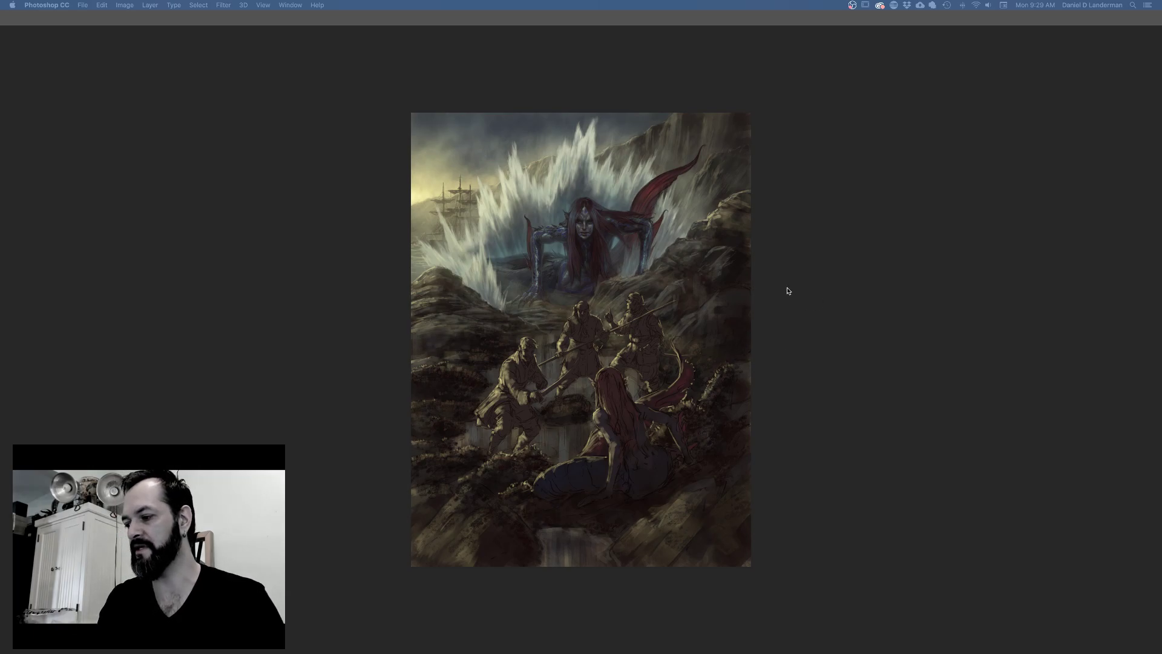
Reveal the hidden toolbar, options bar and panels around the sea-creature painting
key(Tab)
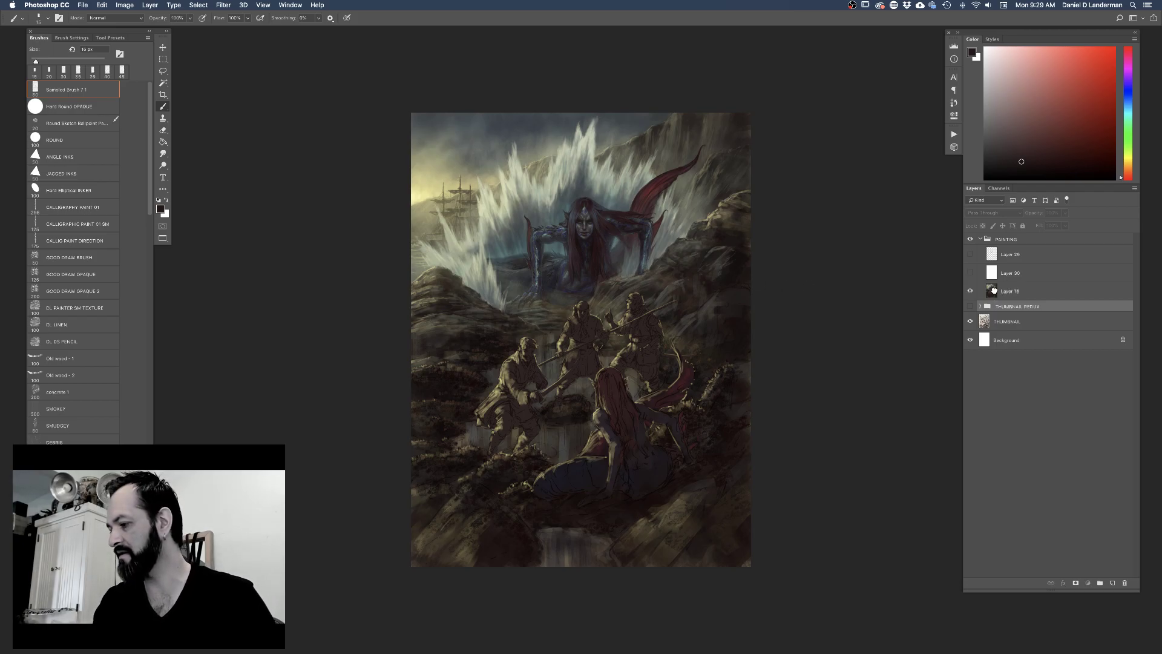
Select Layer 16, zoom in, and hide it to reveal the ink-wash thumbnail sketch
click(992, 291)
key(bracketright)
key(bracketright)
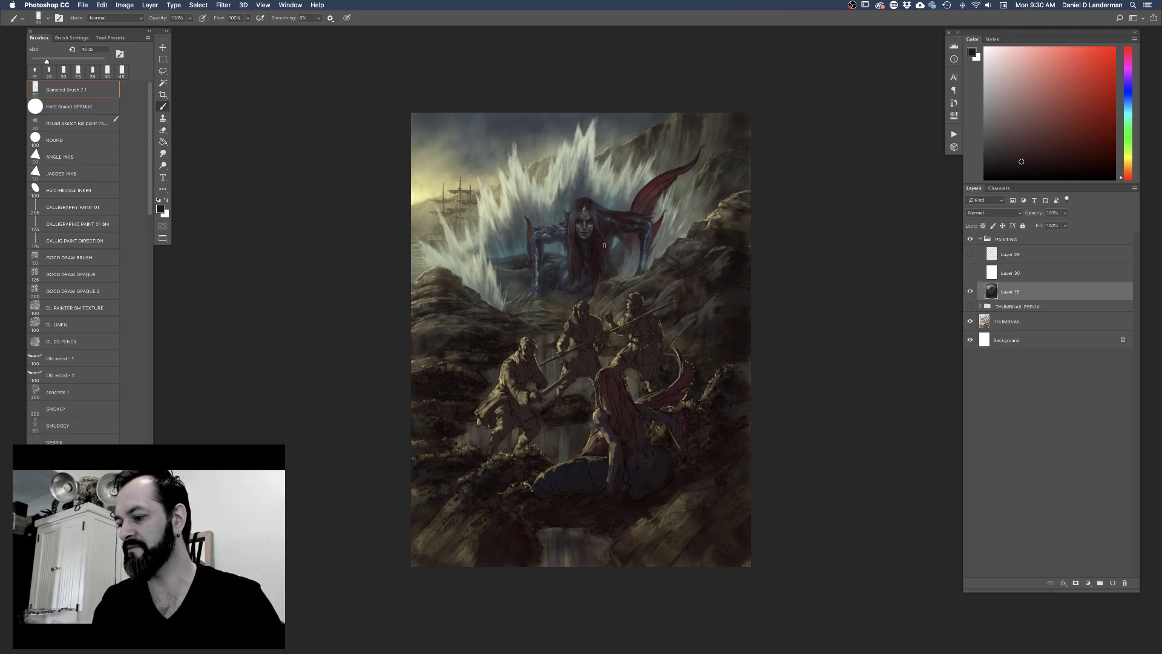
key(v)
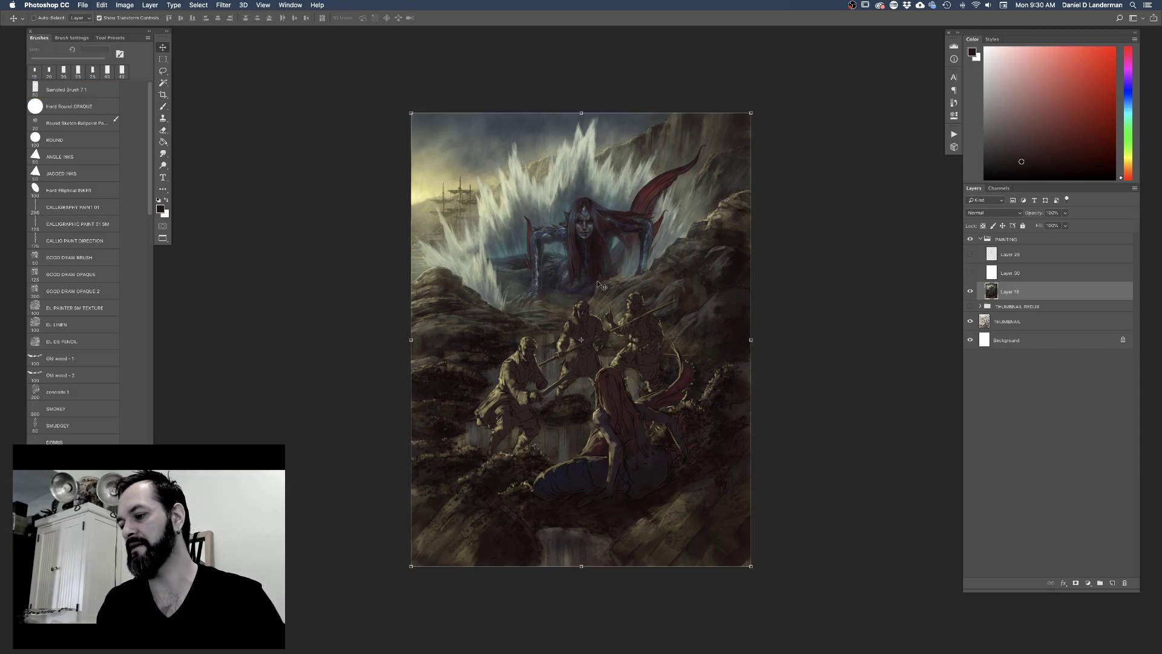
key(super+plus)
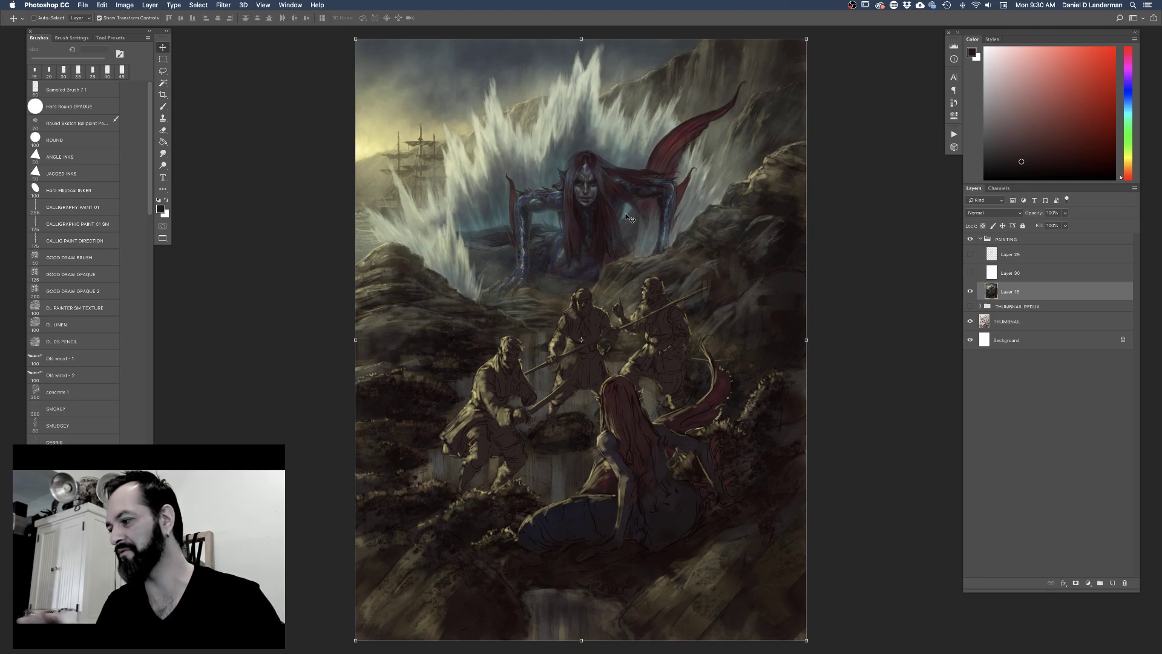
click(970, 291)
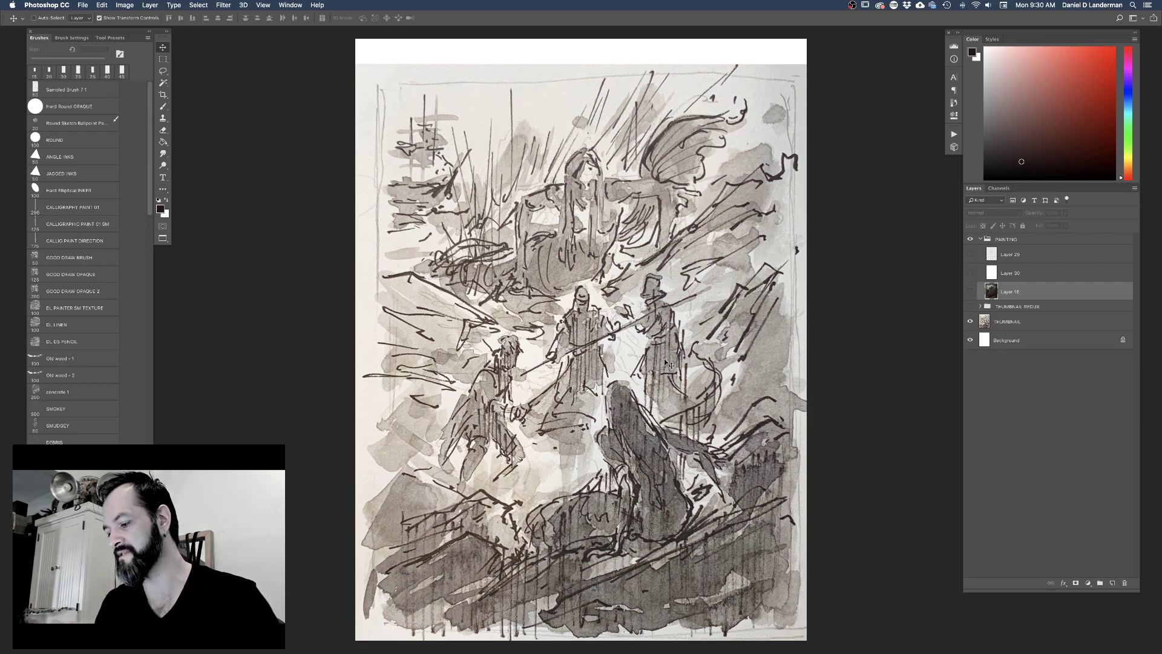
Toggle Layer 16 on and off to compare the painting with the sketch
click(970, 292)
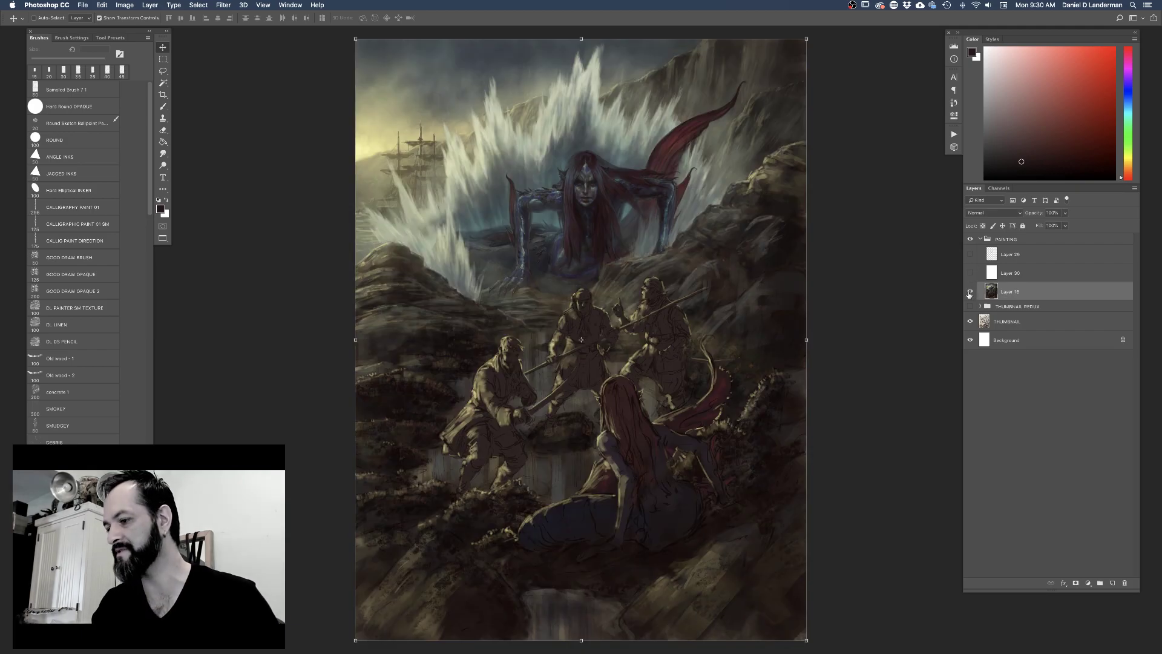
click(970, 292)
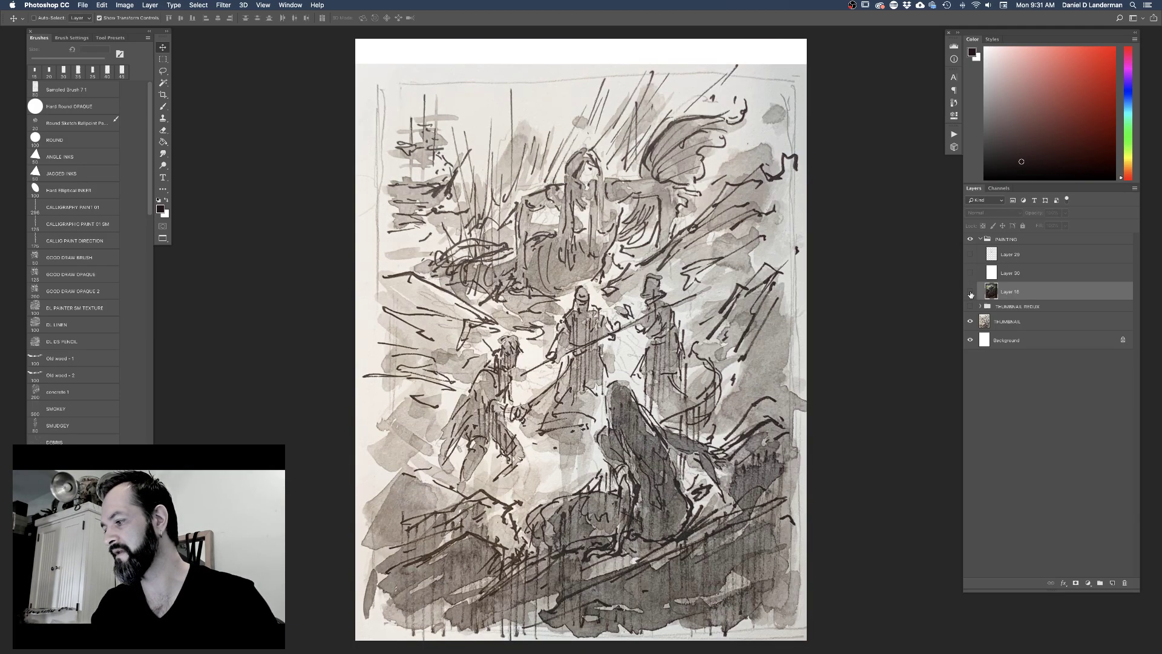
click(969, 292)
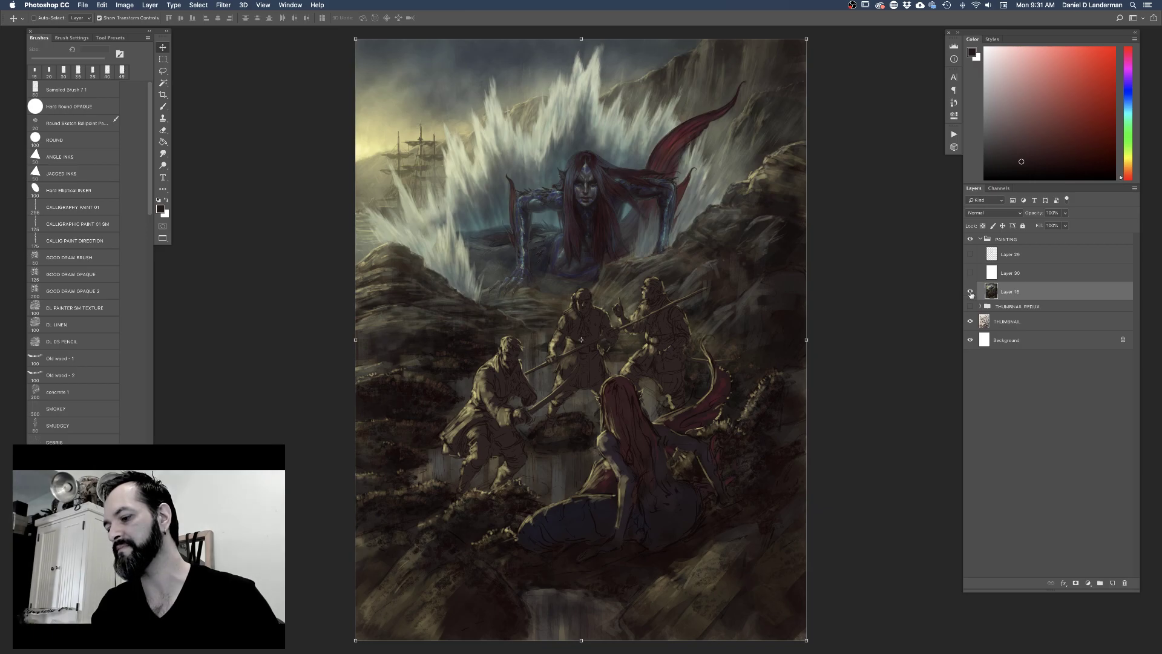
click(970, 292)
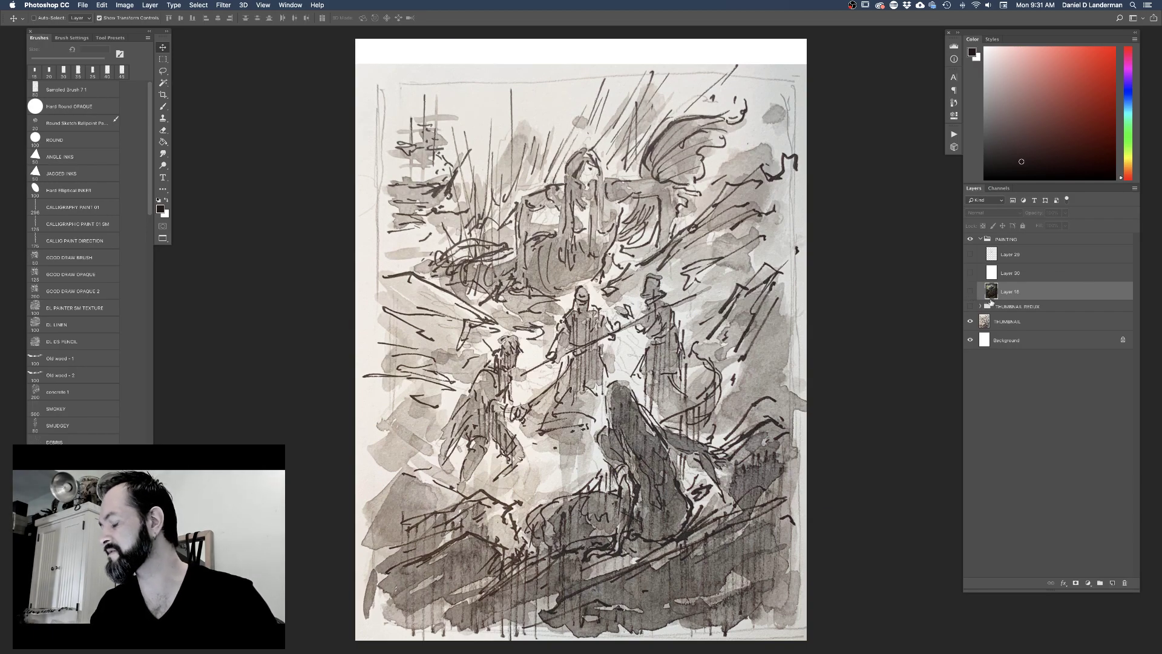
Show the THUMBNAIL REDUX group over the ink thumbnail, comparing it against the original
click(971, 307)
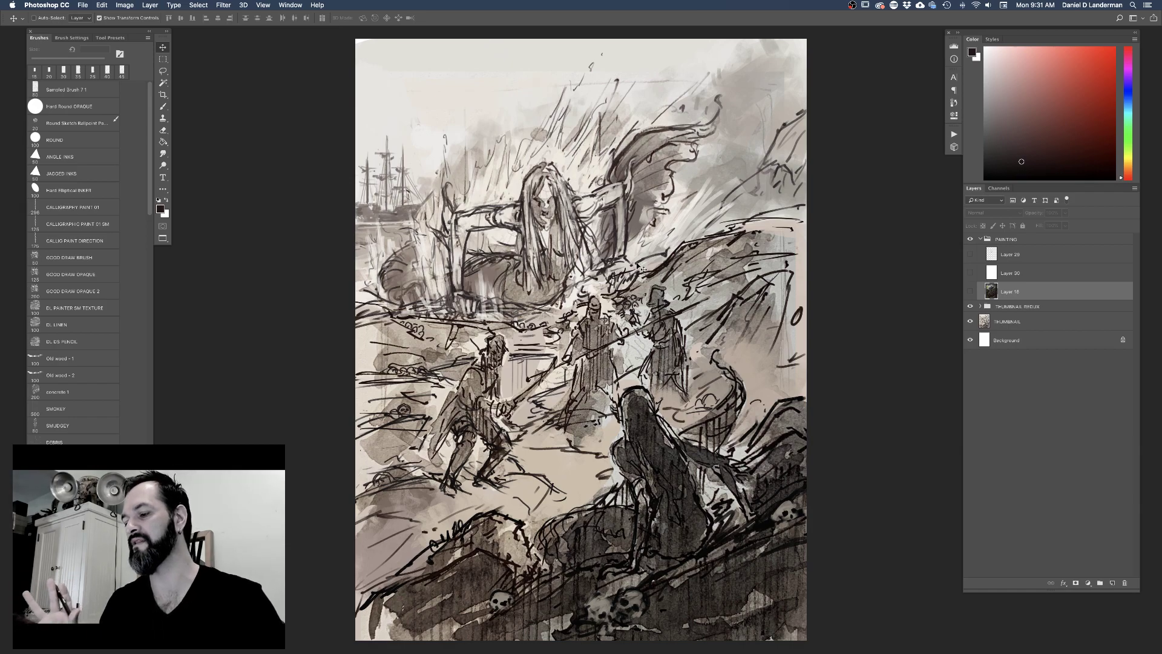
click(970, 307)
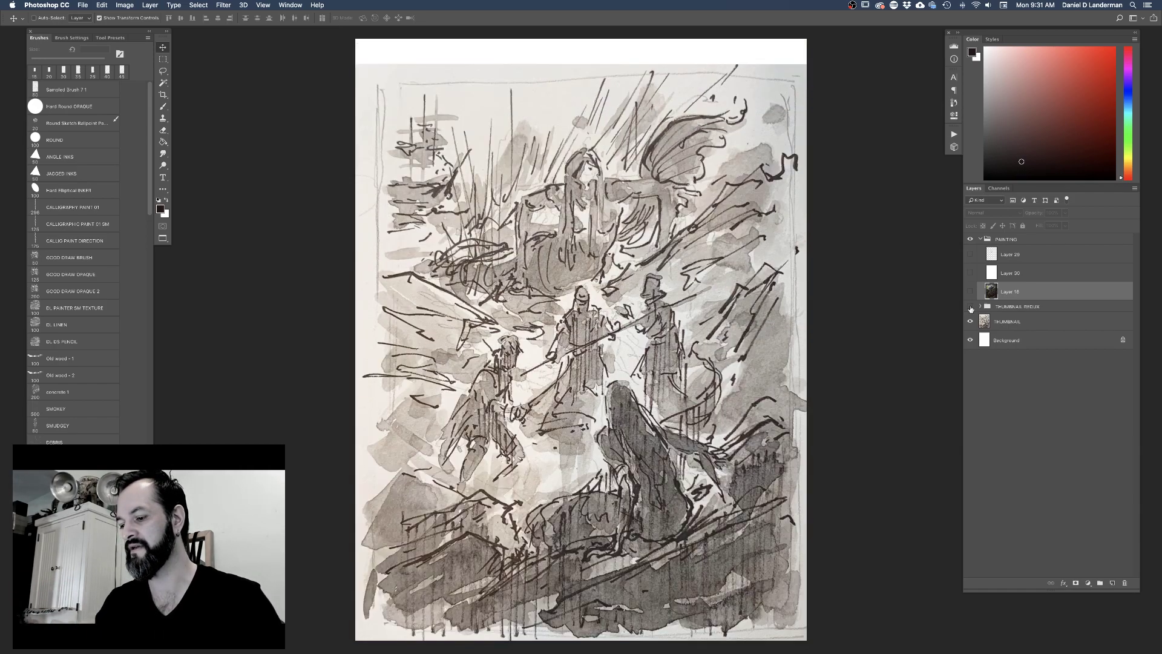
click(971, 307)
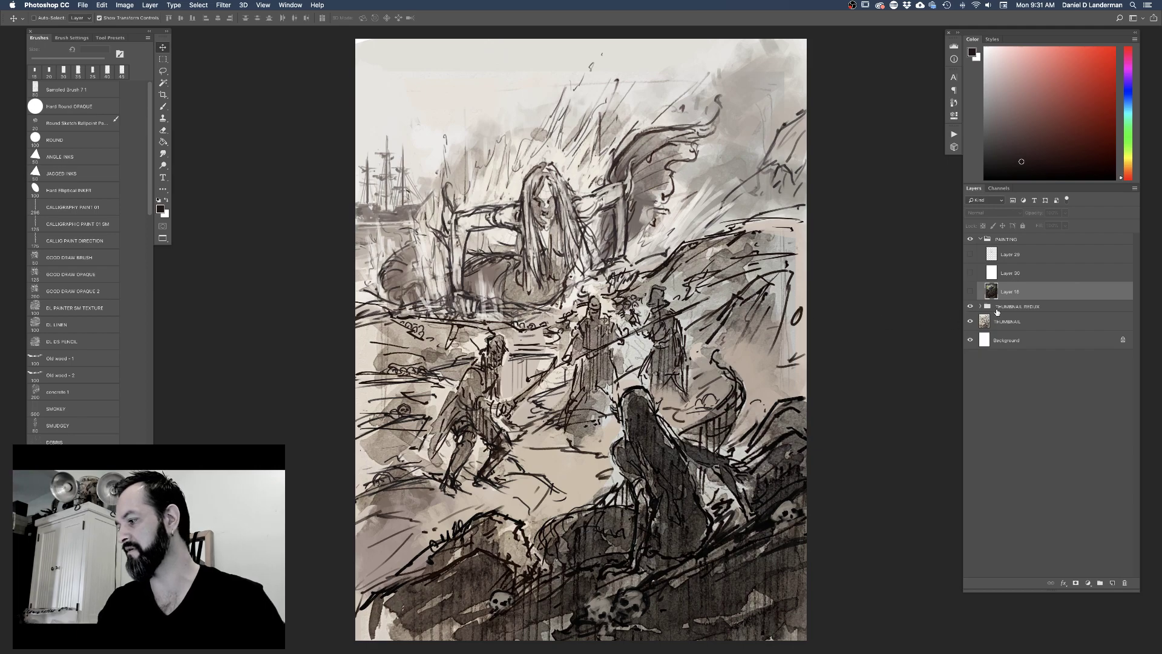
click(981, 307)
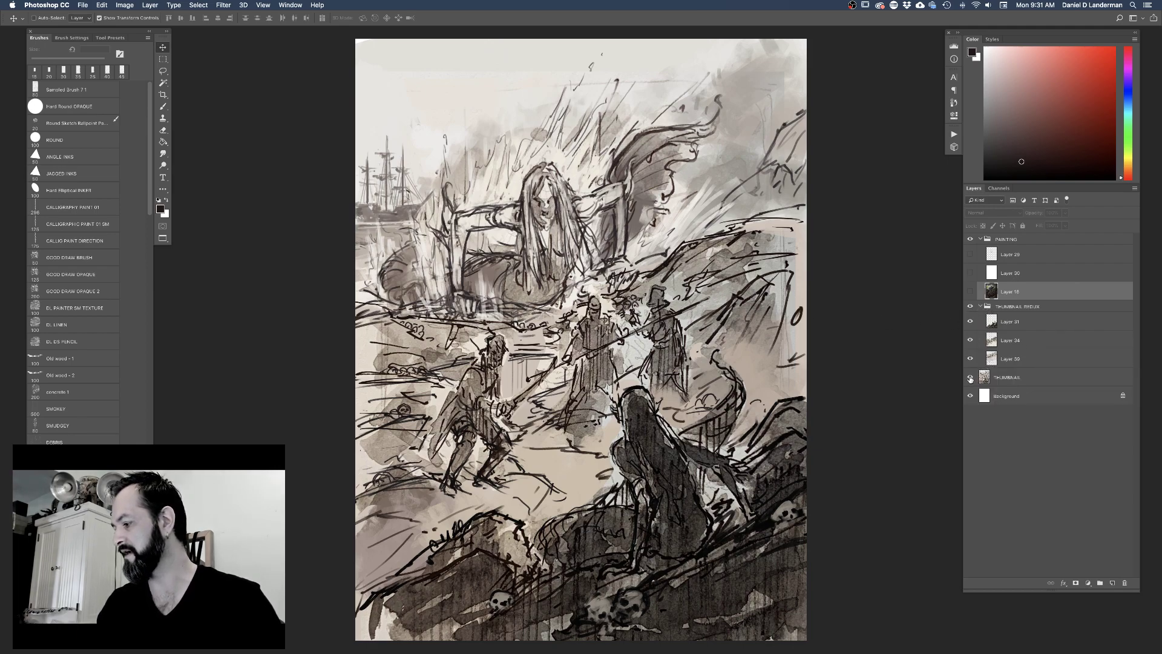
Hide the THUMBNAIL layer, then set Layer 39 to 65% and Layer 34 to 77% opacity
click(971, 378)
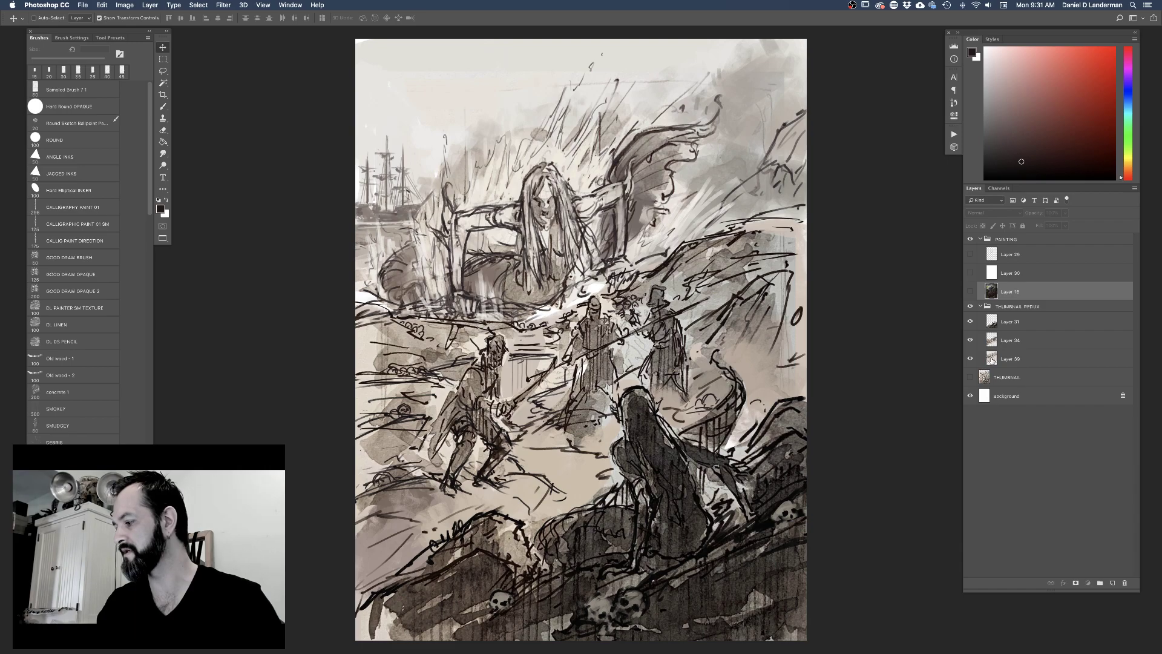
click(991, 361)
click(1066, 216)
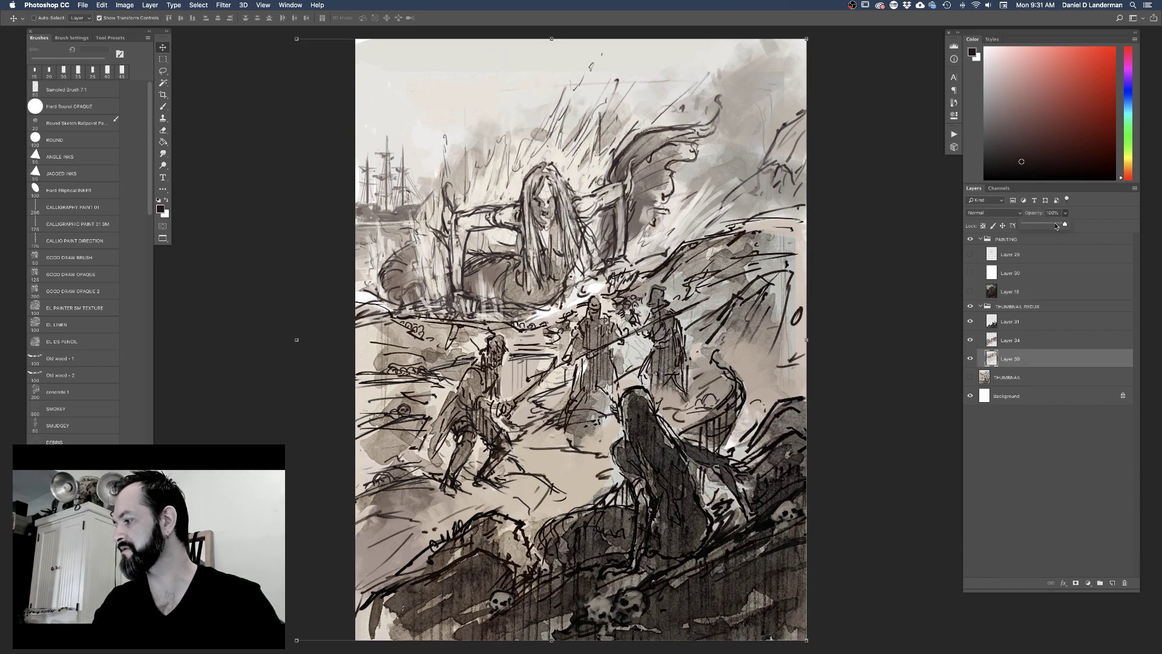
drag(1065, 224, 1054, 227)
click(991, 340)
click(1066, 213)
drag(1061, 225, 1056, 225)
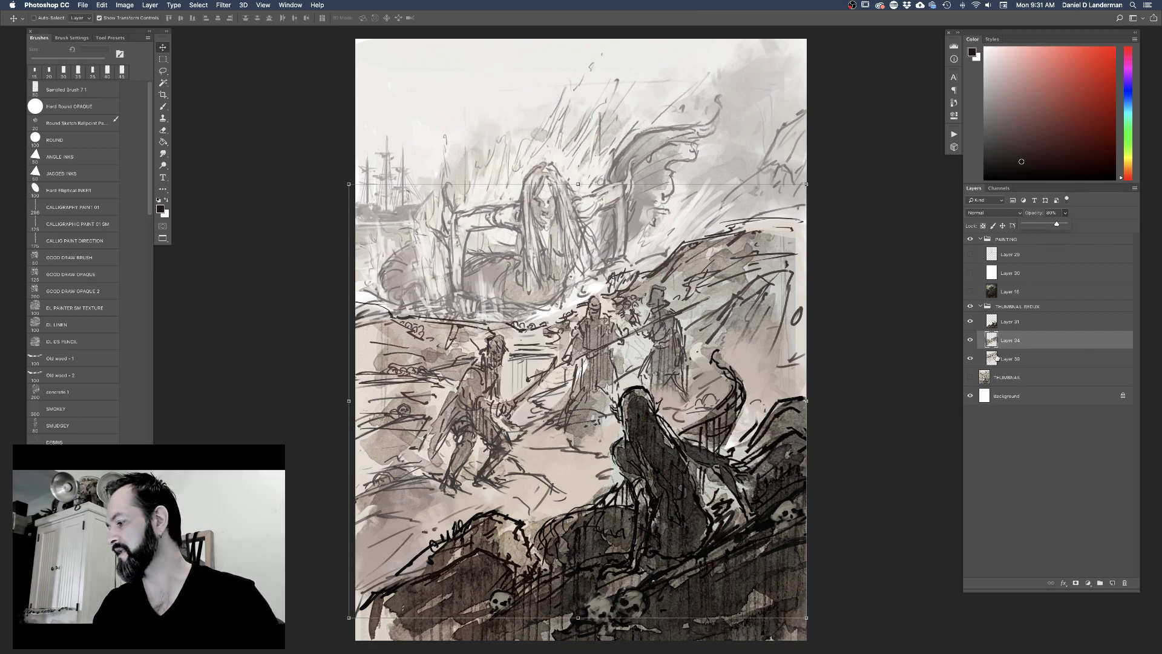
Reselect Layer 39 and try a crop on the canvas, cancelling it unchanged
click(996, 359)
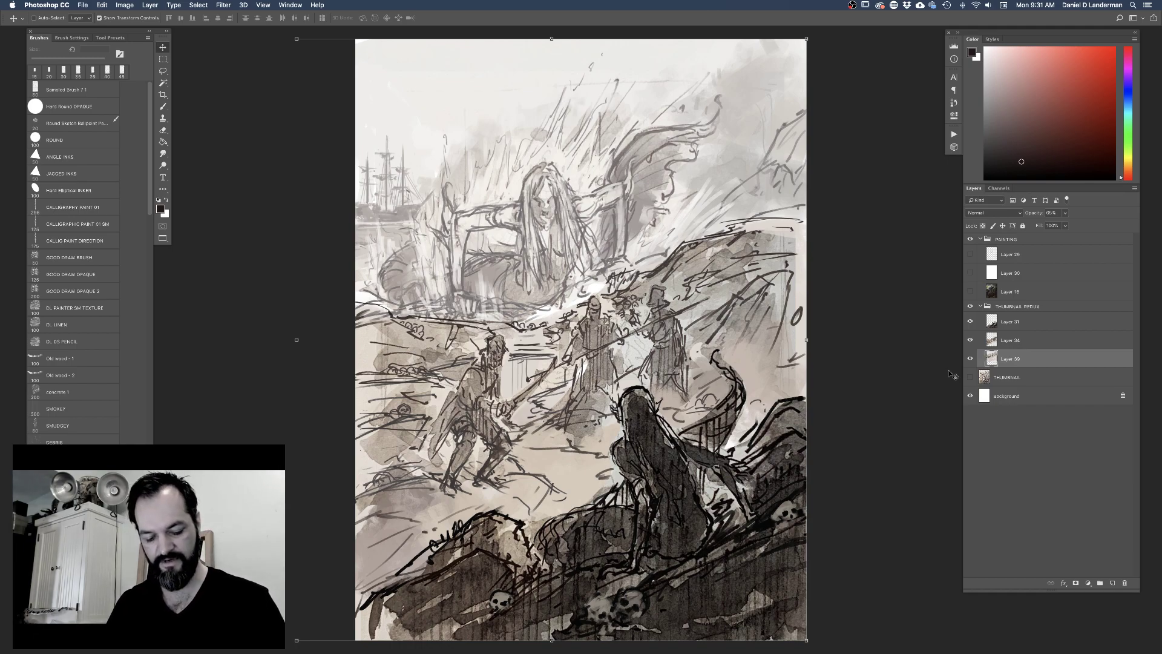
key(c)
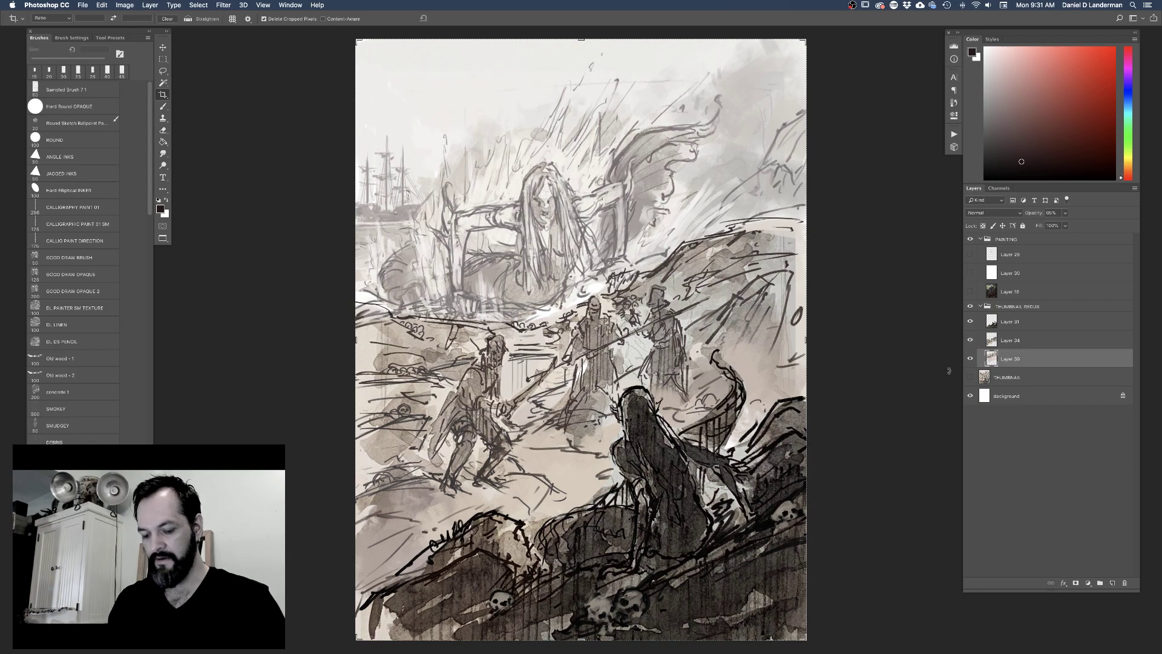
drag(950, 371, 951, 372)
key(Escape)
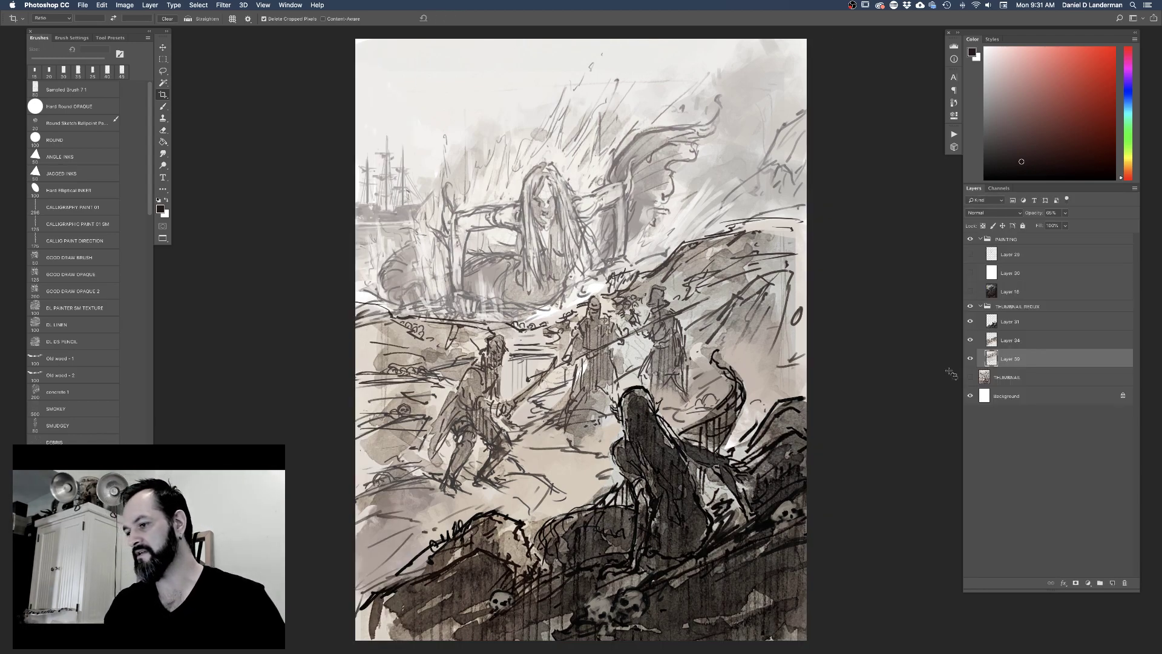
key(b)
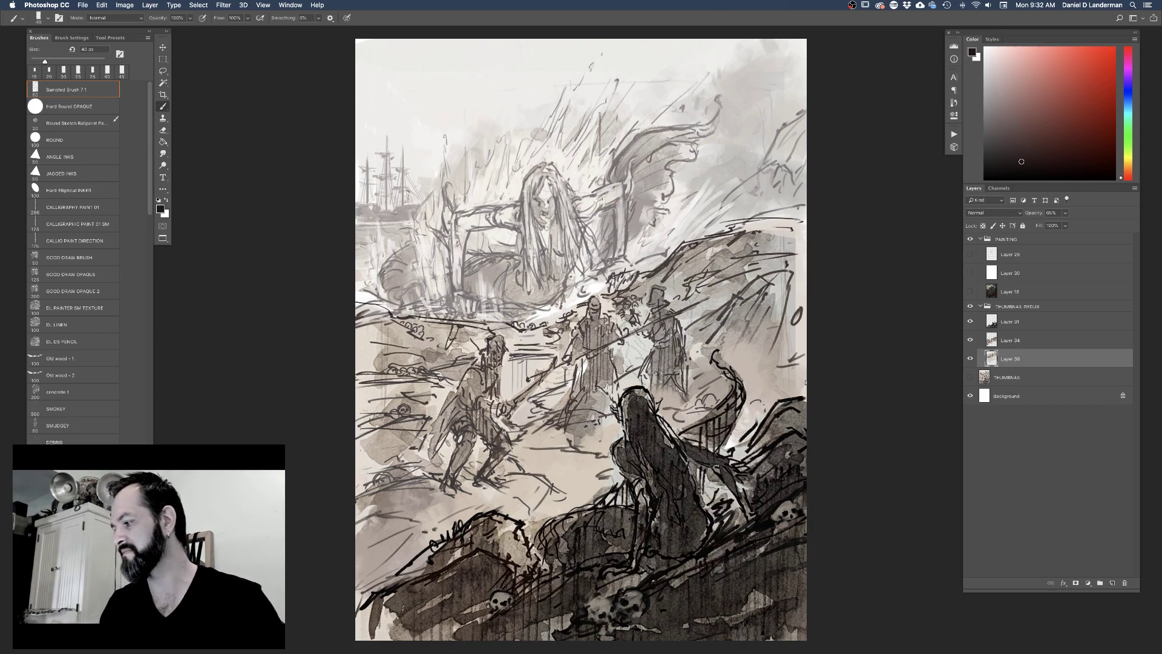
Fold up the THUMBNAIL REDUX group in the Layers panel and make it the selected layer
click(981, 306)
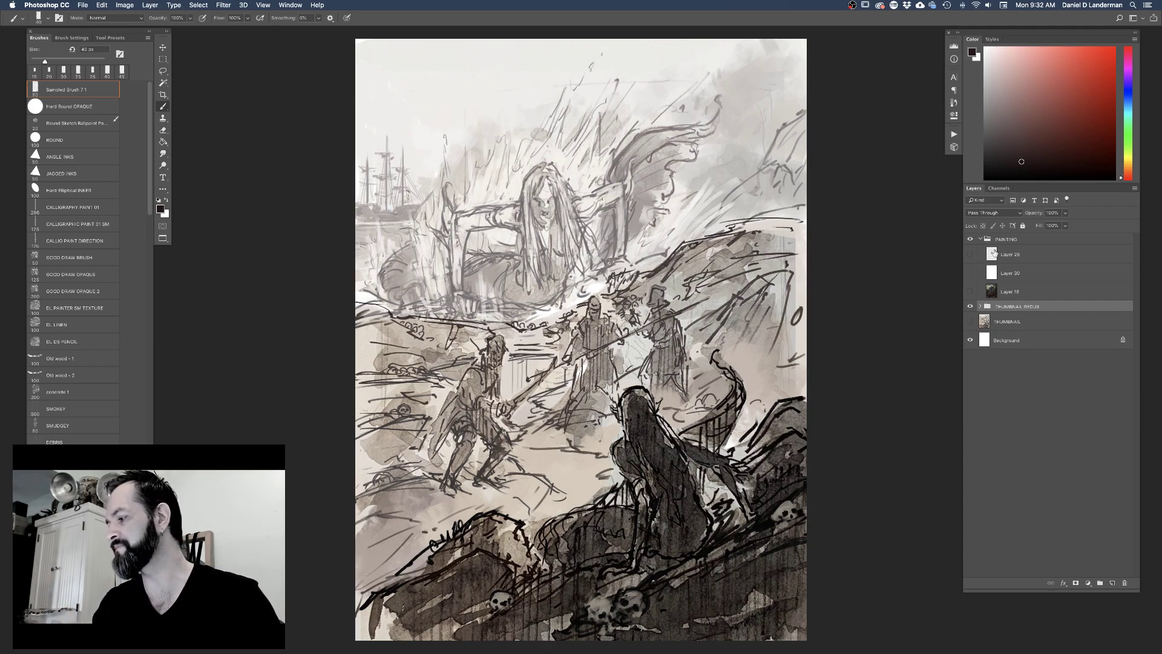
Move Layer 30 above Layer 29, make it visible, and raise it to 61%
drag(996, 272, 1003, 248)
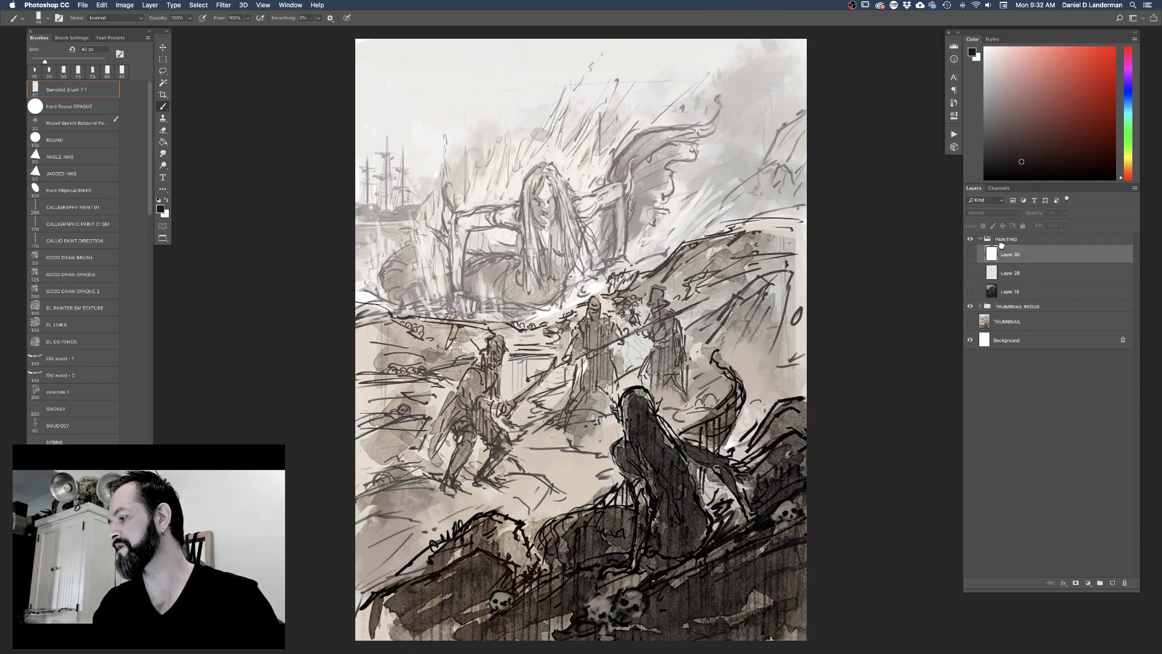
click(971, 255)
click(1065, 225)
drag(1079, 226, 1080, 225)
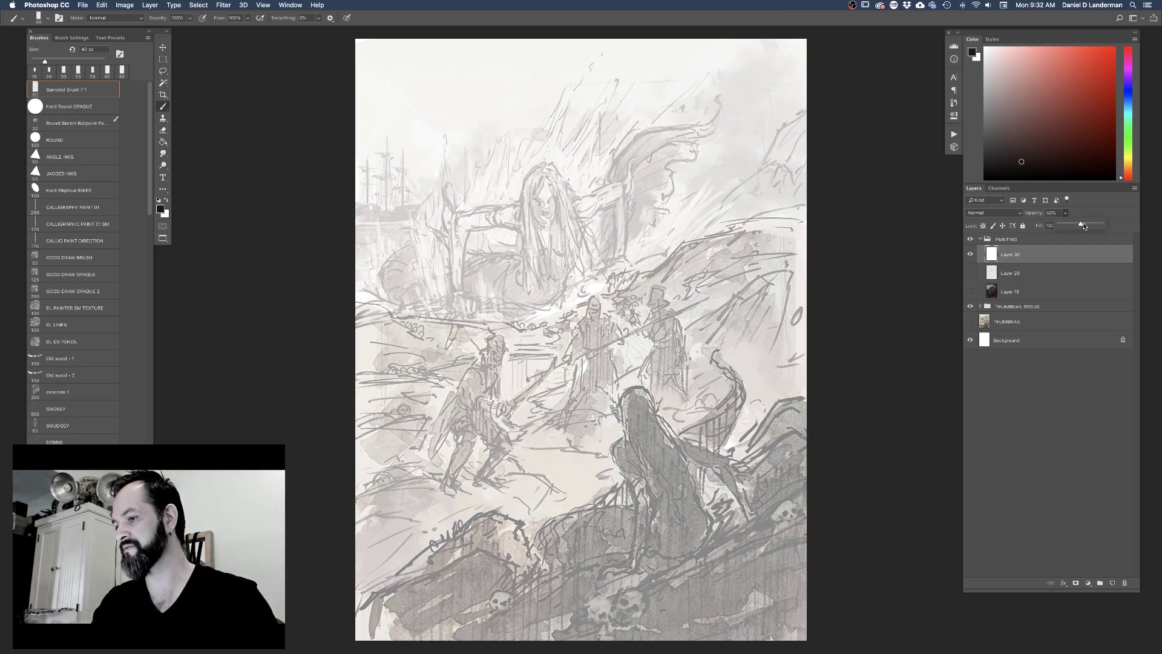
drag(1081, 226, 1085, 226)
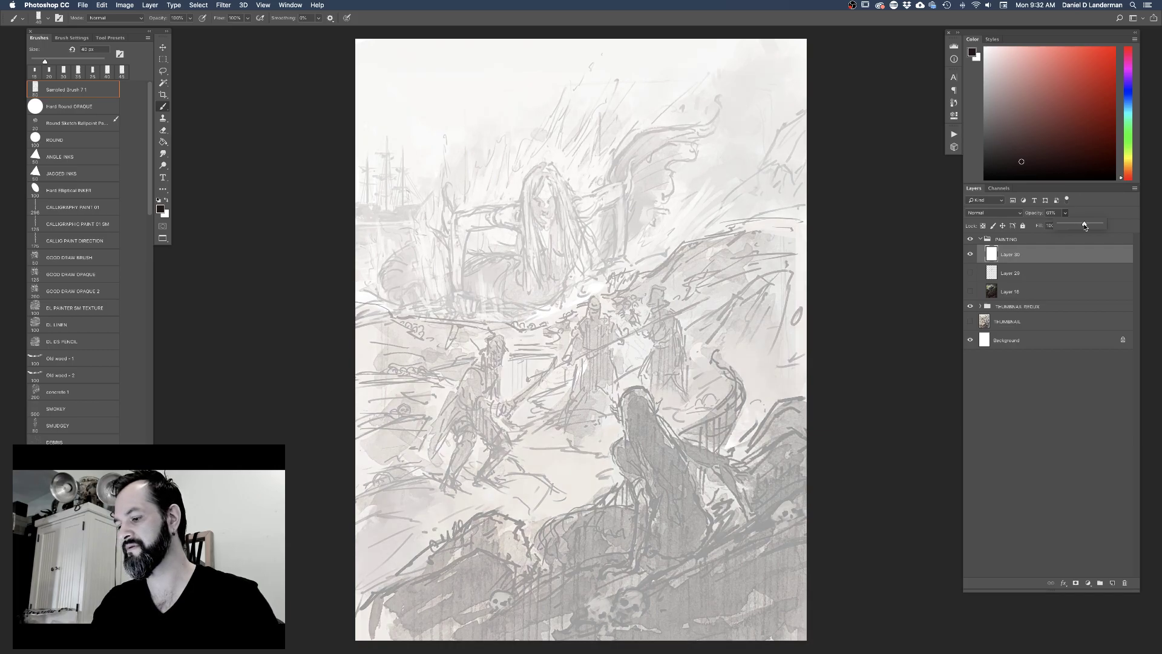
Add new Layer 40 and set up a dark ROUND brush at 20 px
click(1113, 583)
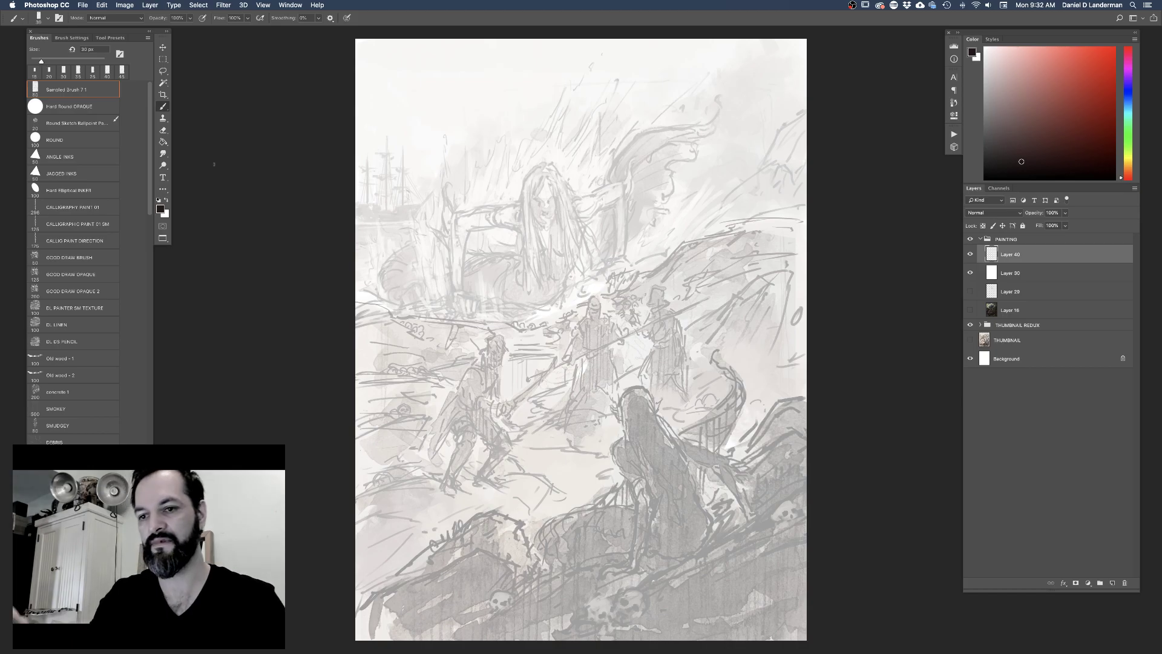
click(98, 143)
key(bracketright)
key(bracketright)
key(bracketright)
key(bracketright)
key(bracketleft)
key(bracketleft)
key(bracketleft)
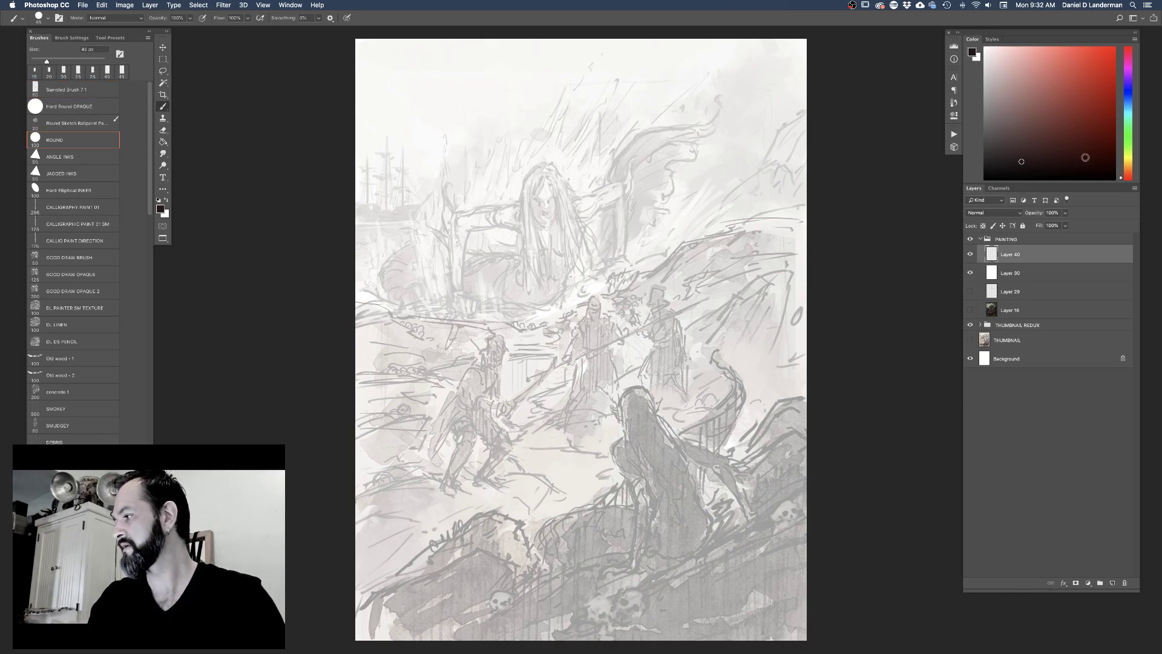
click(1064, 162)
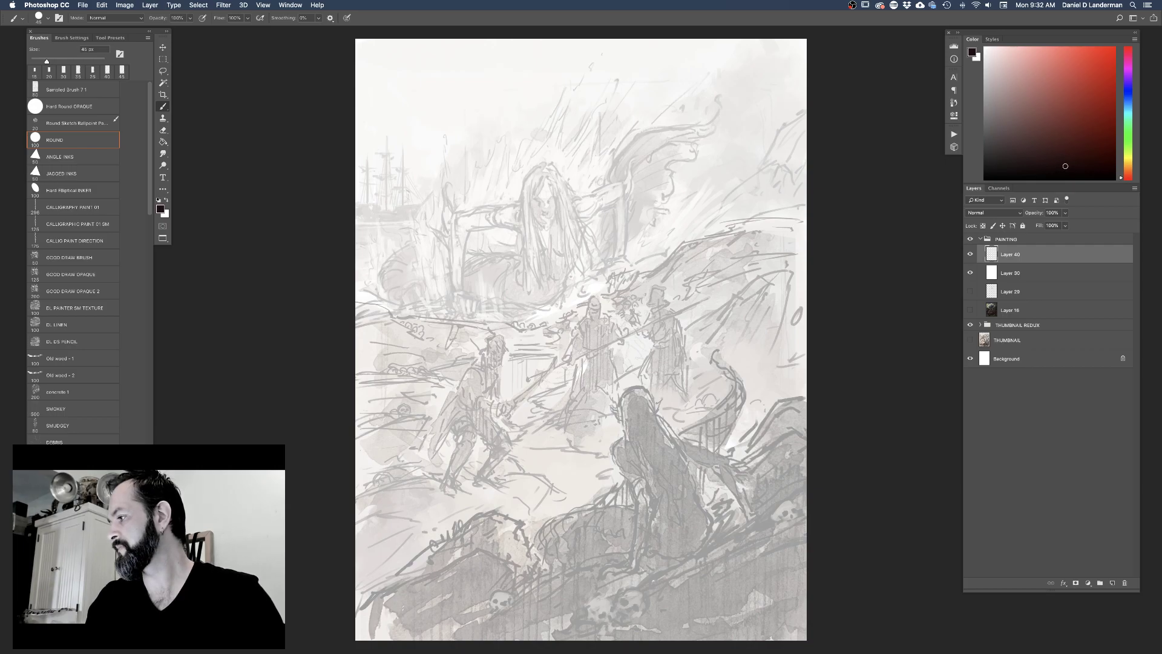
key(bracketleft)
key(bracketleft)
key(bracketleft)
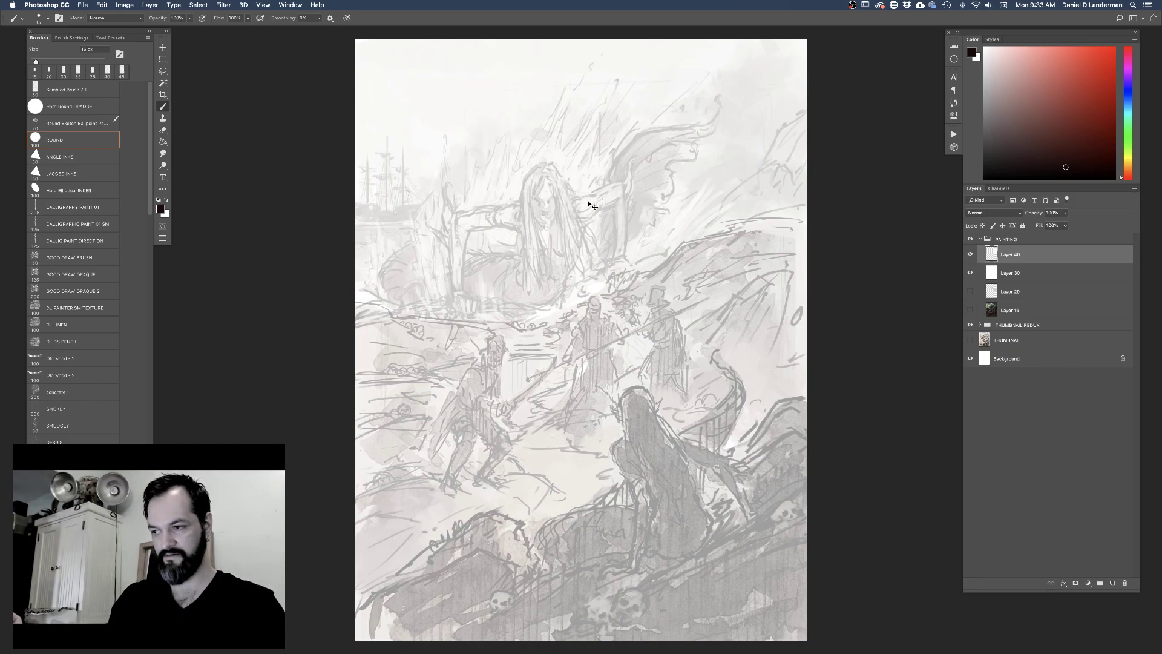
Zoom in and, at 100% brush opacity, ink the creature's head, hair and left face edge
scroll(592, 206, up, 2)
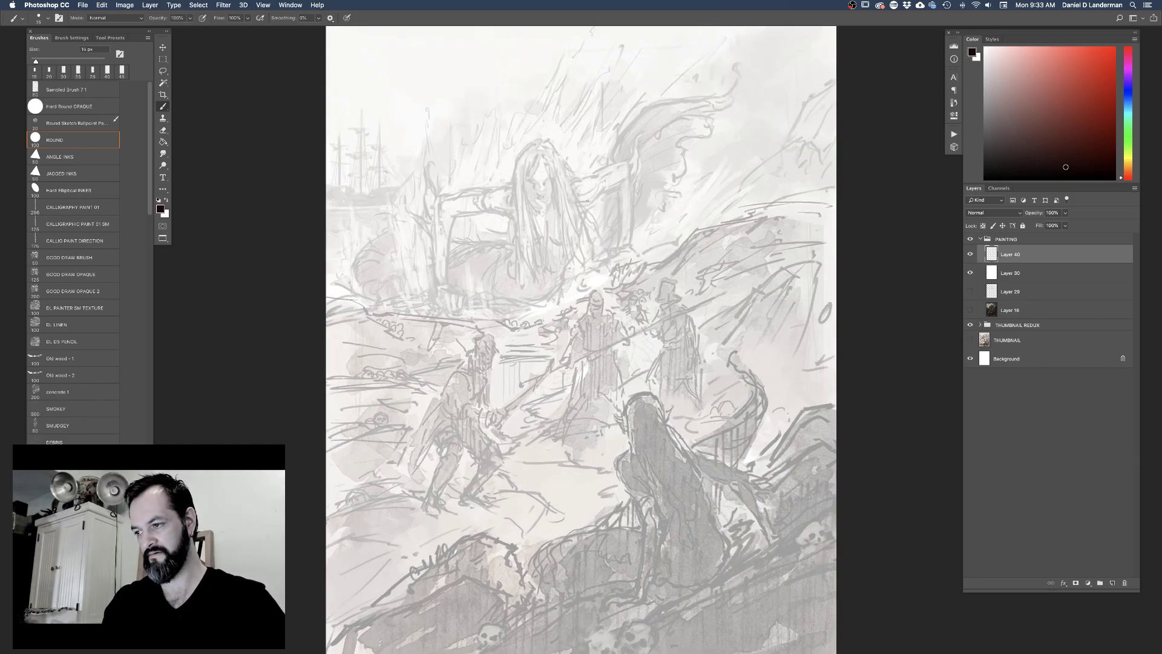
drag(587, 234, 596, 265)
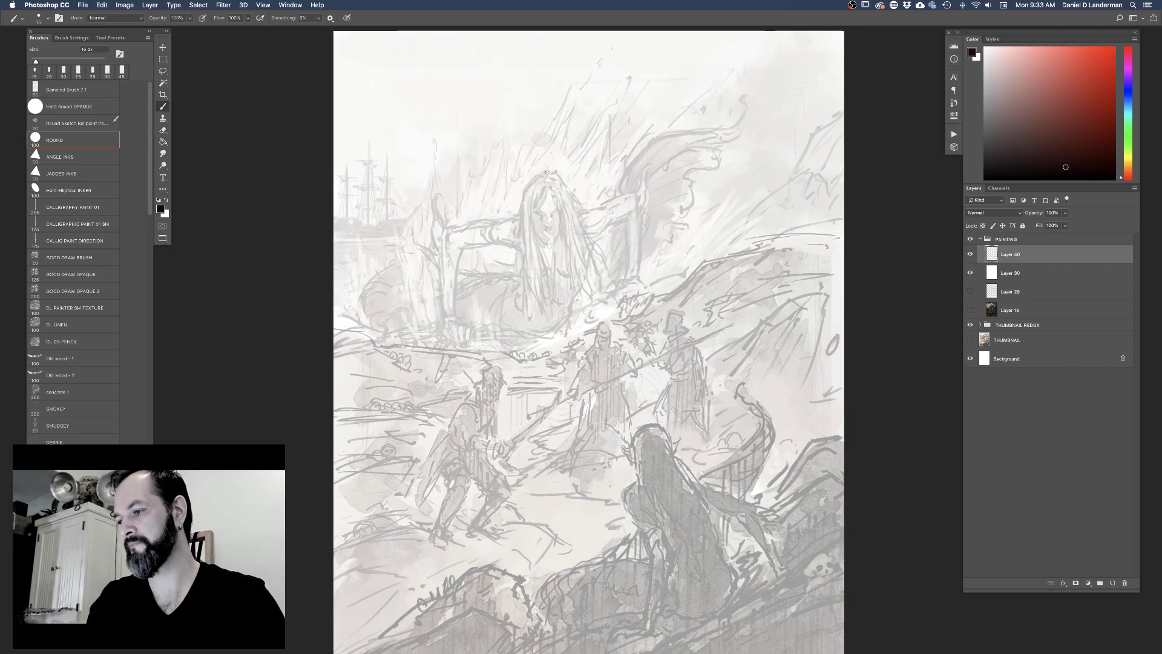
drag(544, 175, 525, 190)
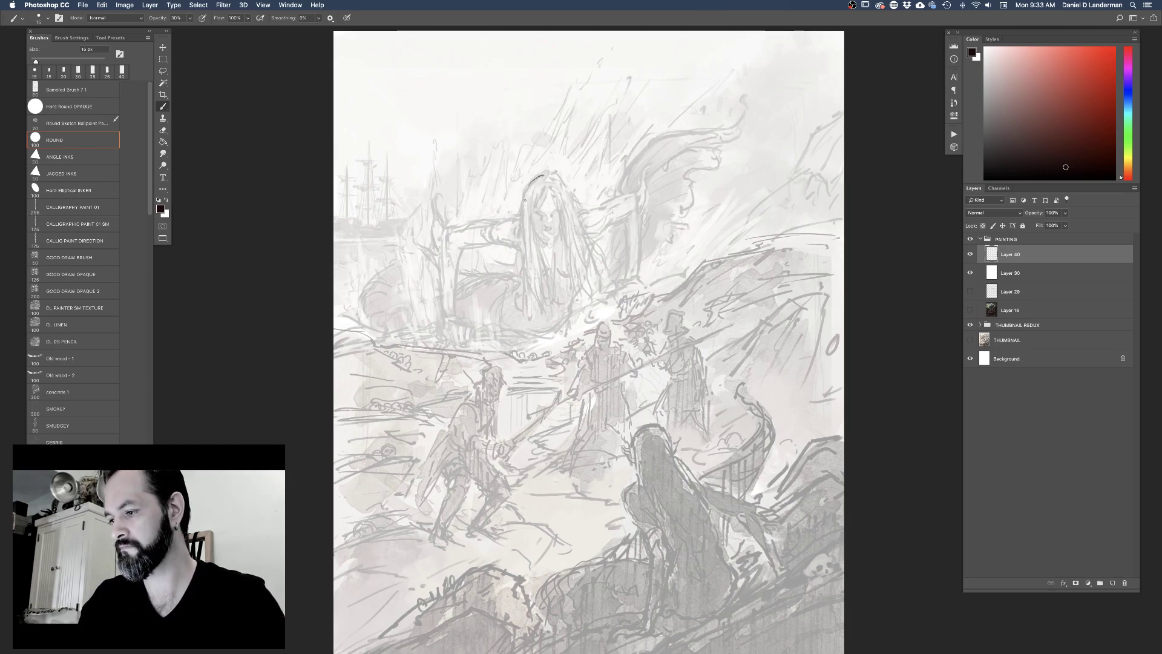
key(0)
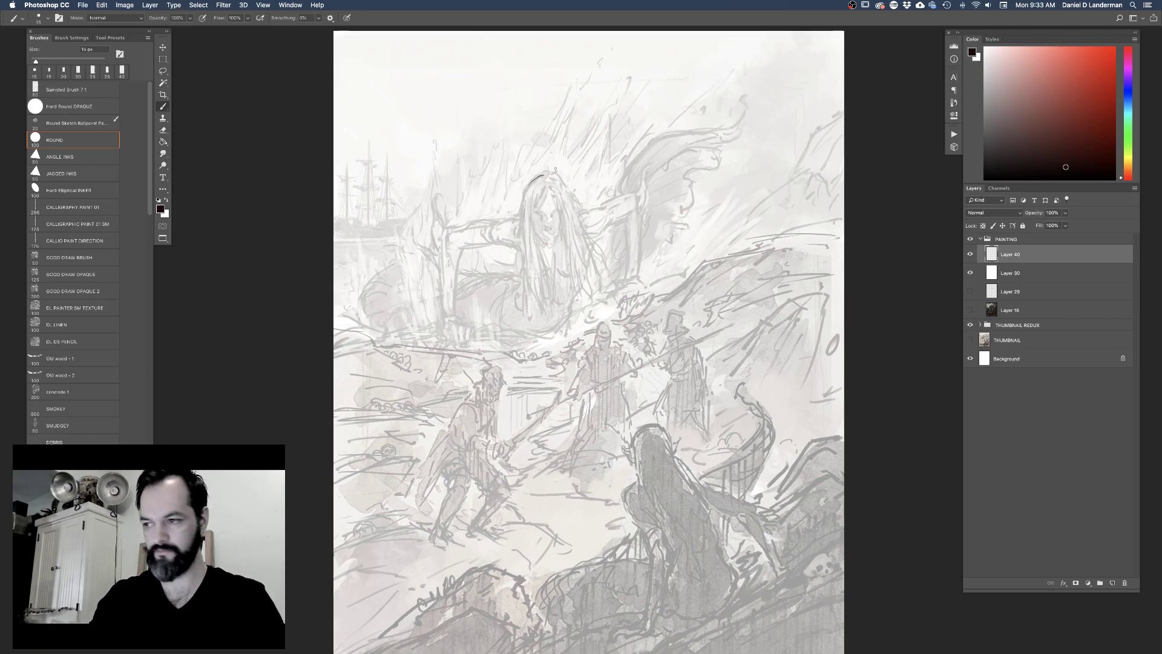
drag(529, 190, 524, 242)
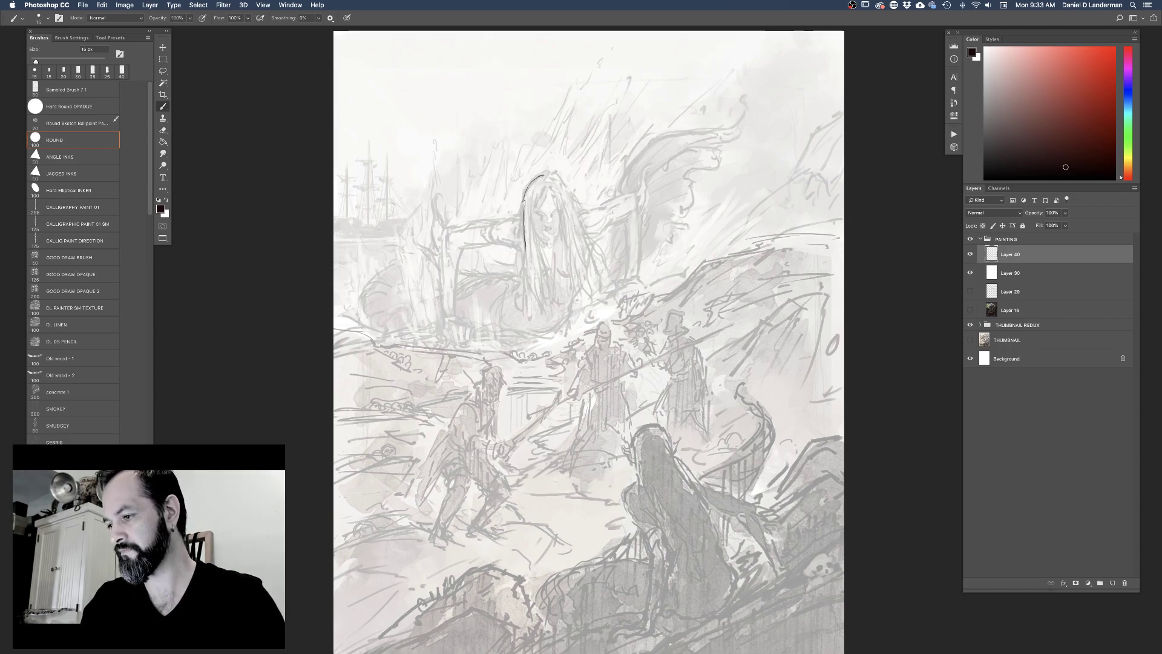
drag(545, 175, 564, 182)
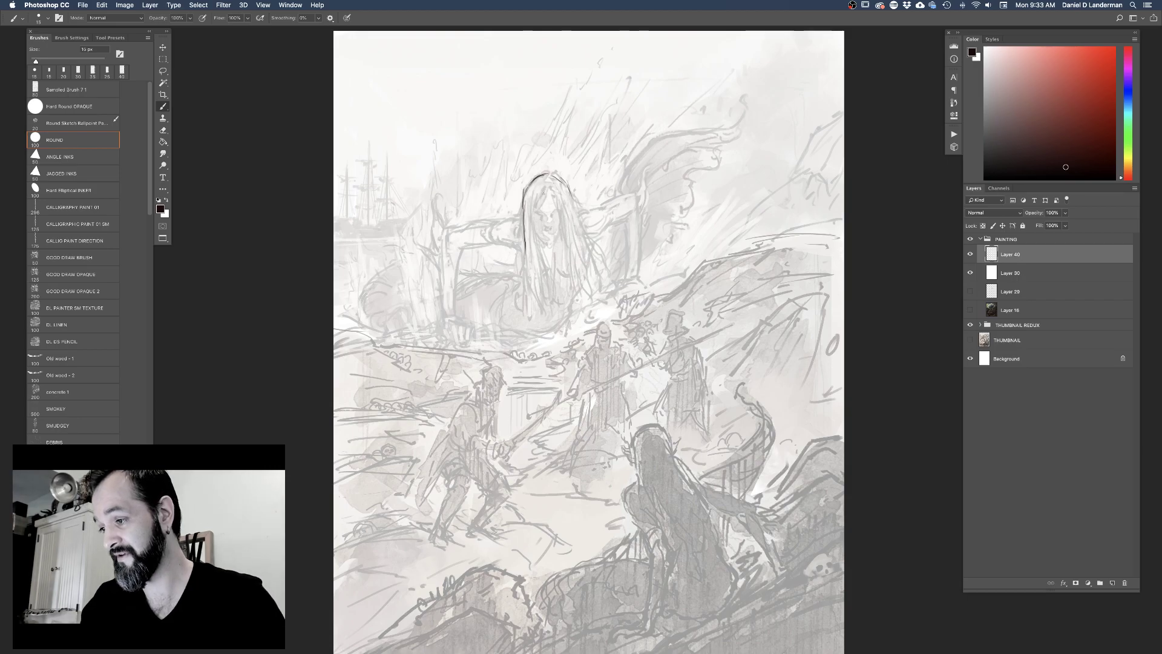
drag(545, 192, 540, 204)
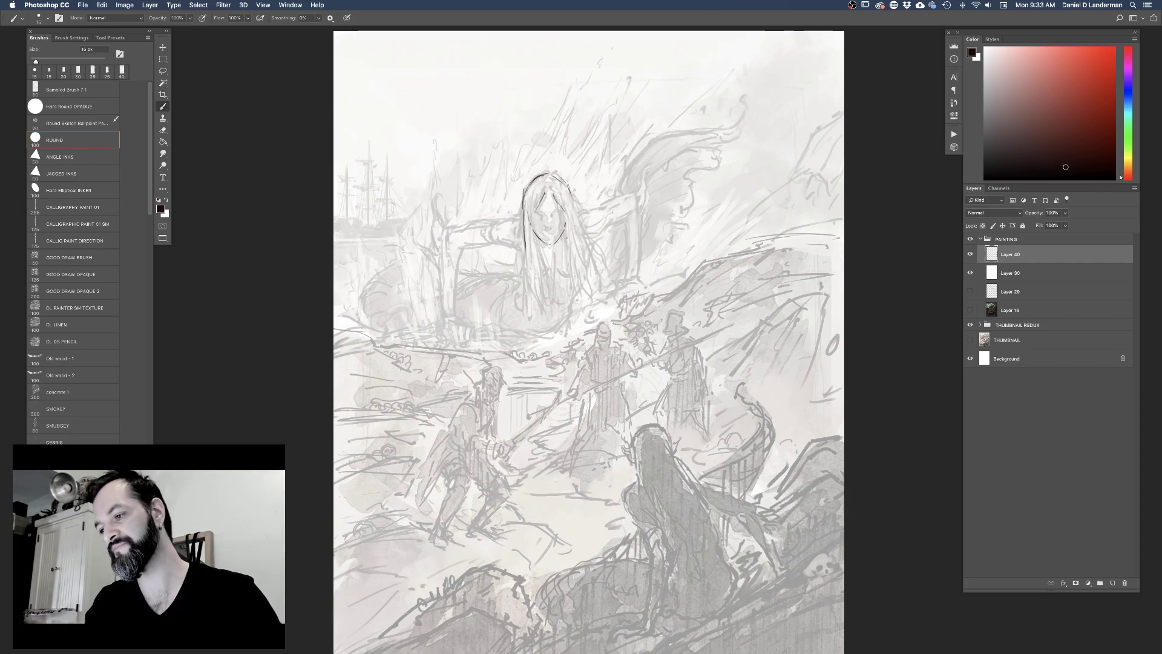
drag(526, 203, 526, 224)
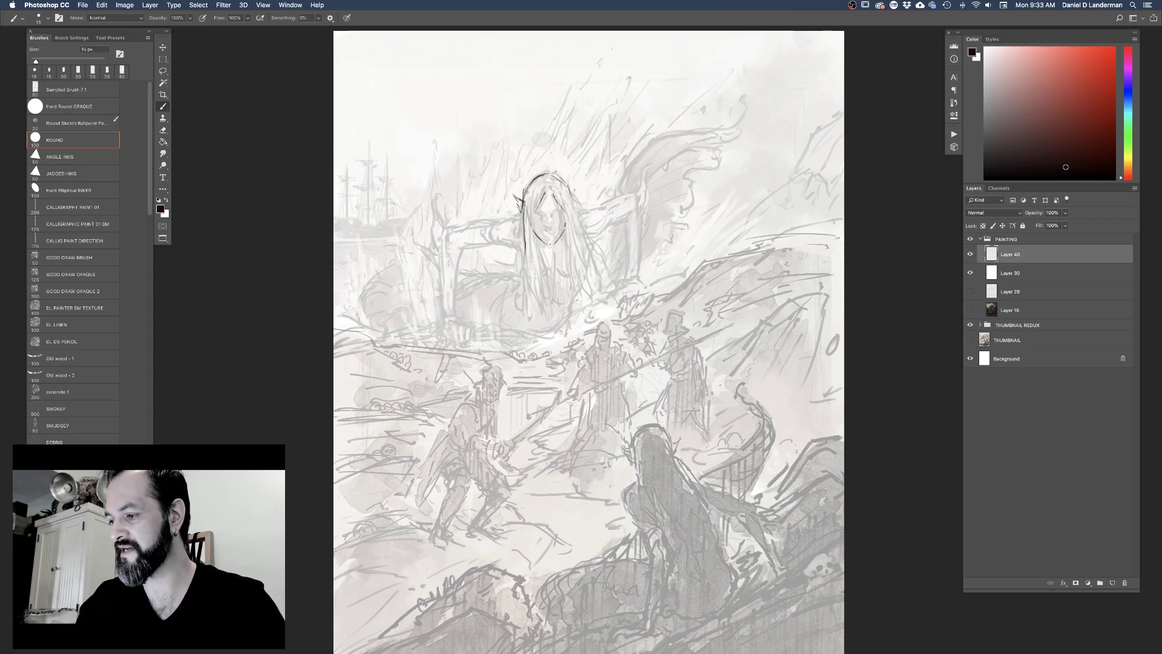
drag(527, 198, 527, 225)
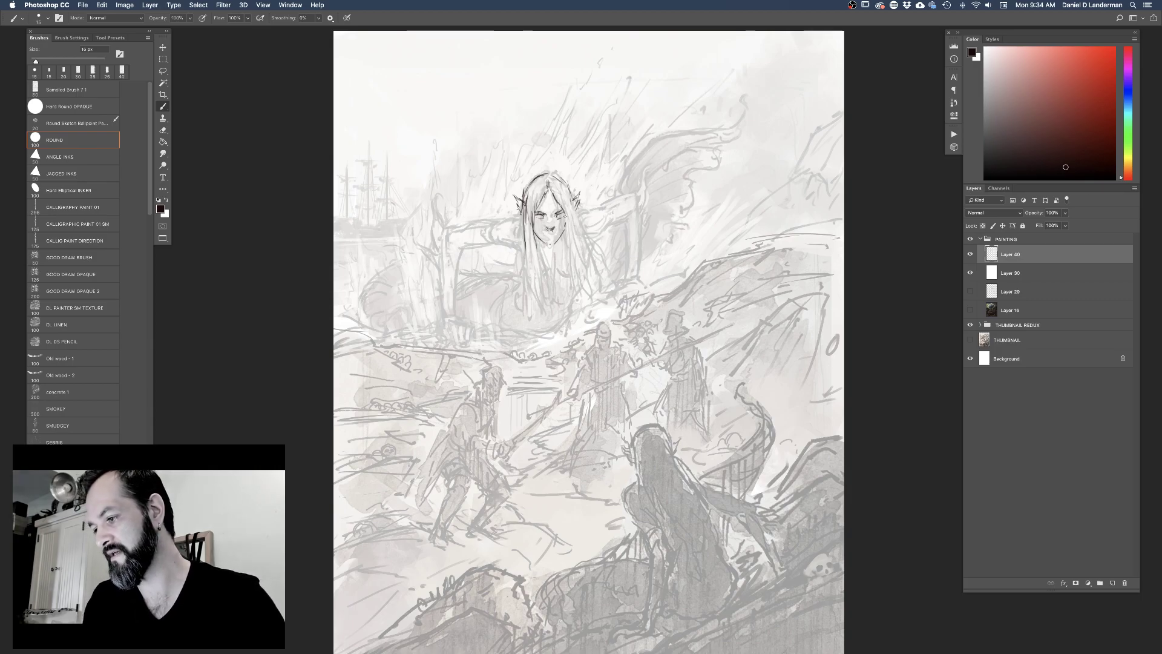
Ink the creature's ear and hair strands beside its face
mouse_move(572, 197)
mouse_down()
mouse_move(597, 254)
mouse_move(565, 226)
mouse_up()
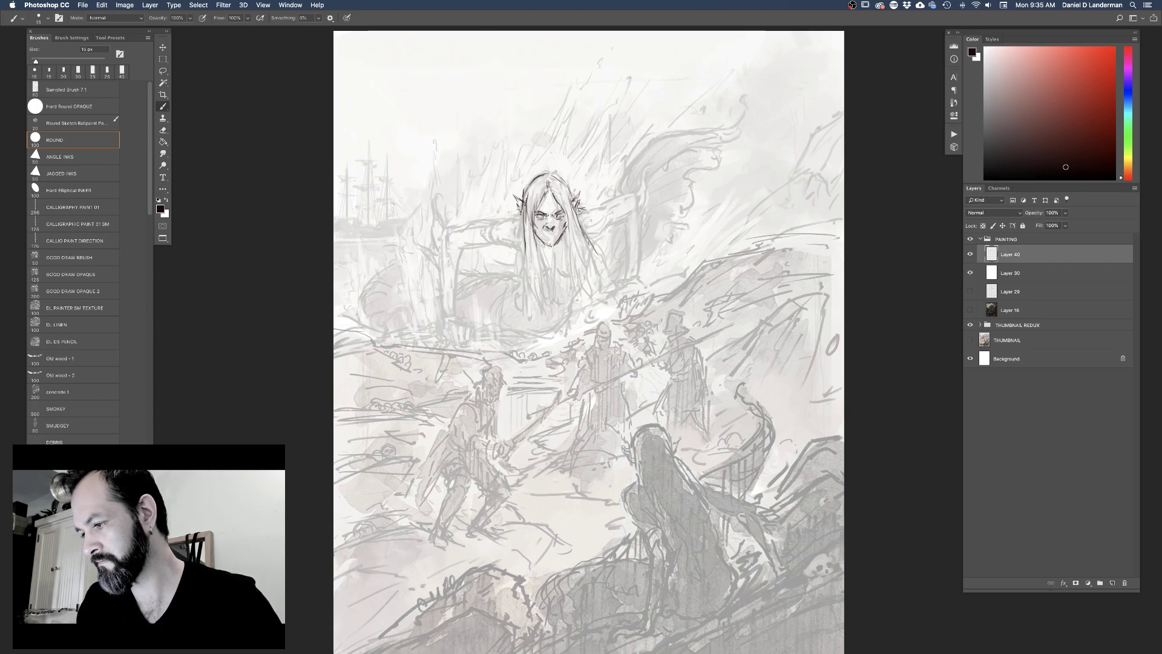
key(e)
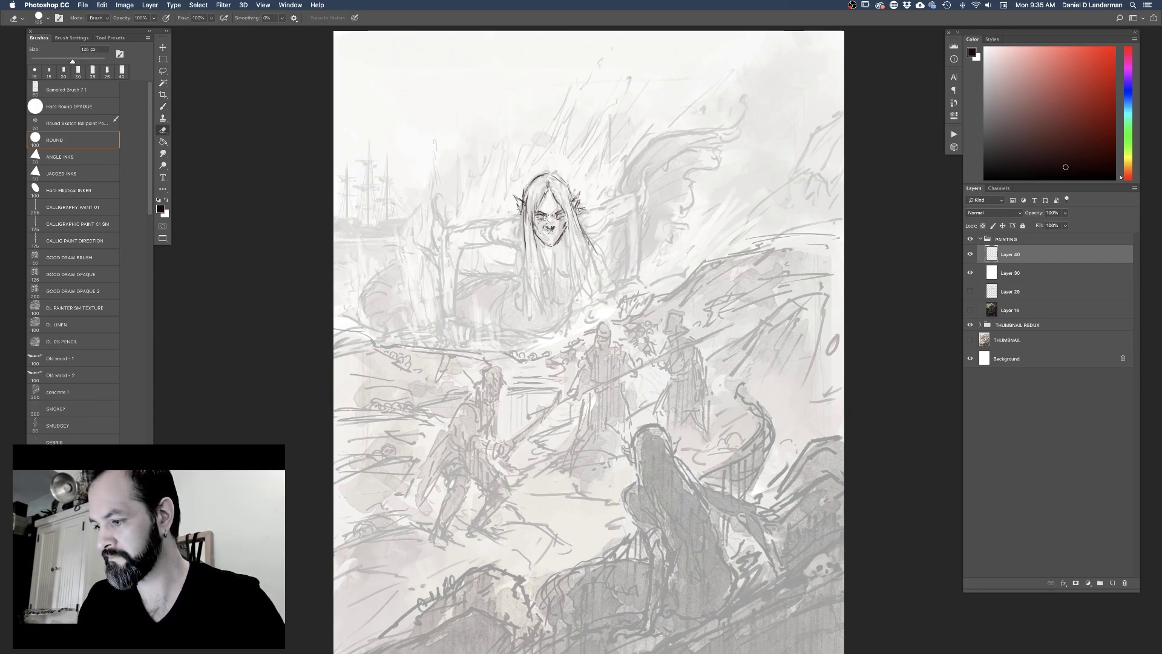
Draw the creature's mouth and add fine facial detail with the brush
key(b)
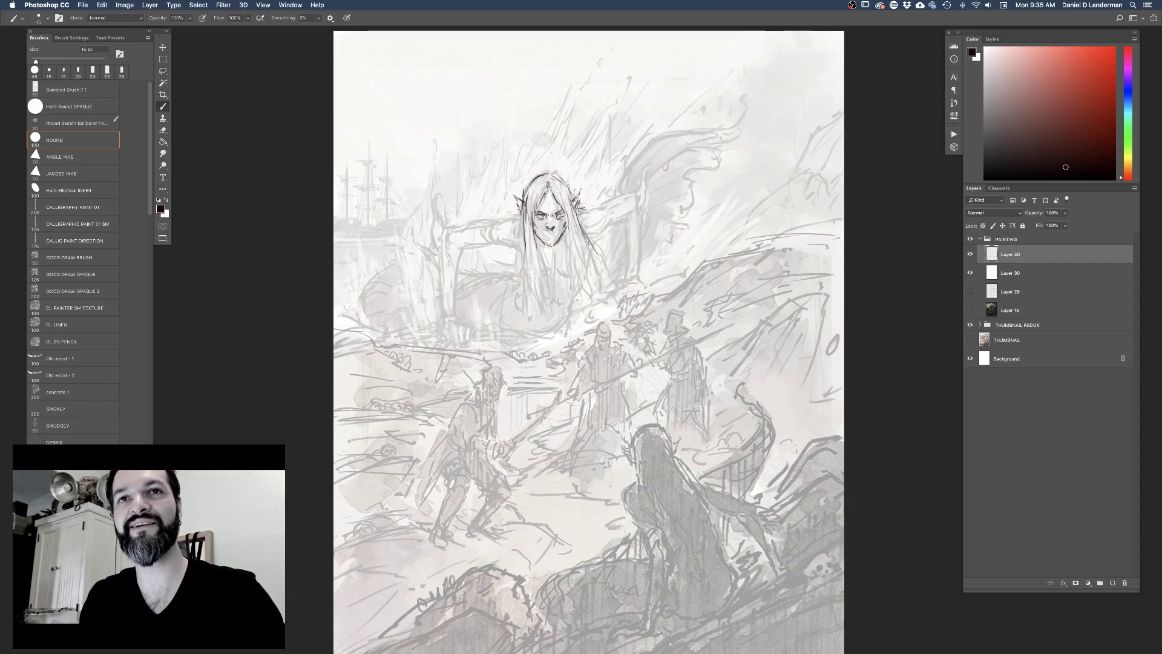
drag(543, 233, 551, 230)
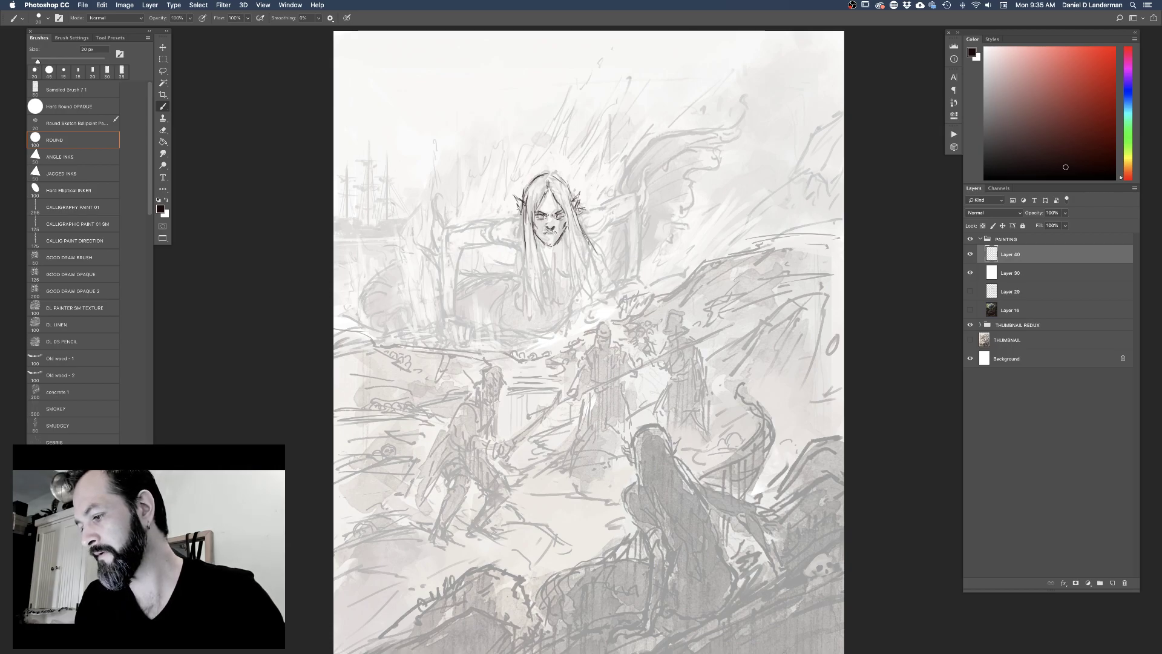
drag(545, 232, 550, 232)
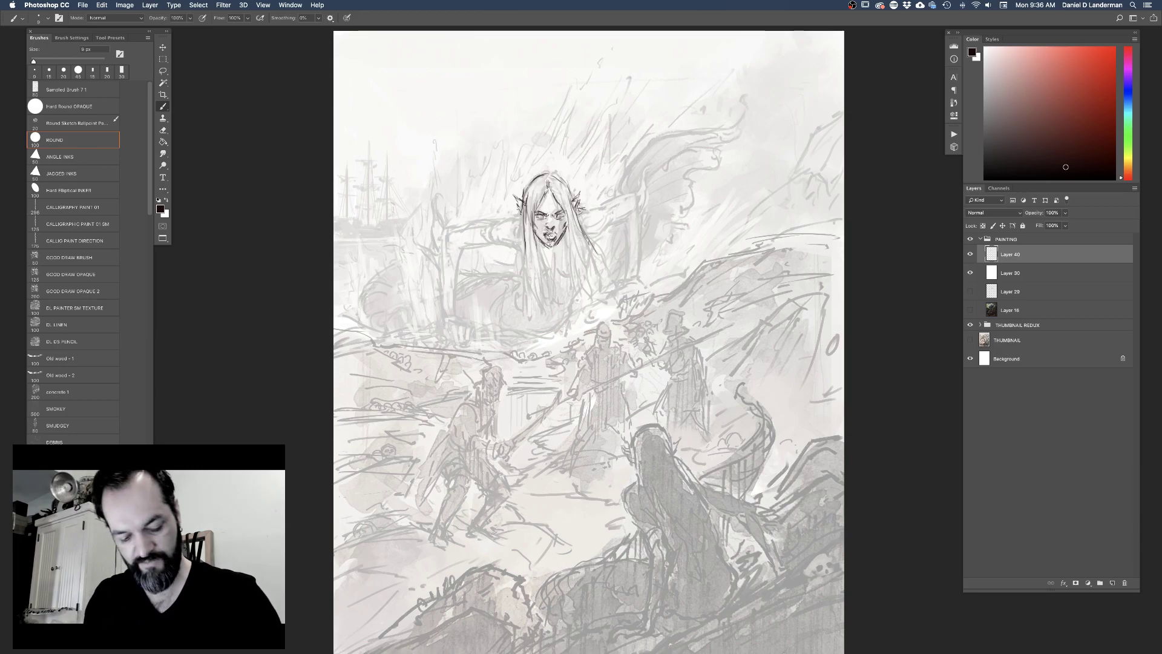
key(e)
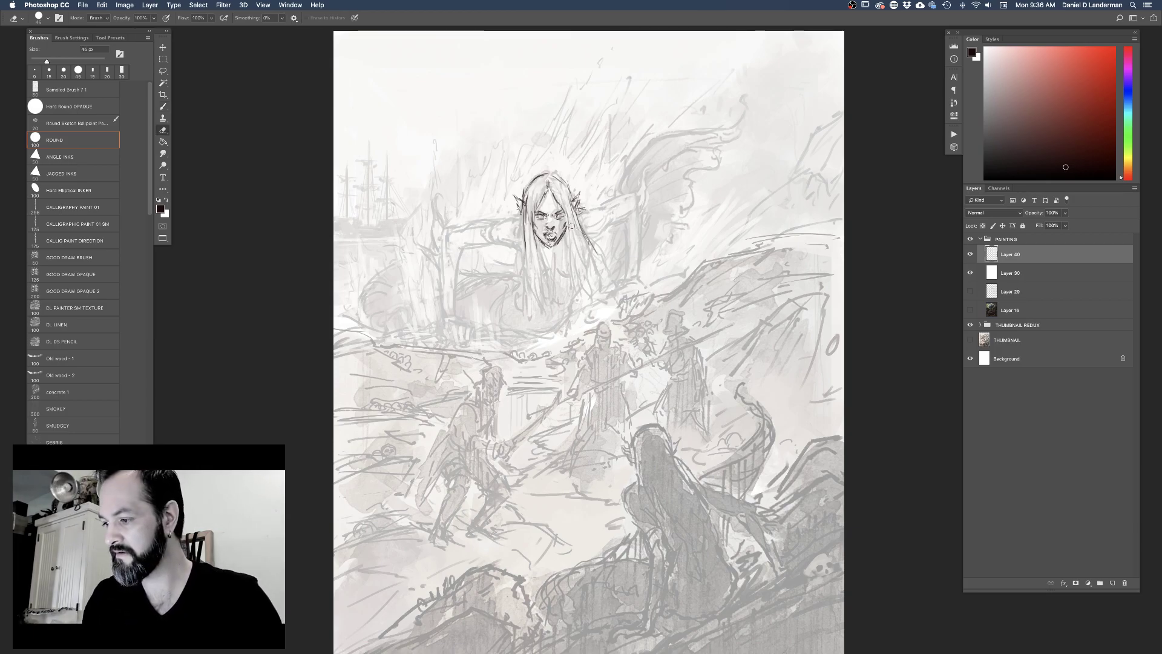
Shrink the eraser to 20 px, then settle the brush at about 15 px
key(bracketleft)
key(bracketleft)
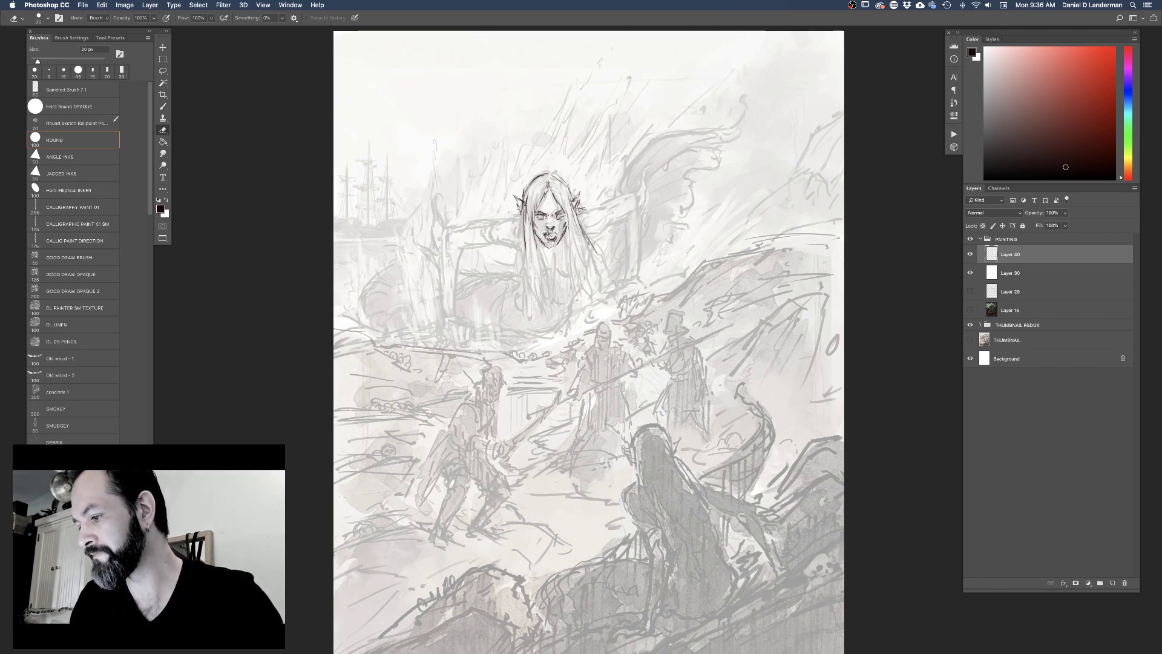
key(b)
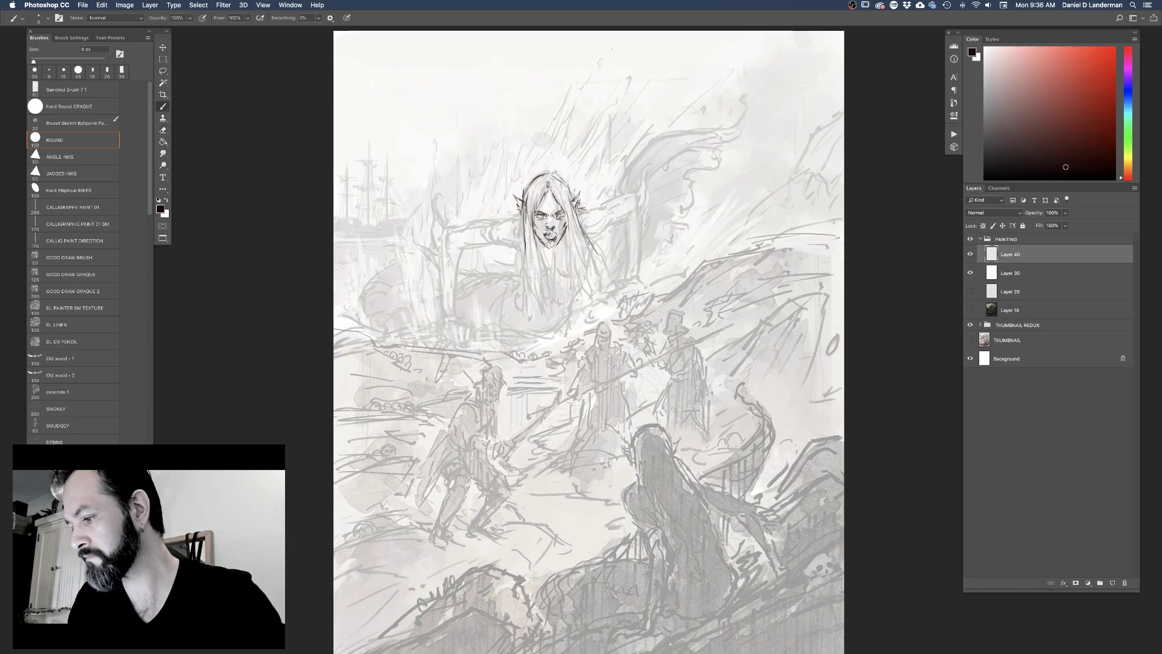
key(bracketright)
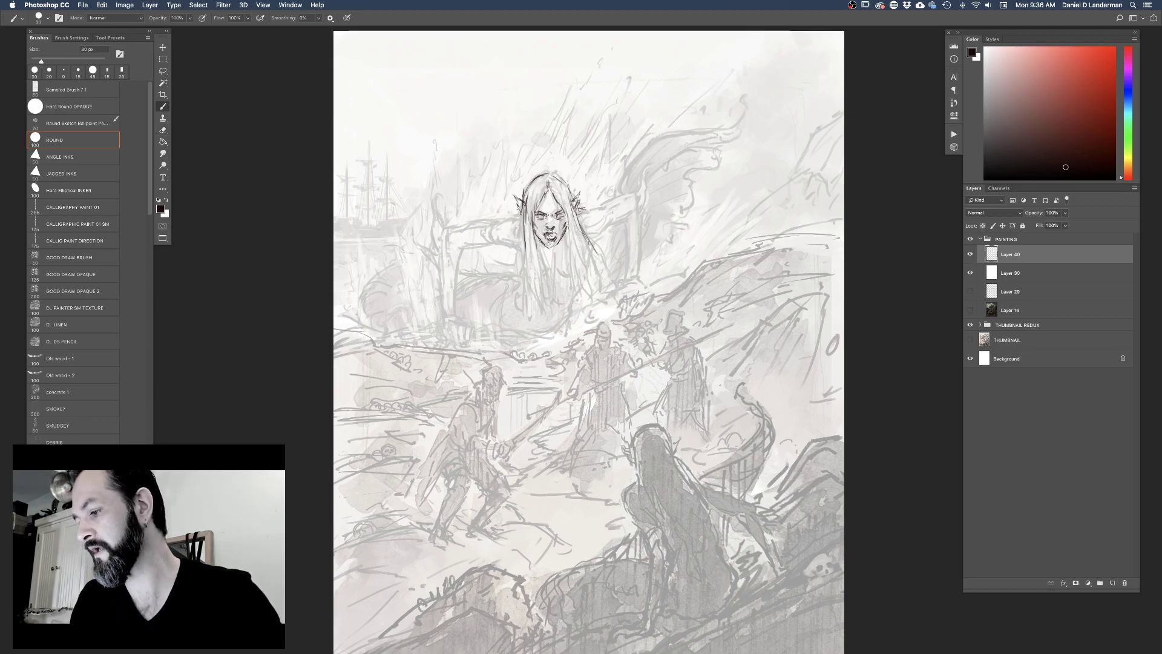
key(bracketleft)
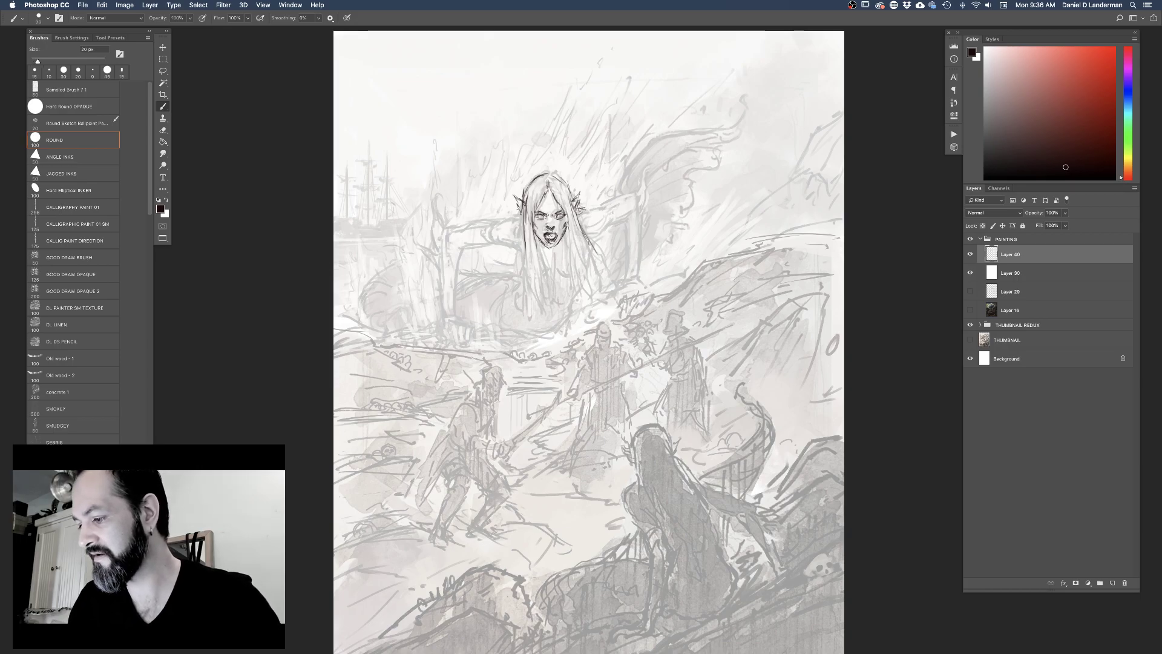
key(bracketleft)
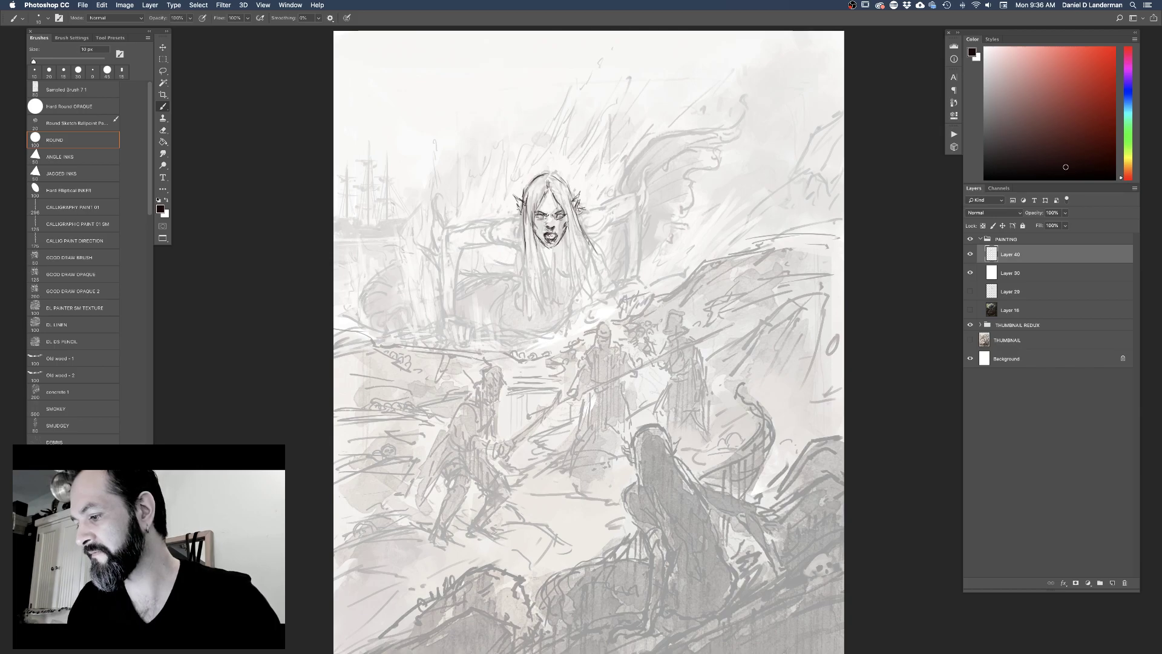
key(bracketright)
key(bracketright)
key(bracketright)
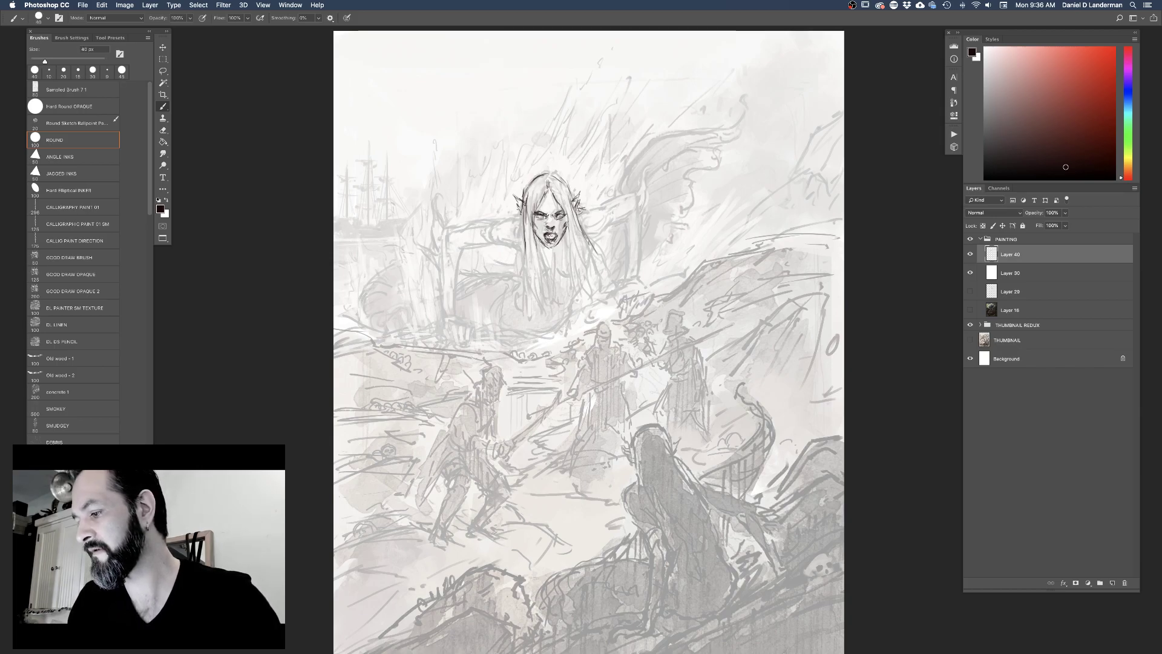
key(bracketleft)
key(bracketleft)
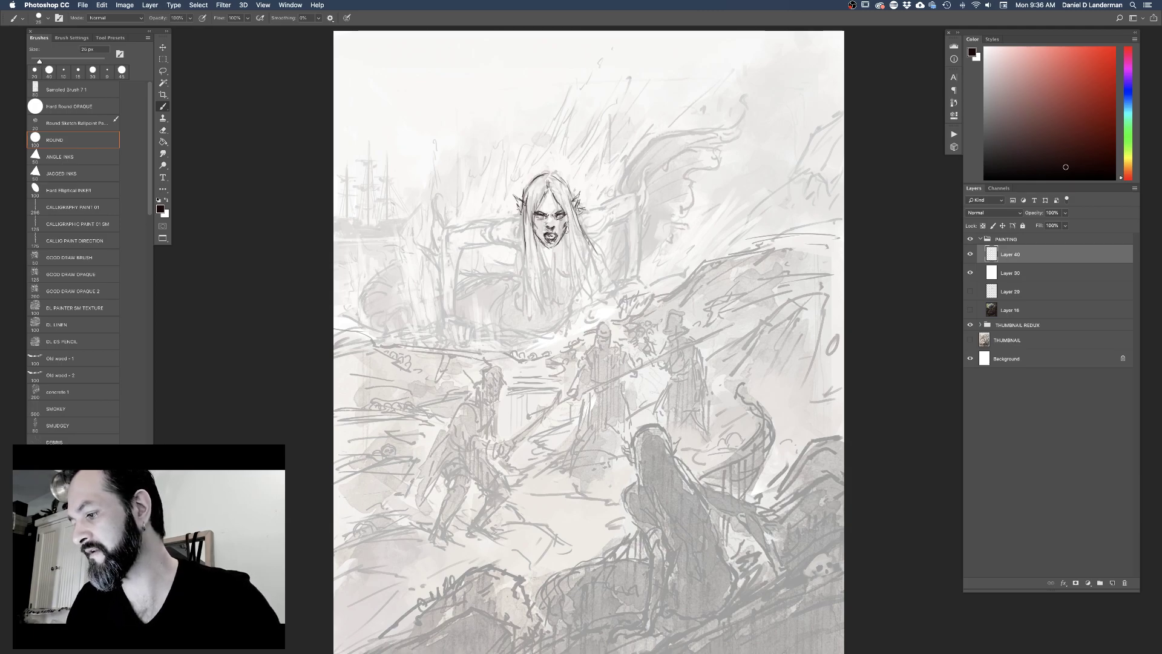
key(bracketleft)
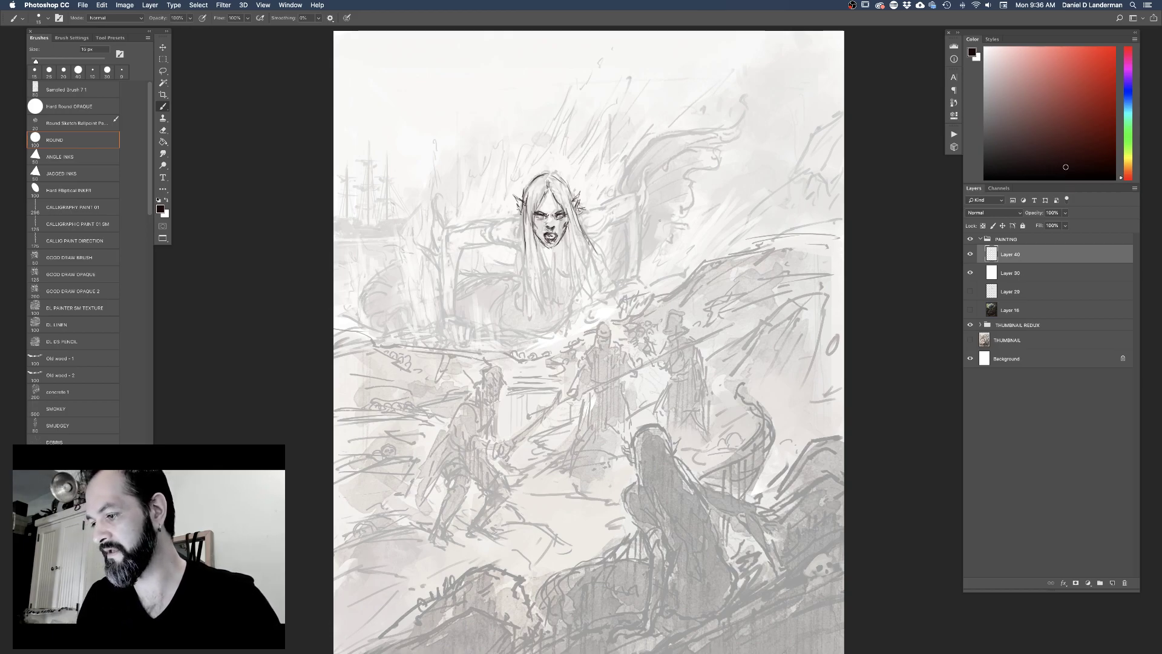
key(bracketleft)
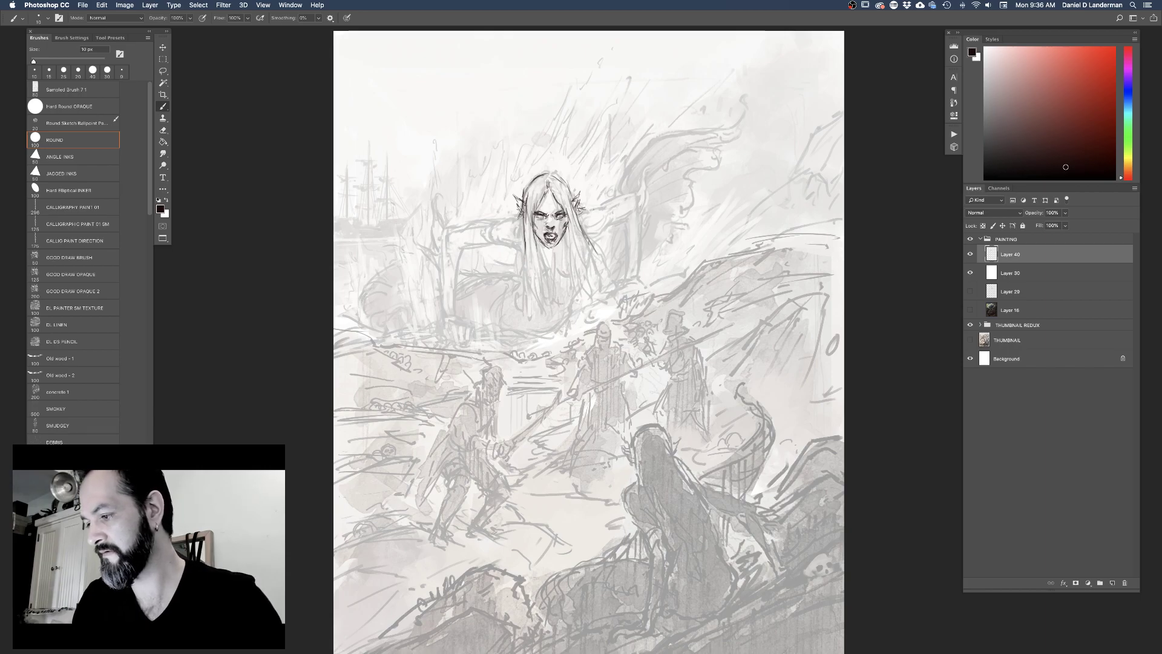
key(bracketright)
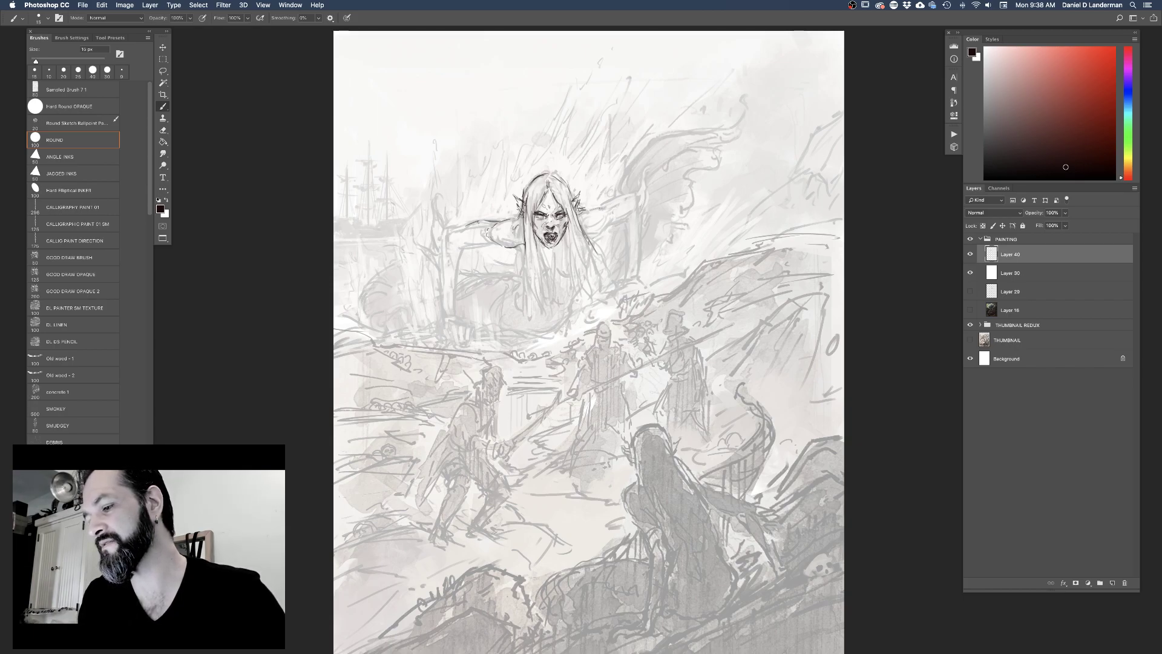
Sketch the first line of the creature's left arm on Layer 40
drag(469, 223, 447, 227)
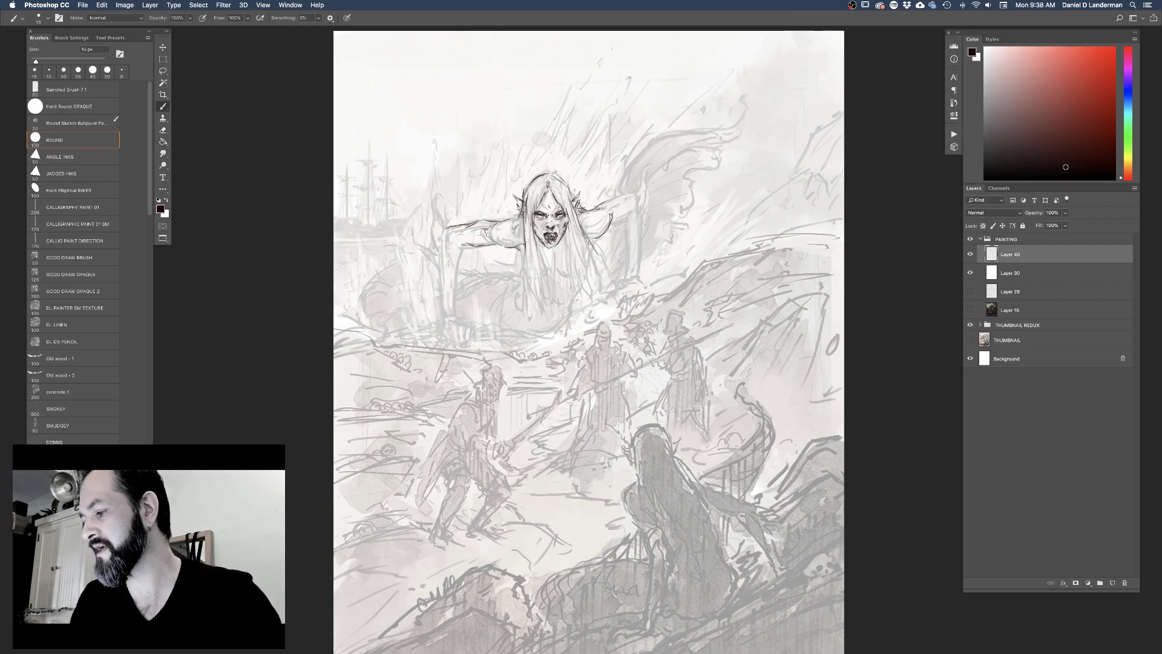
Ink the right shoulder, the raised right hand and arm, and lines along both sides of the face
drag(595, 208, 609, 200)
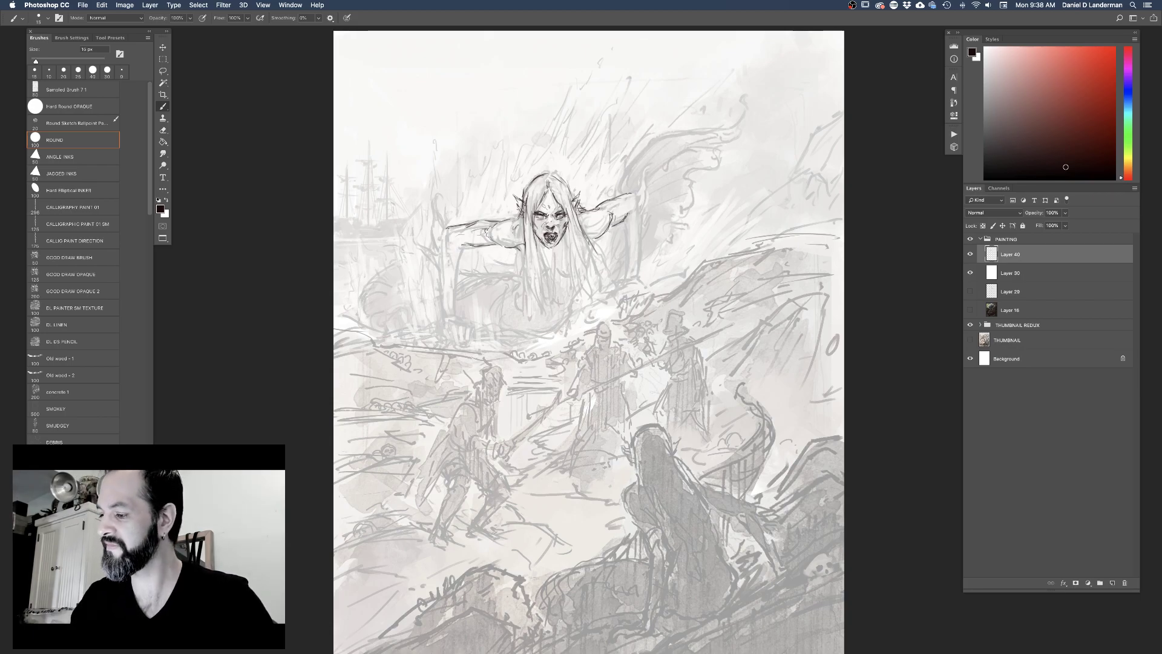
drag(634, 195, 625, 229)
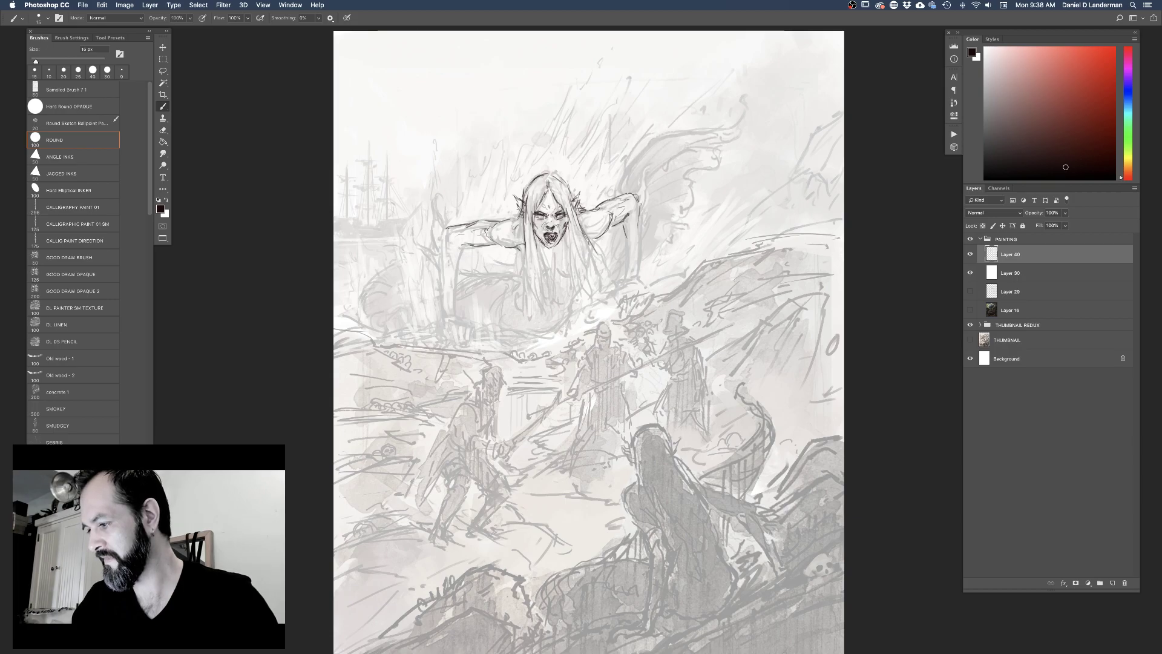
mouse_move(643, 207)
mouse_down()
mouse_move(638, 256)
mouse_move(619, 240)
mouse_move(626, 262)
mouse_up()
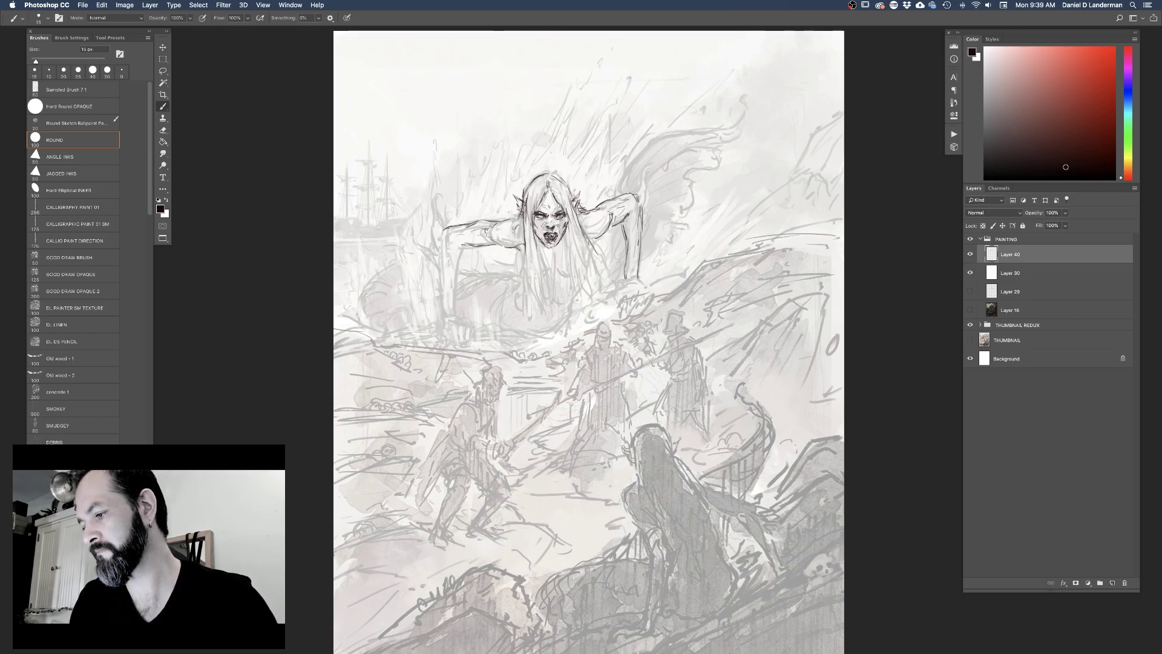
drag(534, 214, 534, 232)
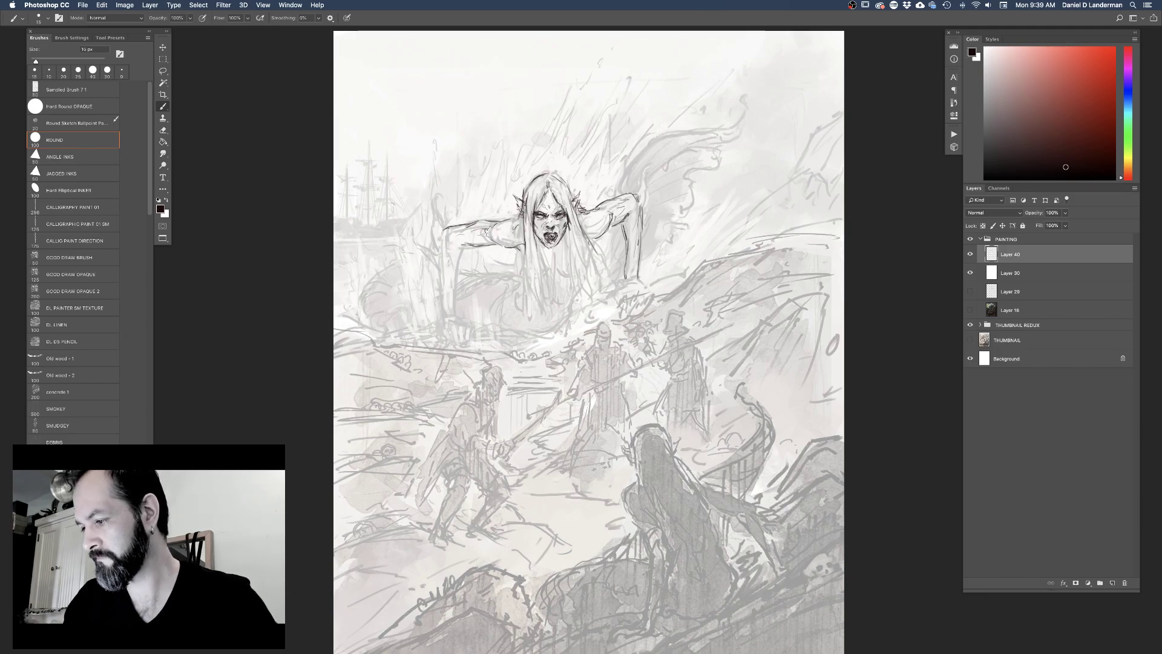
mouse_move(559, 195)
mouse_down()
mouse_move(577, 248)
mouse_move(572, 282)
mouse_up()
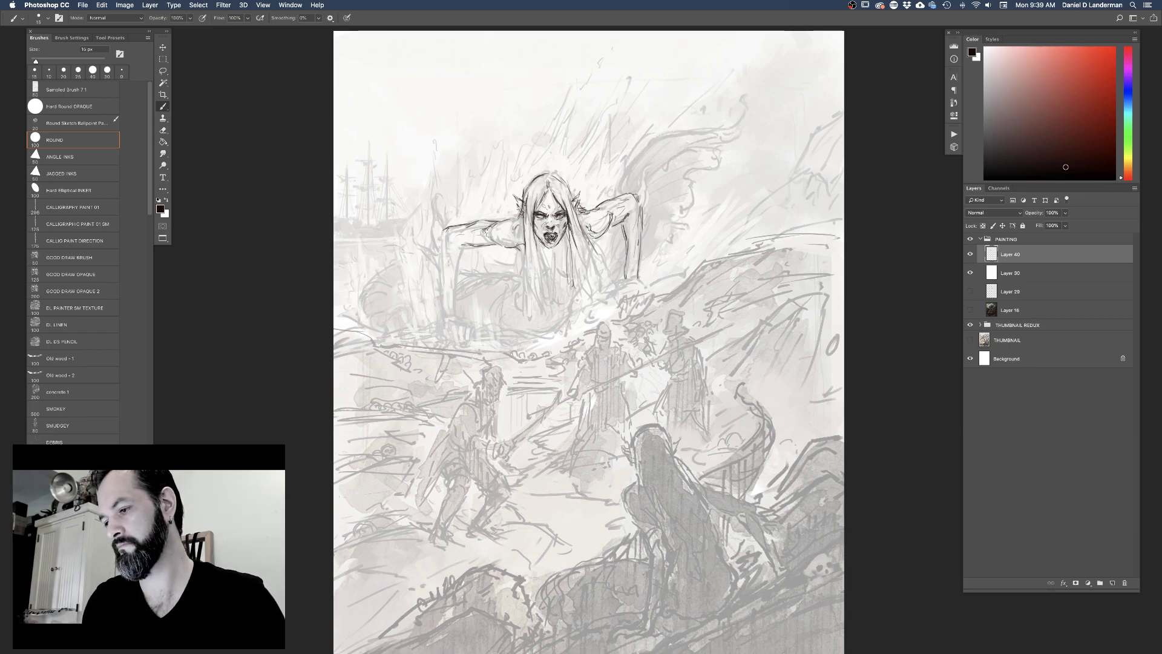
Select the left arm's linework with the lasso, shift it slightly into place, and return to the Brush
key(l)
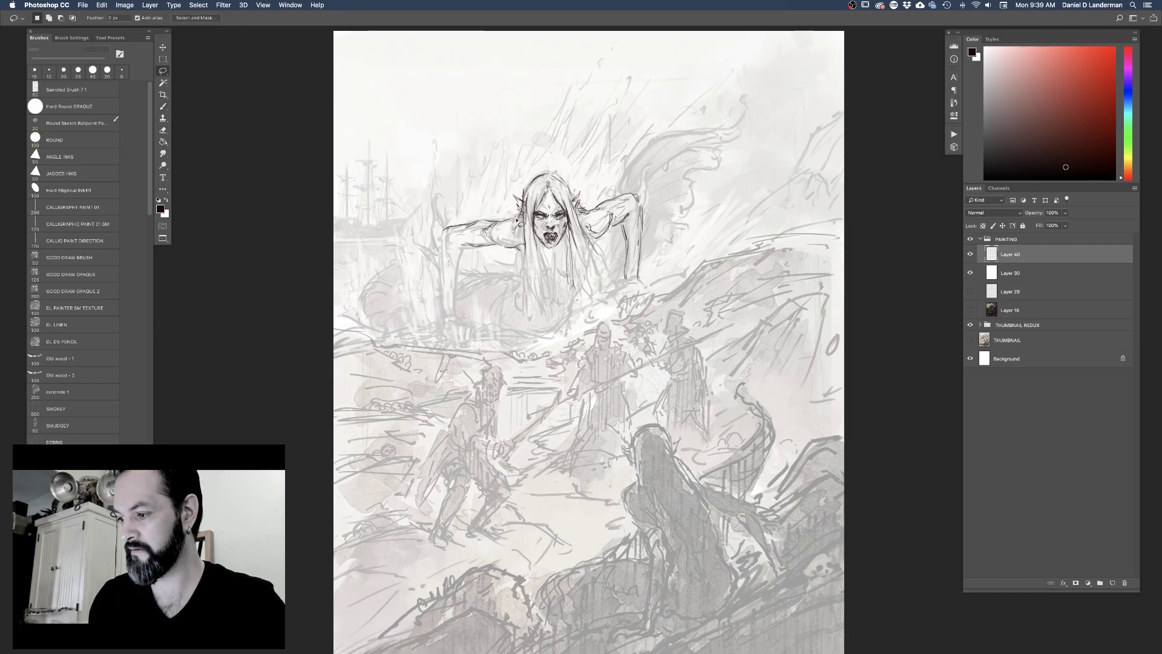
mouse_move(524, 244)
mouse_down()
mouse_move(518, 262)
mouse_move(440, 245)
mouse_move(511, 212)
mouse_move(524, 221)
mouse_move(502, 249)
mouse_up()
key(v)
drag(503, 247, 503, 246)
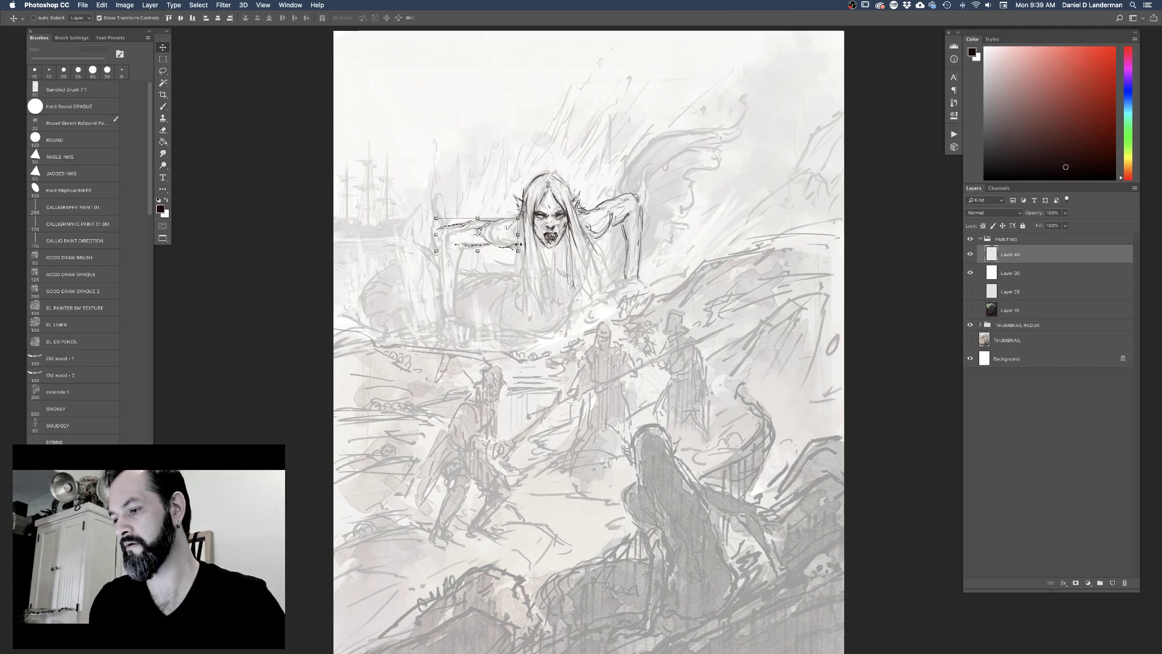
key(b)
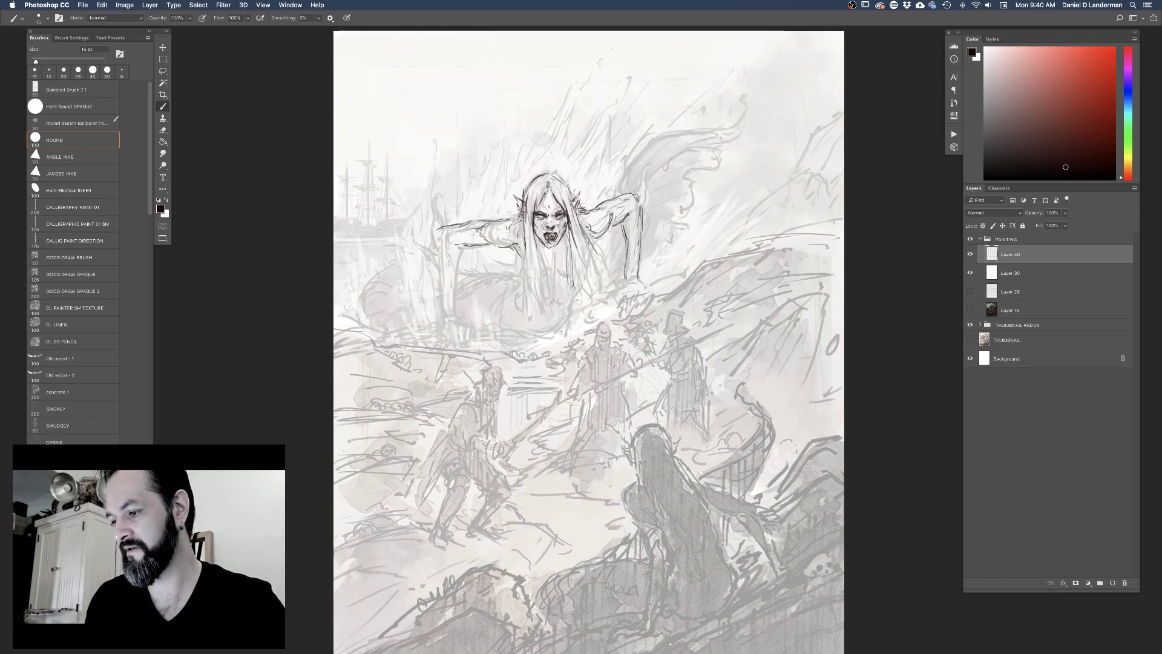
Draw the left arm reaching down toward the water, with inner detail and a reinforced outline
drag(437, 234, 442, 307)
drag(456, 248, 458, 316)
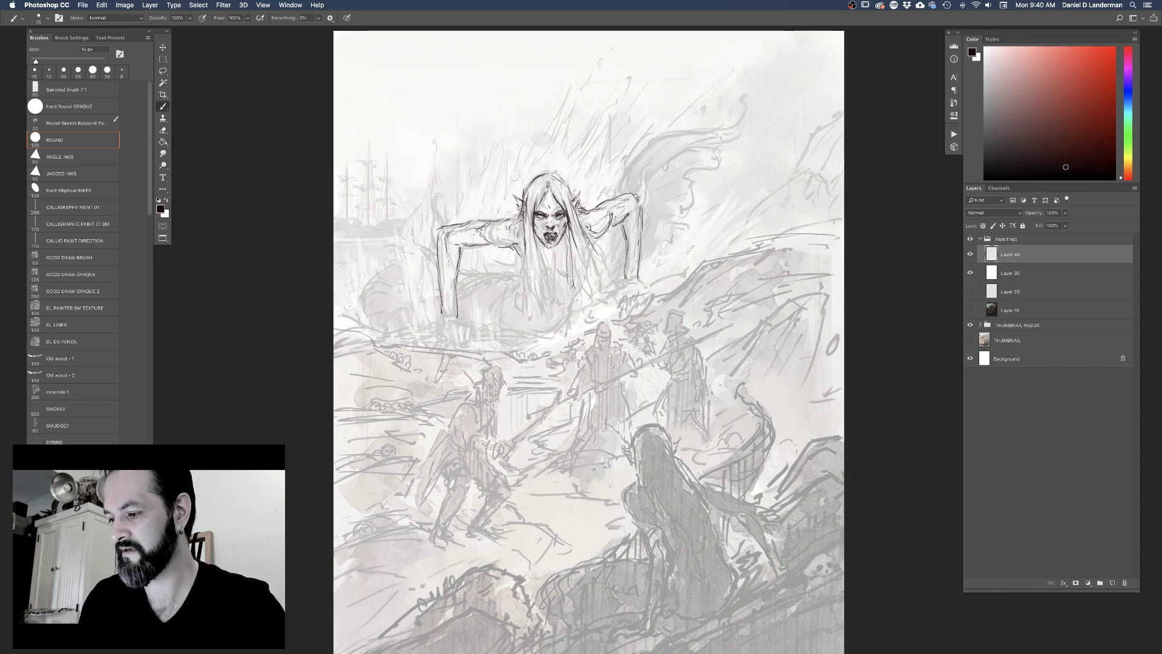
drag(442, 268, 441, 238)
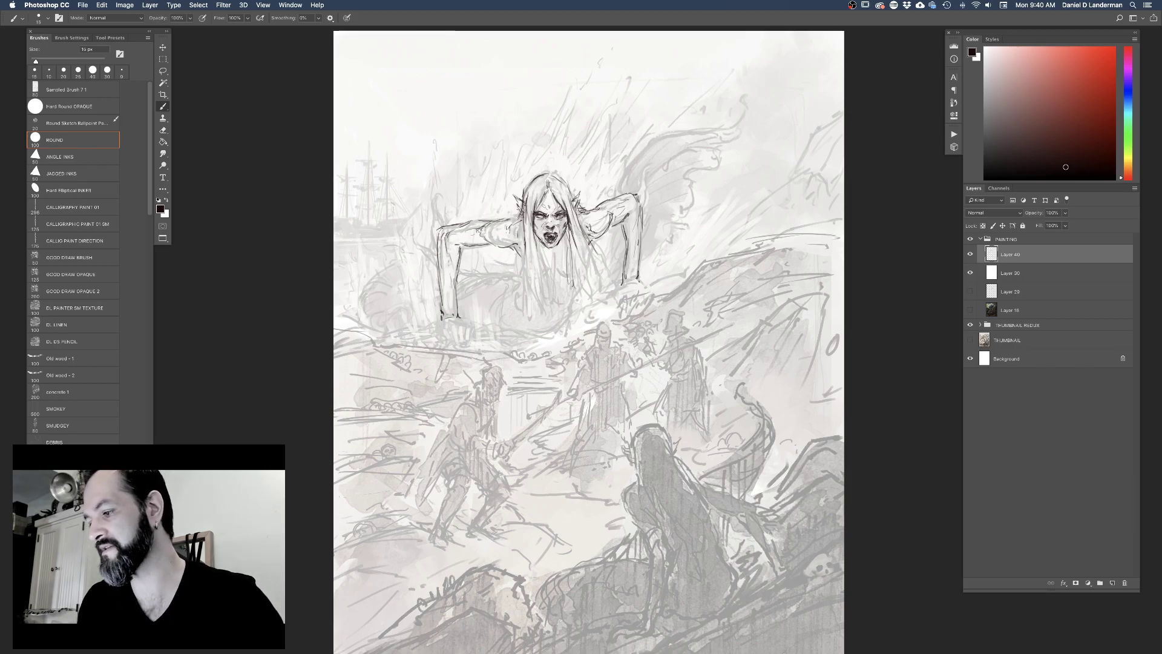
Enlarge the brush to 40 px, erase briefly, then return to drawing with a 10 px brush
key(bracketright)
key(bracketright)
key(bracketright)
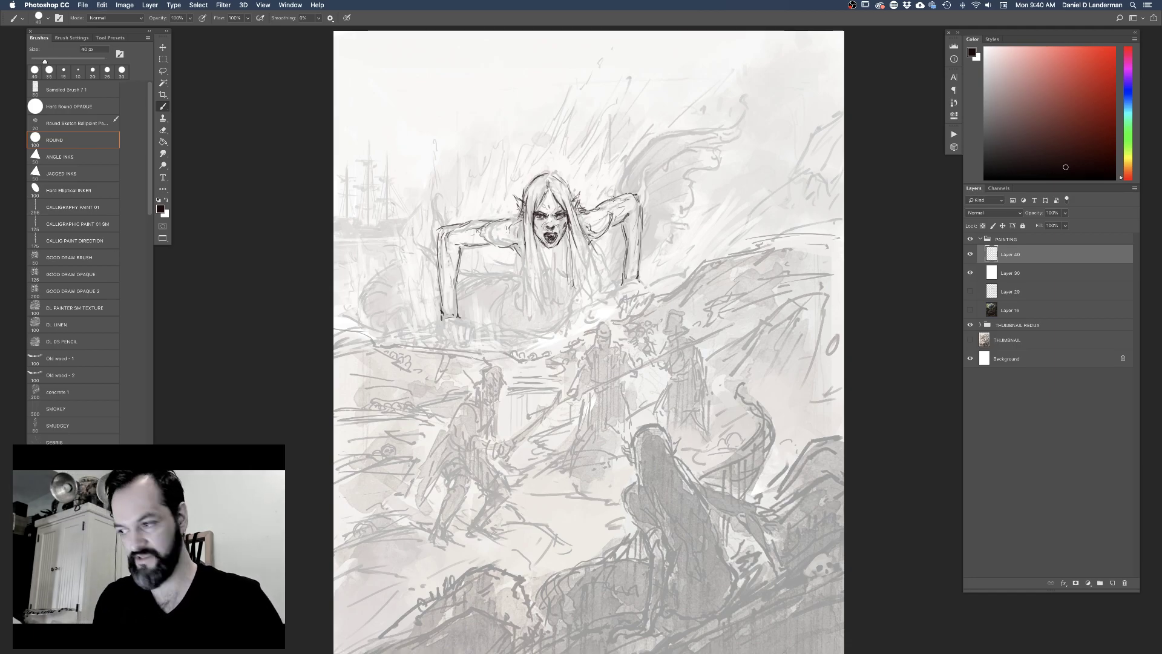
key(e)
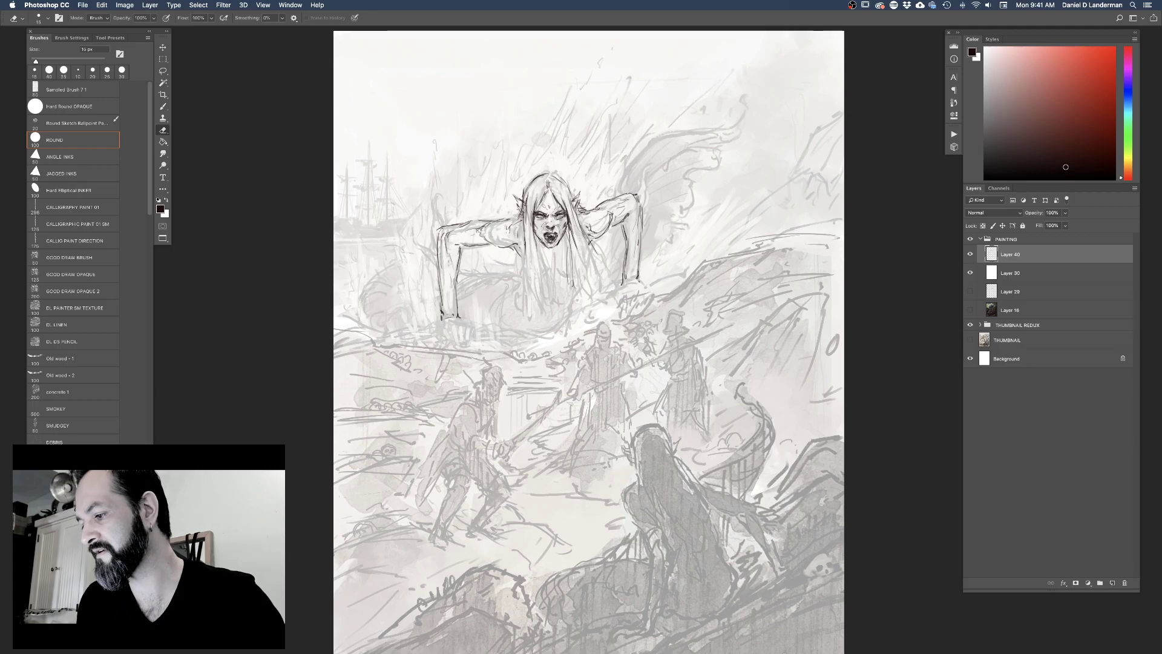
key(b)
key(bracketleft)
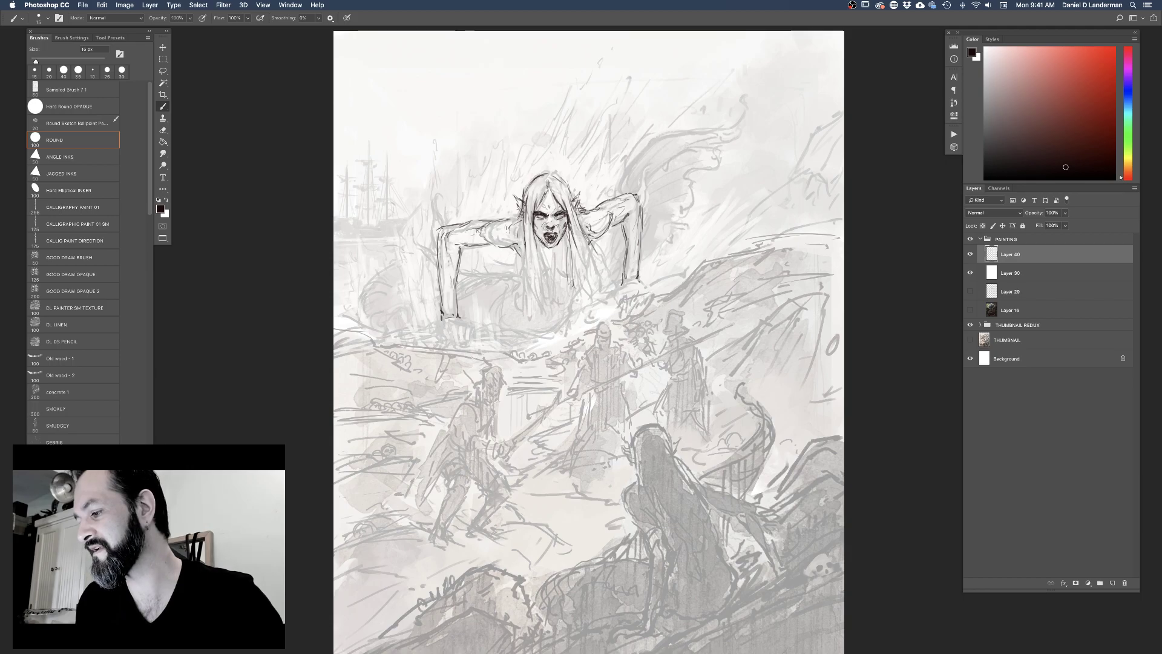
key(bracketleft)
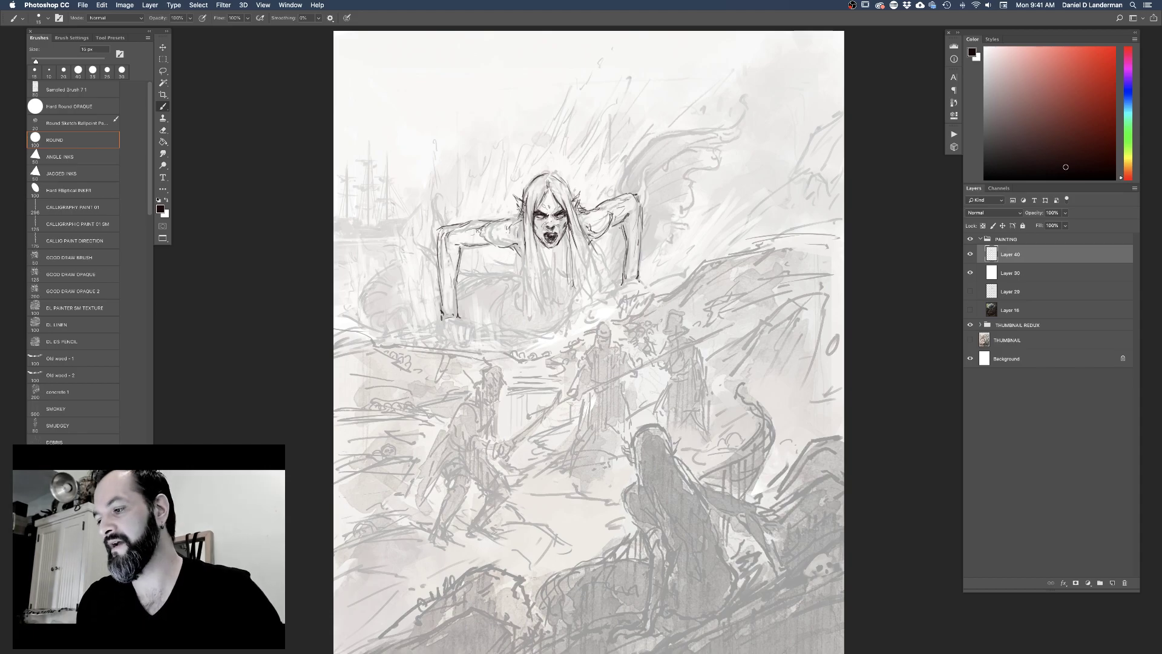
Ink hair strands on both sides of the face, the hair's top-left edge, and the left arm and hand
drag(565, 244, 584, 299)
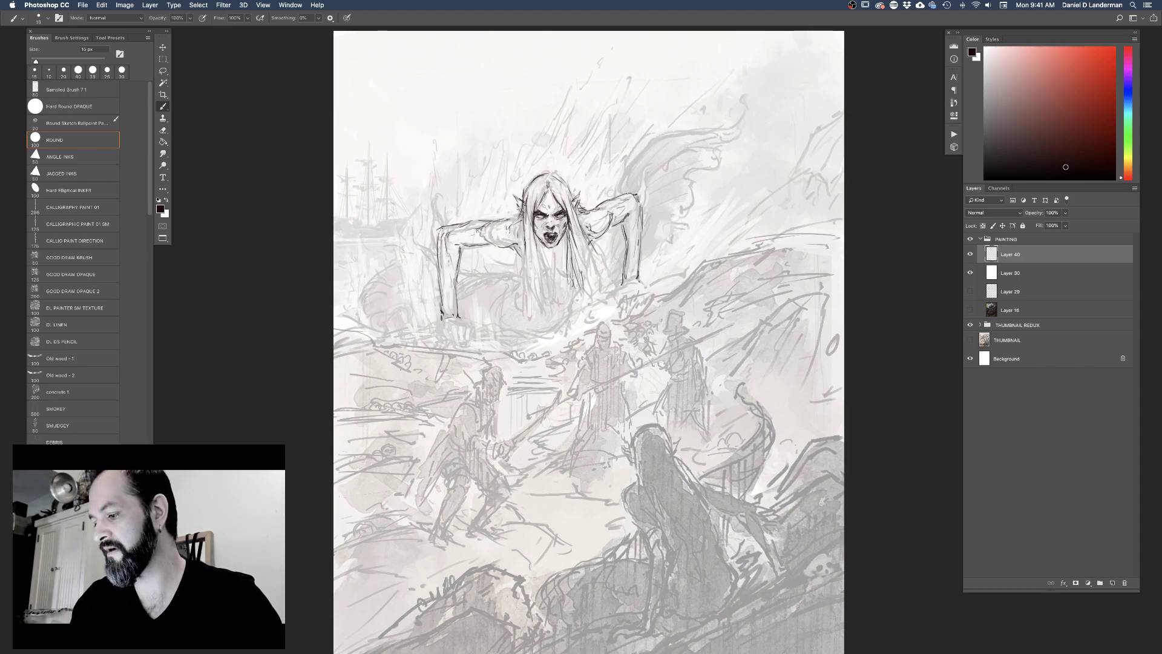
drag(569, 210, 589, 268)
drag(585, 259, 597, 286)
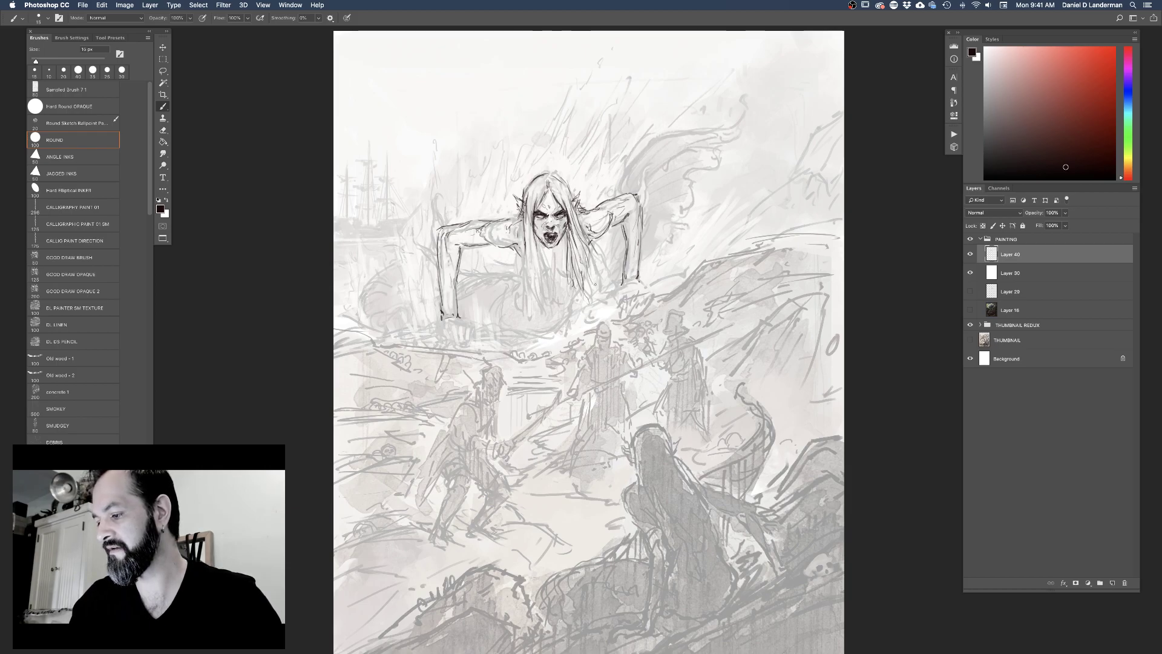
mouse_move(579, 217)
mouse_down()
mouse_move(593, 277)
mouse_move(605, 267)
mouse_up()
drag(533, 246, 537, 275)
mouse_move(536, 251)
mouse_down()
mouse_move(555, 285)
mouse_move(530, 290)
mouse_move(543, 319)
mouse_up()
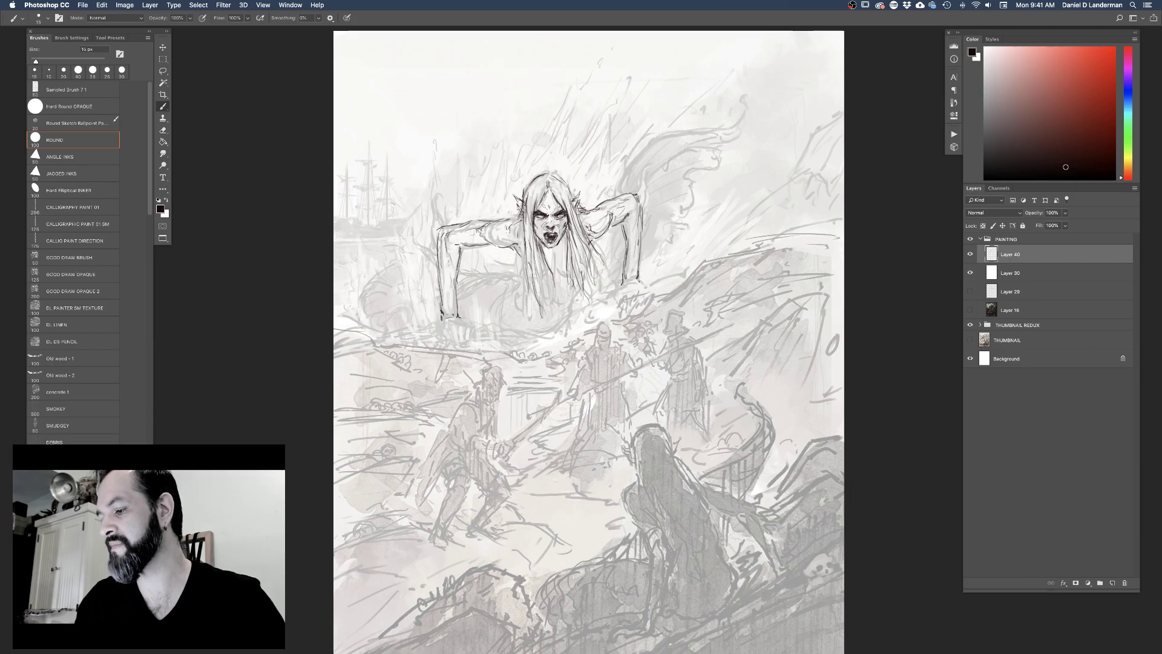
drag(539, 270, 549, 293)
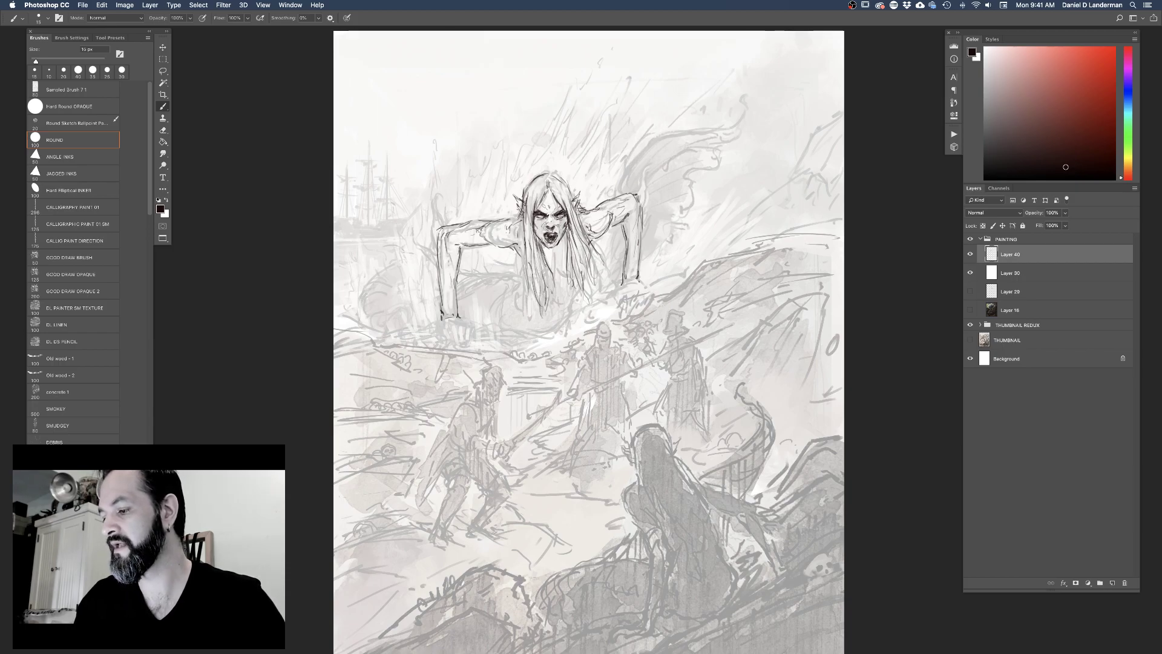
drag(540, 242, 542, 271)
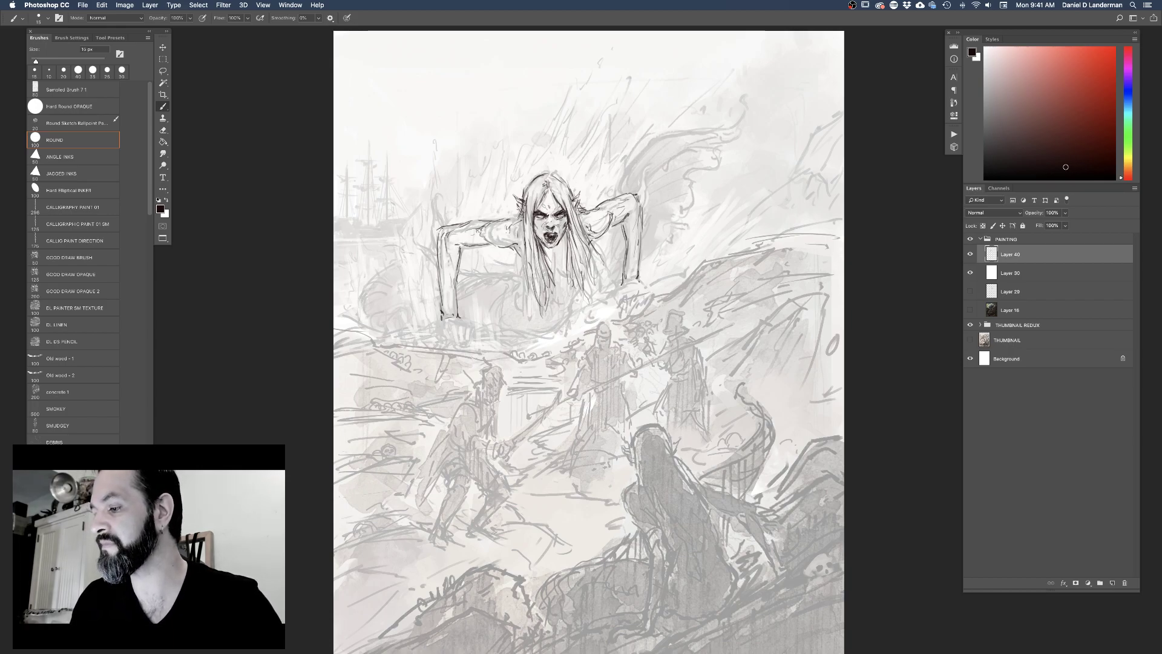
drag(529, 182, 542, 173)
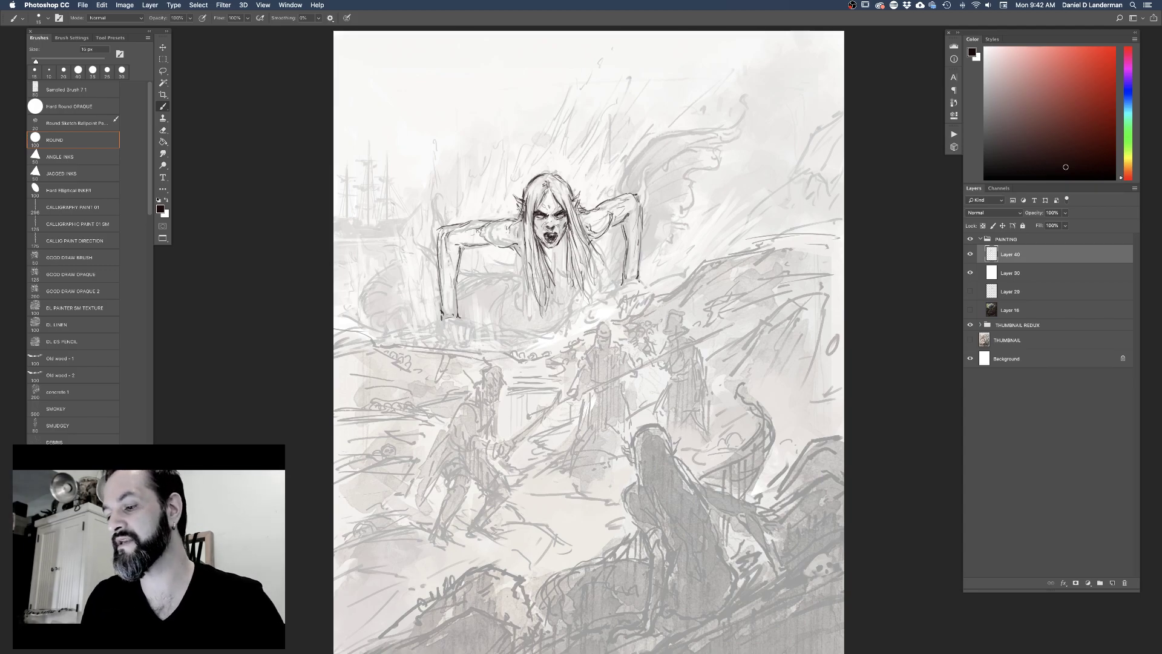
drag(457, 254, 441, 304)
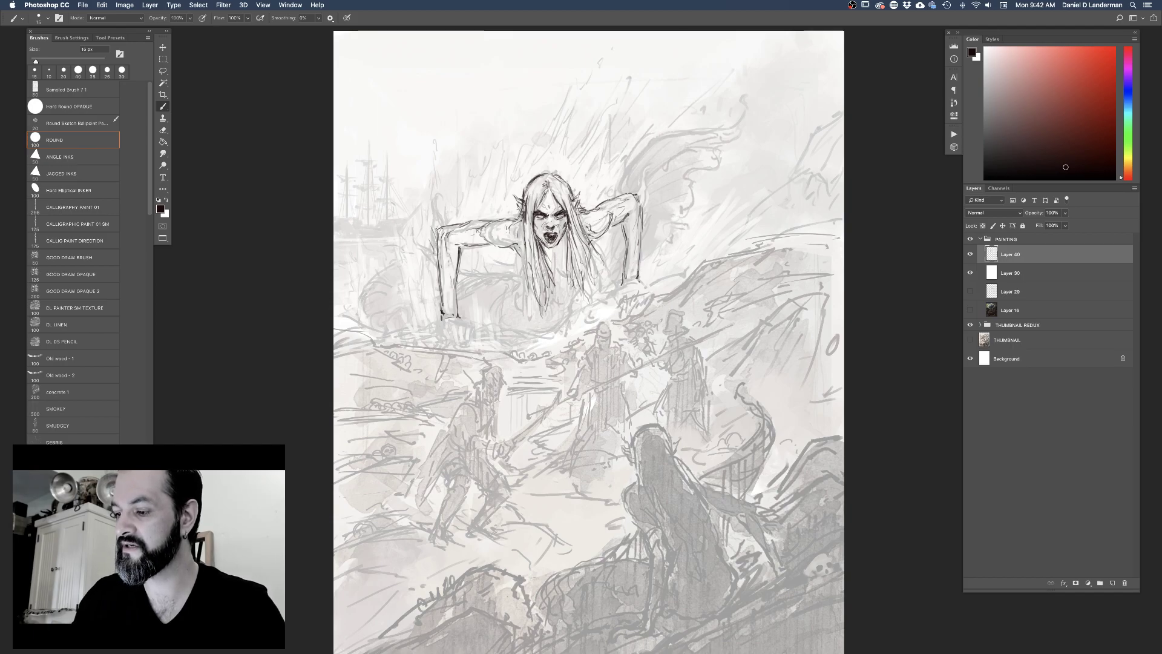
drag(422, 207, 424, 254)
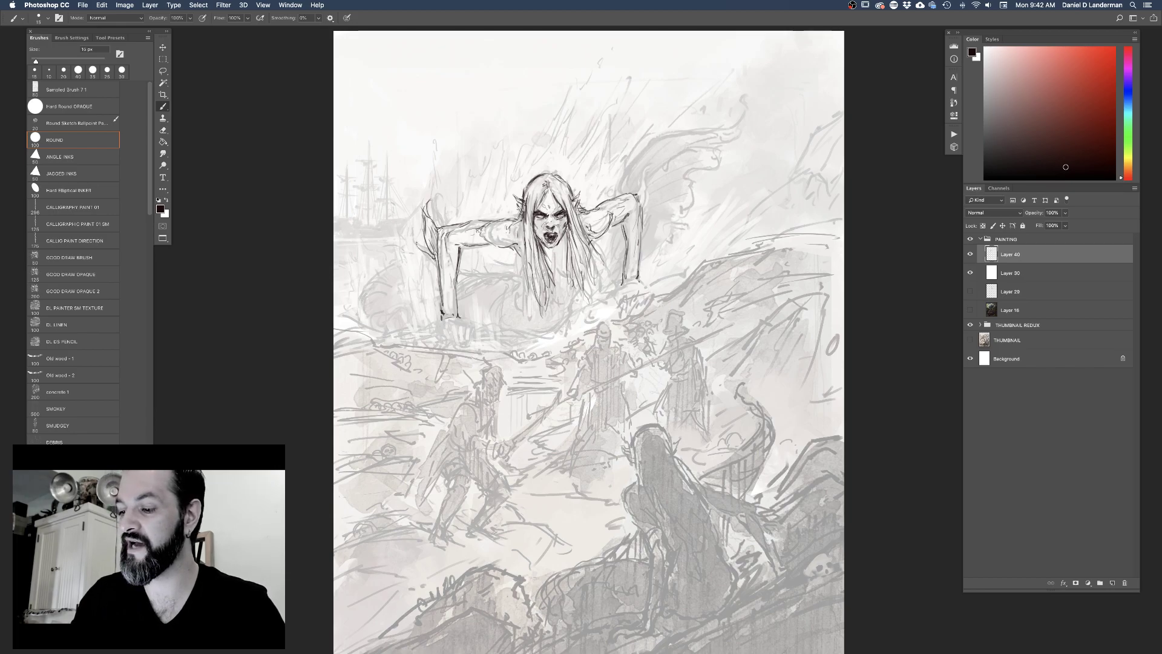
Line the outside of the left arm, then ink the raised right hand and lines down the right arm
drag(426, 262, 435, 274)
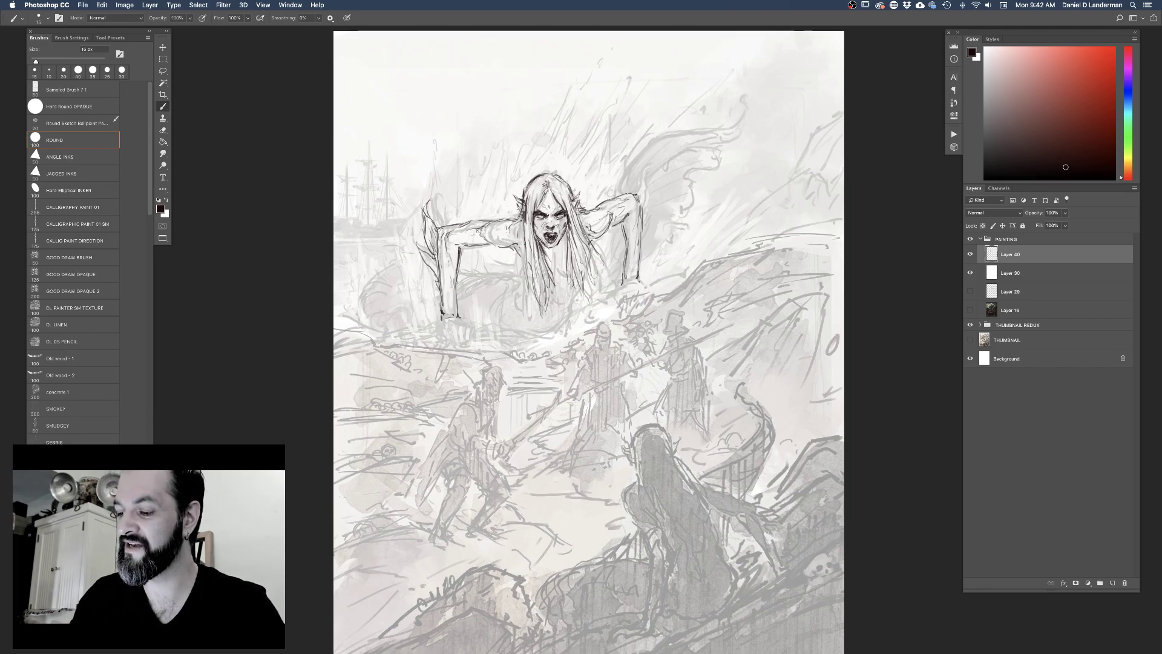
drag(435, 202, 426, 237)
drag(635, 197, 646, 168)
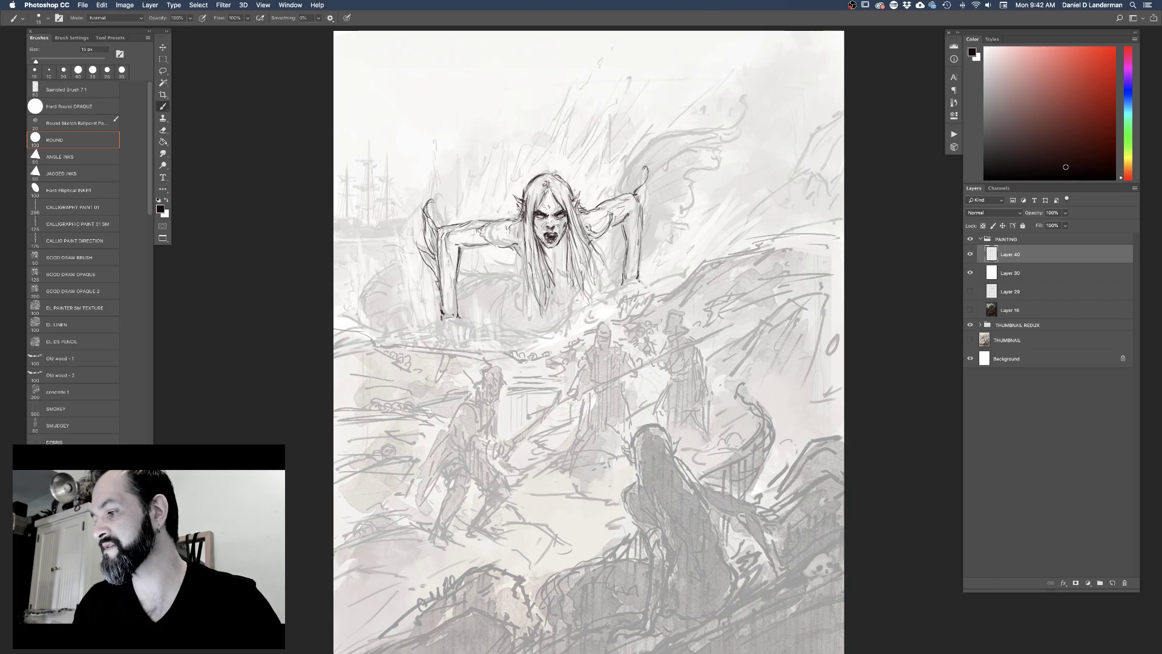
drag(642, 192, 650, 176)
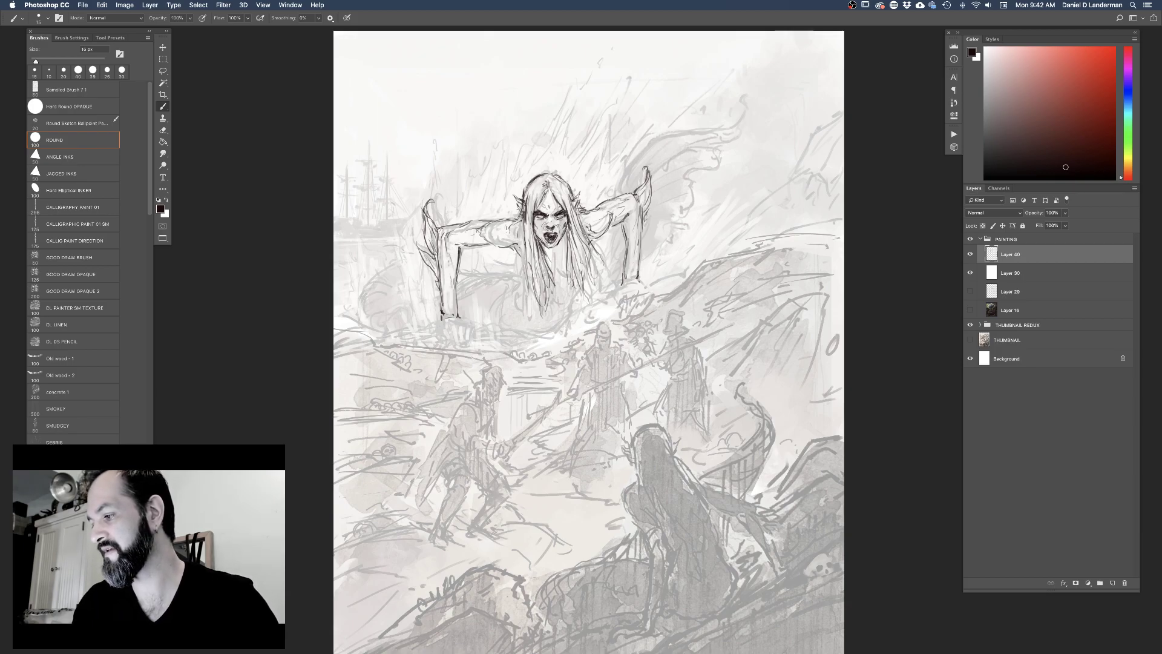
mouse_move(641, 198)
mouse_down()
mouse_move(639, 259)
mouse_move(623, 269)
mouse_up()
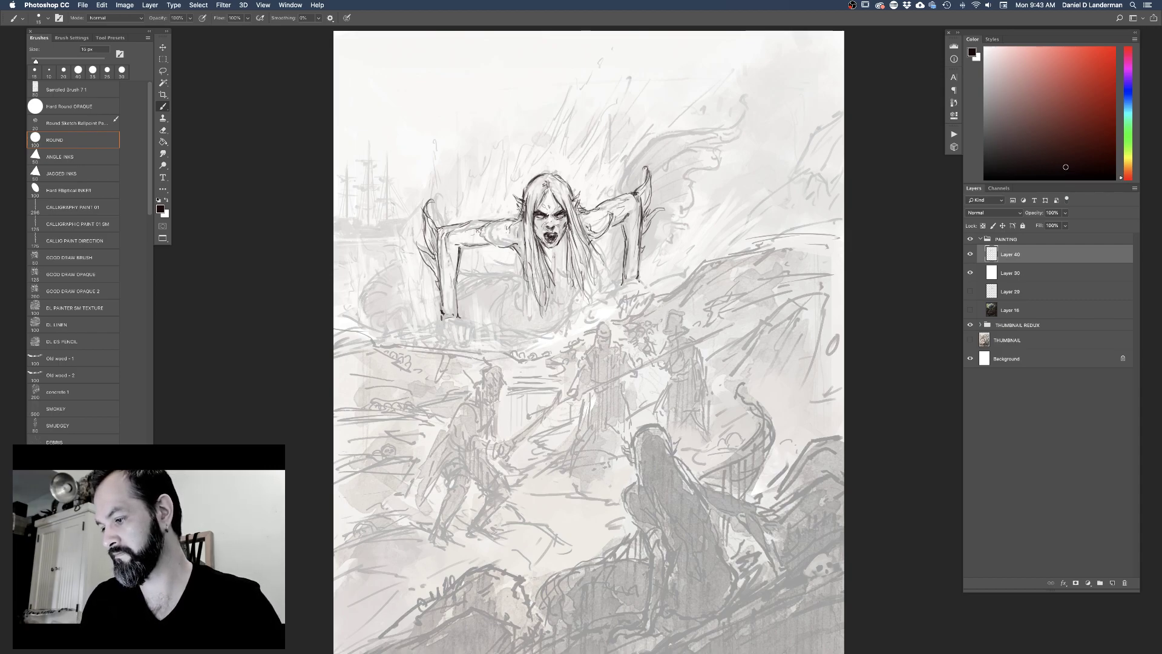
Add and refine hair strands on the left side, with a stroke across the left arm
drag(522, 258, 520, 282)
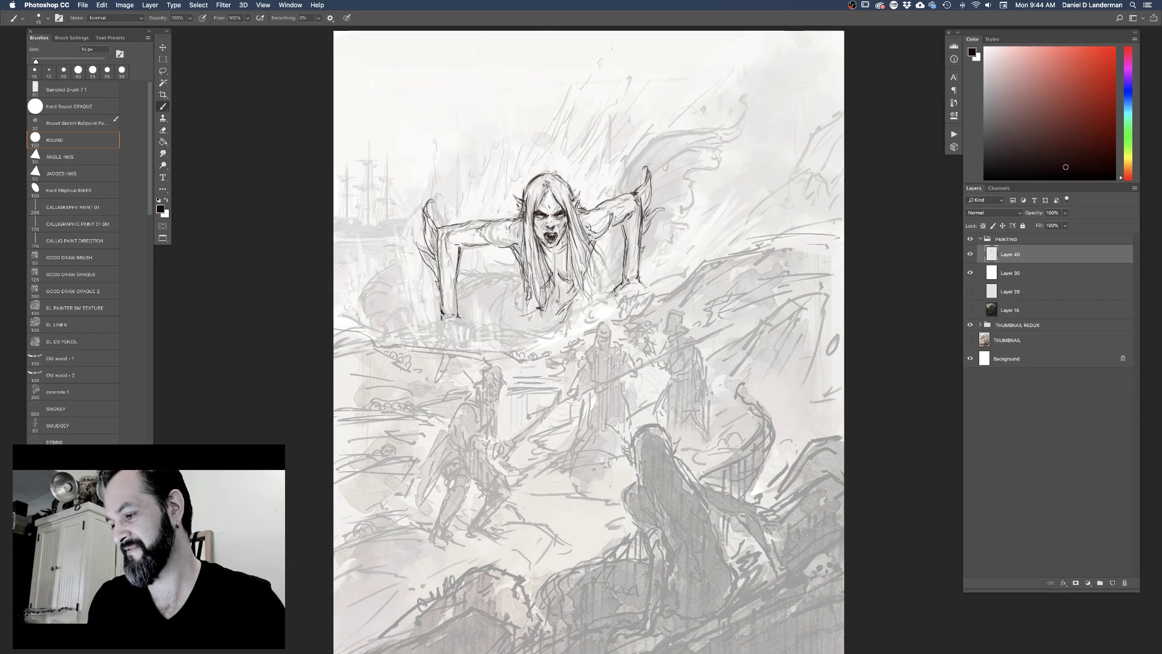
mouse_move(524, 283)
mouse_down()
mouse_move(523, 298)
mouse_move(521, 275)
mouse_up()
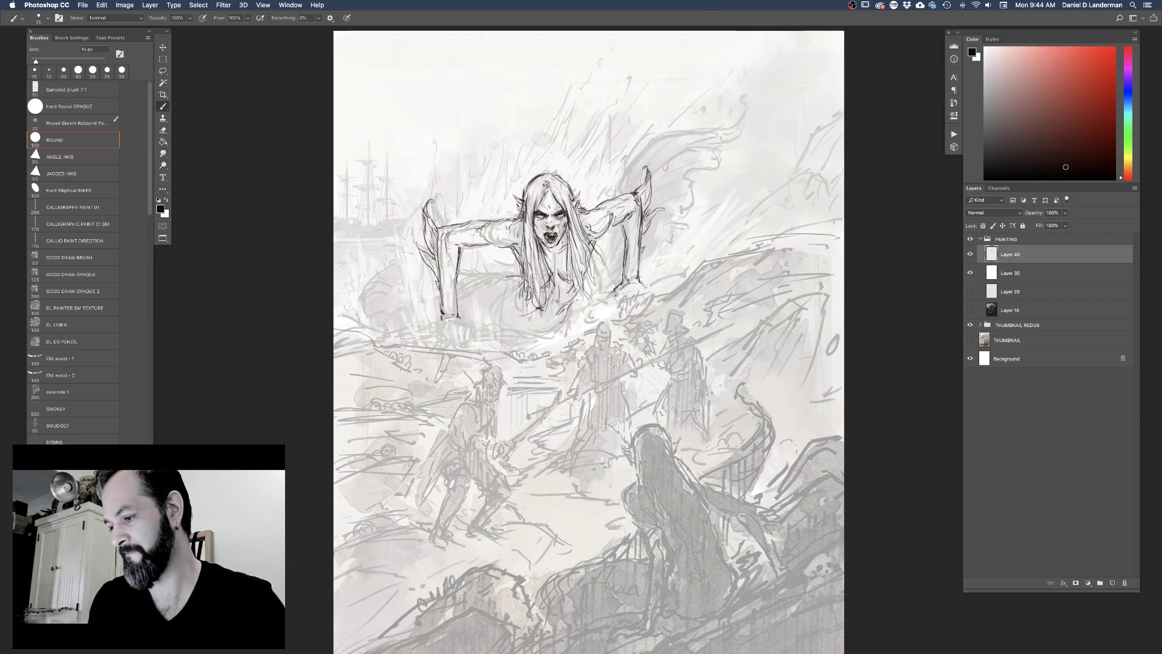
mouse_move(485, 279)
mouse_down()
mouse_move(505, 275)
mouse_move(504, 322)
mouse_up()
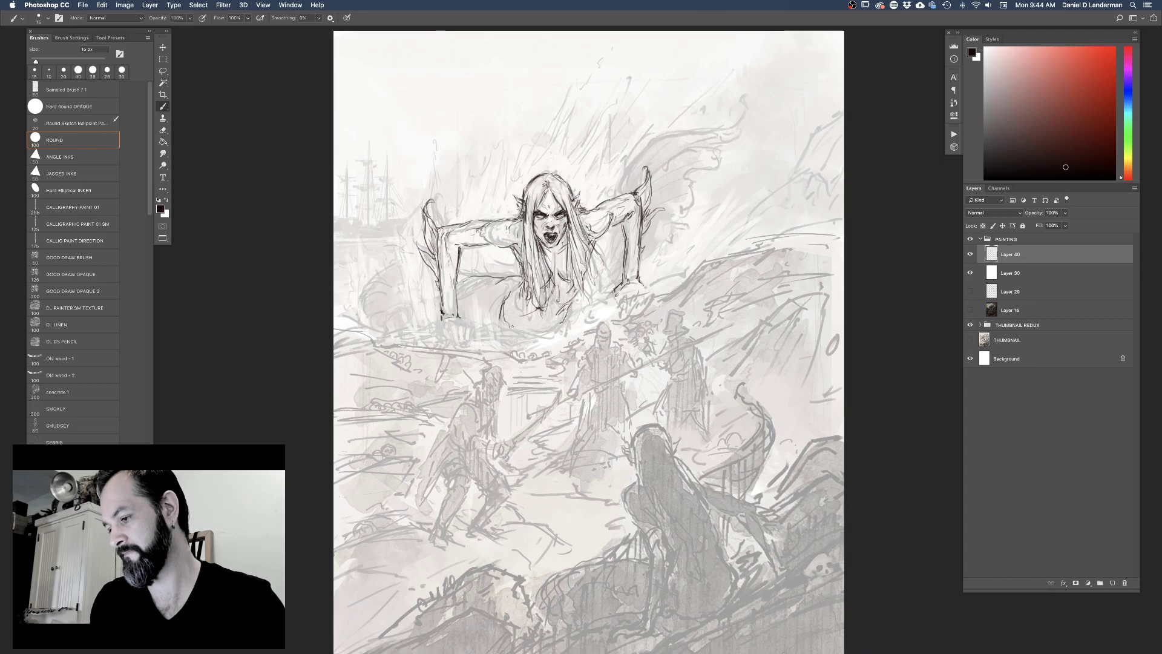
Erase briefly, paint a small dab, switch brush size between 10 and 15 px, and stroke near the left hand
key(e)
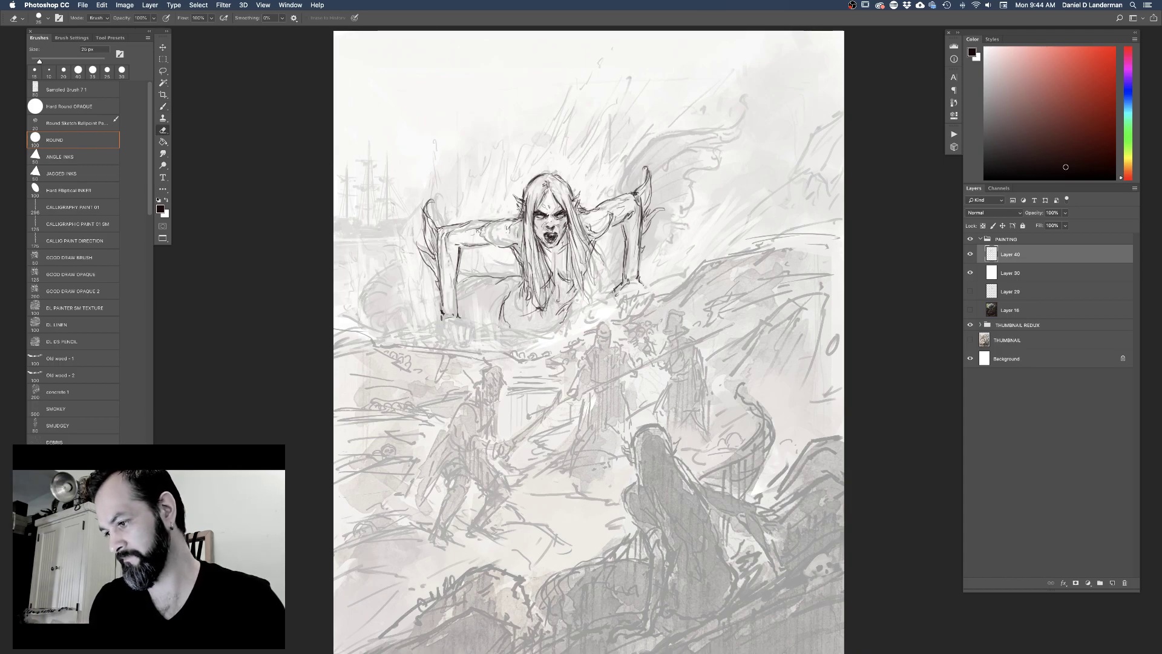
key(b)
click(538, 312)
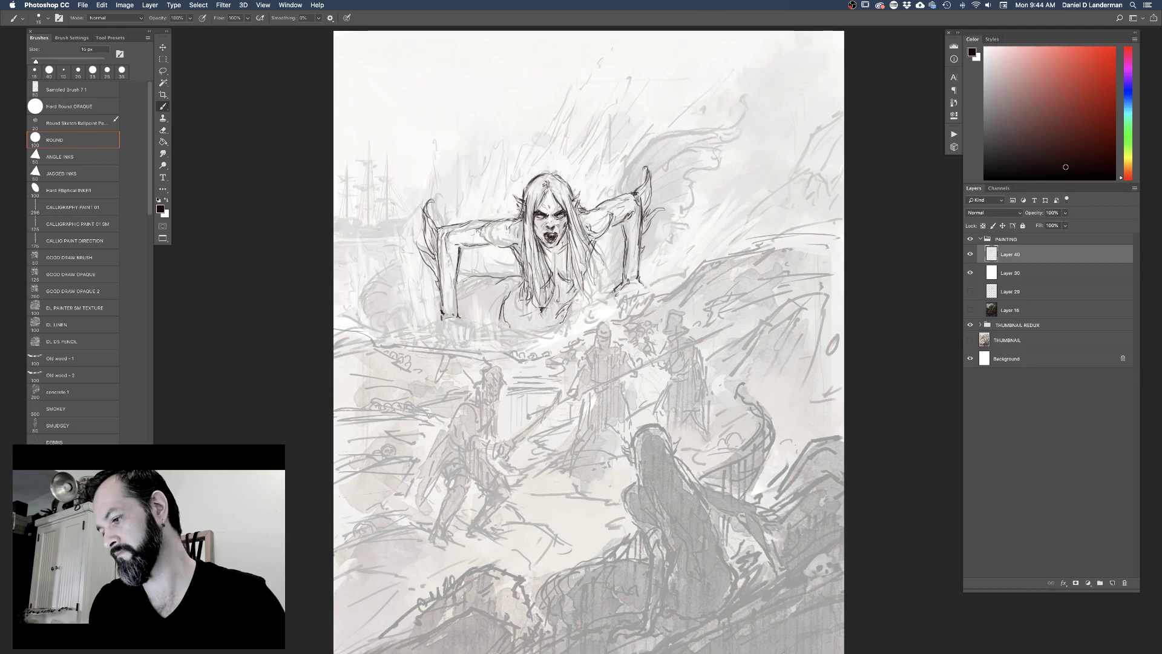
key(bracketleft)
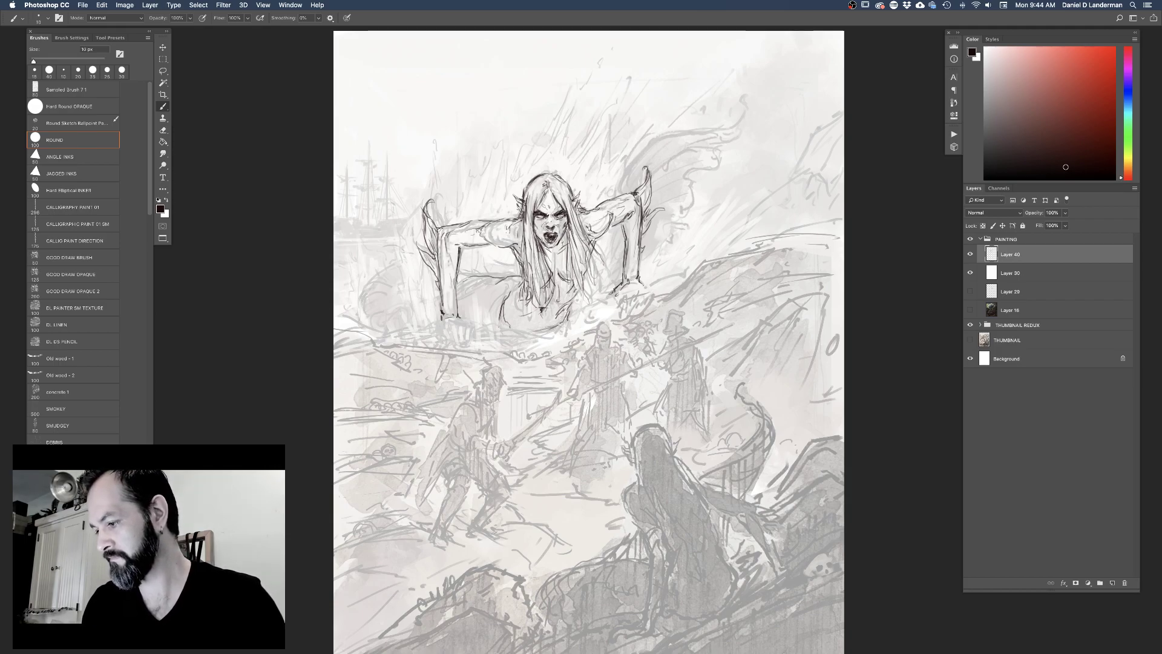
key(bracketright)
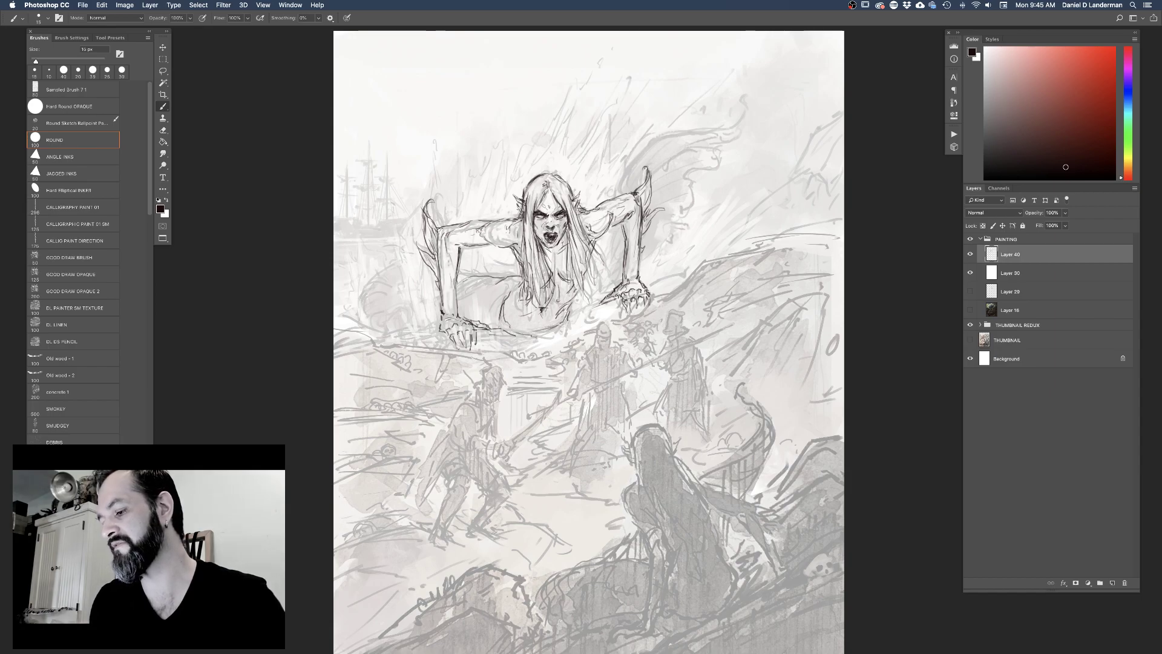
mouse_move(426, 330)
mouse_down()
mouse_move(437, 327)
mouse_move(403, 333)
mouse_move(488, 349)
mouse_move(422, 346)
mouse_up()
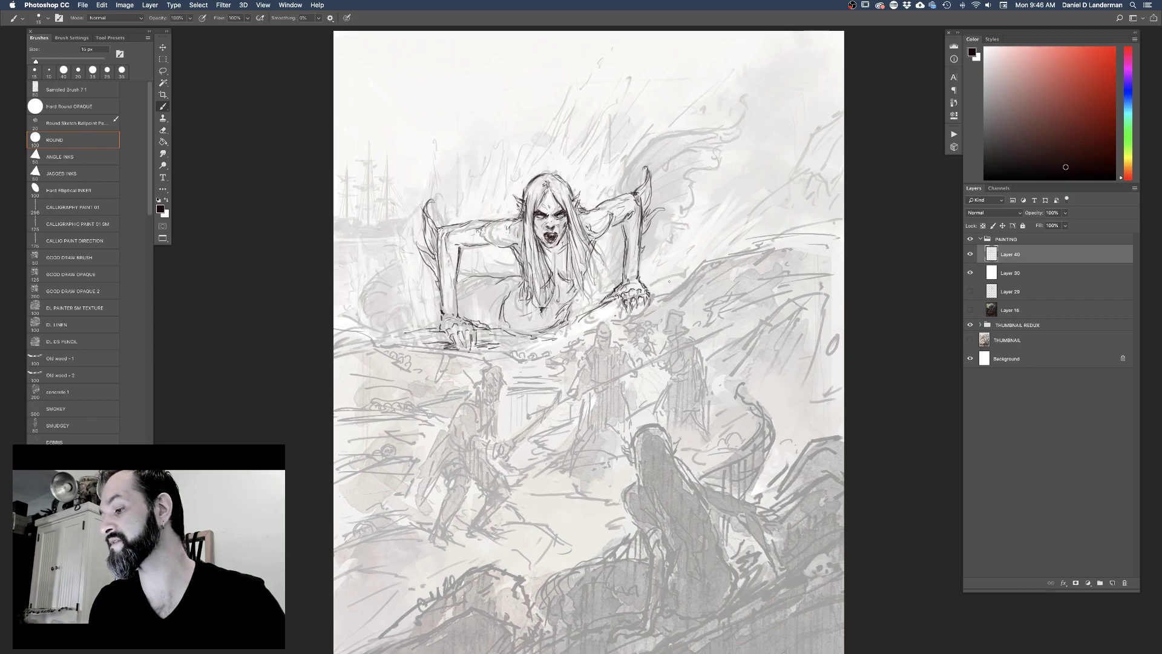
Fill the gaps in the right hand's claw lines, then switch to the eraser
drag(653, 281, 684, 281)
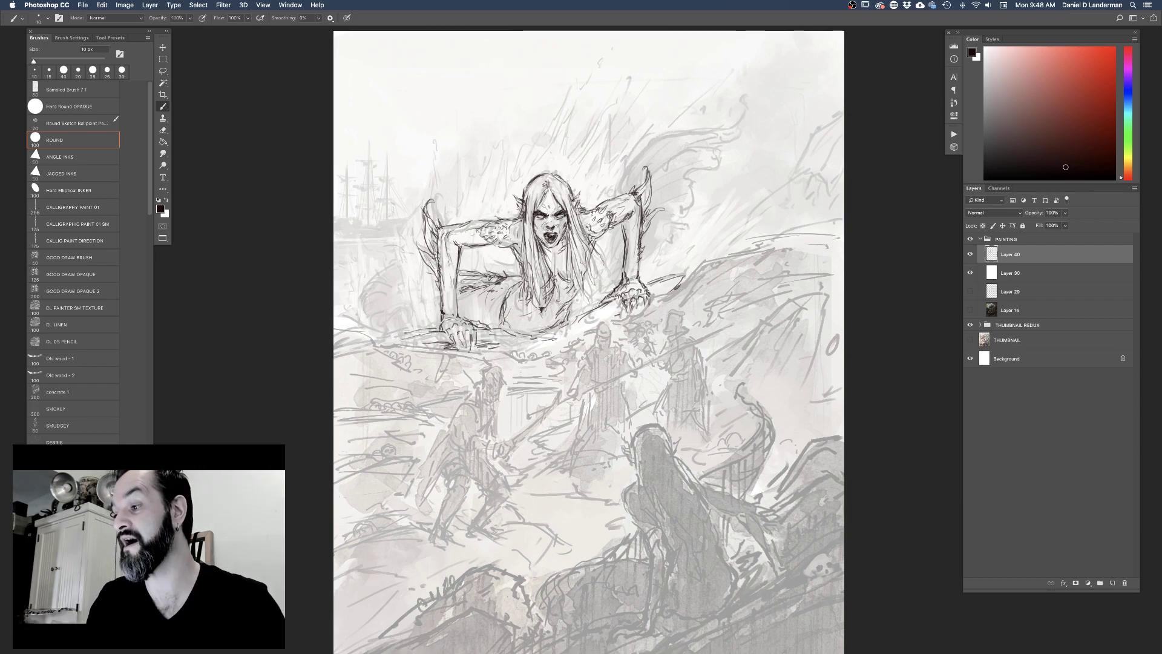
key(e)
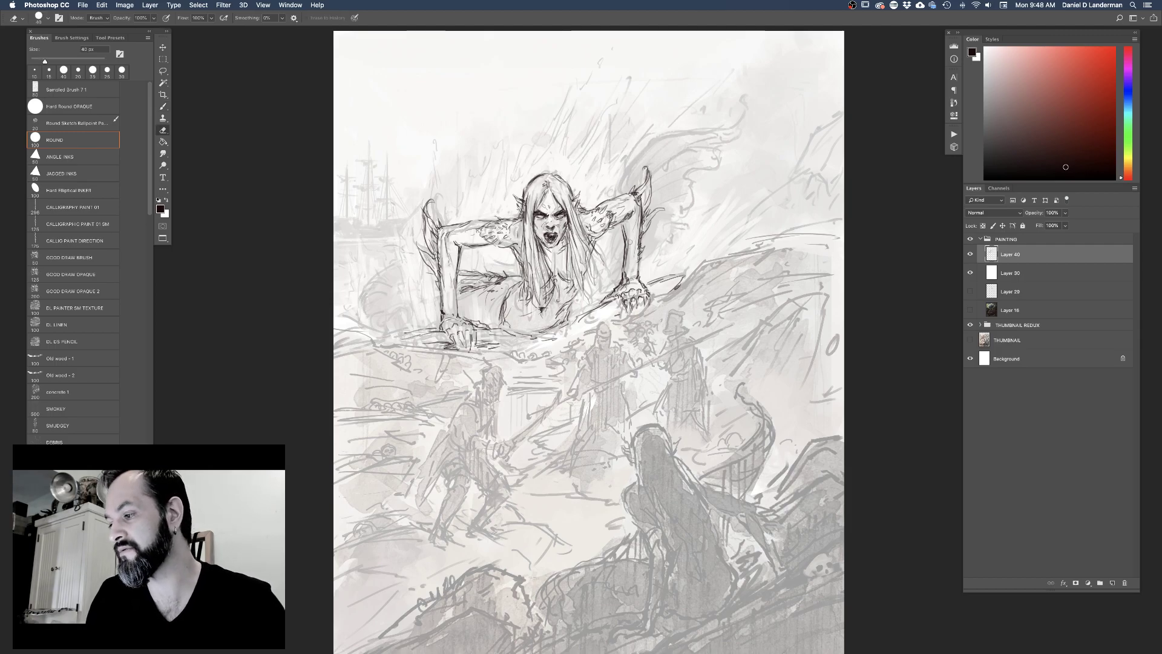
Return to the 10 px brush and add a few more line strokes at the lower left
key(b)
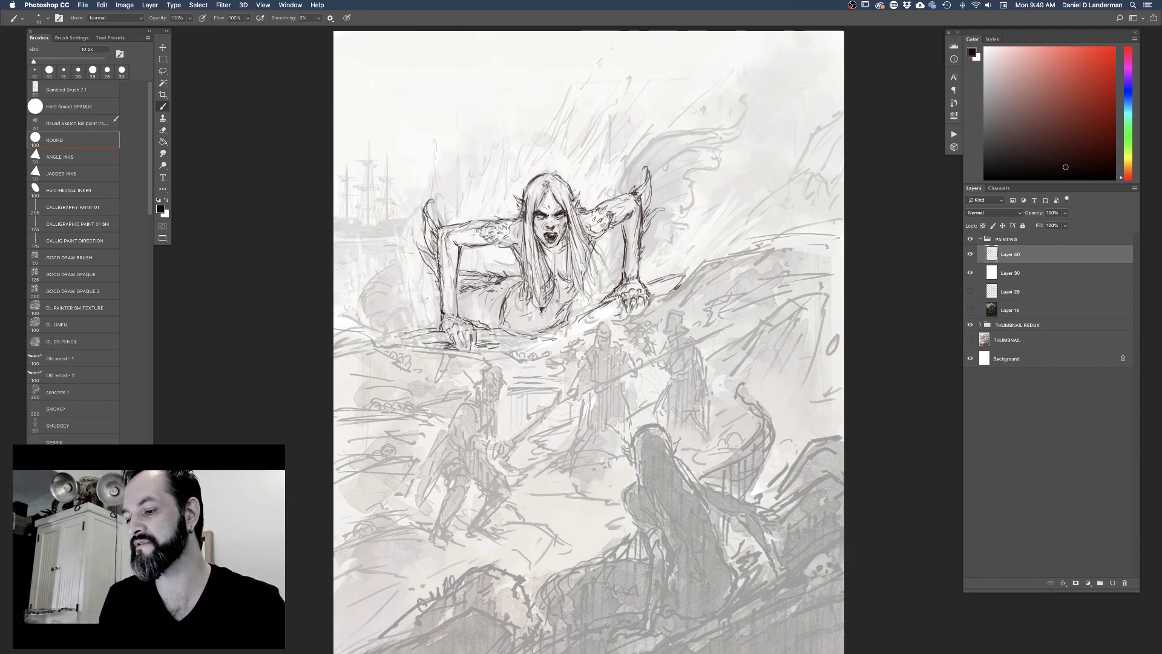
drag(367, 320, 394, 302)
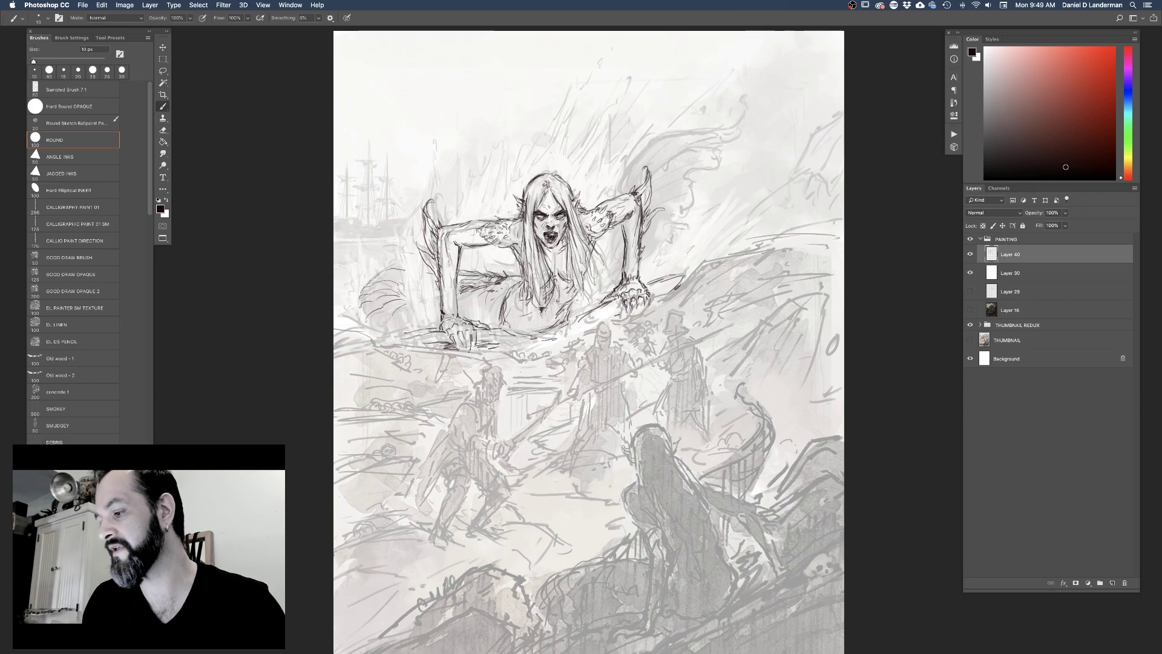
Erase stray lines with a 15 px eraser, then return to the Brush
key(e)
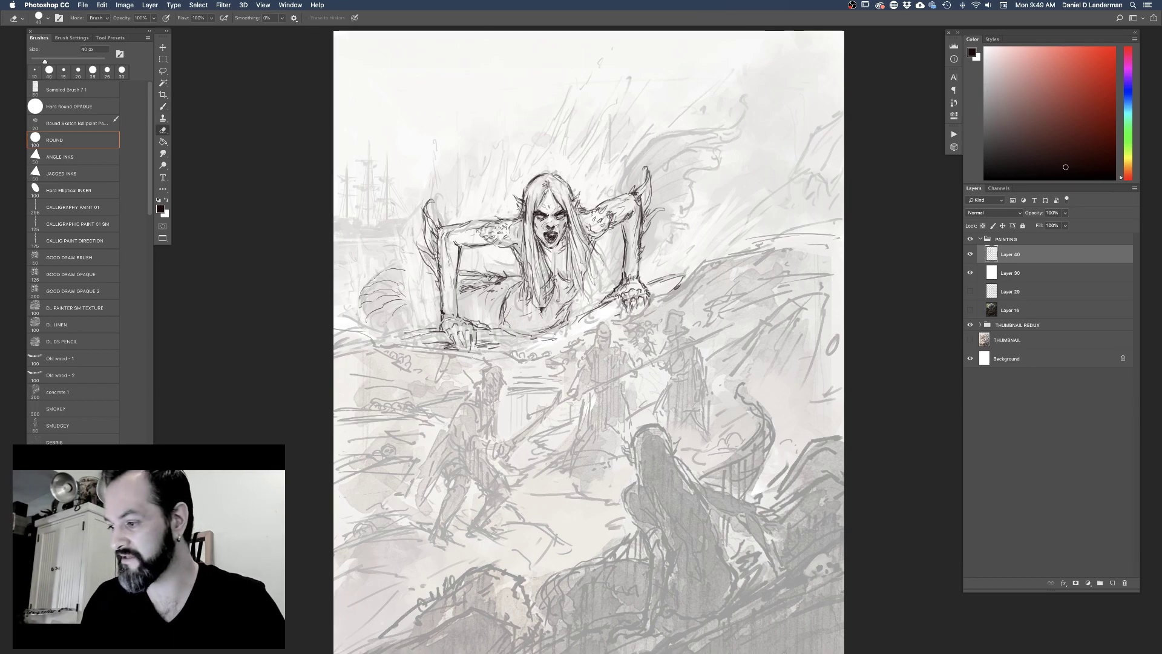
key(bracketleft)
key(bracketleft)
key(bracketleft)
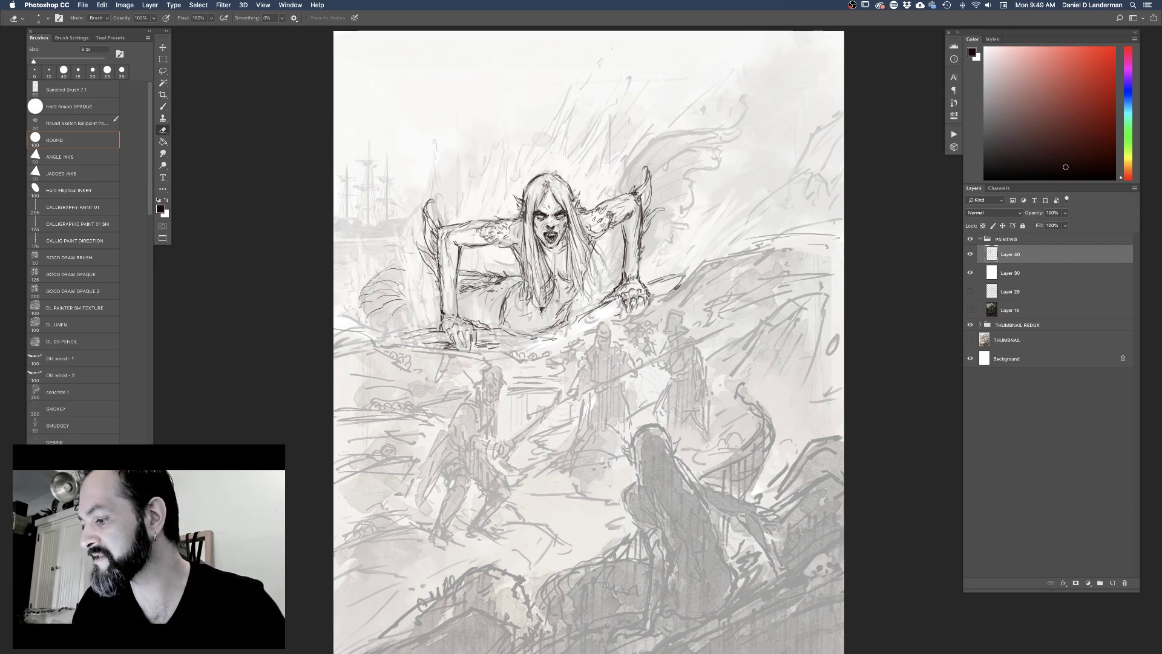
key(b)
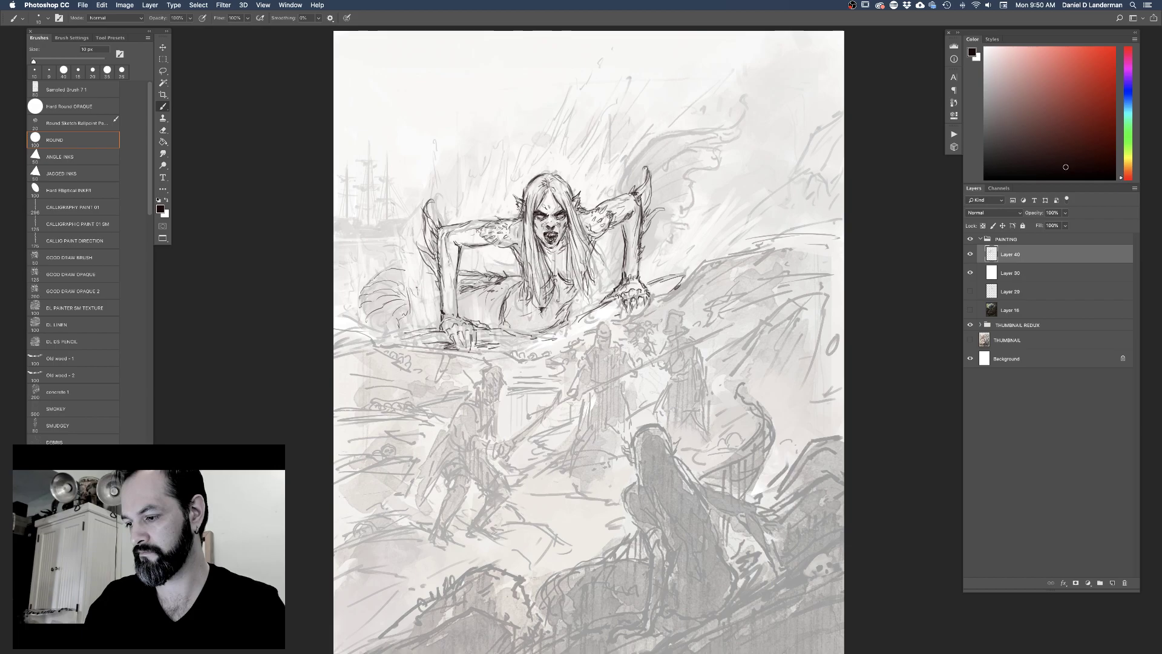
Ink spiky splash strokes beside and to the left of the creature's left arm
drag(414, 289, 415, 310)
mouse_move(413, 269)
mouse_down()
mouse_move(433, 324)
mouse_move(384, 328)
mouse_up()
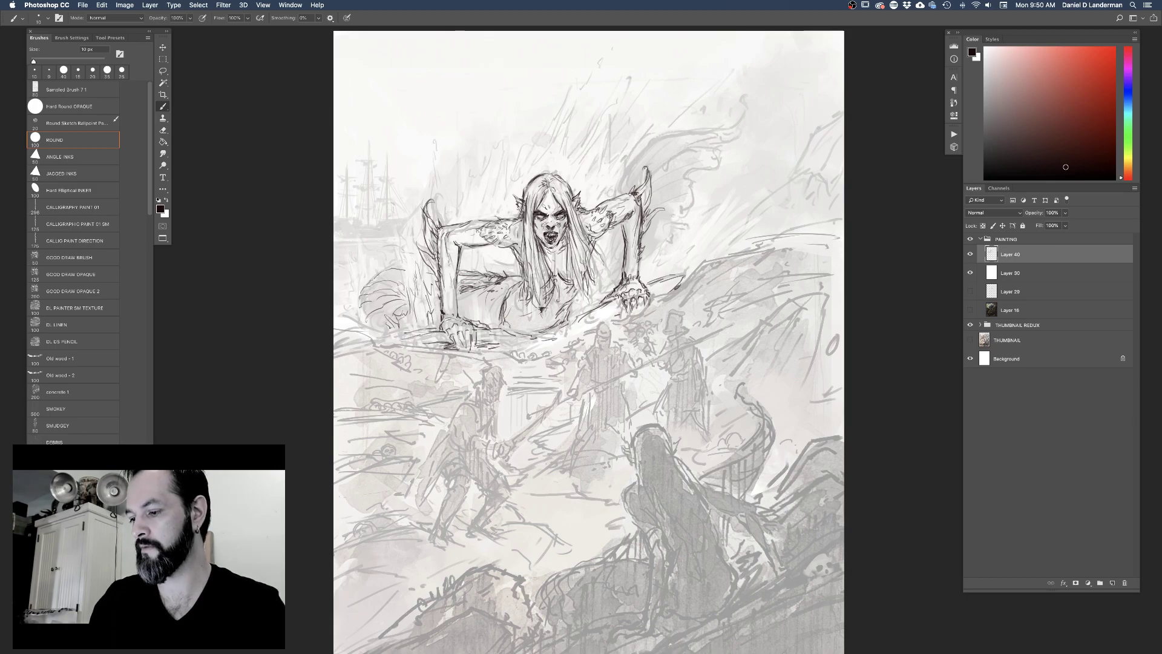
drag(460, 280, 464, 301)
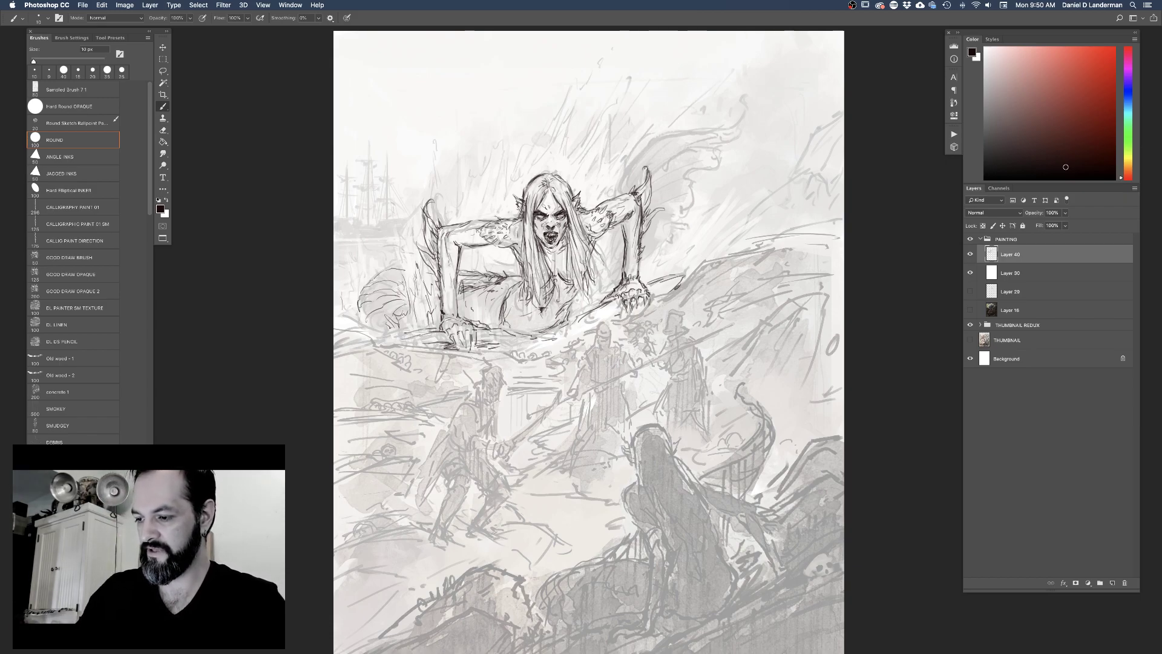
drag(406, 255, 397, 275)
drag(413, 236, 402, 270)
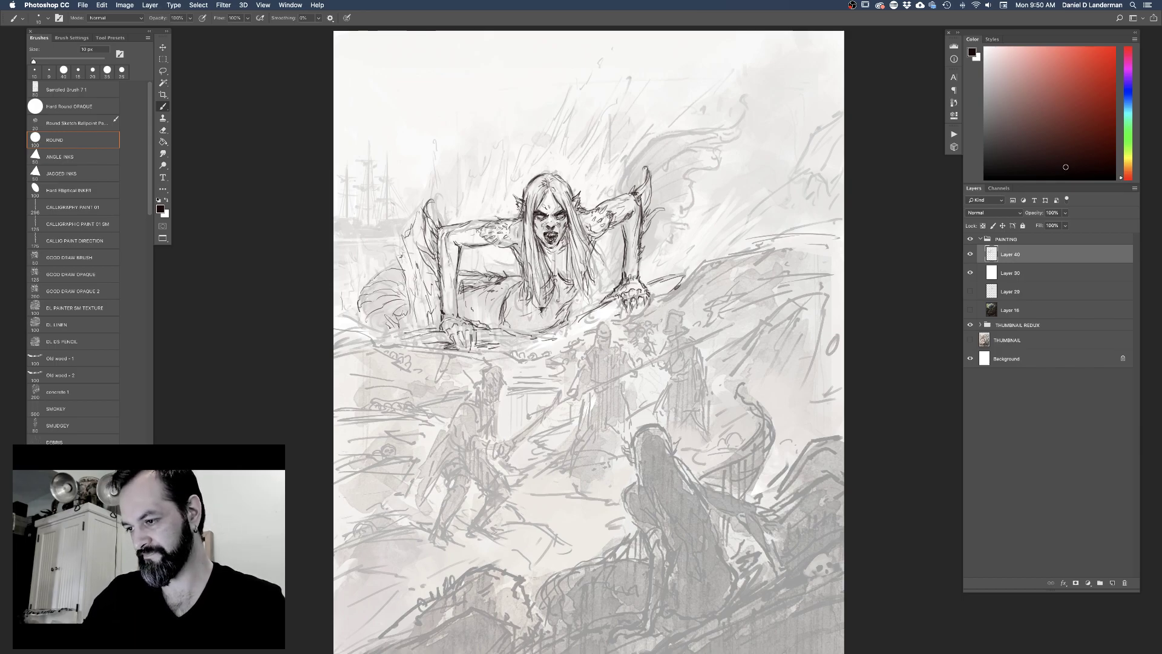
Add splash strokes left of and above the creature's head, then switch to the eraser
mouse_move(444, 174)
mouse_down()
mouse_move(447, 199)
mouse_move(507, 141)
mouse_up()
mouse_move(478, 197)
mouse_down()
mouse_move(471, 213)
mouse_move(498, 204)
mouse_up()
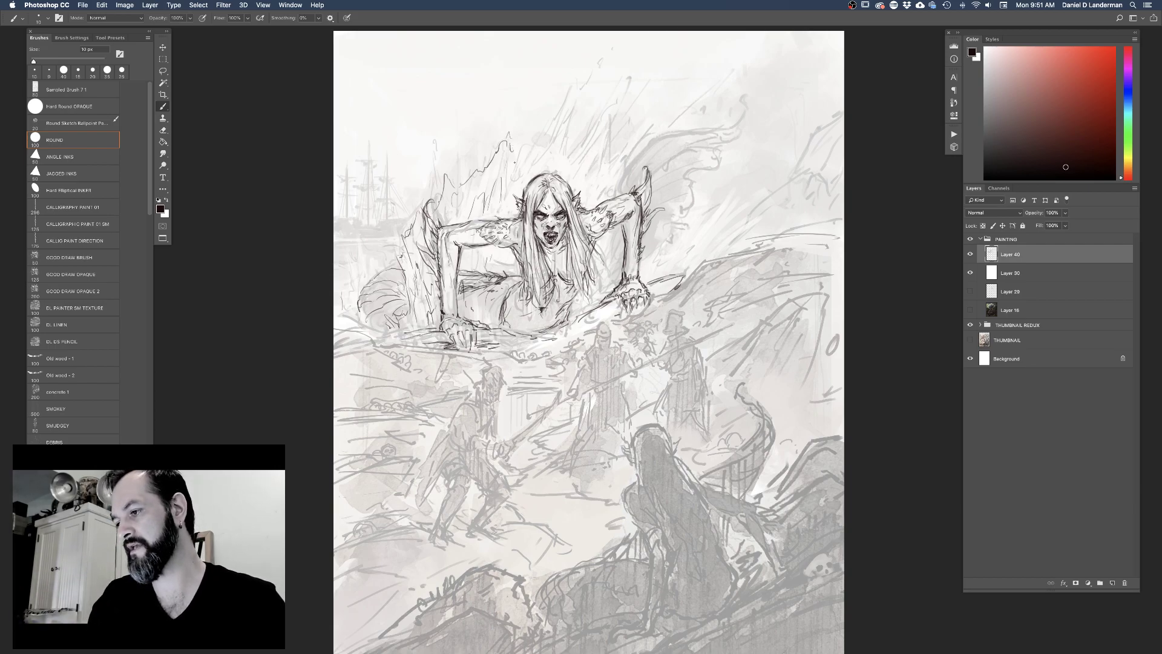
mouse_move(538, 139)
mouse_down()
mouse_move(522, 154)
mouse_move(599, 60)
mouse_up()
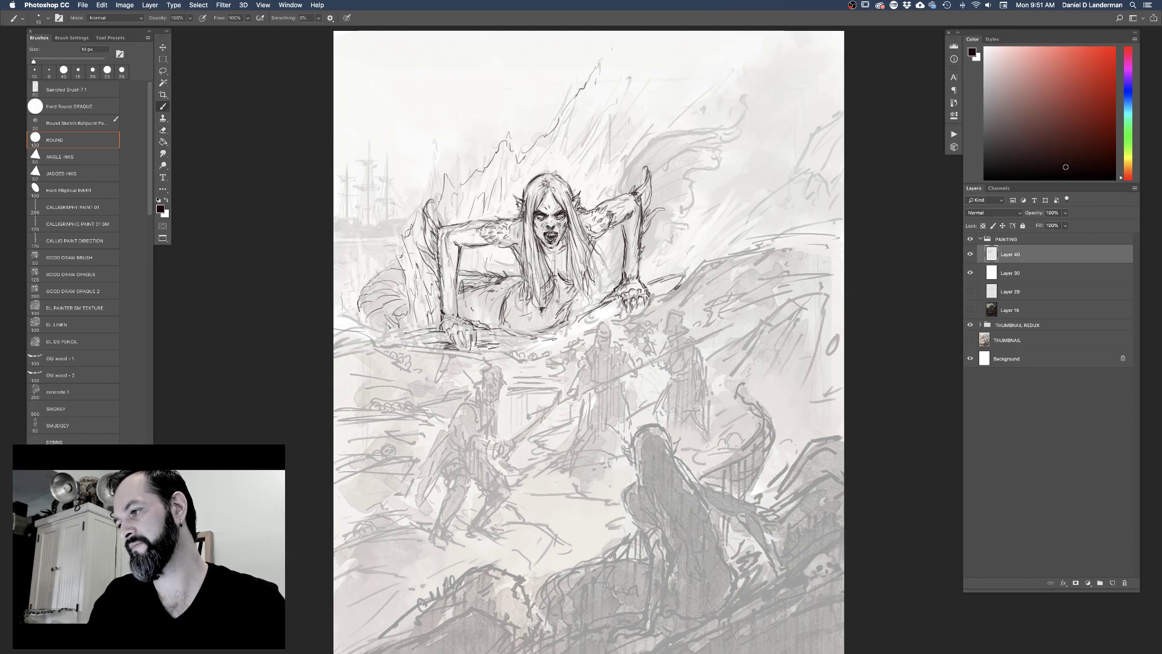
drag(583, 105, 560, 165)
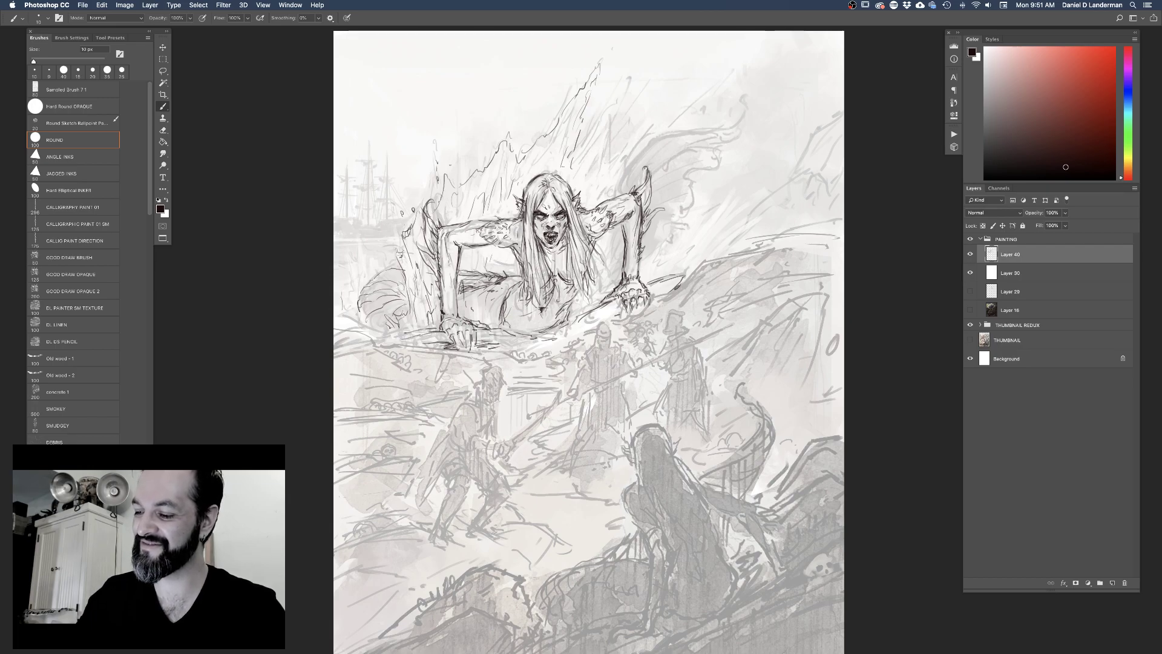
key(e)
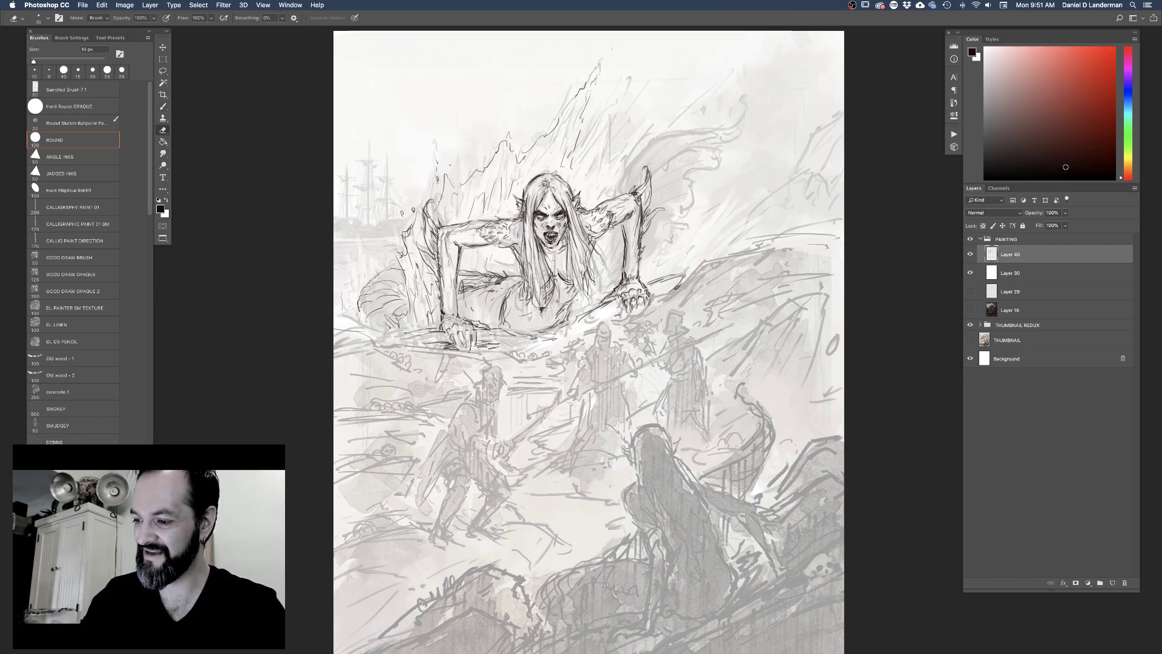
Switch from the Eraser back to the Brush tool to resume inking
key(b)
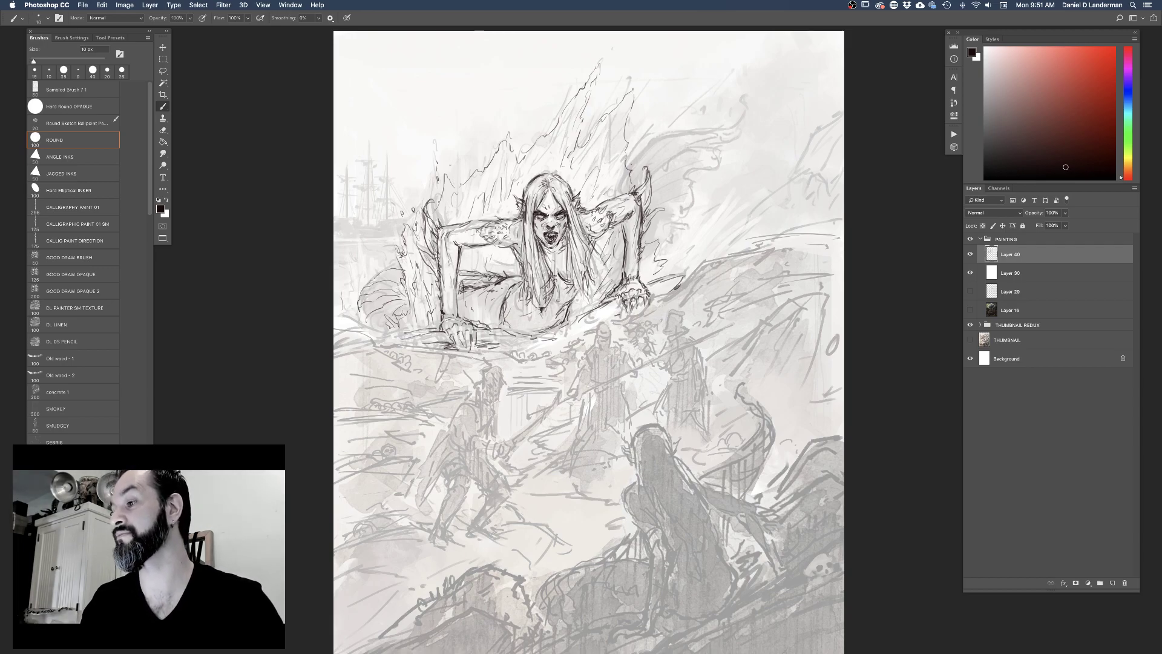
Ink fin strokes sweeping up from the creature's right shoulder to a curled tip
mouse_move(629, 166)
mouse_down()
mouse_move(668, 135)
mouse_move(745, 112)
mouse_up()
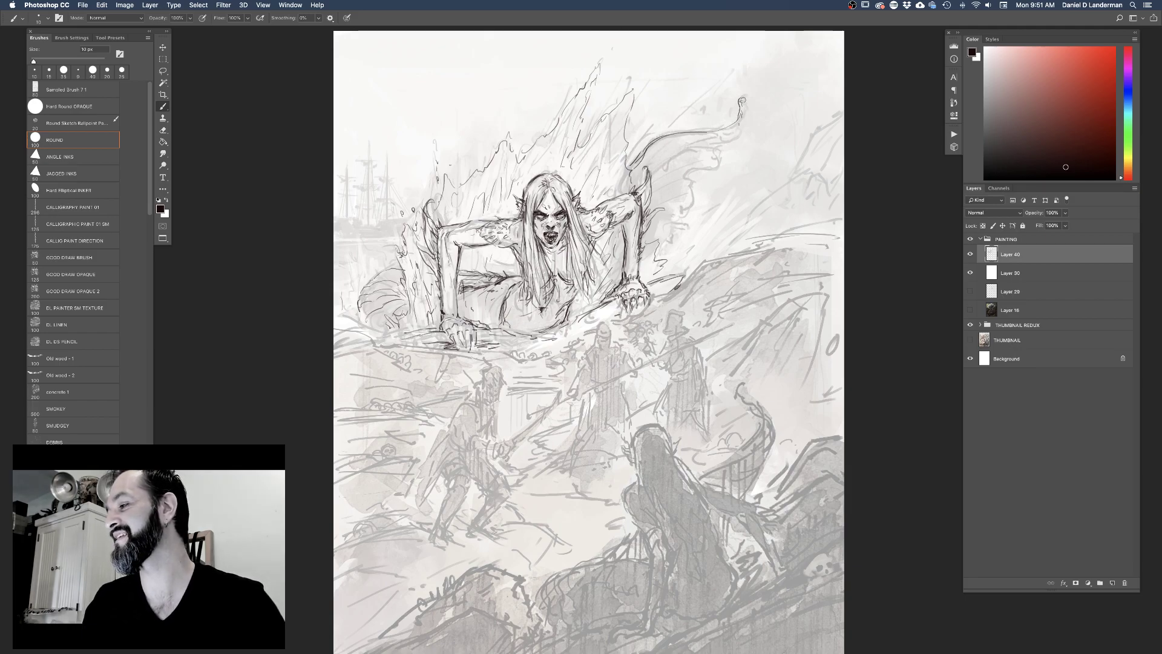
drag(733, 130, 701, 154)
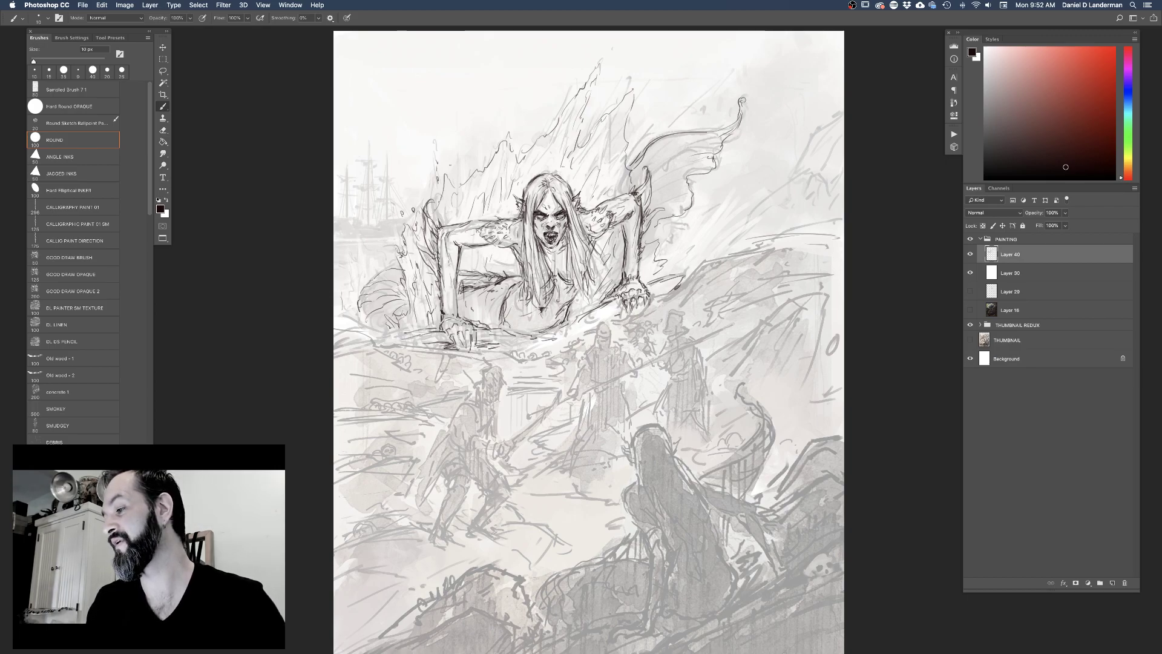
mouse_move(702, 157)
mouse_down()
mouse_move(669, 169)
mouse_move(659, 194)
mouse_up()
drag(711, 139, 671, 155)
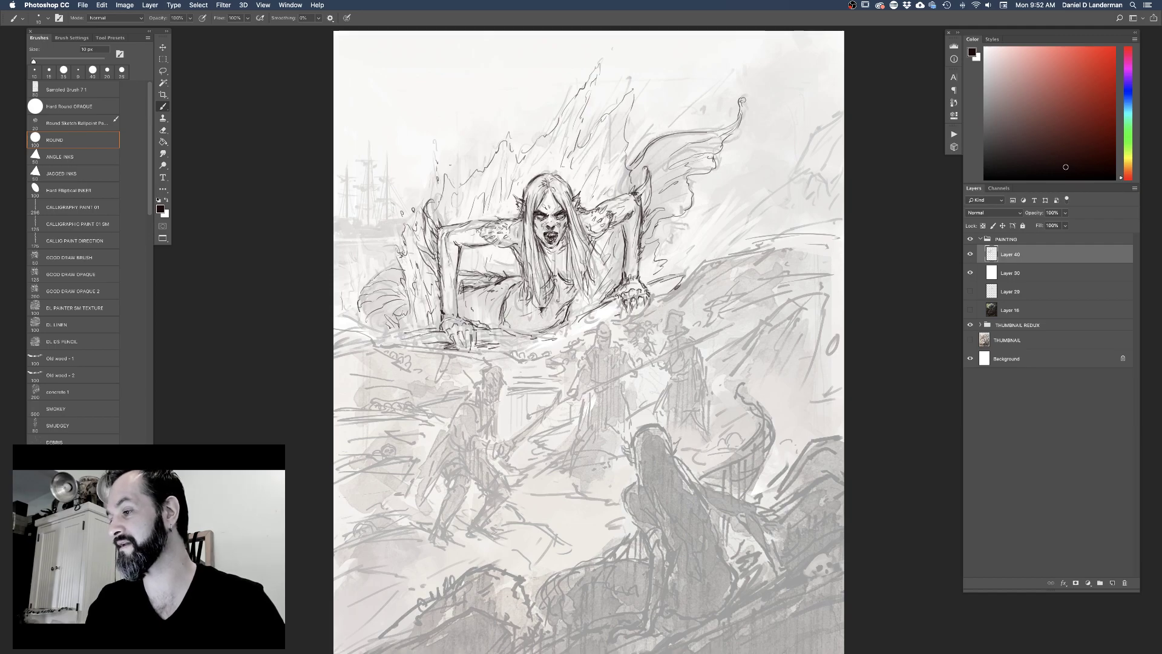
mouse_move(644, 144)
mouse_down()
mouse_move(667, 123)
mouse_move(647, 144)
mouse_move(654, 137)
mouse_up()
Erase stray marks on the fin, then add one more fin stroke with the Brush
key(e)
key(b)
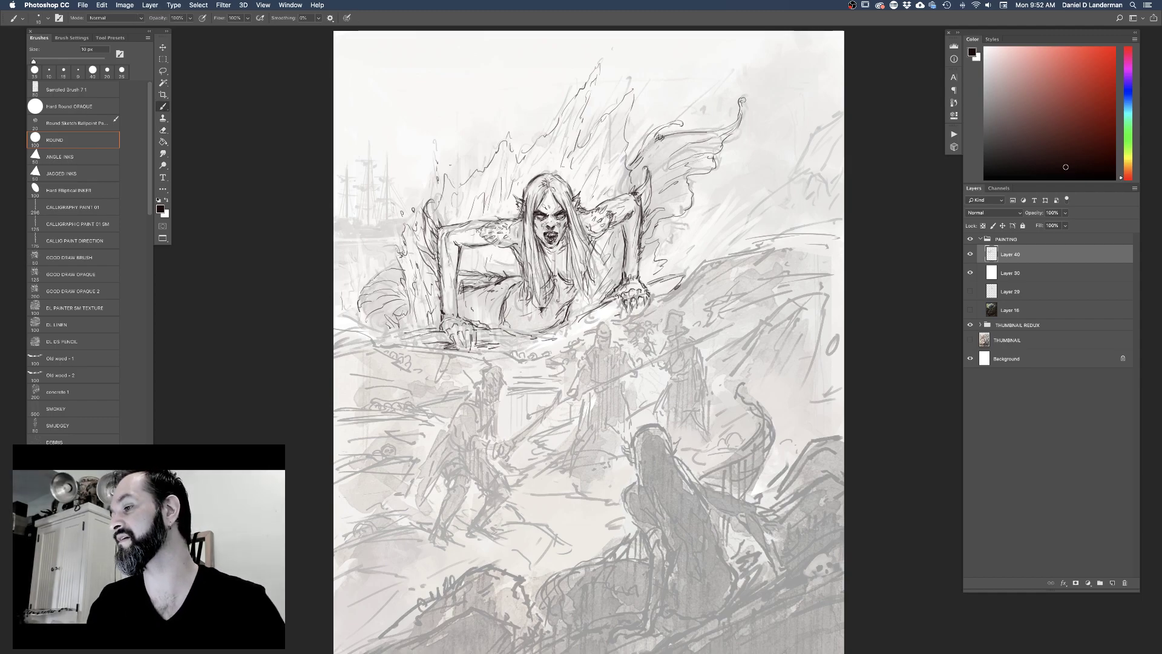
key(e)
drag(654, 140, 657, 135)
key(b)
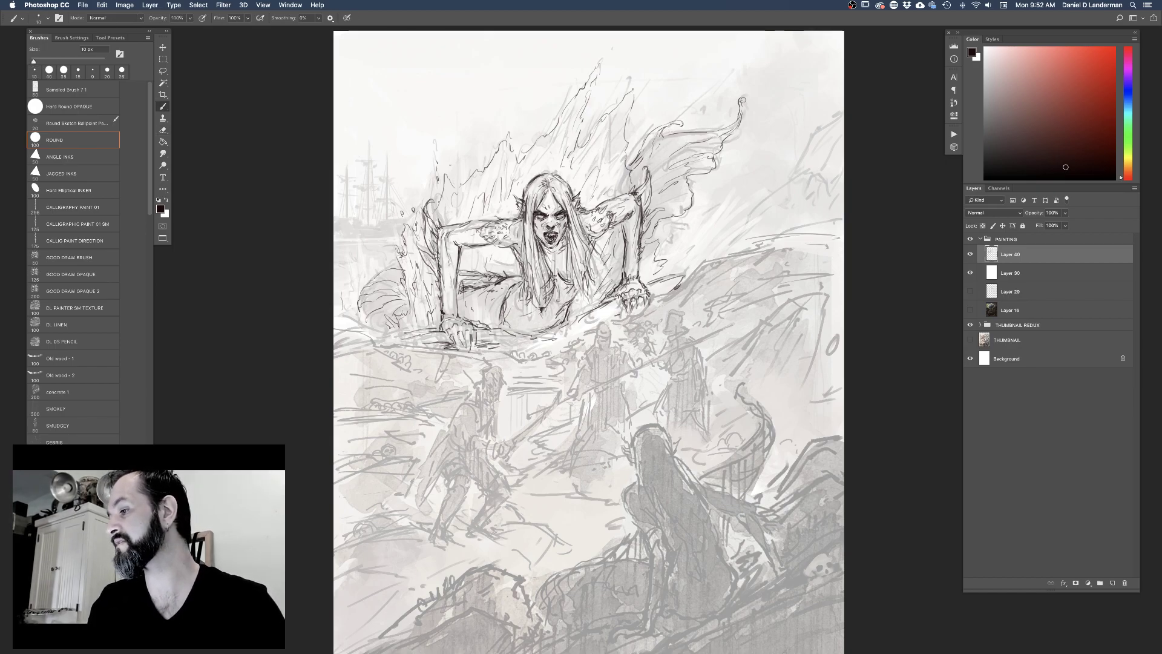
drag(650, 150, 641, 168)
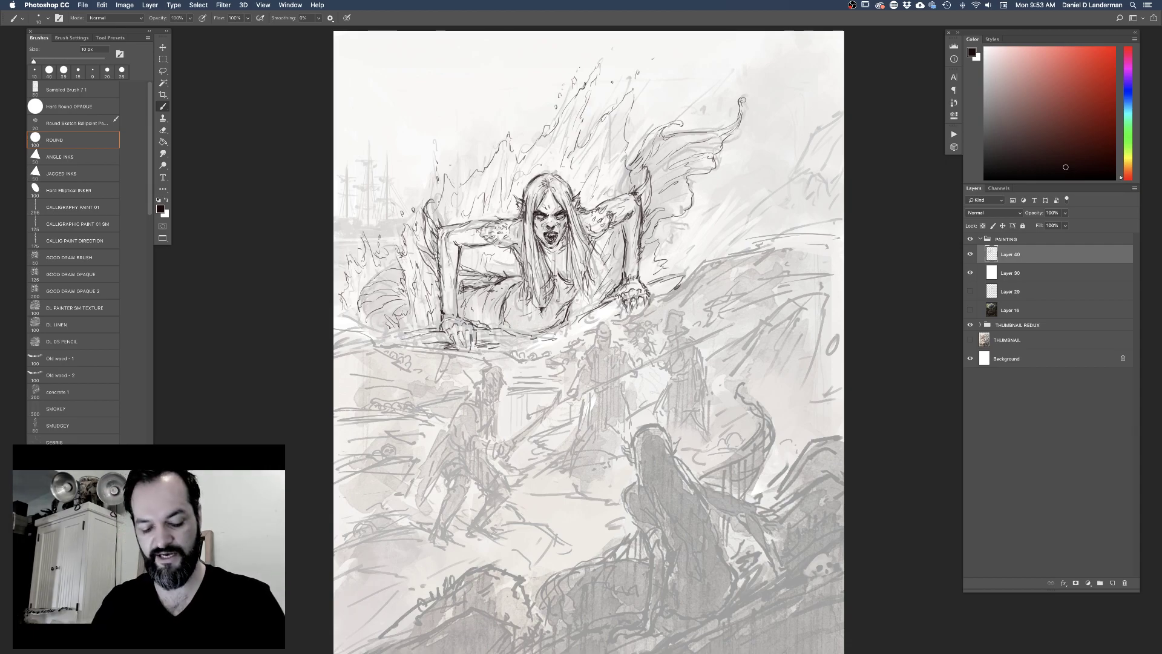
Erase stray lines near the creature's right arm, then return to the Brush
key(e)
drag(626, 245, 626, 276)
key(b)
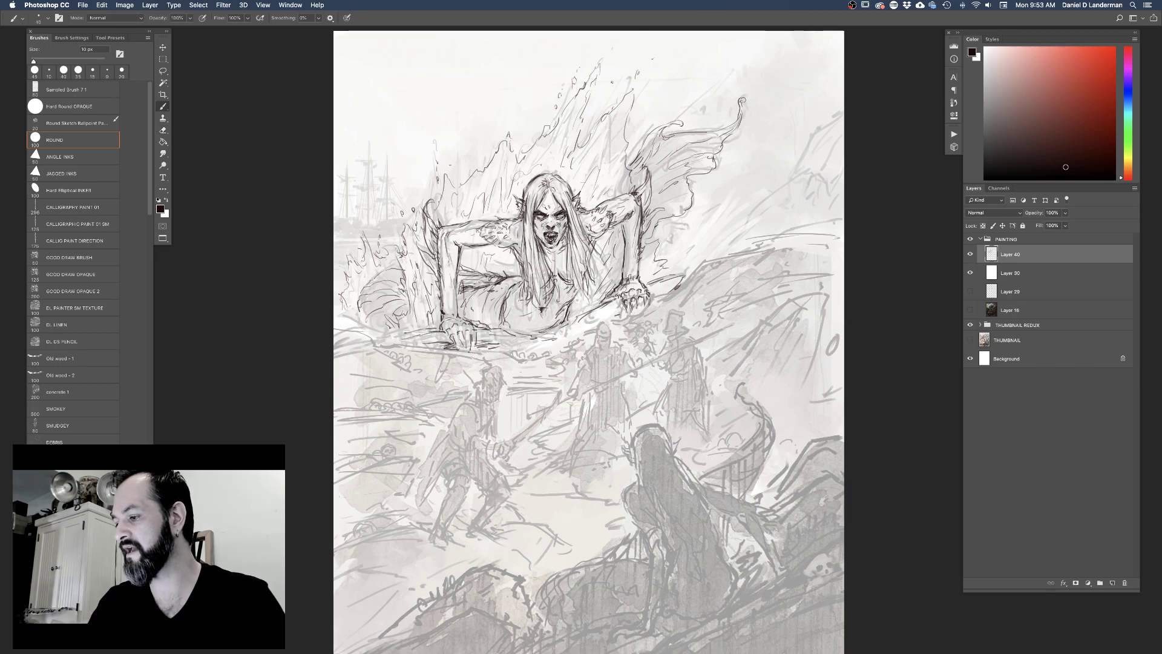
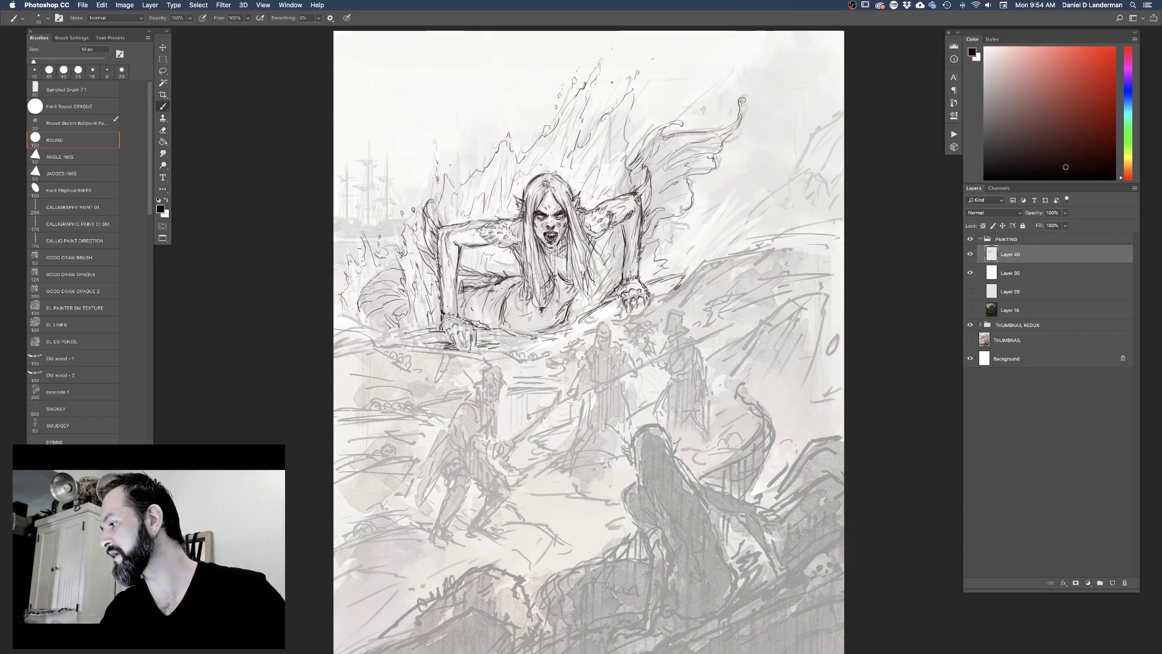
Create Layer 41 above Layer 30 and draw a first vertical mast line for a distant ship
click(995, 274)
click(1114, 583)
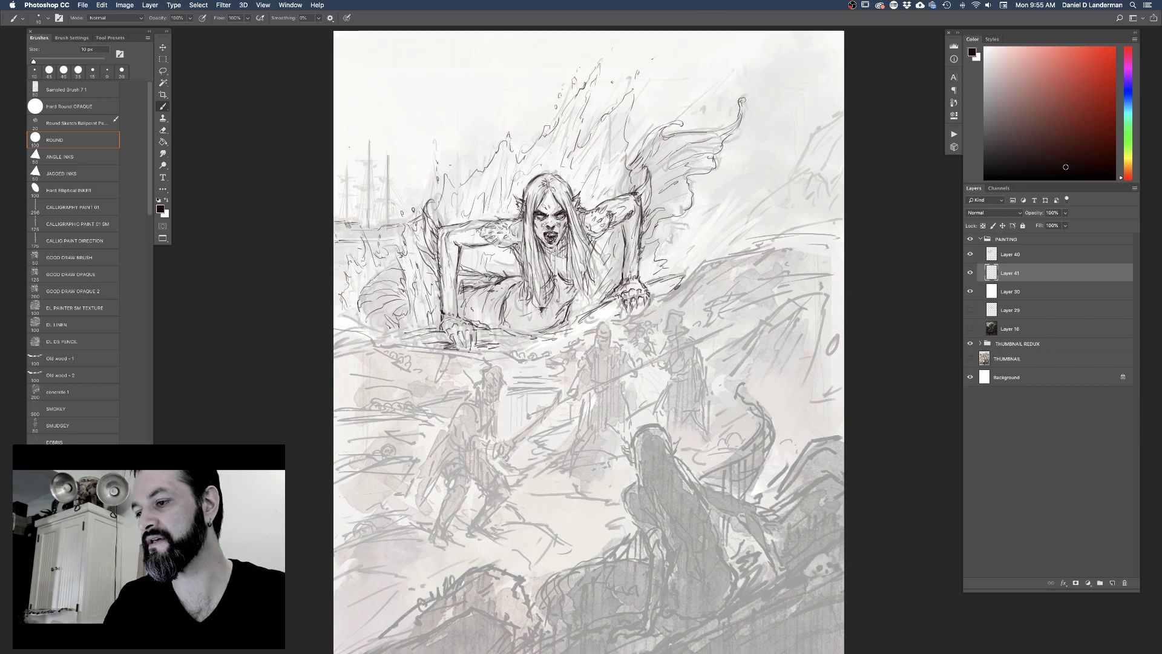
drag(345, 158, 347, 218)
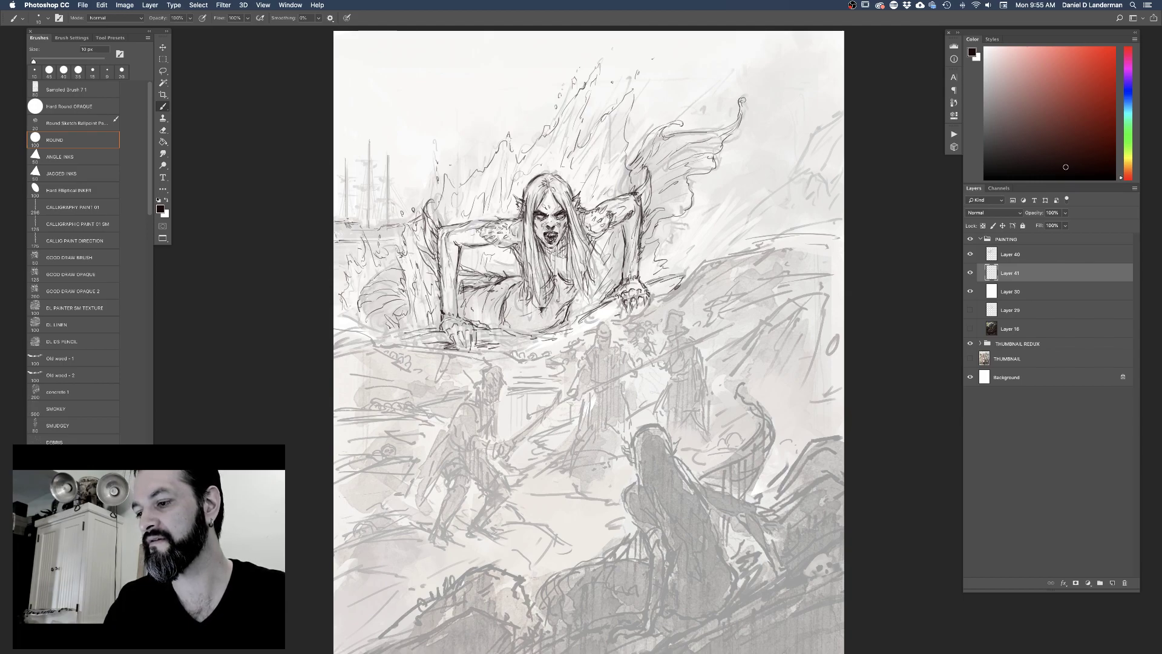
Redraw the left ship's mast and sketch a second mast beside it
drag(345, 165, 347, 220)
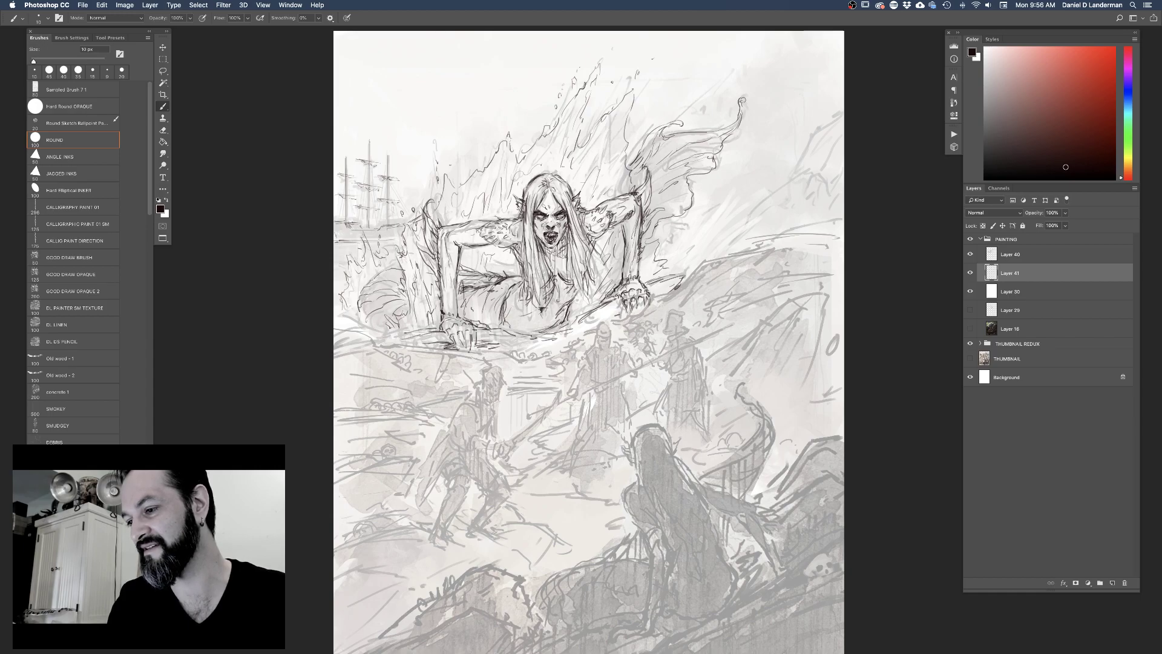
drag(366, 172, 363, 219)
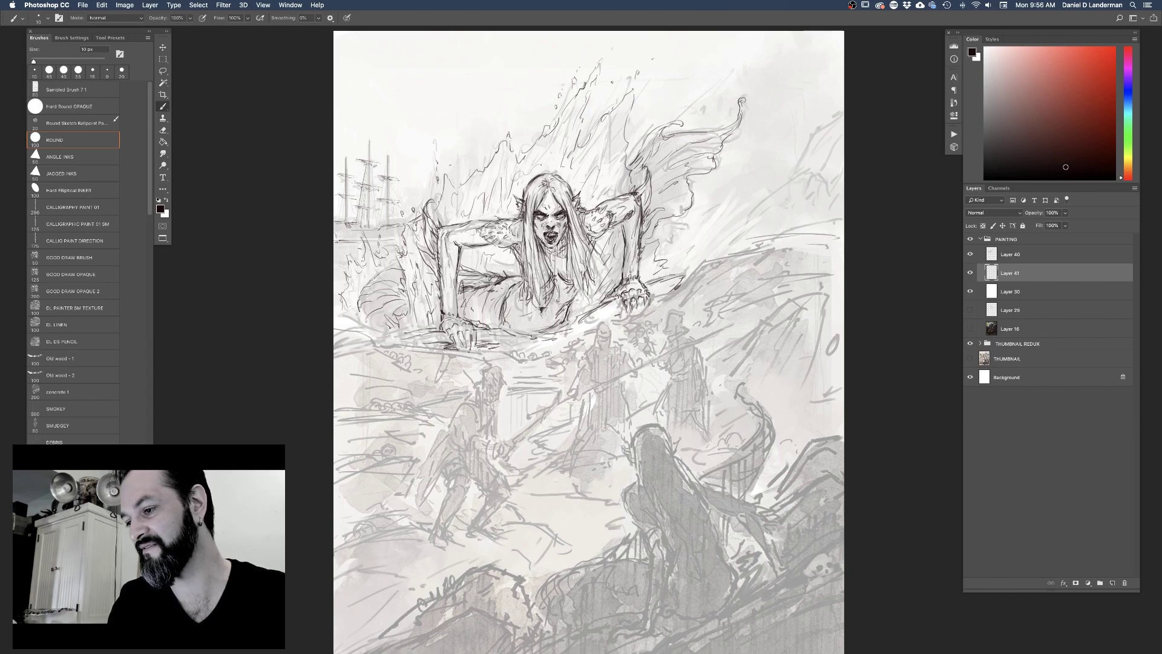
Add two more mast strokes among the ships, then loose spray strokes at the splash's upper right
drag(385, 180, 379, 230)
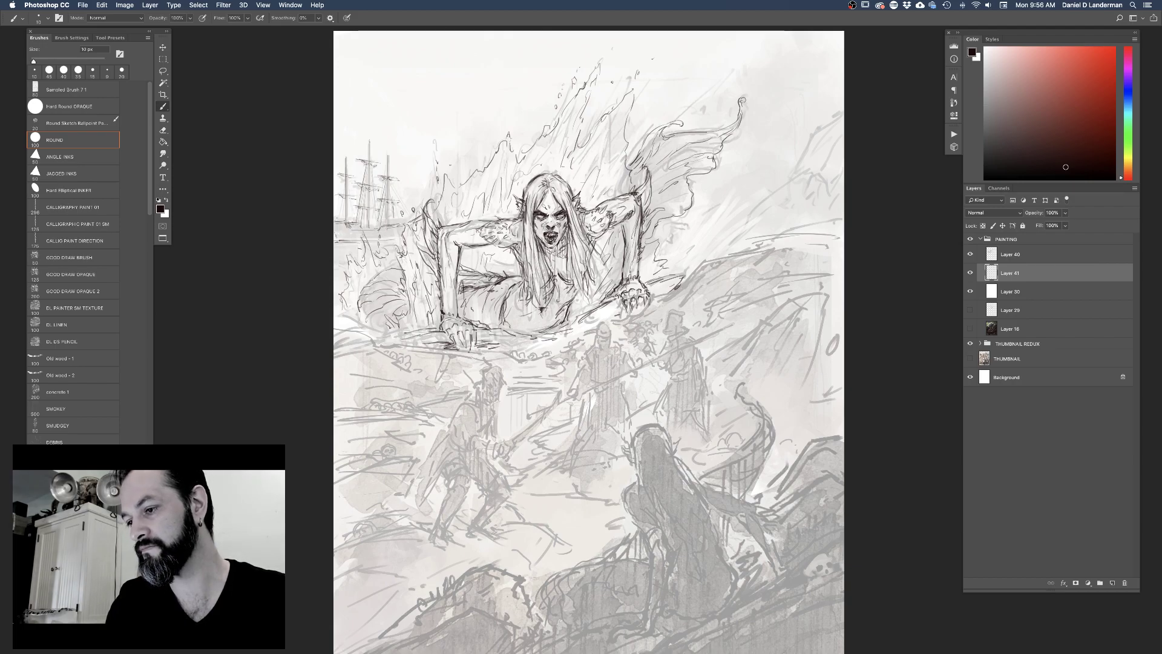
drag(342, 187, 340, 214)
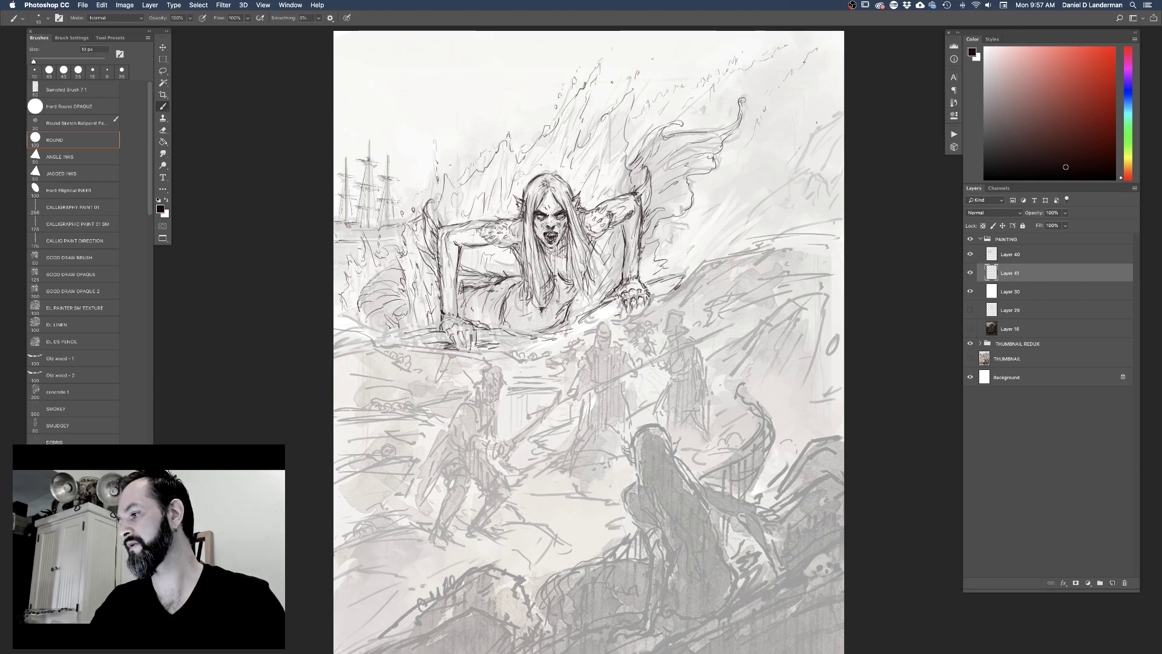
drag(794, 157, 778, 181)
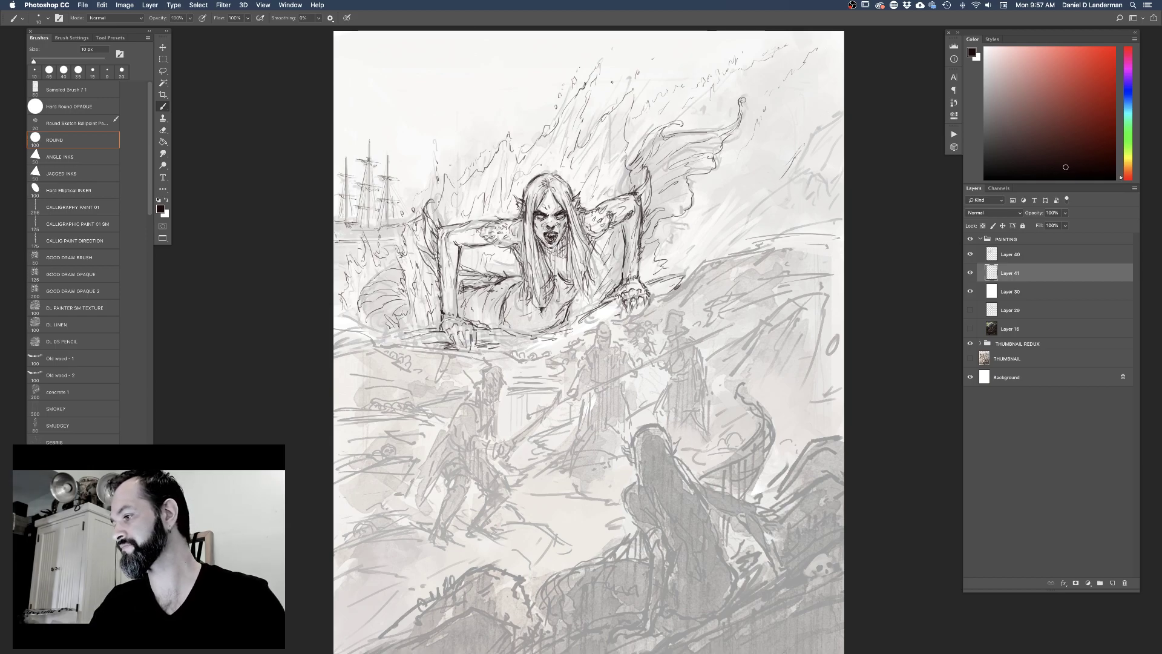
drag(805, 143, 838, 116)
mouse_move(789, 165)
mouse_down()
mouse_move(767, 194)
mouse_move(749, 190)
mouse_up()
drag(799, 147, 782, 159)
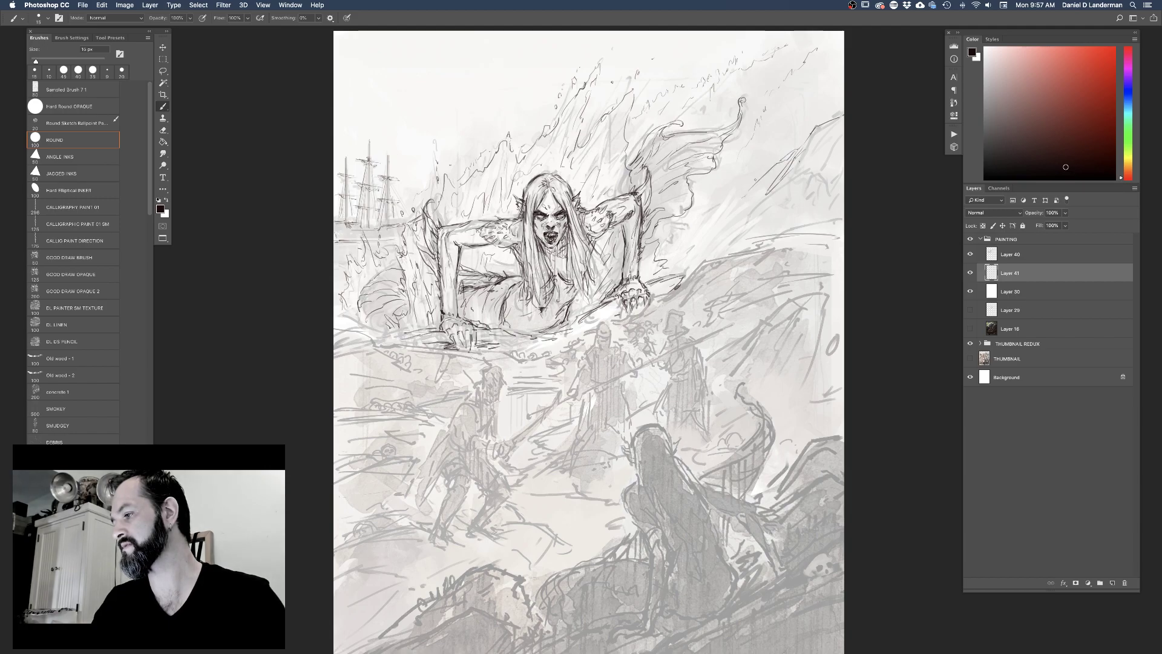
On Layer 40, brush short spray strokes right of the siren and near the page's right edge
click(994, 256)
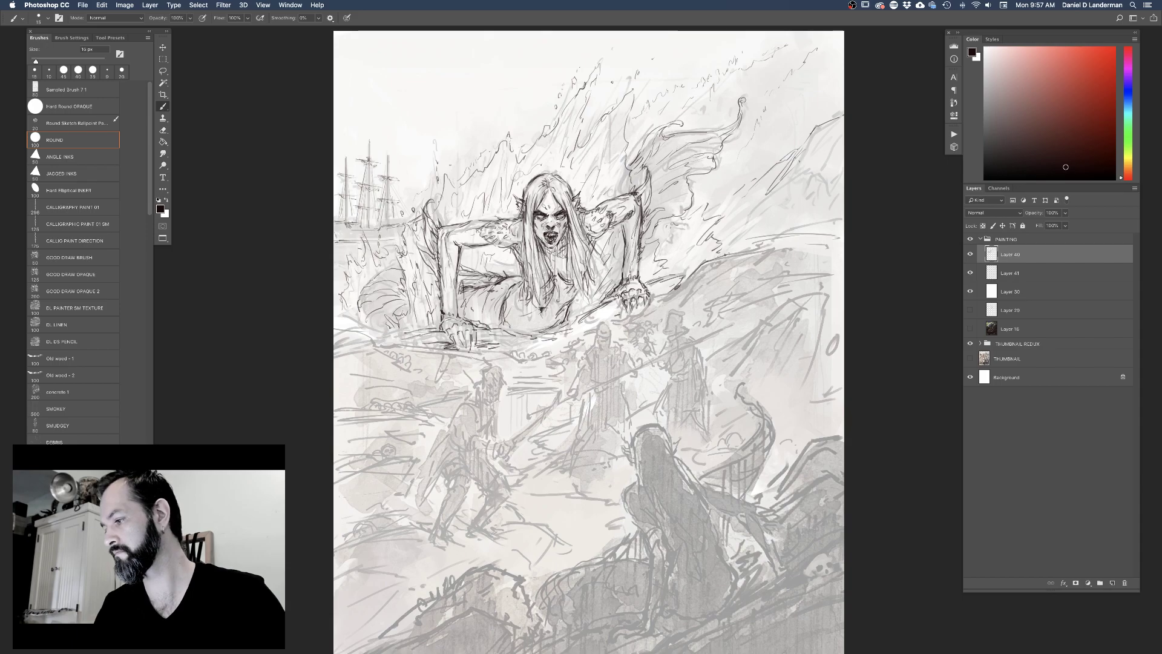
mouse_move(733, 254)
mouse_down()
mouse_move(743, 250)
mouse_move(720, 279)
mouse_up()
drag(750, 262, 672, 293)
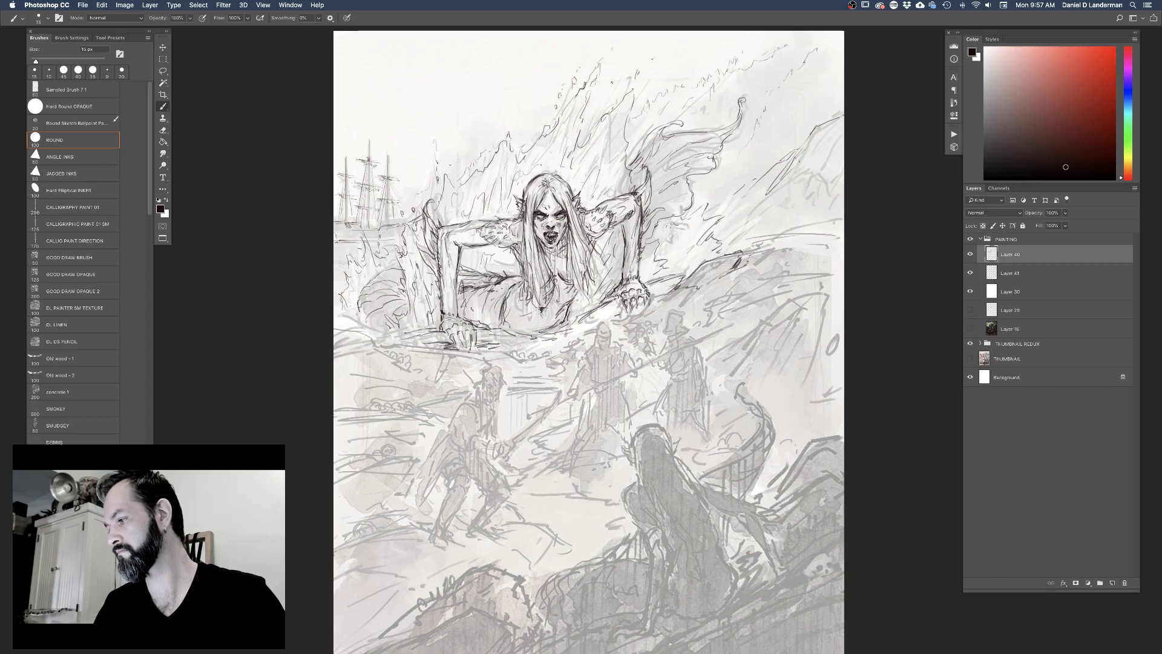
mouse_move(828, 206)
mouse_down()
mouse_move(810, 216)
mouse_move(820, 207)
mouse_up()
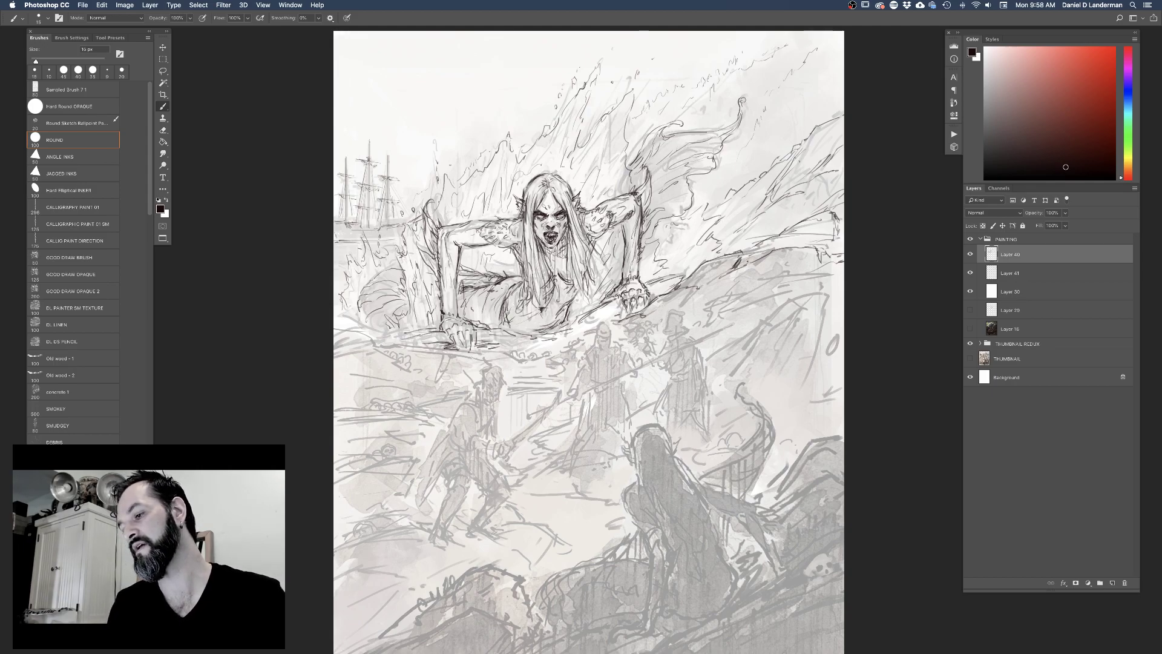
key(e)
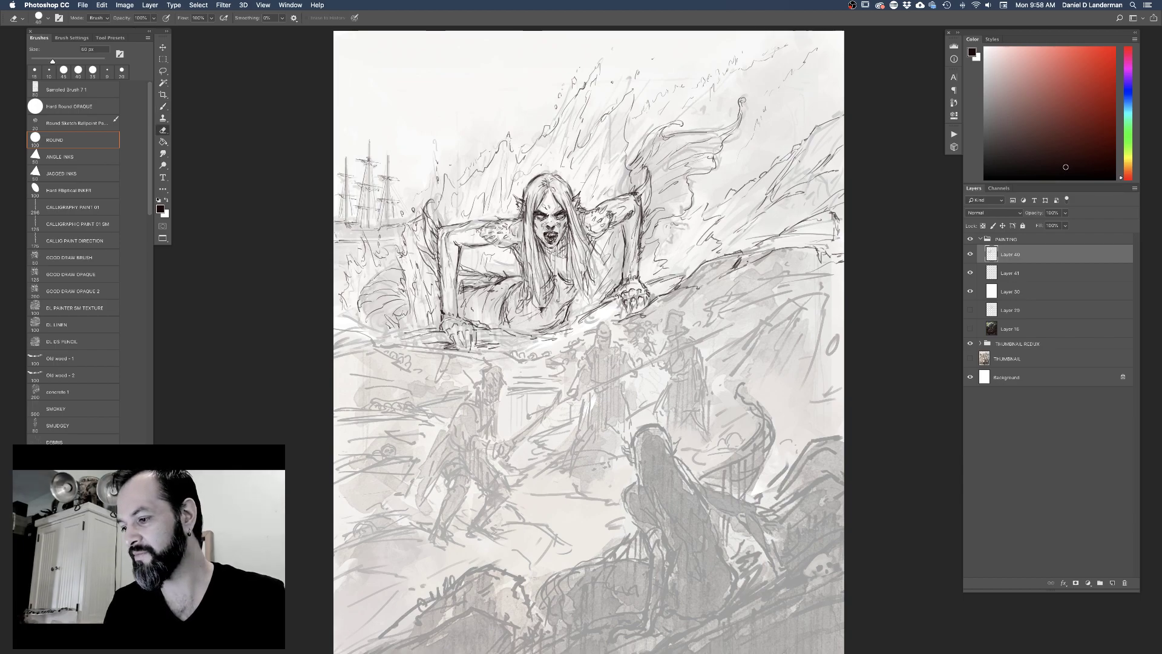
key(b)
key(e)
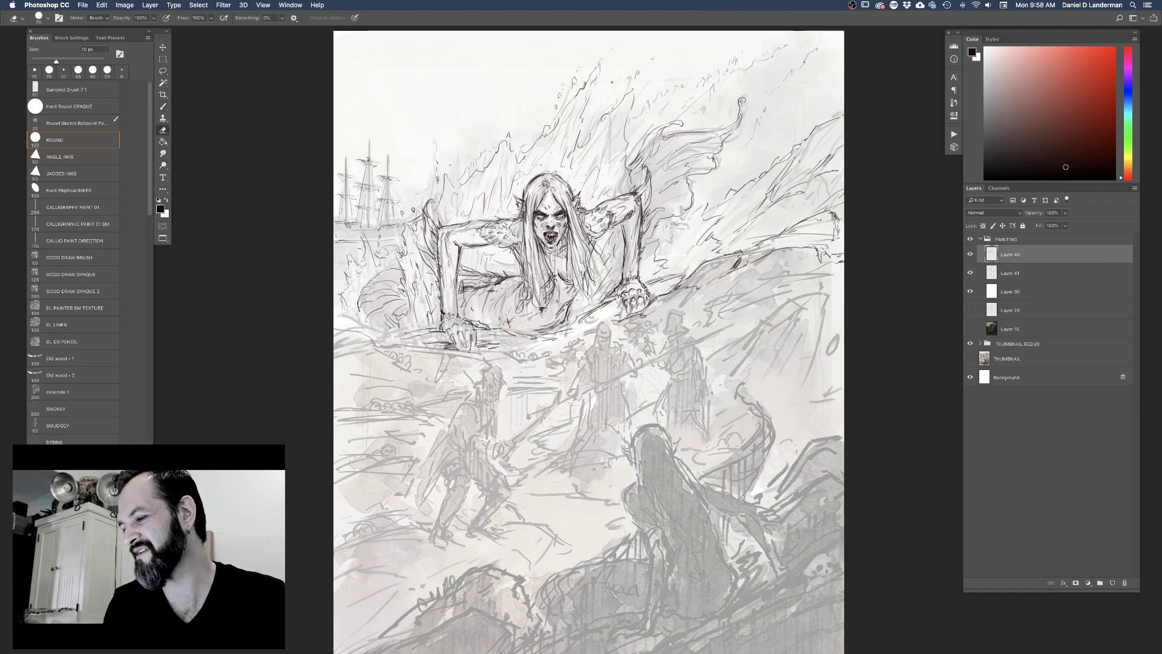
key(b)
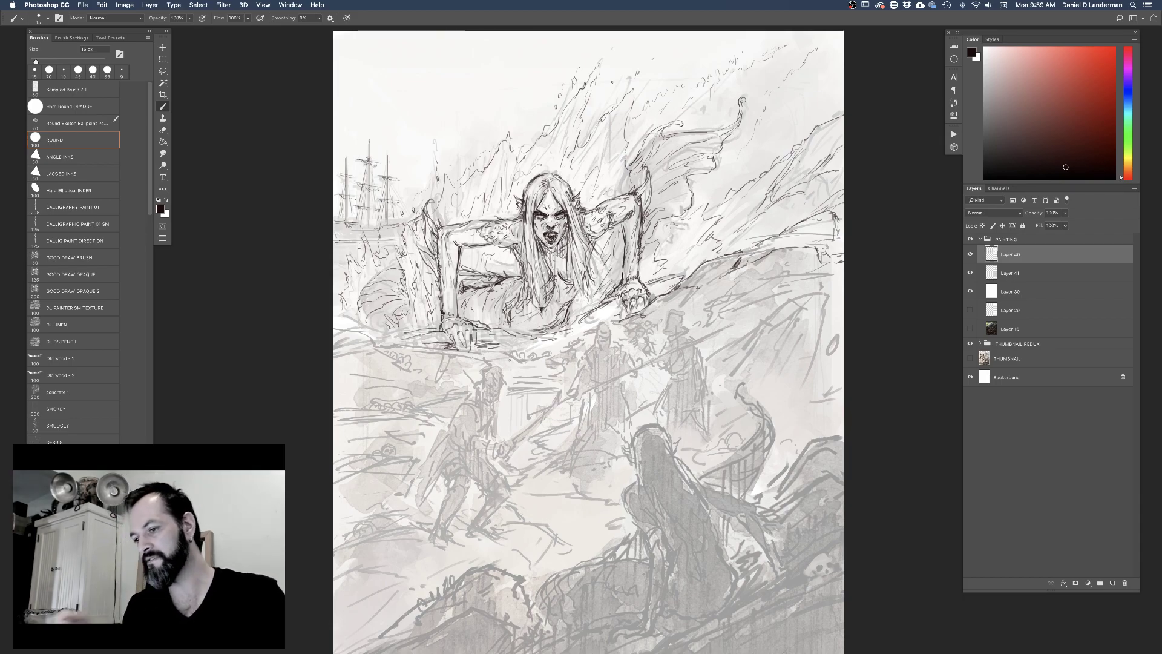
key(bracketleft)
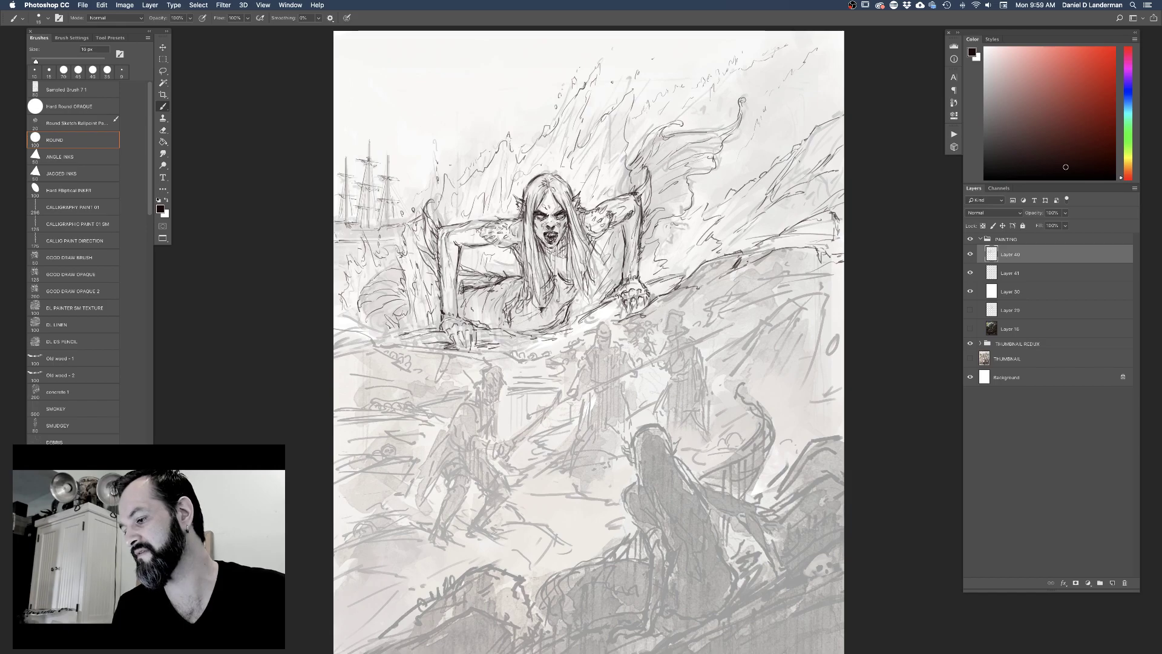
key(bracketright)
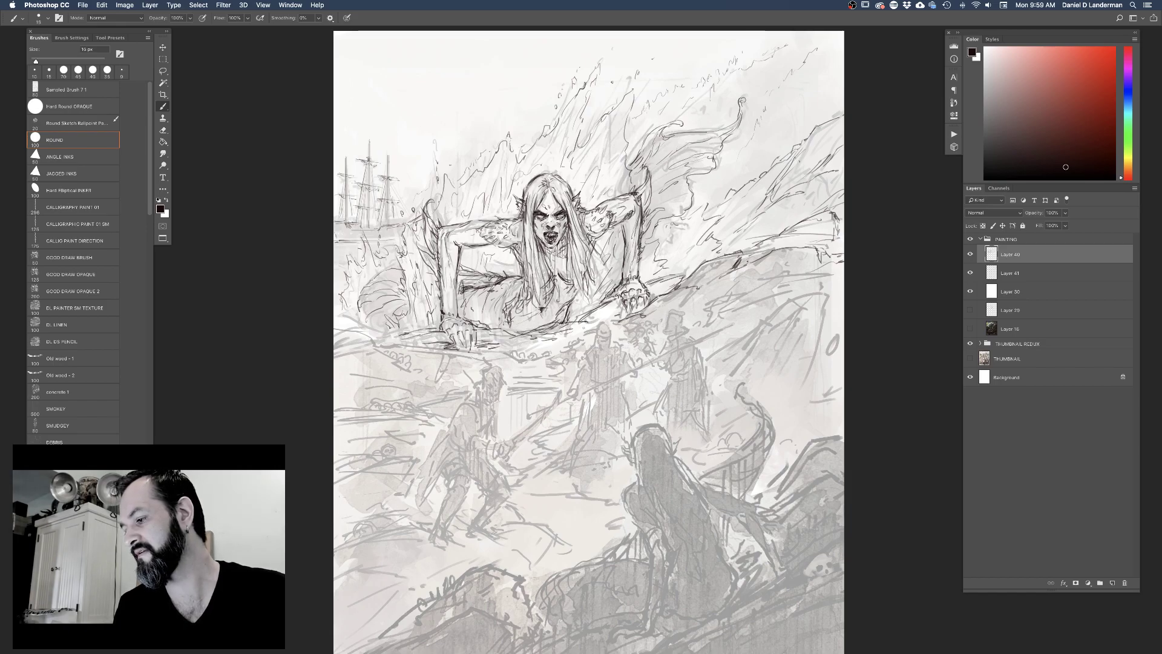
key(e)
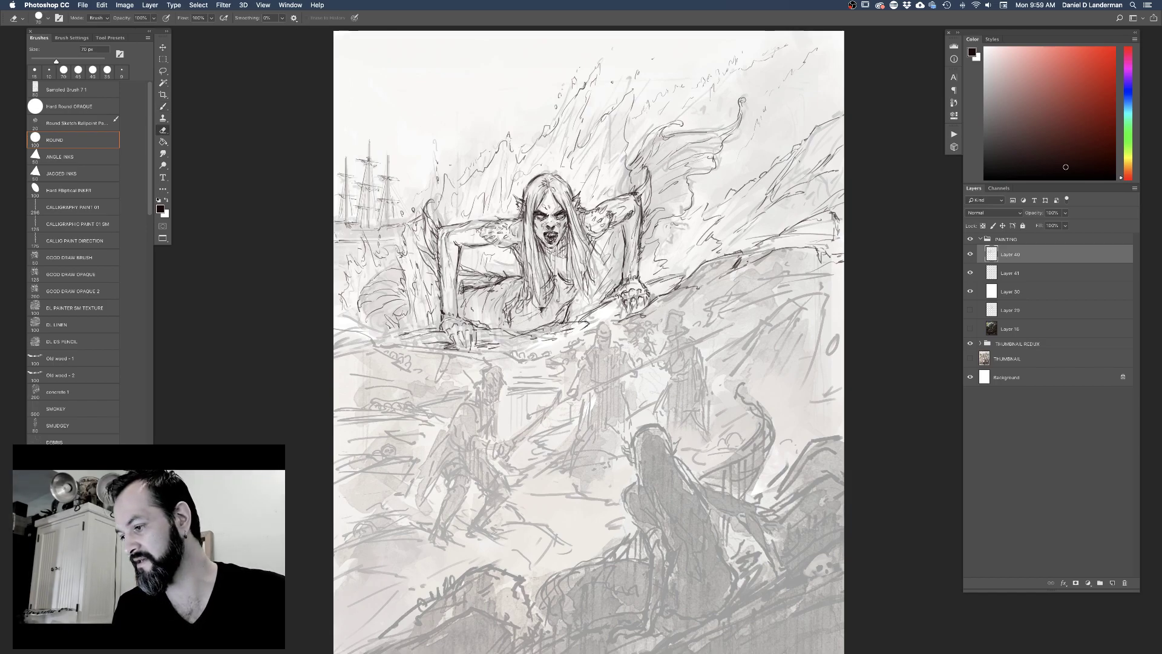
key(b)
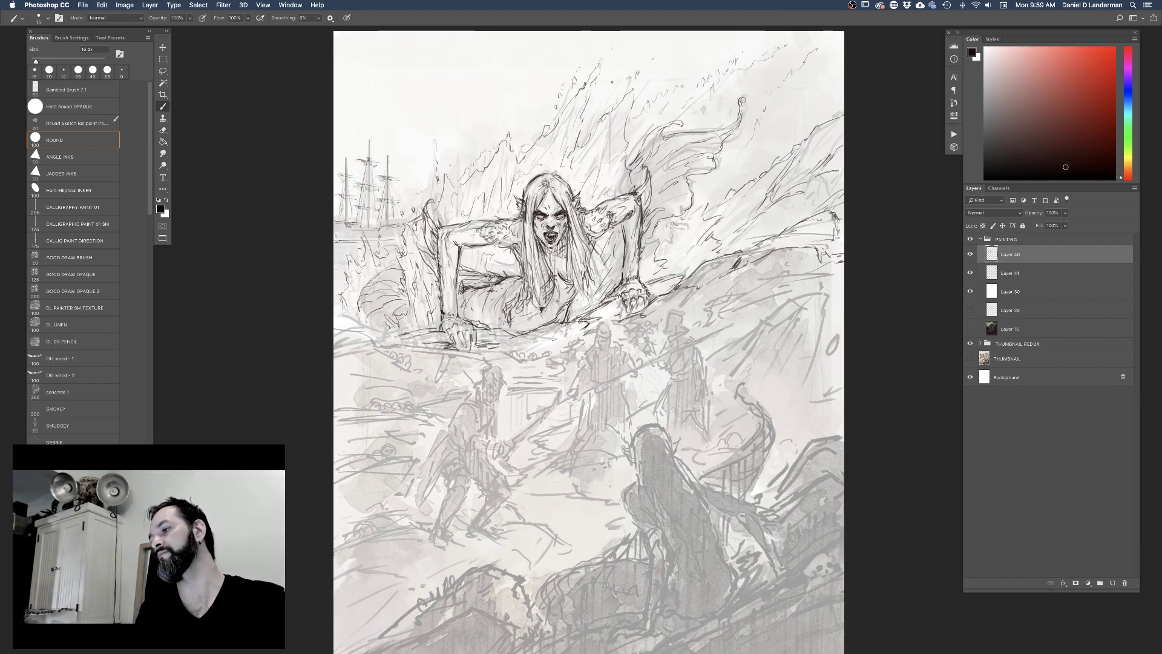
drag(709, 358, 710, 353)
Scroll the canvas down and create empty Layer 42 above Layer 40
scroll(709, 353, down, 3)
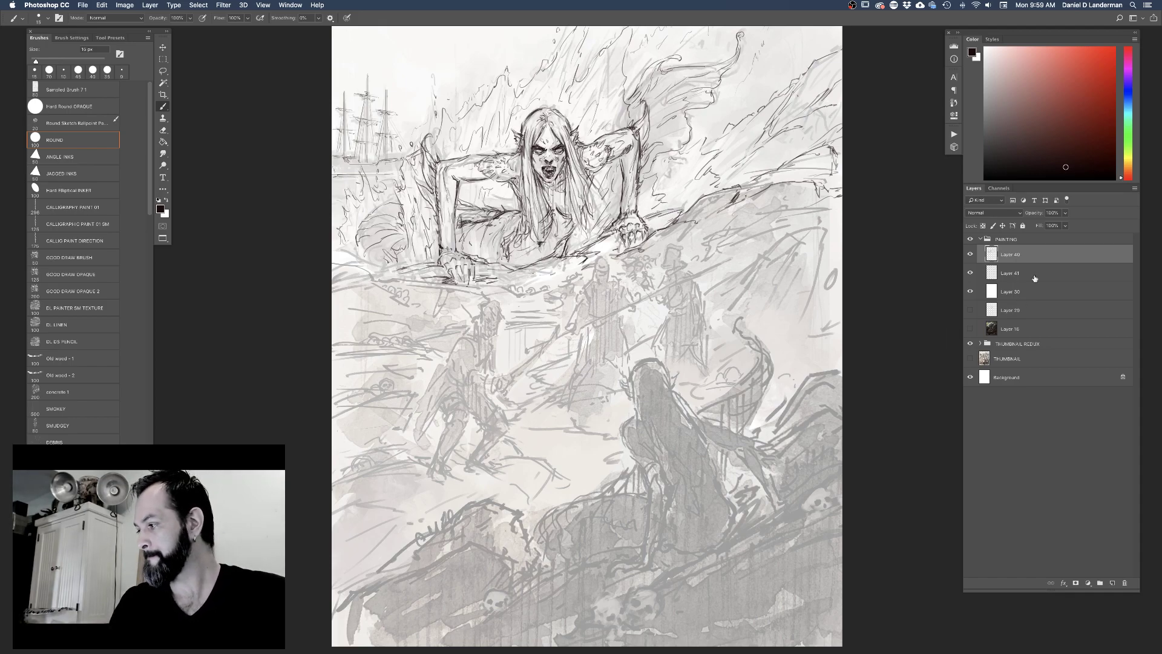
click(1112, 583)
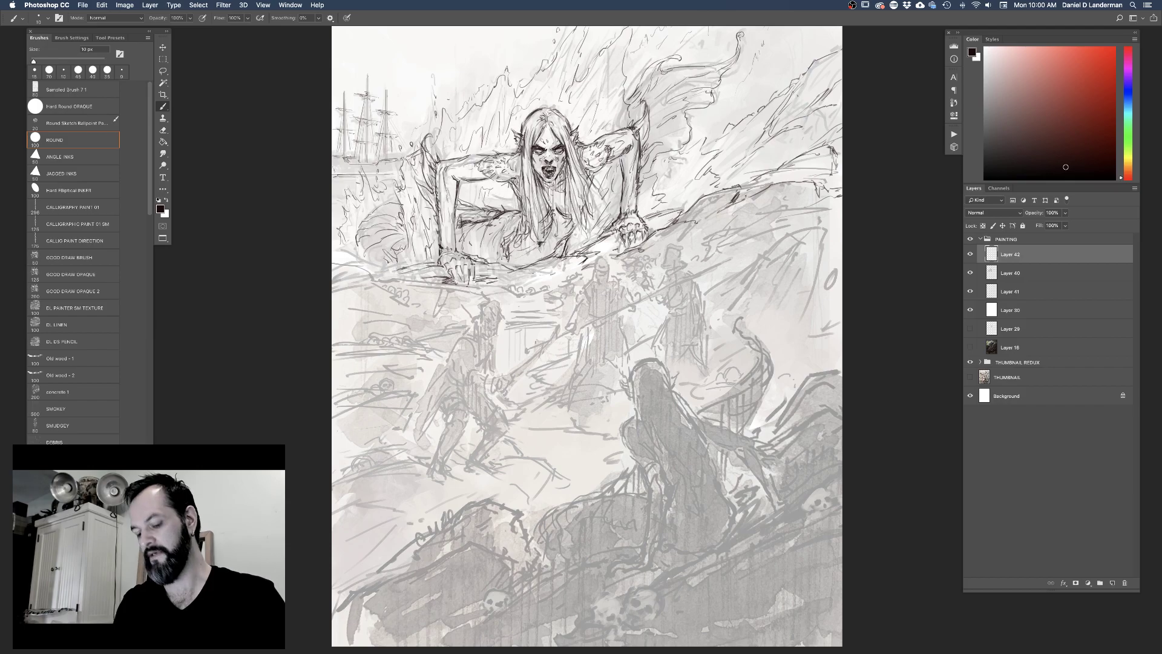
Zoom in on the middle figures and ink darker outline strokes along the pirate's head
key(super+equal)
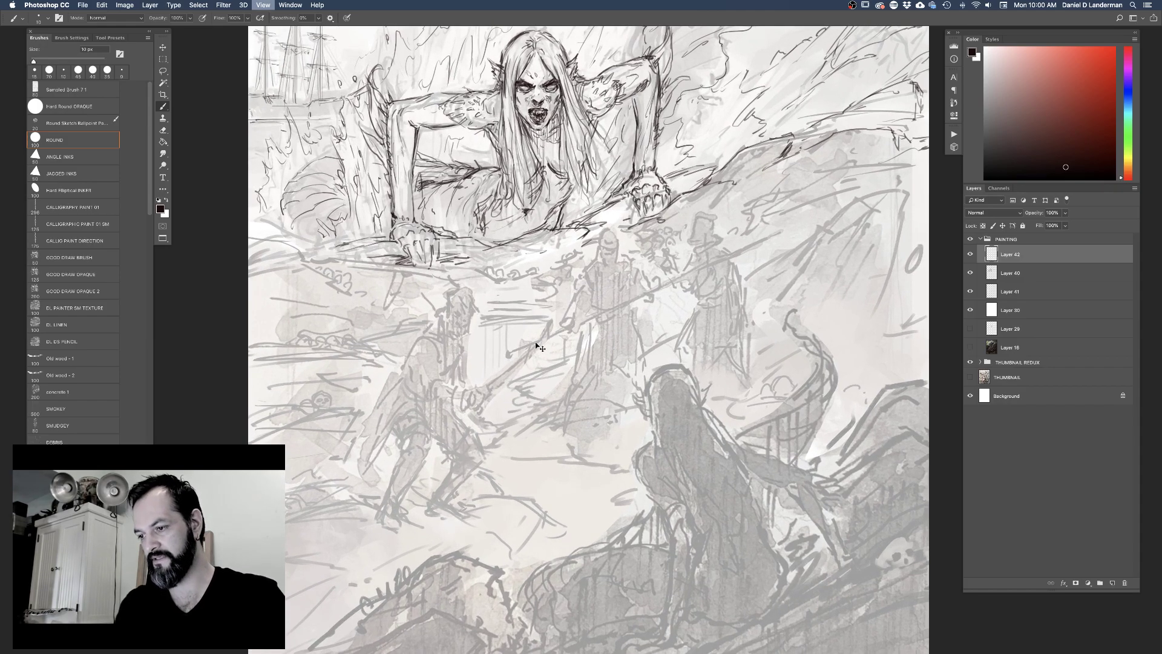
mouse_move(545, 332)
mouse_down()
mouse_move(532, 321)
mouse_move(558, 309)
mouse_move(559, 292)
mouse_move(554, 358)
mouse_move(551, 318)
mouse_move(546, 341)
mouse_up()
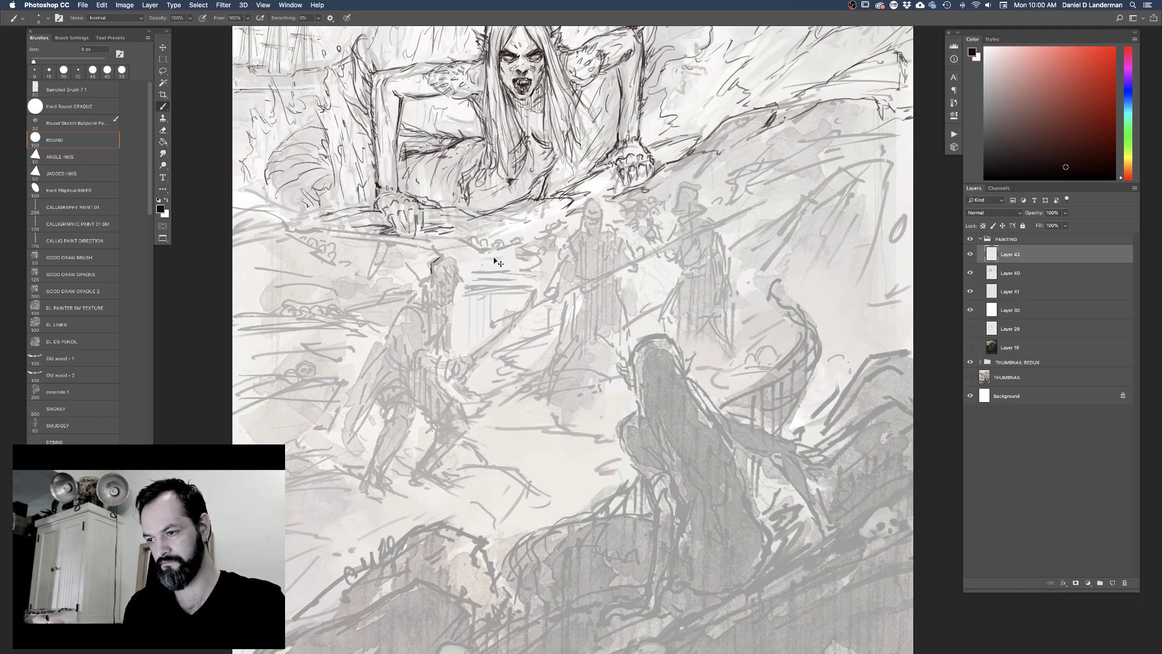
scroll(493, 257, up, 3)
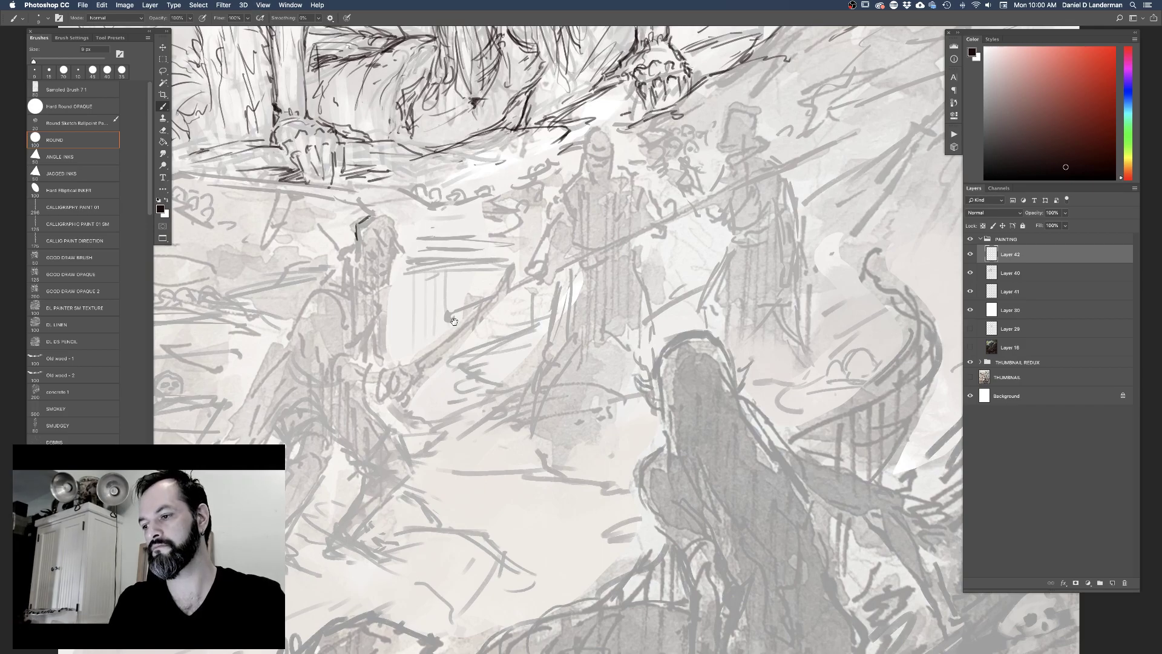
scroll(537, 283, up, 2)
drag(537, 283, 513, 332)
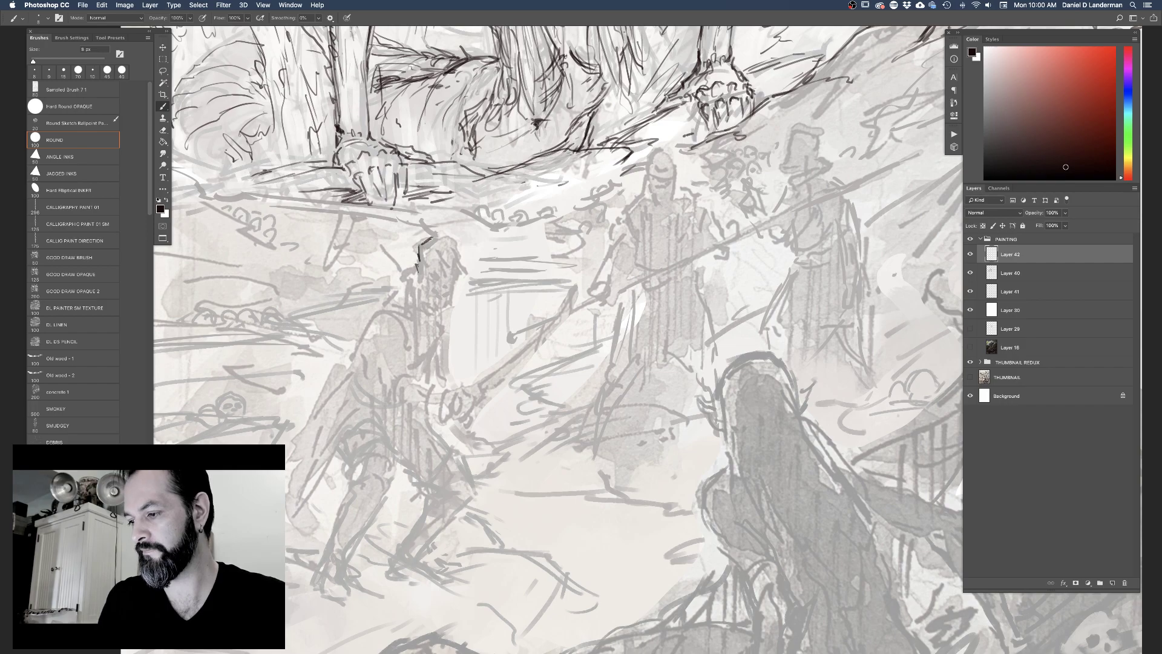
drag(455, 244, 462, 257)
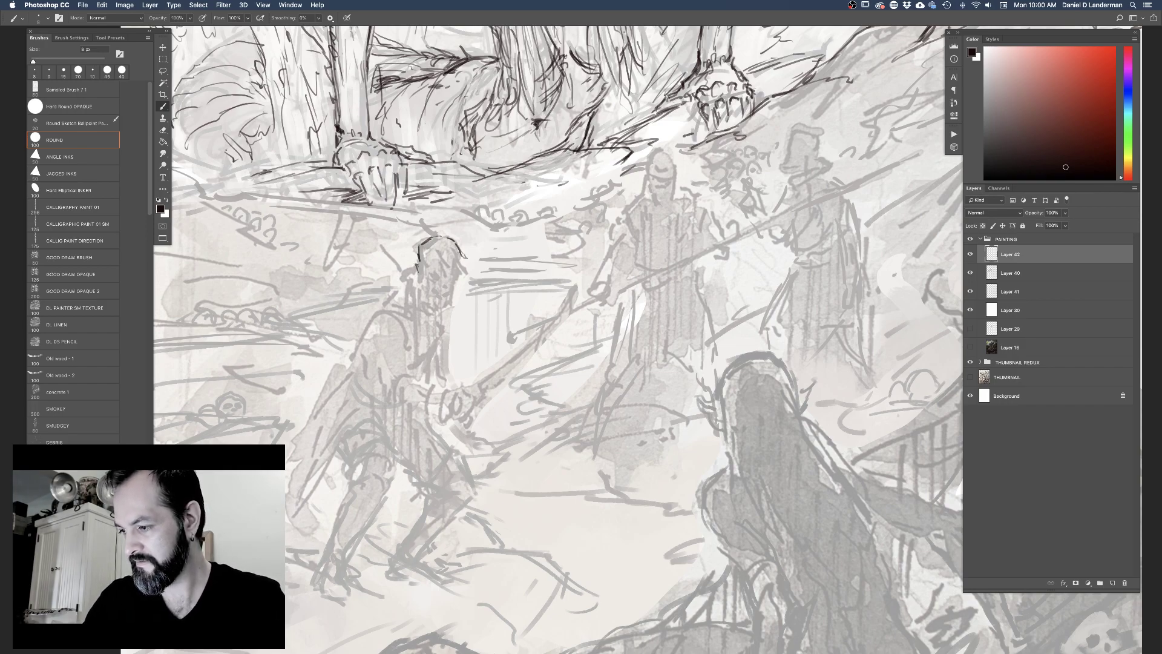
mouse_move(462, 255)
mouse_down()
mouse_move(465, 272)
mouse_move(431, 250)
mouse_move(453, 261)
mouse_up()
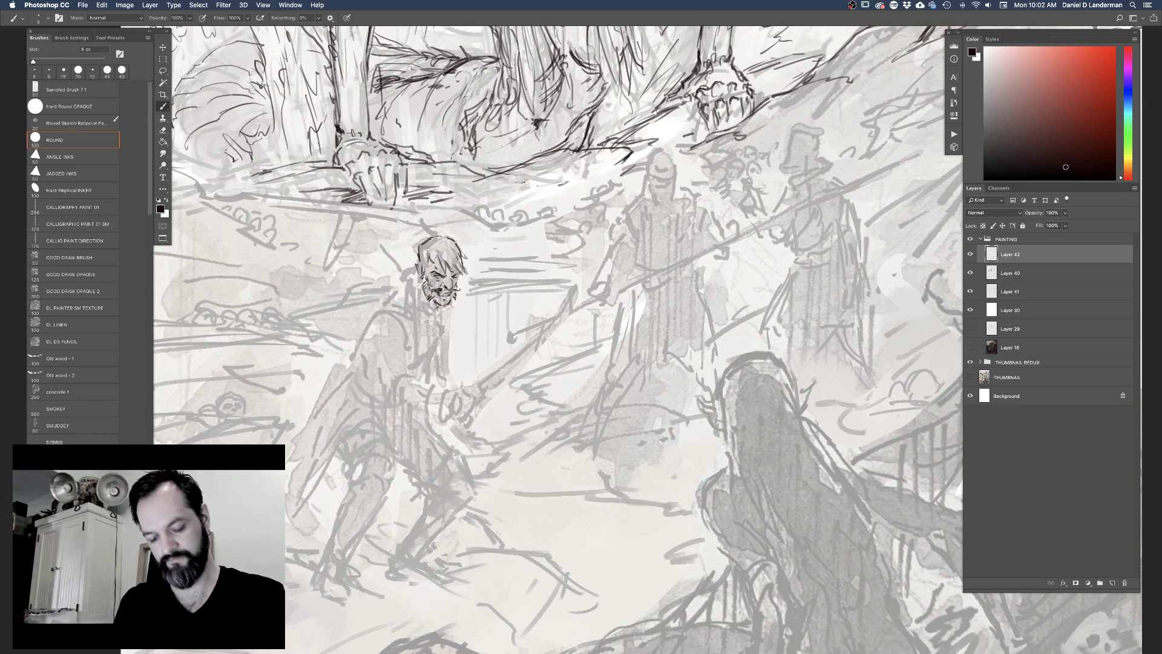
key(super+t)
Scale the pirate's head to about 107%, nudge it down a few pixels, and apply the transform
drag(411, 312, 412, 312)
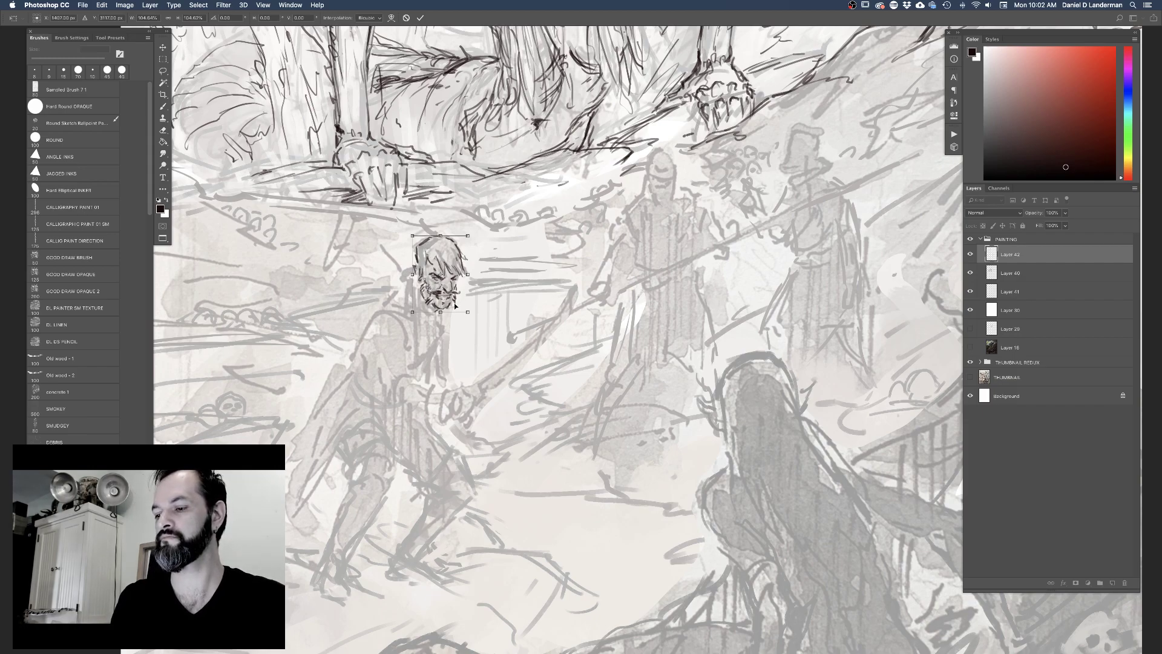
drag(448, 306, 448, 310)
key(Return)
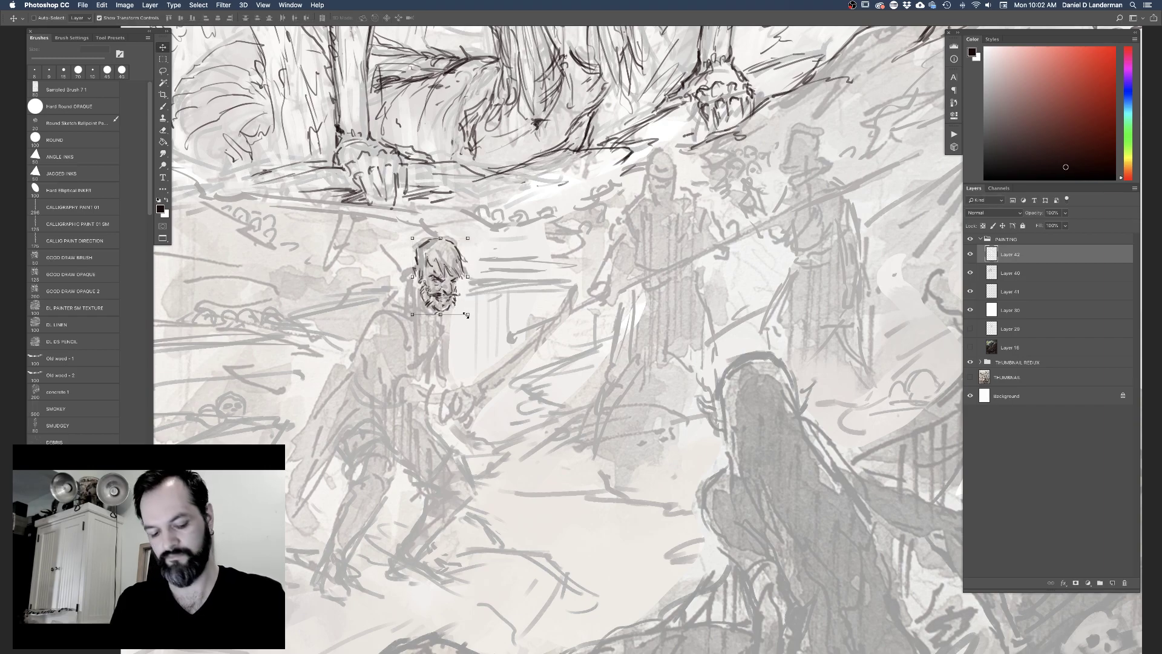
key(b)
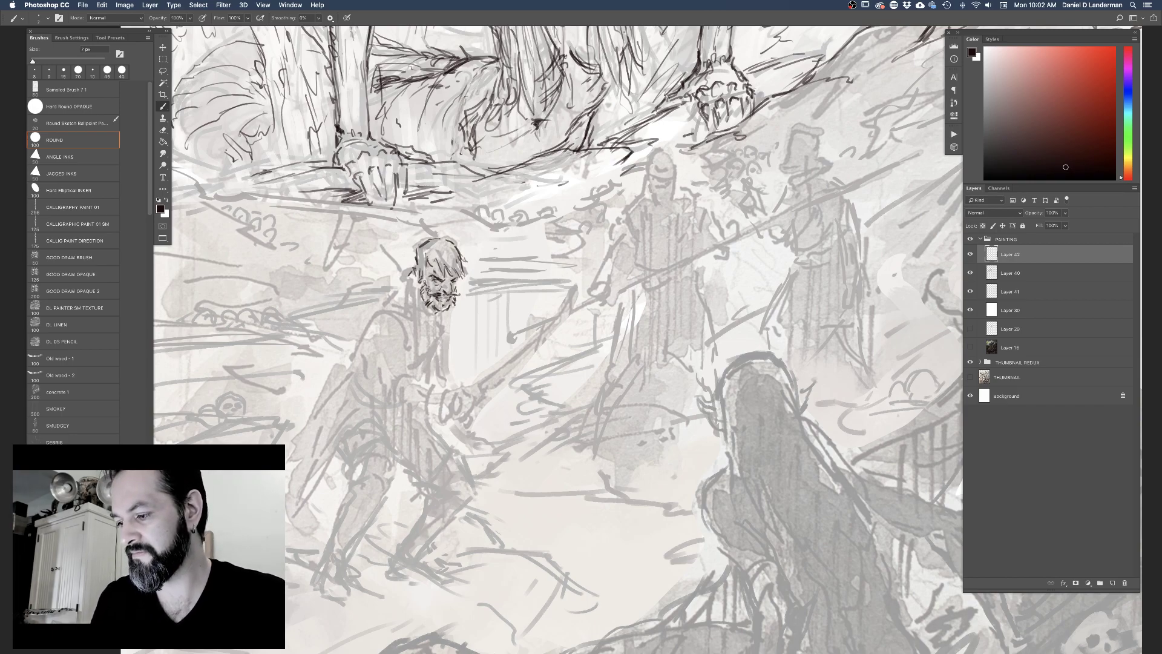
Ink dark lines along the side of the bearded face and under the chin
drag(409, 281, 414, 300)
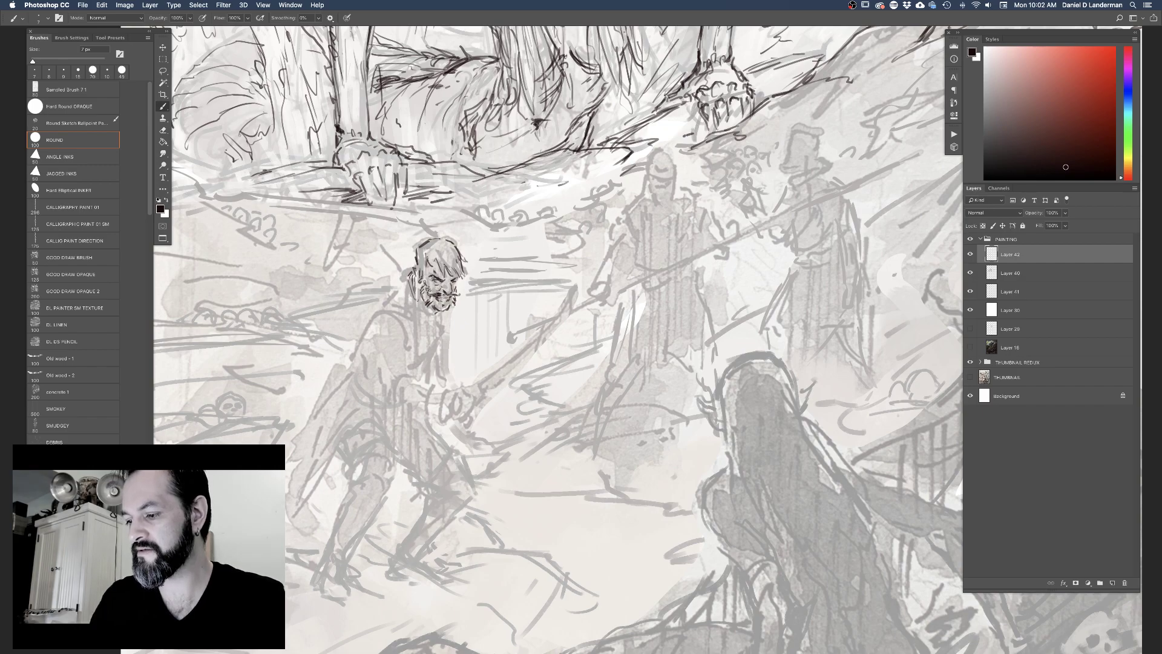
drag(421, 304, 424, 324)
drag(409, 281, 407, 301)
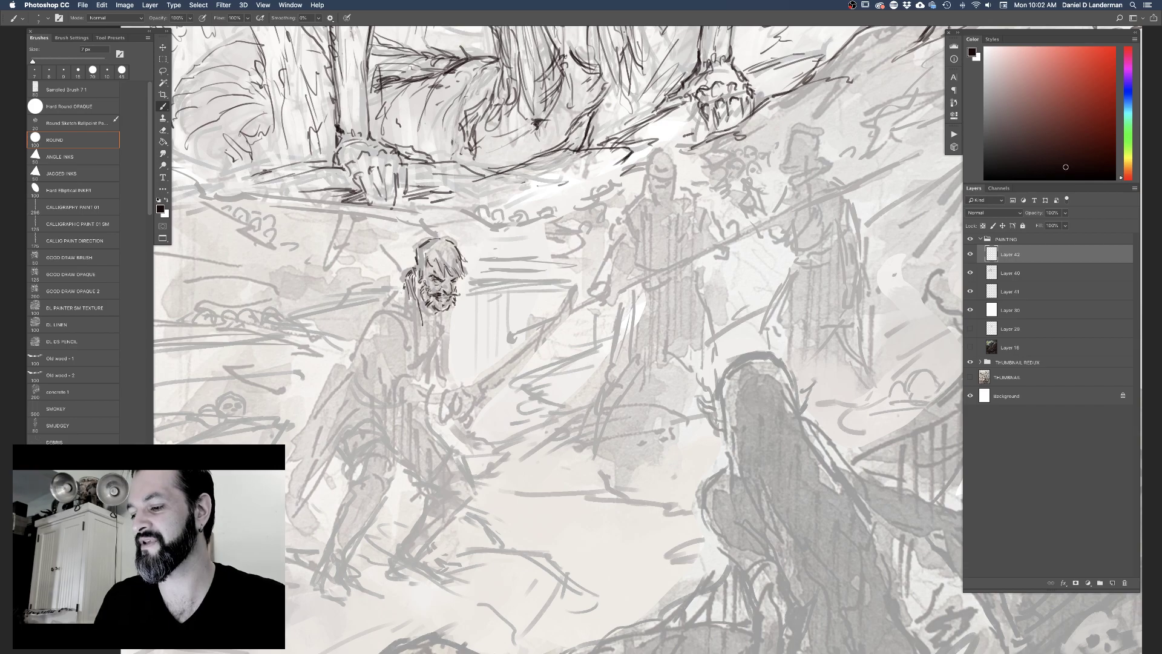
drag(409, 291, 403, 308)
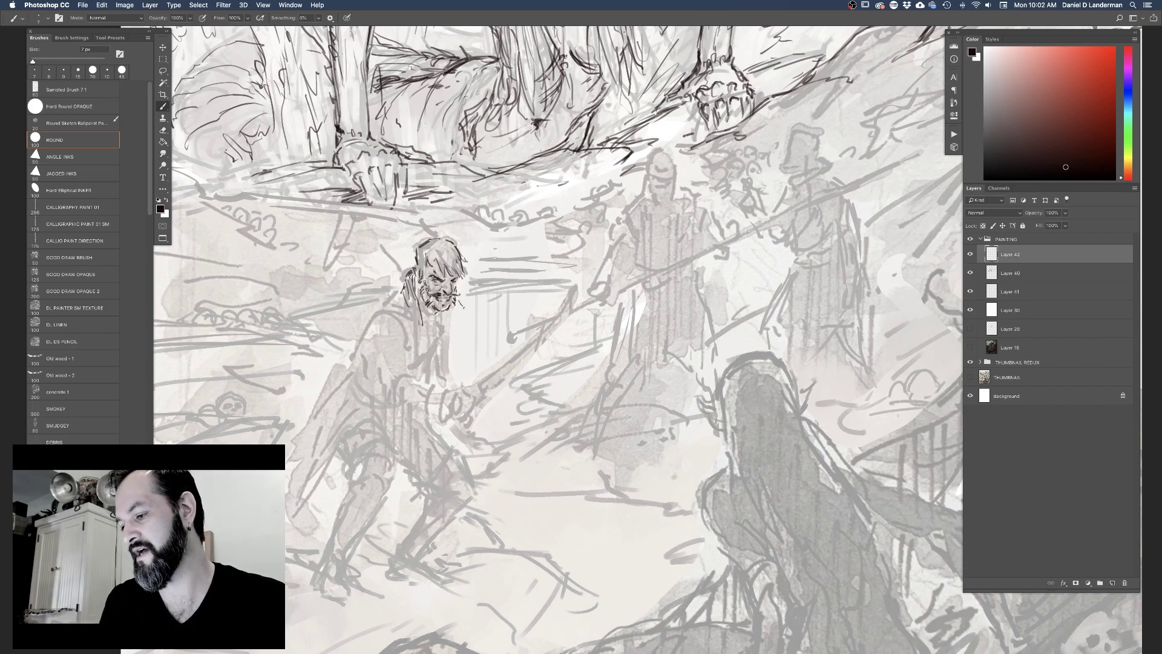
drag(463, 312, 449, 319)
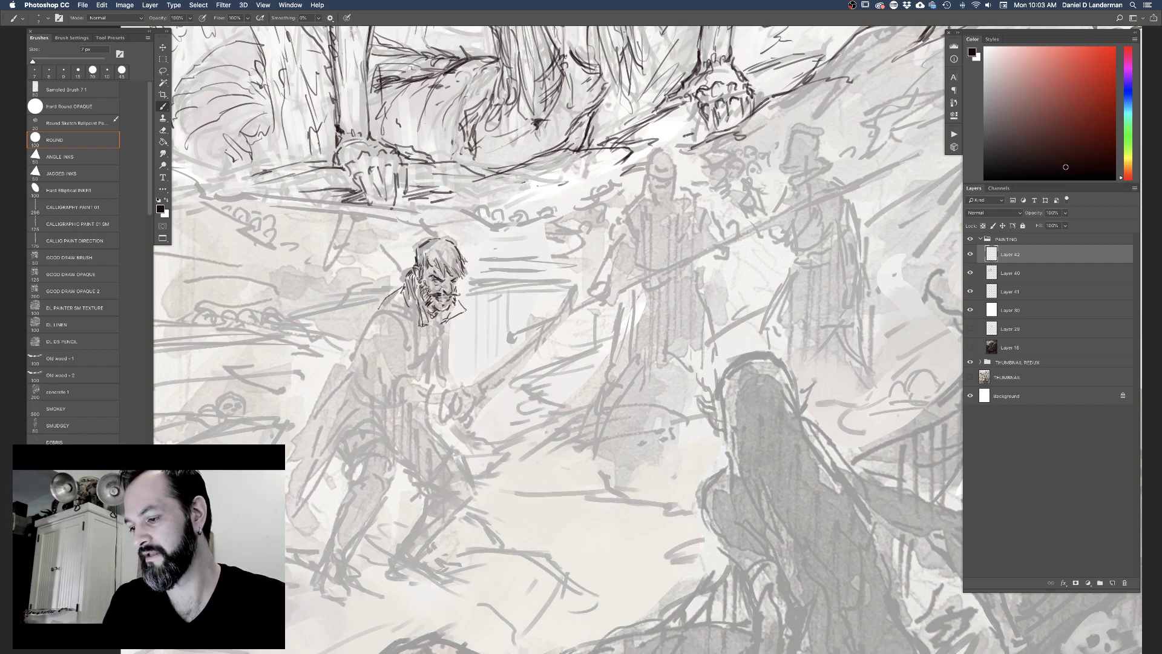
Ink the pirate's neck, shoulder and left arm, undoing and restoring one shoulder stroke
drag(402, 296, 411, 341)
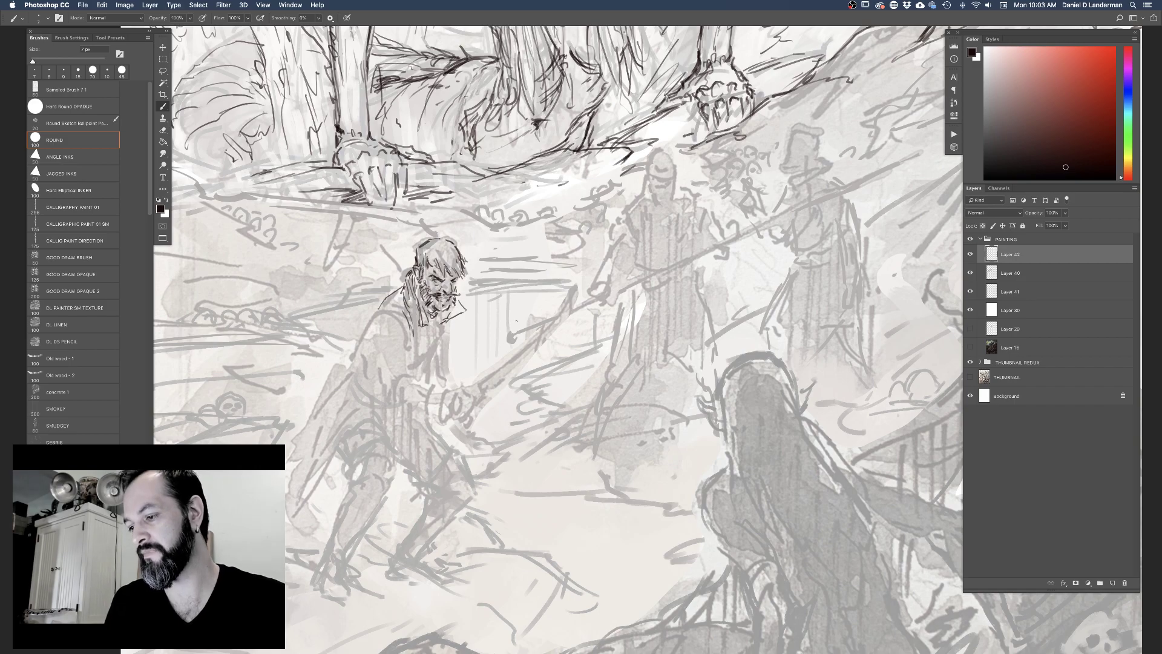
drag(382, 302, 357, 352)
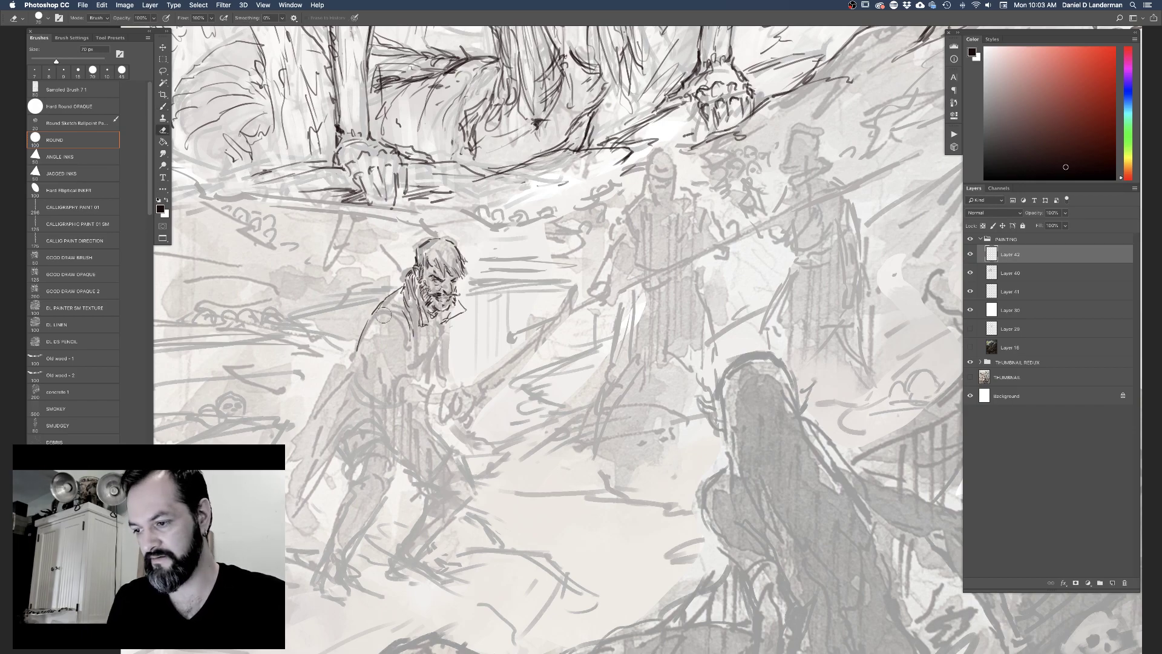
key(super+z)
key(super+shift+z)
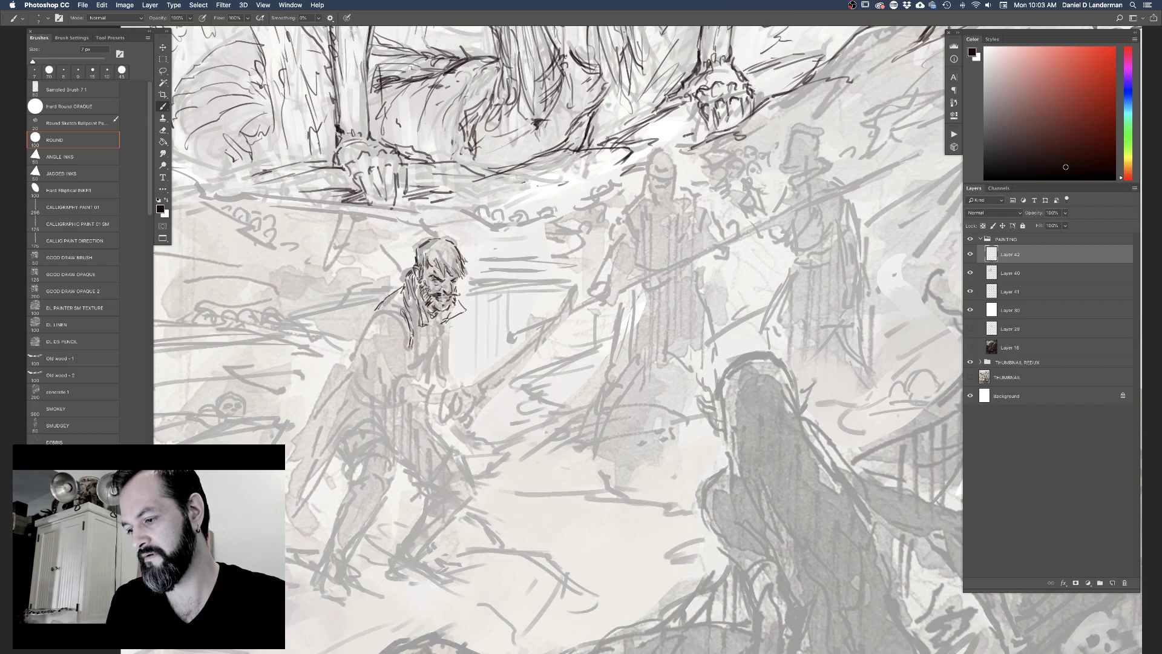
mouse_move(397, 331)
mouse_down()
mouse_move(410, 347)
mouse_move(365, 331)
mouse_up()
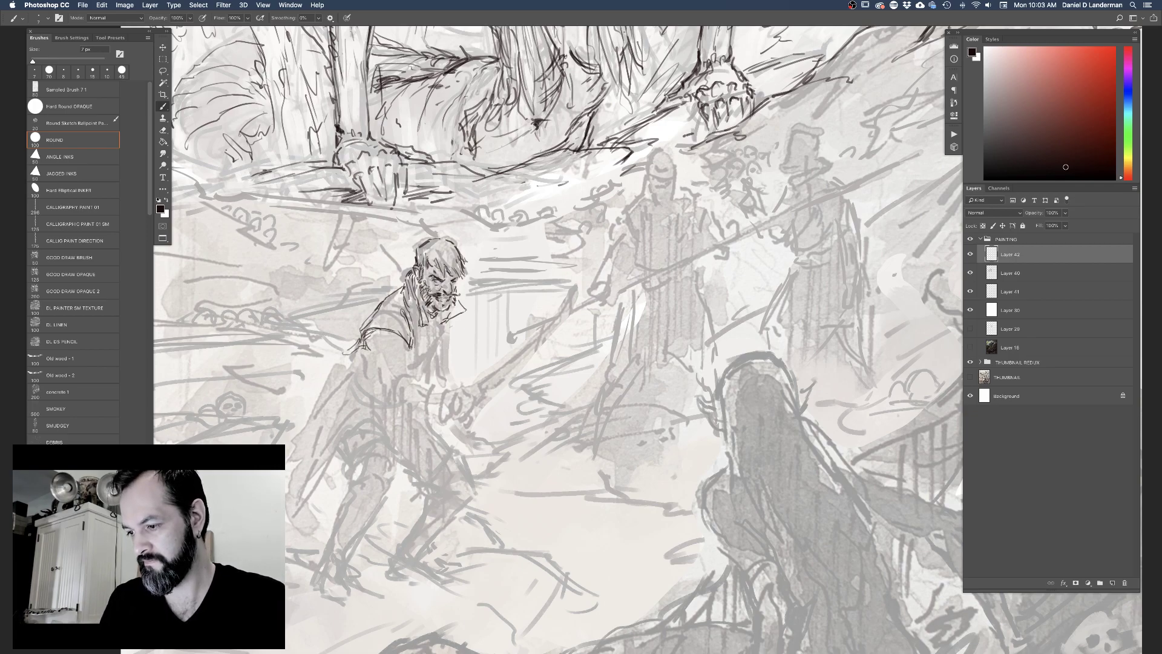
Add marks at the collar, side, arm and hands, then lightly erase lines around the hand
drag(416, 312, 405, 356)
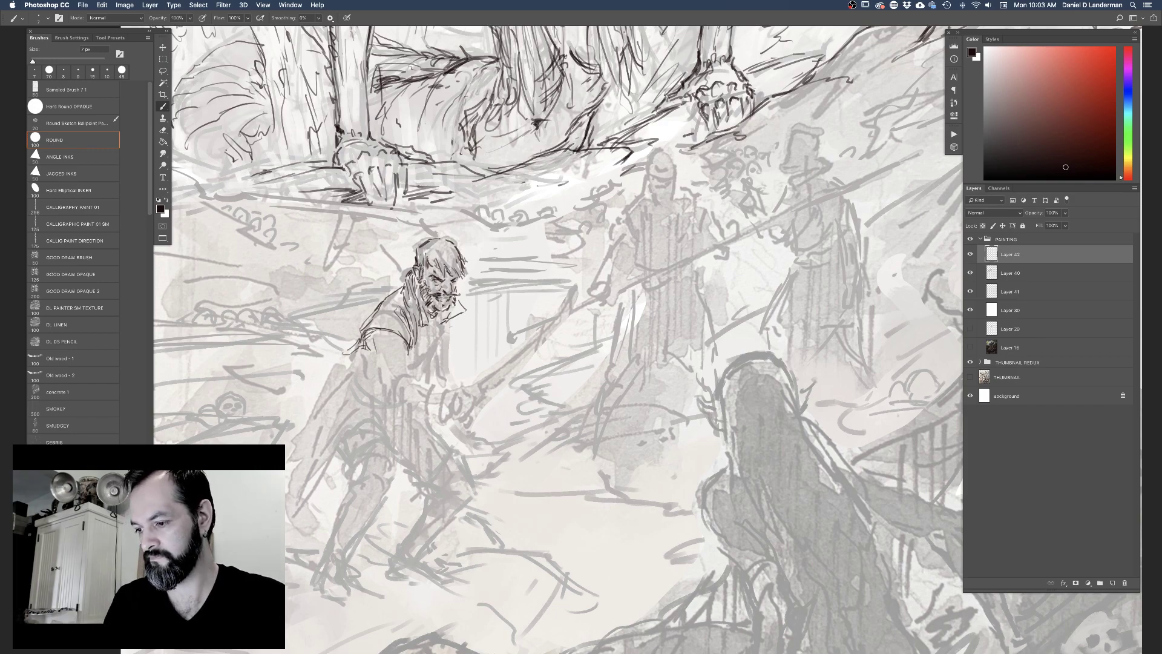
drag(408, 344, 403, 371)
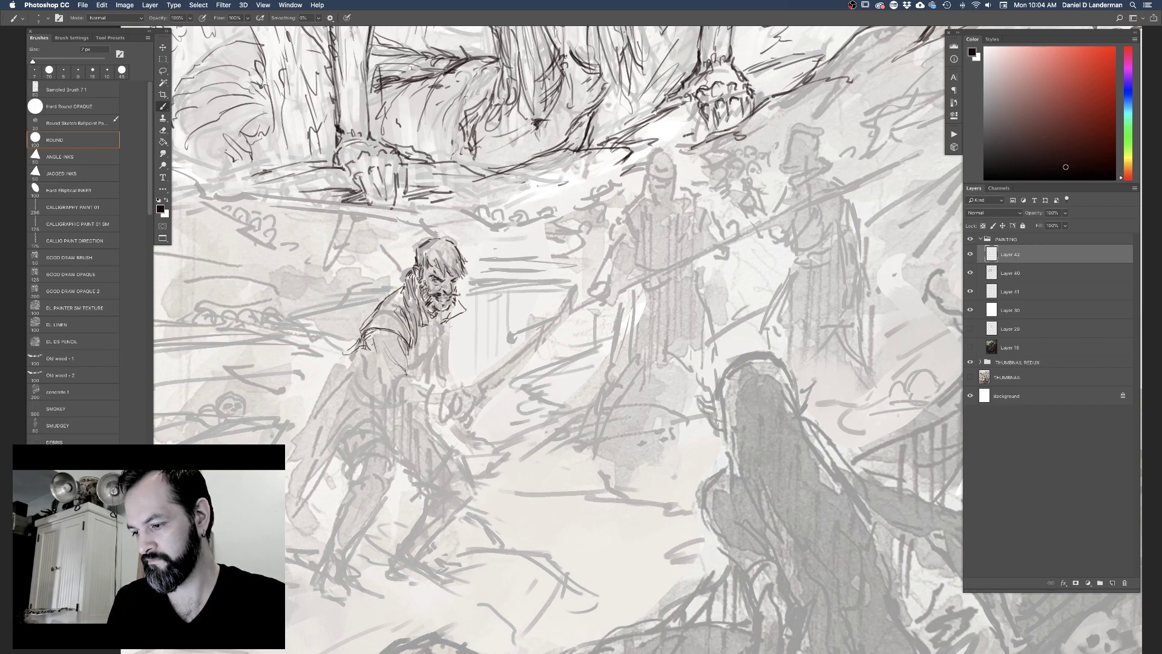
drag(395, 363, 386, 398)
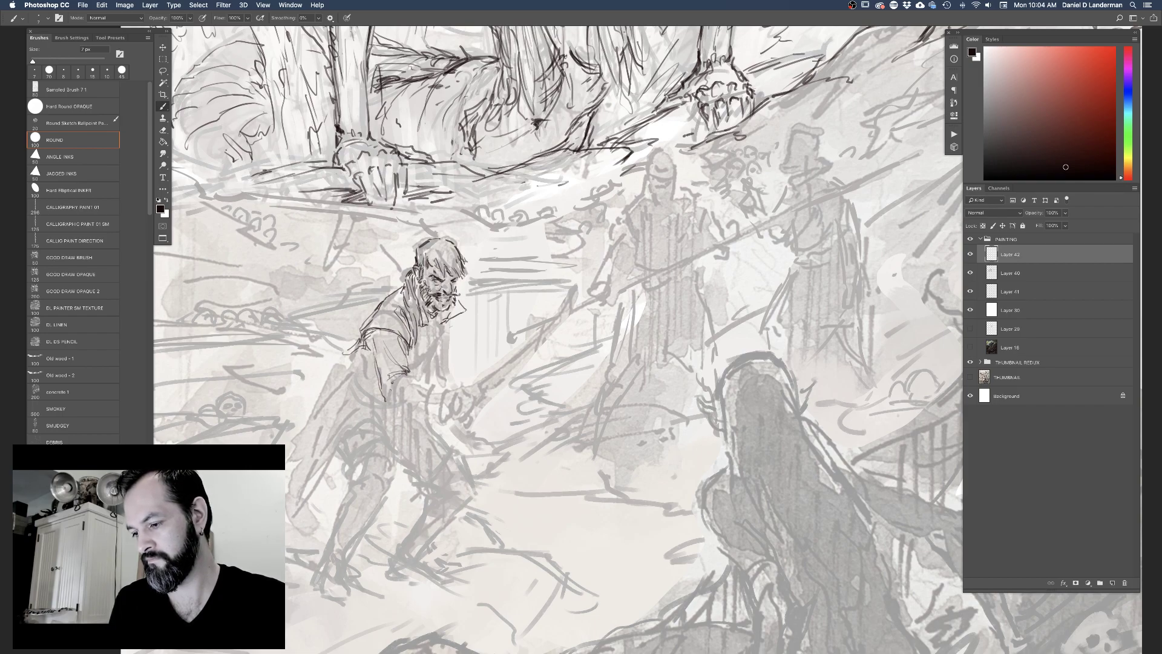
drag(383, 386, 391, 401)
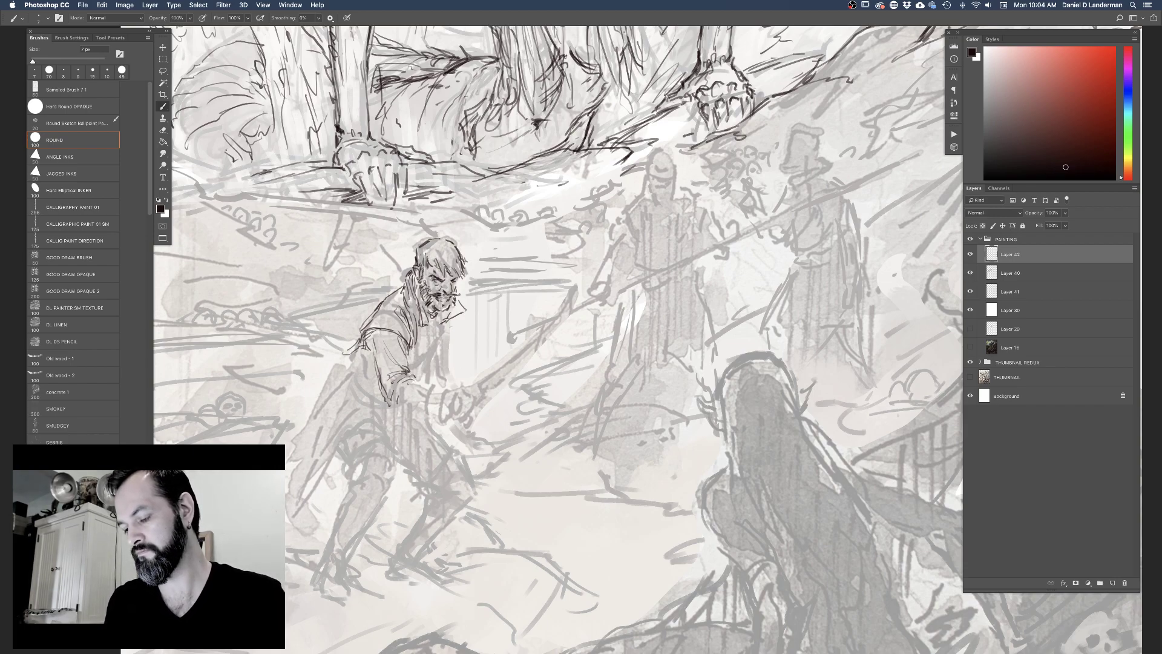
mouse_move(418, 386)
mouse_down()
mouse_move(449, 393)
mouse_move(402, 410)
mouse_move(427, 413)
mouse_up()
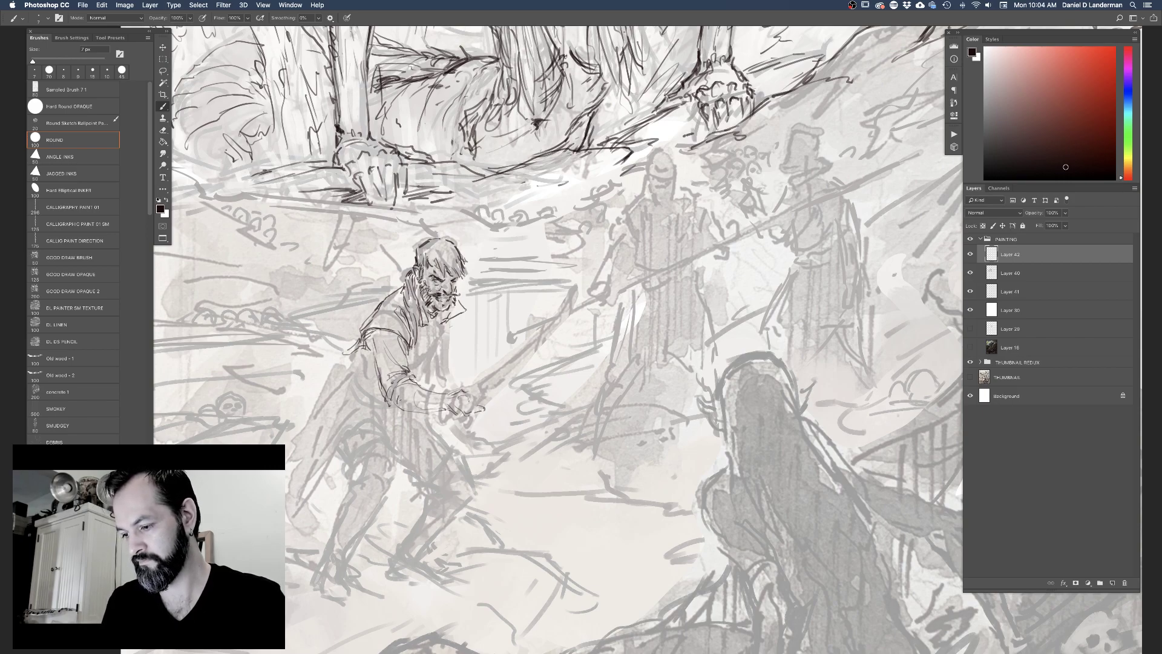
key(e)
drag(388, 400, 415, 394)
Ink the fist's knuckles, fingers and edge gripping the hilt, plus the blade rising from the hand
key(b)
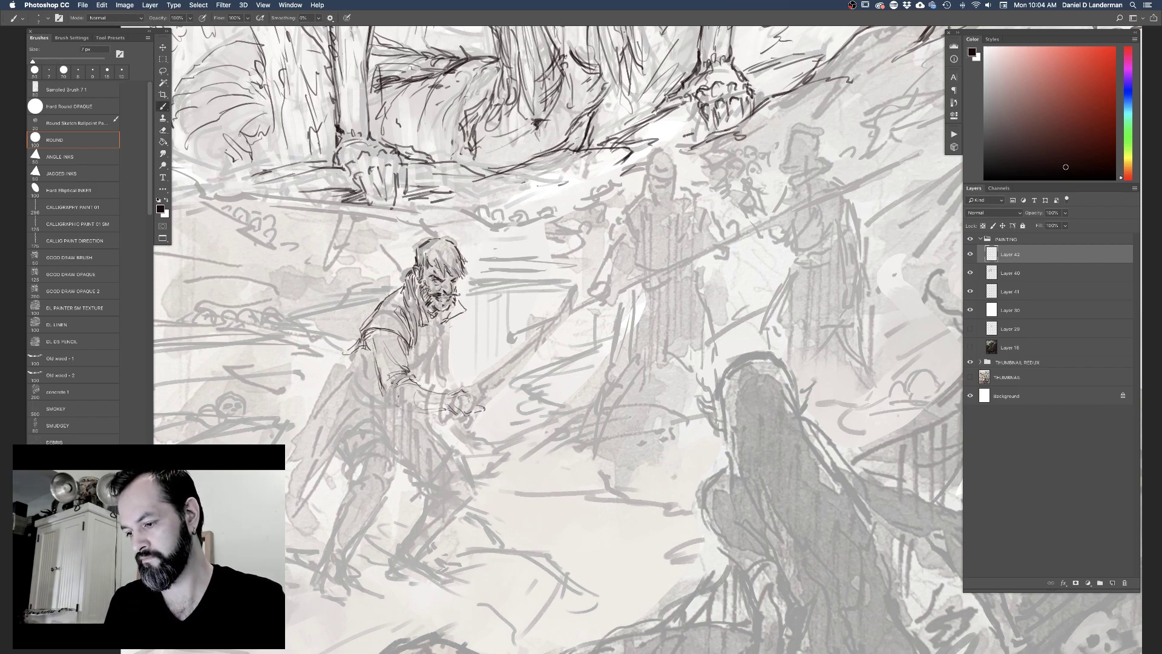
drag(394, 399, 416, 397)
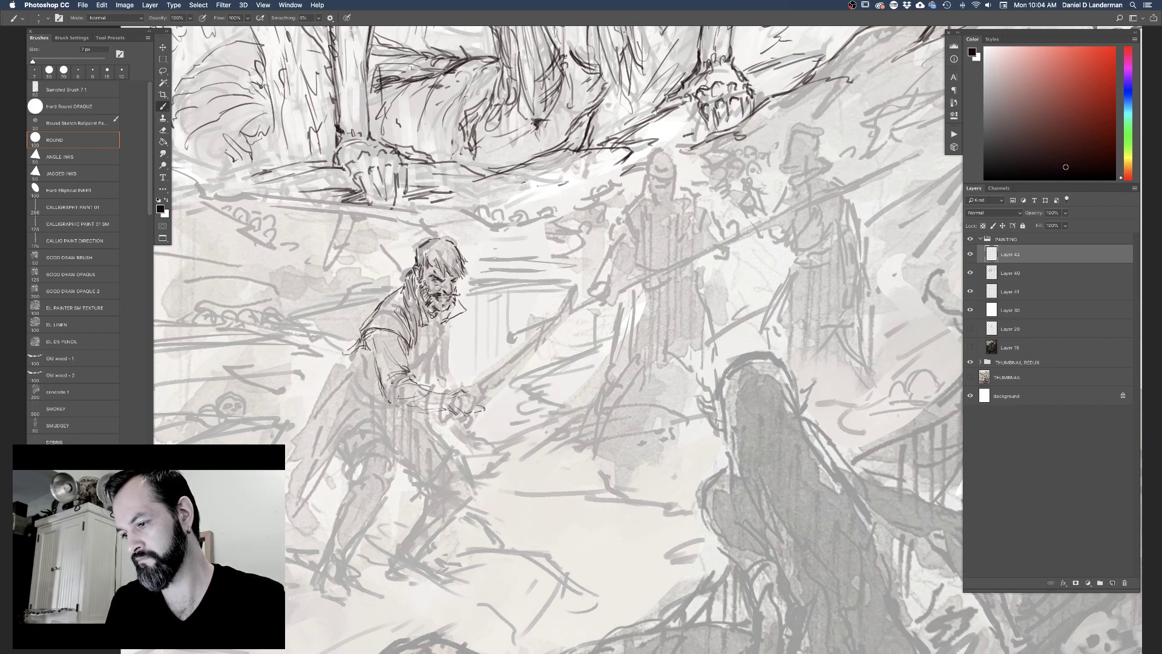
drag(420, 388, 417, 406)
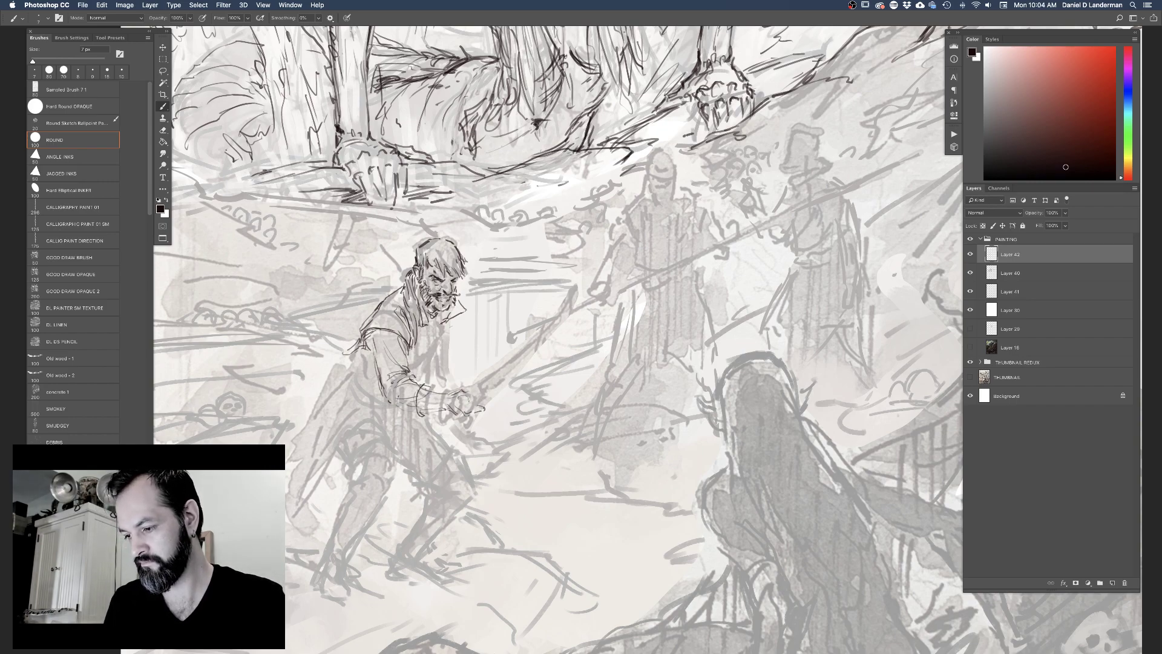
mouse_move(442, 389)
mouse_down()
mouse_move(438, 421)
mouse_move(413, 413)
mouse_up()
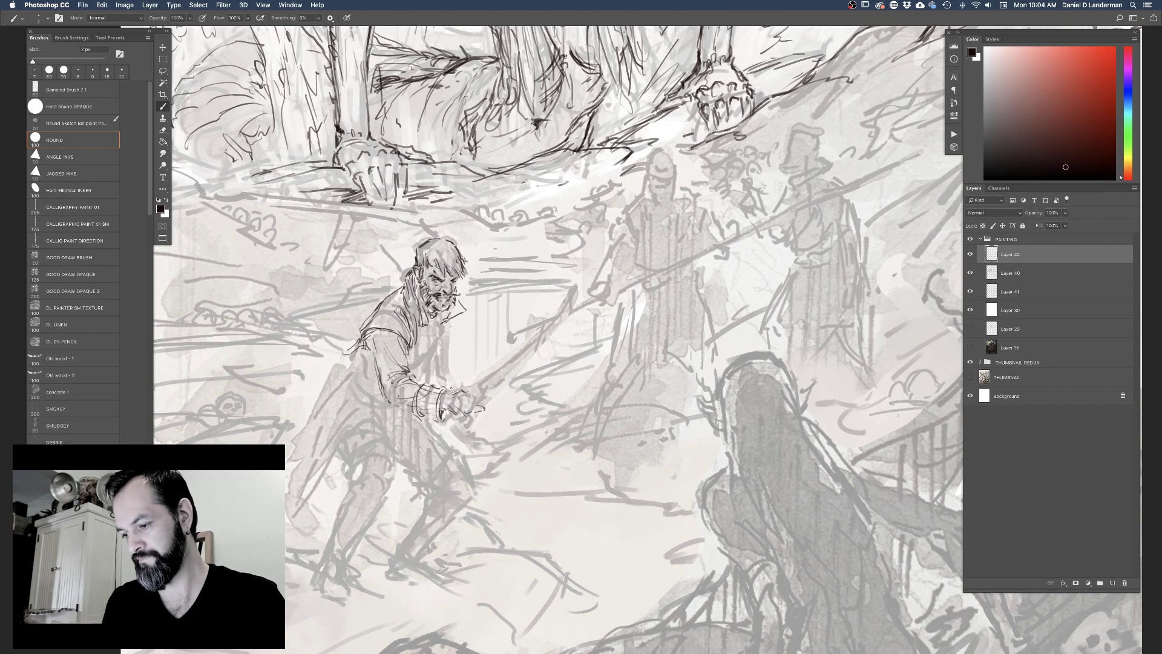
drag(453, 389, 442, 417)
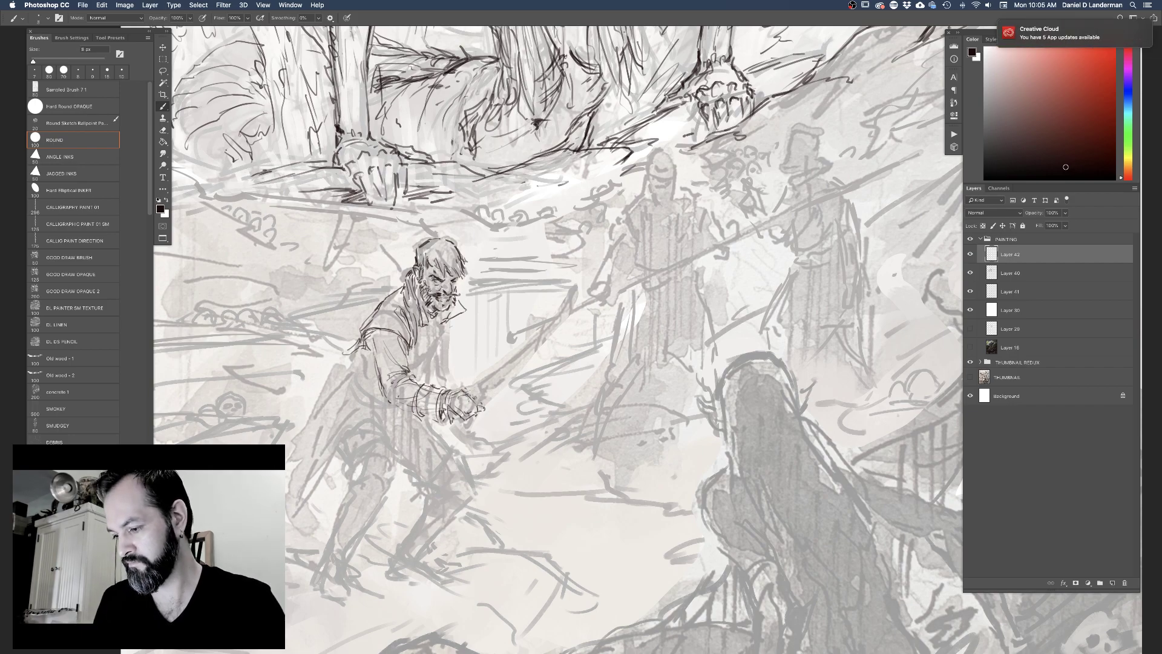
drag(480, 416, 484, 410)
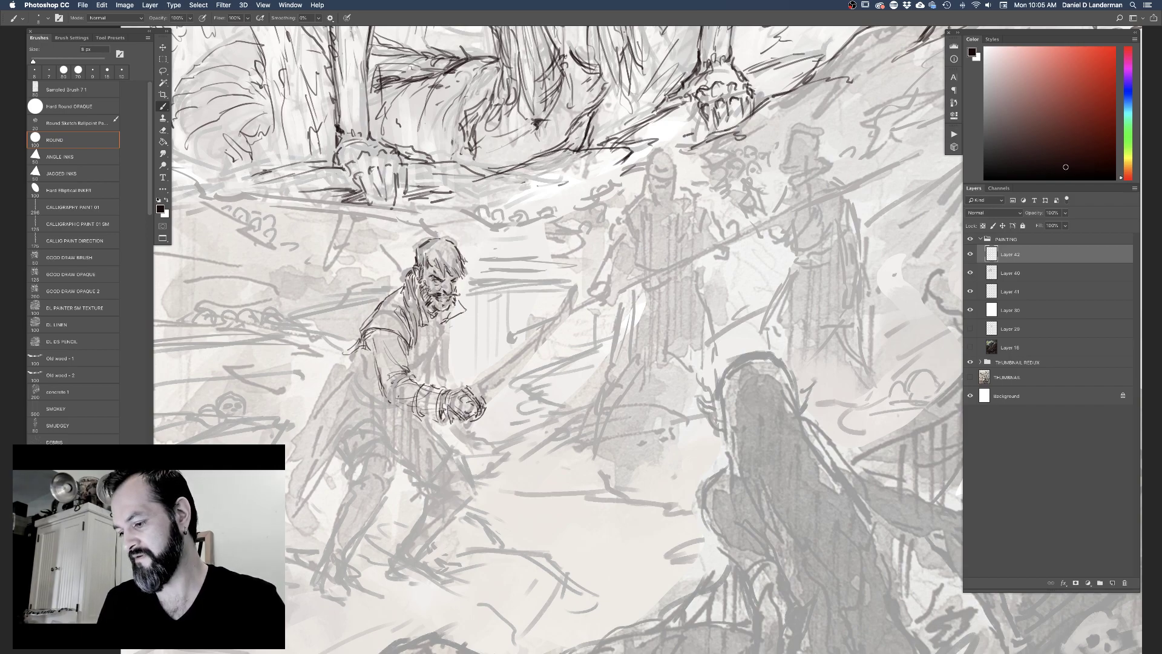
drag(474, 388, 527, 343)
Extend the sword blade to its tip and darken it down toward the hilt
drag(576, 281, 516, 351)
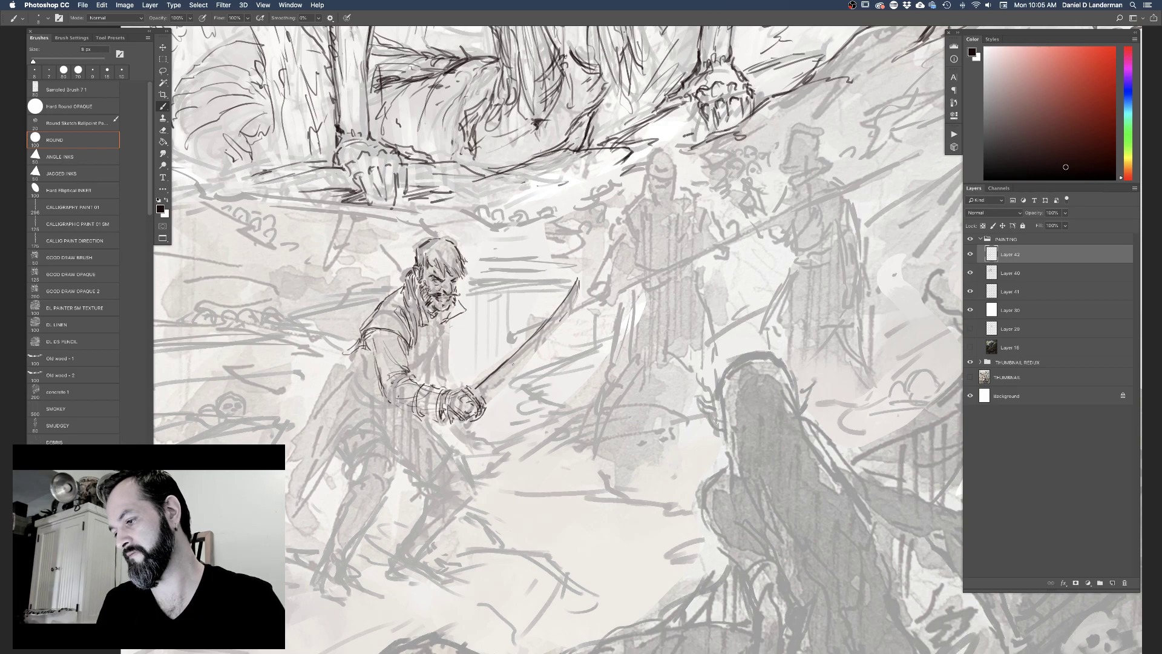
drag(575, 295, 513, 372)
drag(547, 335, 486, 395)
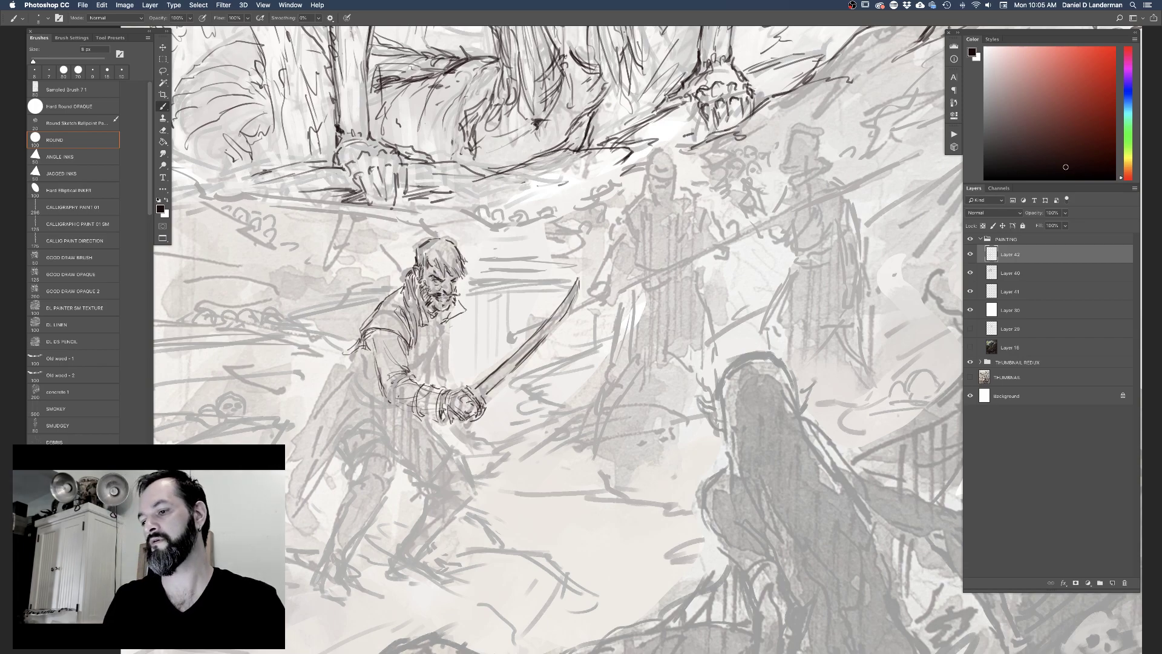
With a 7 px brush, ink arm, chest and torso marks and redraw the lightly erased left shoulder
key(bracketleft)
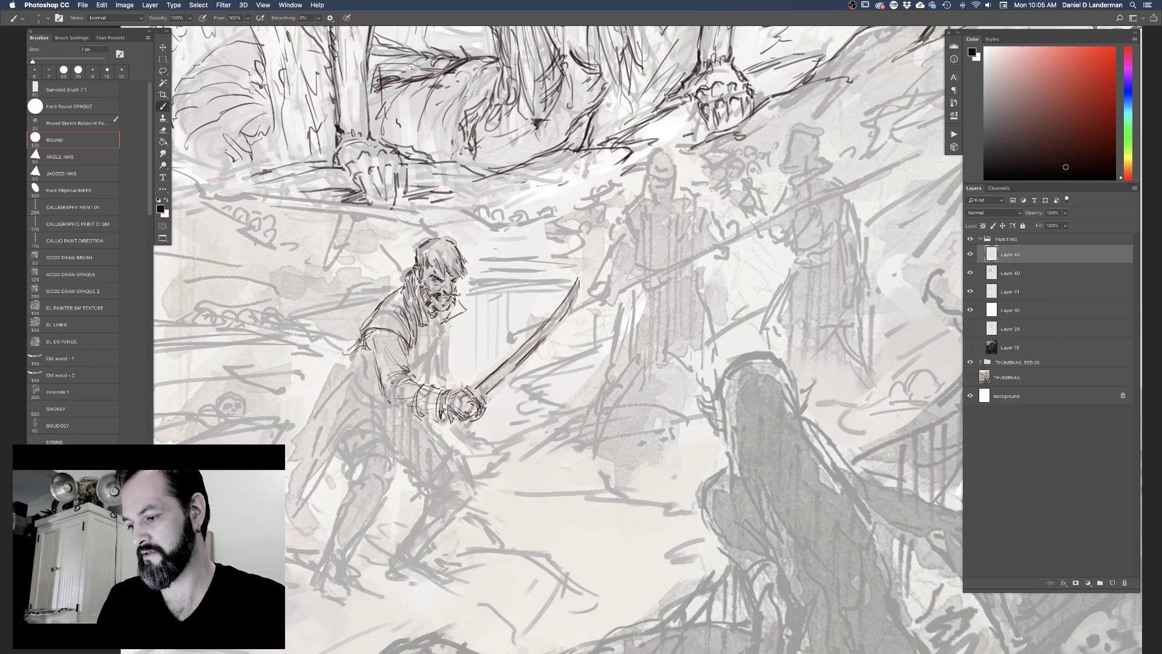
mouse_move(422, 338)
mouse_down()
mouse_move(417, 351)
mouse_move(416, 322)
mouse_up()
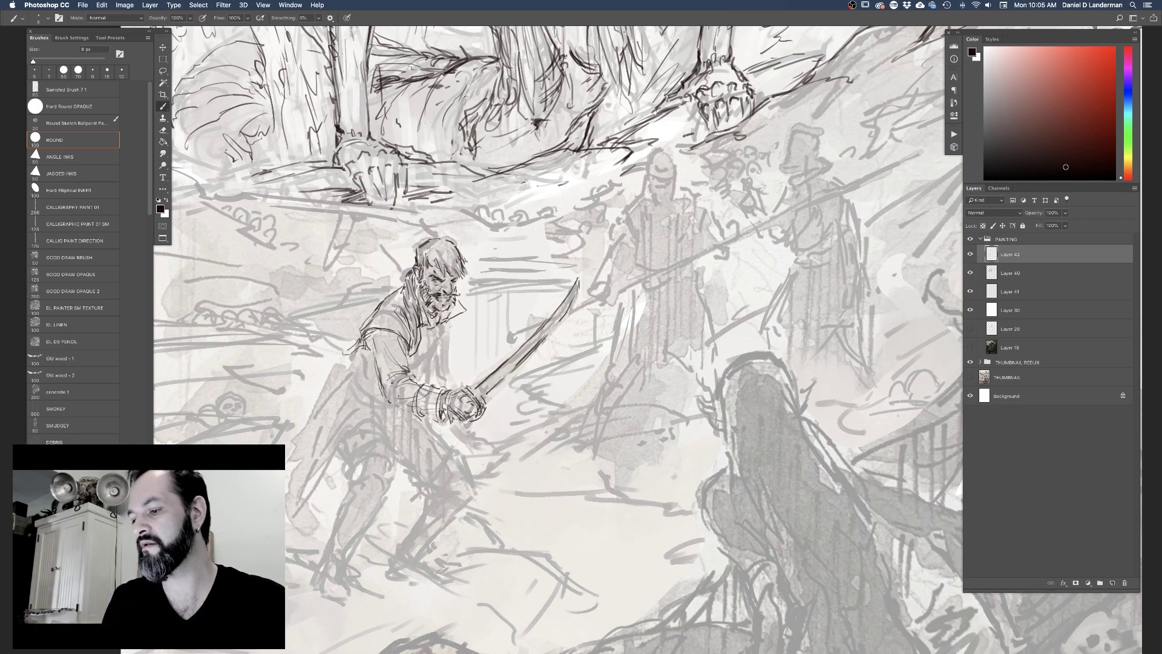
drag(458, 317, 438, 343)
mouse_move(360, 349)
mouse_down()
mouse_move(340, 356)
mouse_move(368, 350)
mouse_move(352, 359)
mouse_up()
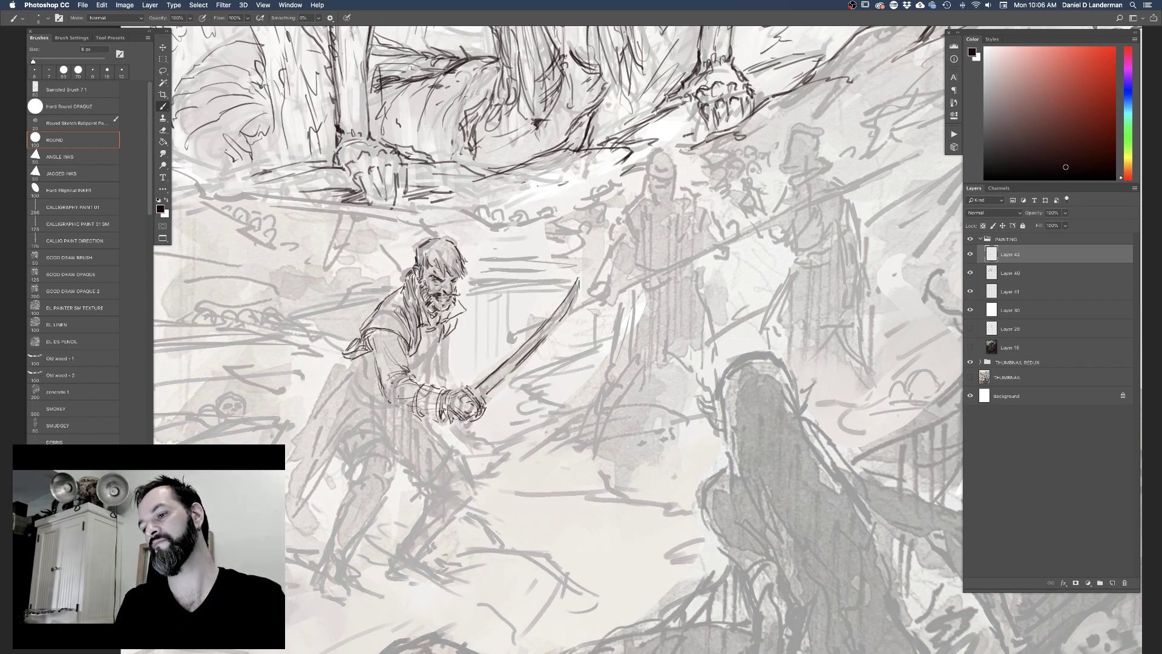
key(e)
mouse_move(356, 342)
mouse_down()
mouse_move(349, 355)
mouse_move(362, 350)
mouse_up()
key(b)
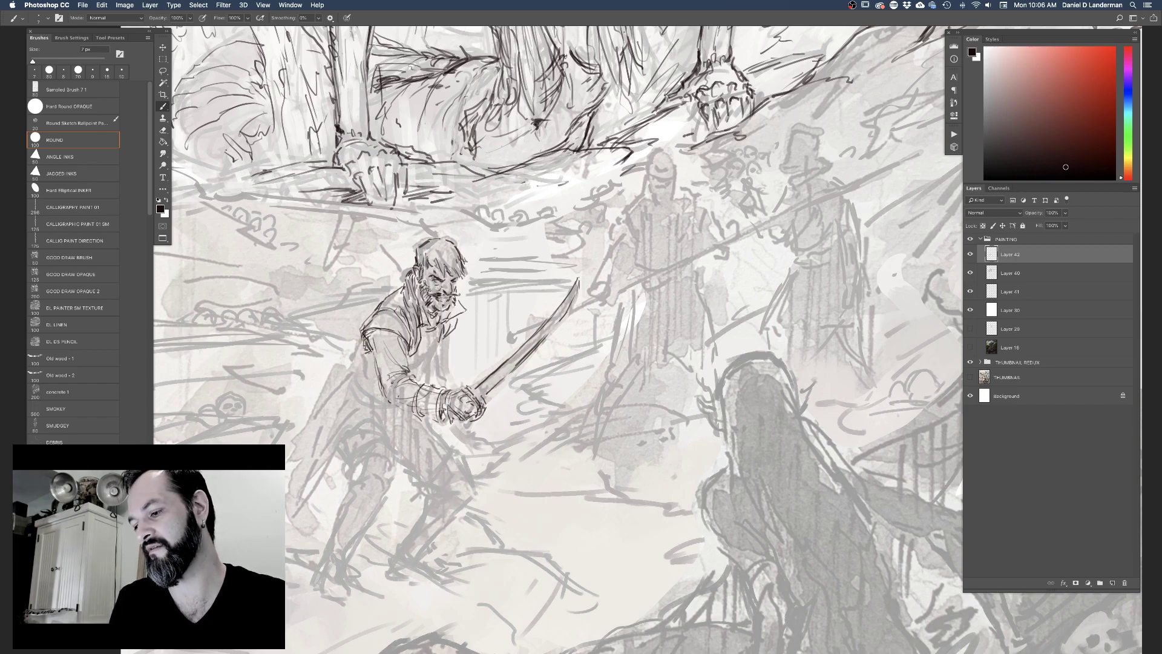
mouse_move(364, 338)
mouse_down()
mouse_move(344, 361)
mouse_move(362, 361)
mouse_up()
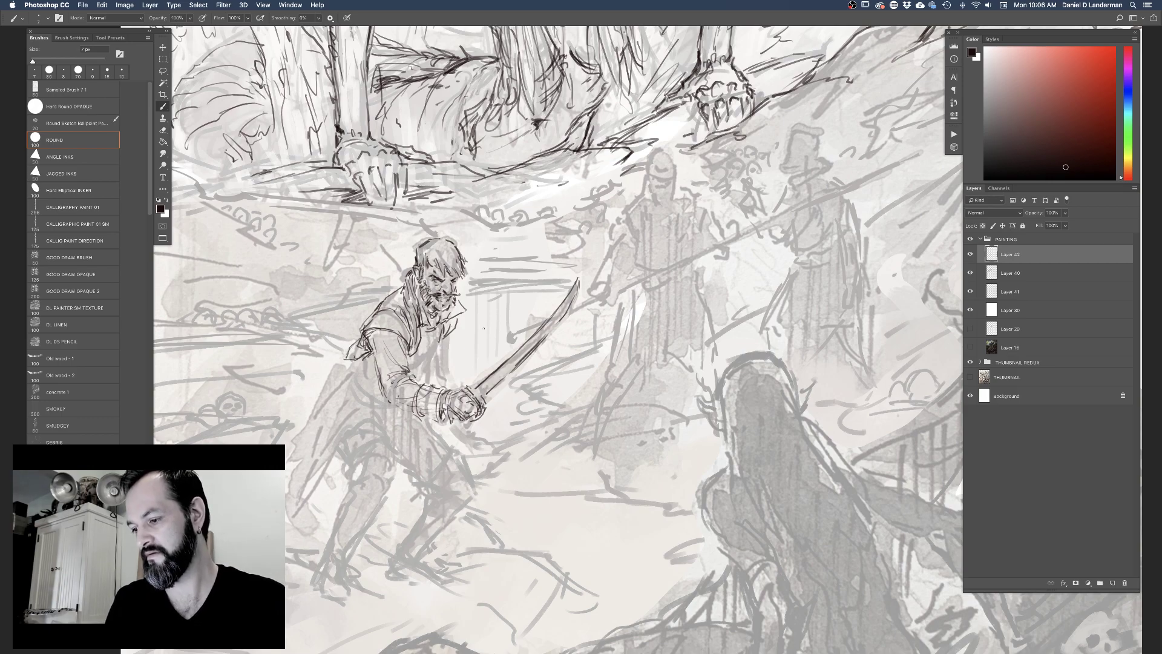
drag(443, 330, 424, 374)
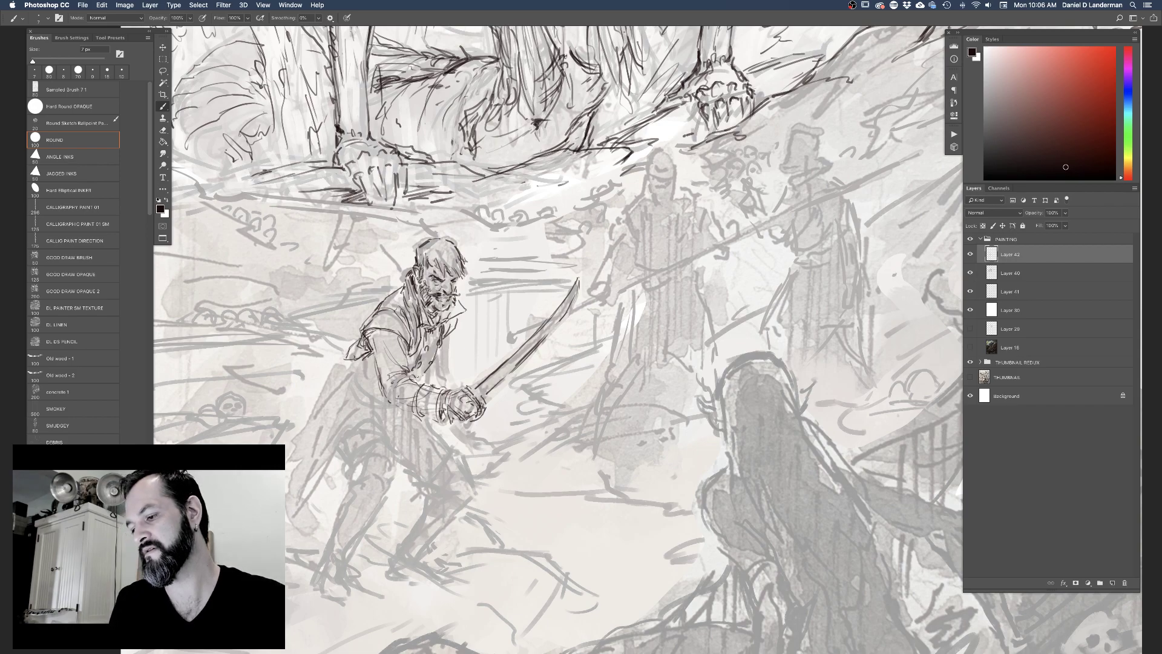
Ink short dark strokes on the swordsman's sleeve and arm and to the left of his legs
drag(359, 367, 371, 381)
drag(359, 365, 382, 401)
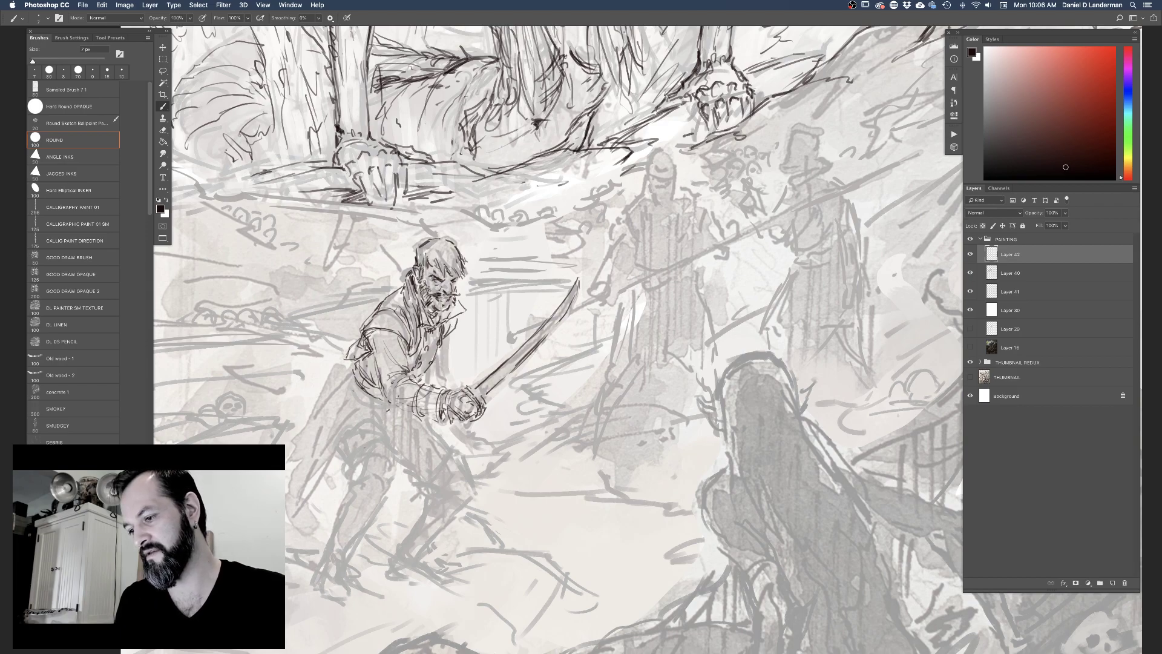
mouse_move(383, 411)
mouse_down()
mouse_move(351, 418)
mouse_move(336, 439)
mouse_up()
drag(359, 418, 307, 489)
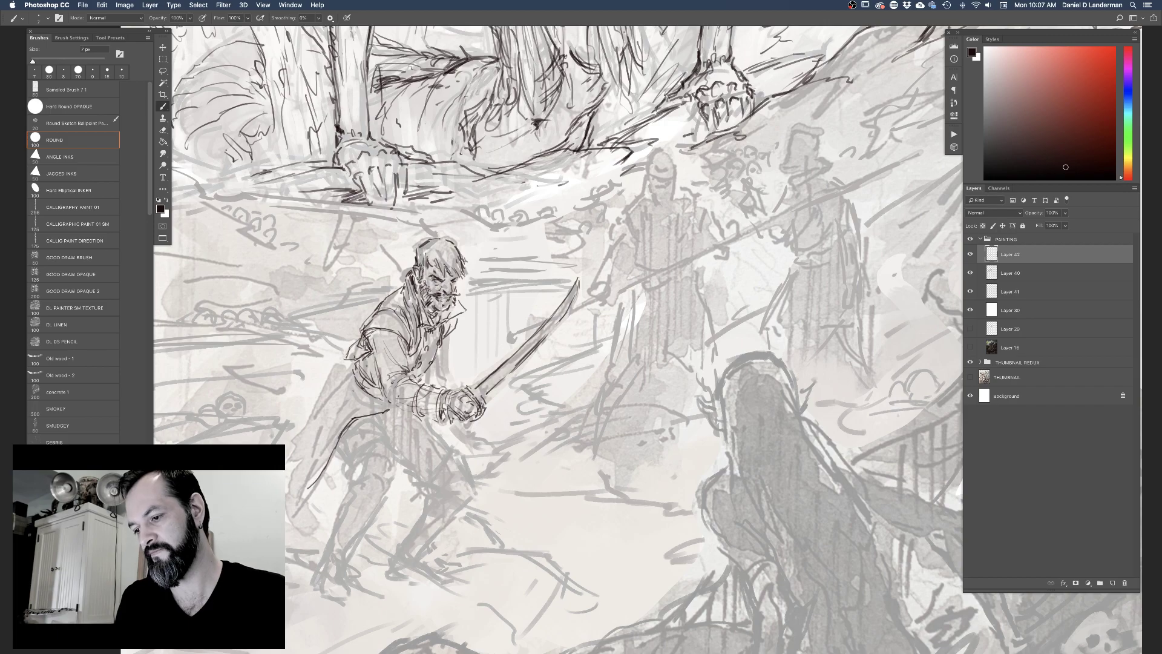
mouse_move(364, 415)
mouse_down()
mouse_move(350, 423)
mouse_move(350, 403)
mouse_up()
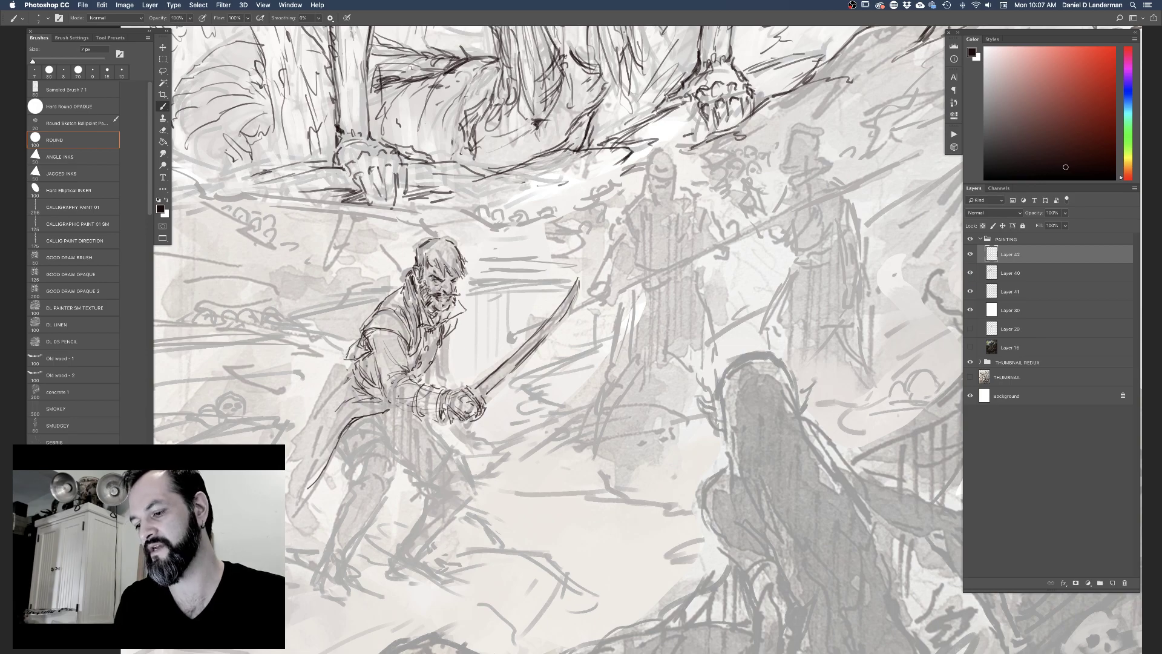
mouse_move(347, 375)
mouse_down()
mouse_move(315, 408)
mouse_move(327, 412)
mouse_move(318, 428)
mouse_up()
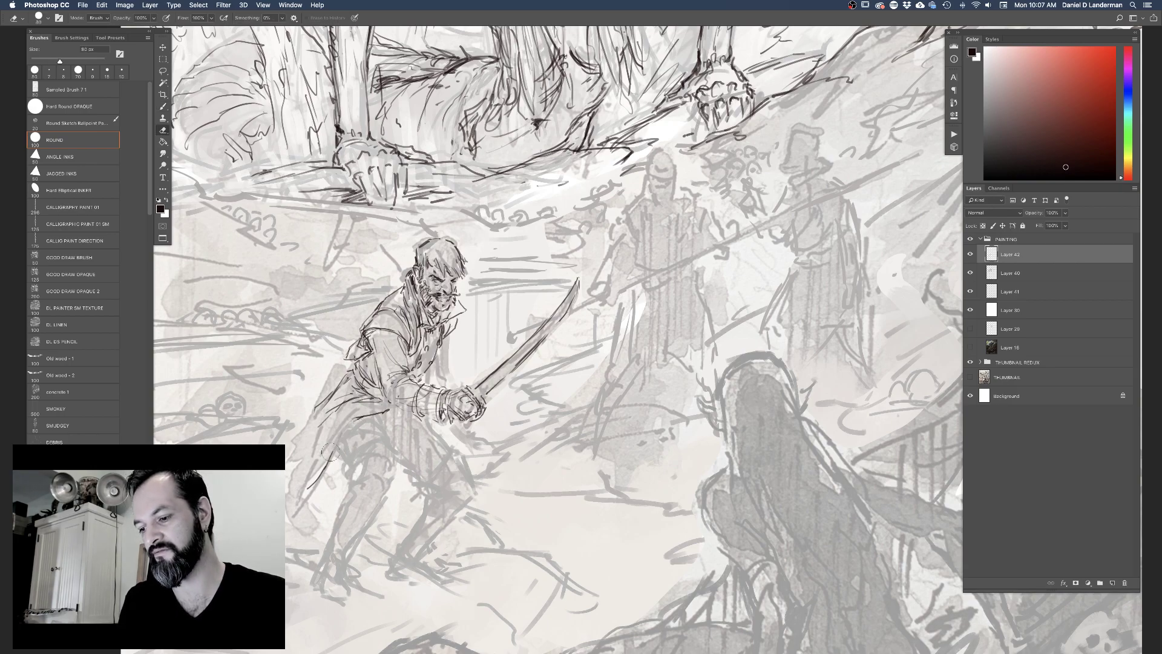
Draw dark contour strokes along the swordsman's thigh, lower leg and other leg
mouse_move(350, 420)
mouse_down()
mouse_move(302, 457)
mouse_move(324, 453)
mouse_move(322, 466)
mouse_up()
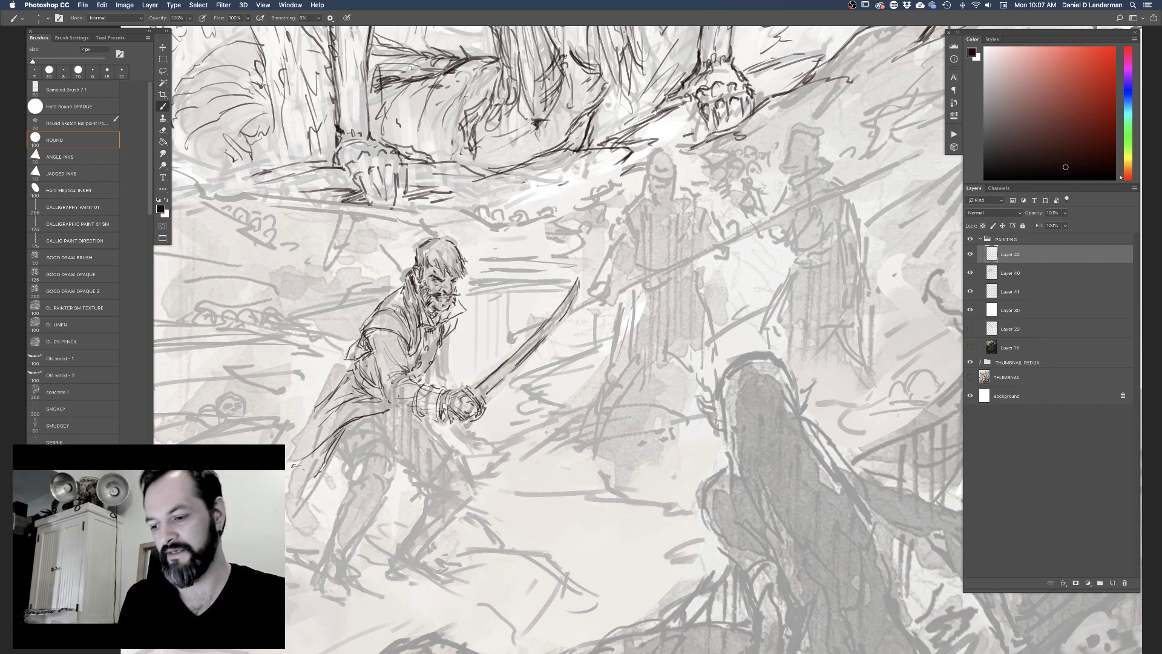
mouse_move(342, 408)
mouse_down()
mouse_move(322, 437)
mouse_move(306, 433)
mouse_up()
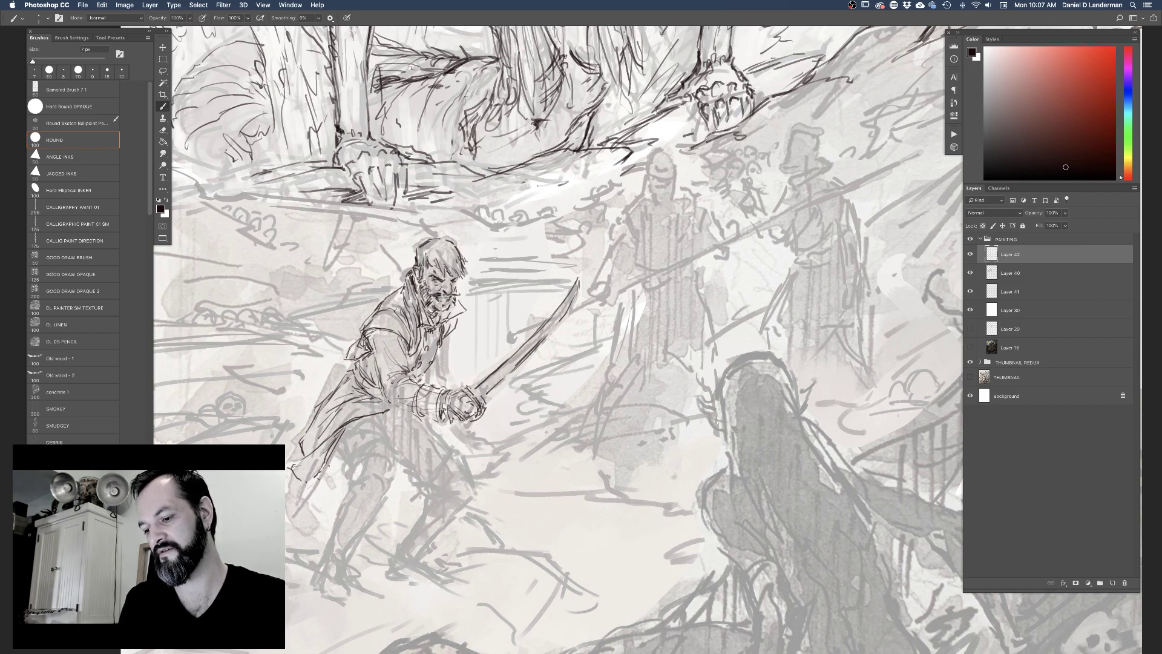
drag(338, 446, 324, 484)
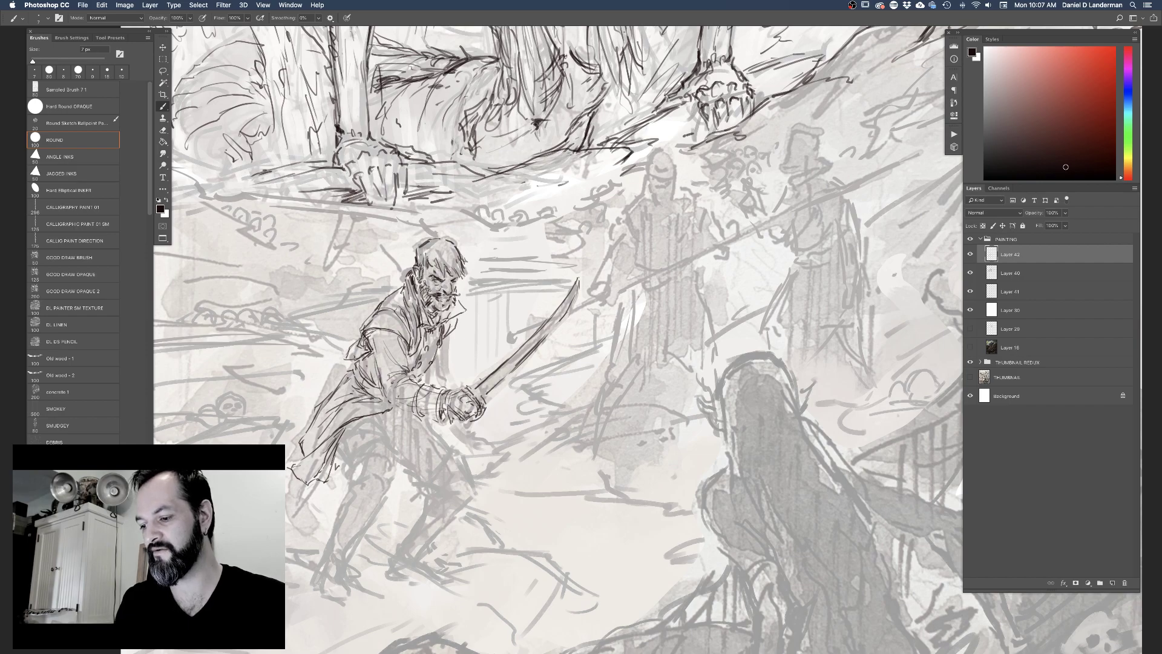
drag(351, 425, 369, 417)
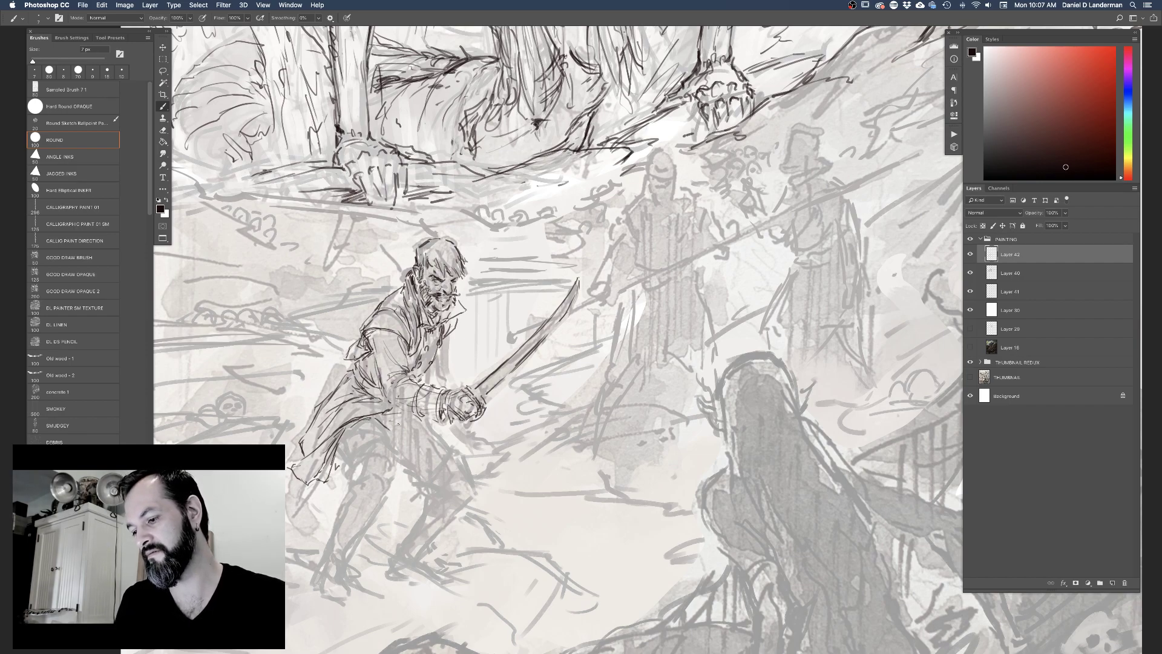
drag(397, 428, 428, 422)
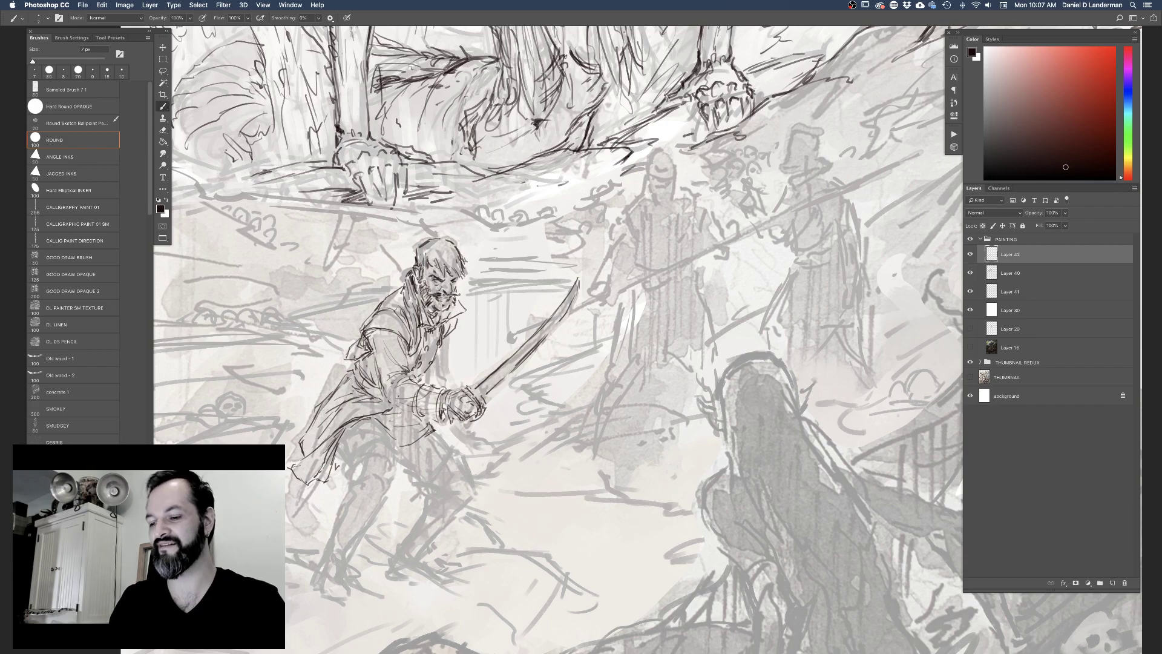
drag(344, 452, 339, 431)
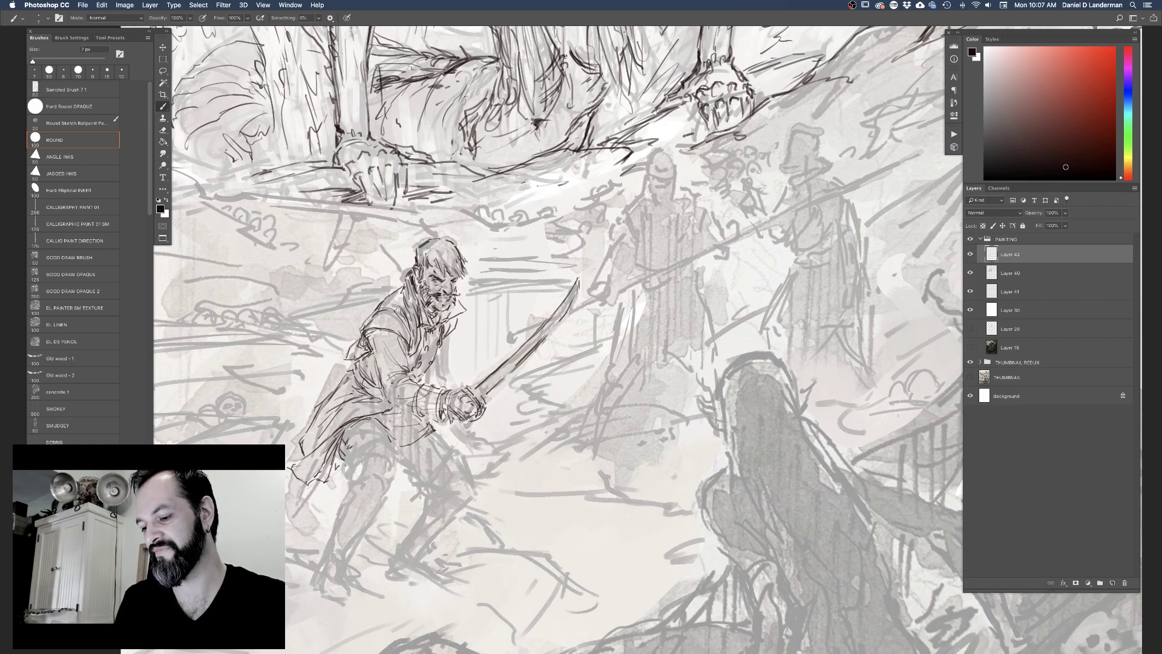
drag(350, 457, 380, 434)
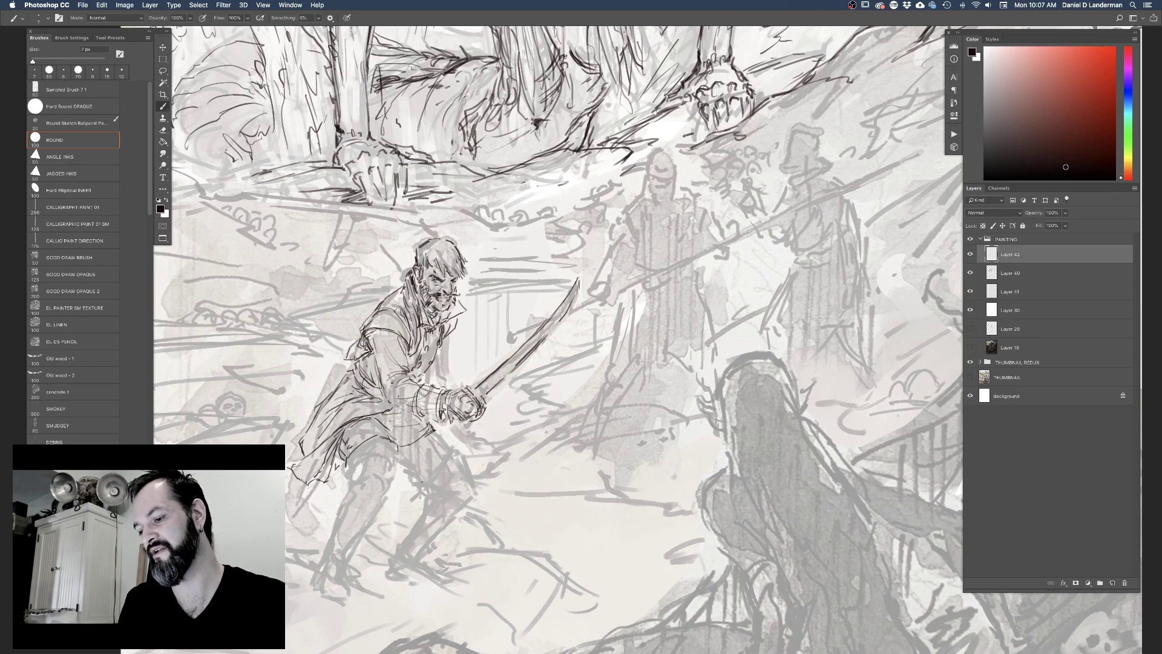
Erase a stray stroke near the leg and redraw the lower-leg lines with the brush
key(e)
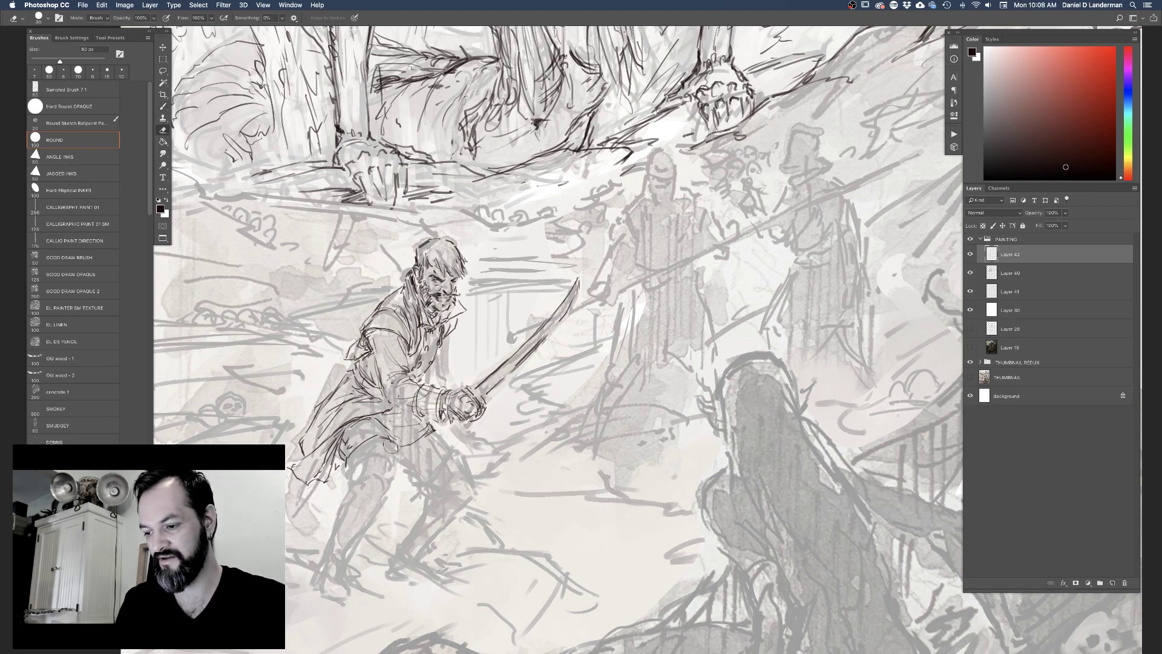
mouse_move(366, 445)
mouse_down()
mouse_move(349, 457)
mouse_move(356, 470)
mouse_up()
key(b)
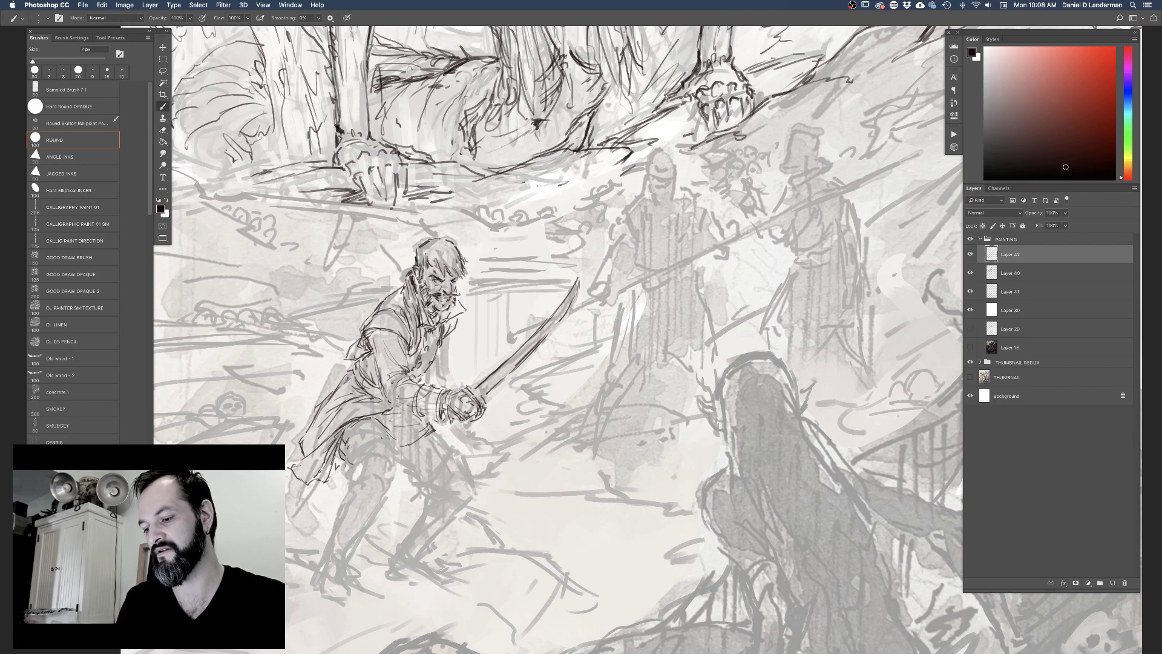
drag(390, 434, 391, 455)
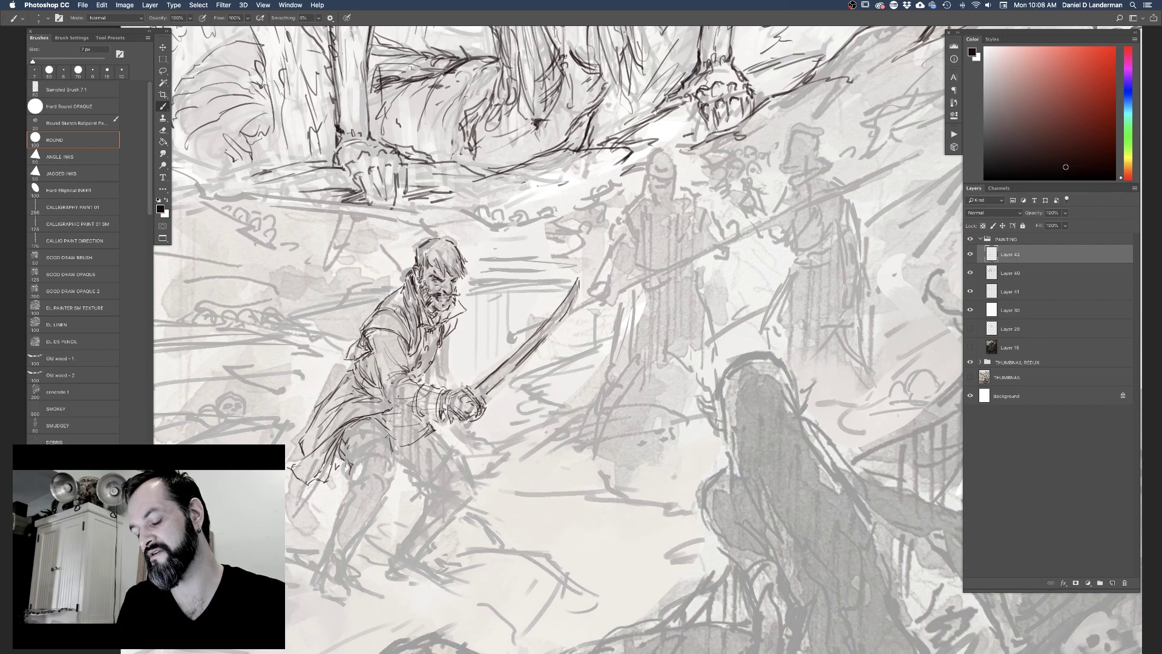
mouse_move(349, 460)
mouse_down()
mouse_move(351, 477)
mouse_move(358, 454)
mouse_up()
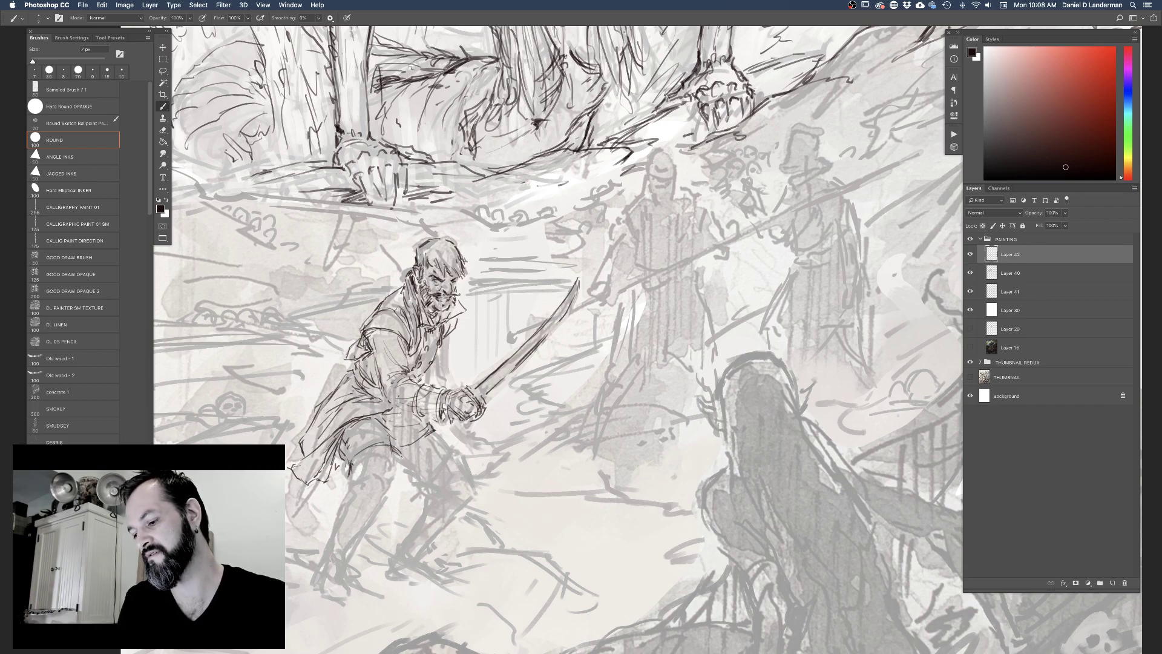
drag(361, 461, 354, 480)
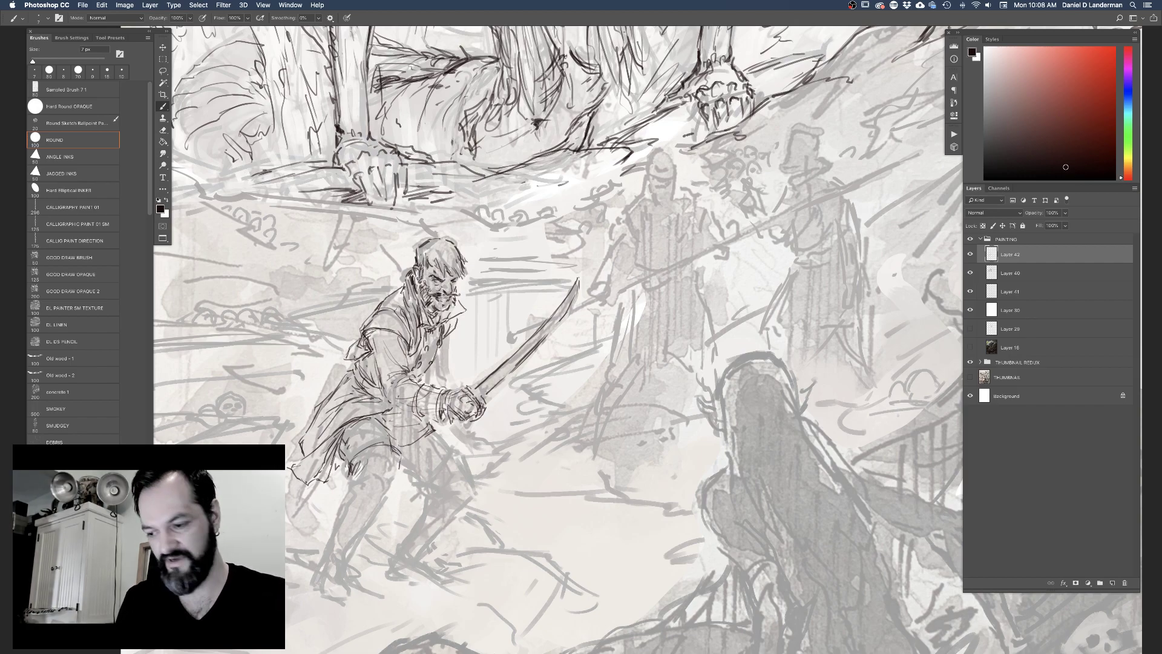
Add strokes between the legs and extend the line down the swordsman's lower leg
drag(394, 451, 397, 460)
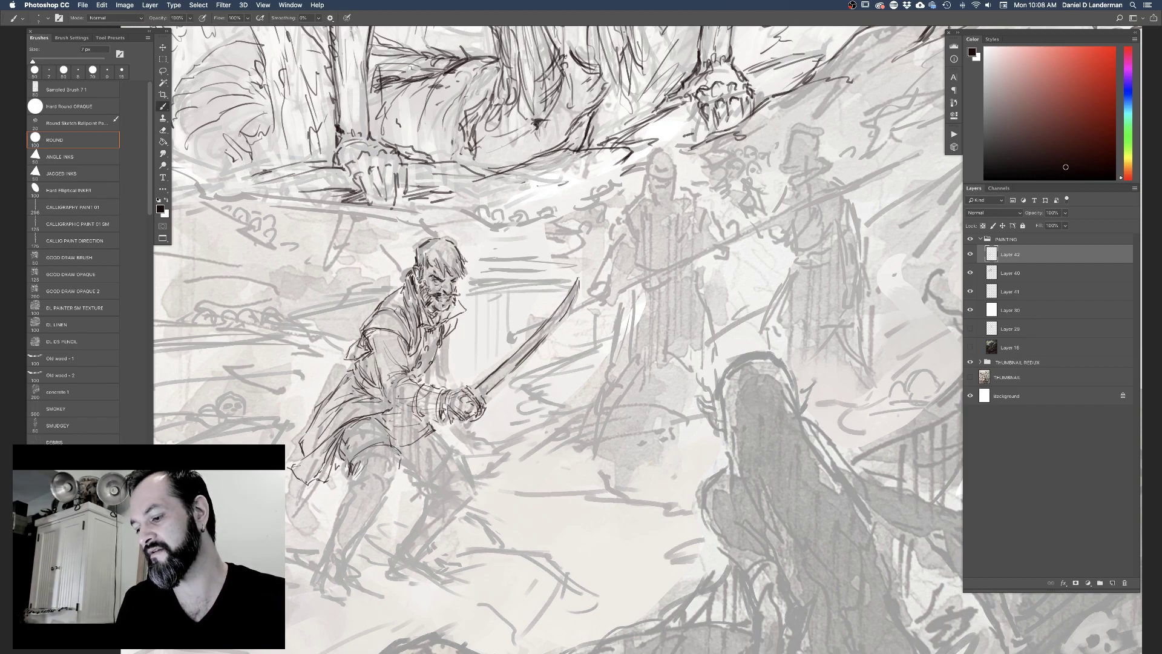
drag(380, 462, 395, 488)
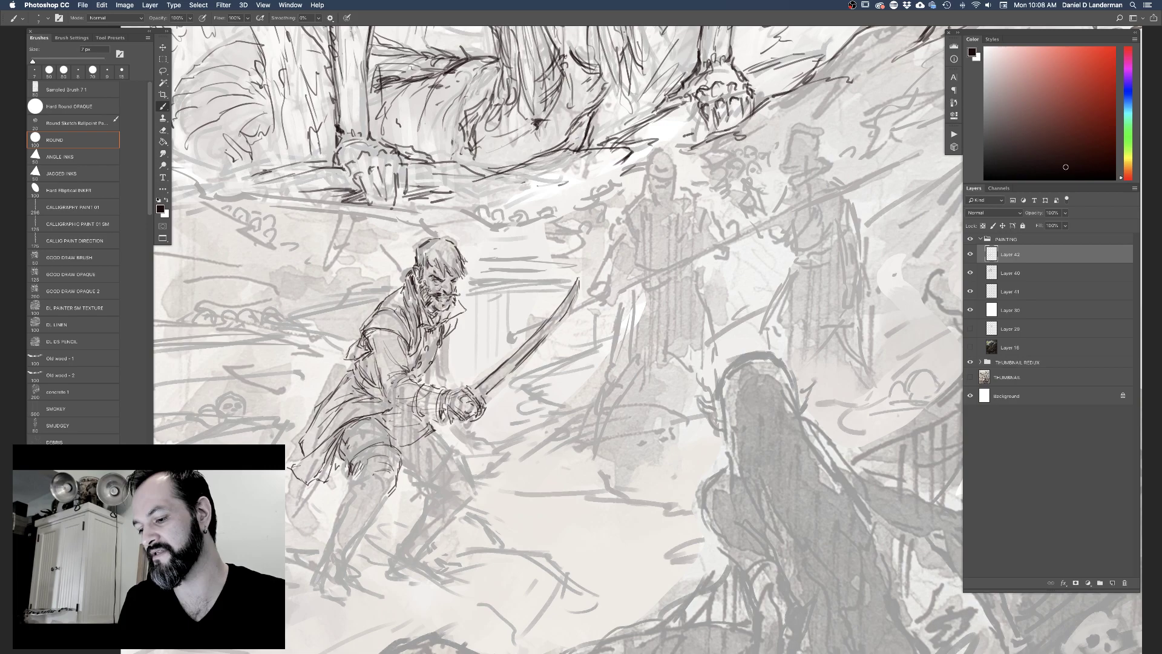
drag(350, 464, 351, 481)
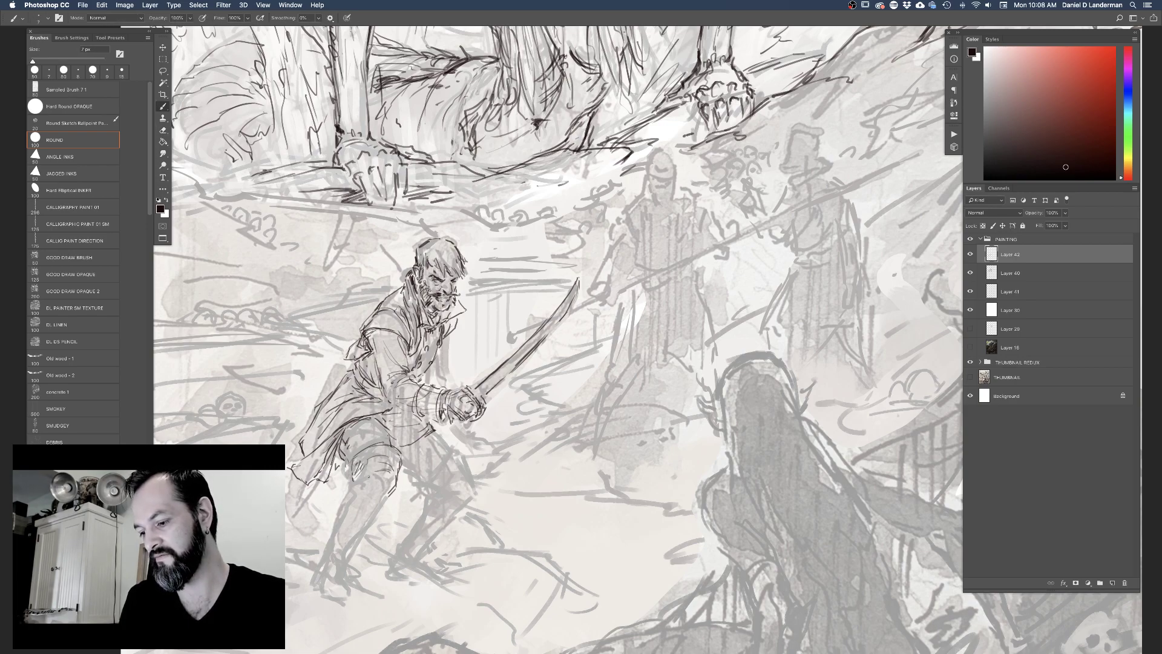
drag(367, 471, 332, 538)
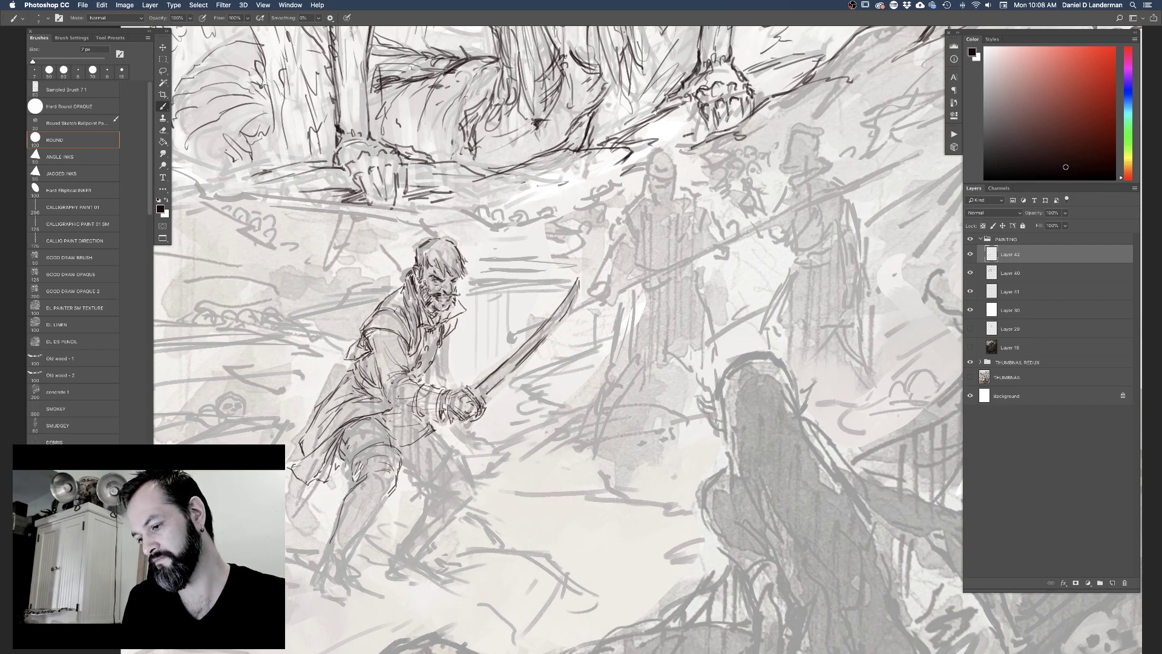
drag(359, 459, 348, 472)
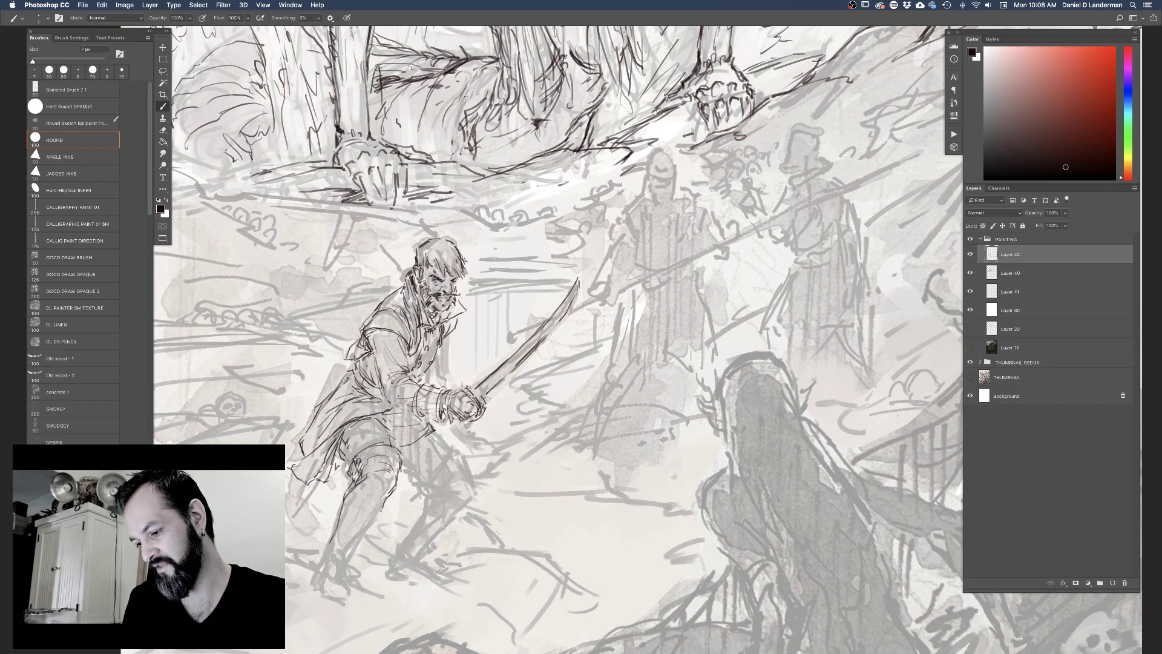
drag(340, 513, 329, 542)
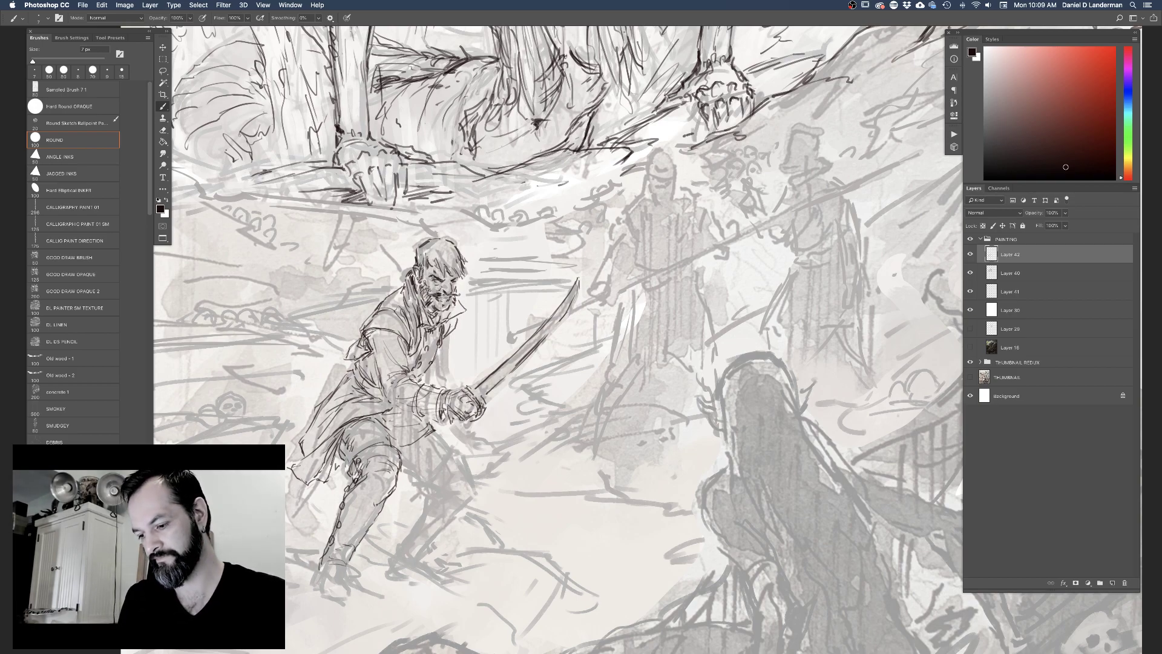
Ink detail lines on the swordsman's sword hand, arm and chest
scroll(557, 339, down, 3)
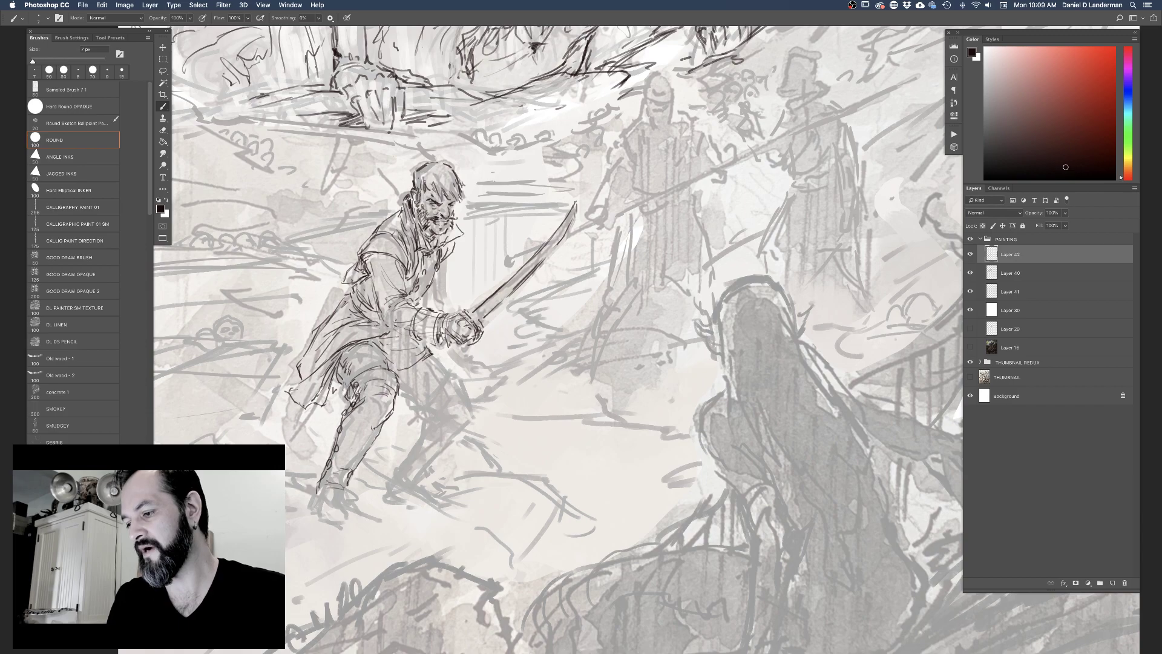
drag(440, 316, 447, 347)
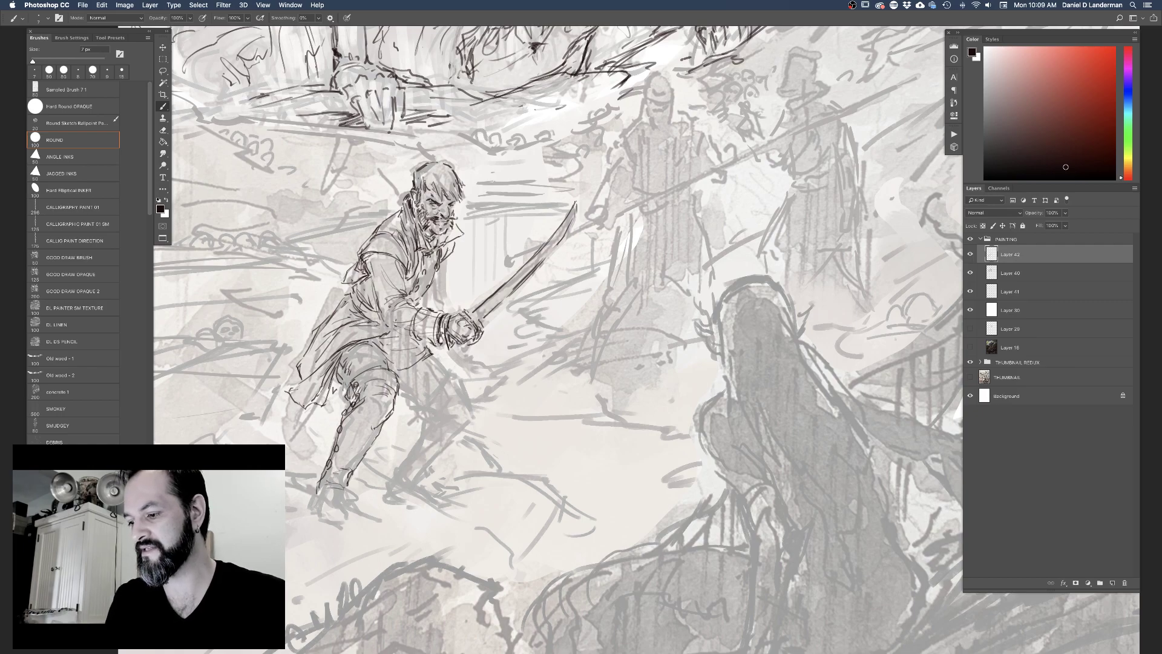
drag(411, 306, 422, 326)
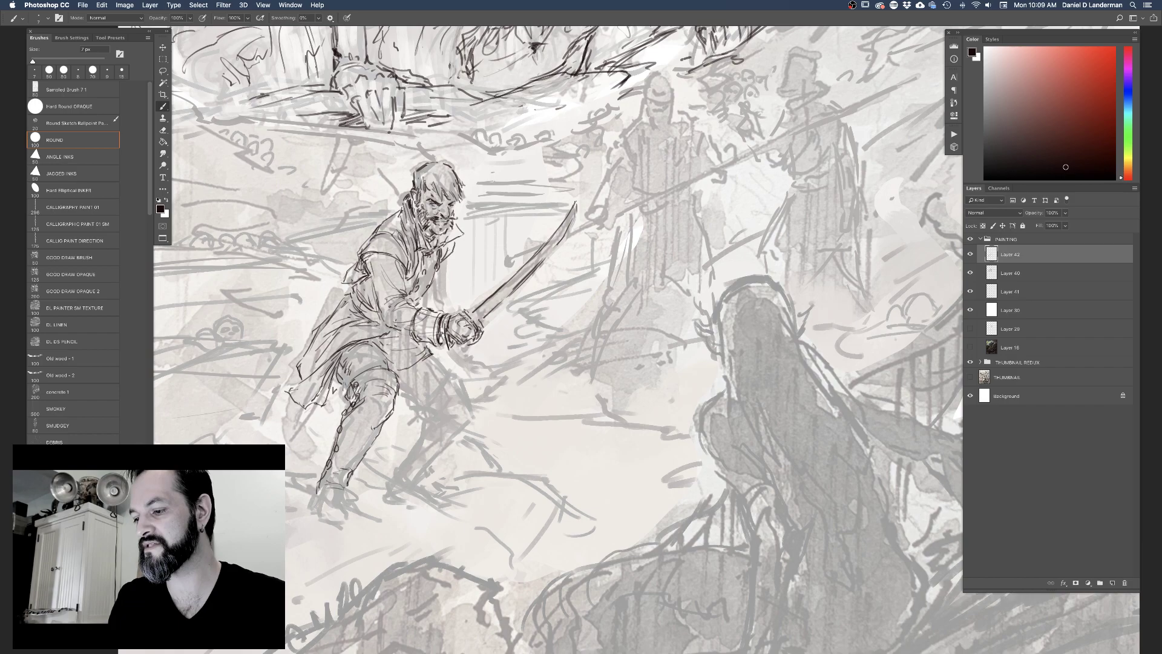
mouse_move(391, 256)
mouse_down()
mouse_move(400, 292)
mouse_move(372, 275)
mouse_up()
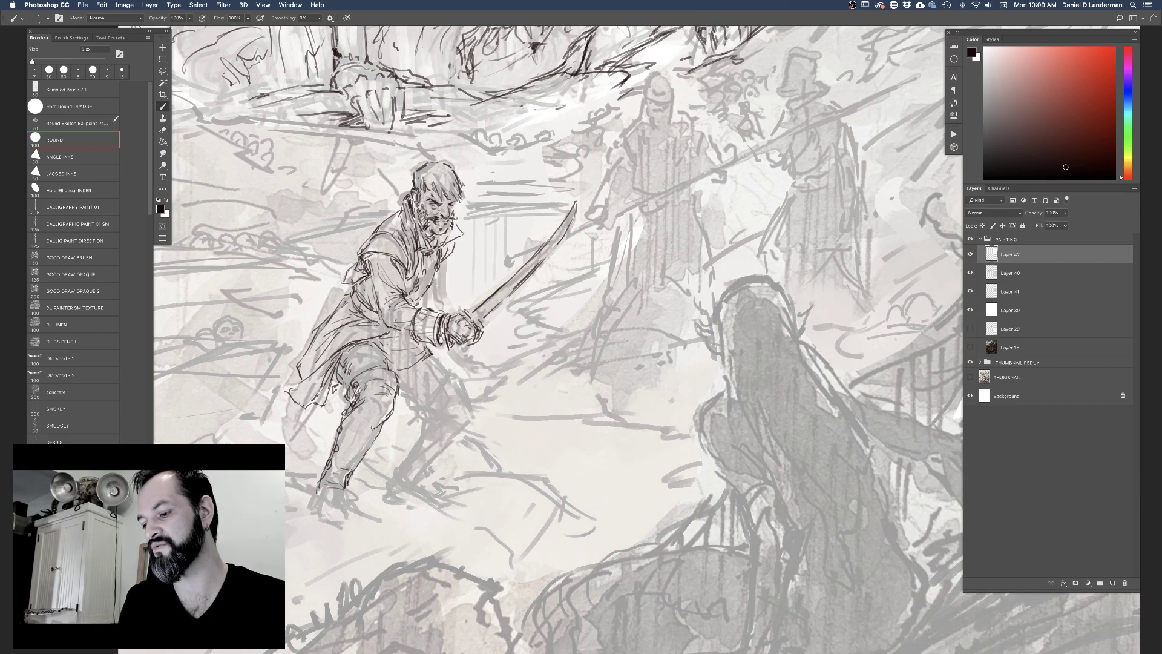
Raise the brush to 7 px and draw the leg down to an outlined foot
mouse_move(359, 436)
mouse_down()
mouse_move(374, 463)
mouse_move(360, 465)
mouse_move(374, 445)
mouse_move(369, 457)
mouse_up()
key(bracketright)
key(bracketright)
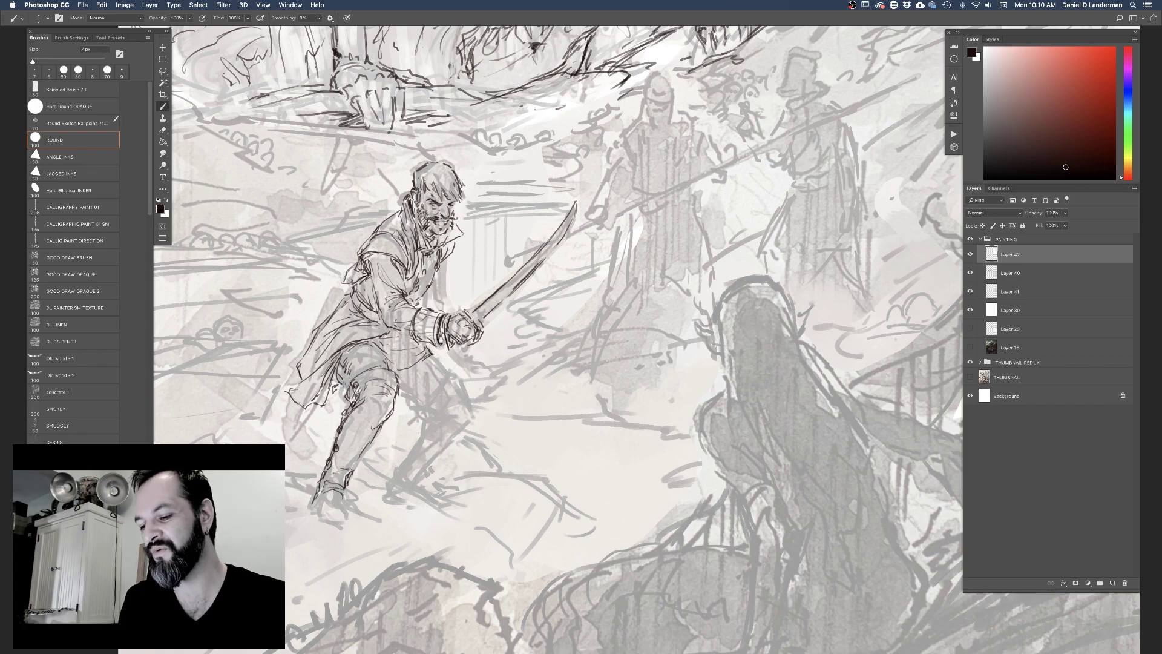
drag(344, 494, 350, 514)
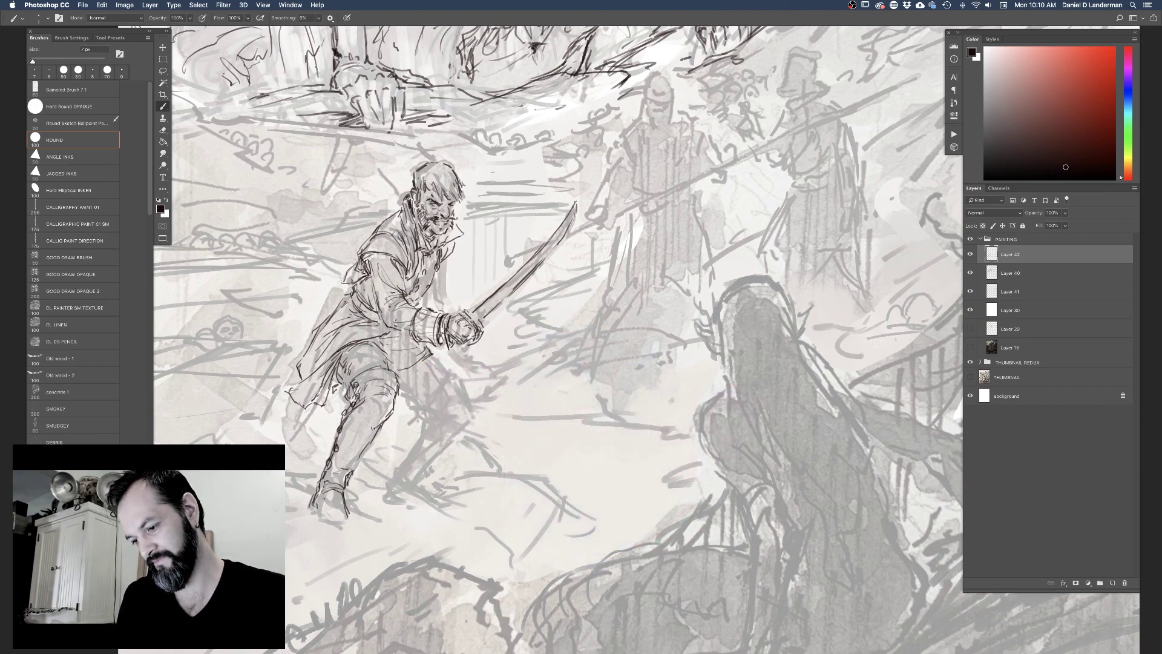
drag(343, 510, 354, 519)
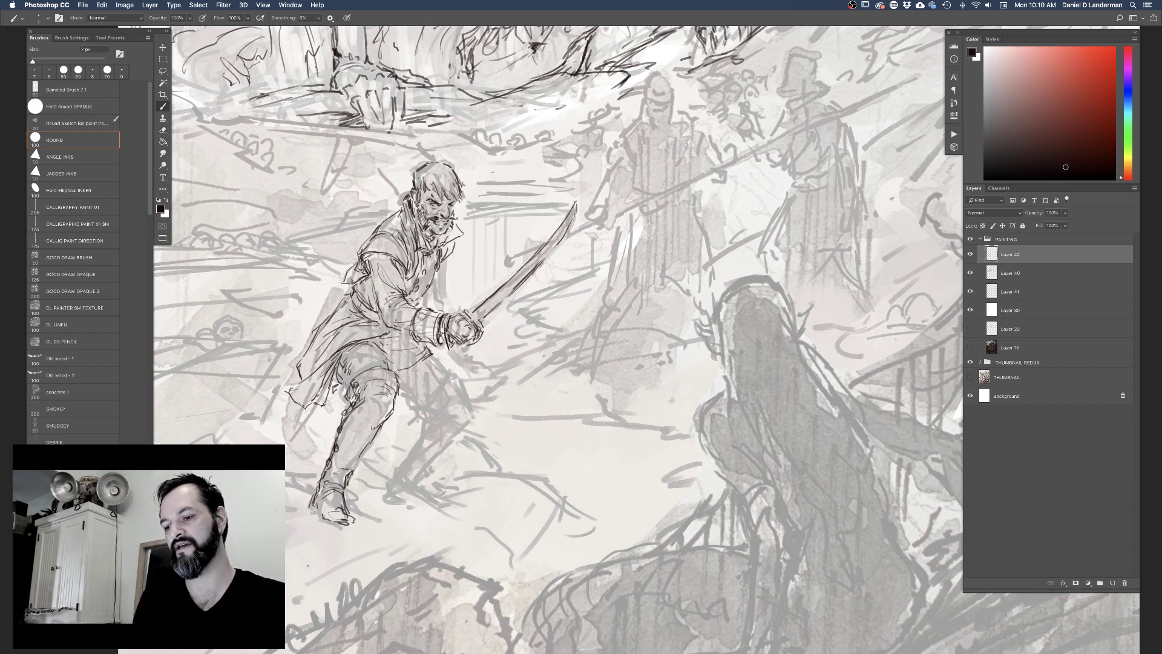
Erase the rough foot lines and redraw the pirate's lower boot with dark strokes
key(e)
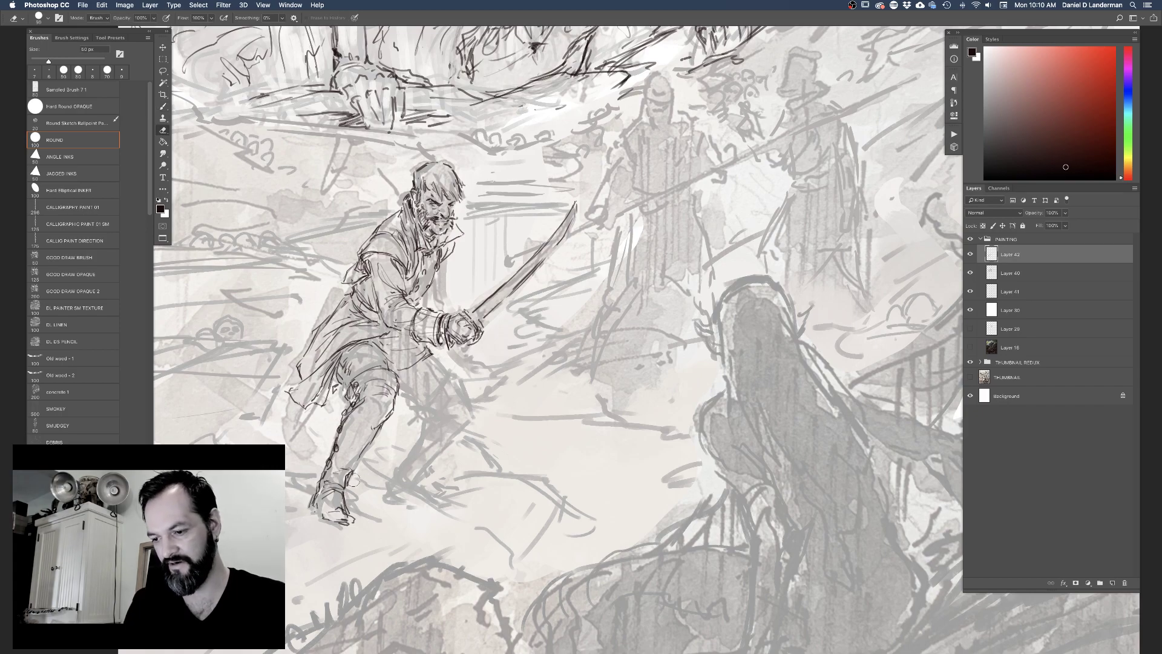
mouse_move(351, 456)
mouse_down()
mouse_move(359, 465)
mouse_move(316, 495)
mouse_move(348, 481)
mouse_move(336, 515)
mouse_move(346, 517)
mouse_move(330, 522)
mouse_up()
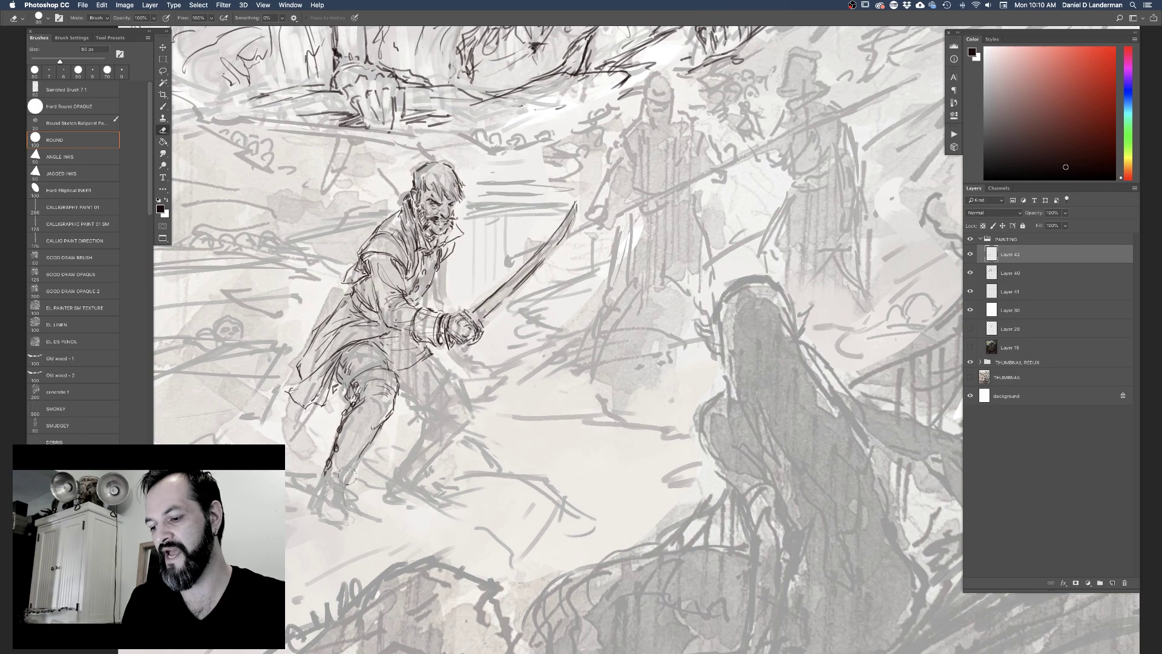
key(b)
mouse_move(348, 464)
mouse_down()
mouse_move(356, 477)
mouse_move(316, 482)
mouse_up()
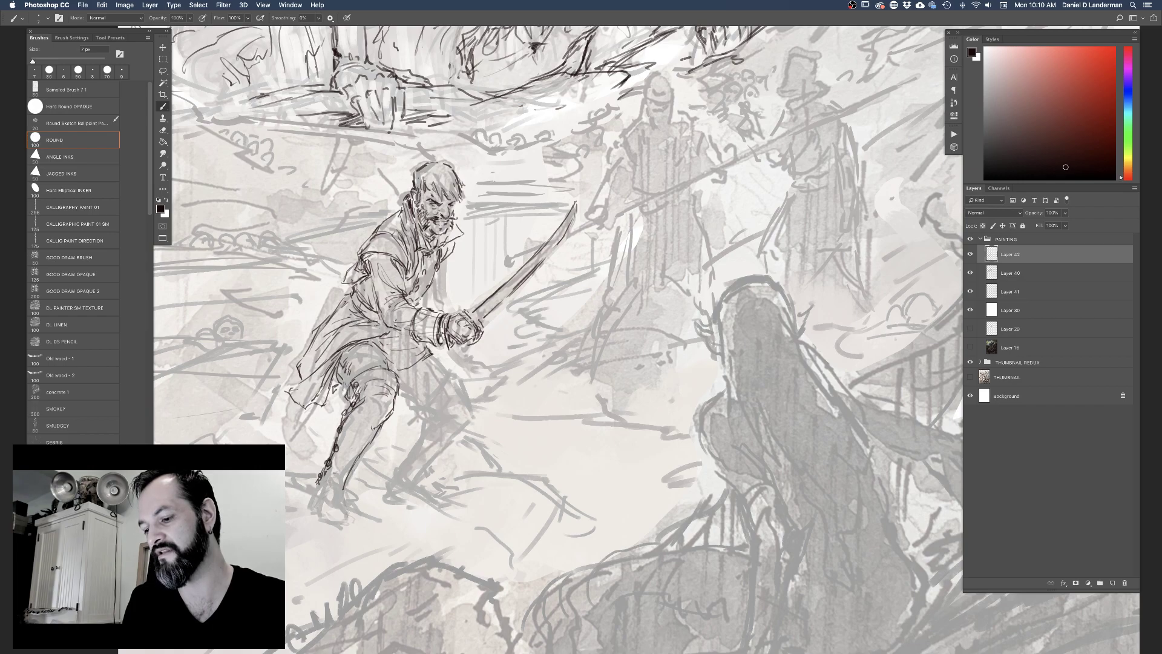
drag(326, 475, 321, 489)
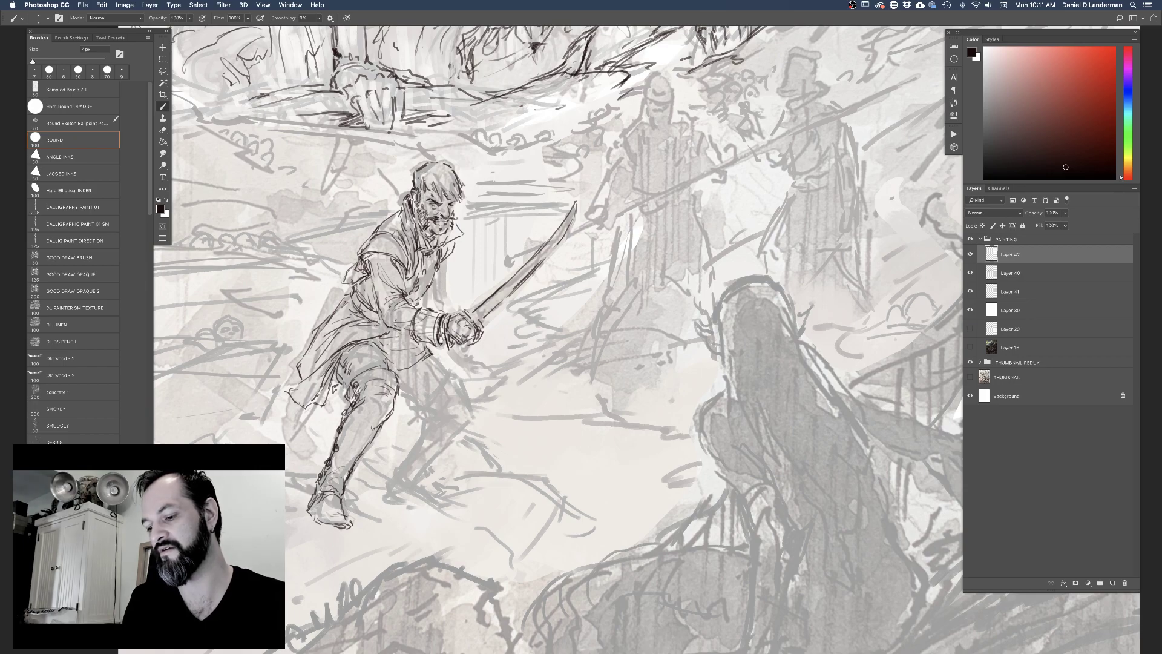
key(bracketleft)
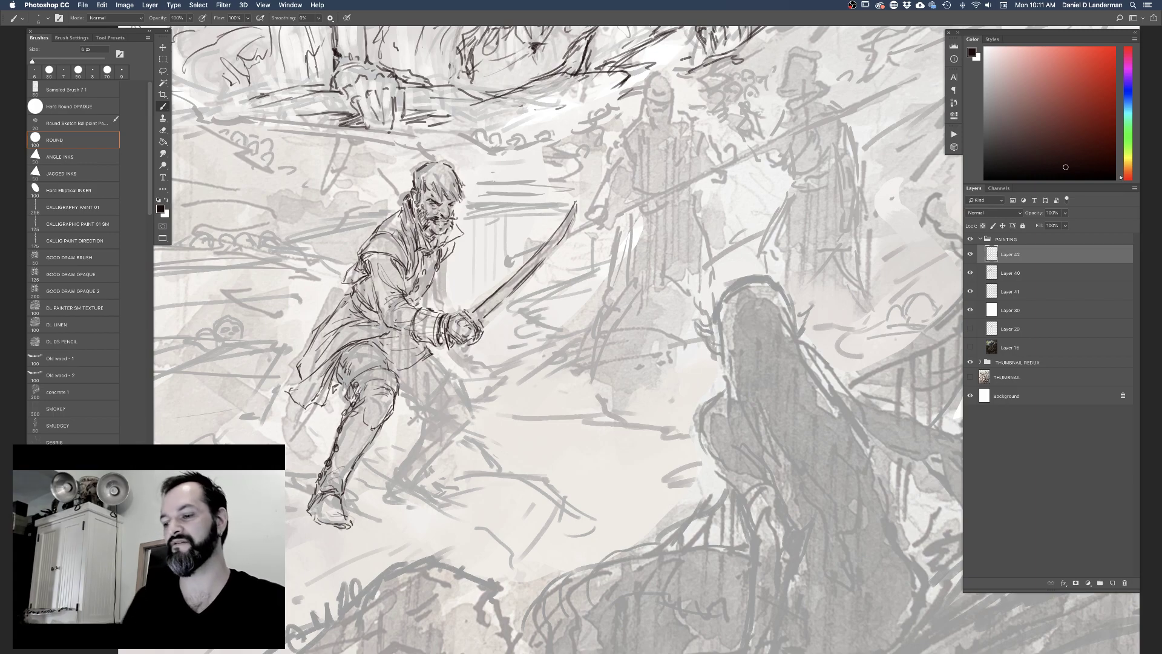
Ink refined contours on the pirate's knee and both legs down to the boot, plus coat marks
drag(401, 364, 415, 379)
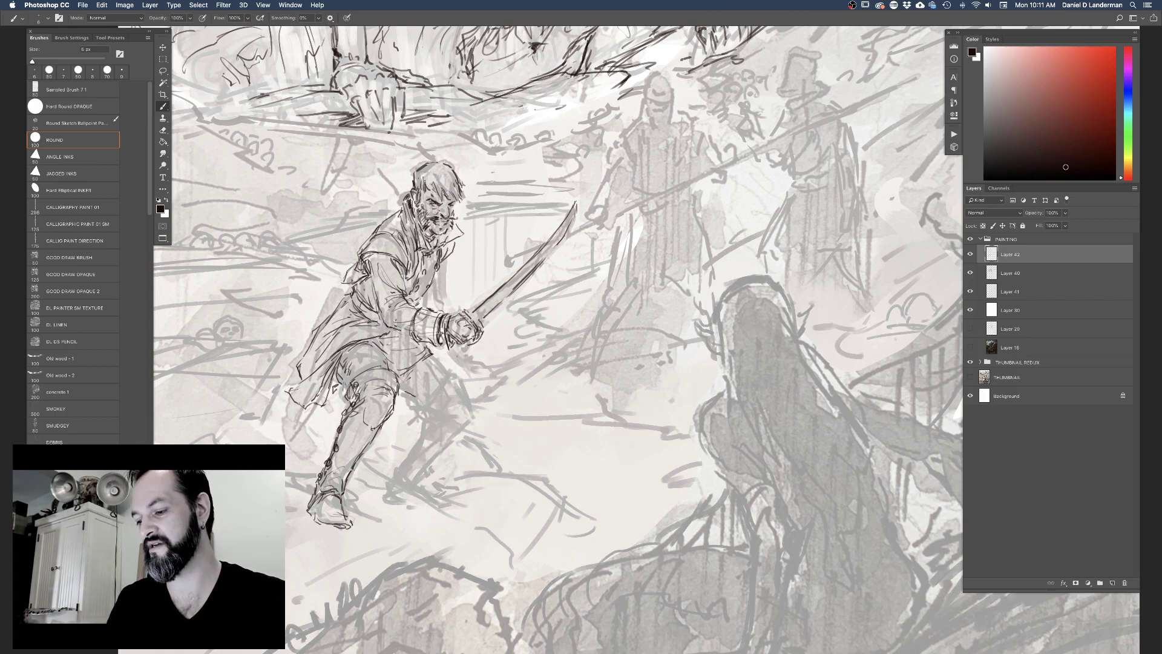
drag(435, 371, 450, 357)
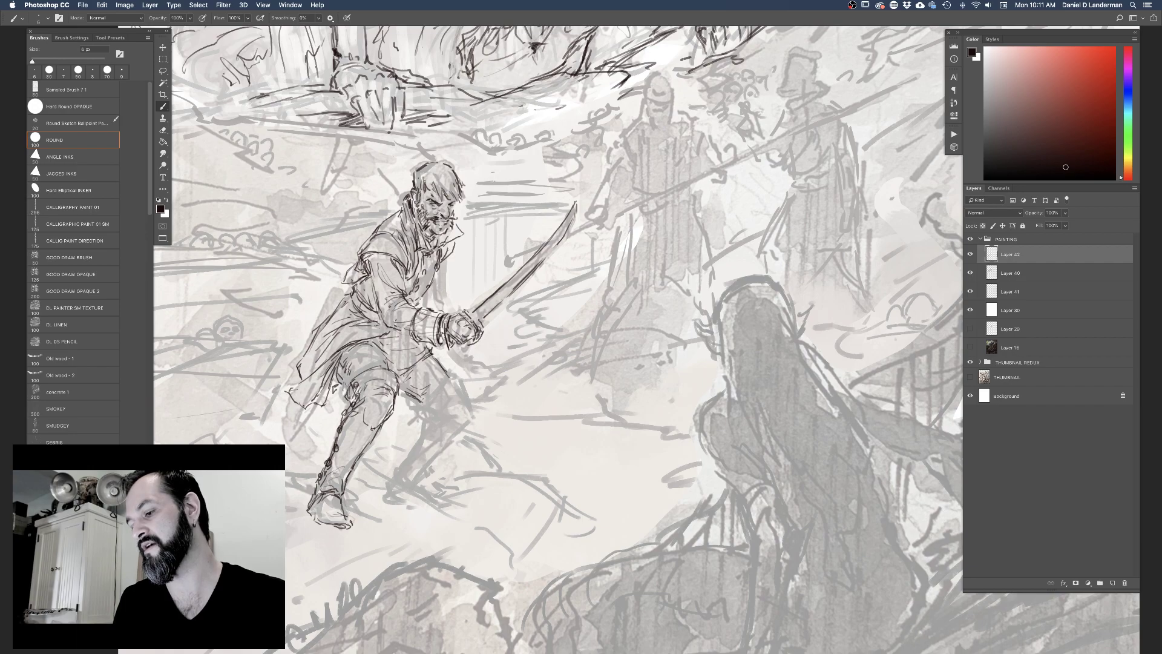
drag(430, 400, 451, 377)
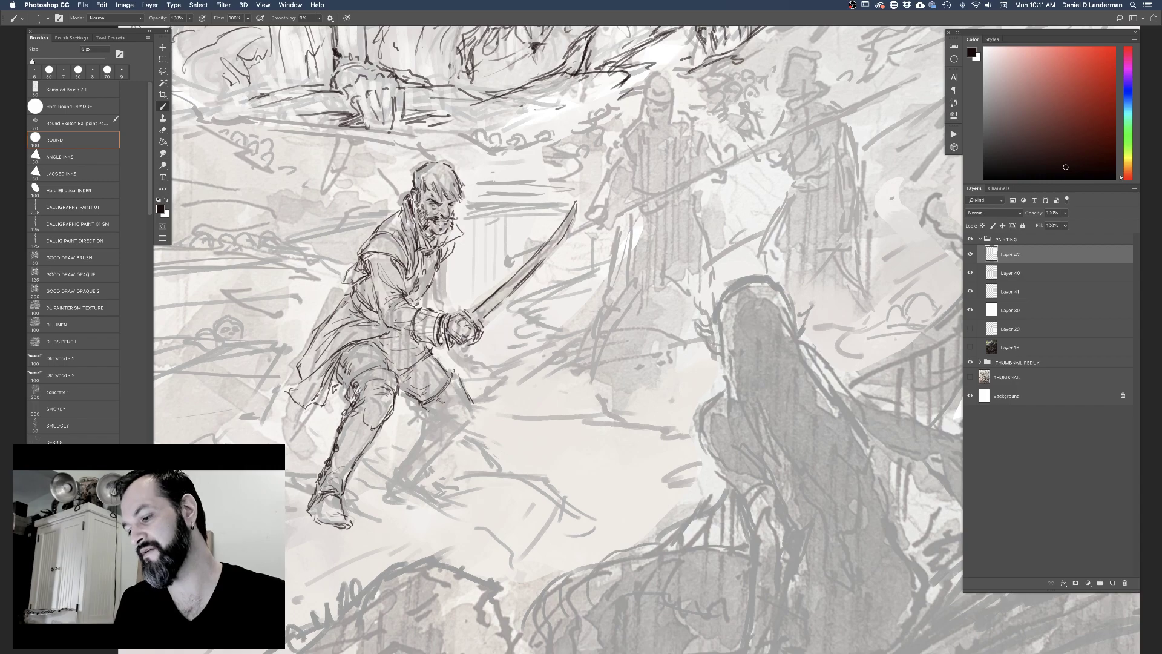
mouse_move(432, 403)
mouse_down()
mouse_move(473, 421)
mouse_move(427, 423)
mouse_up()
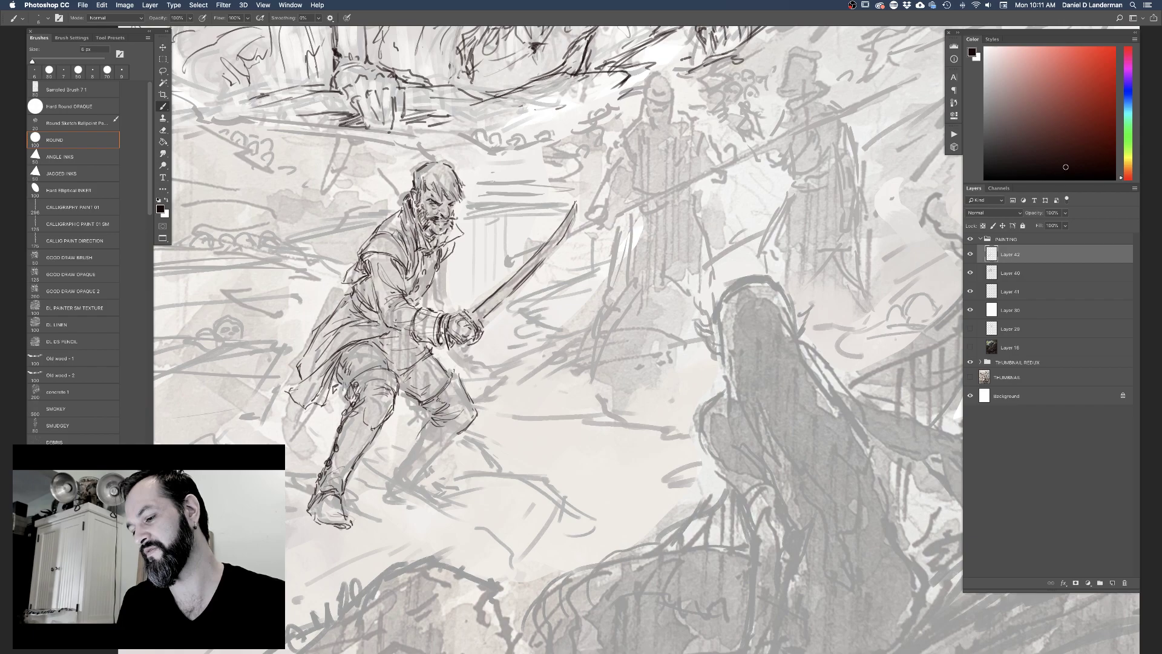
drag(399, 467, 429, 418)
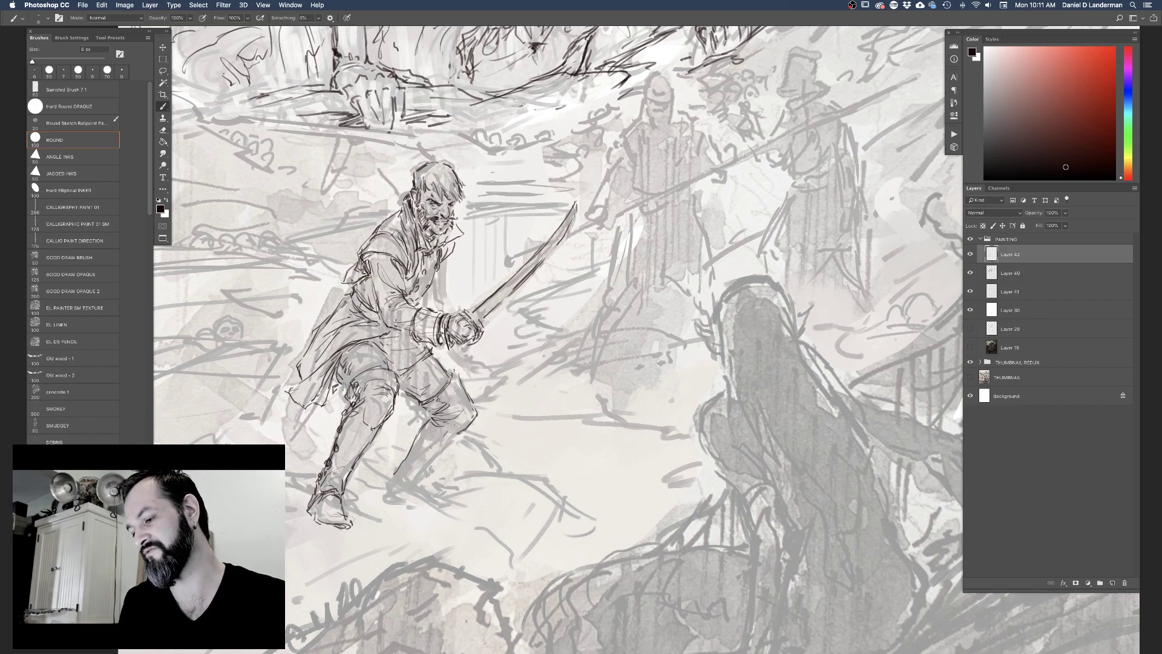
drag(416, 433, 430, 420)
mouse_move(402, 458)
mouse_down()
mouse_move(414, 439)
mouse_move(447, 446)
mouse_up()
drag(415, 486, 424, 473)
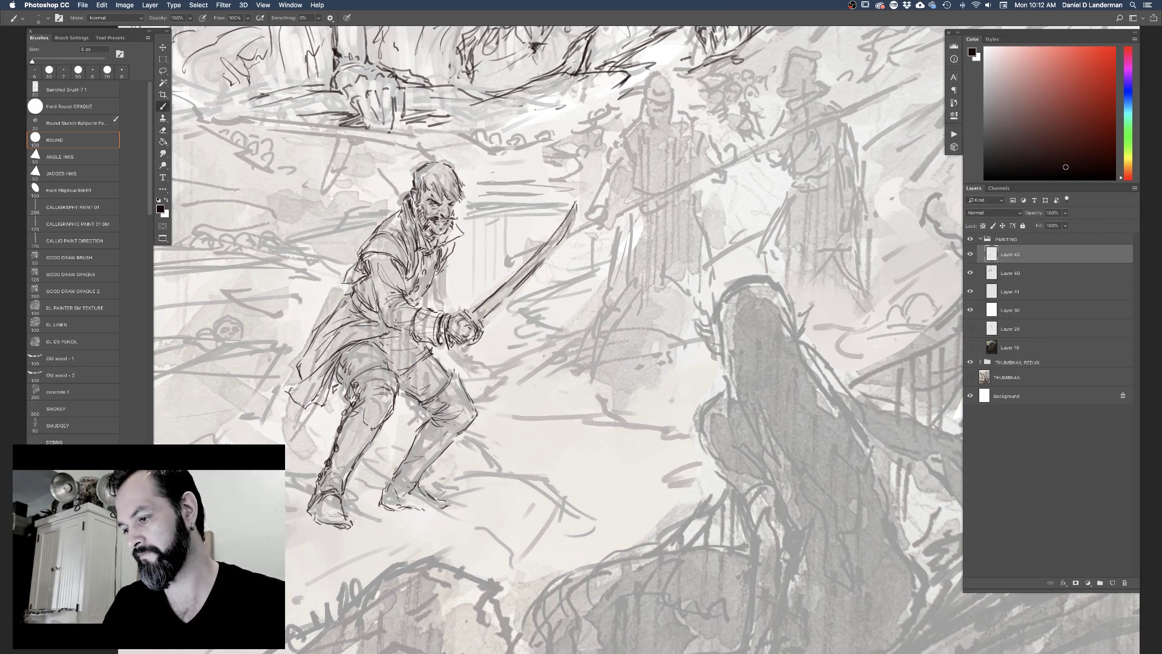
drag(444, 288, 433, 301)
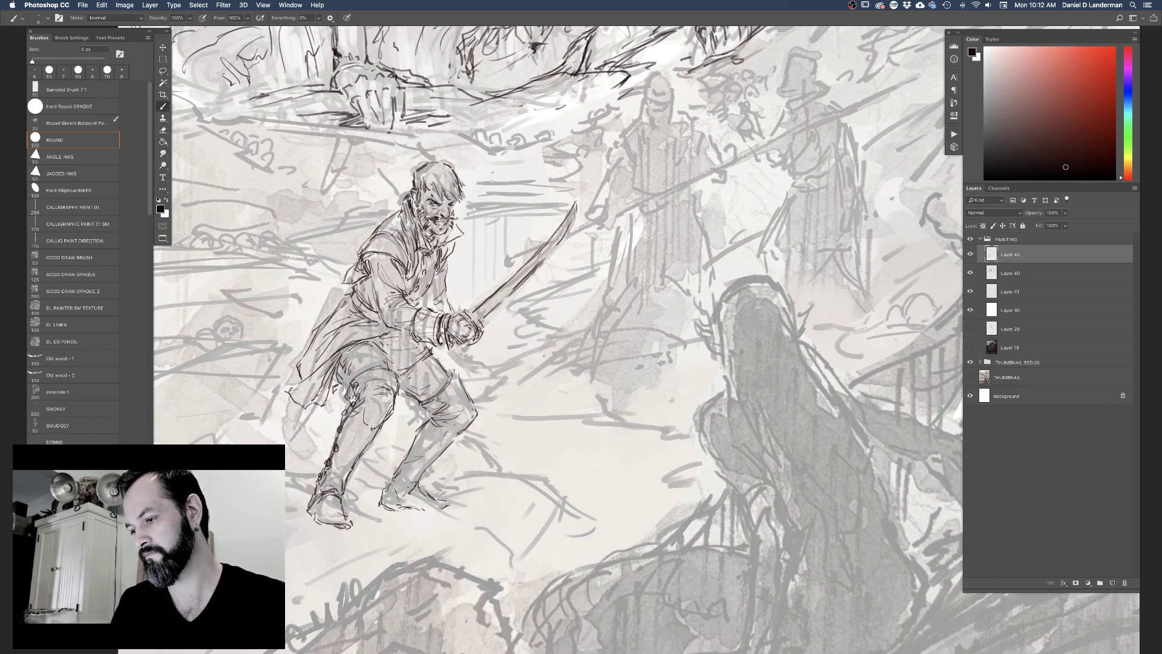
drag(467, 348, 454, 360)
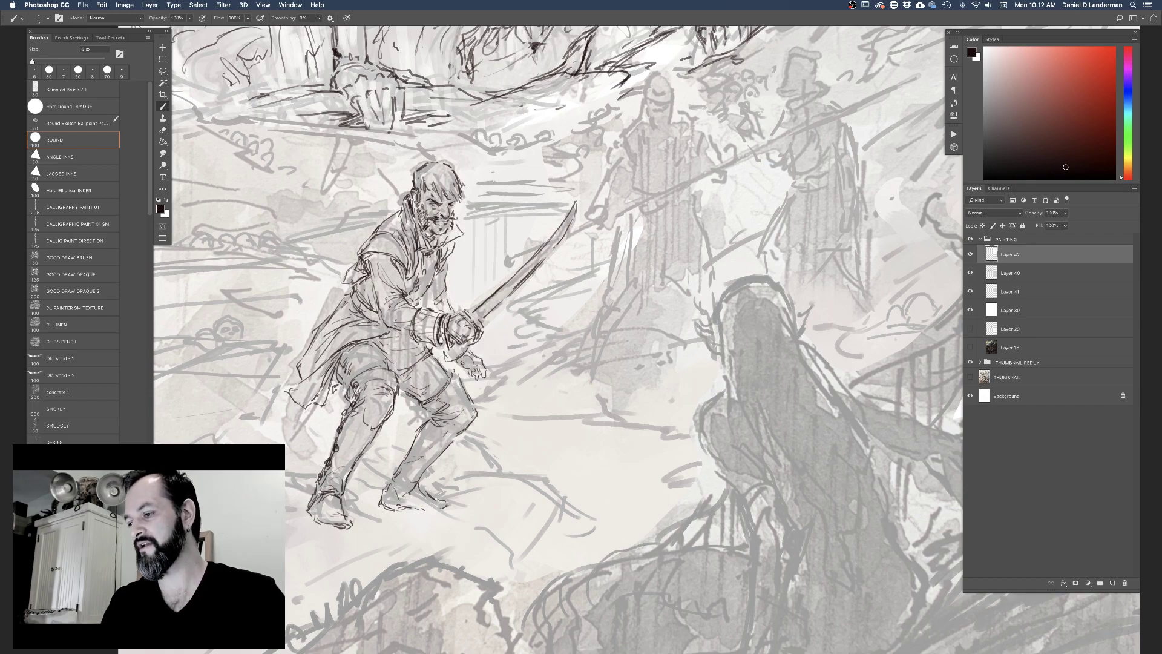
Create a new layer above Layer 40 and zoom in on the middle figures
click(993, 273)
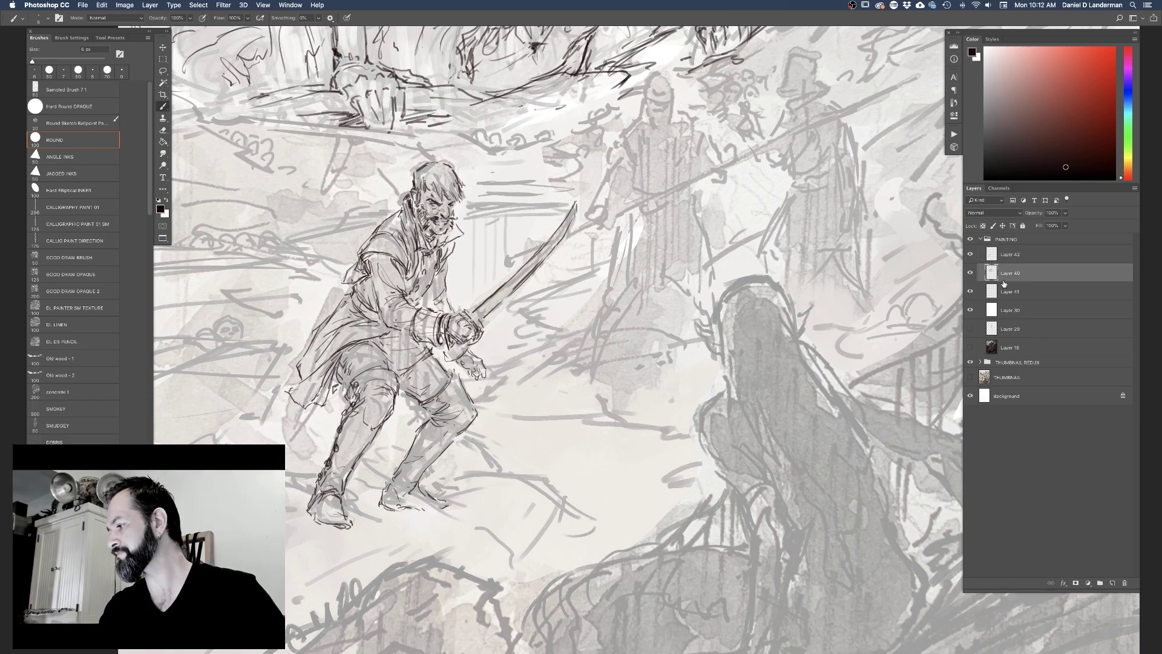
click(1111, 582)
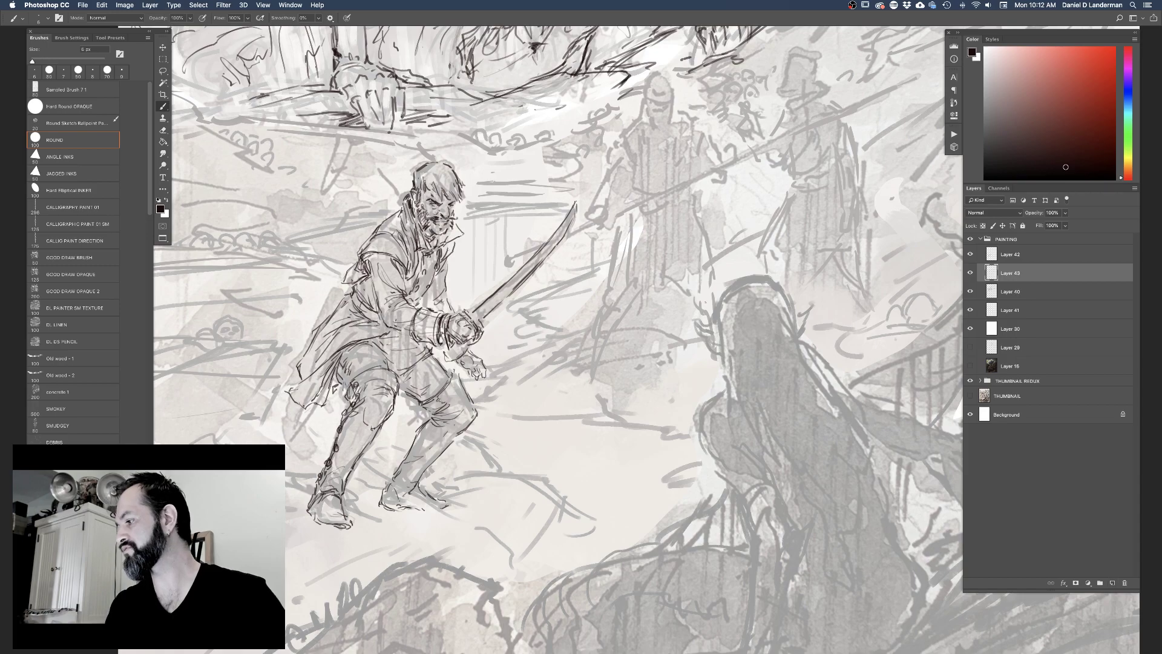
scroll(724, 267, up, 5)
drag(724, 267, 593, 343)
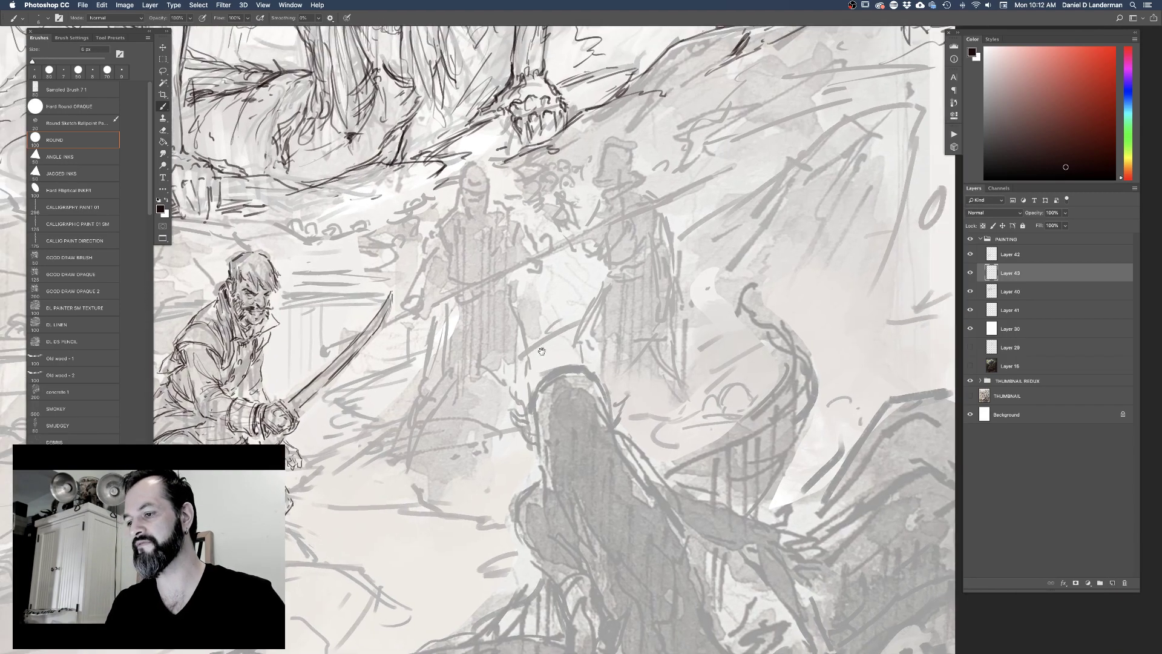
Pan the view toward the spear-armed figures and reselect Layer 42 for drawing
scroll(593, 343, up, 3)
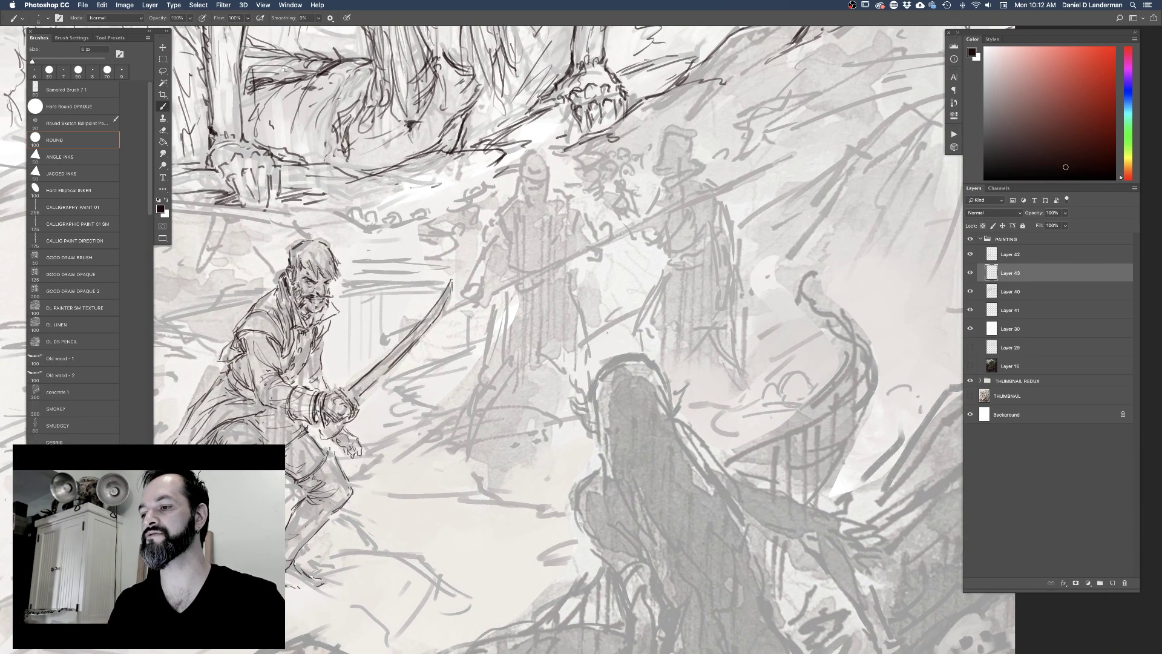
scroll(607, 334, down, 3)
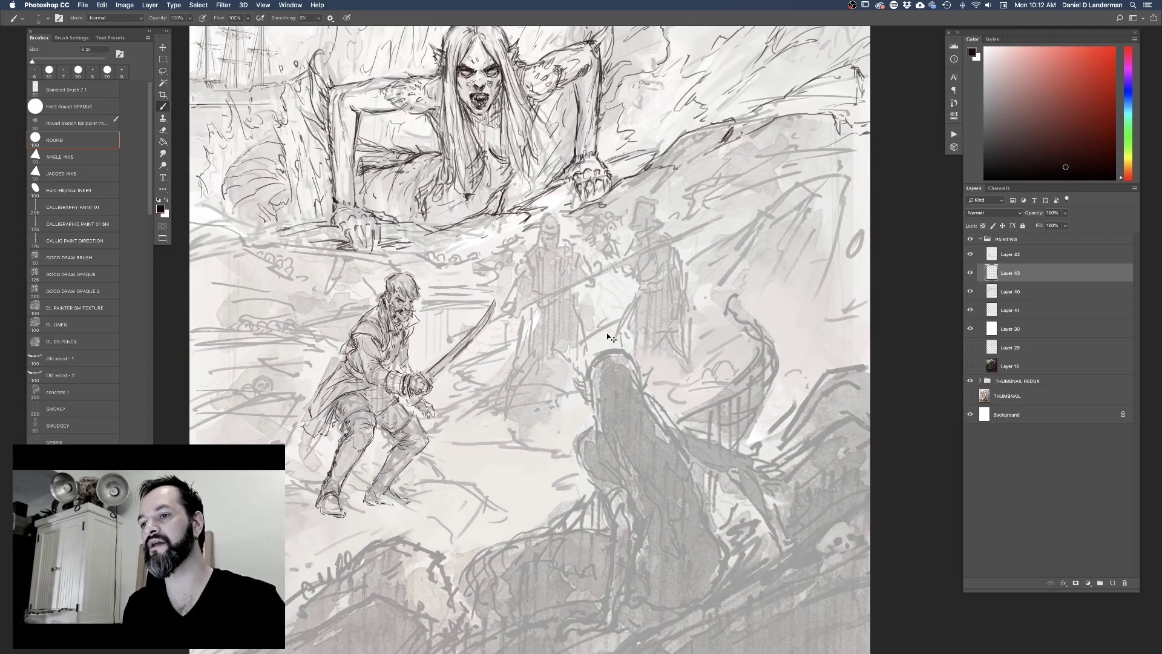
scroll(611, 337, up, 3)
scroll(611, 338, down, 3)
scroll(611, 338, up, 3)
drag(586, 274, 576, 321)
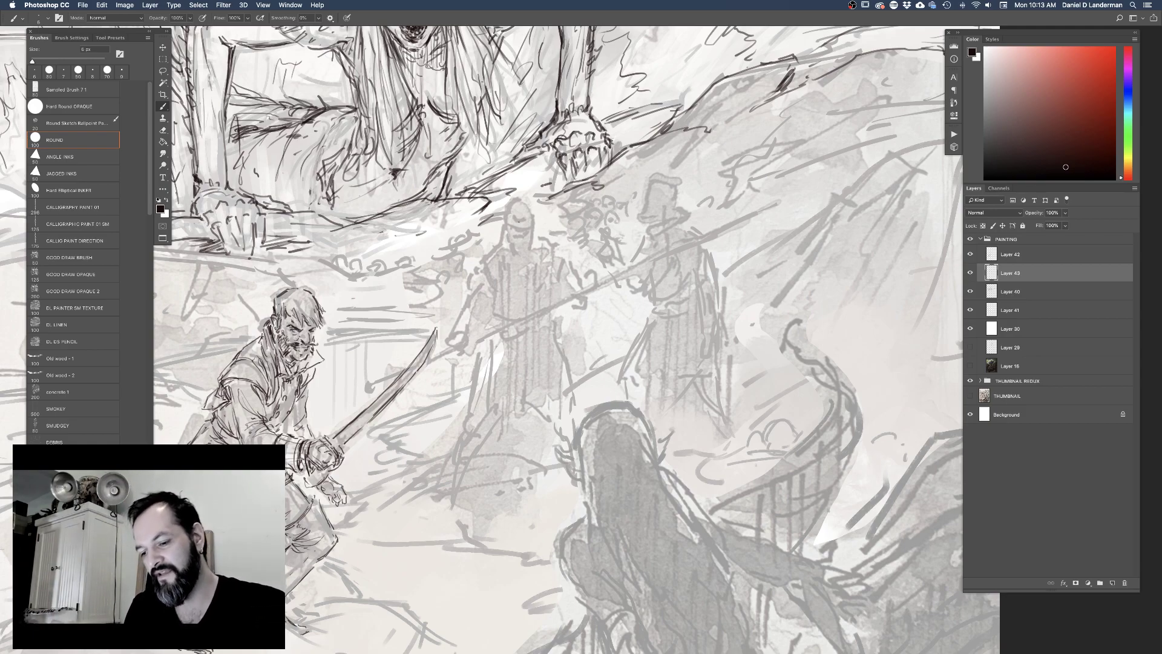
click(993, 254)
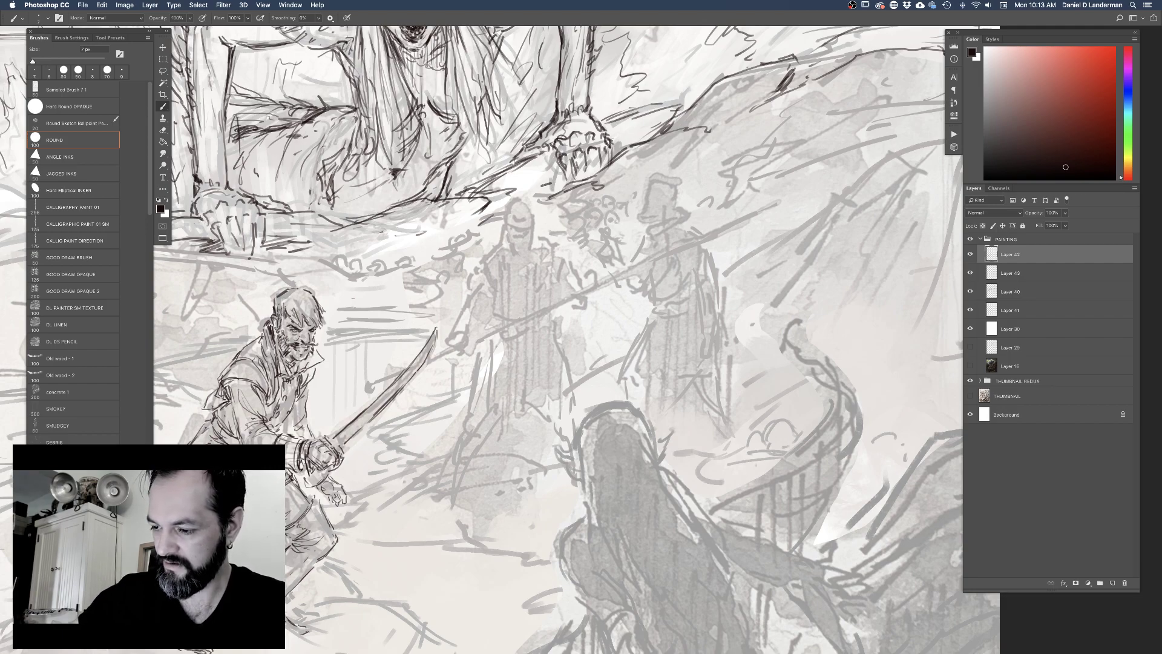
Enlarge the brush to 8 px and scroll the canvas down and left
key(bracketright)
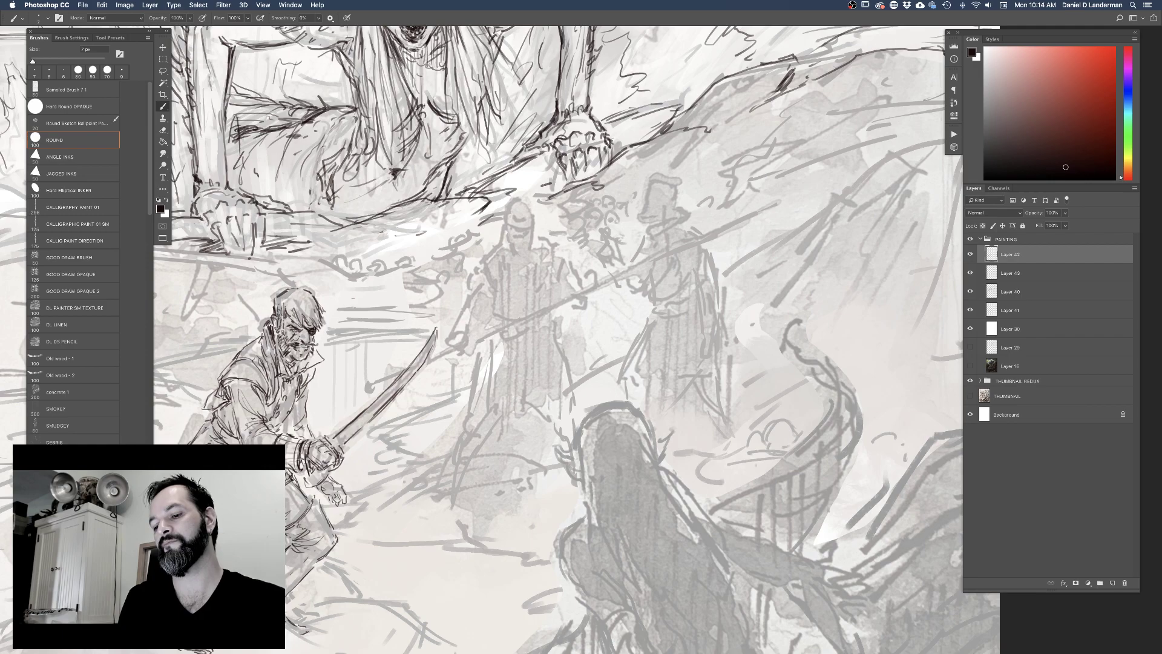
scroll(527, 339, down, 3)
scroll(527, 339, left, 3)
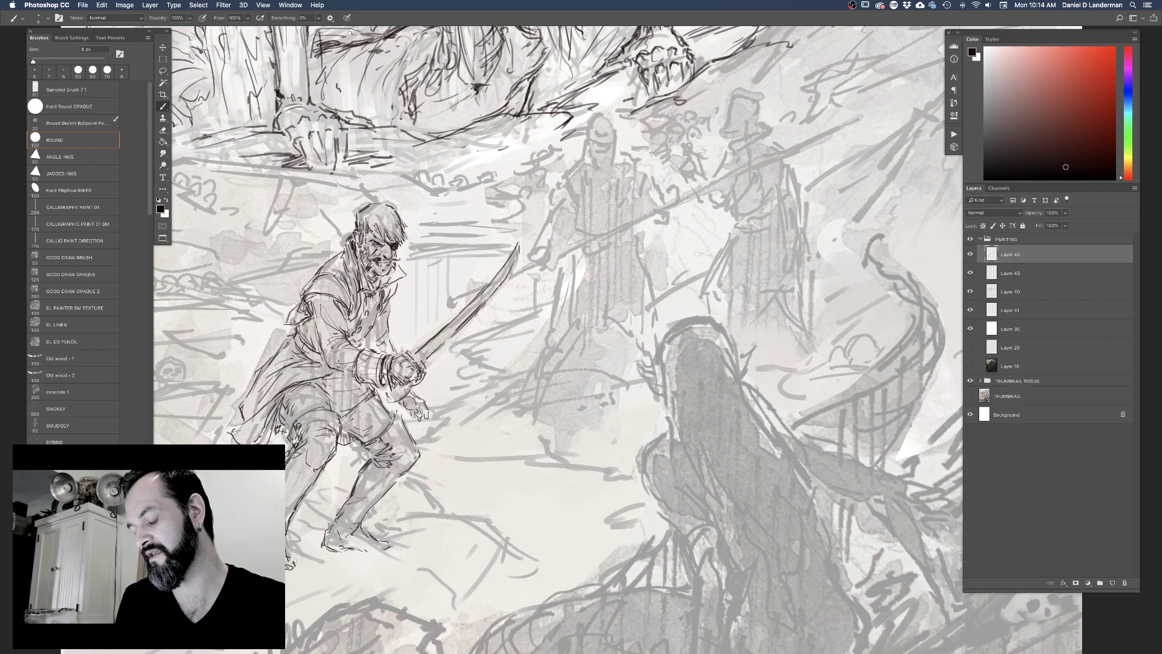
Add two refining strokes to the pirate's lower leg and boot, then target Layer 43
drag(379, 479, 391, 490)
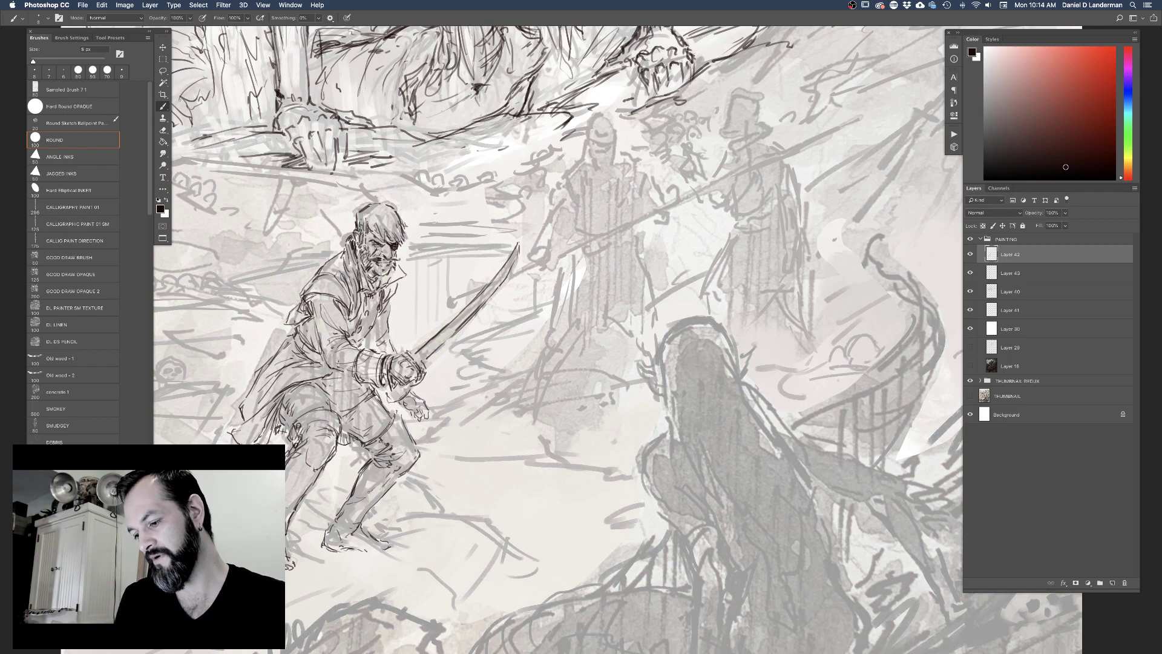
drag(380, 475, 368, 493)
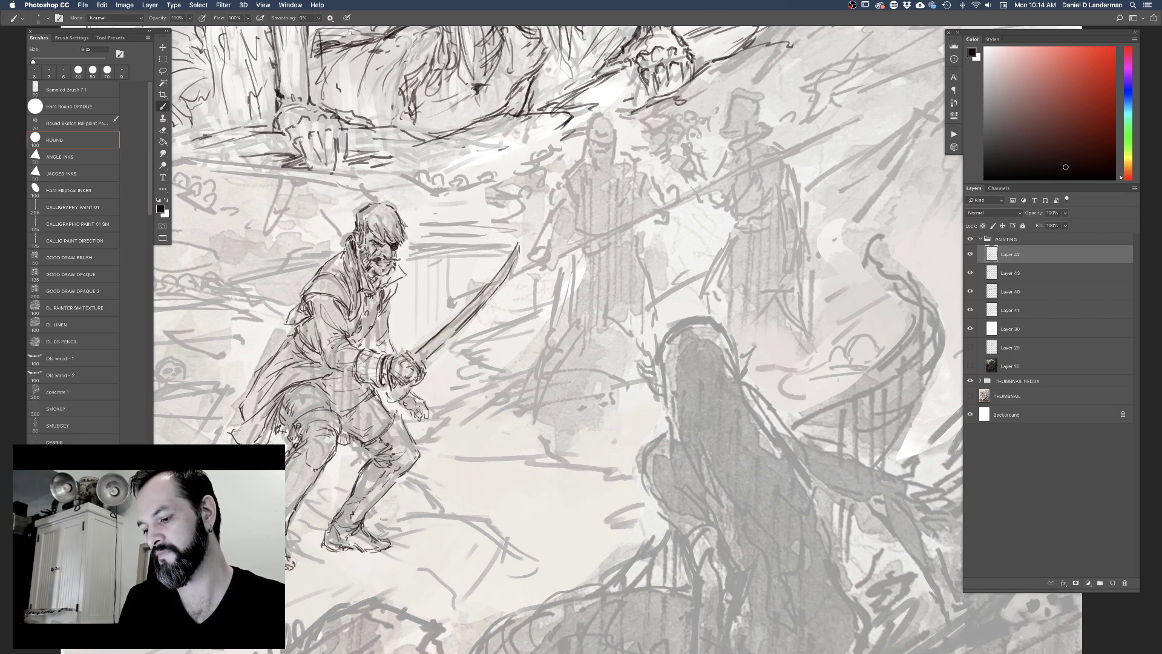
key(e)
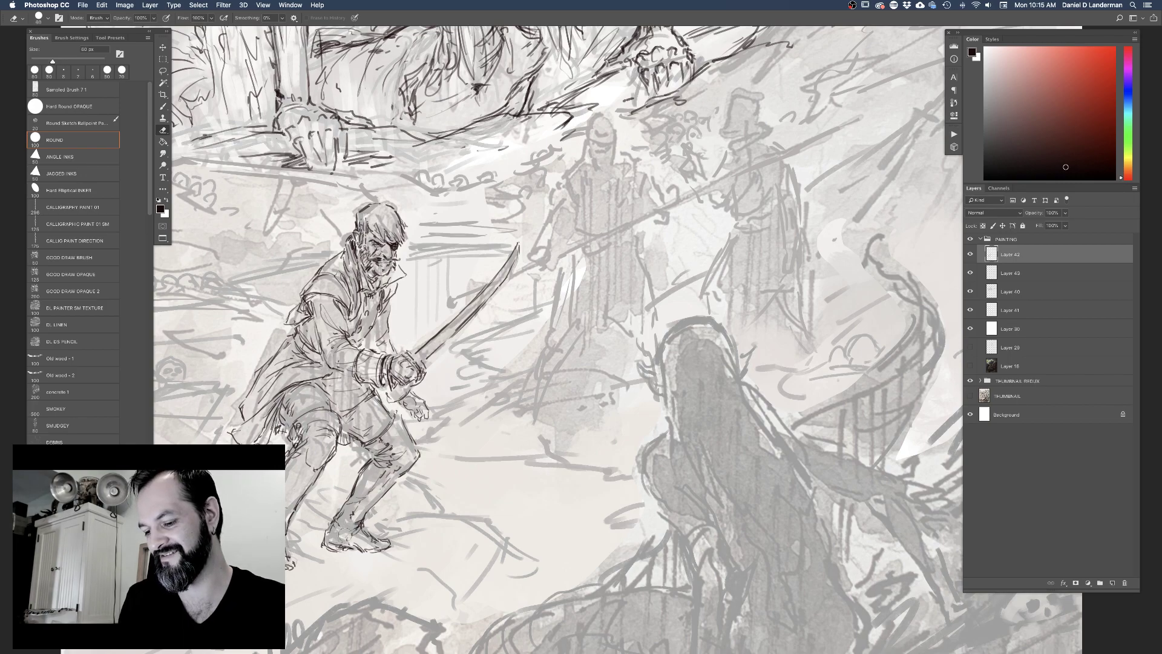
key(b)
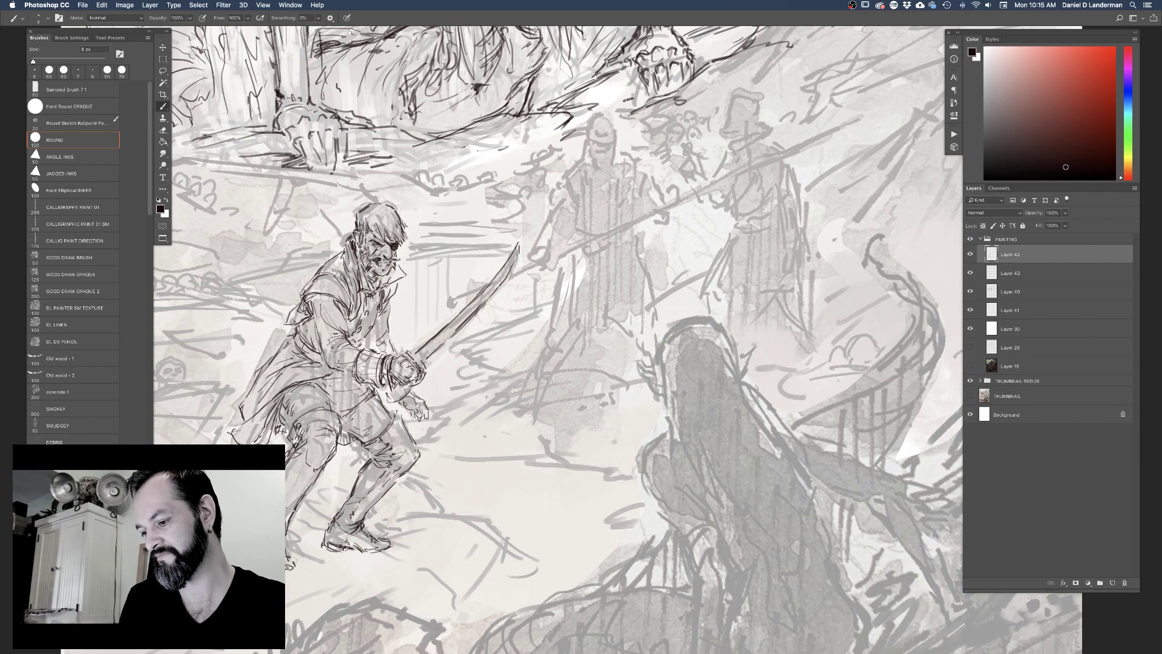
click(996, 273)
Pan to the spear-armed figure and sketch the top and brim of its helmet
drag(631, 204, 524, 296)
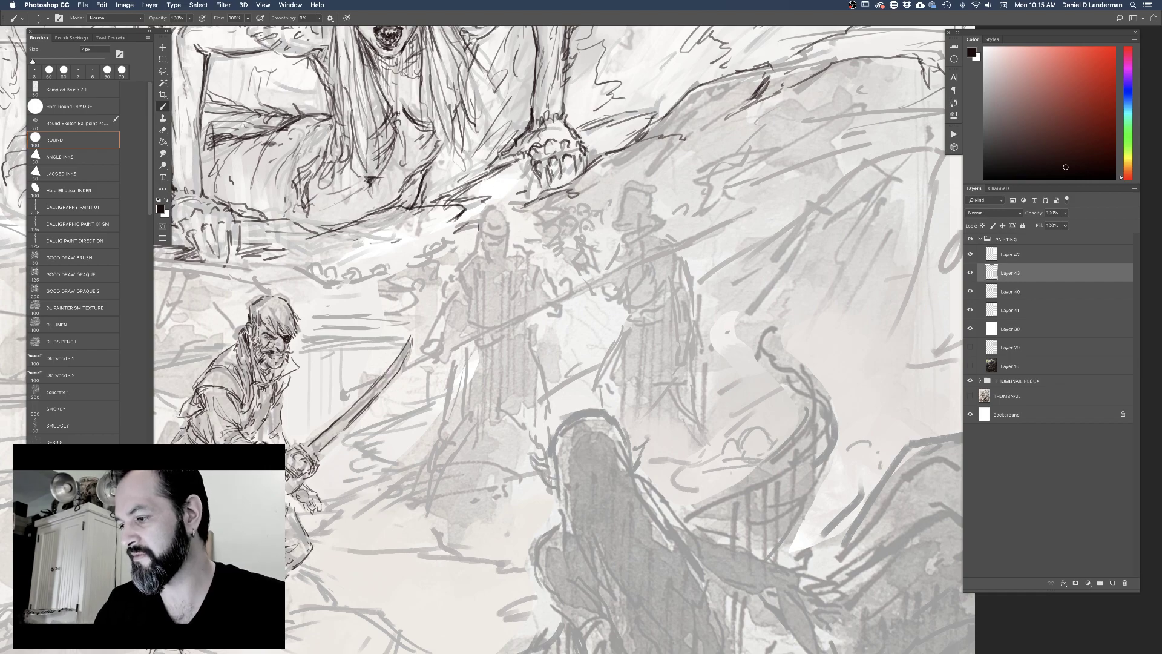
drag(480, 219, 489, 212)
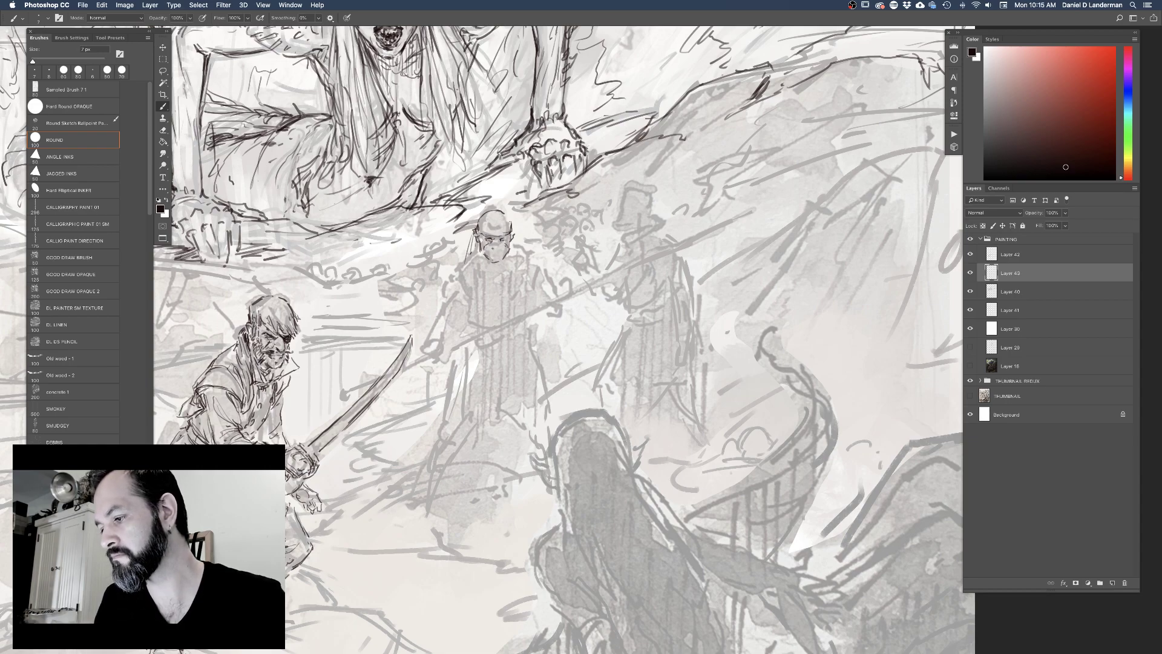
drag(477, 232, 496, 229)
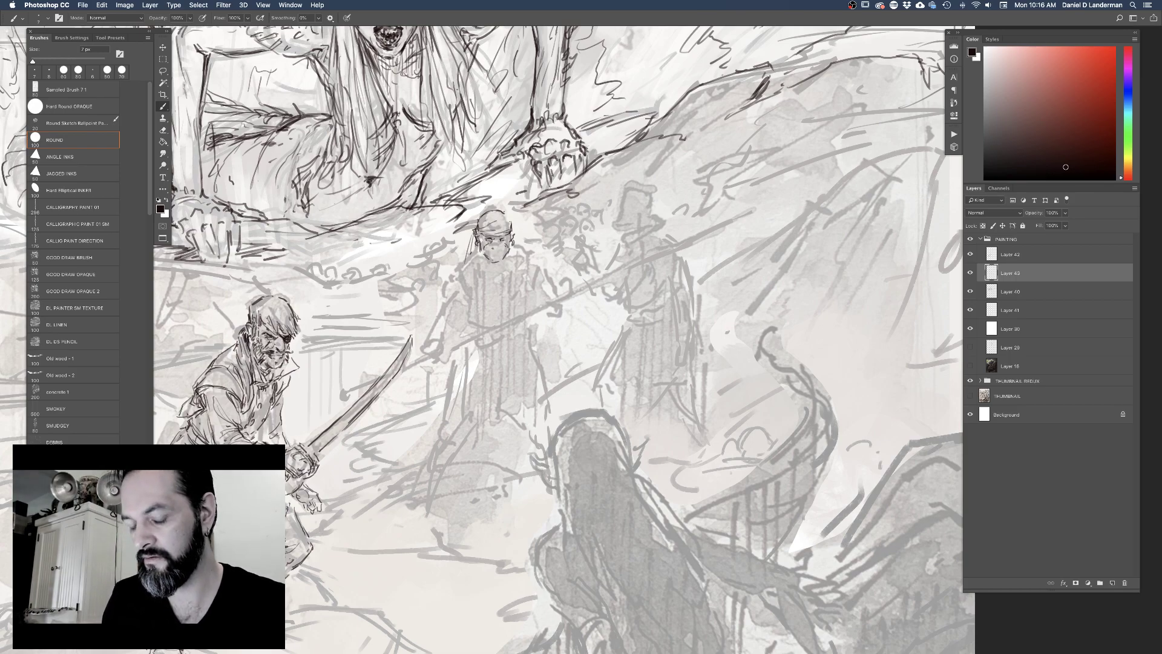
click(990, 255)
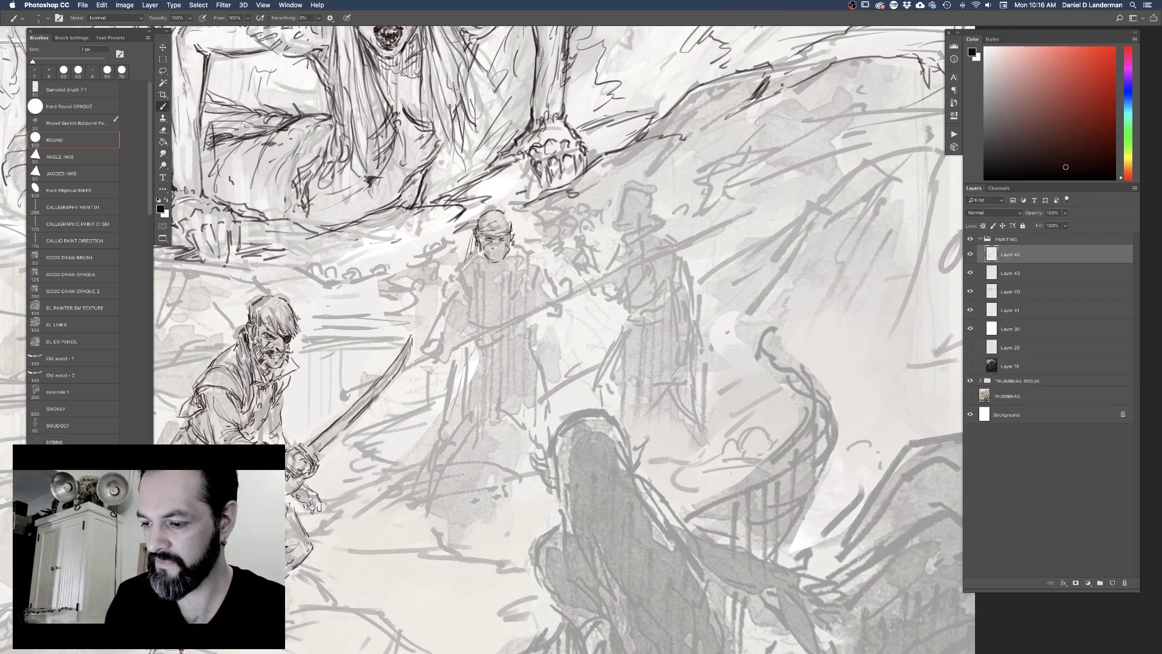
On Layer 43 with a 7 px brush, outline both sides of the central figure's head
click(995, 272)
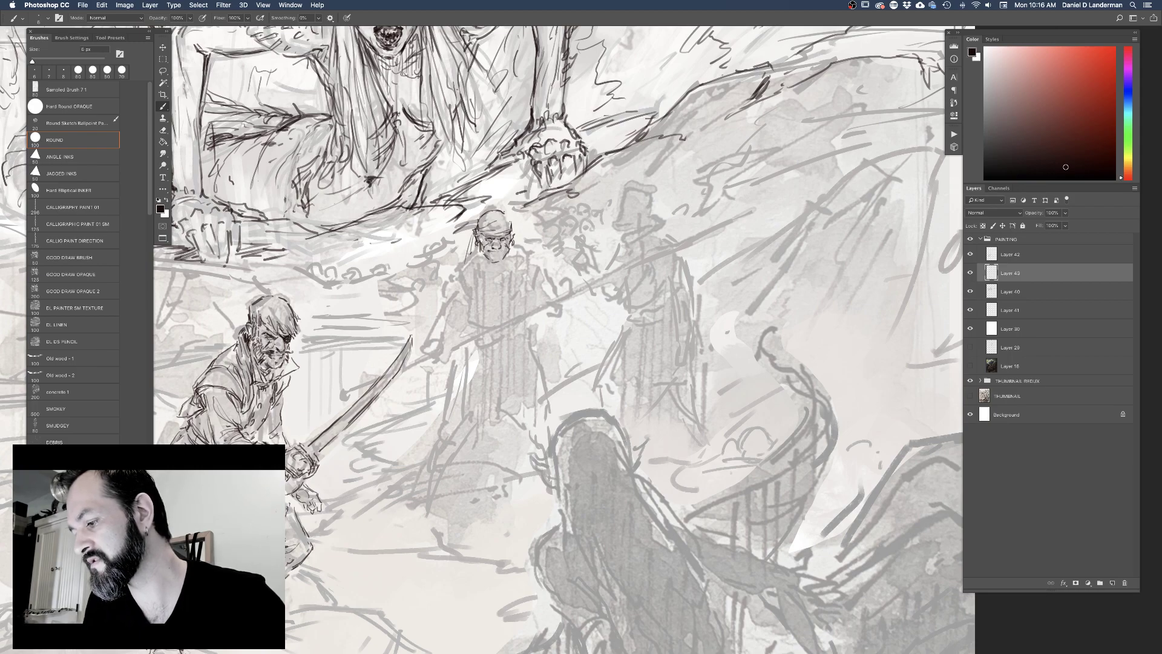
key(bracketright)
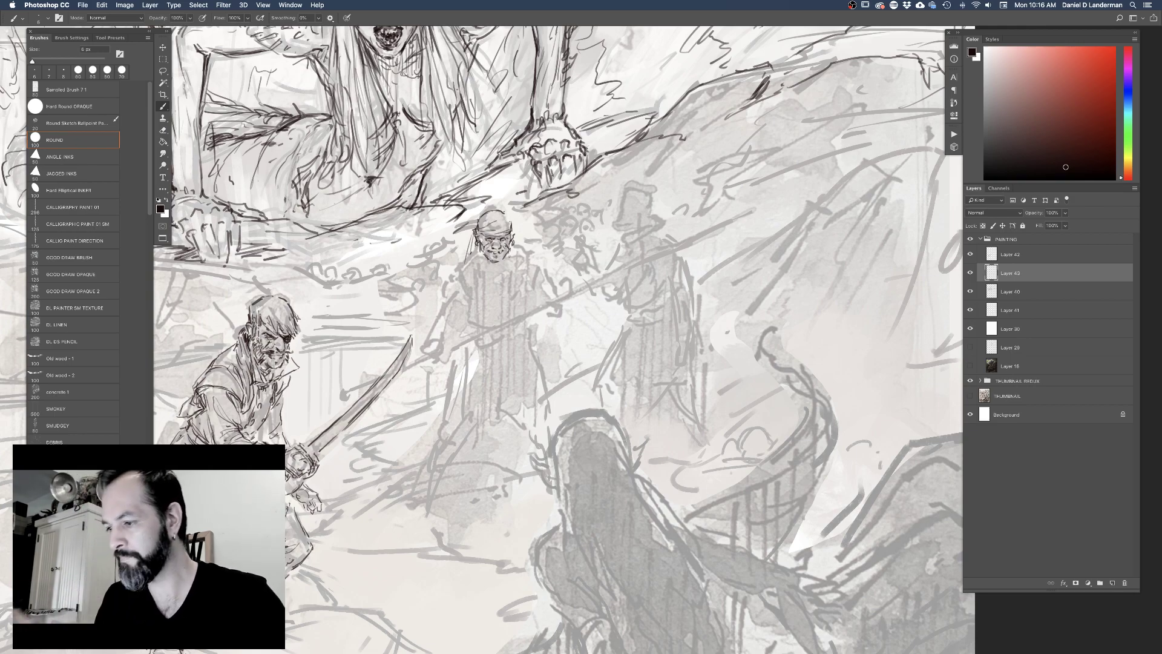
mouse_move(474, 247)
mouse_down()
mouse_move(479, 303)
mouse_move(470, 276)
mouse_move(479, 283)
mouse_up()
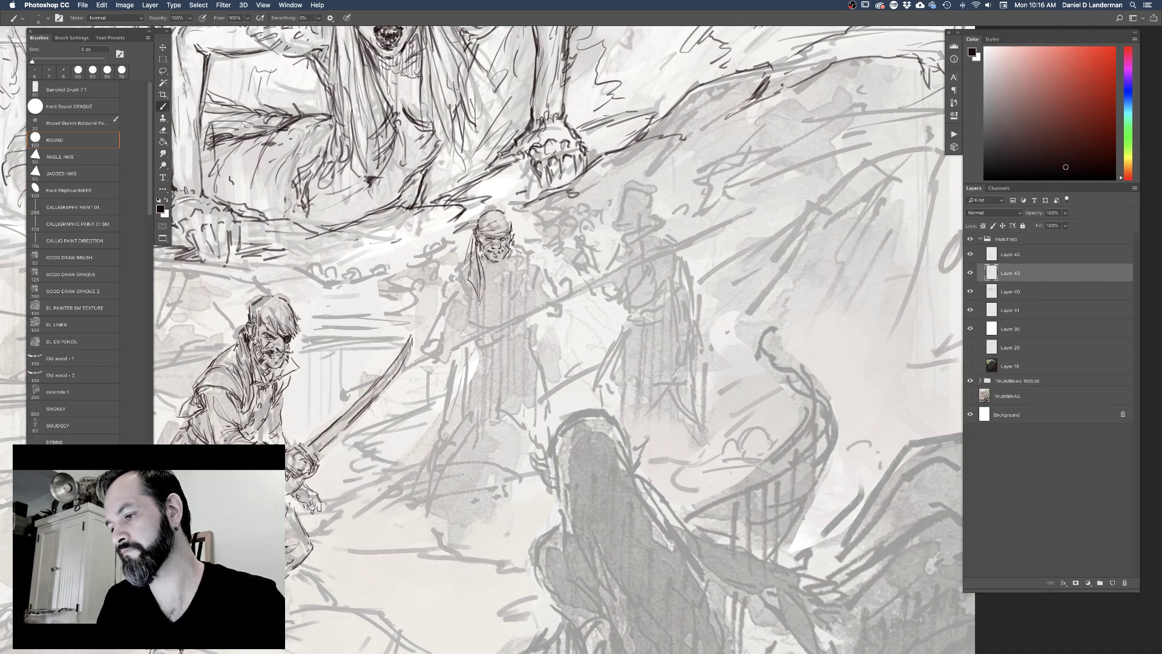
drag(525, 248, 538, 255)
drag(467, 250, 453, 263)
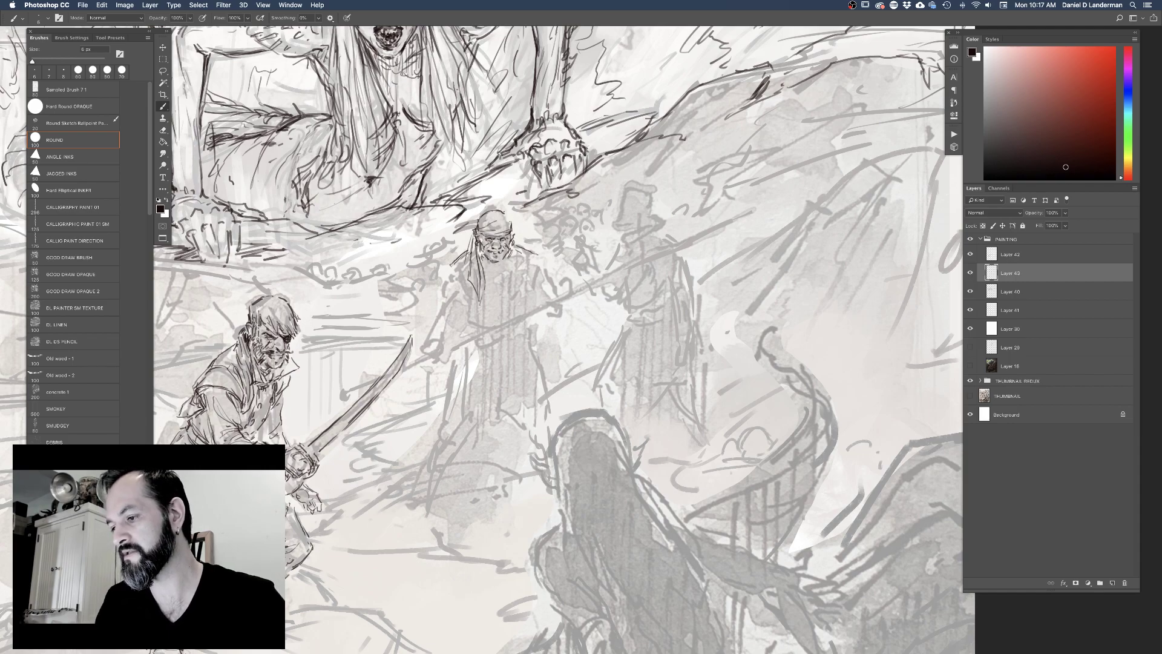
drag(455, 271, 464, 286)
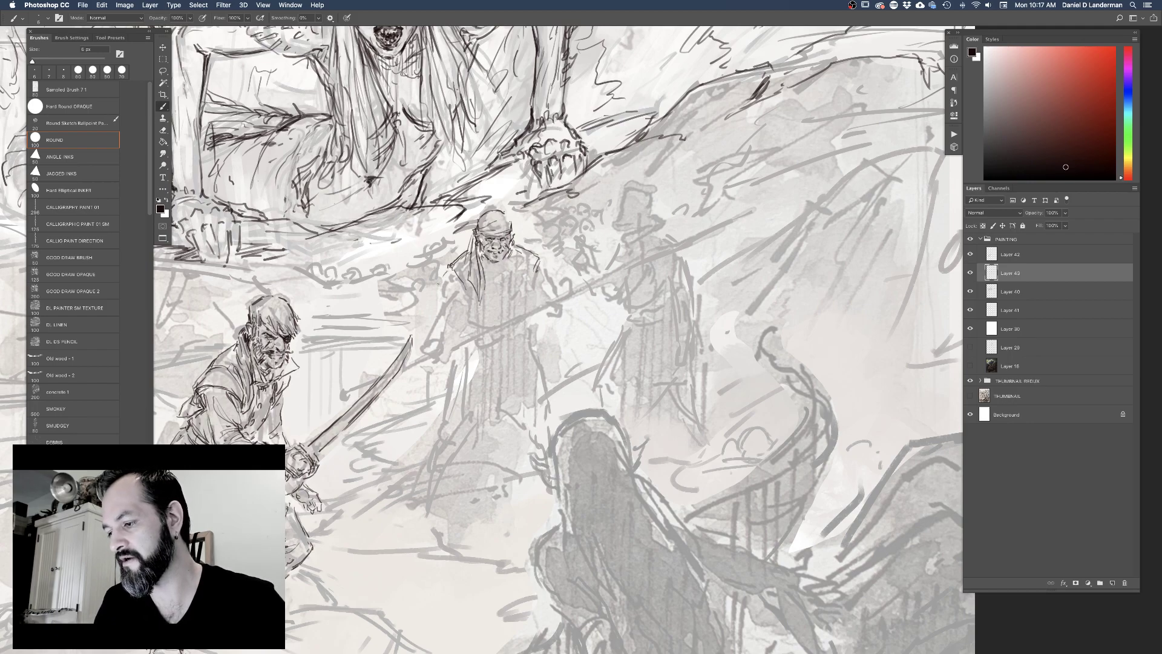
Ink the central figure's left side, both arms, chest detail and a body fold line
drag(443, 284, 440, 301)
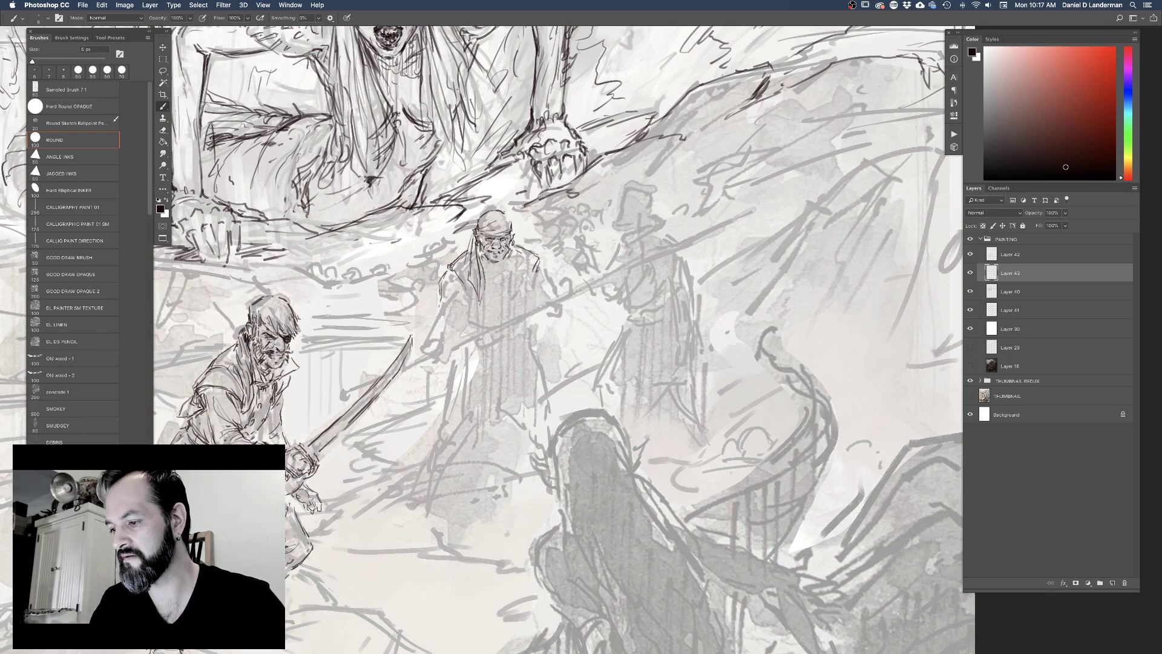
drag(457, 268, 468, 292)
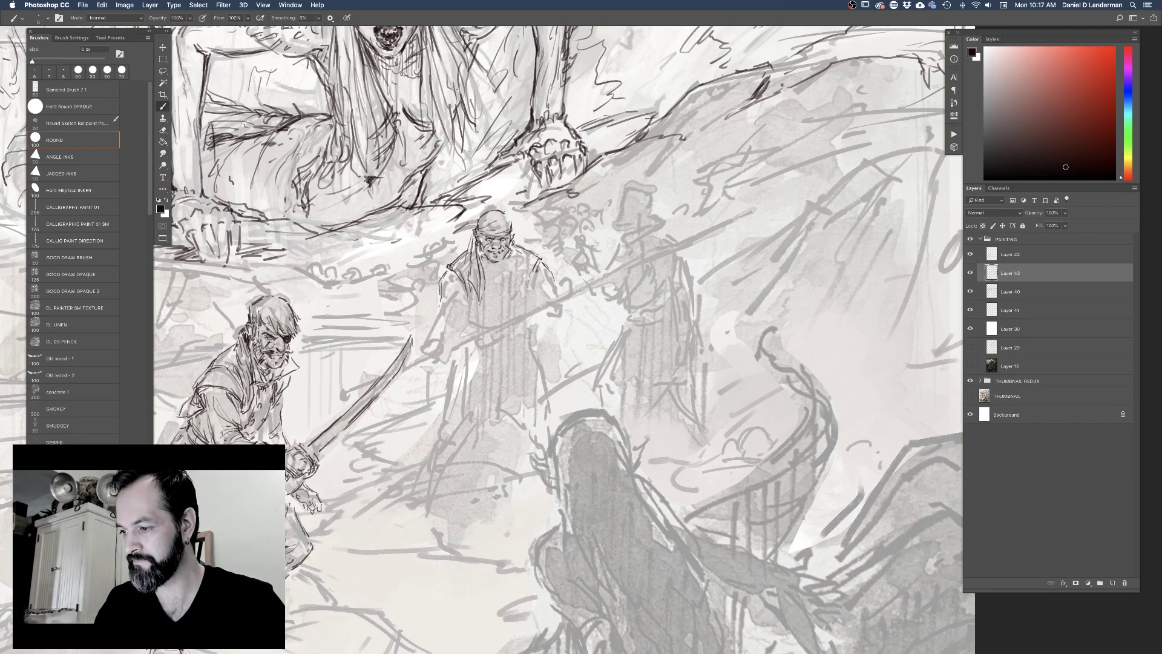
drag(484, 259, 491, 271)
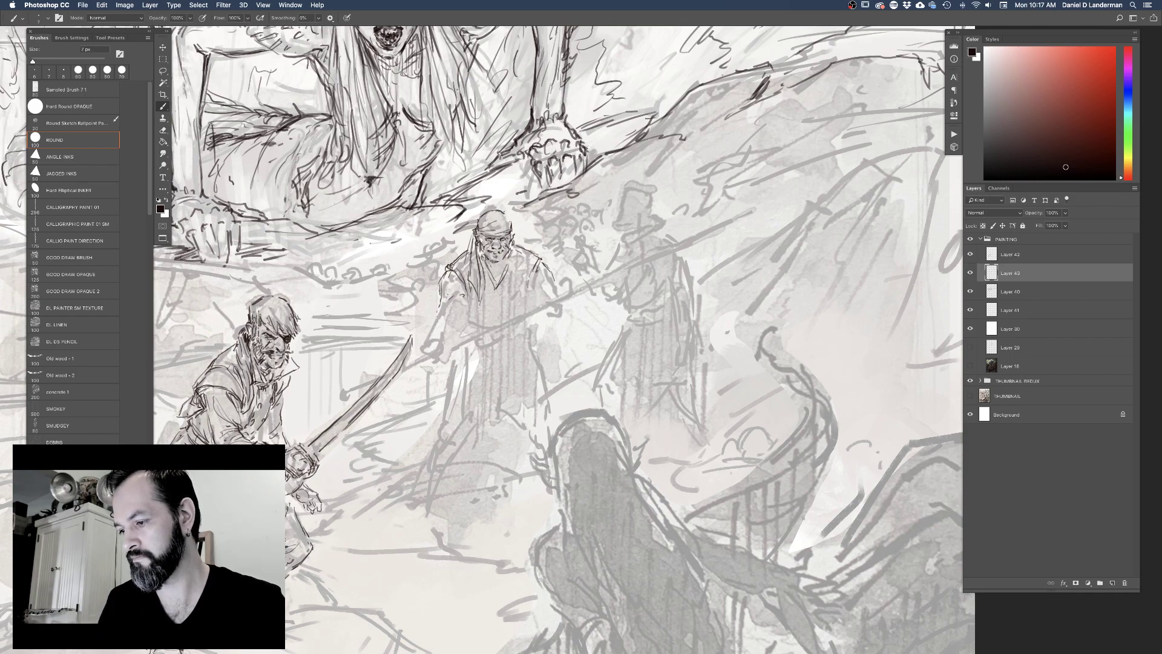
mouse_move(460, 306)
mouse_down()
mouse_move(461, 328)
mouse_move(432, 315)
mouse_move(427, 341)
mouse_up()
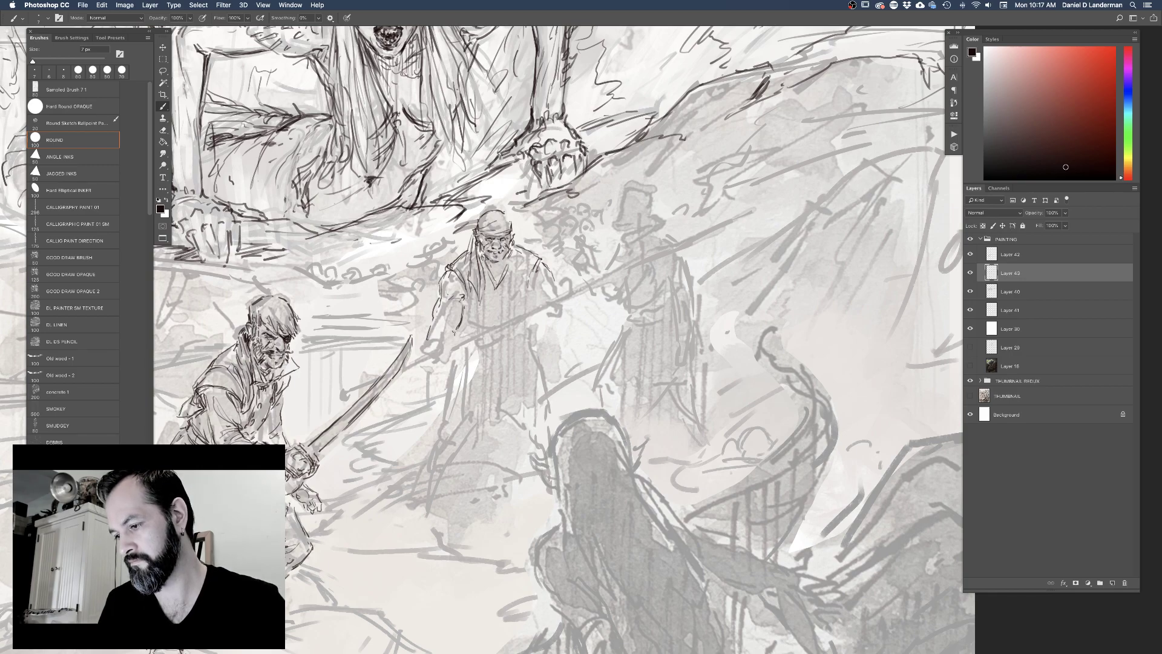
drag(431, 320, 427, 337)
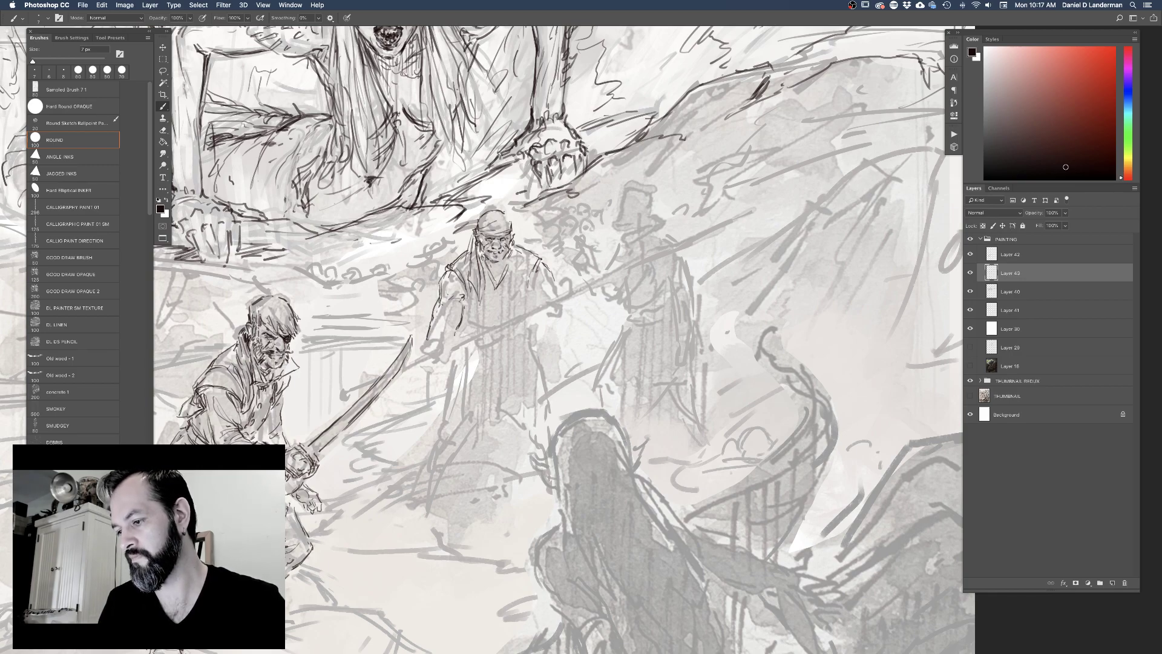
drag(536, 275, 529, 290)
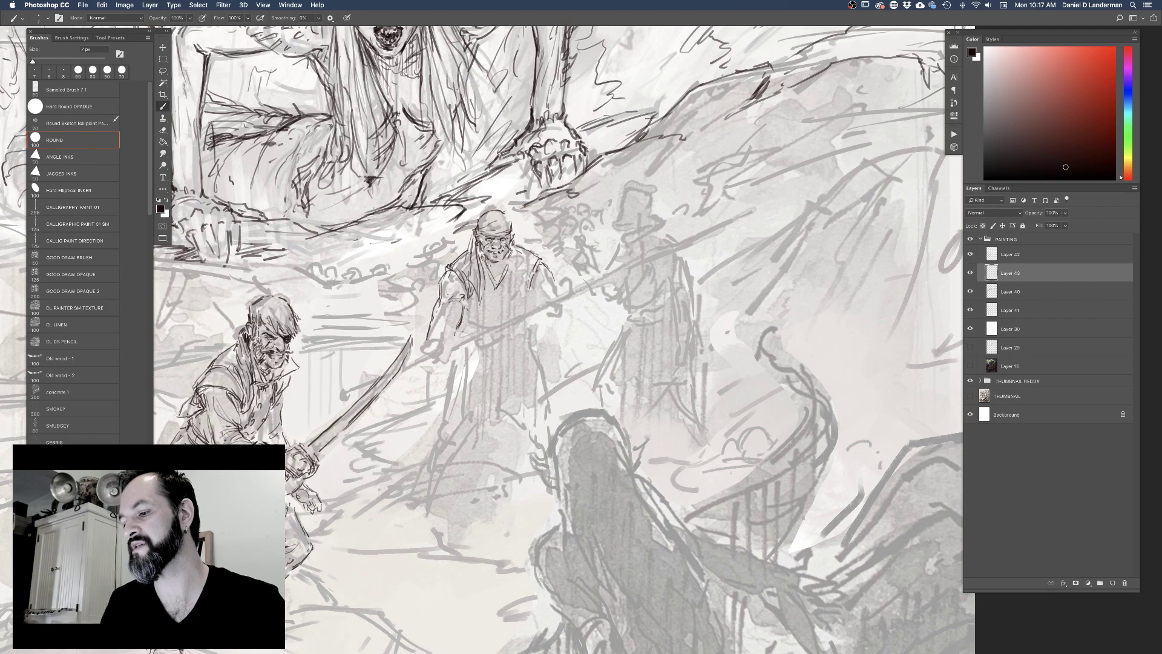
Lighten the central figure's rough arm lines, then redraw the left arm, front hand, side contour and a chest mark
key(e)
mouse_move(455, 290)
mouse_down()
mouse_move(459, 321)
mouse_move(442, 296)
mouse_move(460, 296)
mouse_up()
key(b)
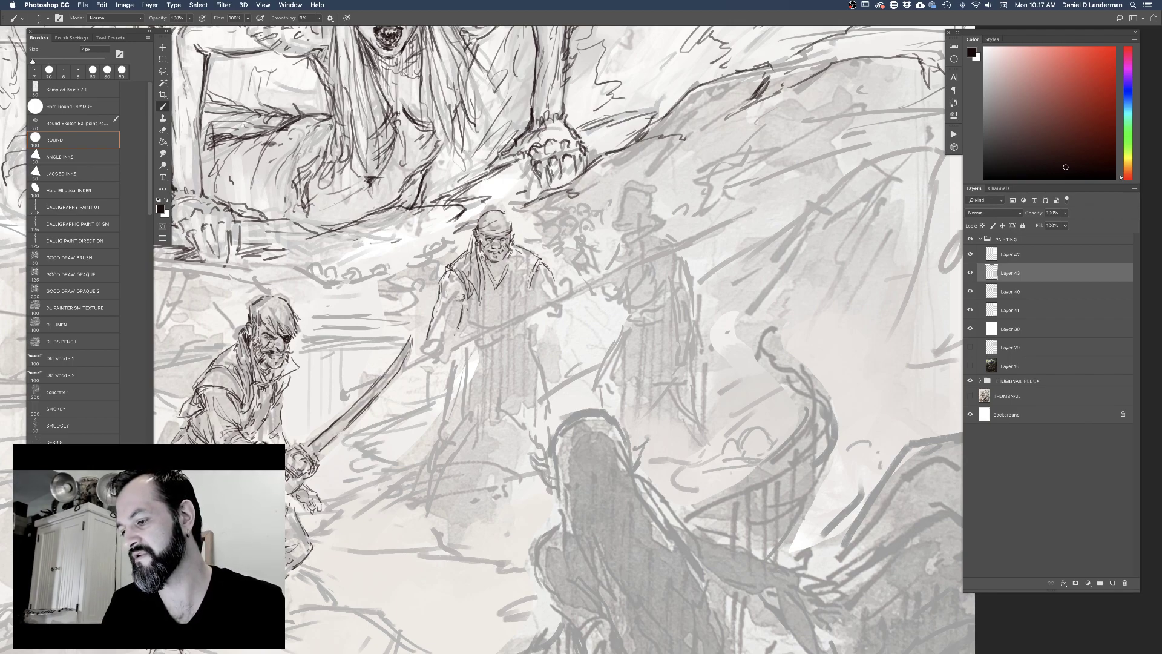
drag(436, 301, 432, 318)
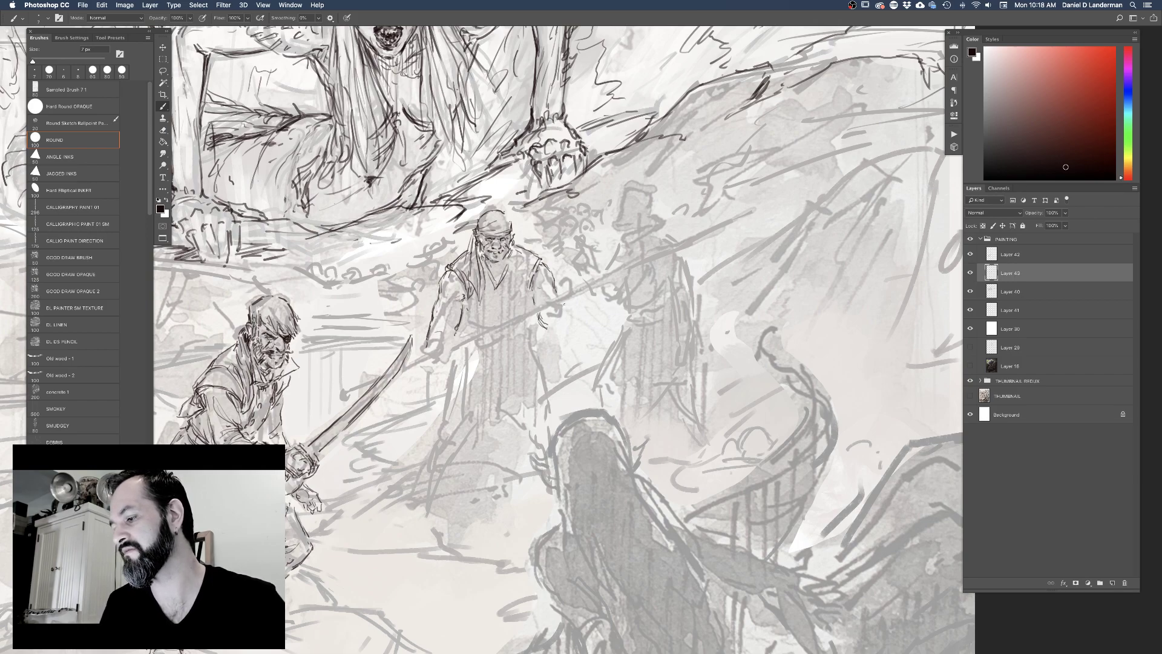
drag(563, 316, 565, 305)
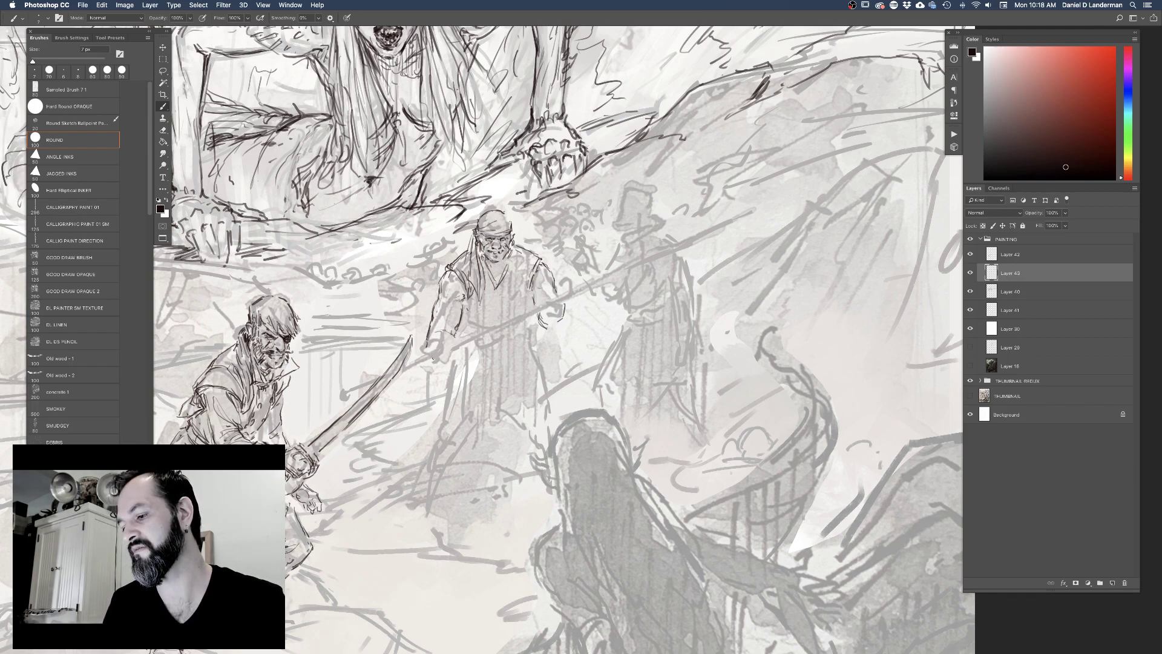
drag(465, 282, 465, 302)
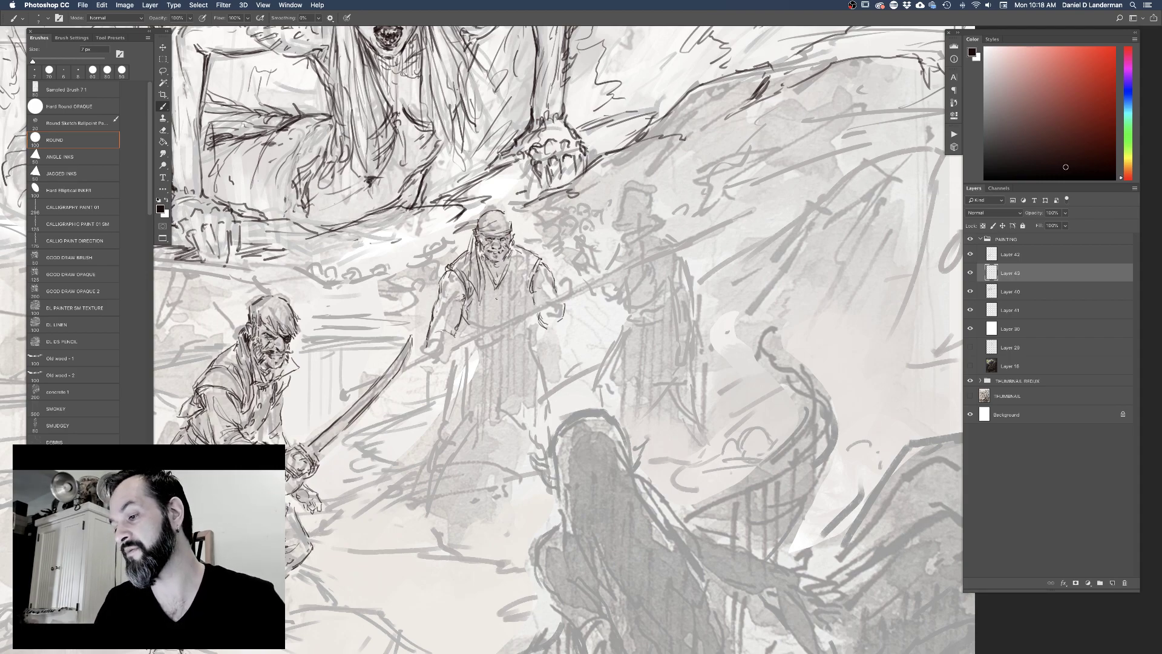
drag(521, 275, 527, 297)
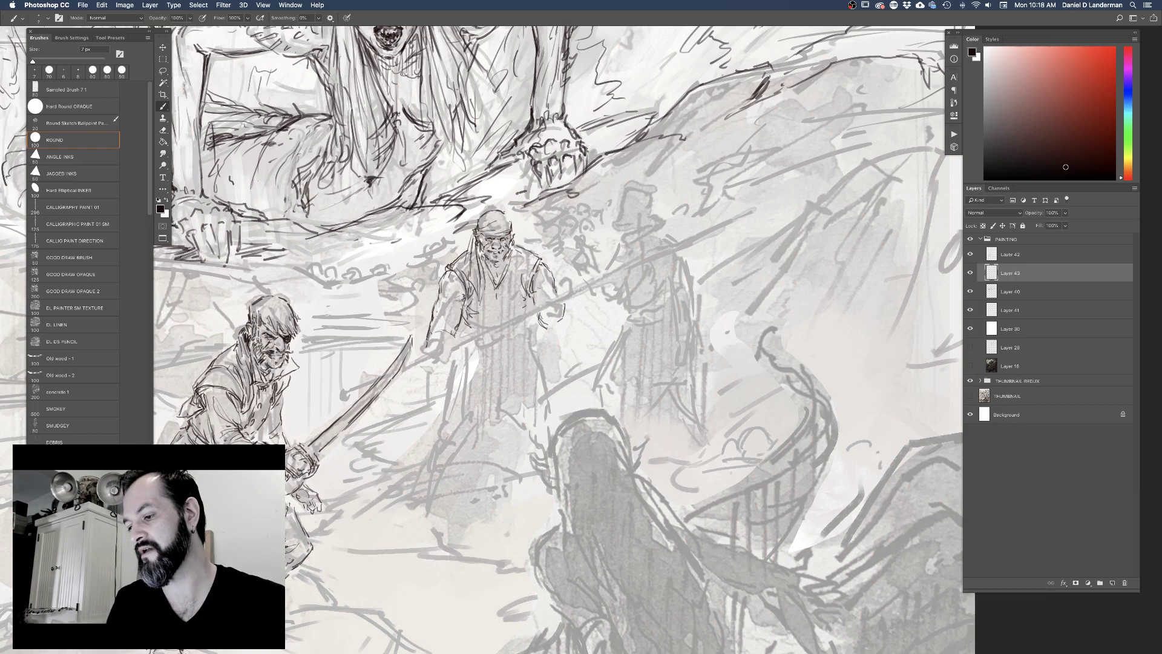
Clean up around the central figure's hand and ink the spear's lower shaft out to its butt end
key(e)
drag(454, 333, 437, 333)
key(b)
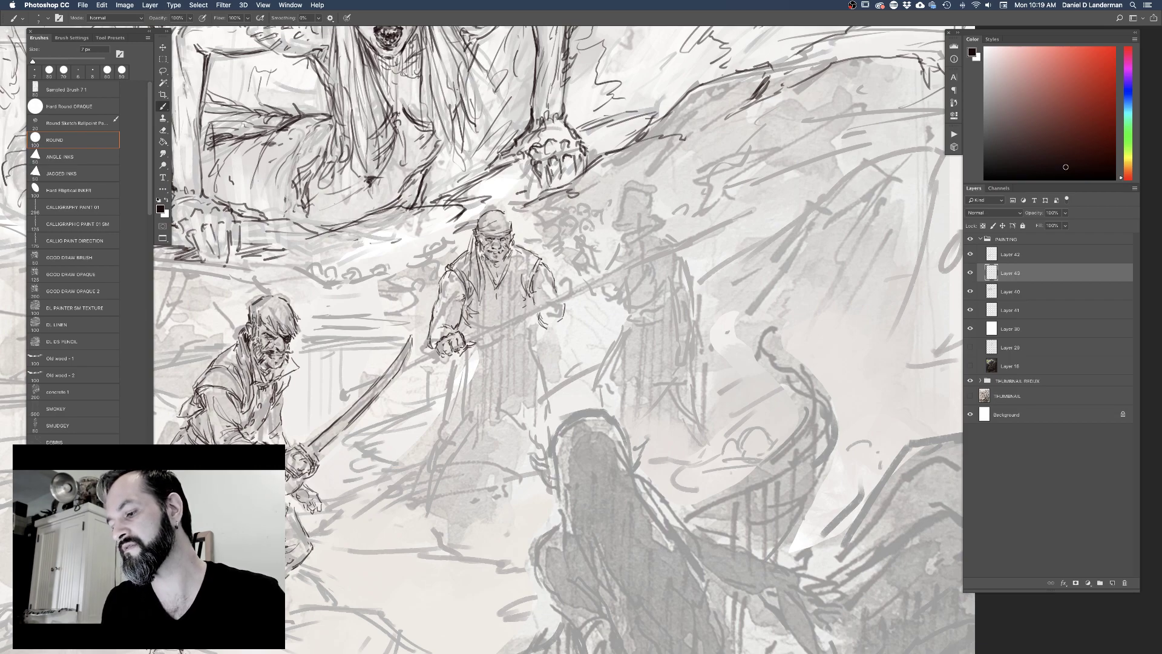
drag(405, 366, 436, 352)
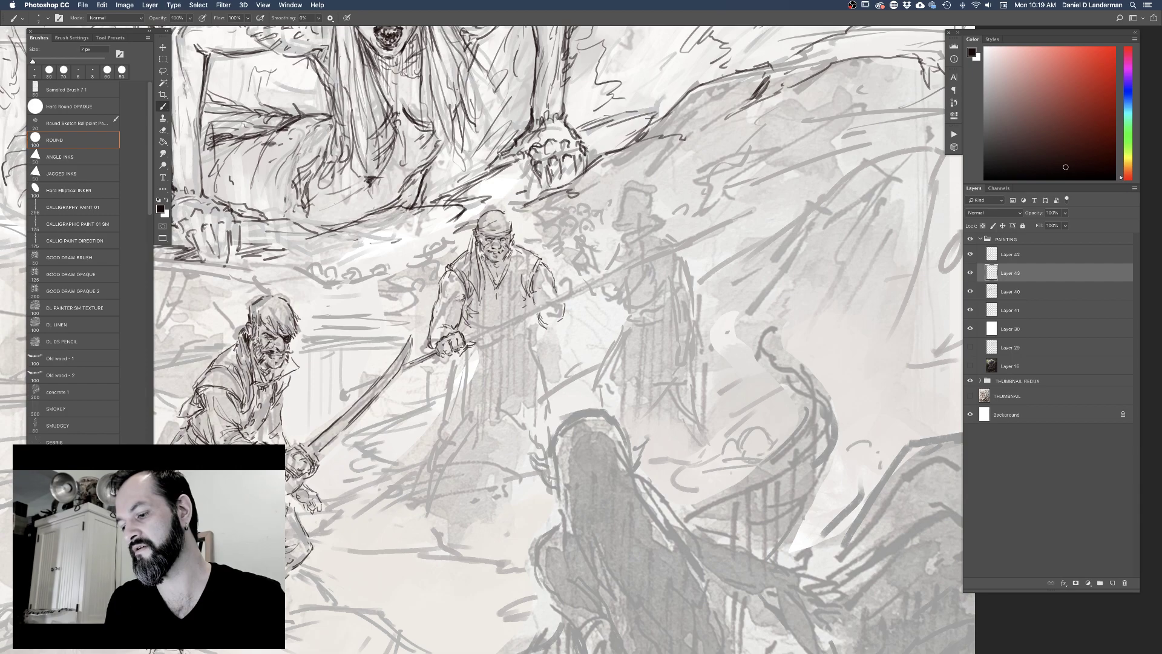
drag(381, 375, 344, 396)
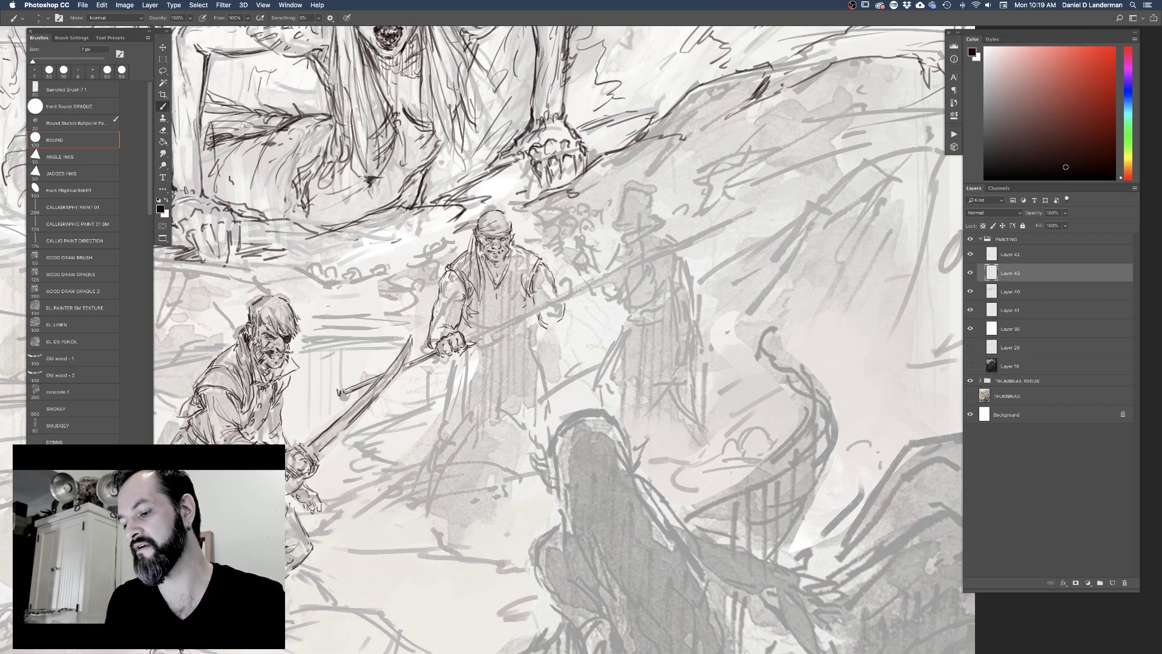
drag(368, 385, 350, 394)
drag(437, 355, 424, 362)
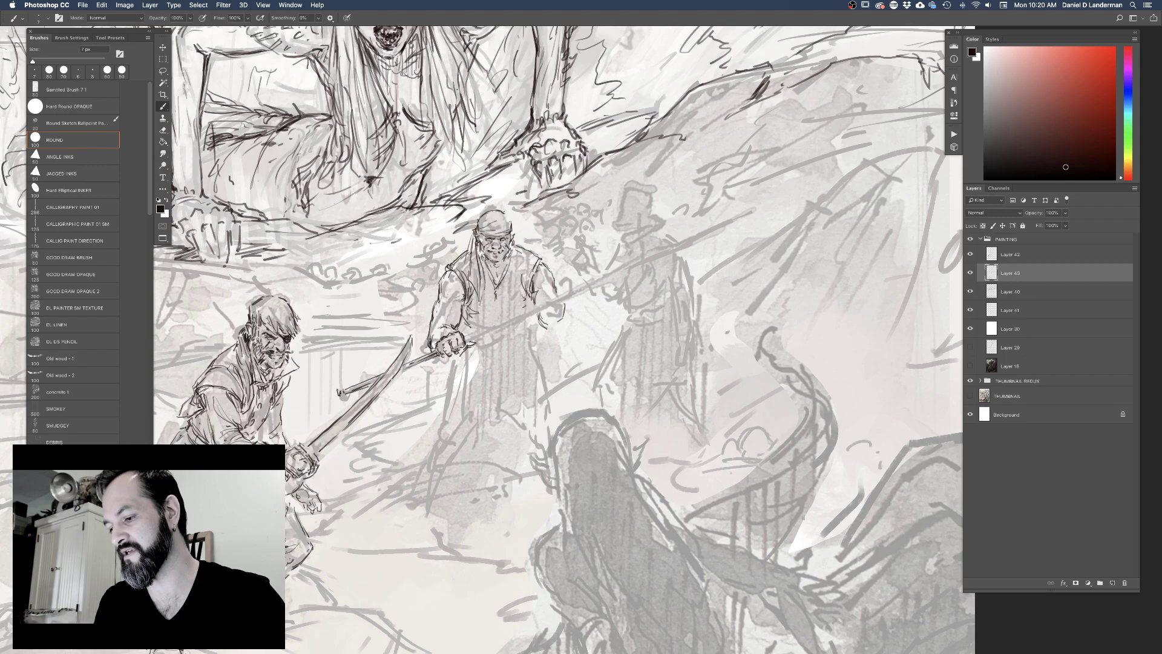
Ink the spear shaft through the hands and darken its upper length, enlarging the brush to 10 px
drag(466, 336, 567, 294)
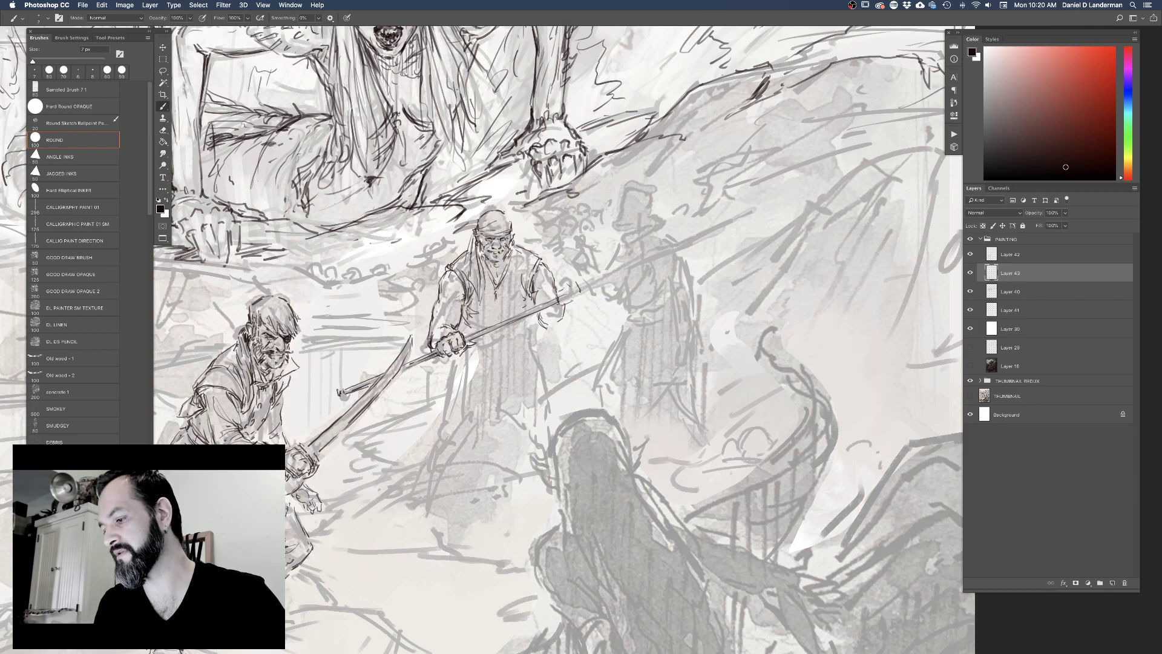
drag(560, 308, 572, 304)
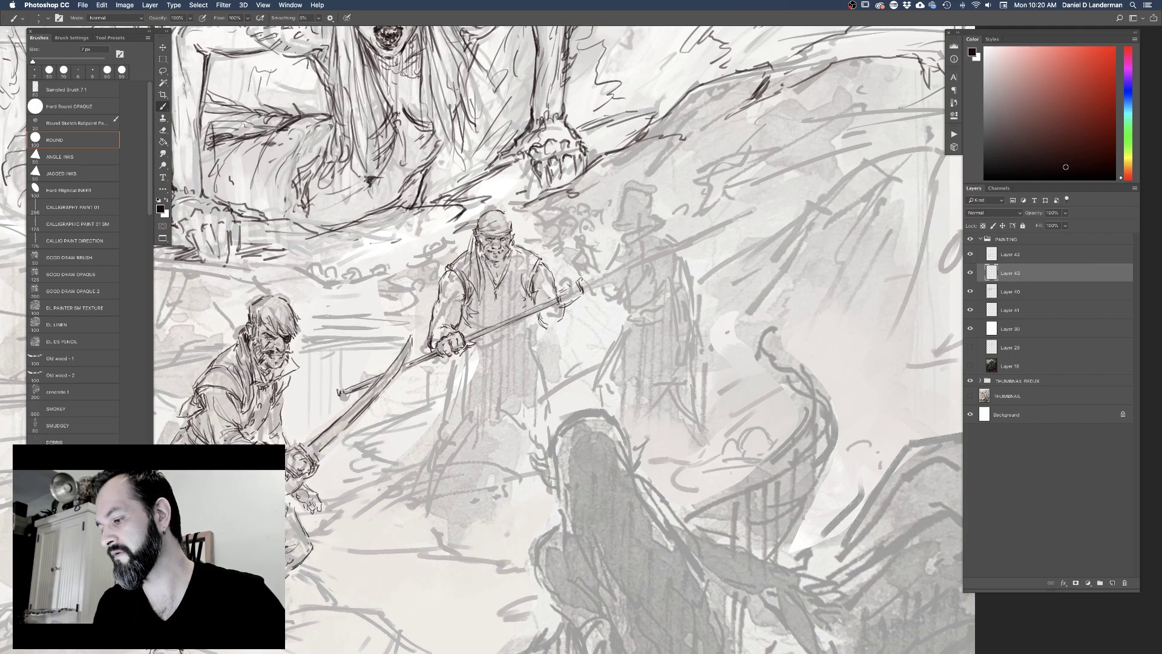
mouse_move(553, 326)
mouse_down()
mouse_move(631, 264)
mouse_move(745, 212)
mouse_move(712, 231)
mouse_up()
mouse_move(657, 256)
mouse_down()
mouse_move(705, 232)
mouse_move(690, 238)
mouse_up()
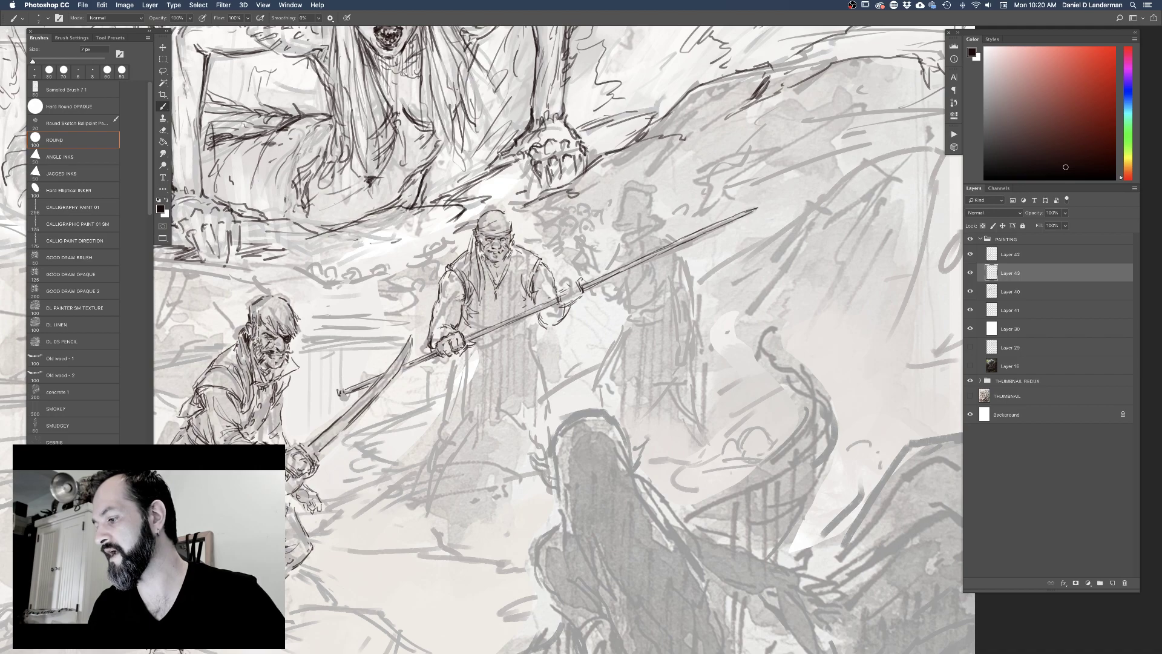
drag(672, 245, 690, 237)
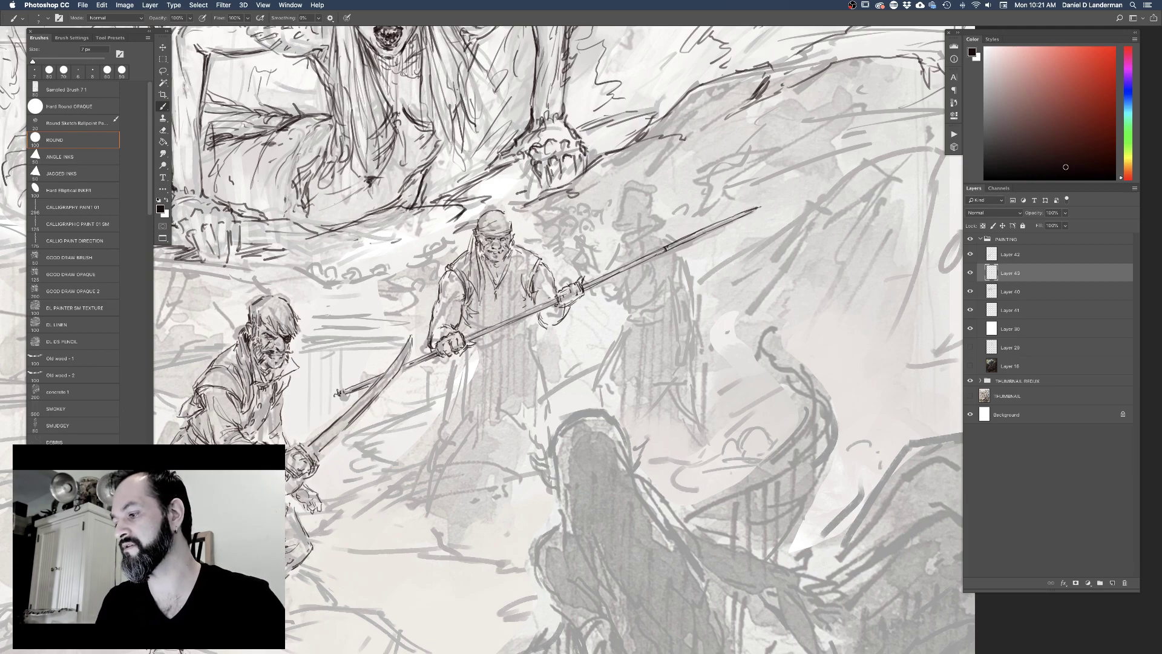
key(bracketright)
key(bracketright)
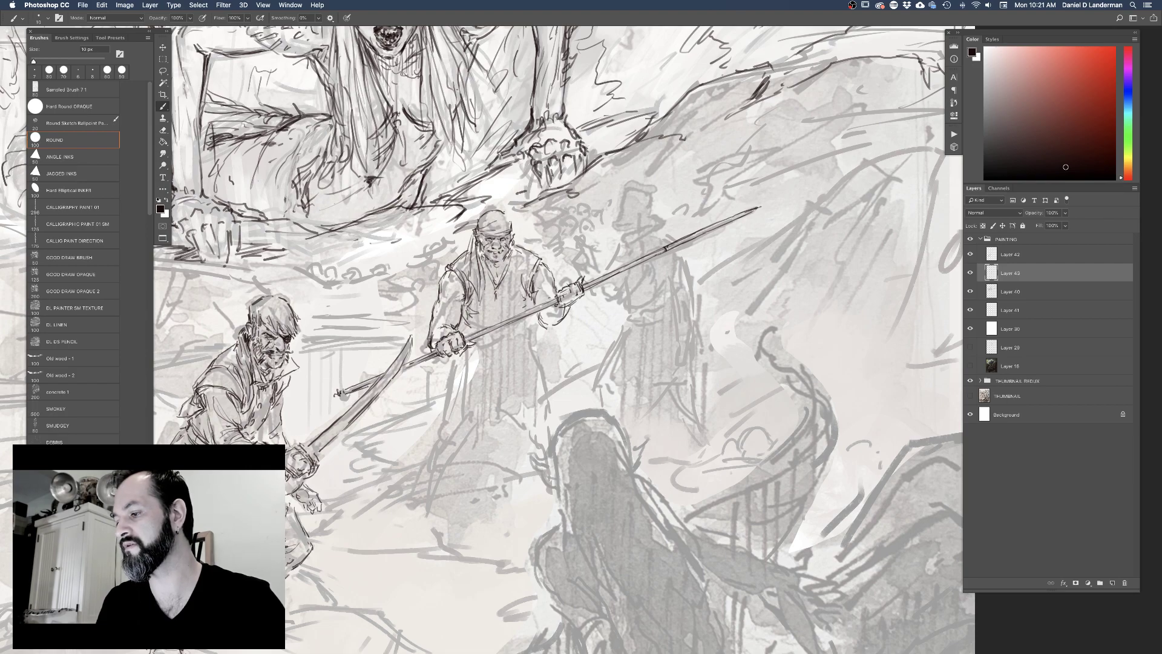
key(f)
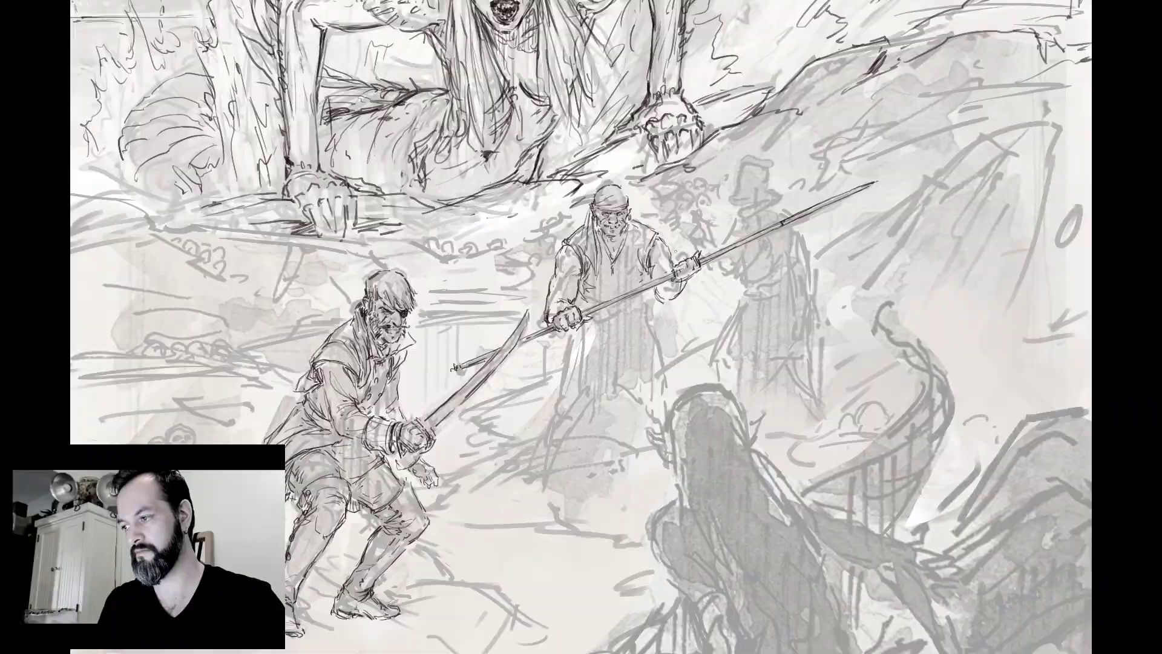
key(f)
key(f)
key(v)
scroll(771, 262, right, 5)
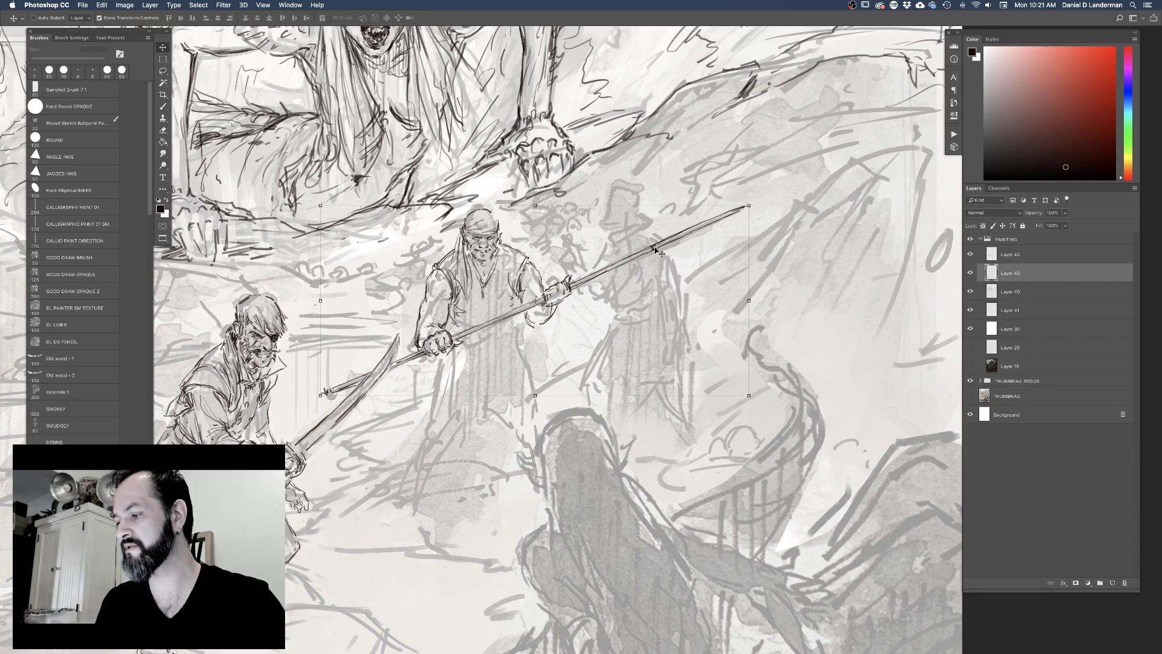
key(b)
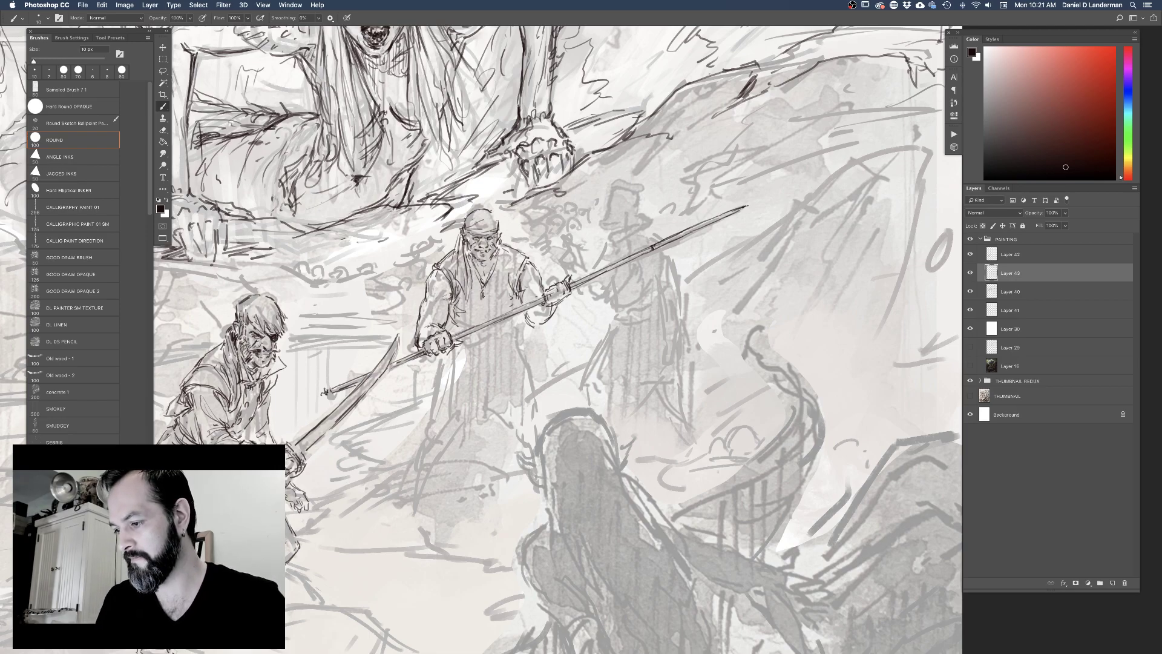
Add a vest fold line and short dark strokes defining the pikeman's hands and waist
drag(482, 298, 478, 320)
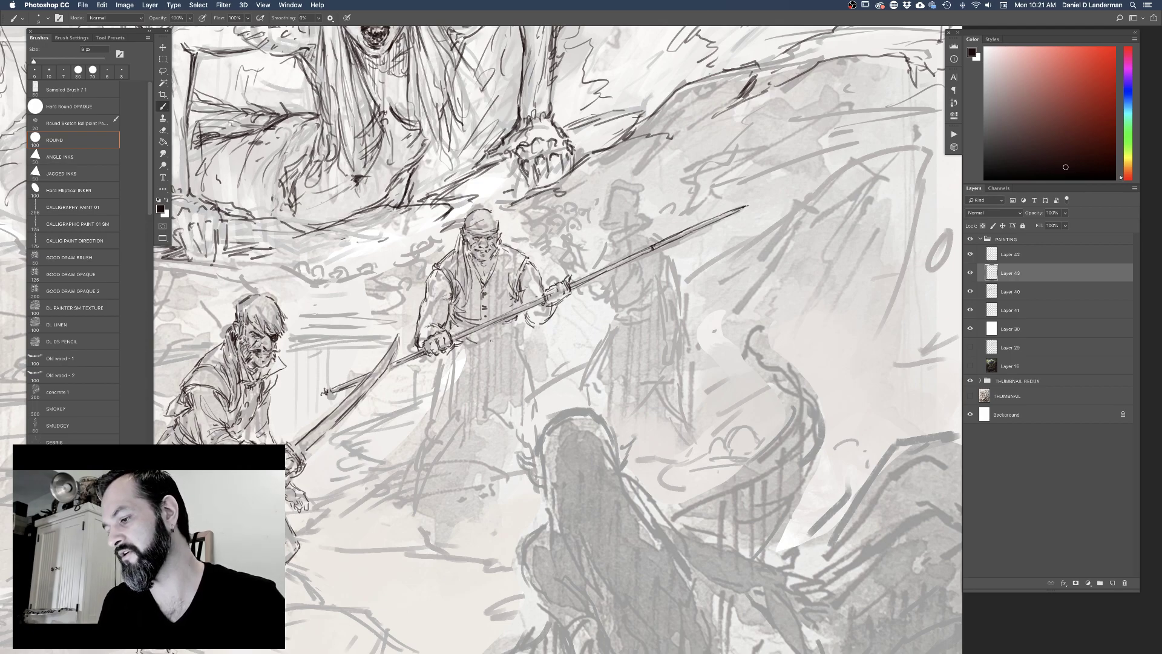
drag(466, 339, 482, 344)
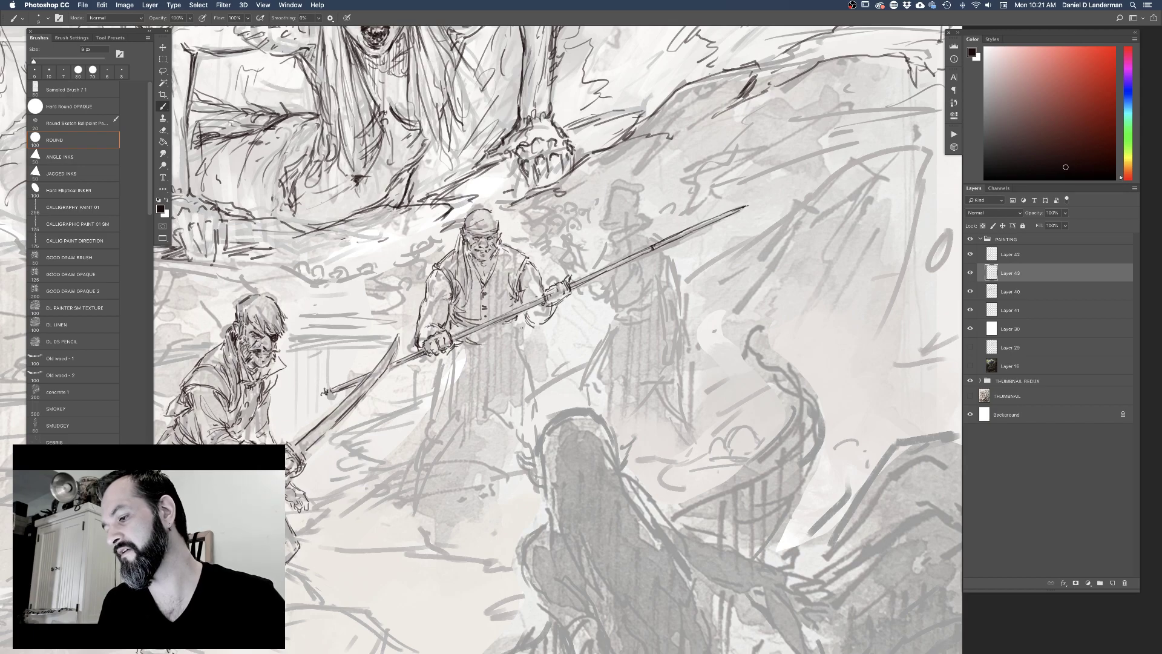
drag(497, 337, 515, 344)
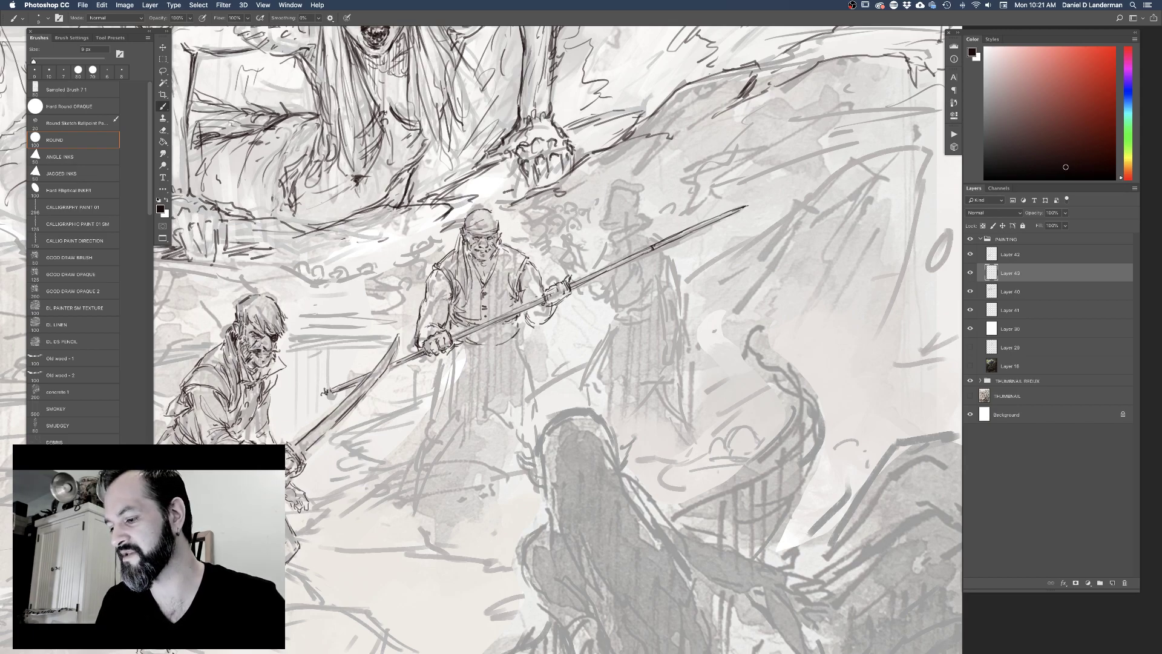
drag(472, 337, 472, 348)
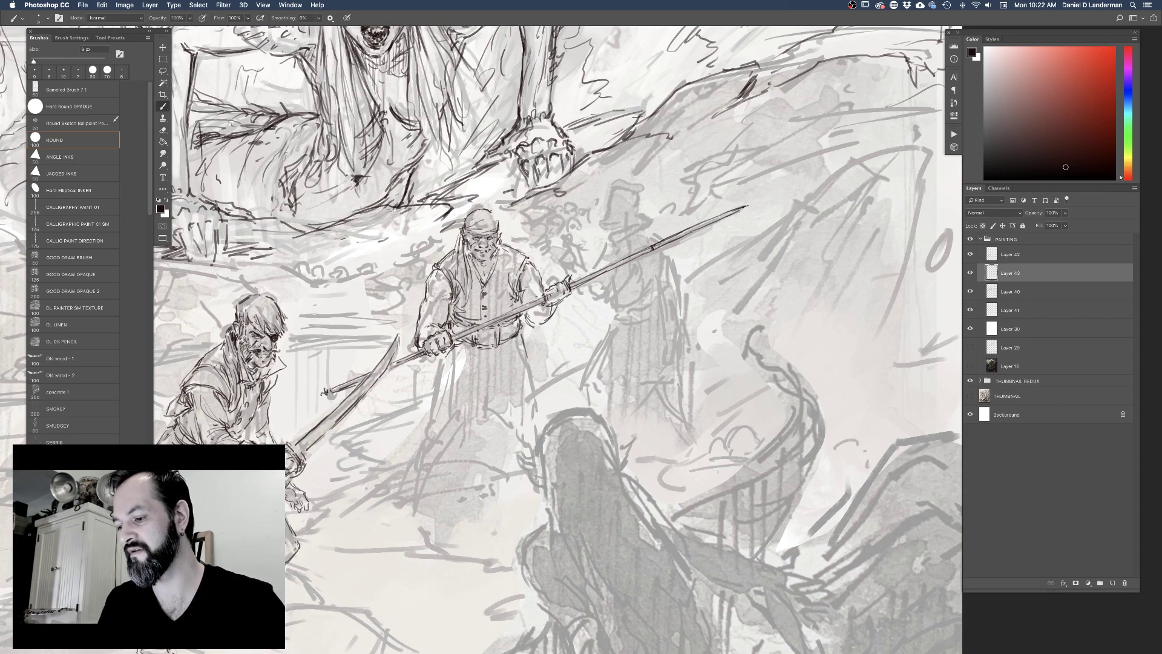
Draw the pikeman's left leg contour and add torso details, then switch to a large eraser
drag(450, 361, 447, 386)
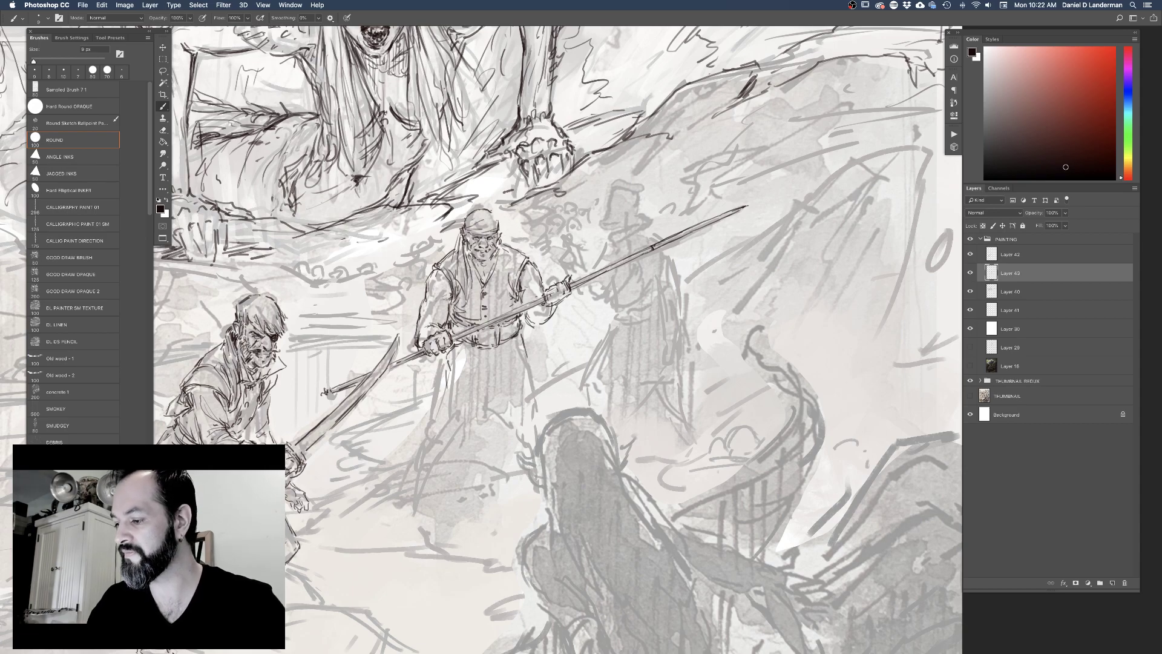
drag(529, 313, 526, 328)
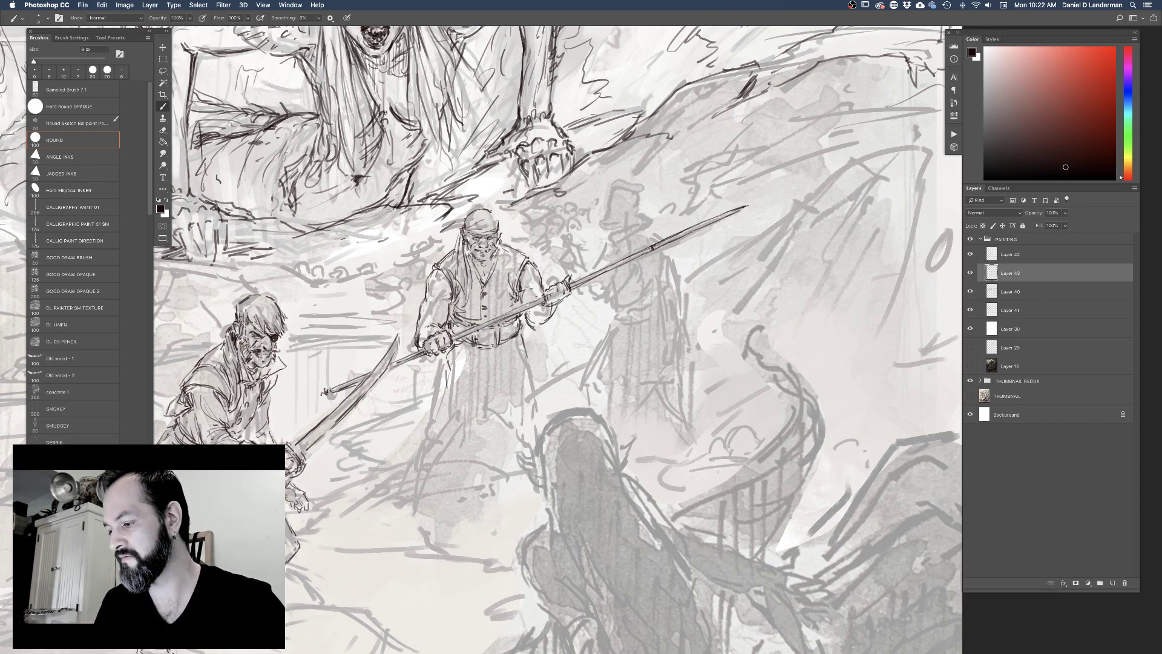
drag(548, 318, 538, 329)
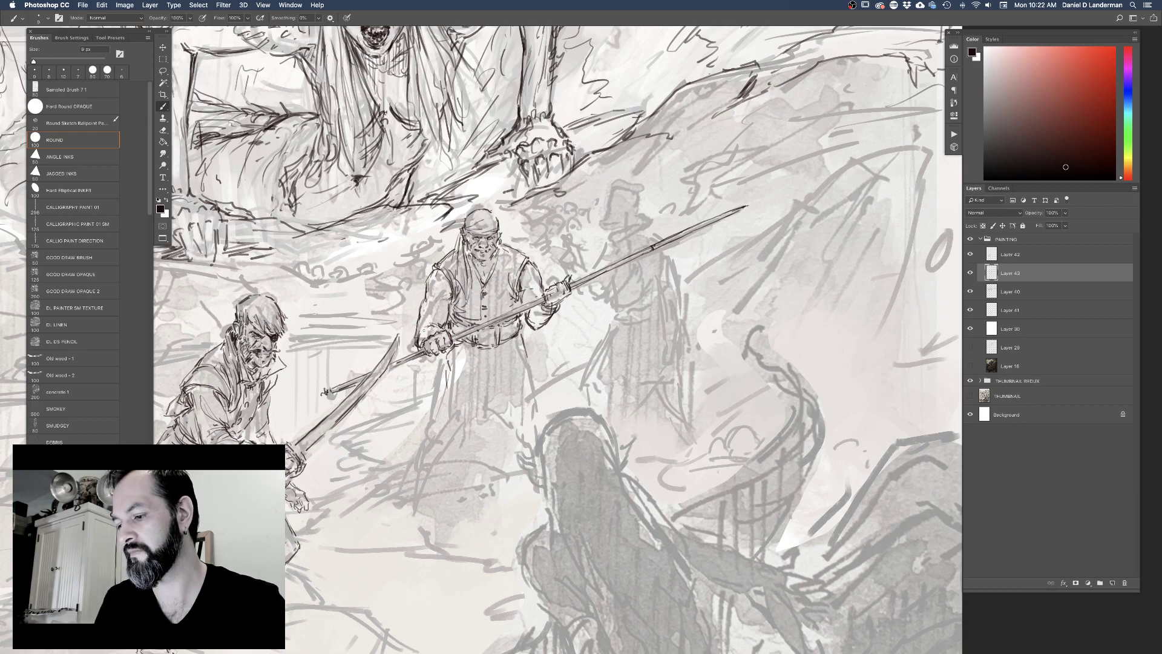
key(e)
key(bracketright)
key(bracketright)
key(bracketright)
key(bracketright)
key(bracketright)
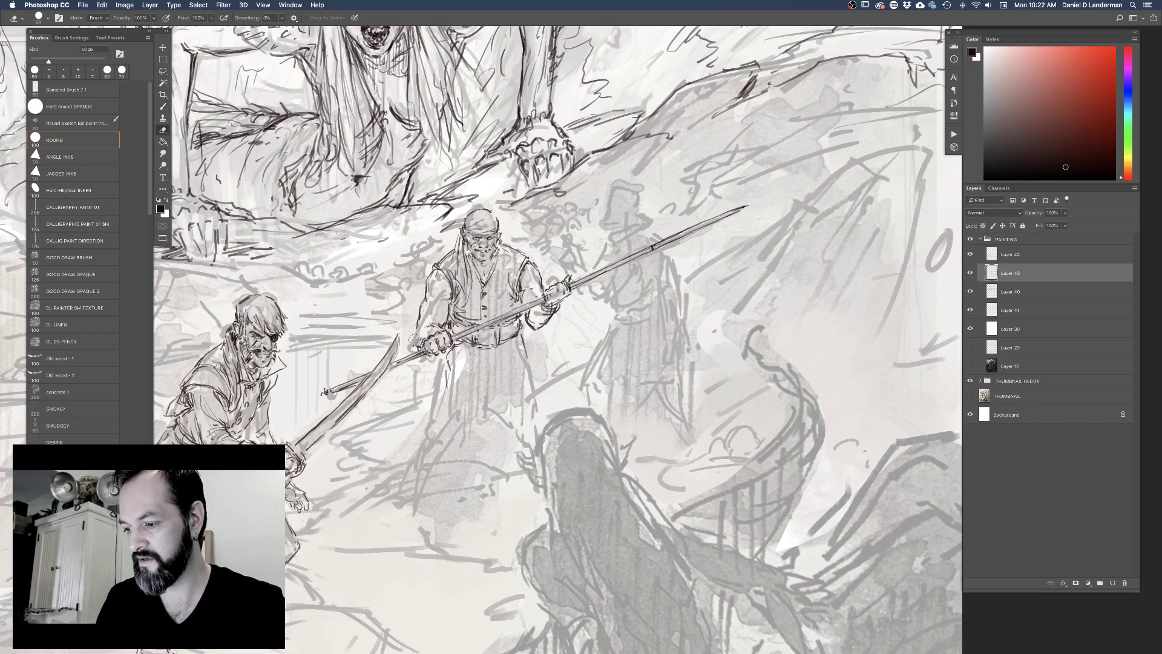
key(b)
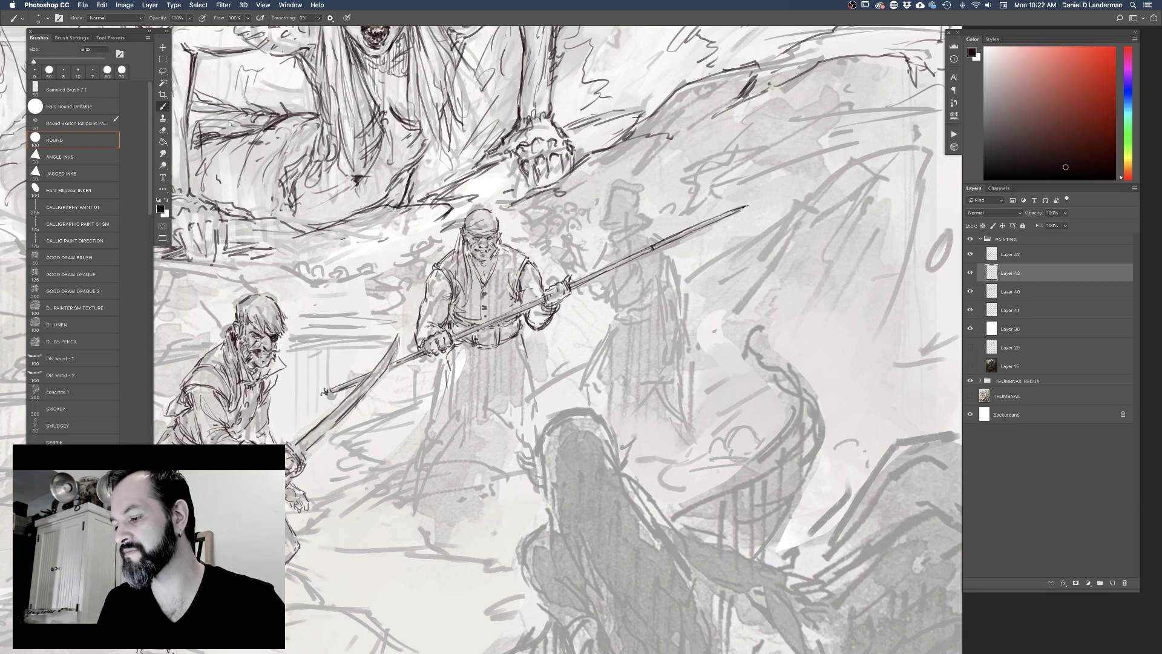
key(e)
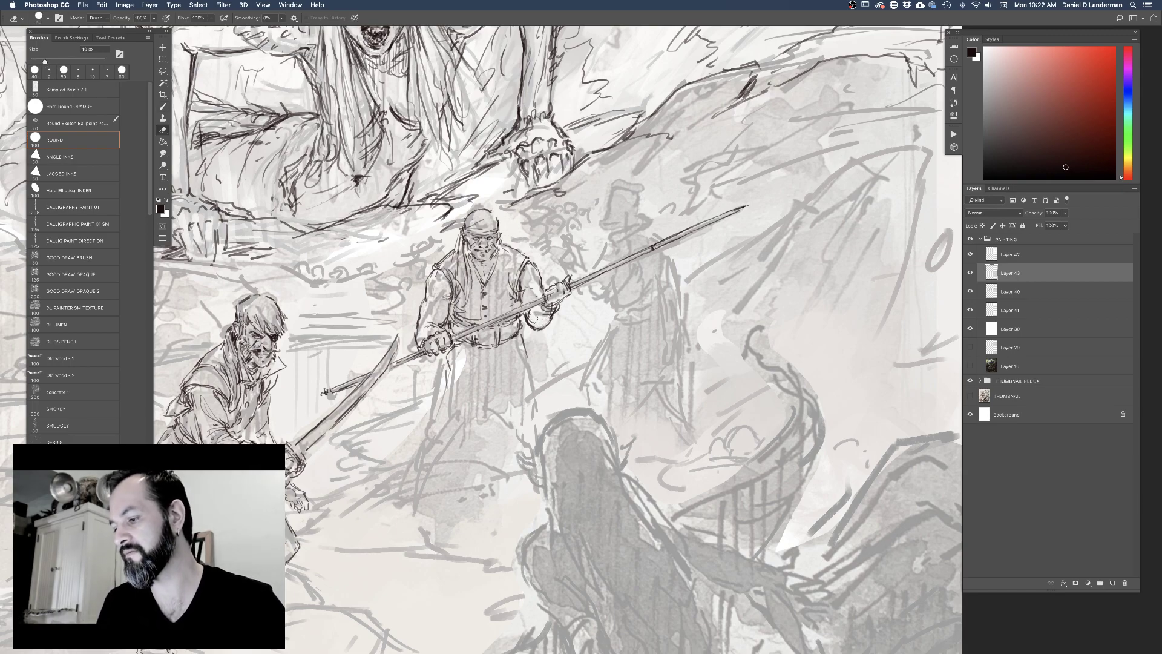
key(b)
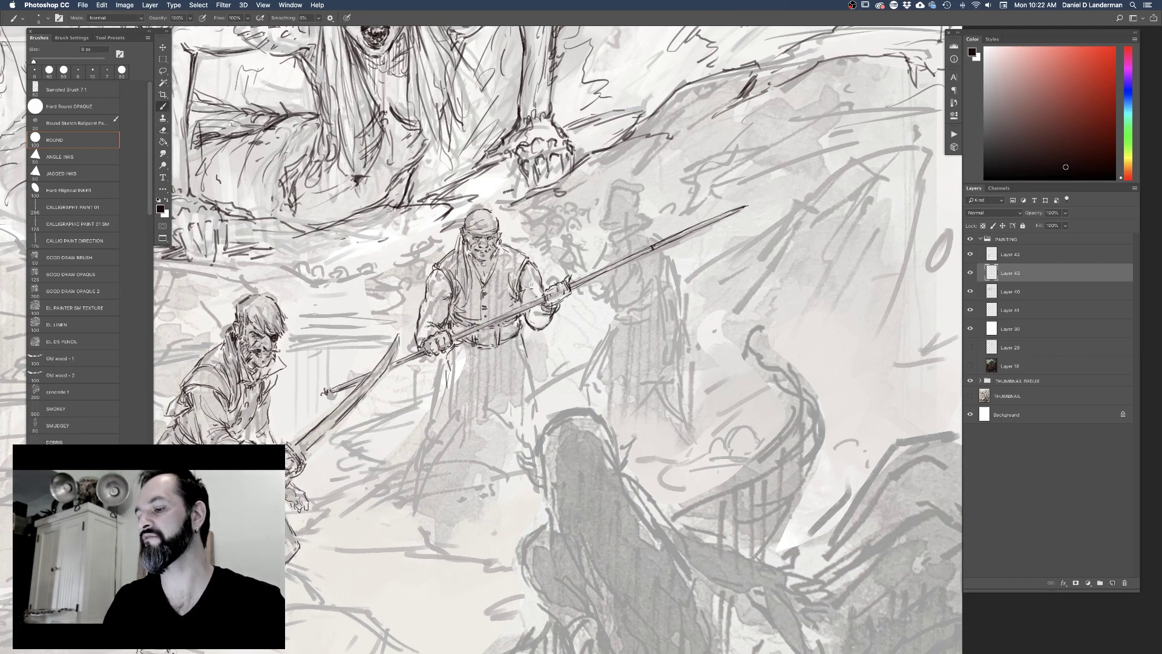
Mark the central figure's vest and draw reinforced fold lines down the lower coat
mouse_move(506, 273)
mouse_down()
mouse_move(509, 297)
mouse_move(477, 281)
mouse_up()
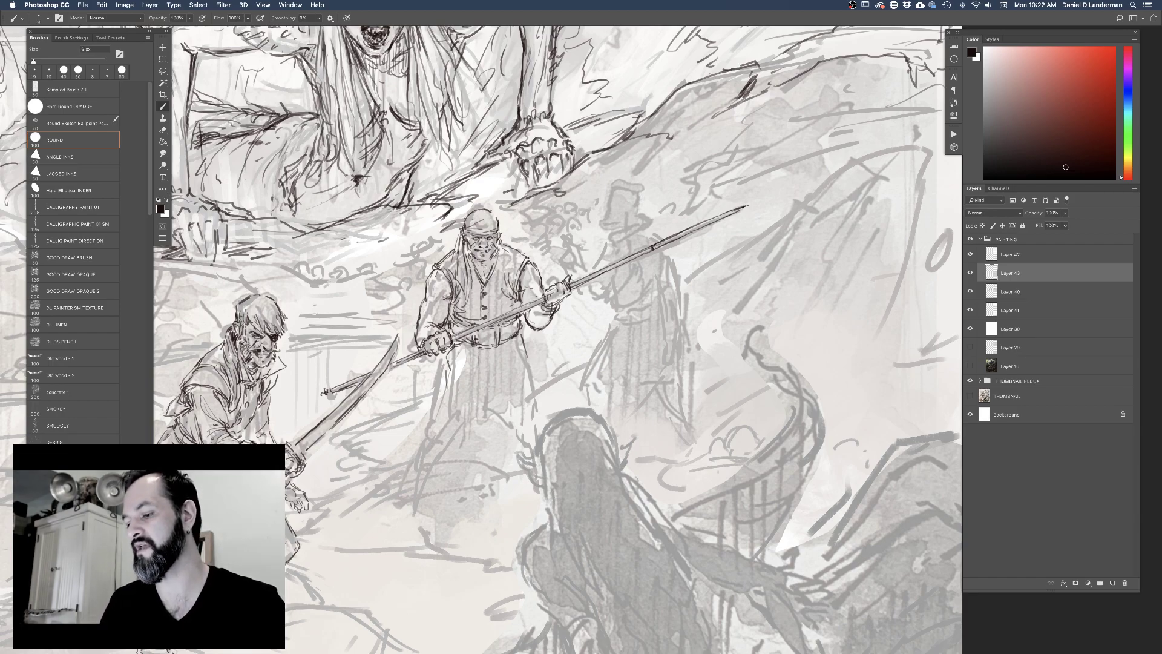
drag(446, 372, 454, 416)
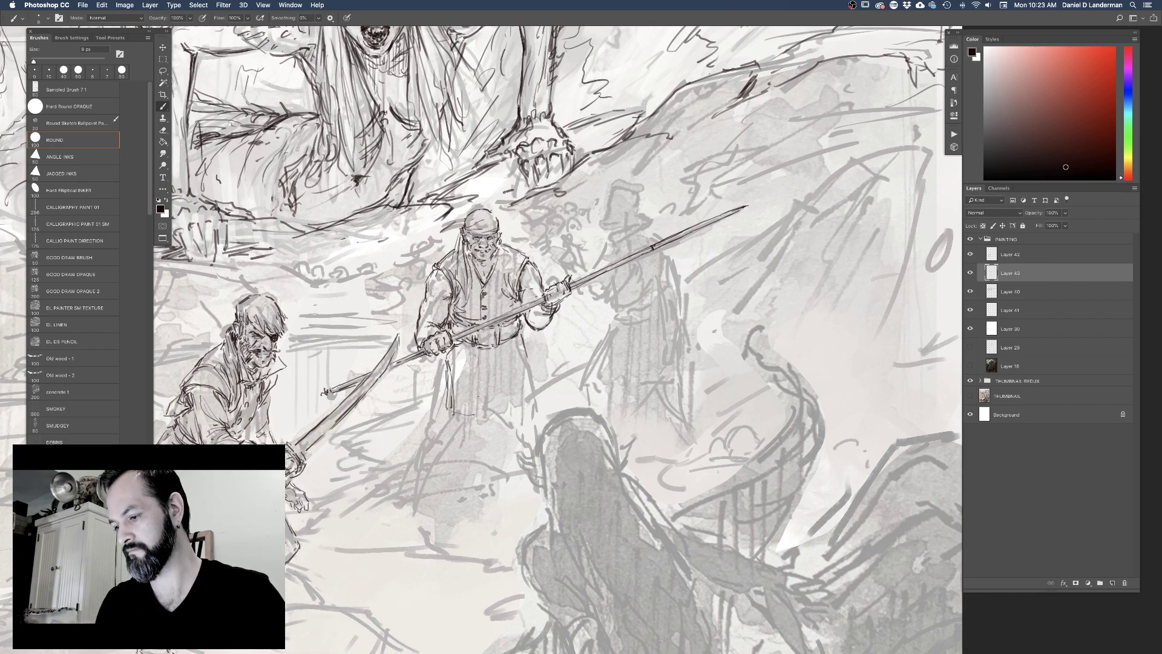
mouse_move(481, 352)
mouse_down()
mouse_move(481, 405)
mouse_move(459, 351)
mouse_up()
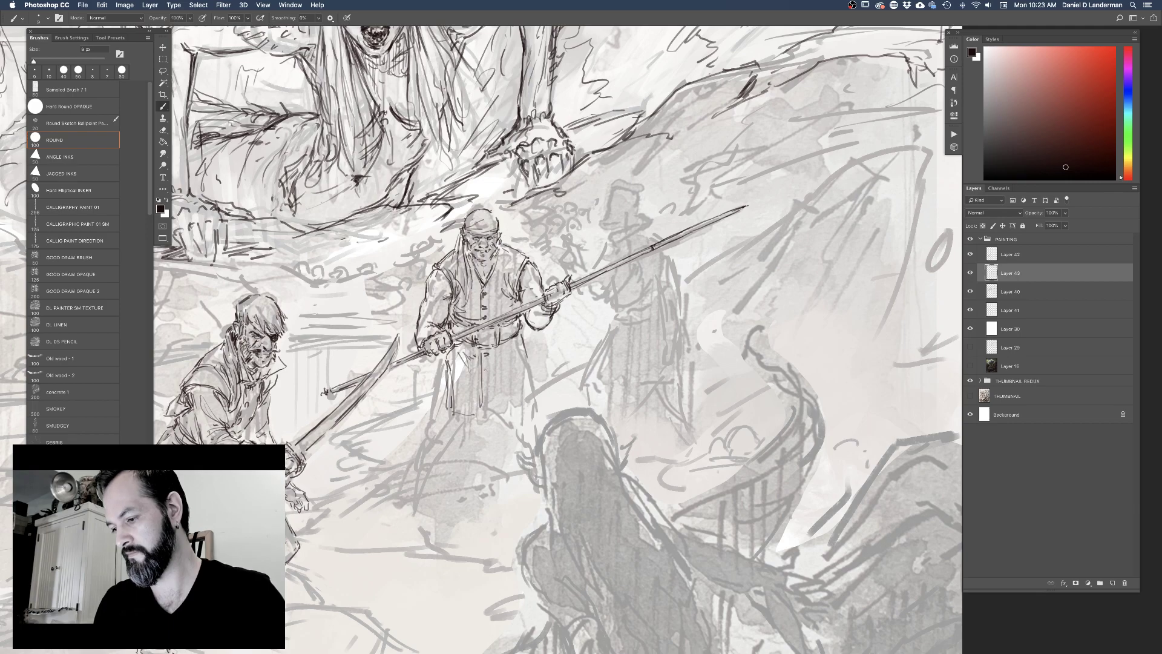
drag(484, 378, 483, 405)
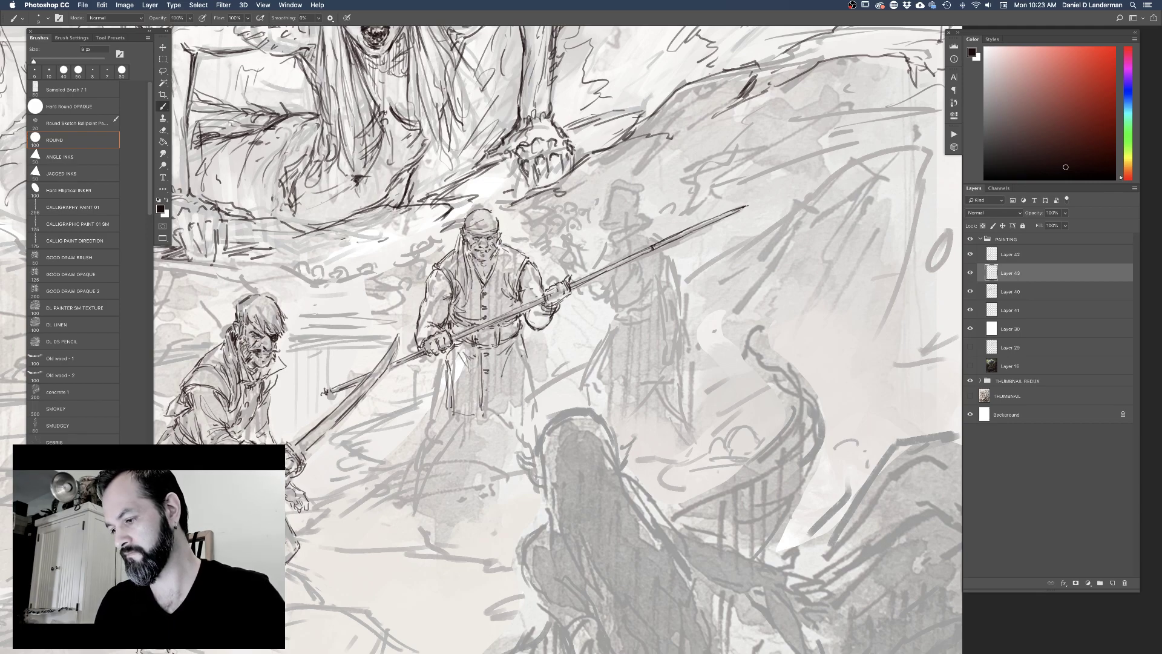
Outline the central figure's right and left legs and sketch the feet
drag(522, 364, 515, 396)
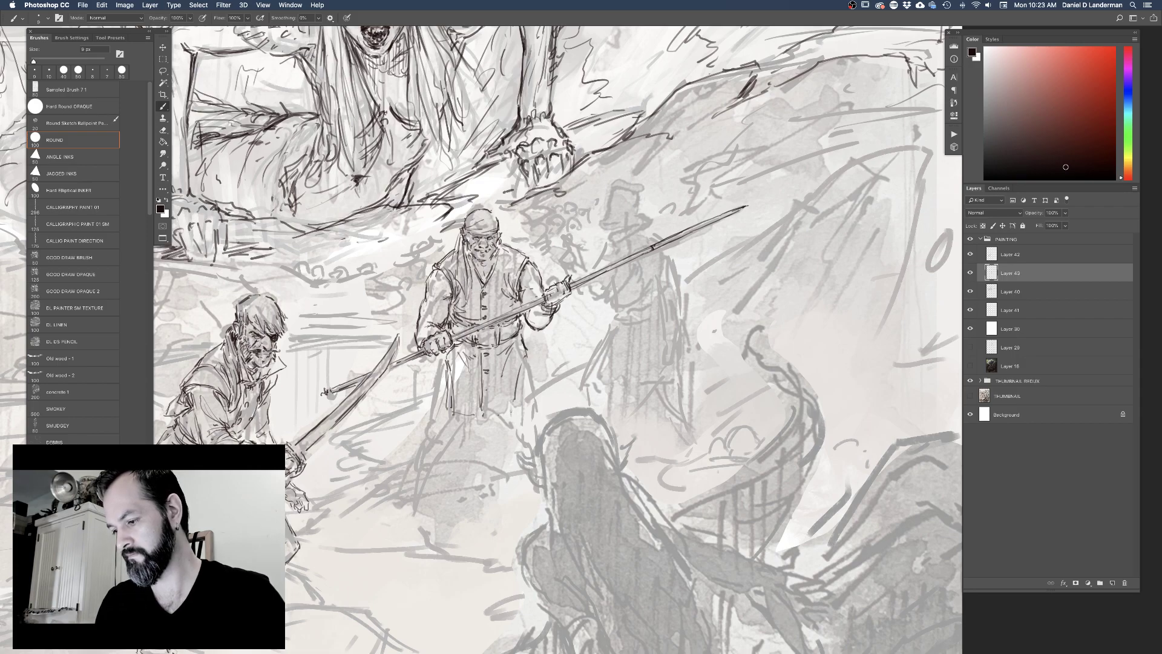
drag(438, 366, 428, 423)
drag(444, 360, 436, 376)
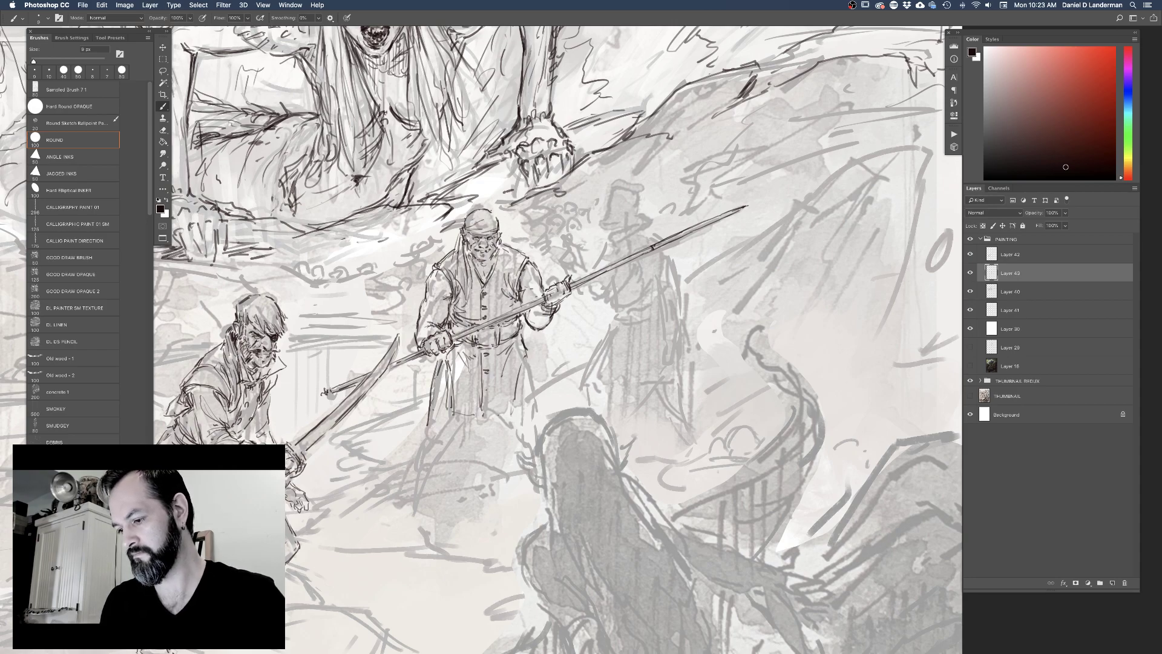
mouse_move(435, 415)
mouse_down()
mouse_move(449, 412)
mouse_move(425, 422)
mouse_move(442, 426)
mouse_move(446, 447)
mouse_move(489, 412)
mouse_move(519, 422)
mouse_up()
Define the coat's right edge and vertical folds, and rough in both feet
drag(530, 362, 538, 408)
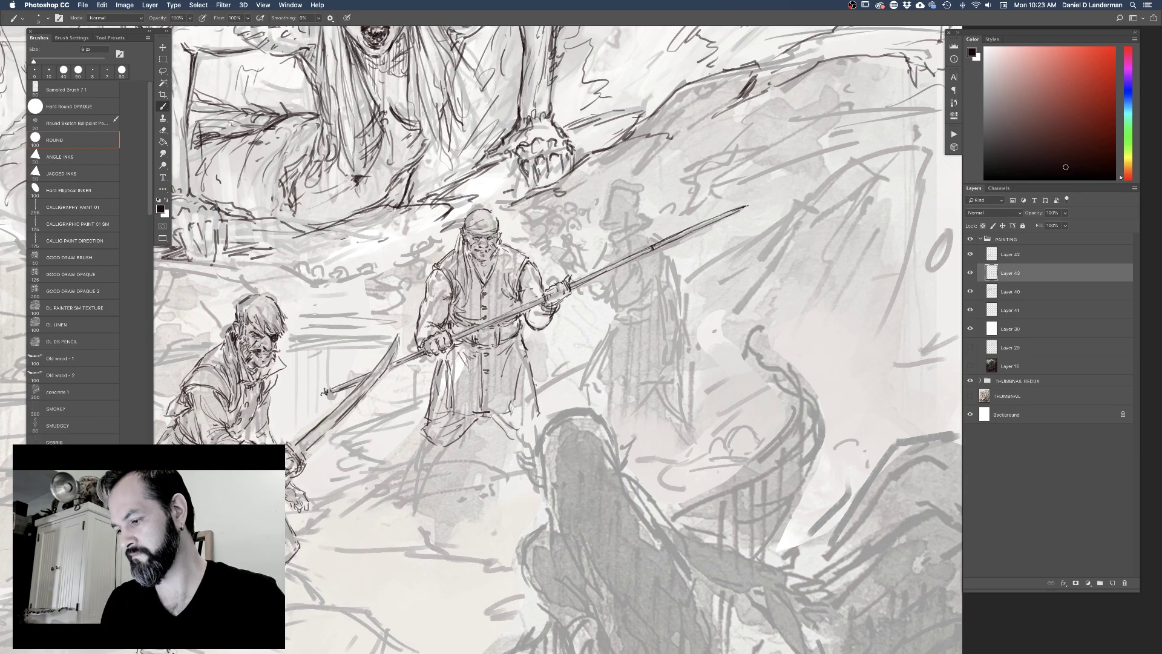
drag(503, 428, 537, 411)
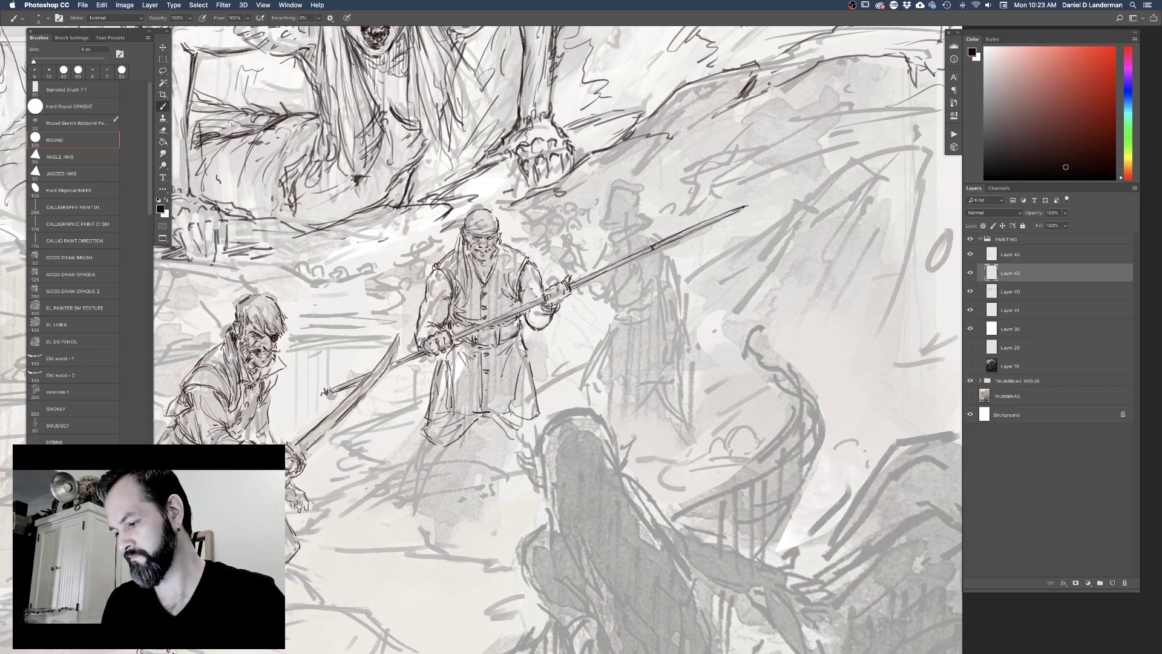
drag(545, 403, 541, 419)
drag(438, 434, 425, 448)
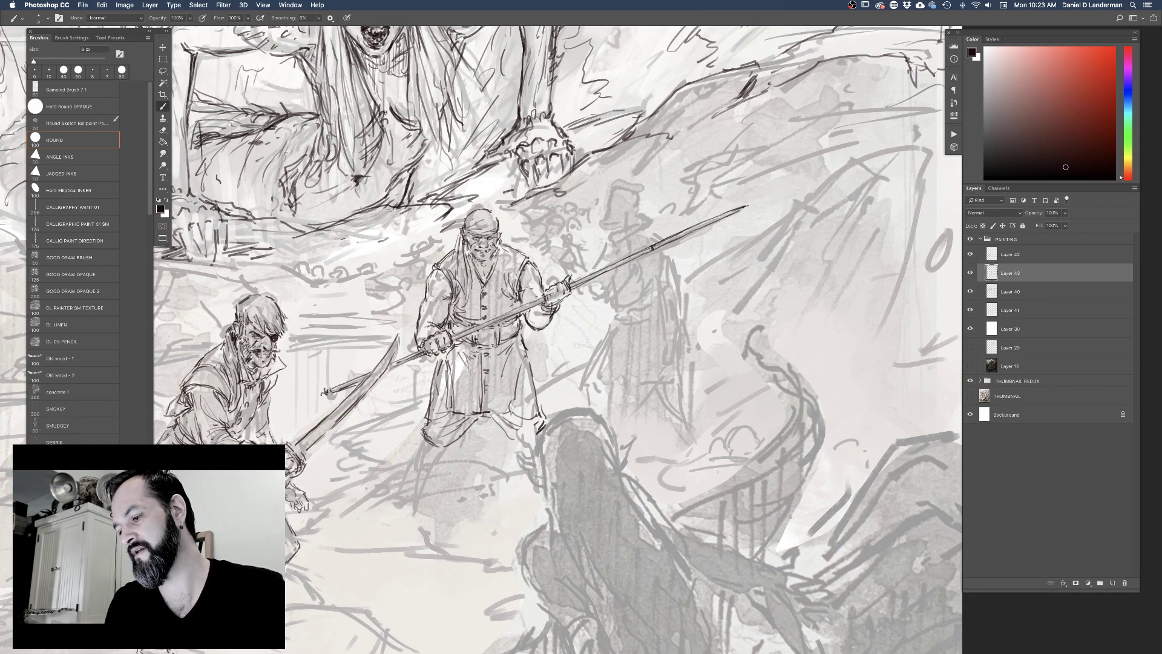
drag(490, 352, 491, 398)
drag(490, 285, 491, 311)
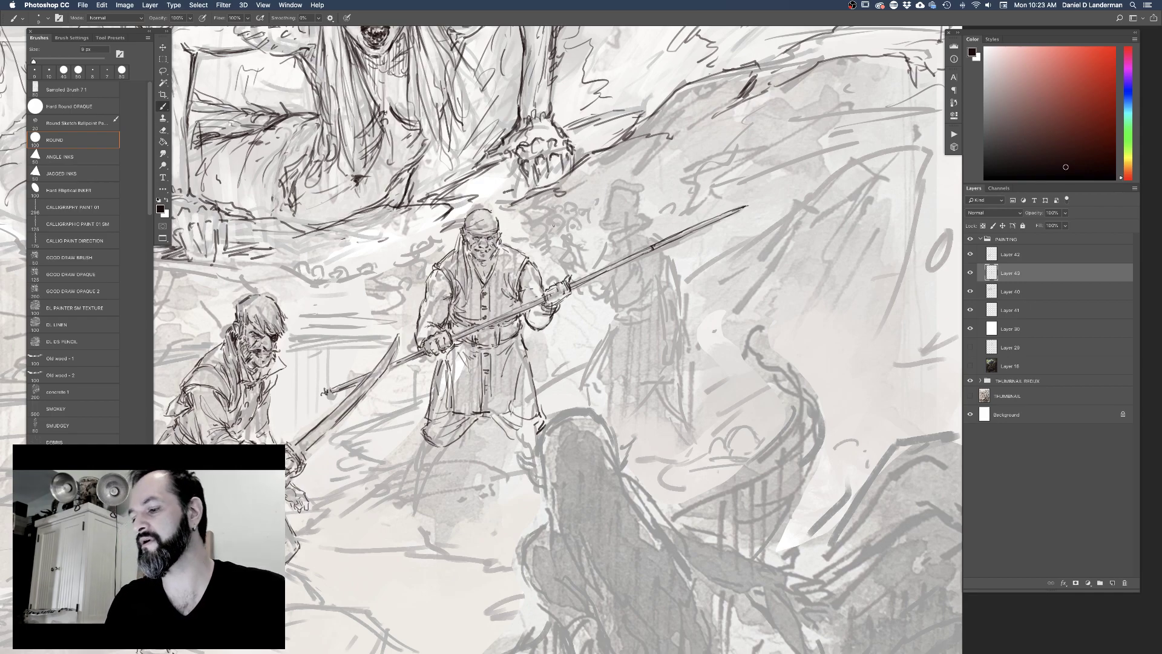
drag(515, 399, 511, 414)
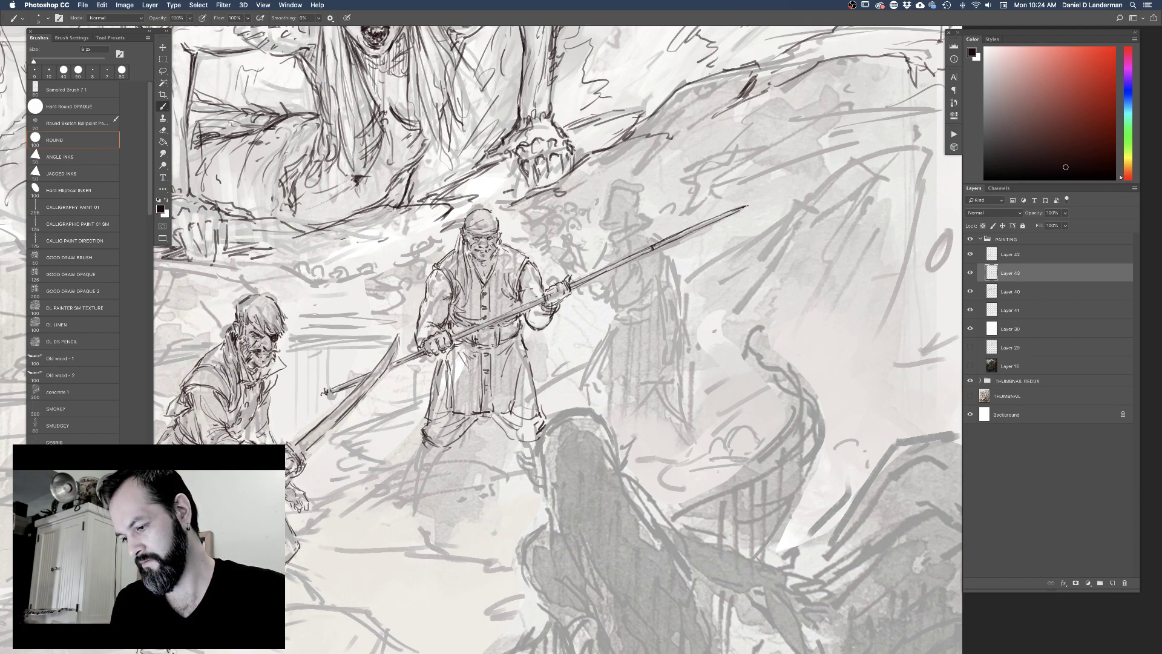
Refine both feet, the left boot and right leg, then reframe the canvas around the spear-bearer
drag(453, 447, 433, 451)
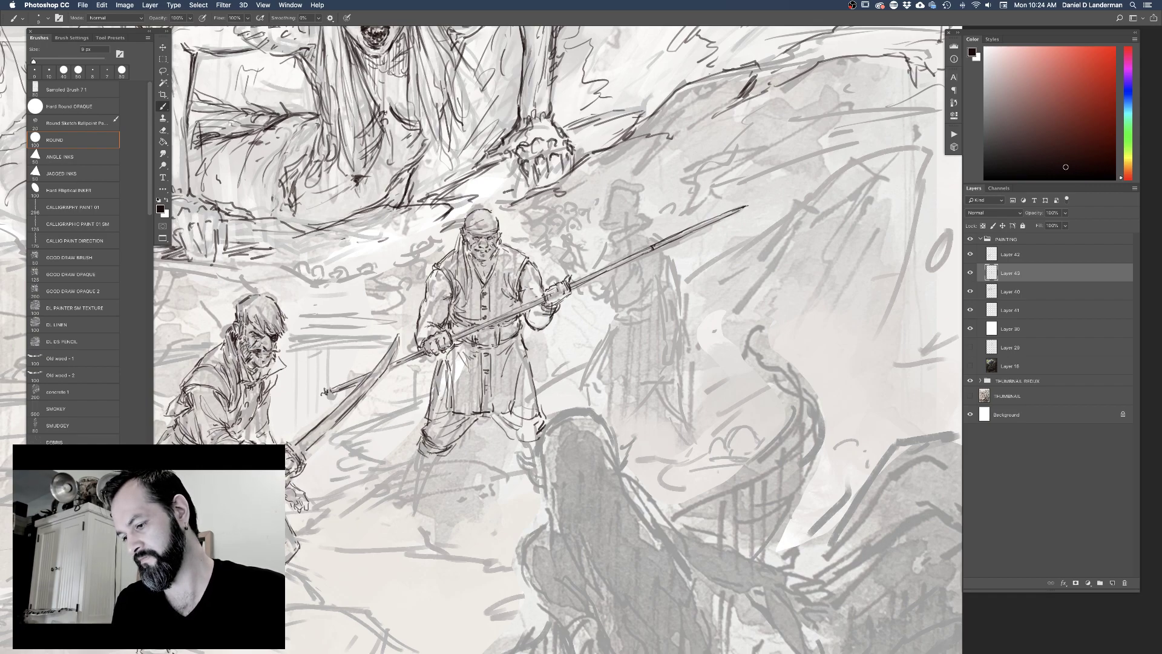
mouse_move(436, 449)
mouse_down()
mouse_move(416, 453)
mouse_move(438, 461)
mouse_up()
drag(530, 440, 517, 447)
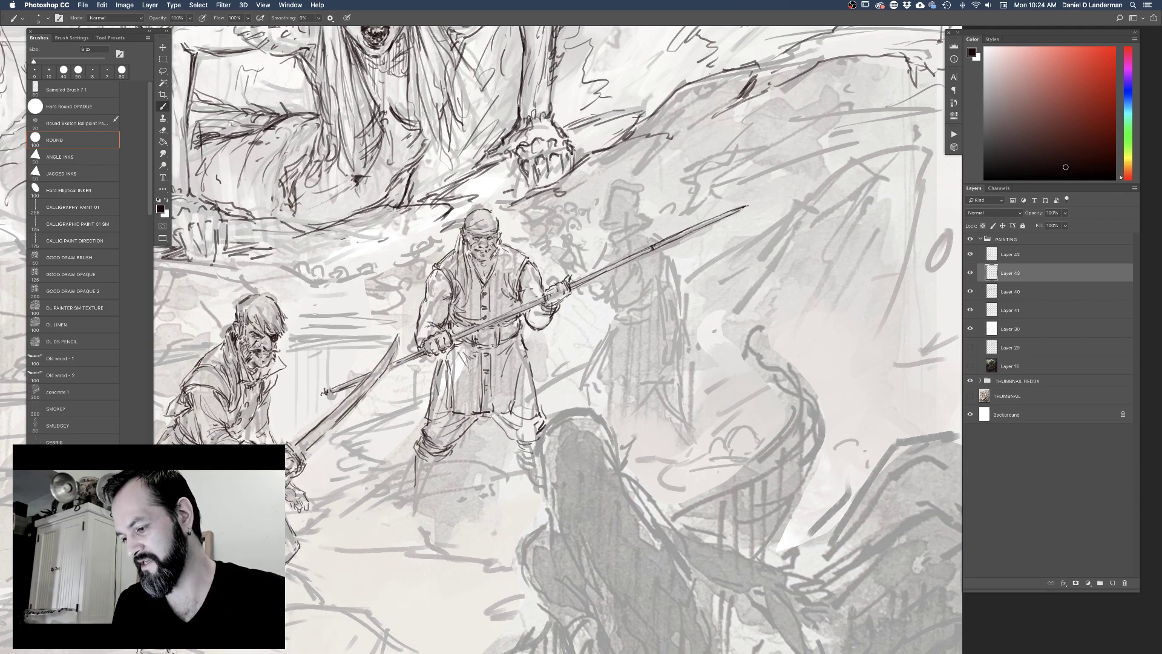
drag(446, 457, 438, 468)
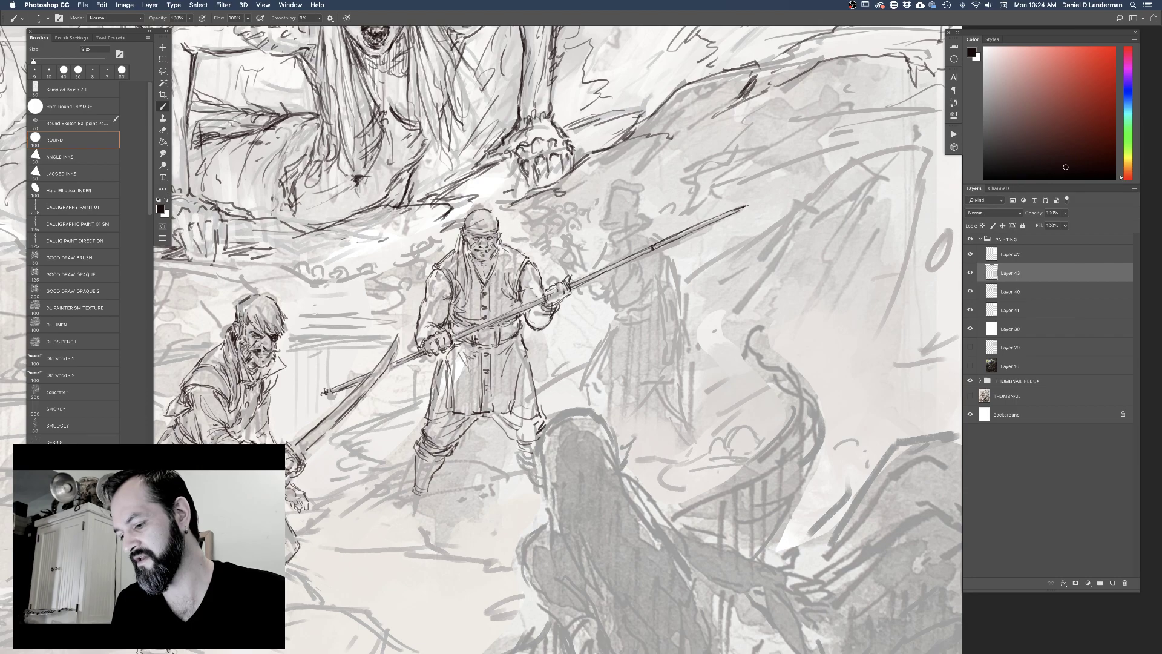
drag(410, 494, 404, 509)
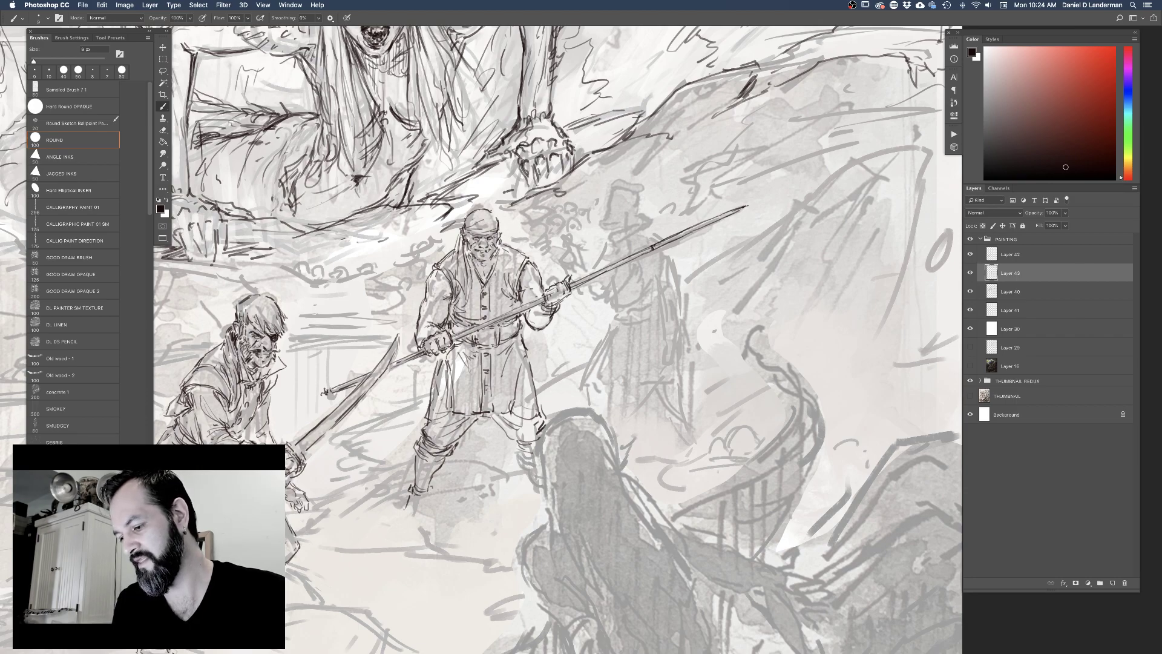
drag(419, 495, 431, 487)
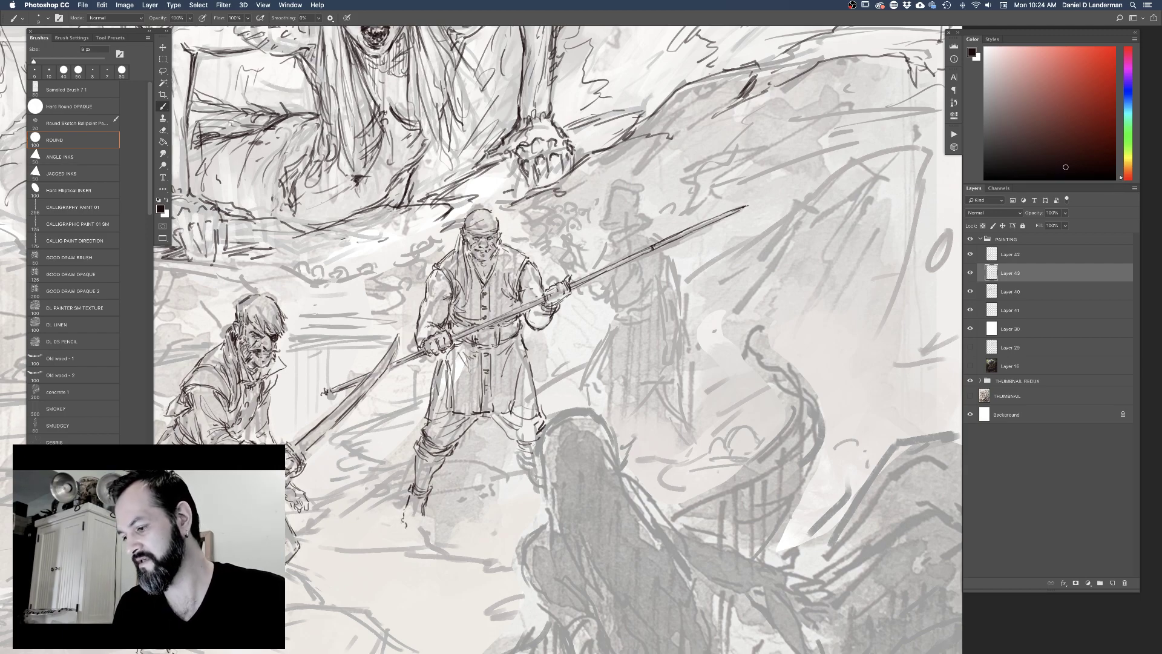
drag(536, 473, 542, 494)
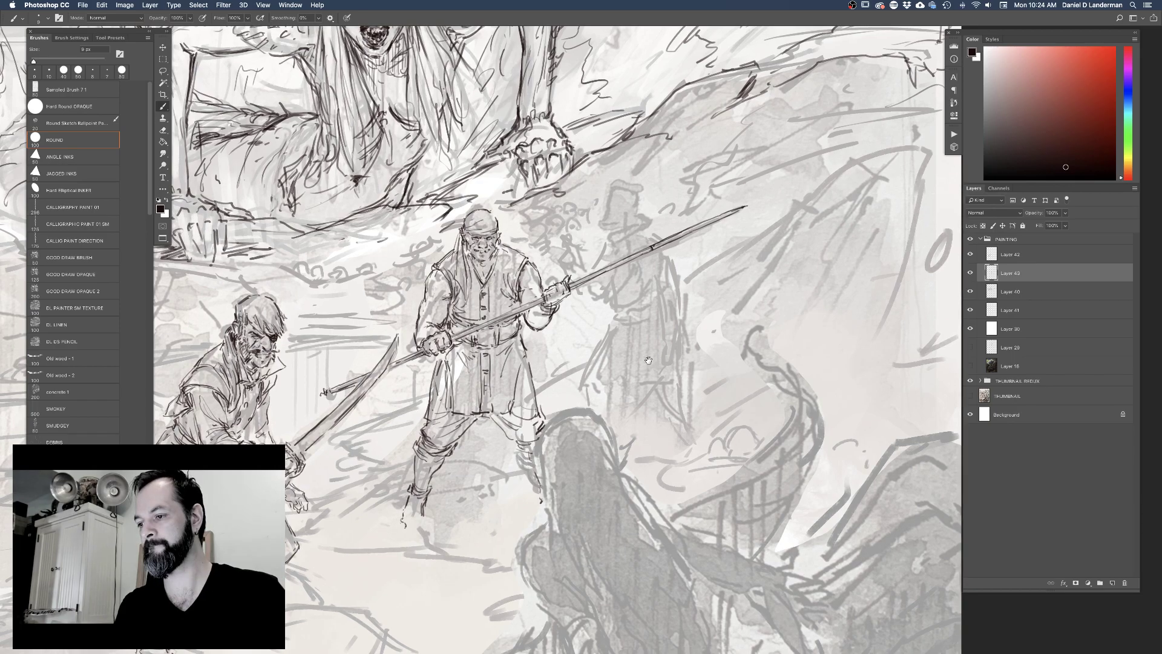
drag(665, 364, 647, 356)
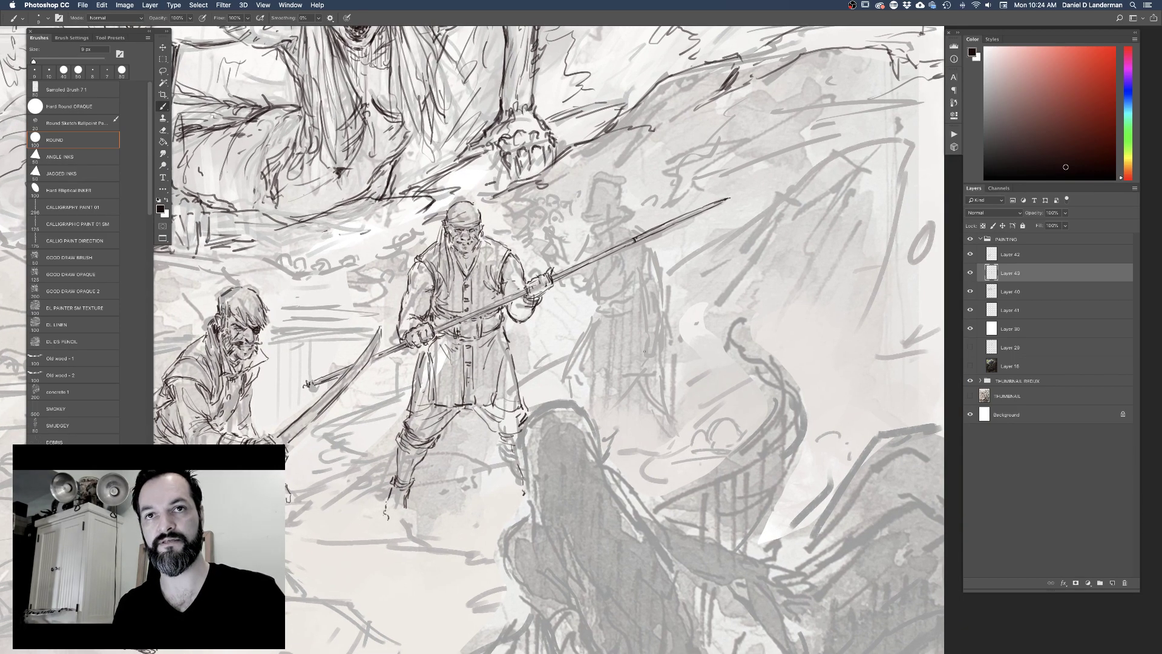
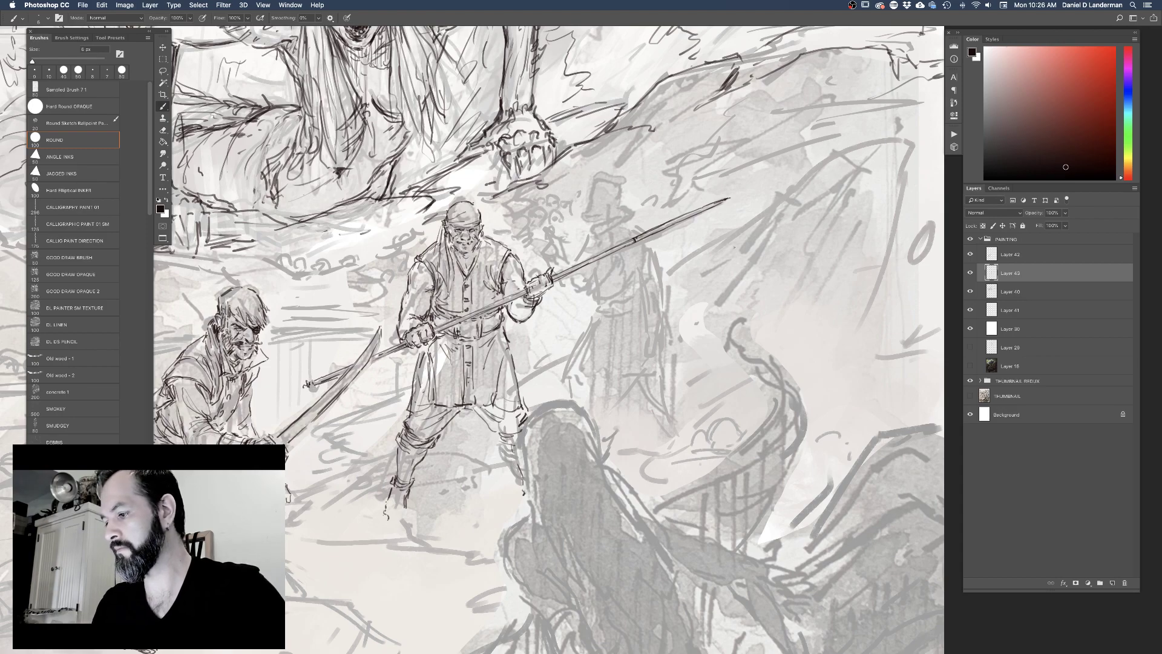
Add an empty Layer 44 above Layer 40 and zoom in for detail work
click(997, 295)
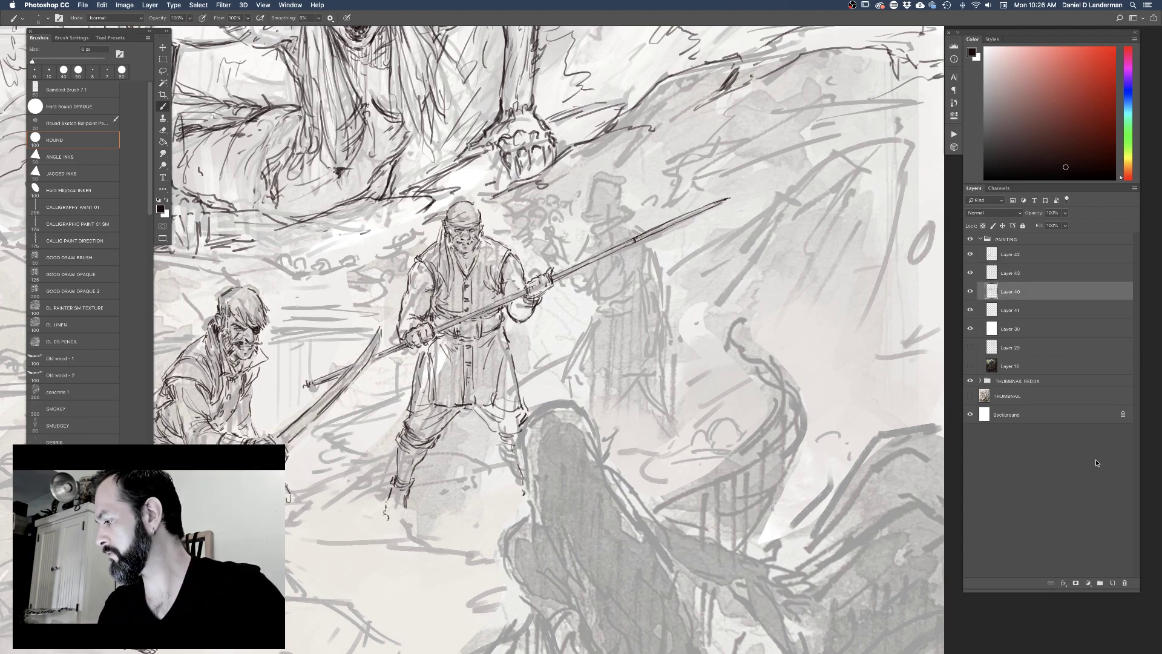
click(1112, 583)
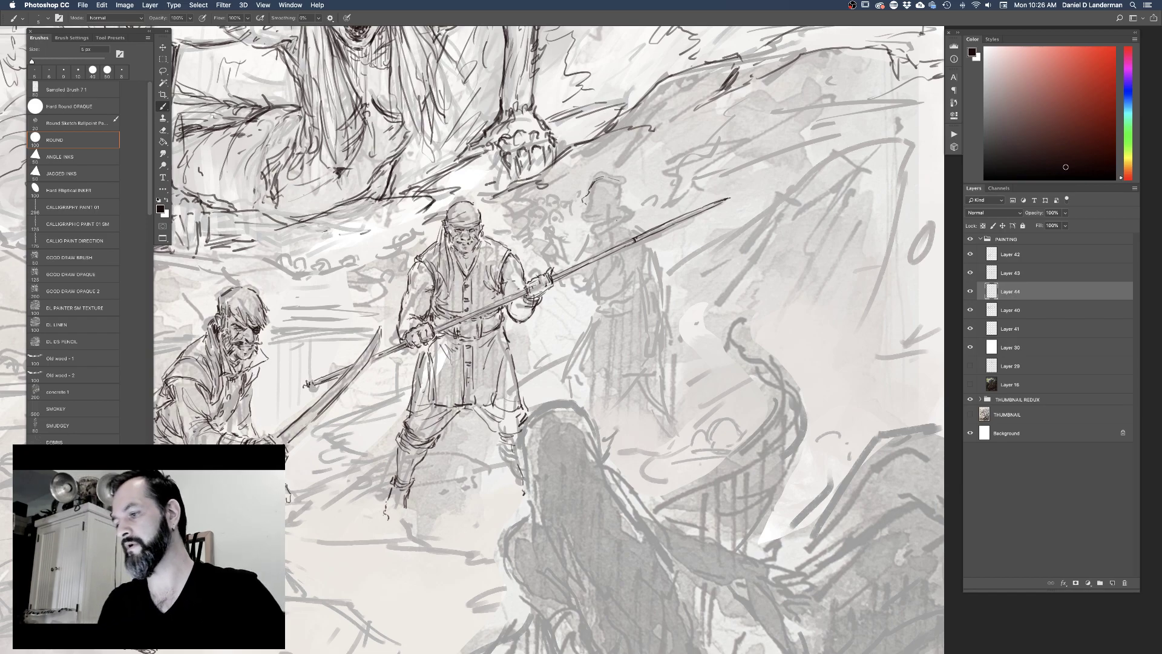
key(super+equal)
Erase stray marks, then draw the distant figure's profile face and beard with a 3 px brush
scroll(623, 243, up, 5)
scroll(623, 243, left, 2)
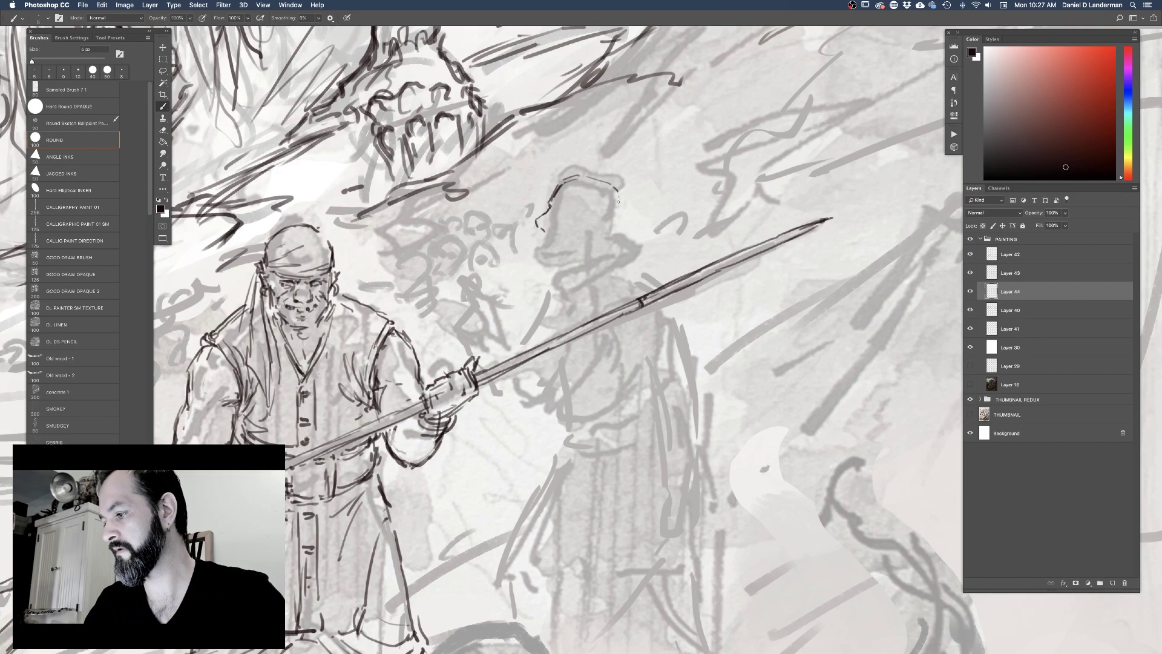
key(e)
drag(536, 223, 550, 200)
key(b)
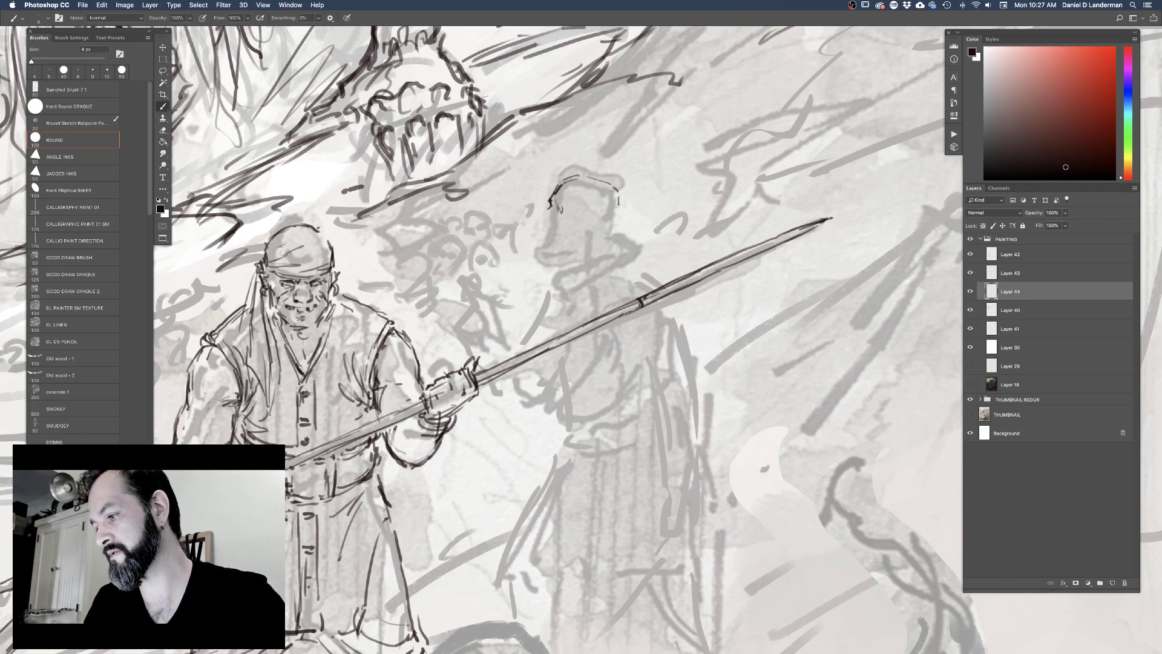
key(bracketleft)
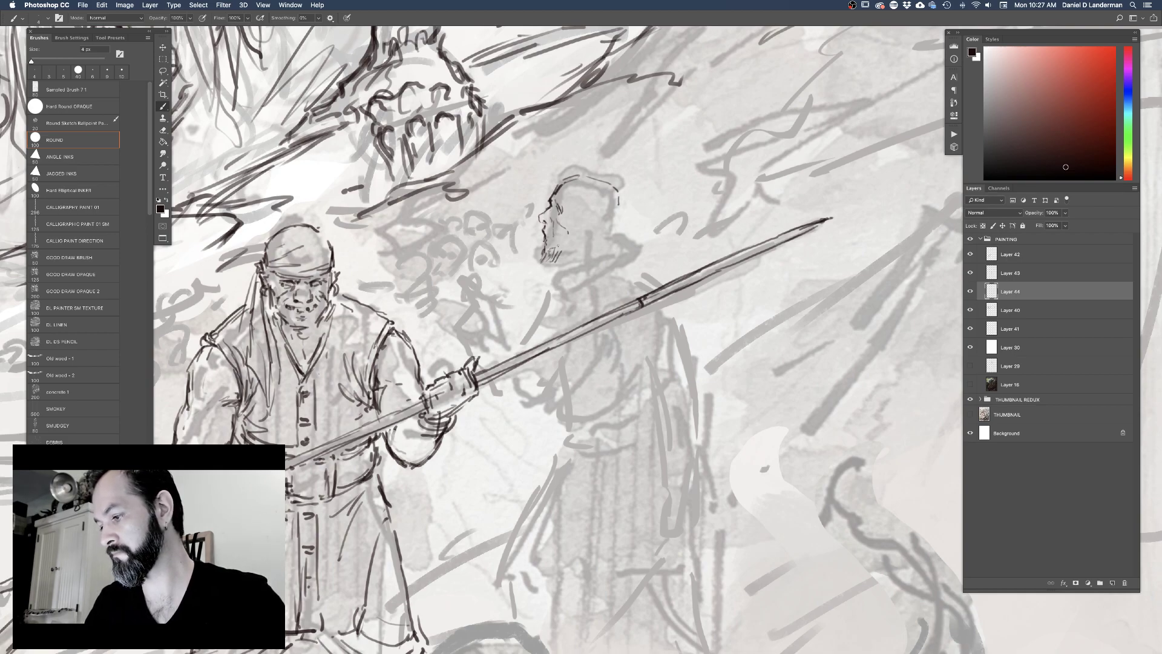
drag(564, 241, 562, 256)
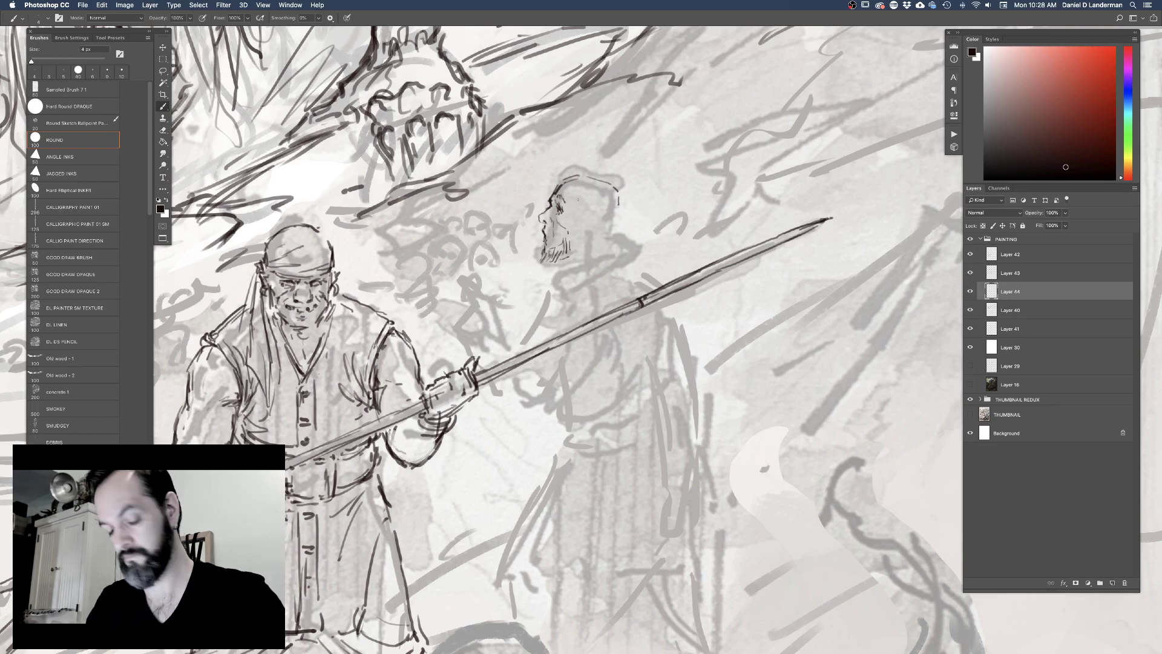
key(e)
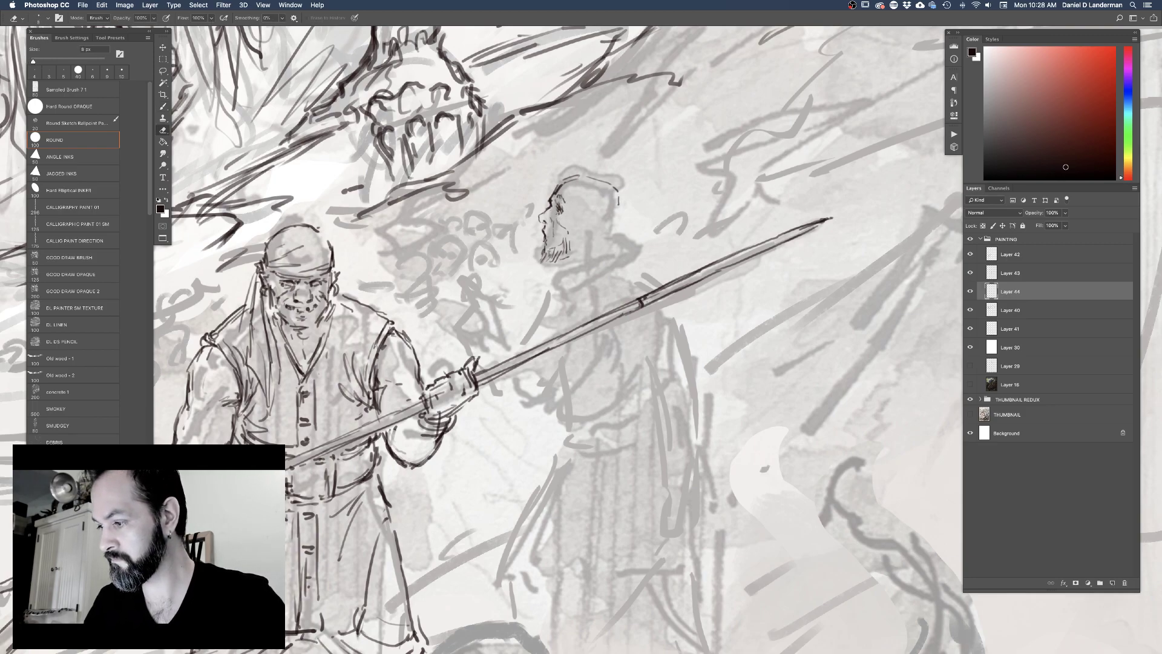
key(b)
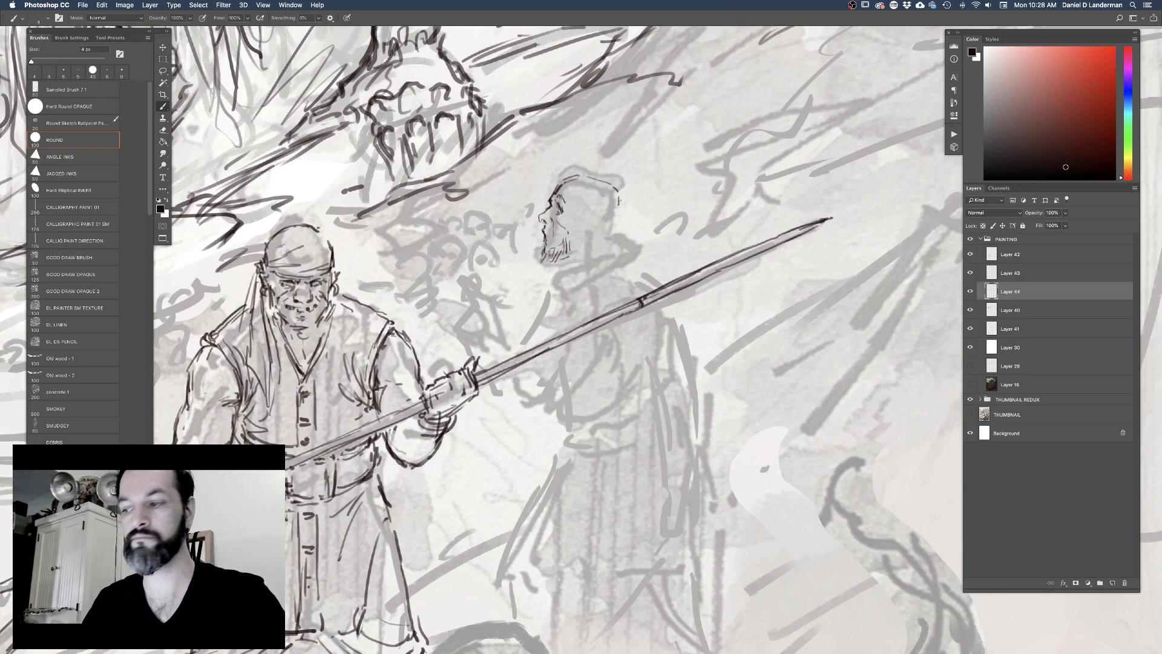
drag(574, 241, 573, 250)
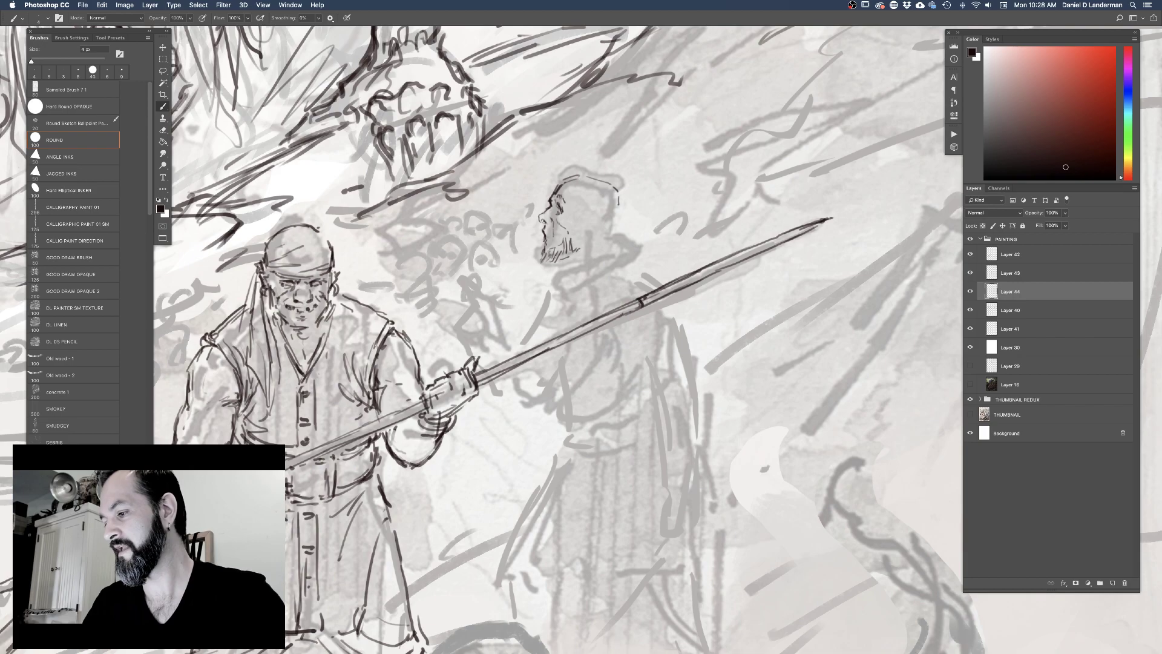
Fill gaps in the figure's beard and erase faint strokes atop his head
mouse_move(575, 237)
mouse_down()
mouse_move(577, 248)
mouse_move(579, 236)
mouse_up()
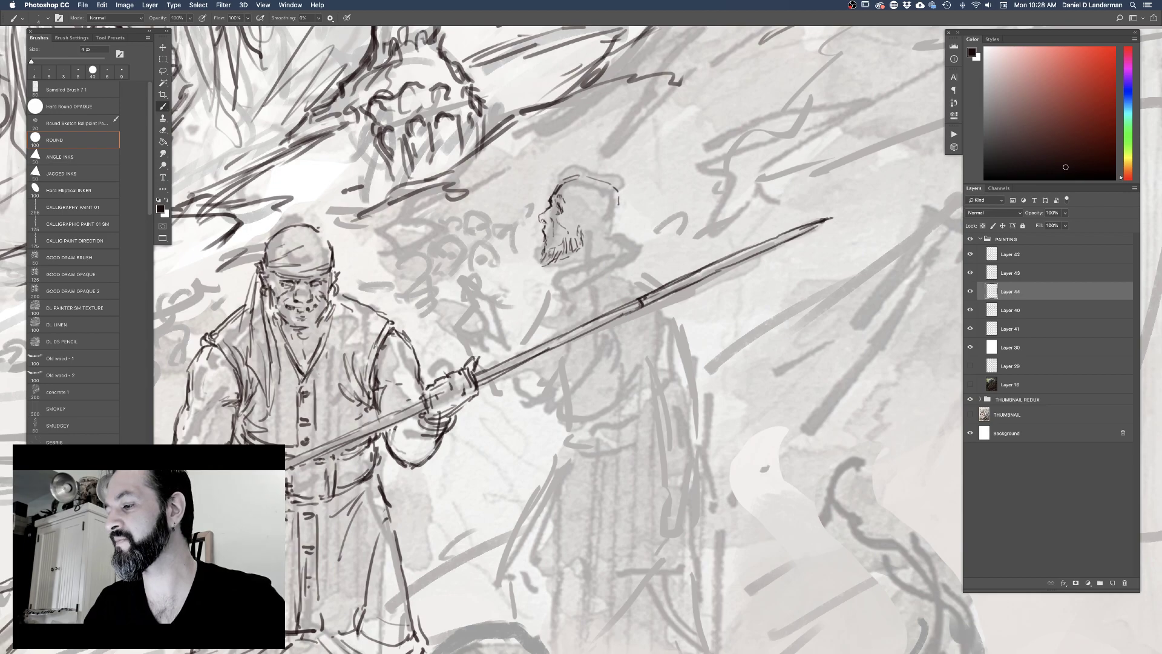
key(e)
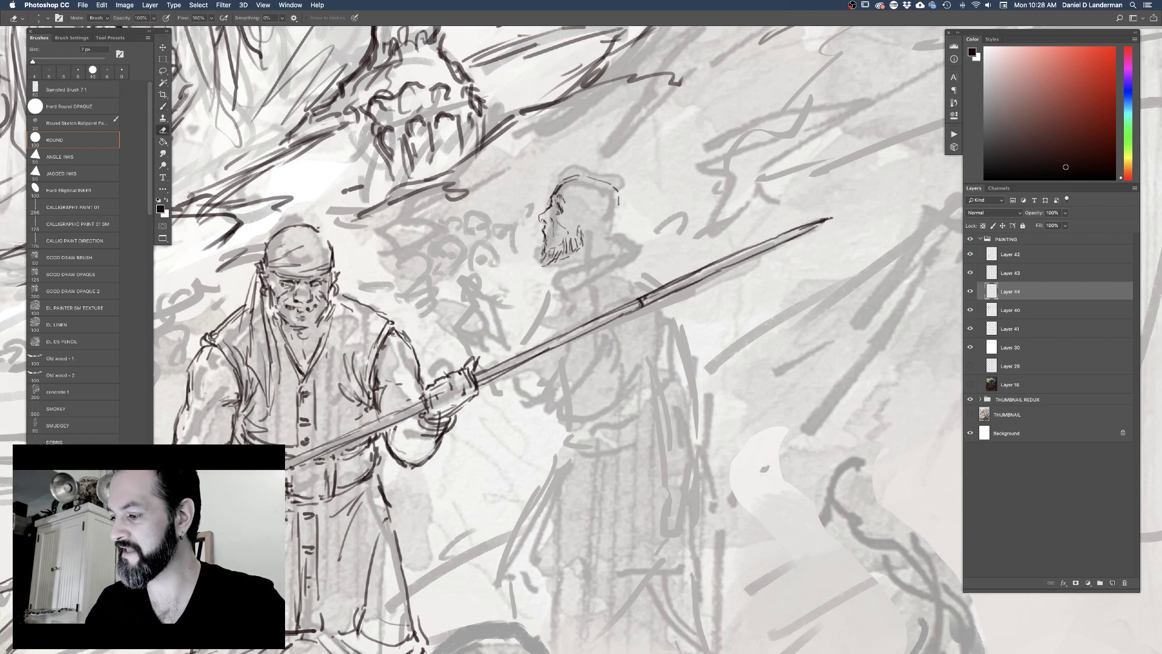
key(b)
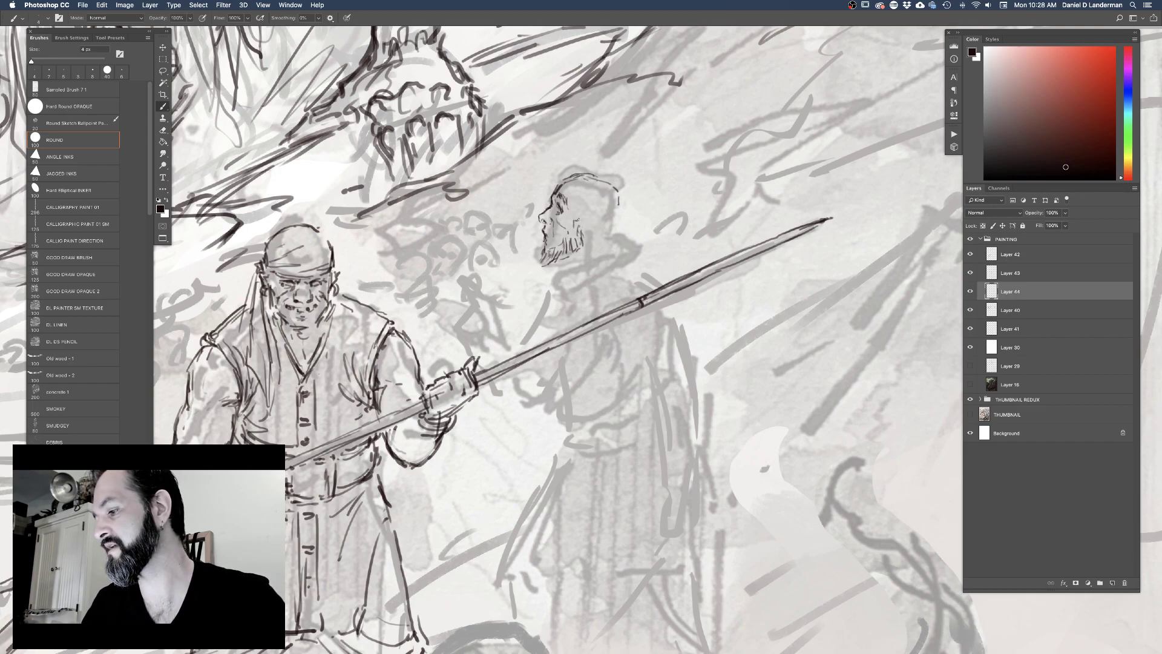
key(e)
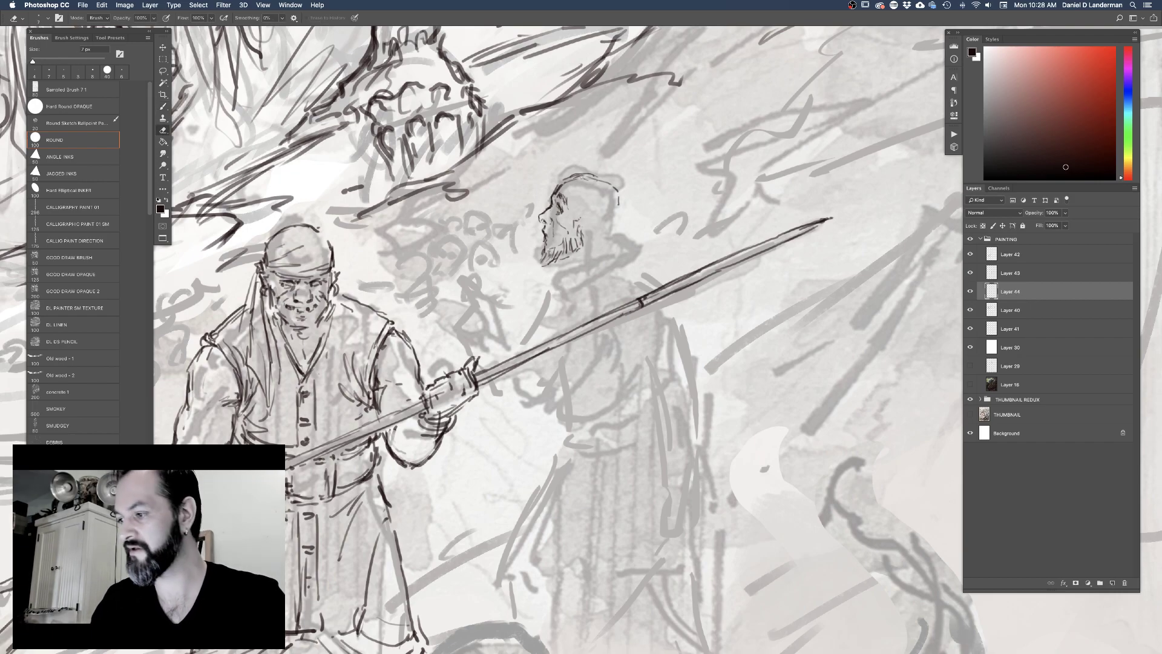
drag(588, 174, 570, 180)
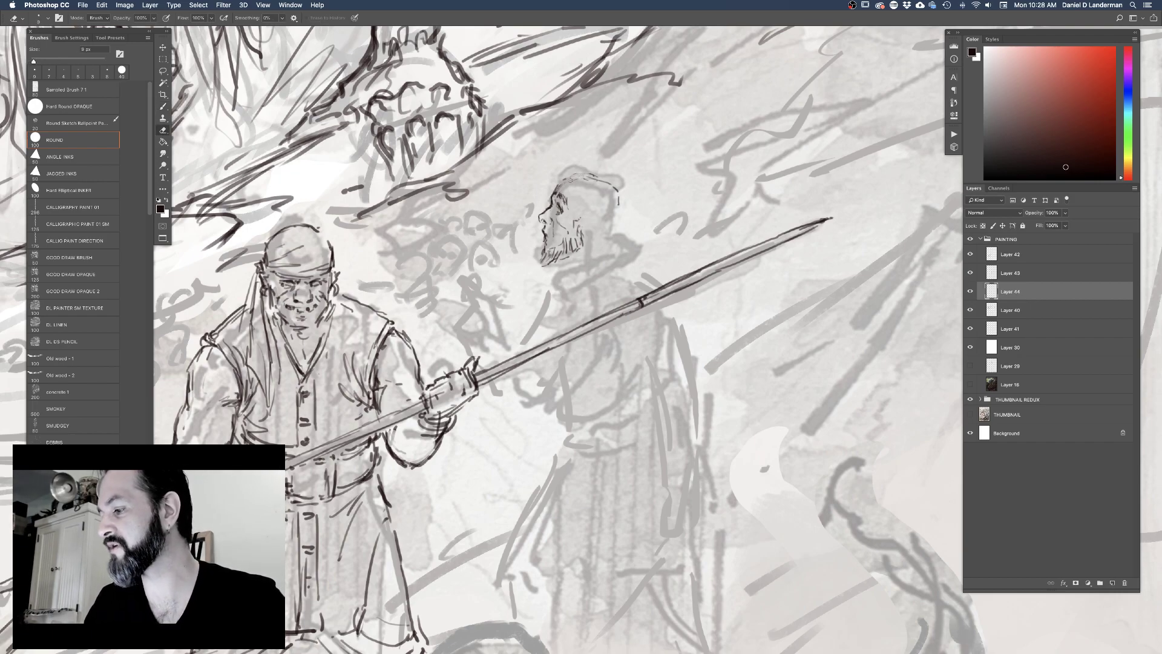
key(b)
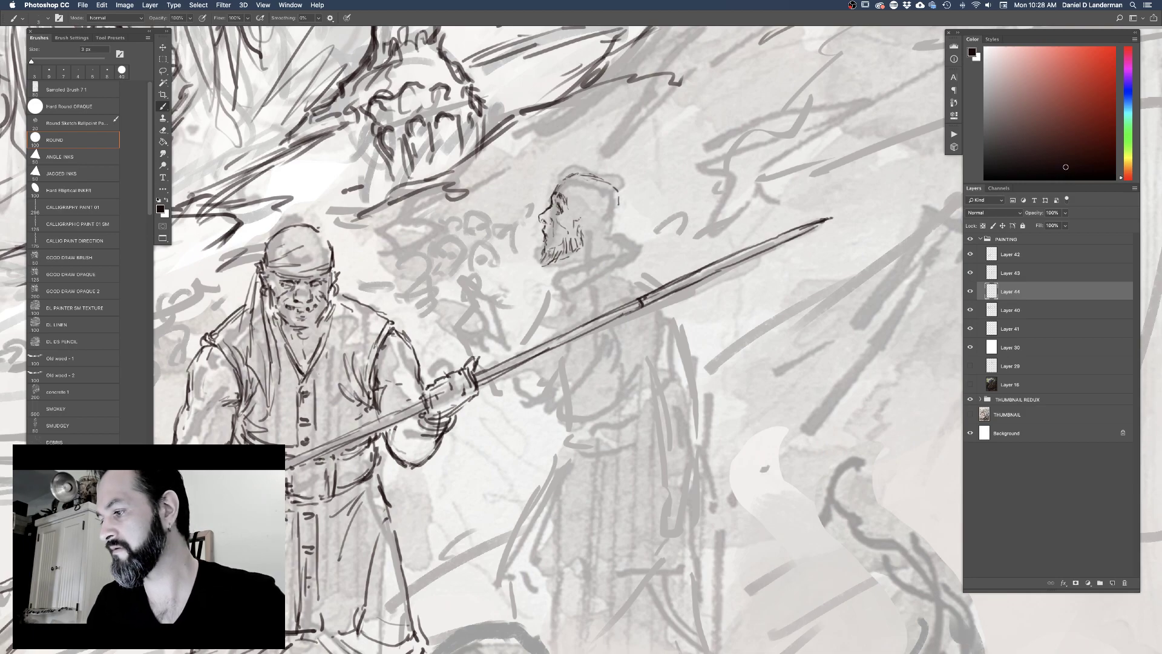
With a 5 px brush, extend the head outline and draw the ear and jaw
key(bracketright)
drag(601, 180, 609, 184)
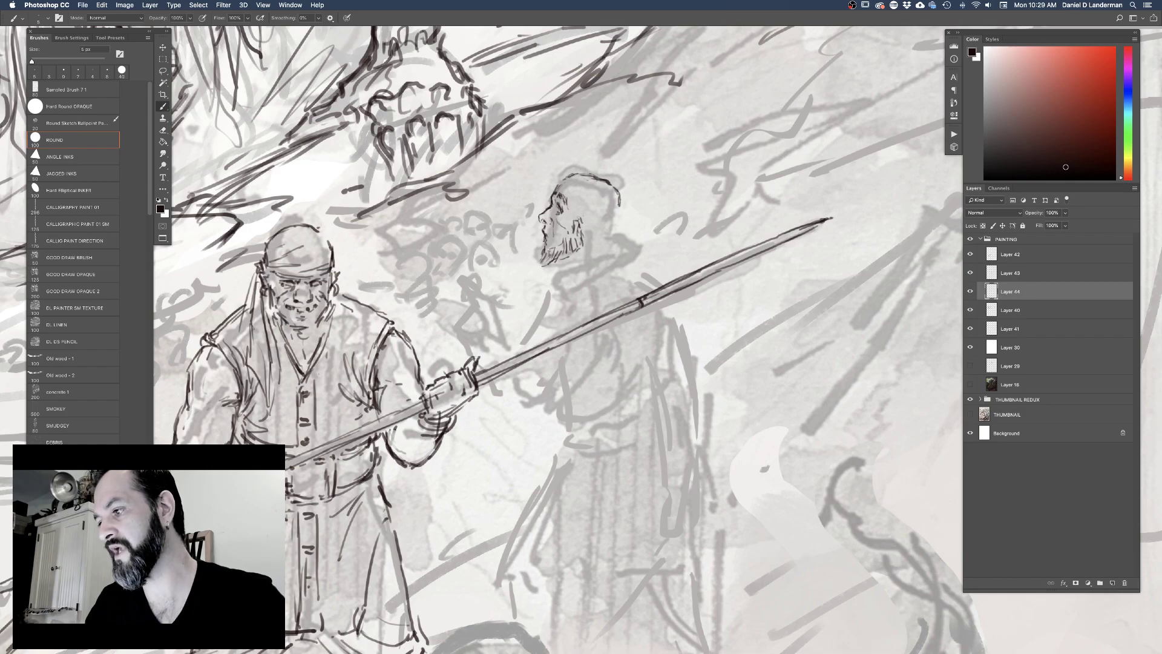
drag(581, 214, 584, 231)
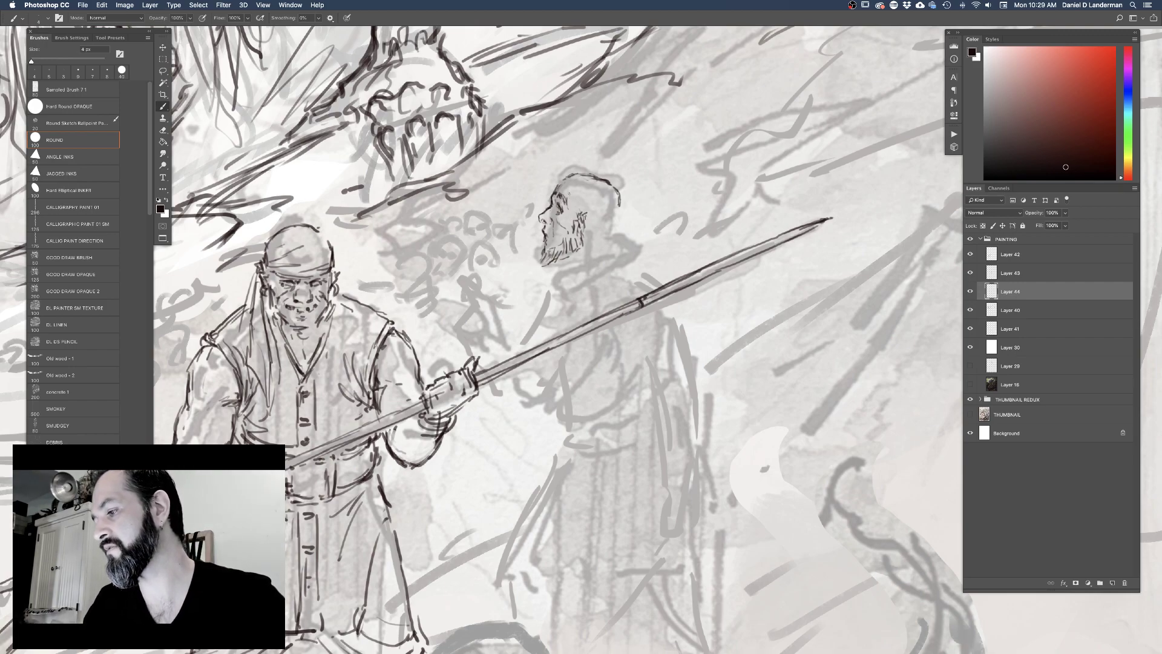
key(e)
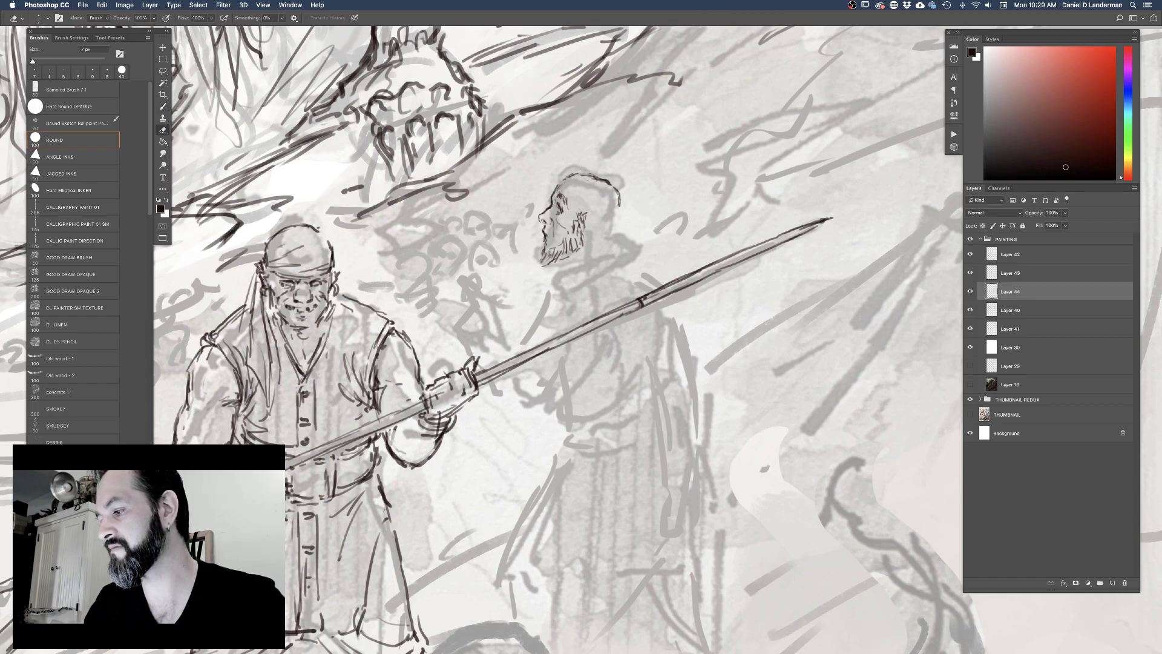
key(b)
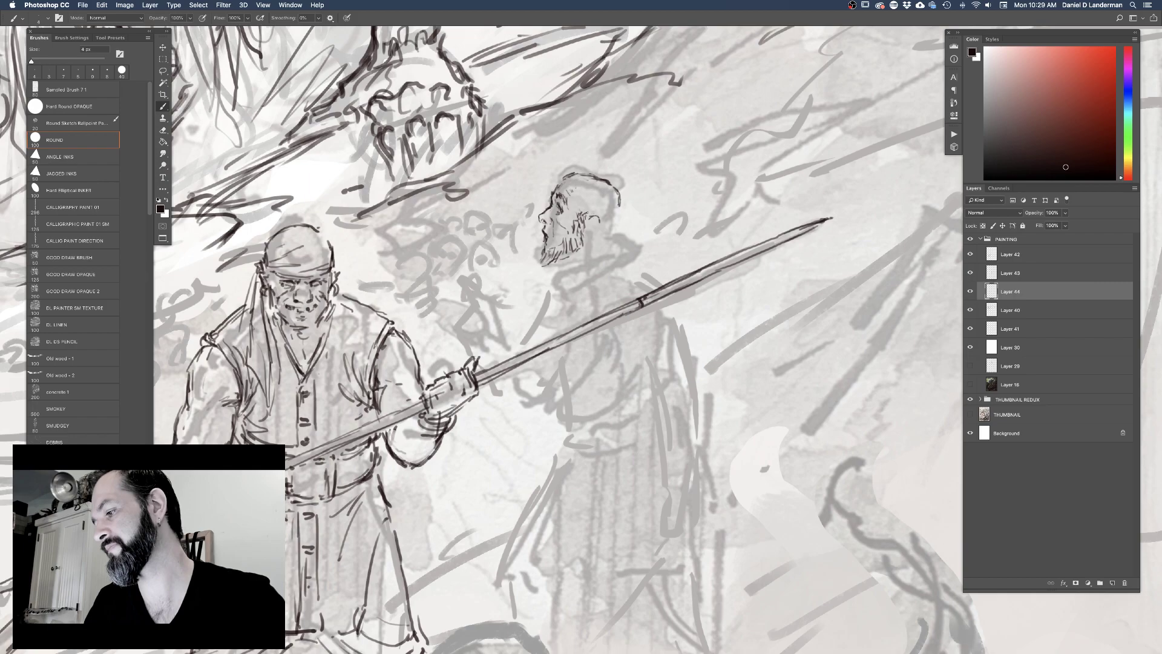
drag(580, 213, 587, 224)
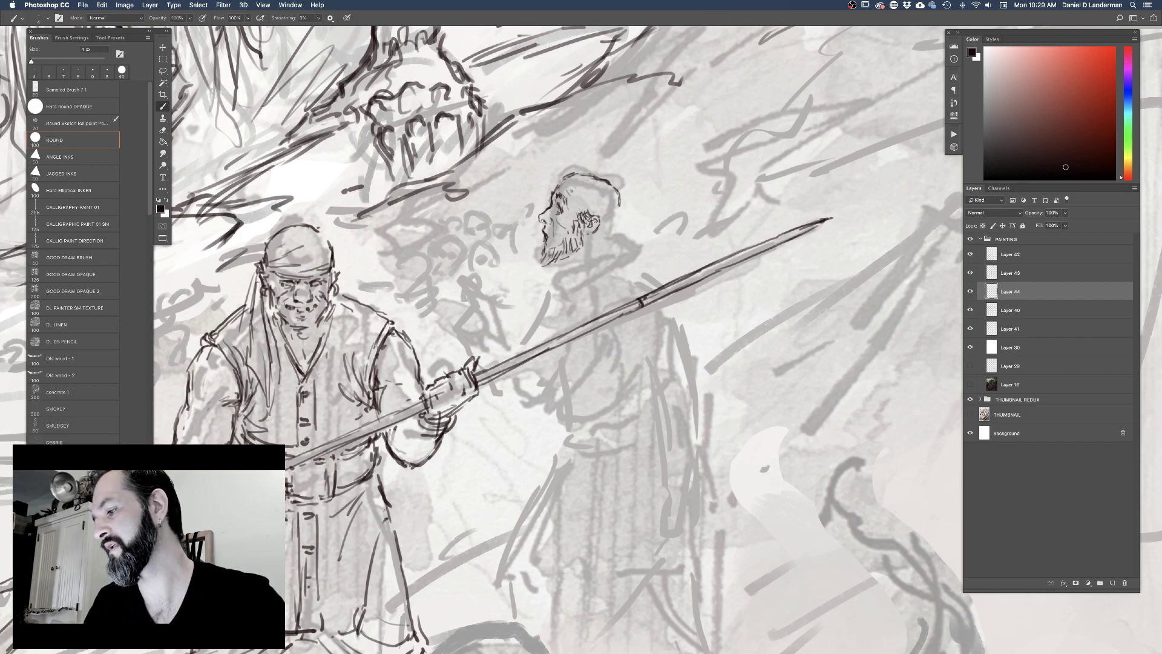
drag(584, 230, 588, 238)
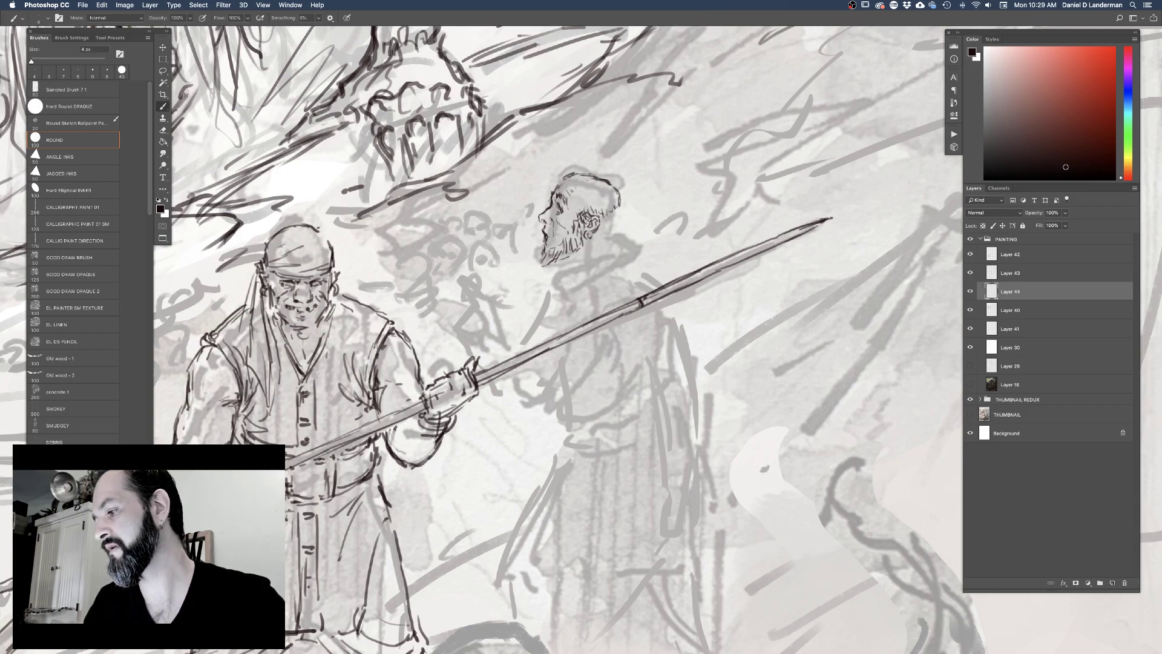
Shape the back of the bearded man's head, ear and jaw, then zoom out
key(e)
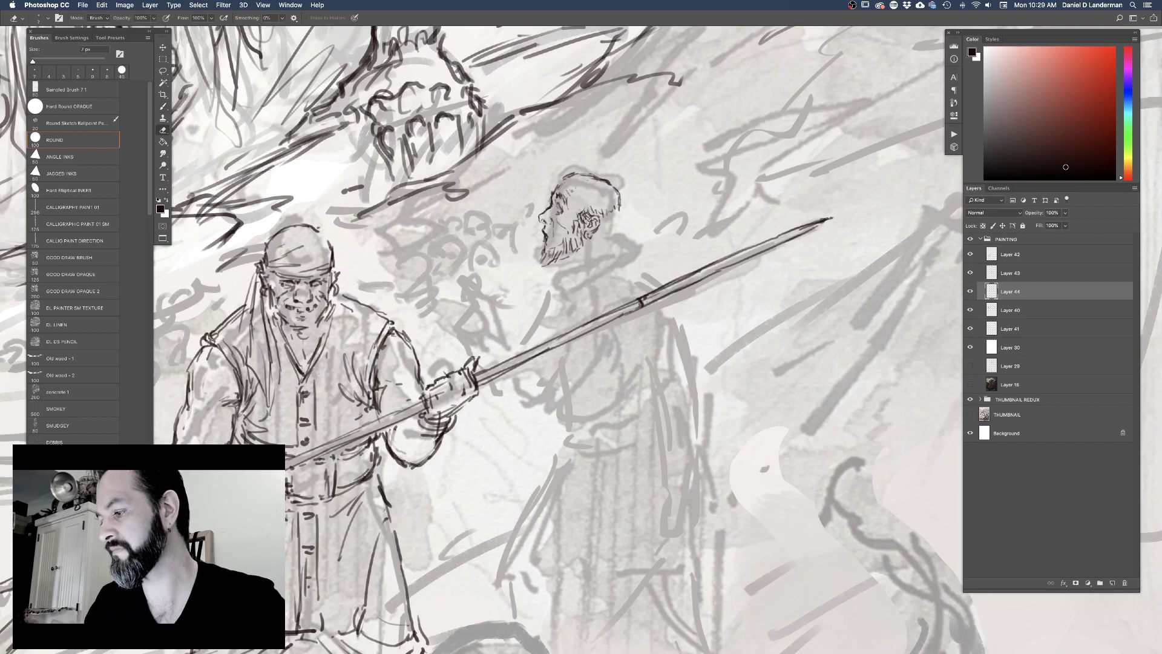
key(b)
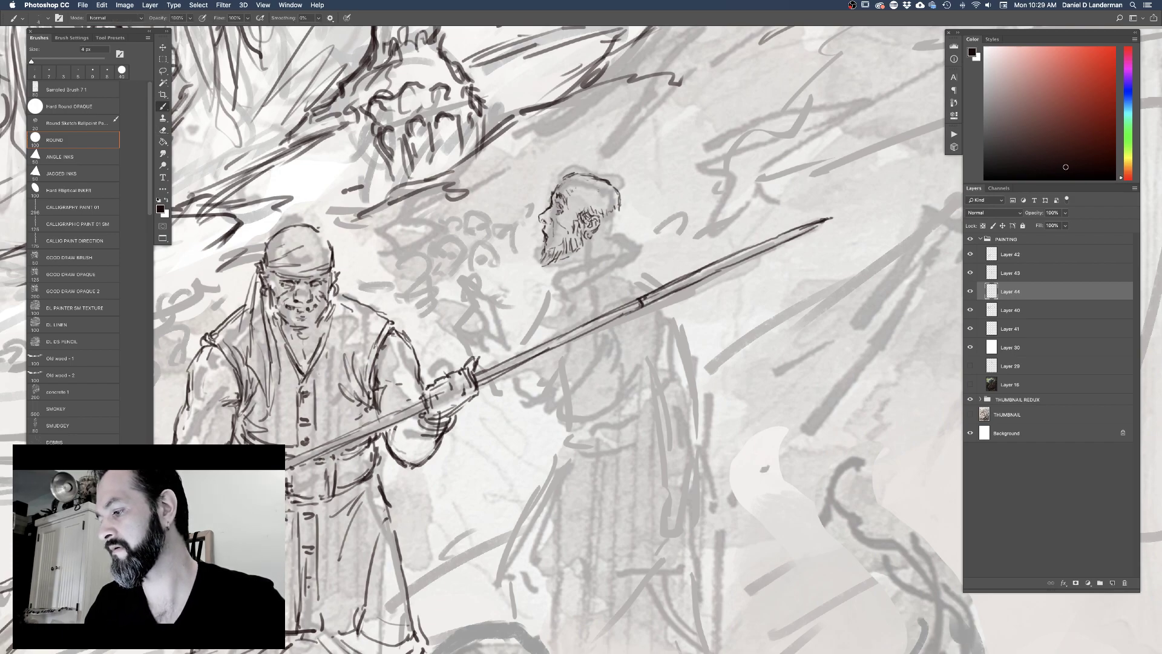
key(e)
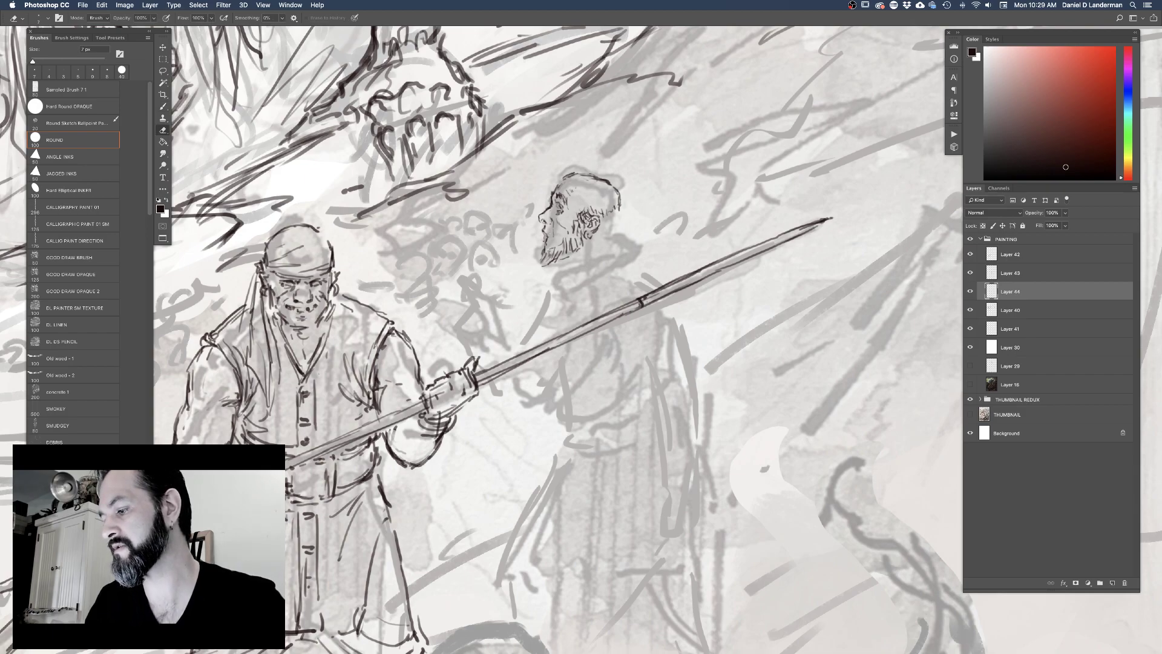
key(b)
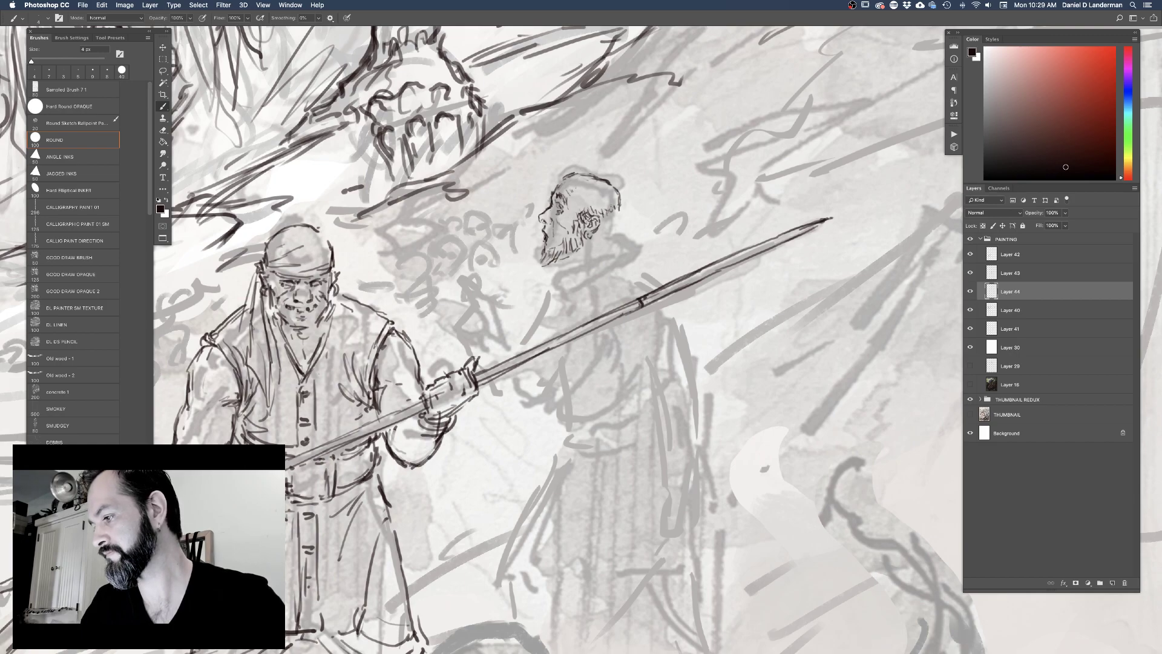
drag(618, 205, 613, 218)
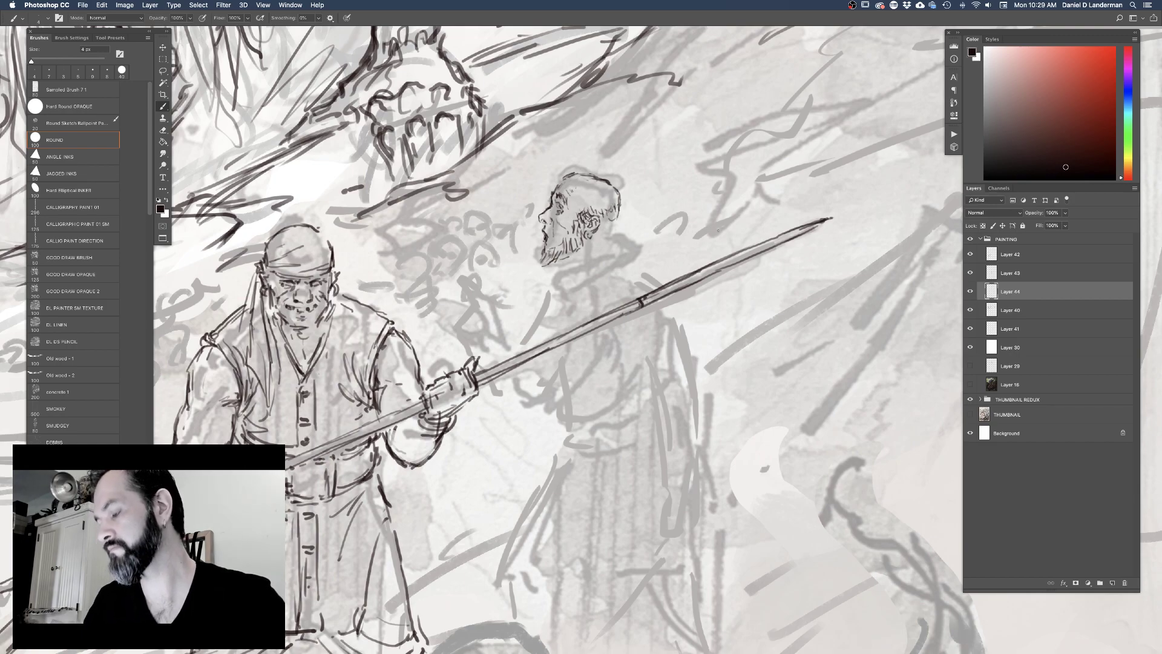
drag(620, 206, 614, 218)
drag(622, 206, 608, 232)
drag(615, 218, 606, 233)
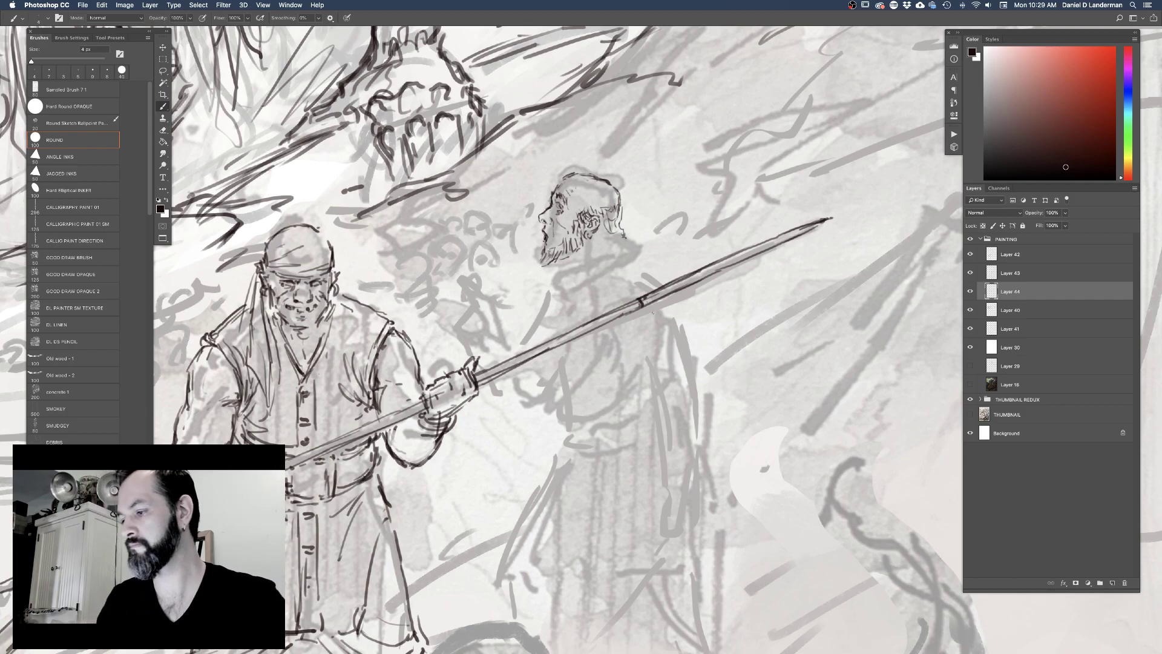
key(super+minus)
key(super+minus)
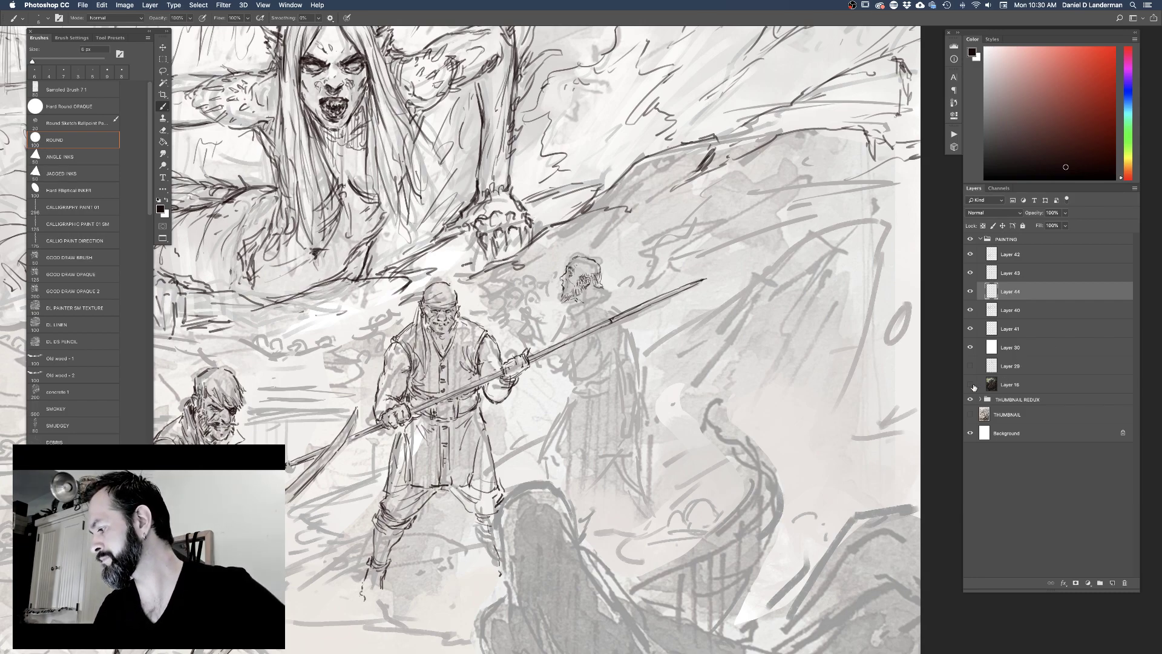
Check against the colour painting, then erase and redraw the bearded figure's back contour
click(971, 385)
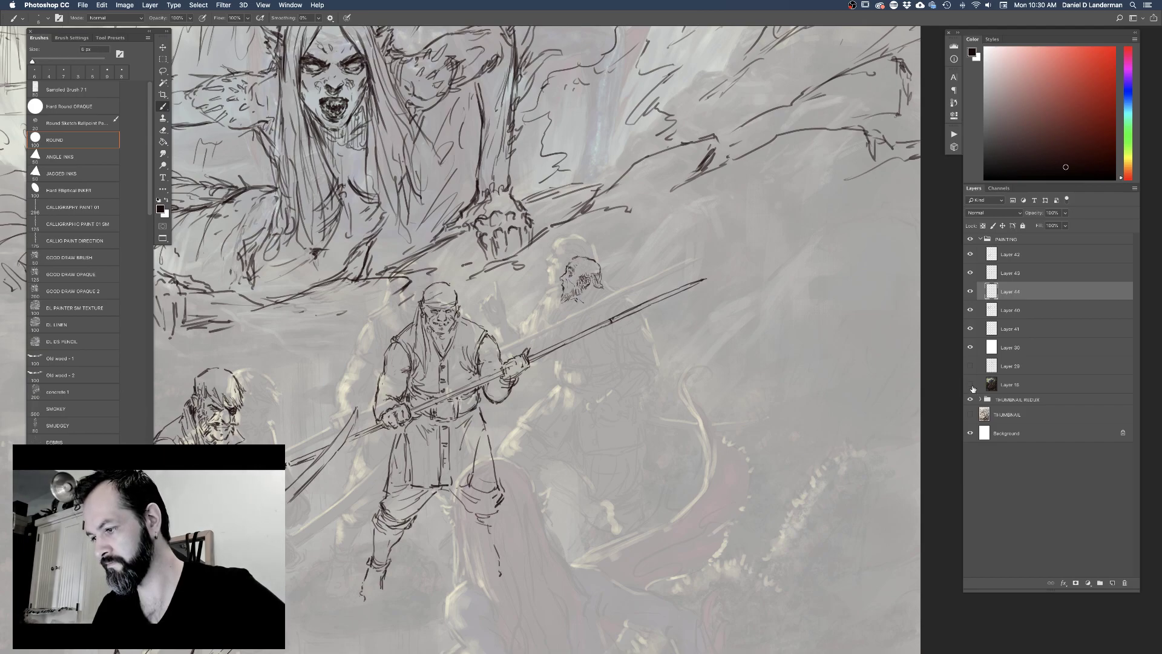
click(971, 386)
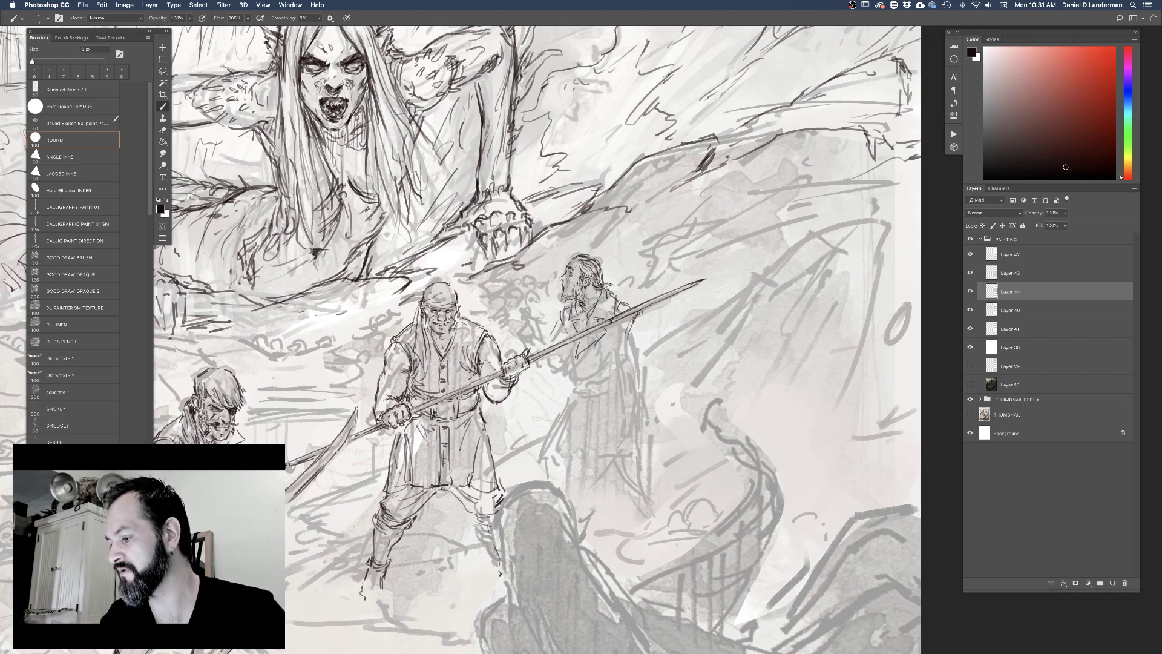
drag(633, 325, 633, 332)
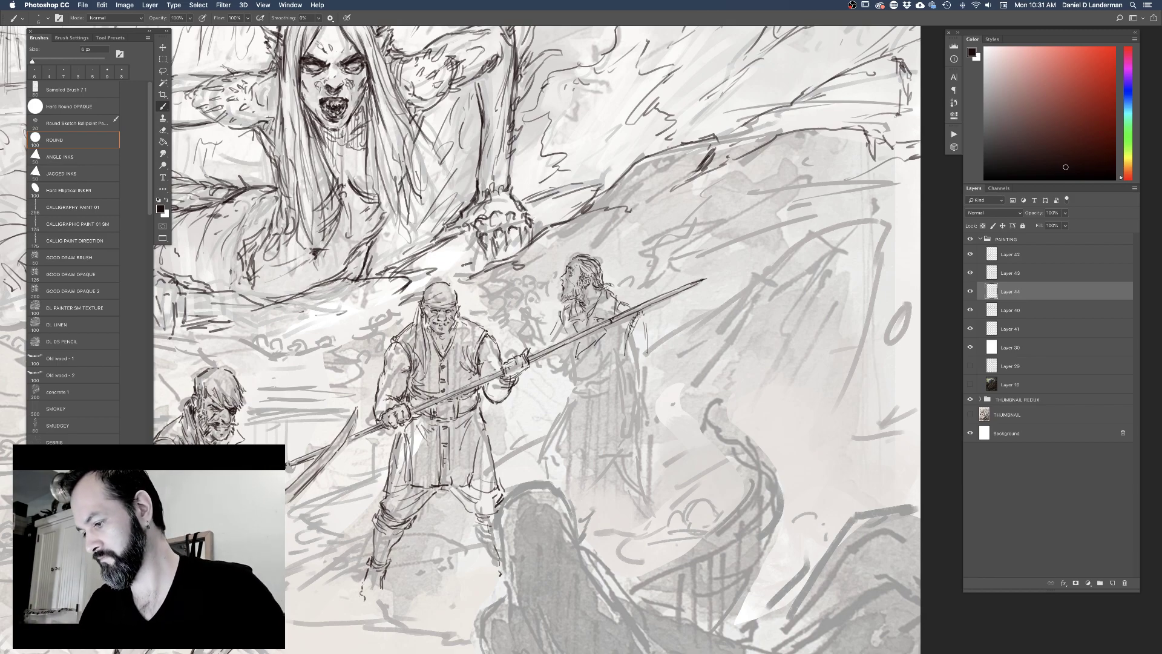
drag(645, 317, 651, 390)
key(e)
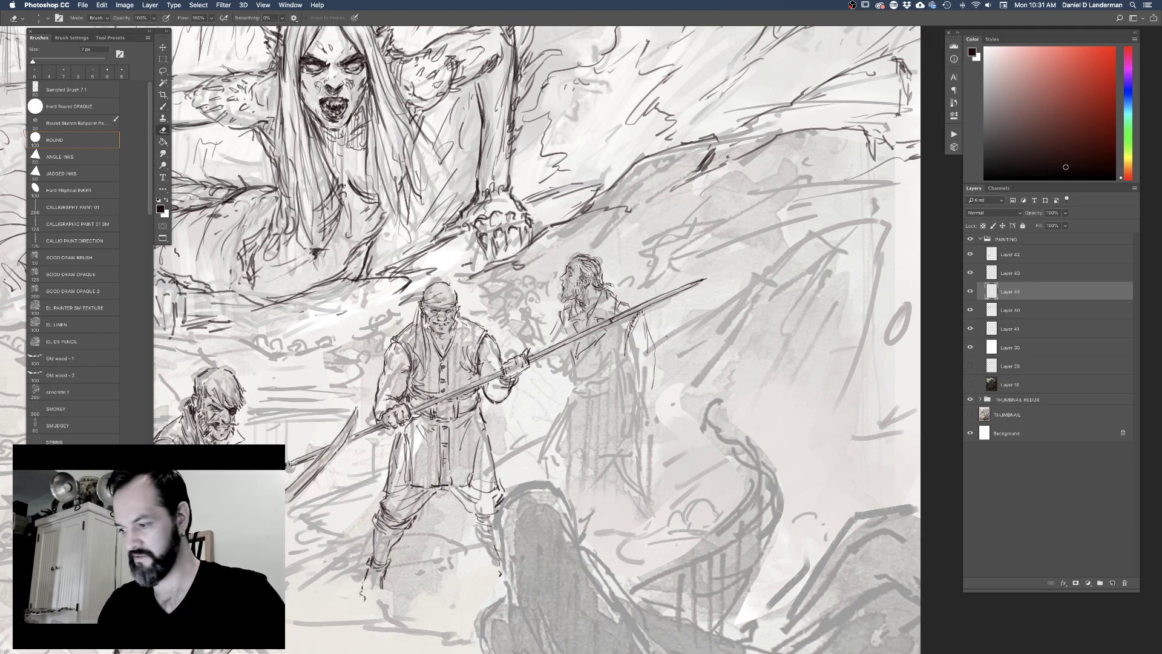
key(bracketright)
key(bracketright)
key(bracketright)
drag(645, 327, 654, 394)
key(b)
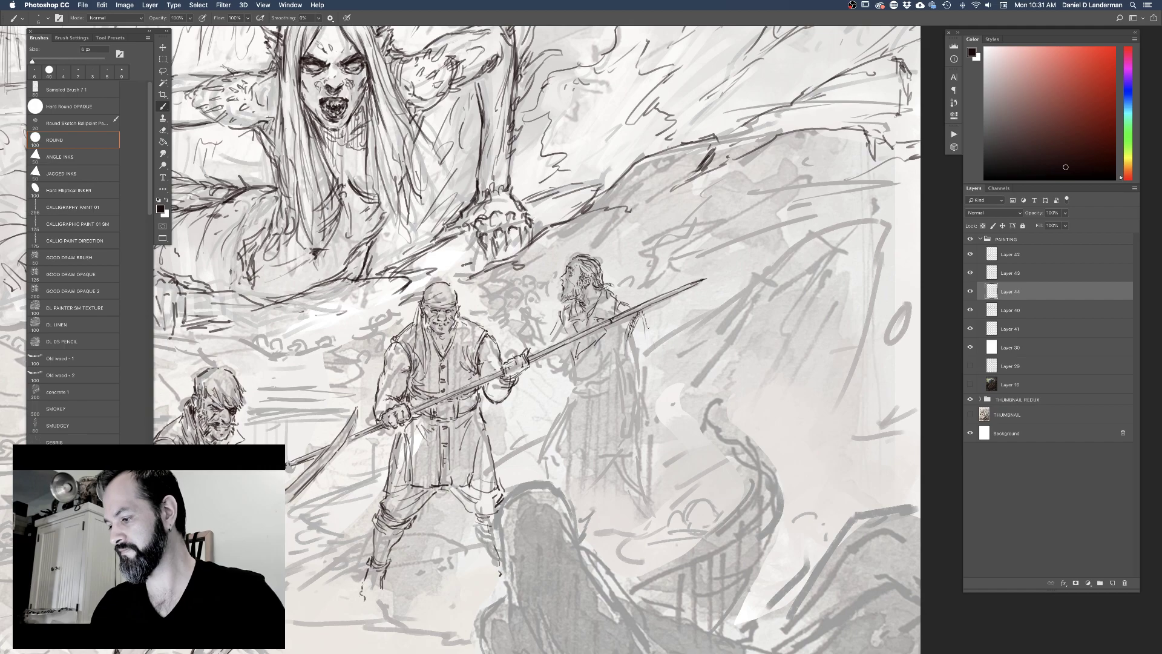
drag(647, 323, 663, 364)
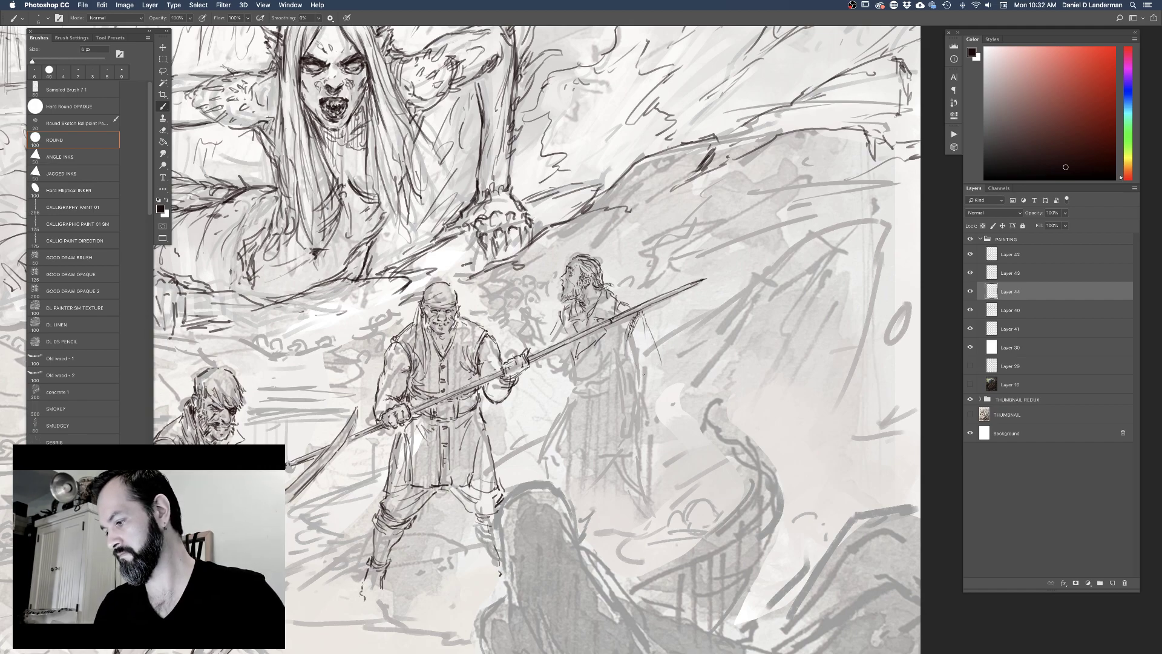
drag(659, 383, 648, 416)
Scale the bearded figure on Layer 44 down to about 99%
key(ctrl+t)
drag(667, 416, 658, 403)
key(Return)
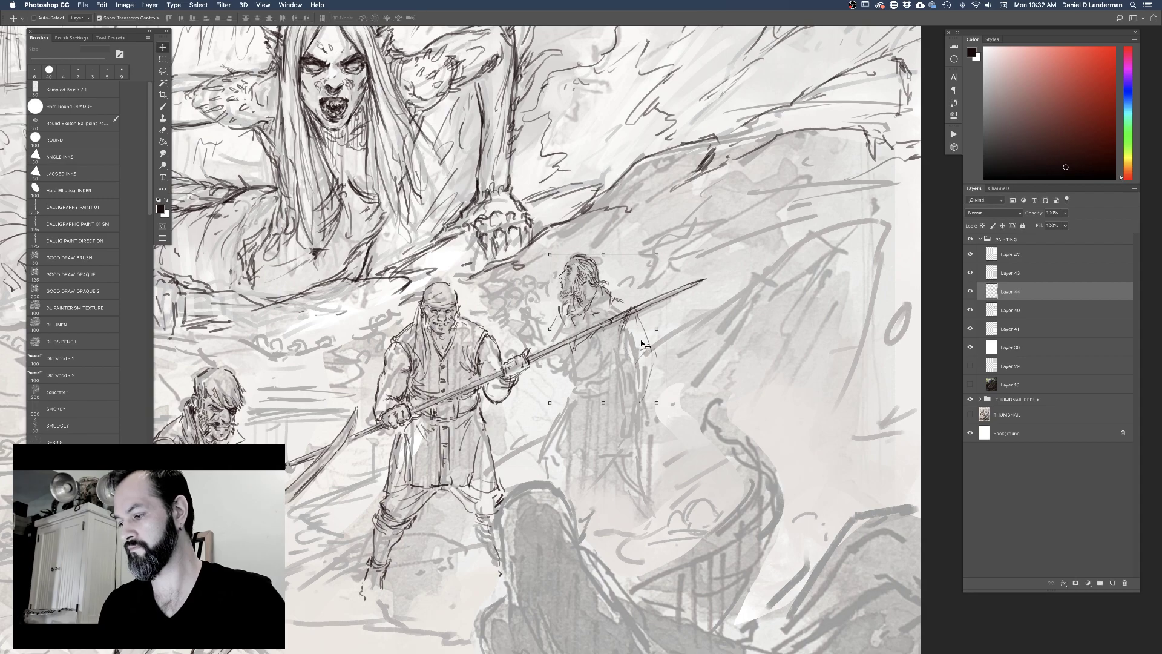
Draw a line under the spearman's arm and sketch the bearded man's raised arm with a 6 px brush
key(b)
key(e)
key(b)
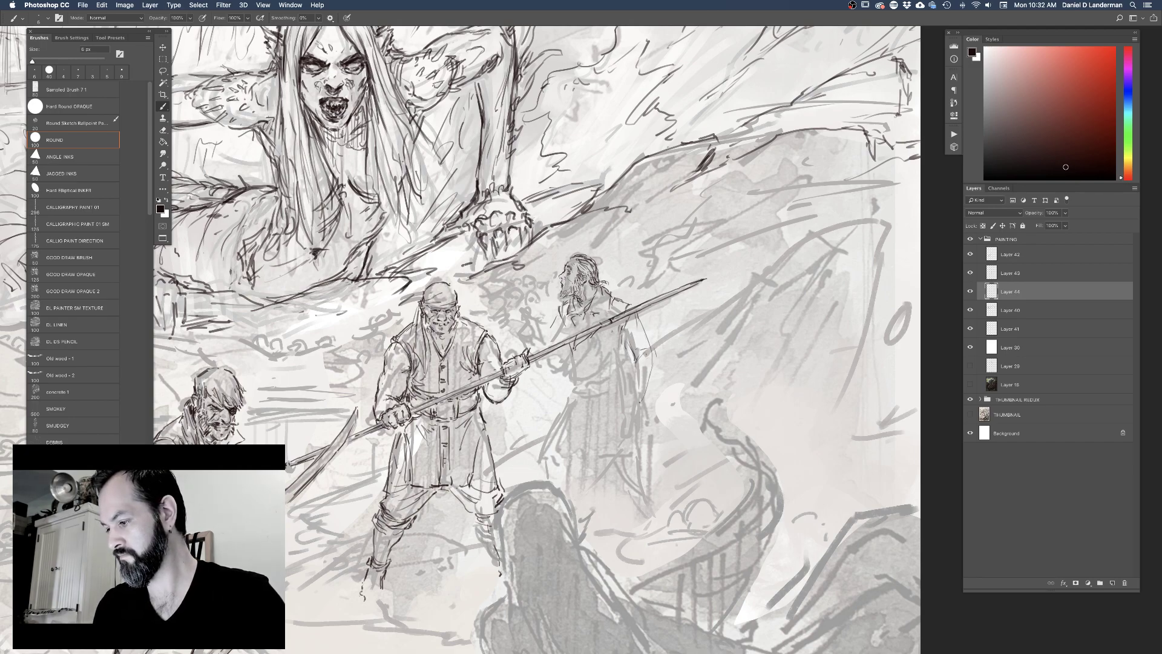
drag(575, 366, 622, 370)
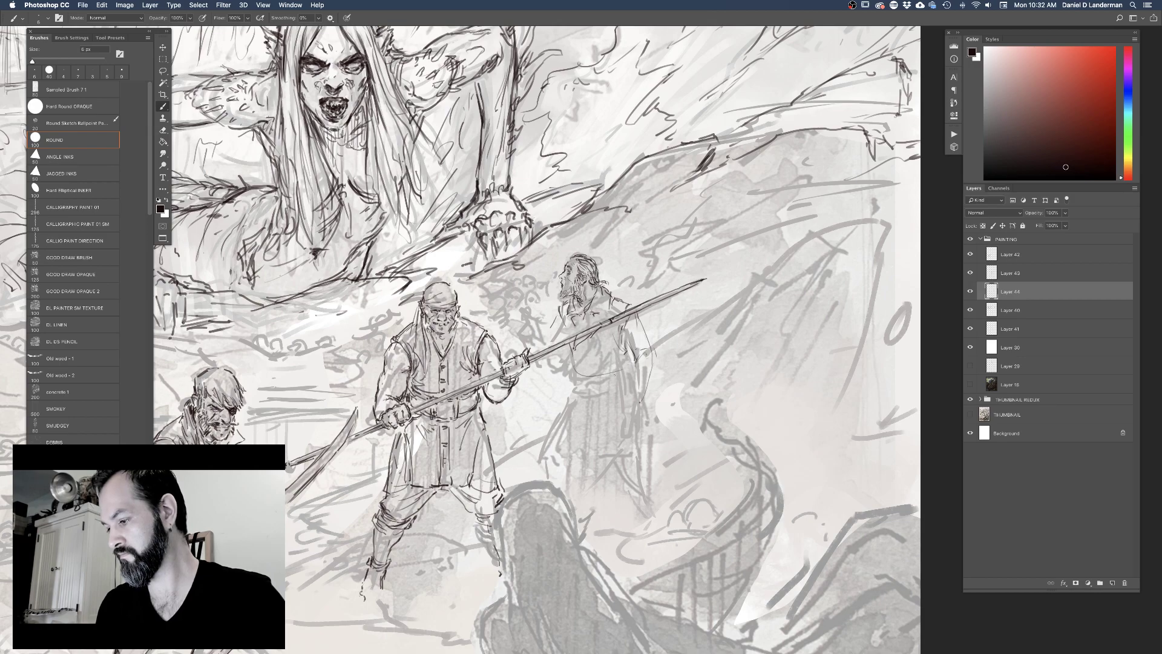
drag(558, 315, 544, 340)
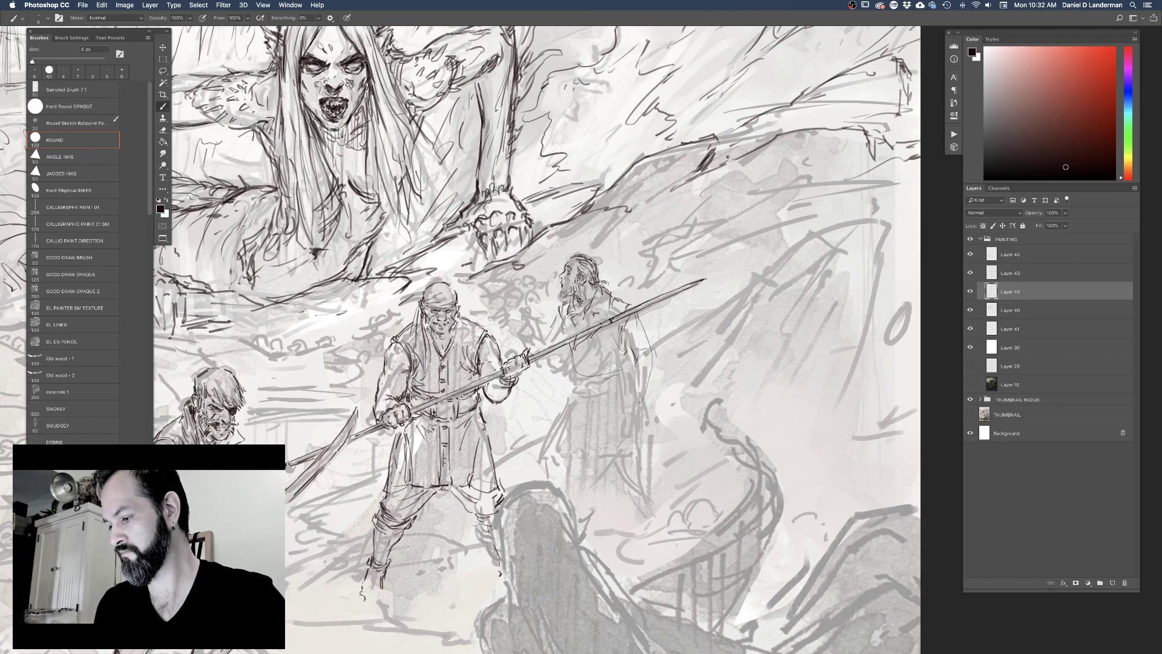
drag(566, 348, 552, 366)
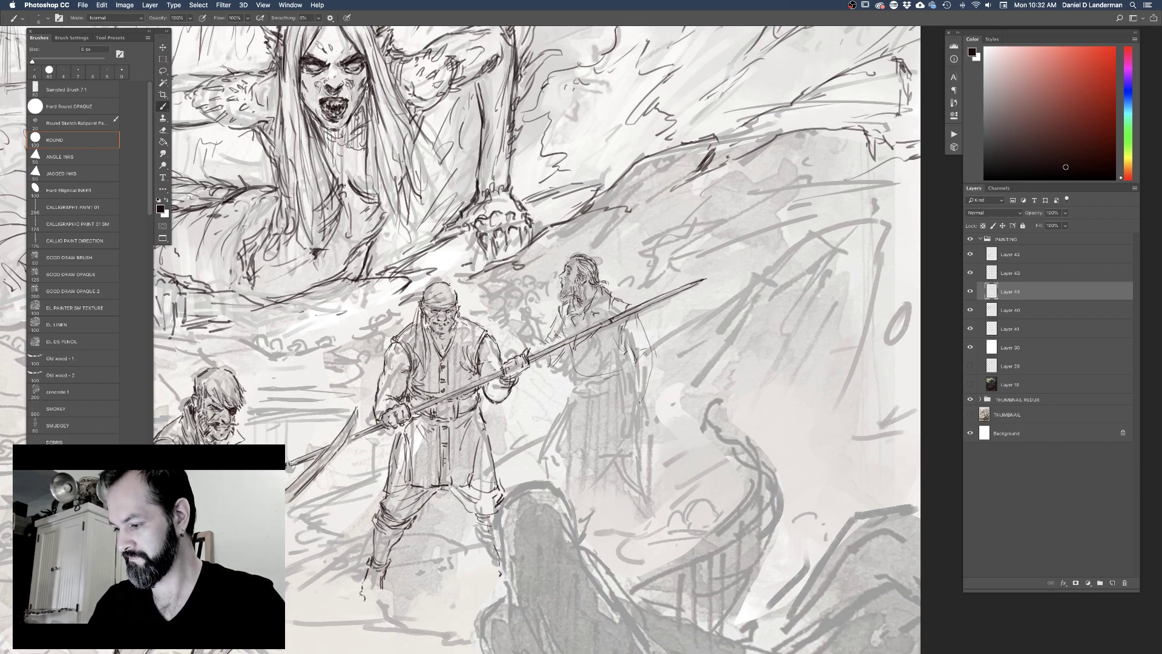
drag(546, 330, 535, 346)
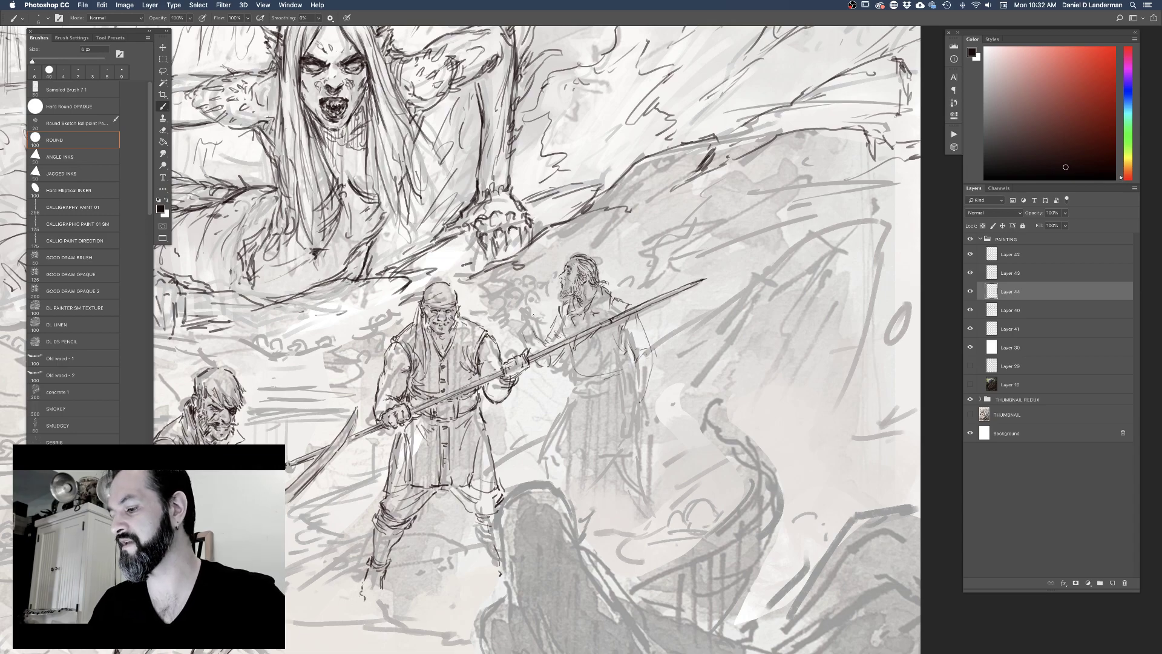
drag(535, 311, 531, 328)
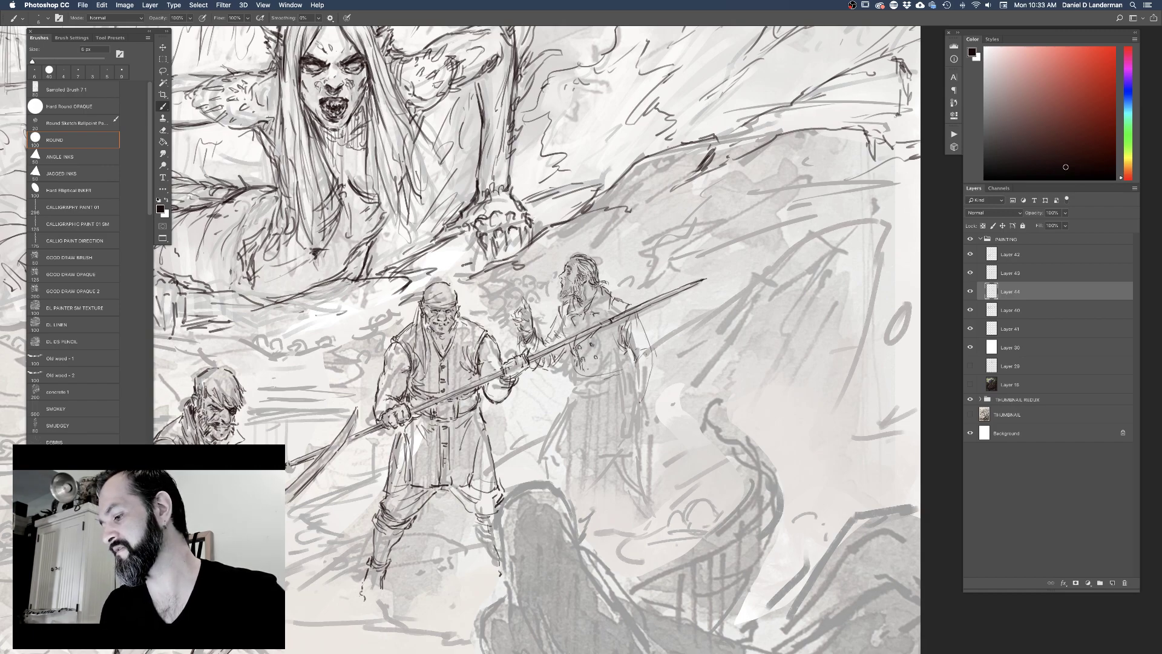
drag(588, 365, 626, 357)
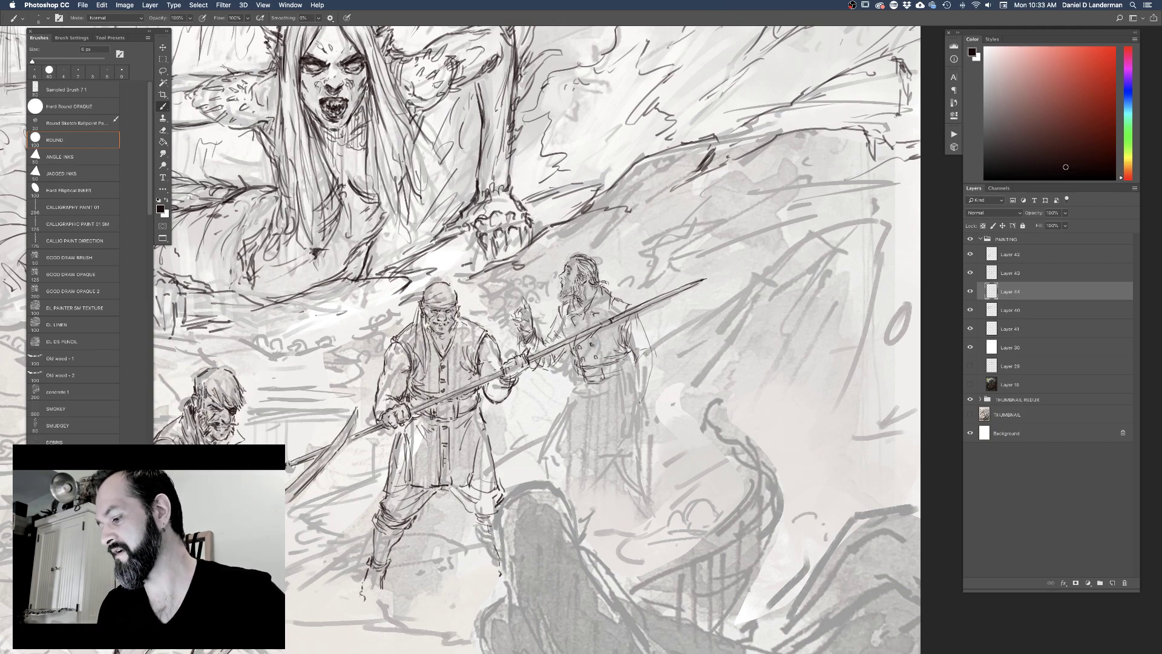
Draw the bearded man's collar, lapel, belt and coat-front details
drag(617, 365, 629, 373)
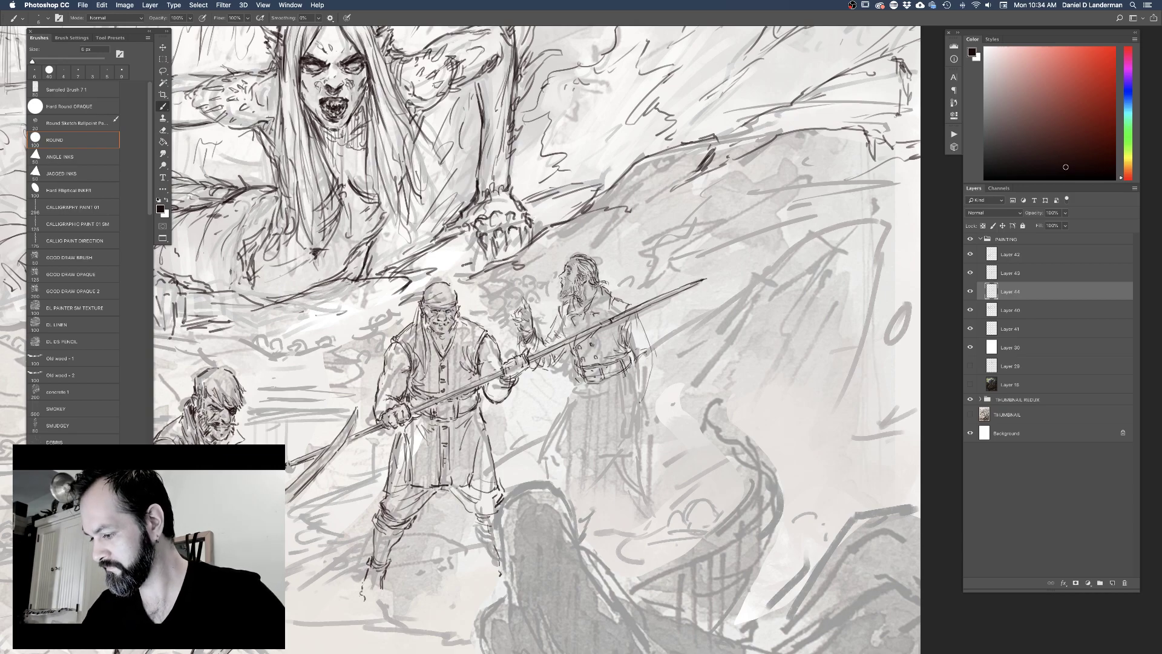
drag(633, 343, 642, 354)
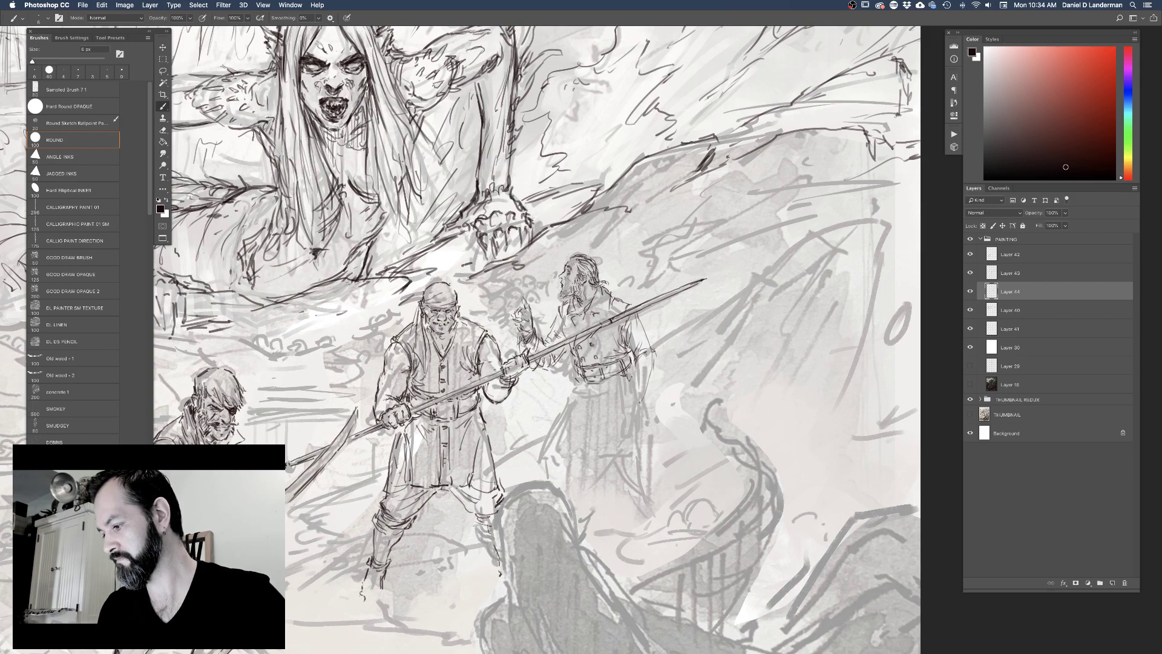
drag(635, 362, 644, 376)
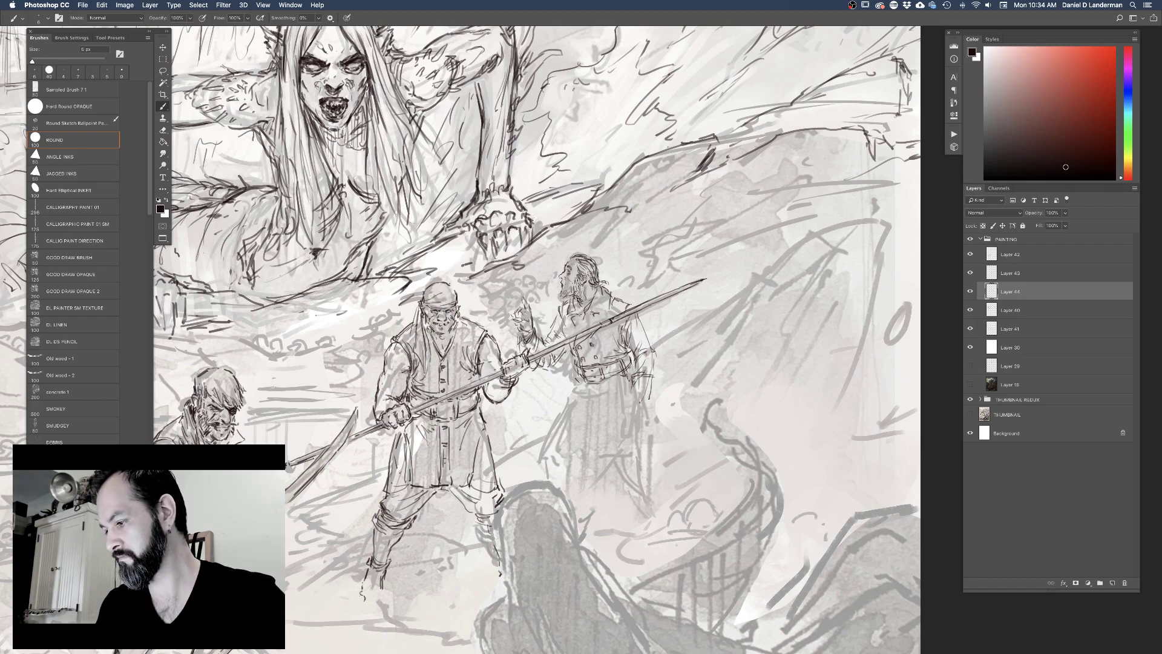
drag(583, 293, 593, 305)
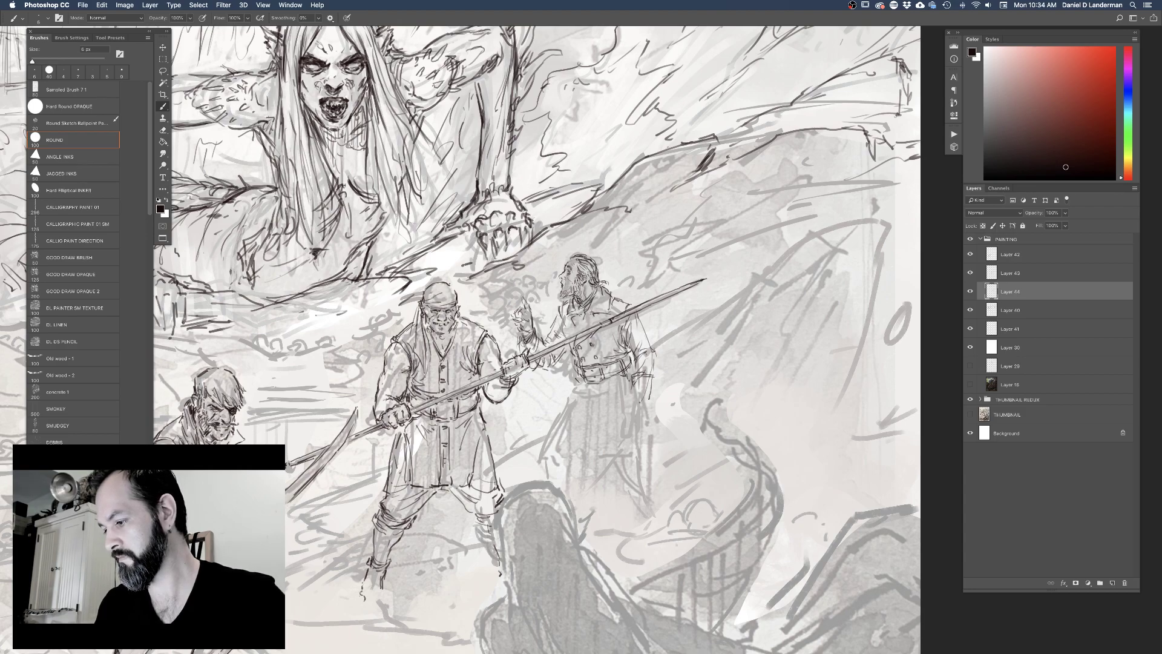
drag(577, 311, 573, 328)
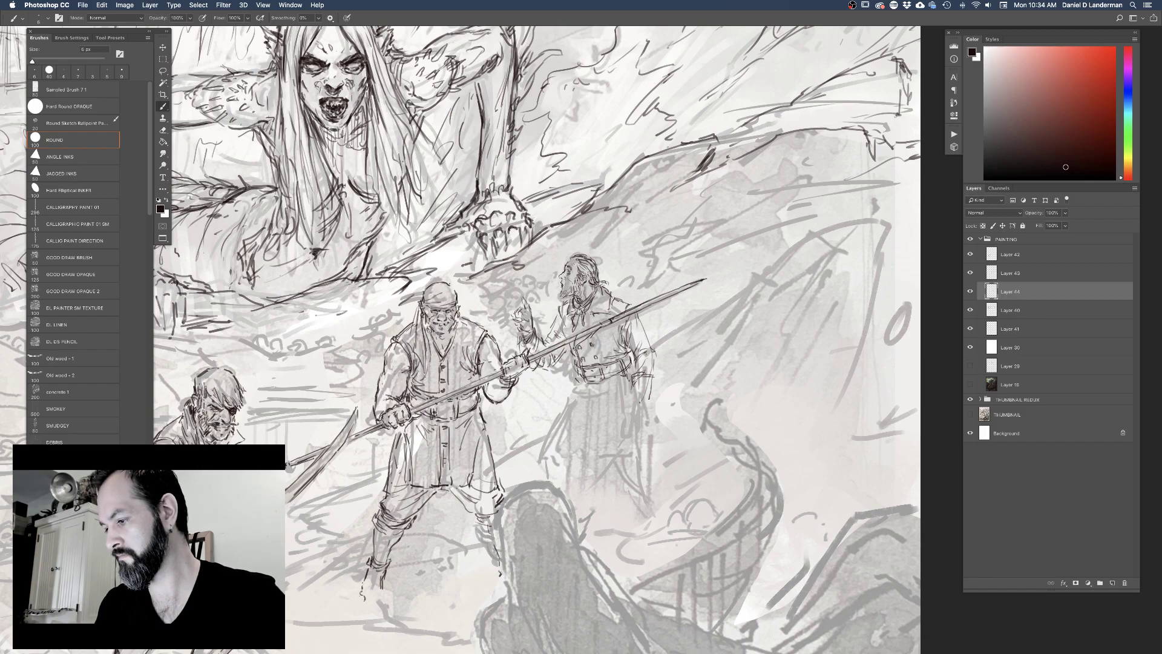
drag(585, 313, 579, 327)
mouse_move(630, 379)
mouse_down()
mouse_move(651, 371)
mouse_move(651, 403)
mouse_up()
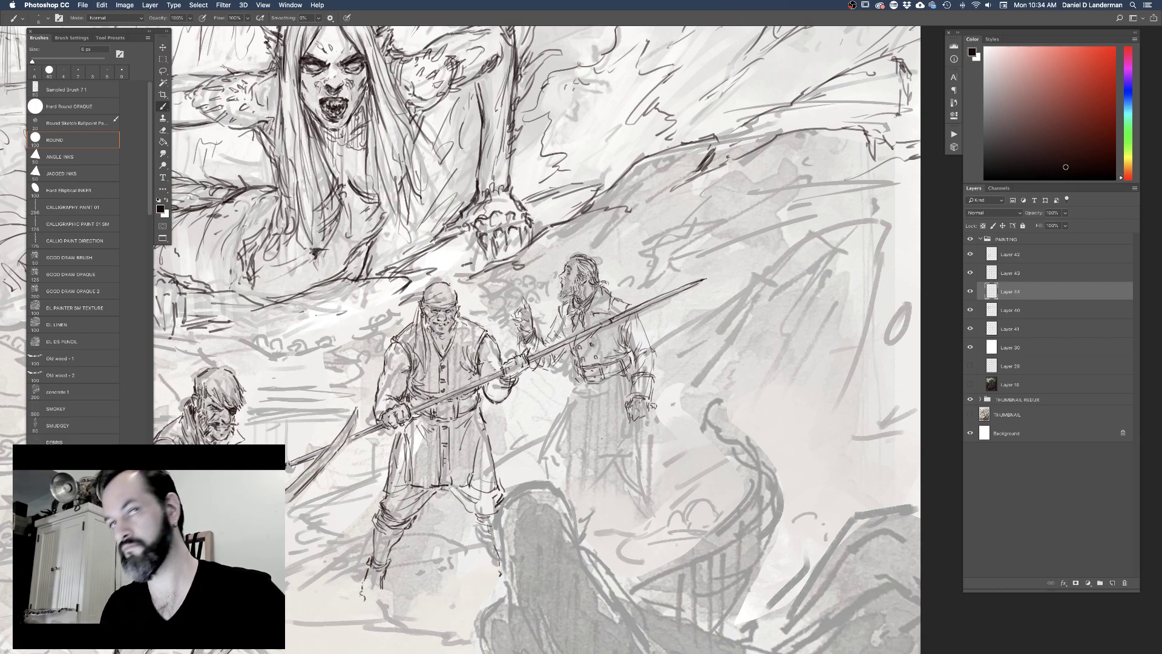
drag(659, 402, 641, 306)
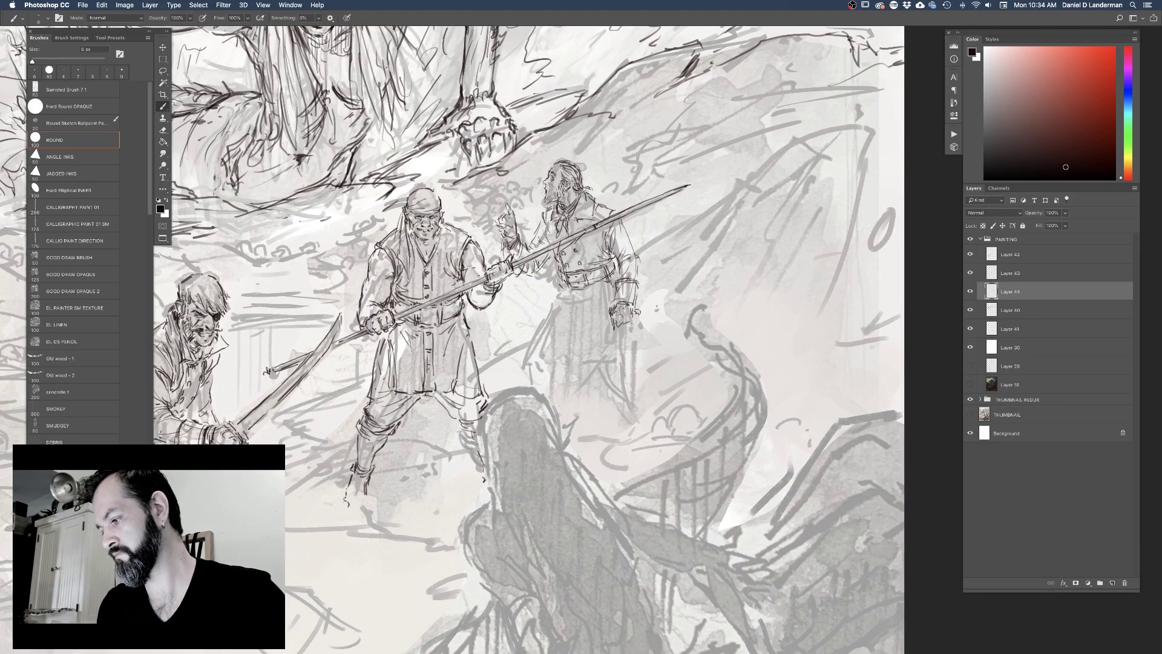
Draw a long two-edged sword blade running down-left from the right pirate's hand
key(e)
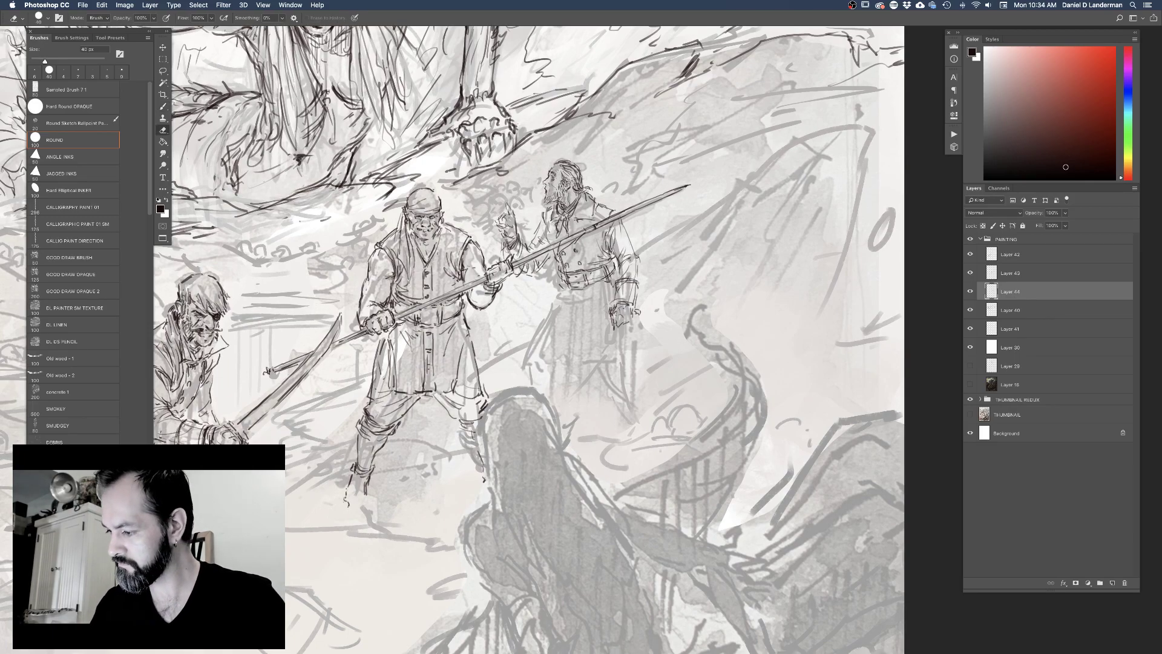
key(b)
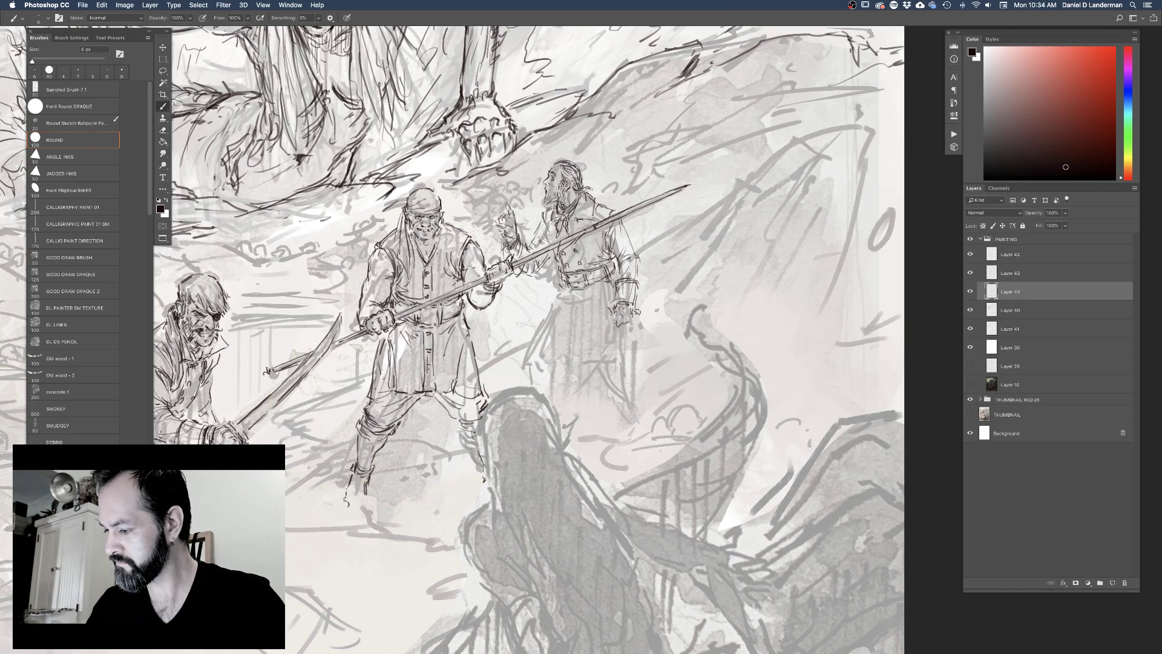
drag(611, 317, 616, 331)
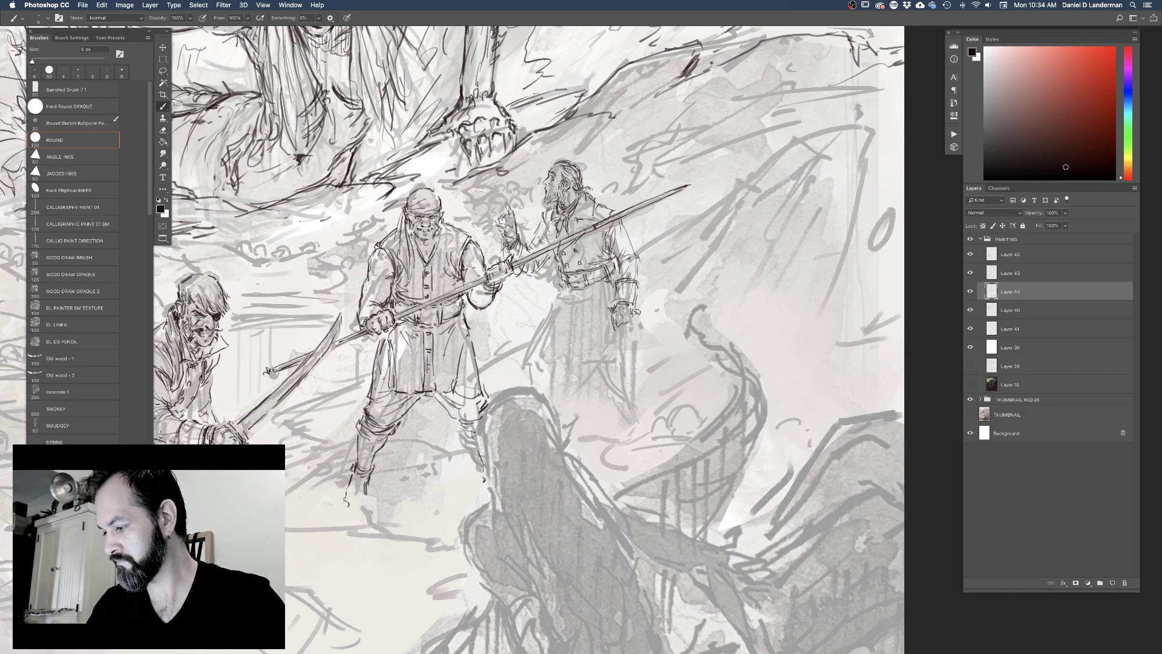
mouse_move(610, 316)
mouse_down()
mouse_move(573, 331)
mouse_move(606, 336)
mouse_move(509, 350)
mouse_up()
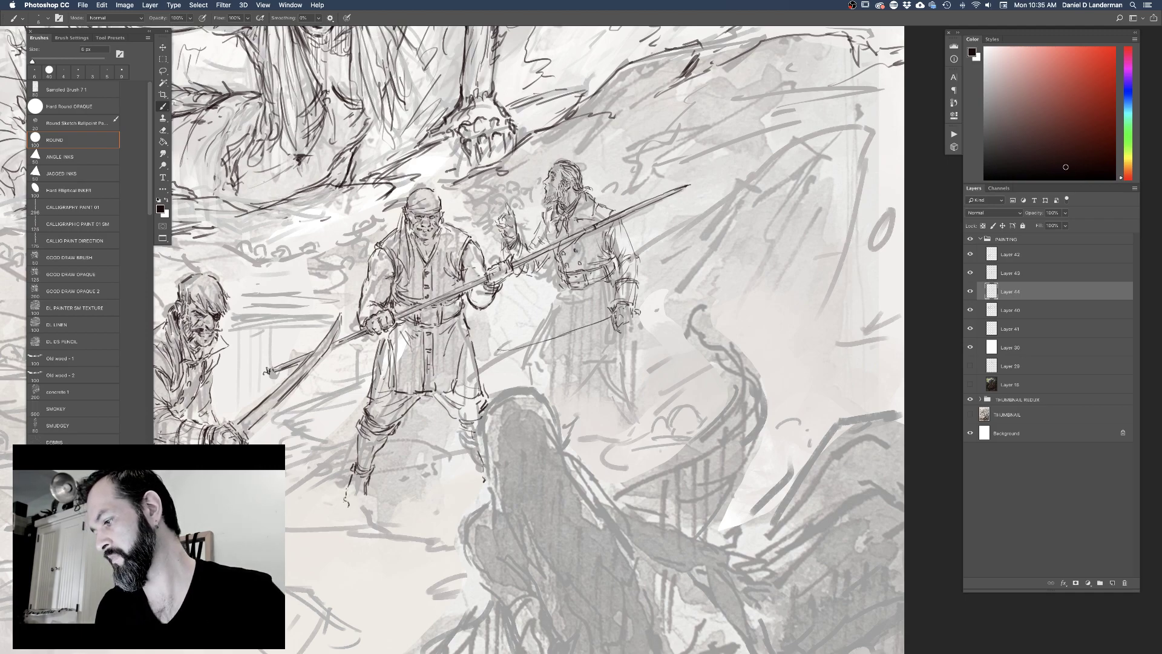
drag(611, 324, 543, 351)
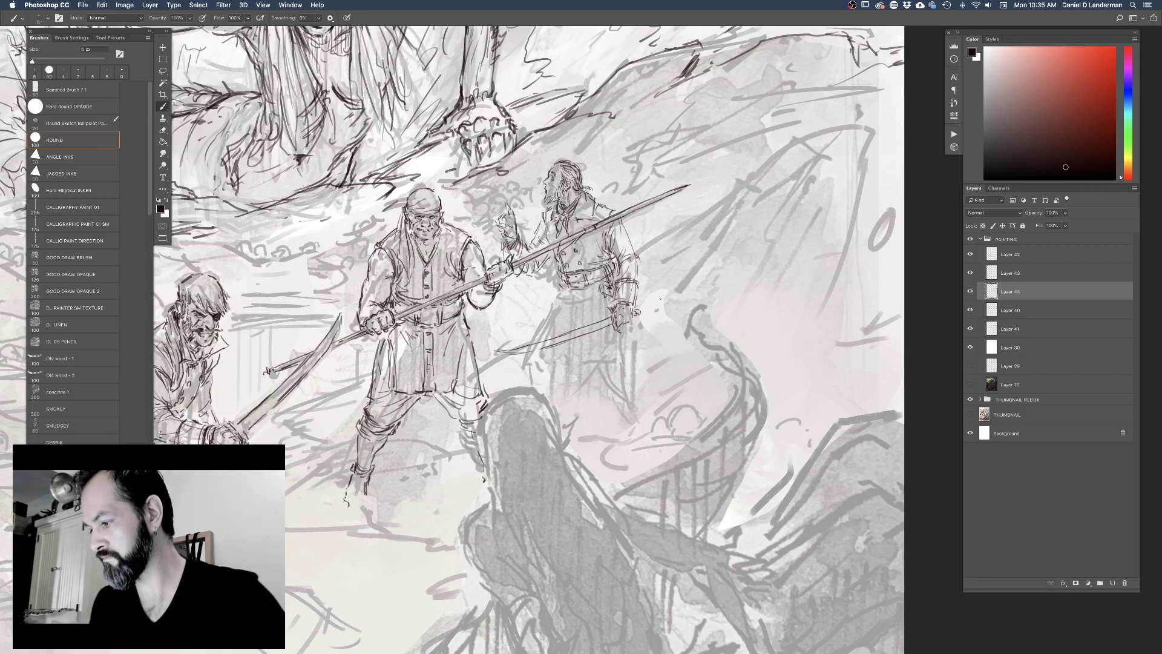
mouse_move(681, 304)
mouse_down()
mouse_move(653, 310)
mouse_move(694, 311)
mouse_up()
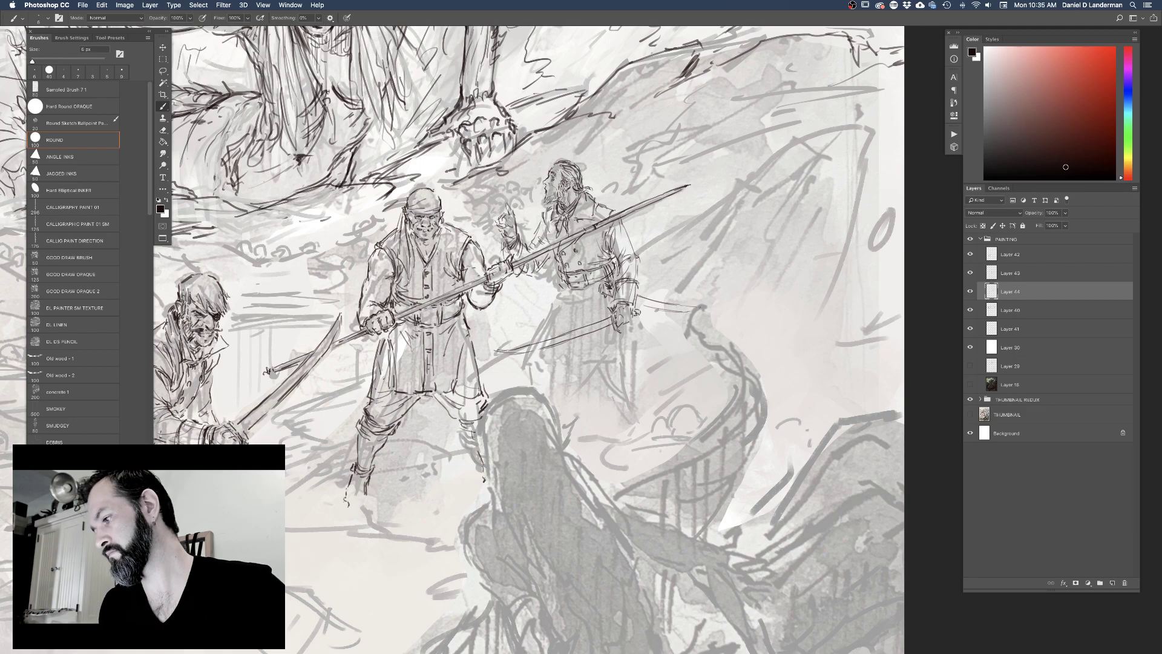
drag(291, 445, 485, 370)
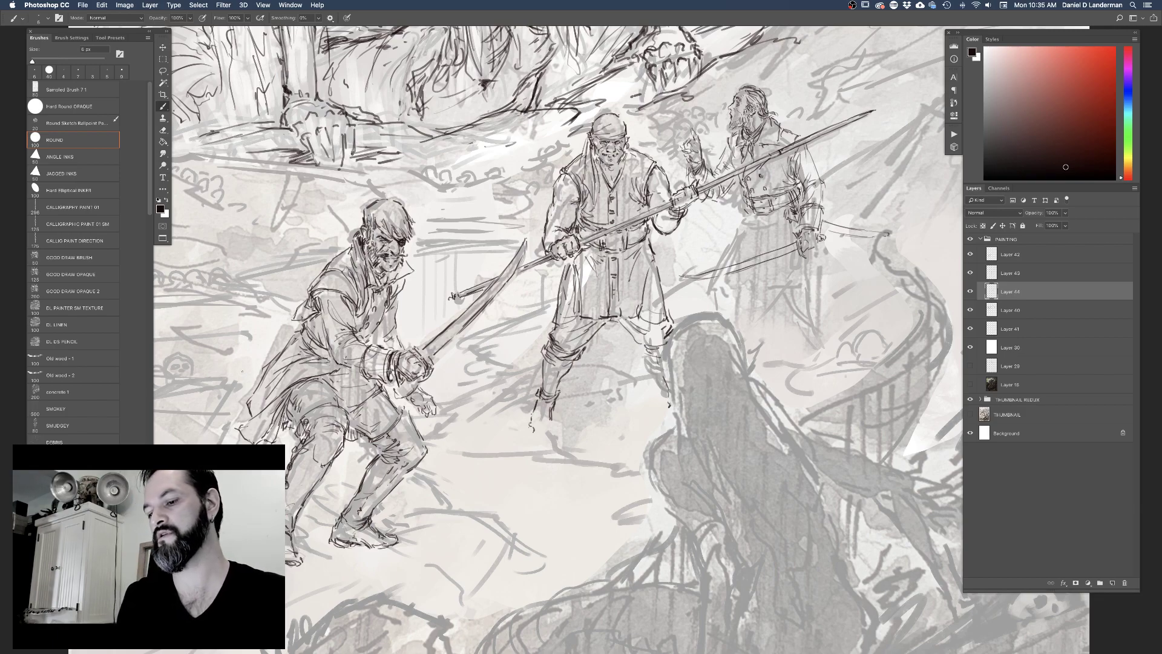
Compare the sketch with Layer 44 hidden and shown, then make Layer 44 active again
click(992, 253)
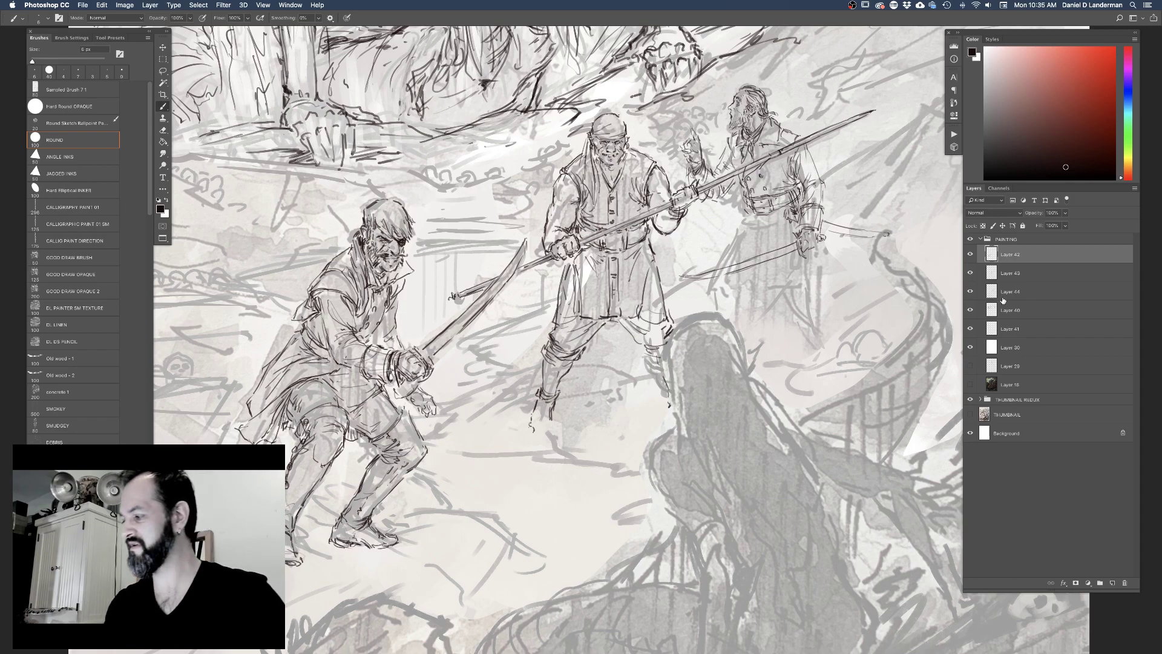
click(971, 293)
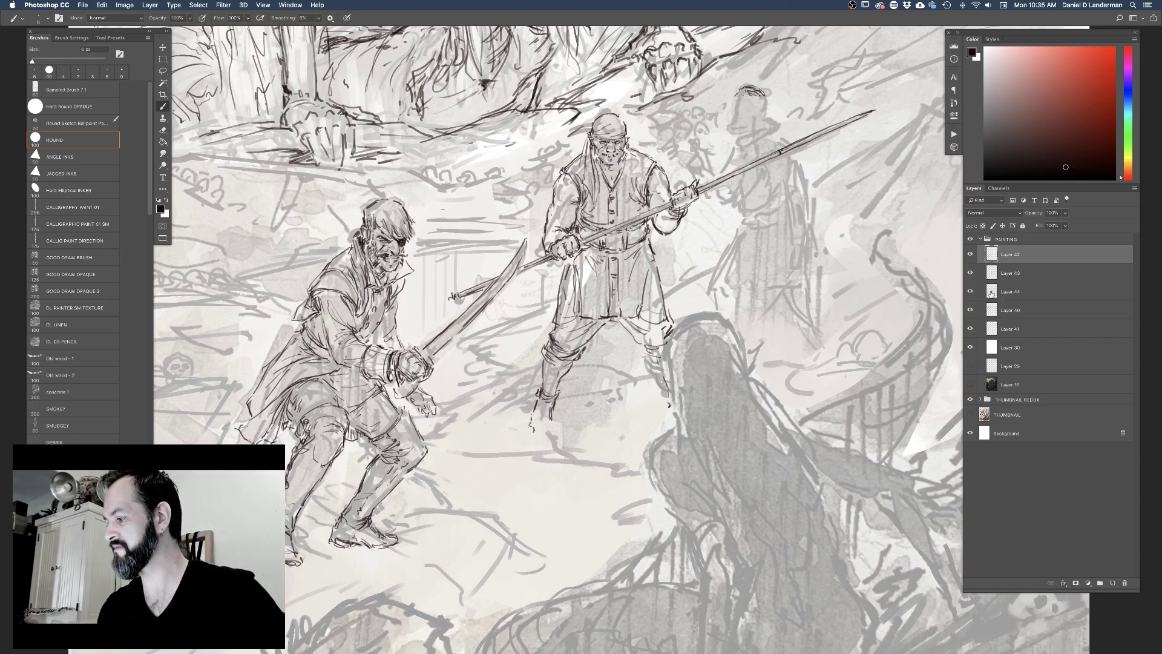
click(970, 292)
click(1008, 292)
drag(659, 323, 405, 383)
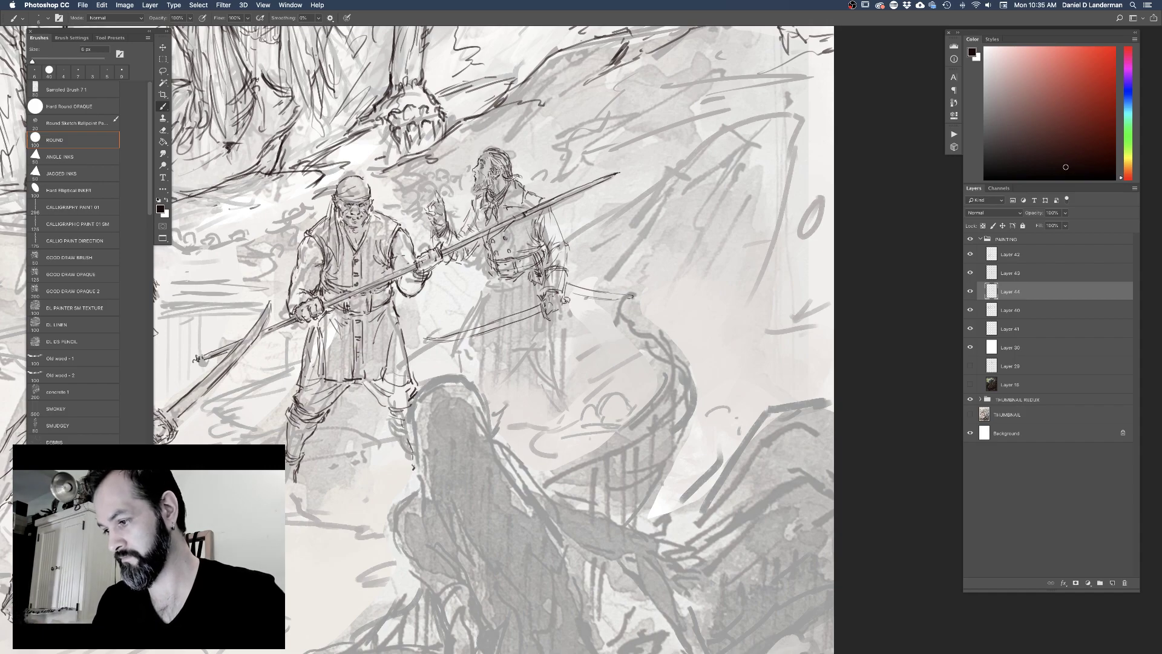
Sketch the right pirate's belt, waist and first foot marks
mouse_move(487, 279)
mouse_down()
mouse_move(471, 306)
mouse_move(496, 316)
mouse_move(475, 301)
mouse_up()
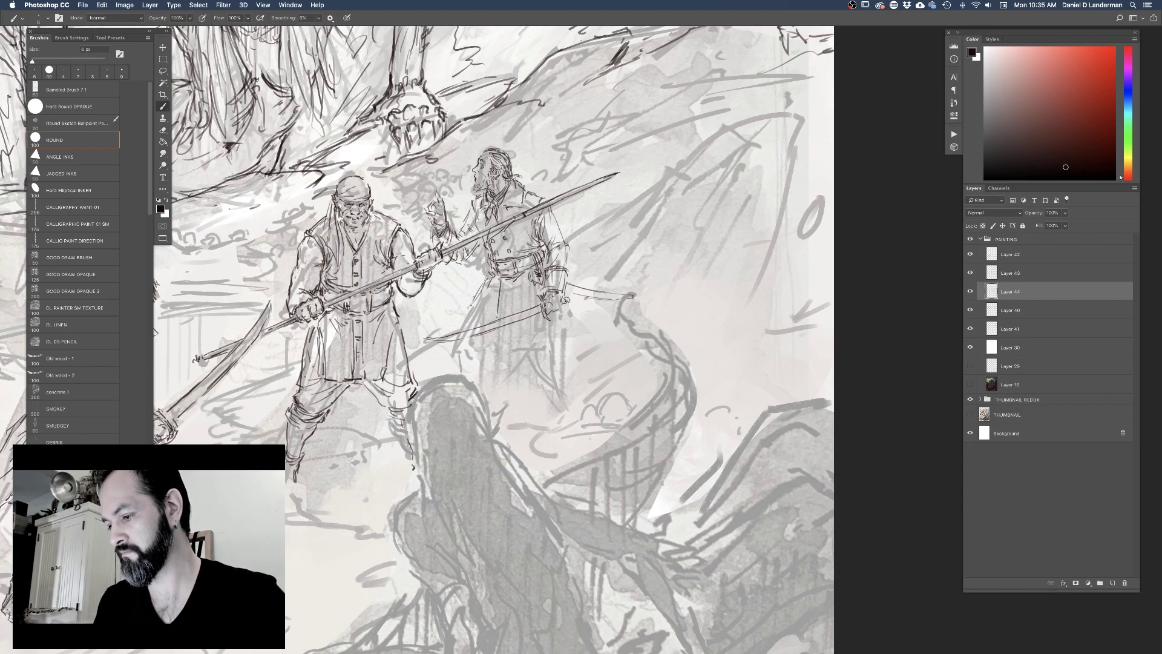
mouse_move(498, 284)
mouse_down()
mouse_move(492, 319)
mouse_move(516, 304)
mouse_move(522, 328)
mouse_move(544, 323)
mouse_up()
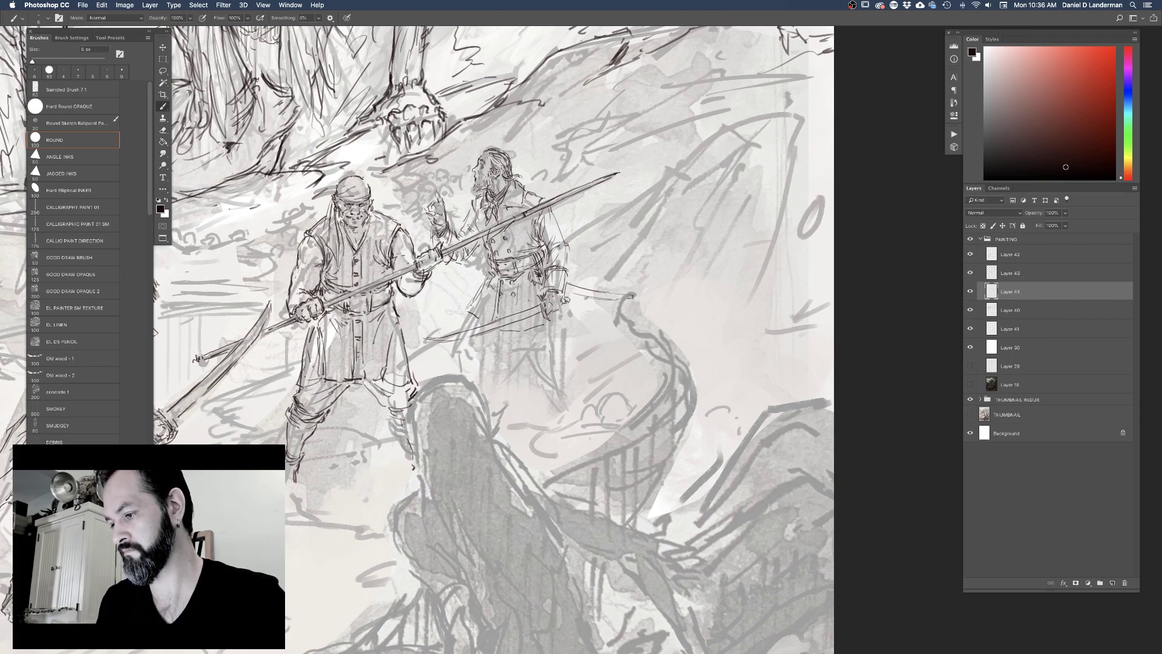
mouse_move(464, 320)
mouse_down()
mouse_move(482, 304)
mouse_move(546, 325)
mouse_up()
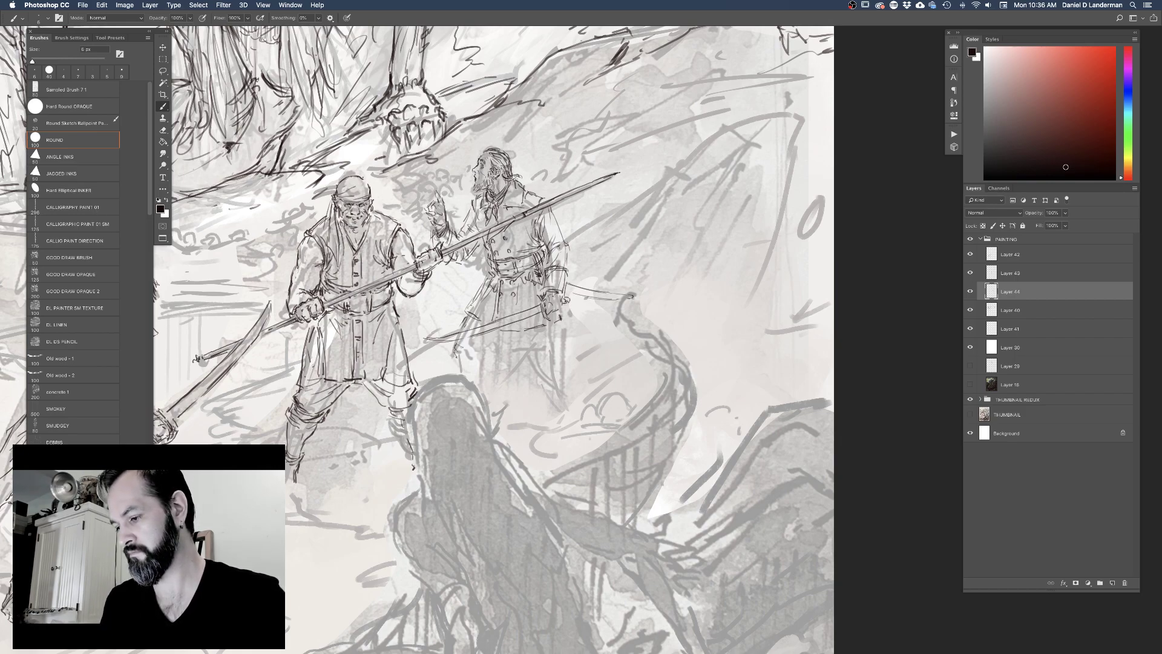
drag(460, 352, 482, 349)
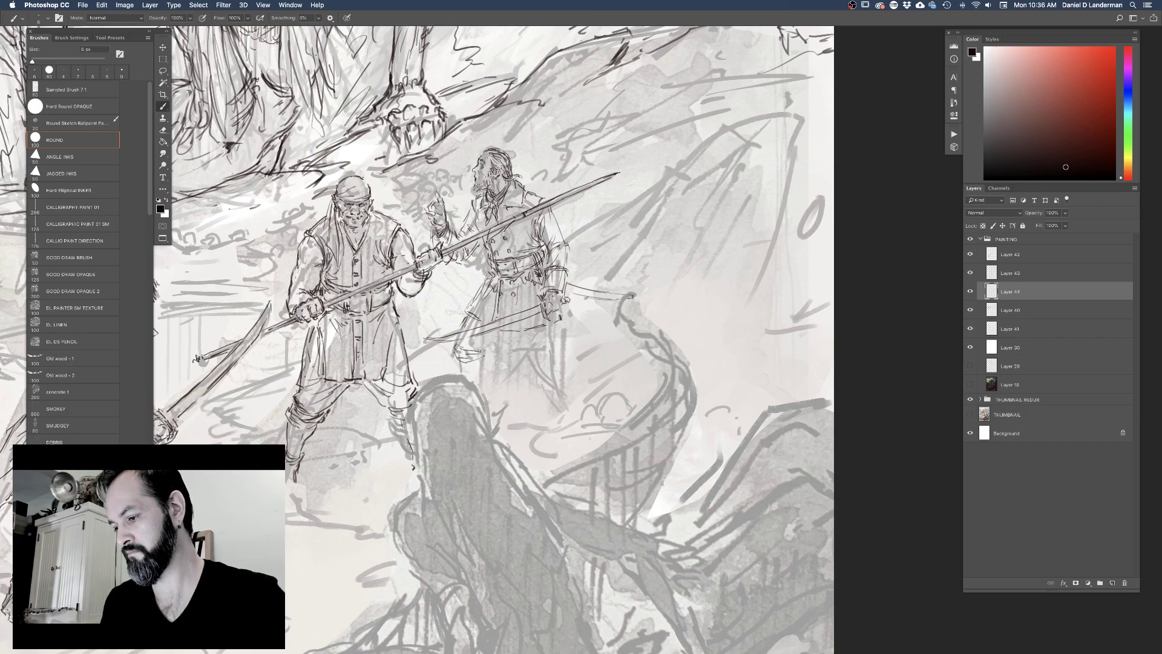
mouse_move(483, 349)
mouse_down()
mouse_move(506, 337)
mouse_move(558, 352)
mouse_move(550, 356)
mouse_up()
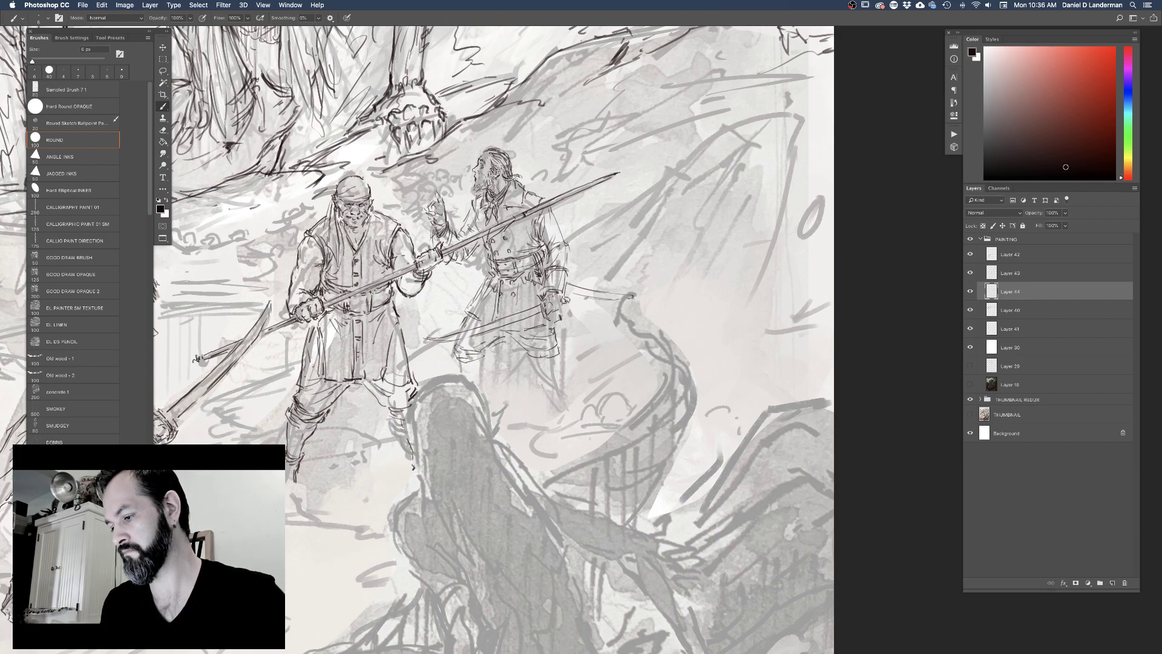
drag(457, 315, 464, 327)
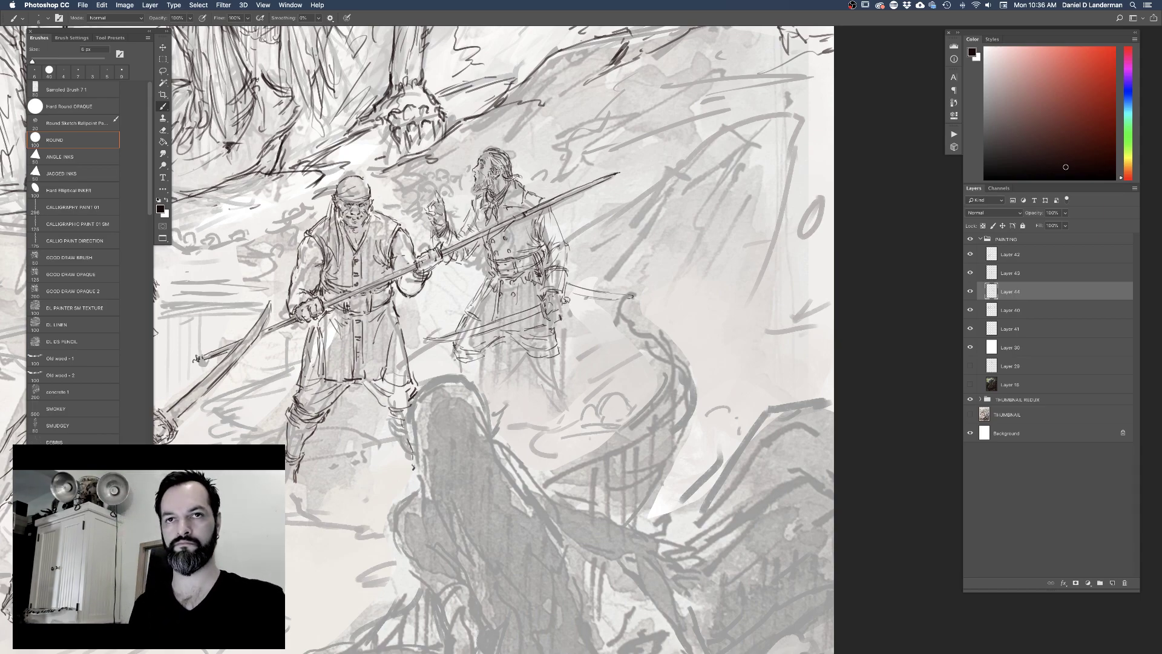
Define the right pirate's legs, back leg and foot outlines
mouse_move(453, 357)
mouse_down()
mouse_move(473, 354)
mouse_move(458, 374)
mouse_move(489, 382)
mouse_up()
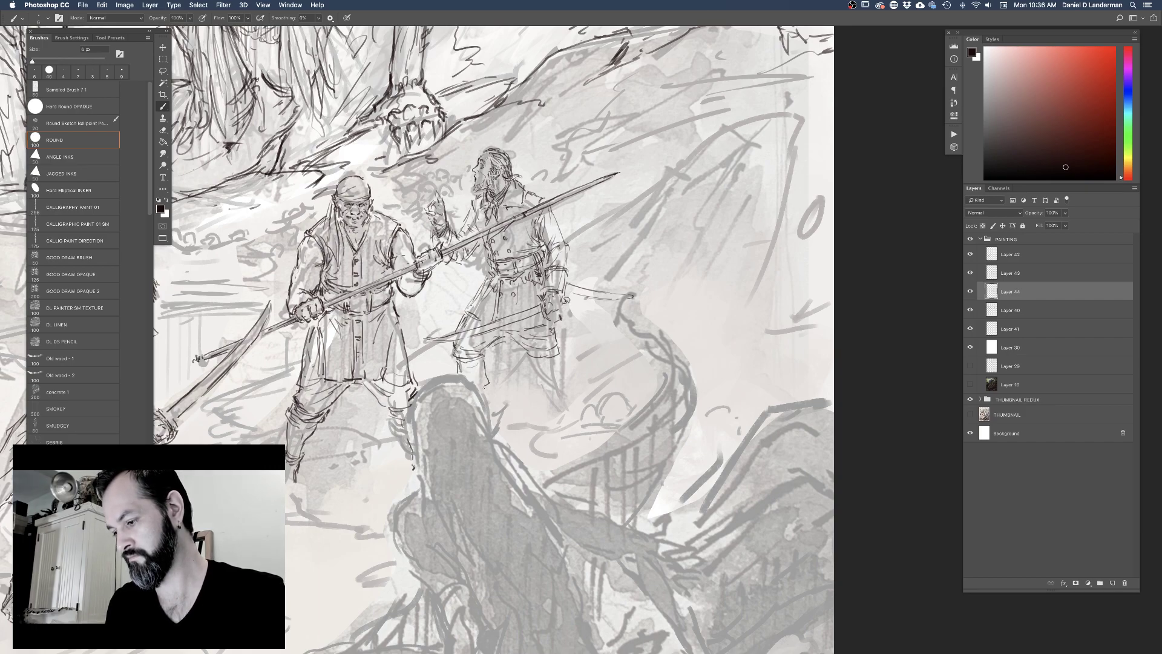
mouse_move(536, 355)
mouse_down()
mouse_move(557, 349)
mouse_move(553, 360)
mouse_up()
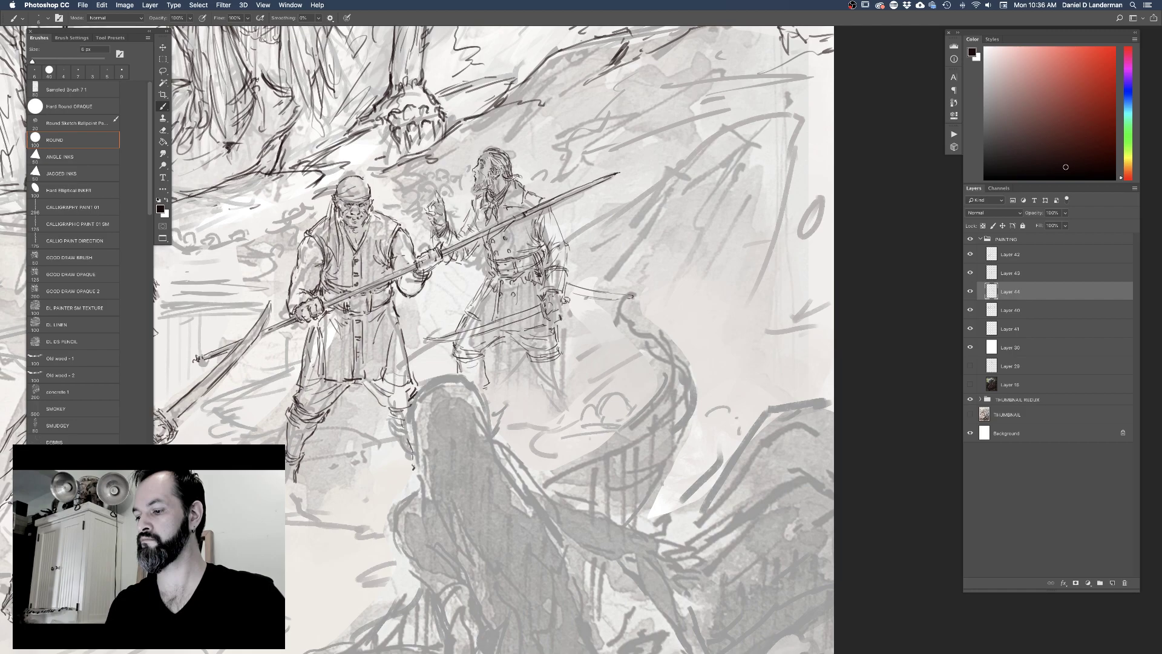
mouse_move(563, 364)
mouse_down()
mouse_move(571, 381)
mouse_move(543, 382)
mouse_up()
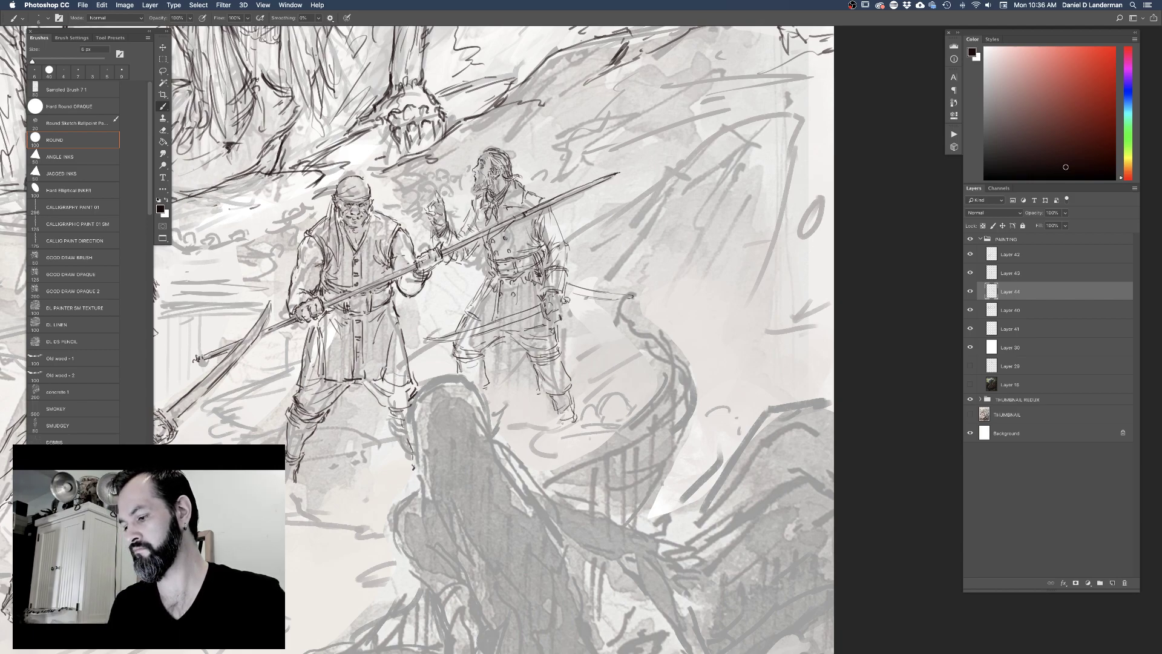
drag(558, 426, 575, 420)
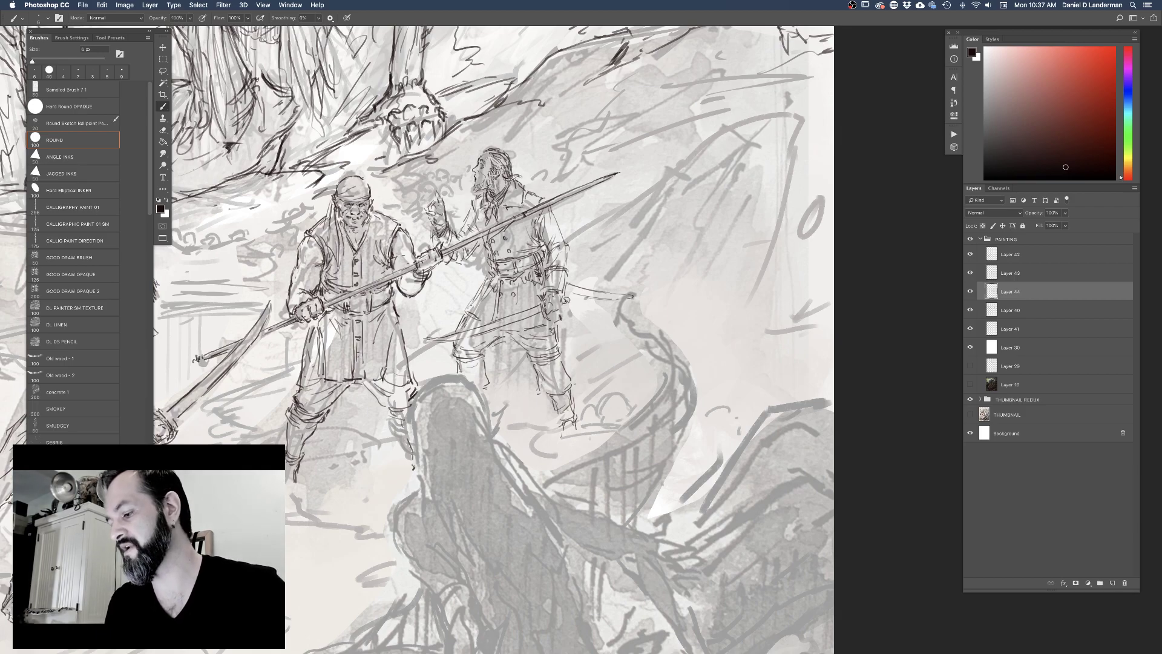
key(e)
key(b)
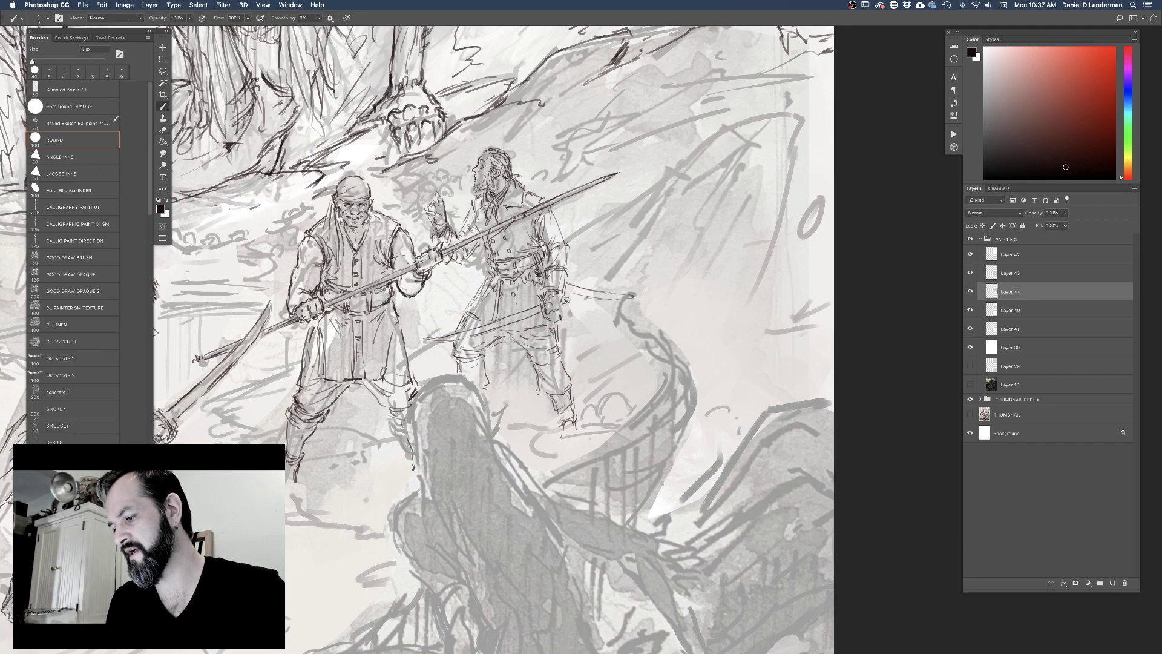
mouse_move(474, 340)
mouse_down()
mouse_move(503, 334)
mouse_move(477, 346)
mouse_up()
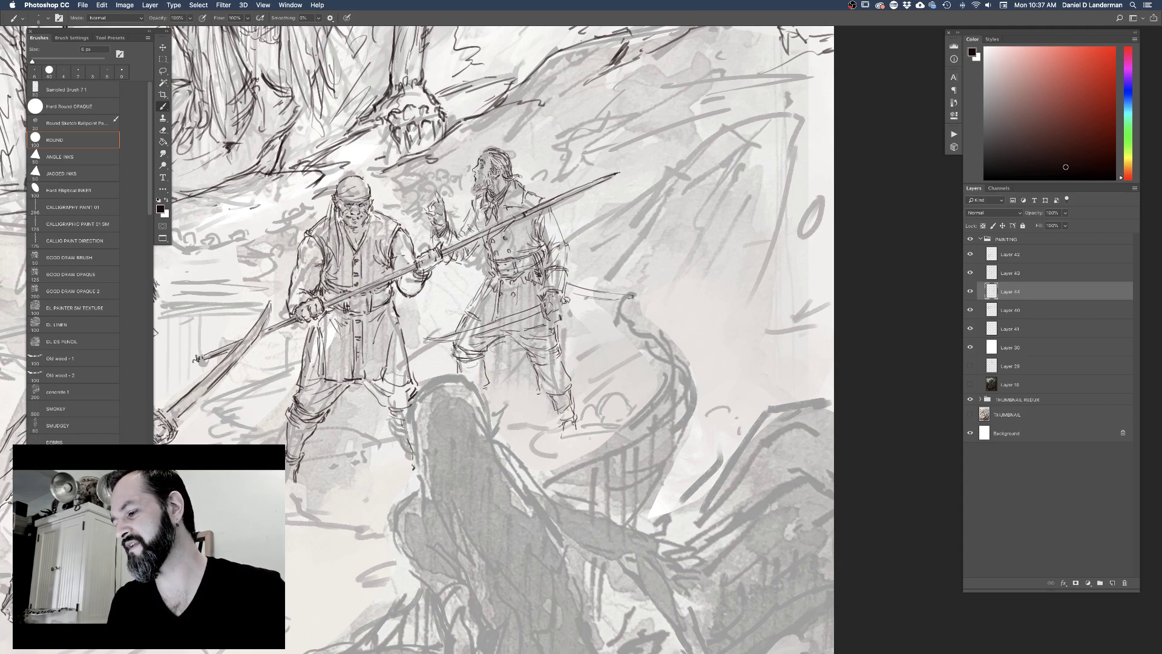
Refine the right pirate's leg lines and zoom out to view the scene
drag(528, 363, 558, 362)
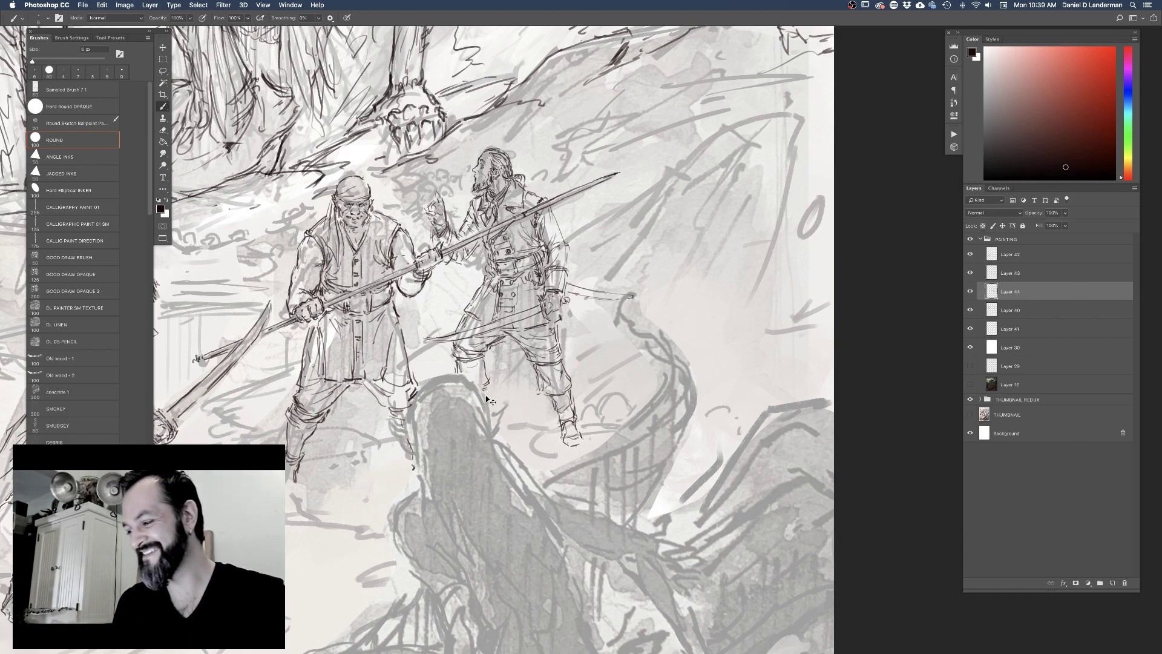
key(super+minus)
Add empty Layer 45 at the top of the PAINTING group and recentre the view on the fighters
drag(546, 457, 615, 332)
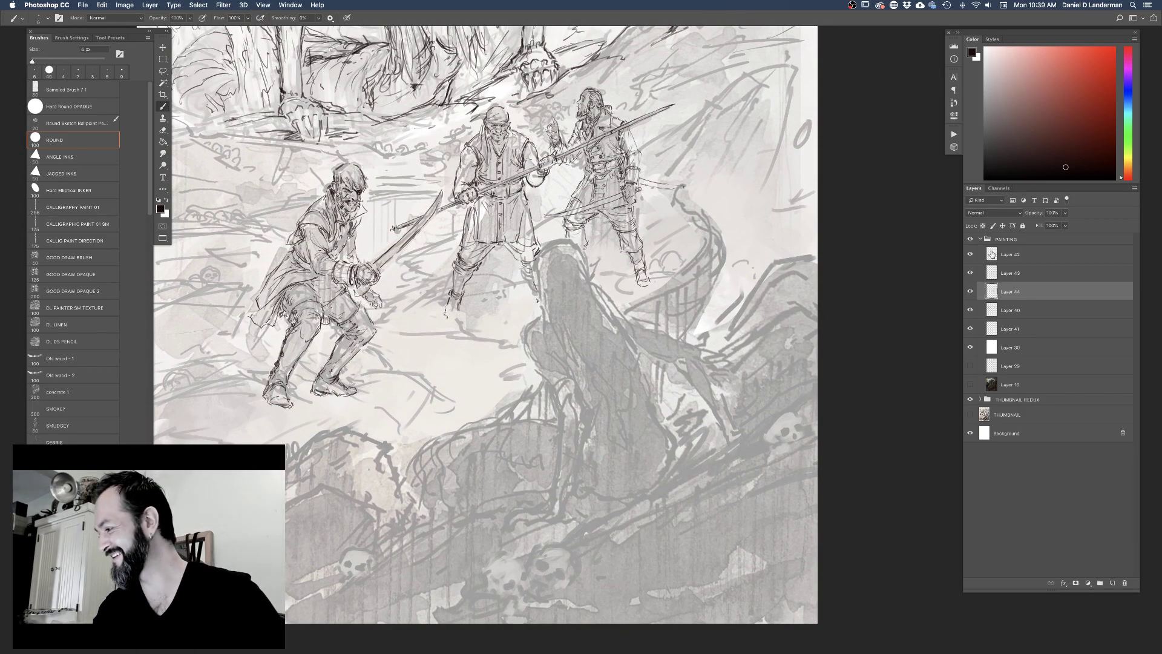
click(1113, 583)
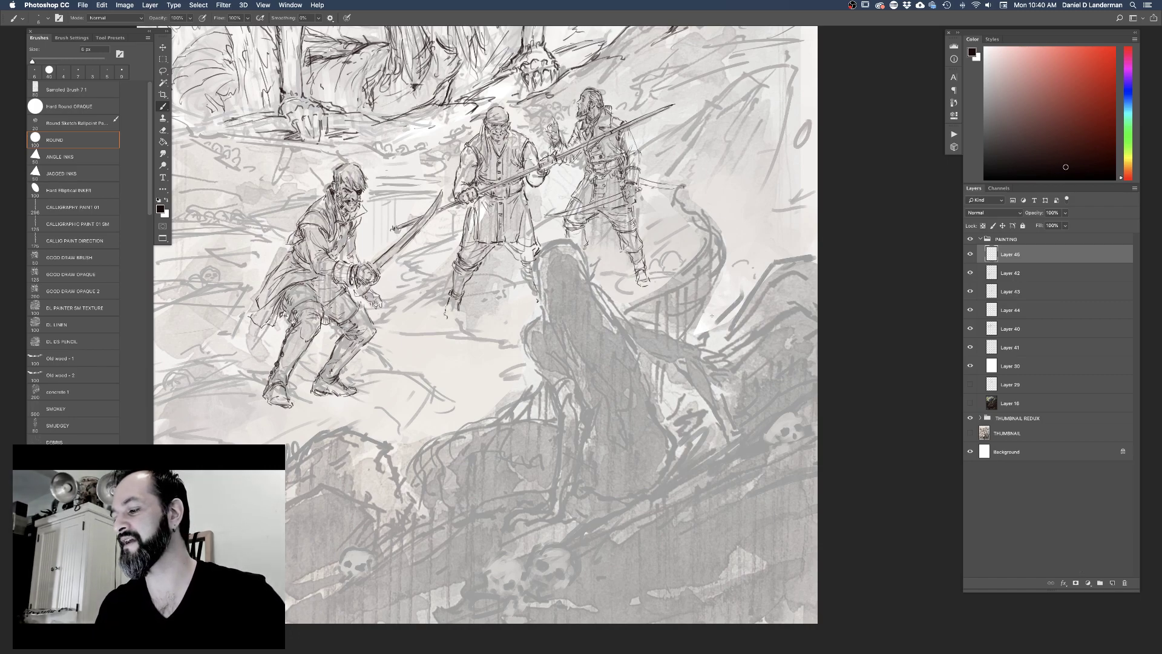
scroll(712, 315, right, 3)
scroll(712, 315, down, 1)
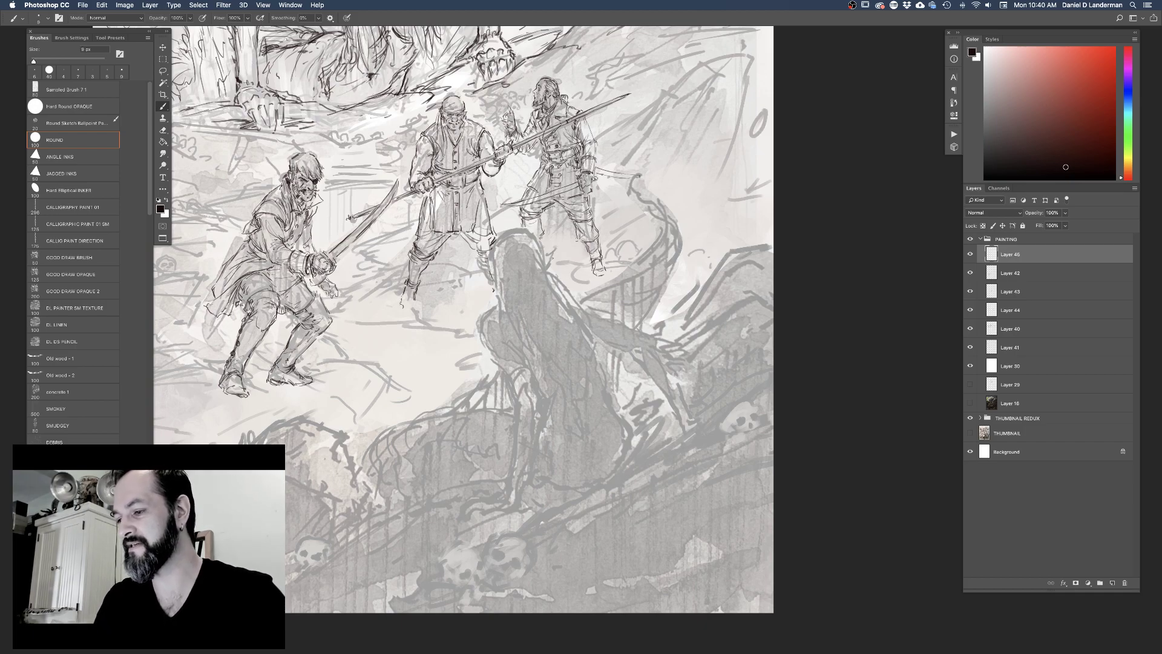
drag(596, 340, 649, 326)
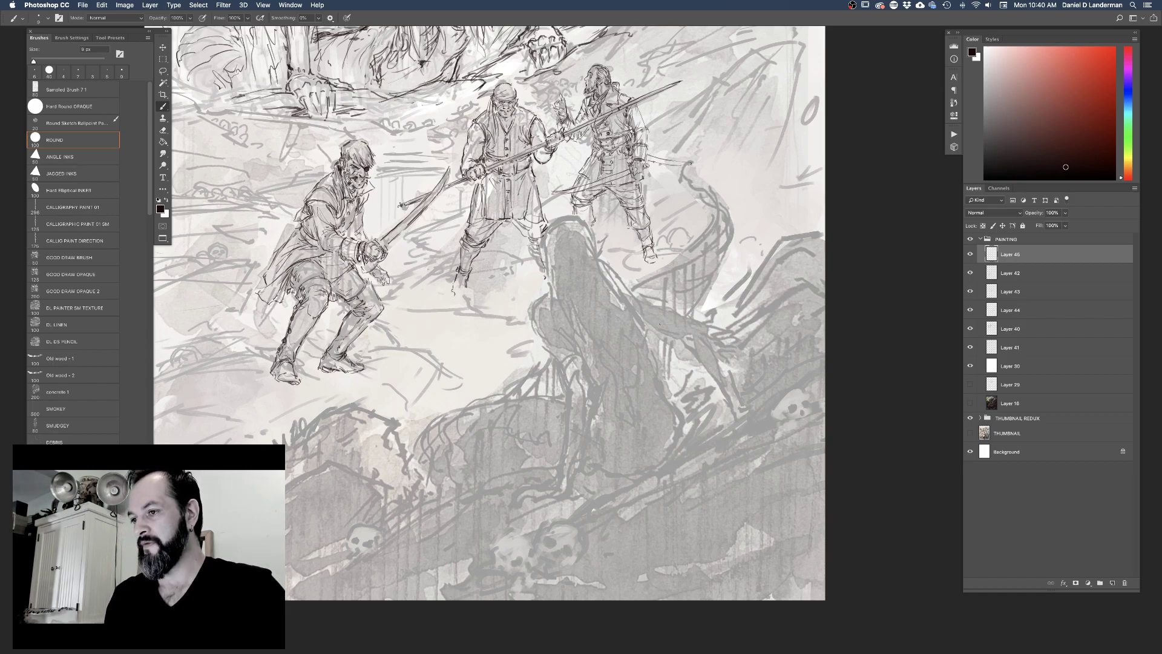
key(super+minus)
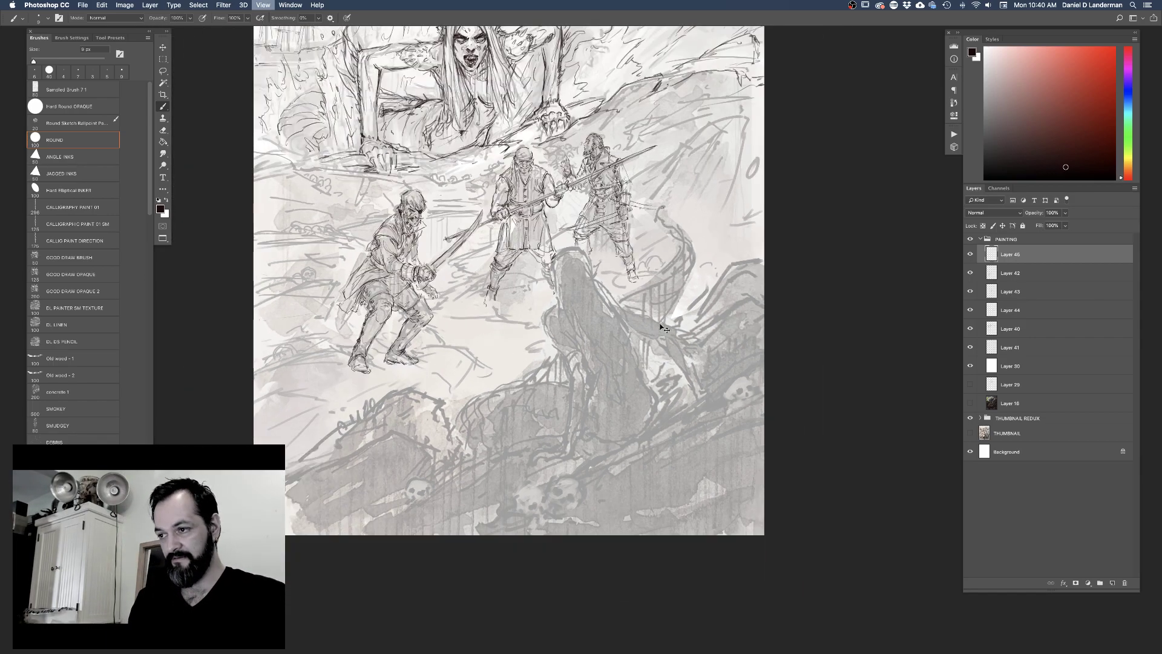
Delete the unneeded Layer 29
mouse_move(660, 324)
mouse_down()
mouse_move(630, 421)
mouse_move(626, 360)
mouse_up()
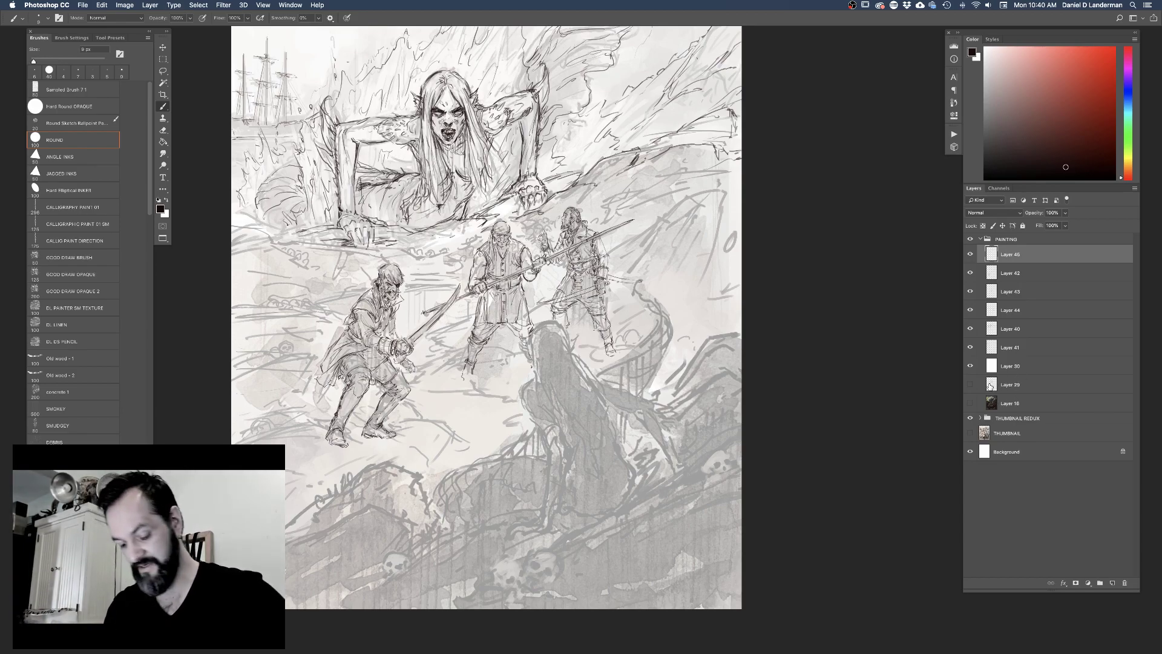
click(991, 386)
key(Delete)
Move Layer 16 above the PAINTING group, leave it hidden, and return to Layer 45
mouse_move(1003, 388)
mouse_down()
mouse_move(993, 387)
mouse_move(996, 236)
mouse_up()
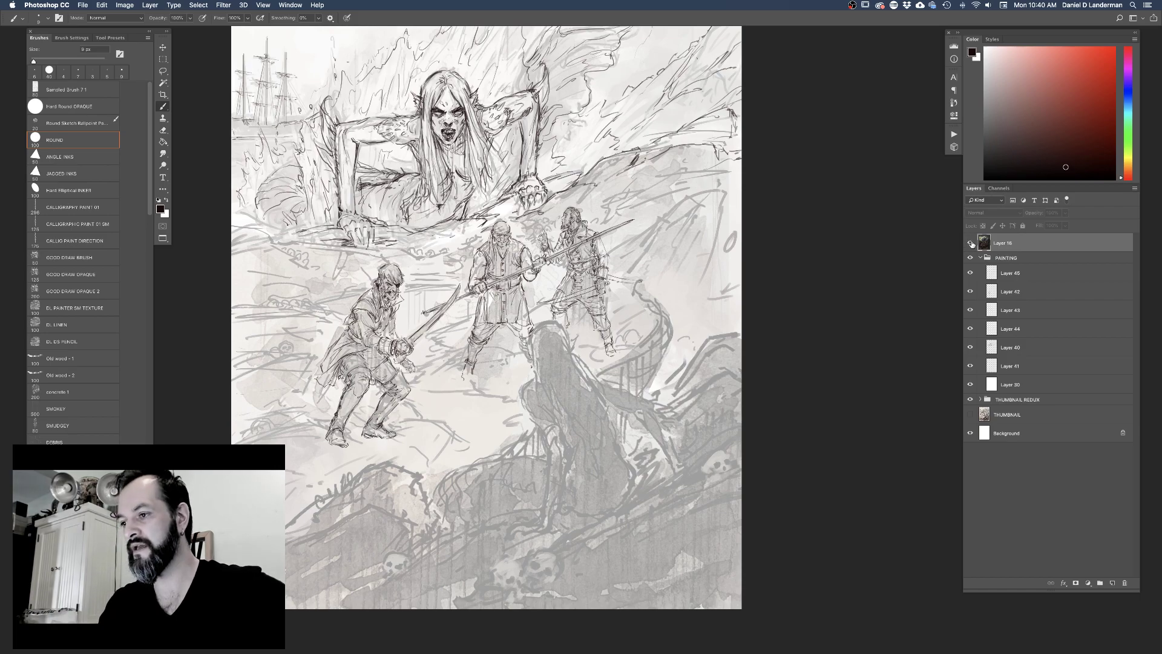
click(972, 244)
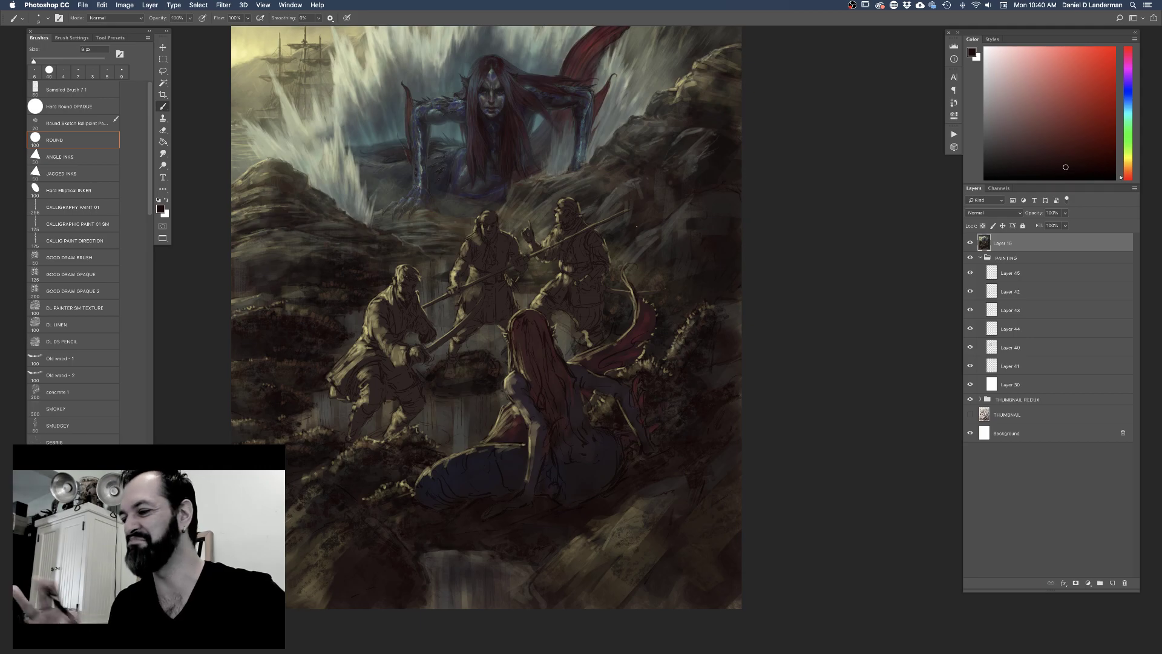
click(971, 243)
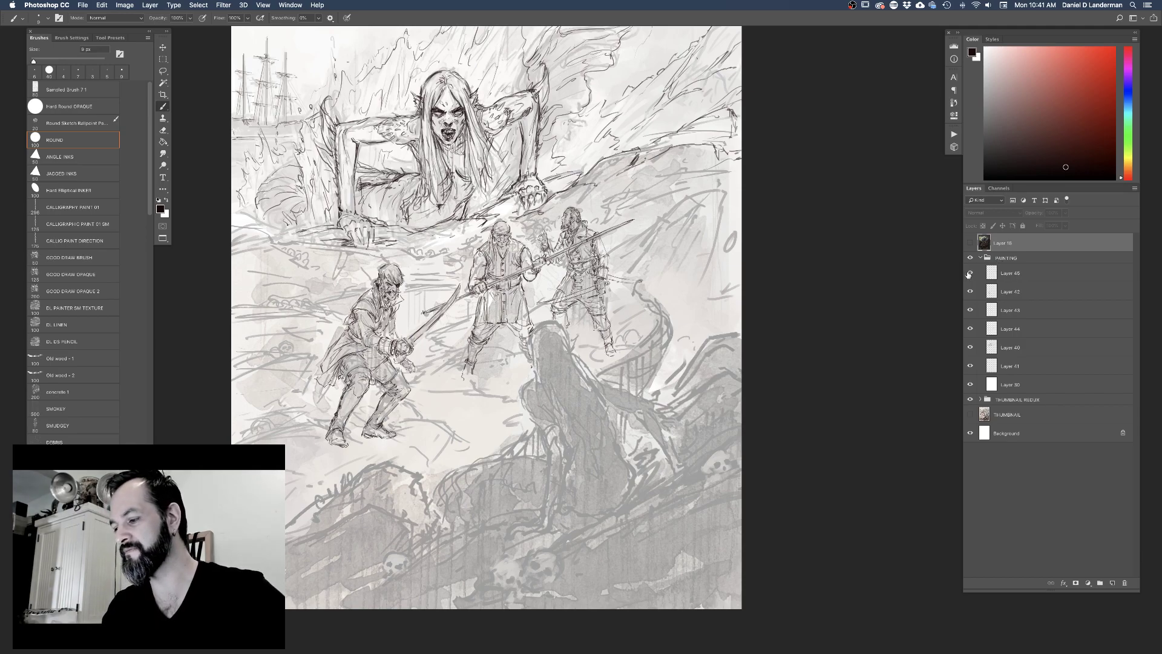
click(992, 275)
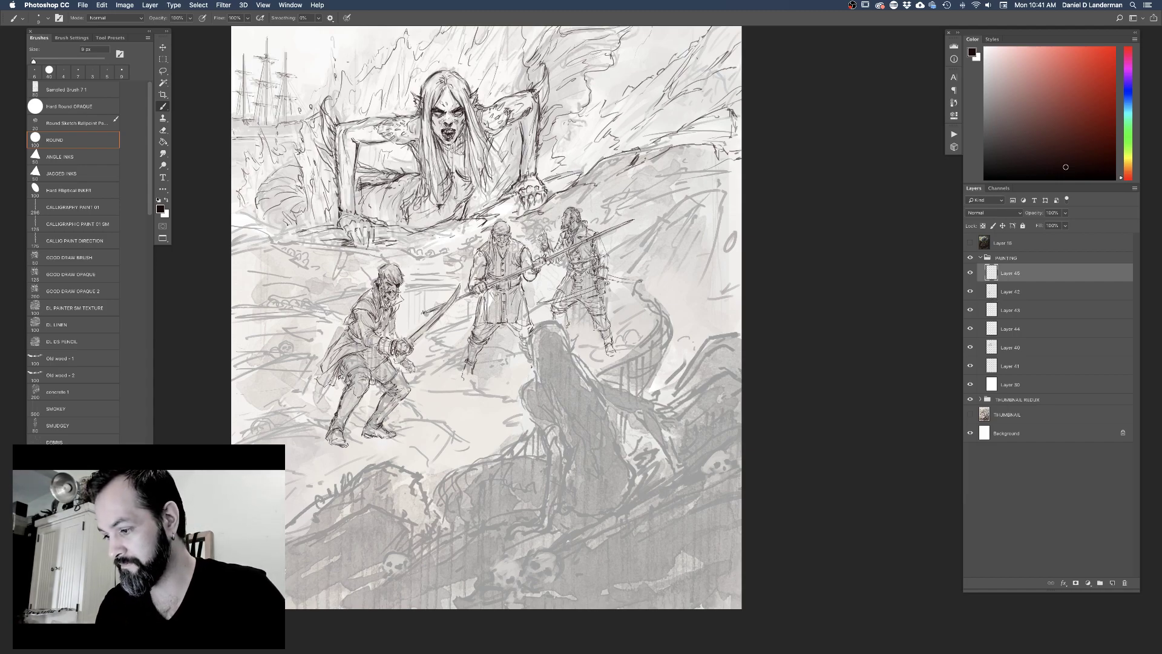
With a 10 px brush, add short dark strokes along the figure's back, then enlarge the brush to 20 px
key(bracketleft)
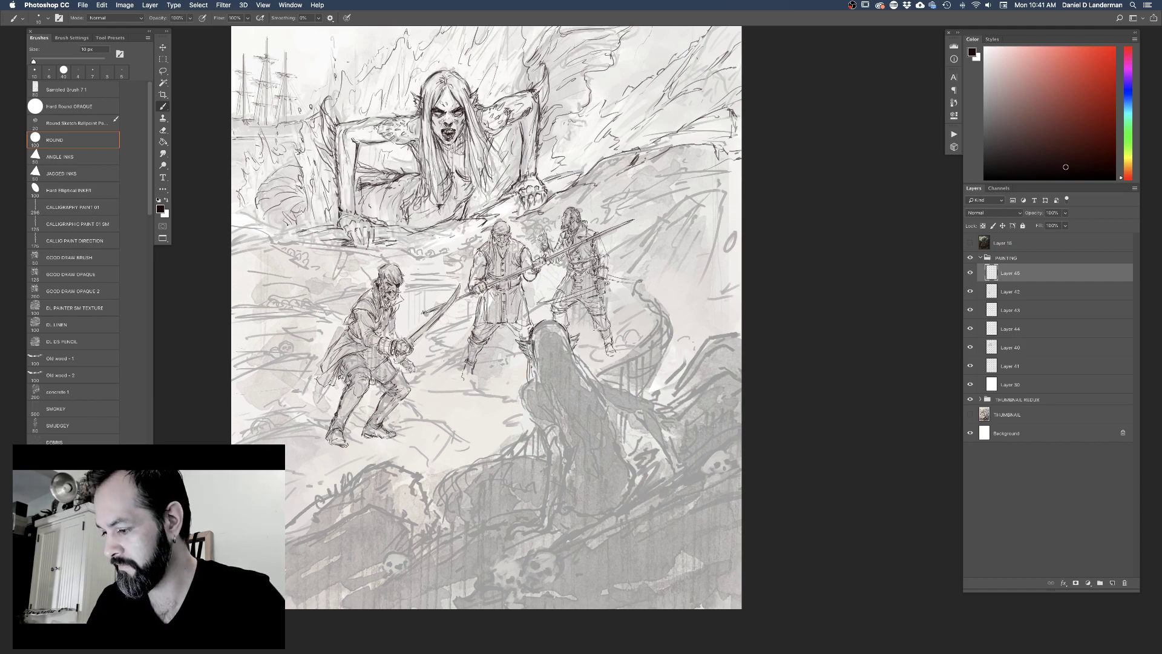
mouse_move(550, 327)
mouse_down()
mouse_move(557, 362)
mouse_move(585, 382)
mouse_move(546, 388)
mouse_move(561, 417)
mouse_up()
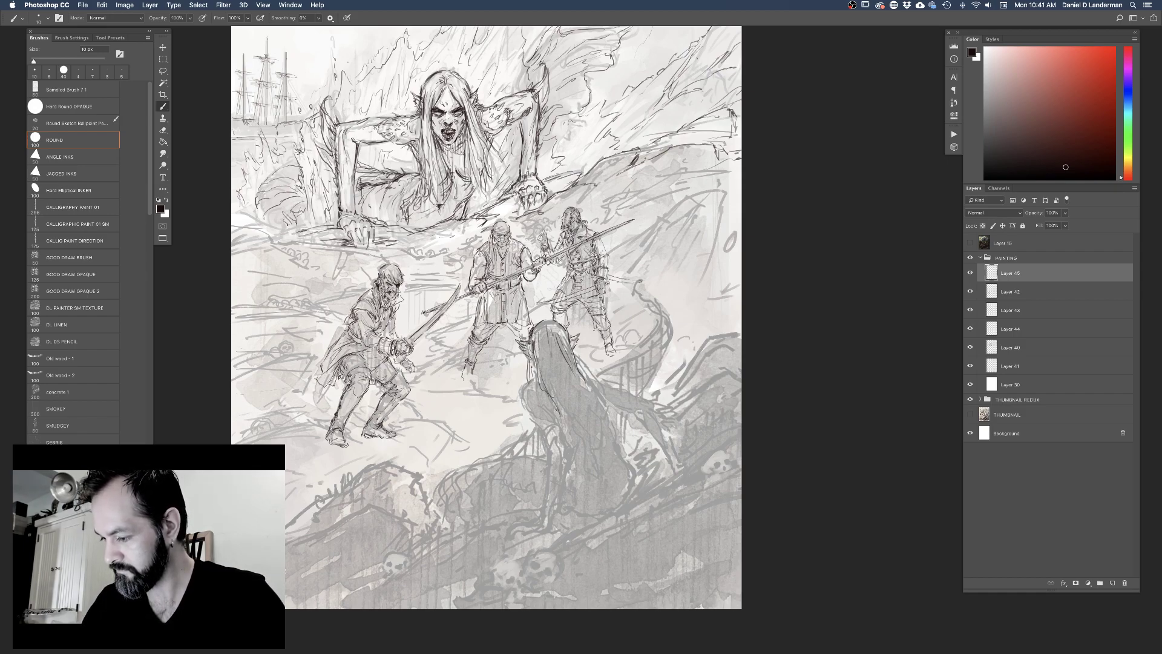
drag(547, 368, 566, 399)
drag(553, 356, 566, 391)
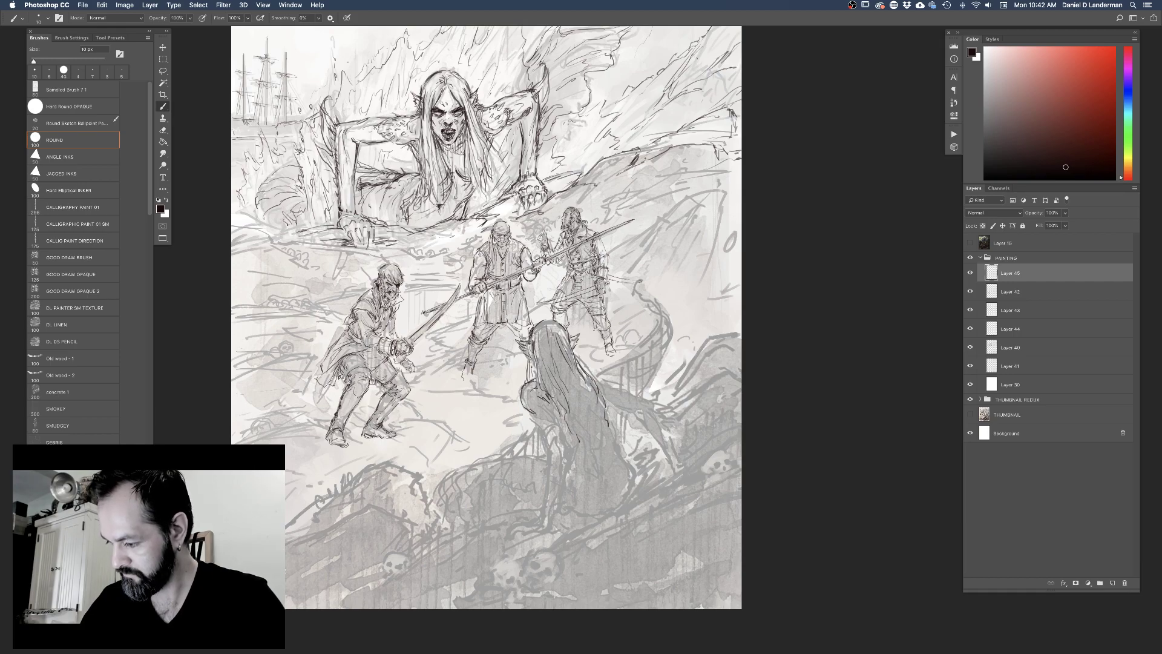
drag(558, 418, 566, 435)
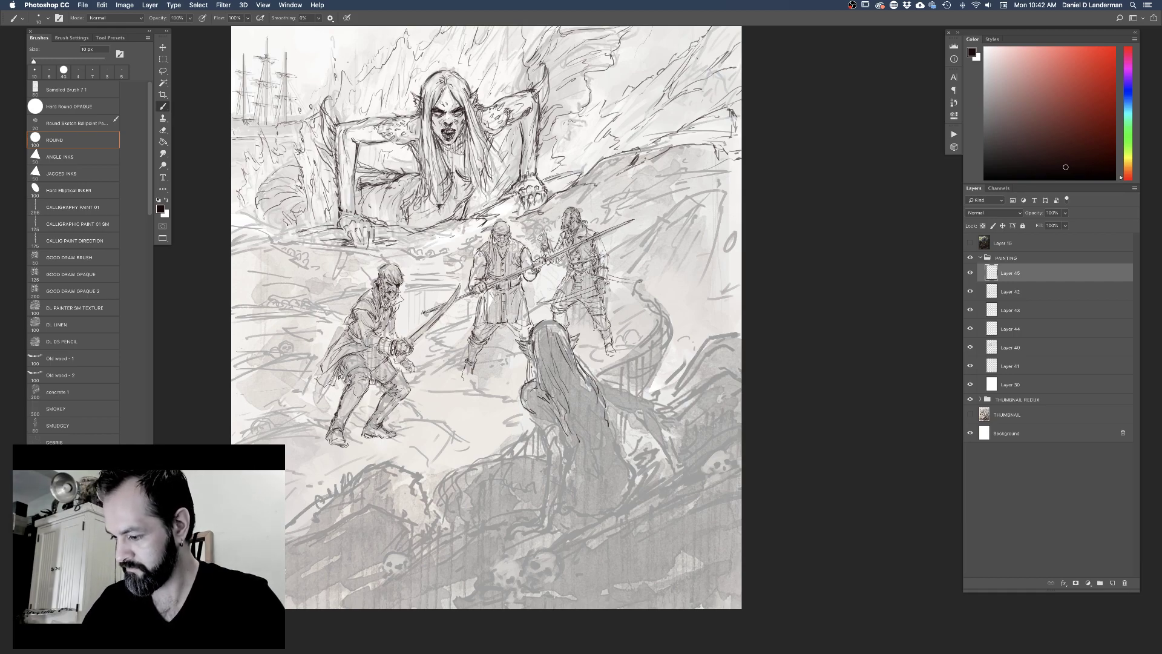
drag(536, 417, 544, 433)
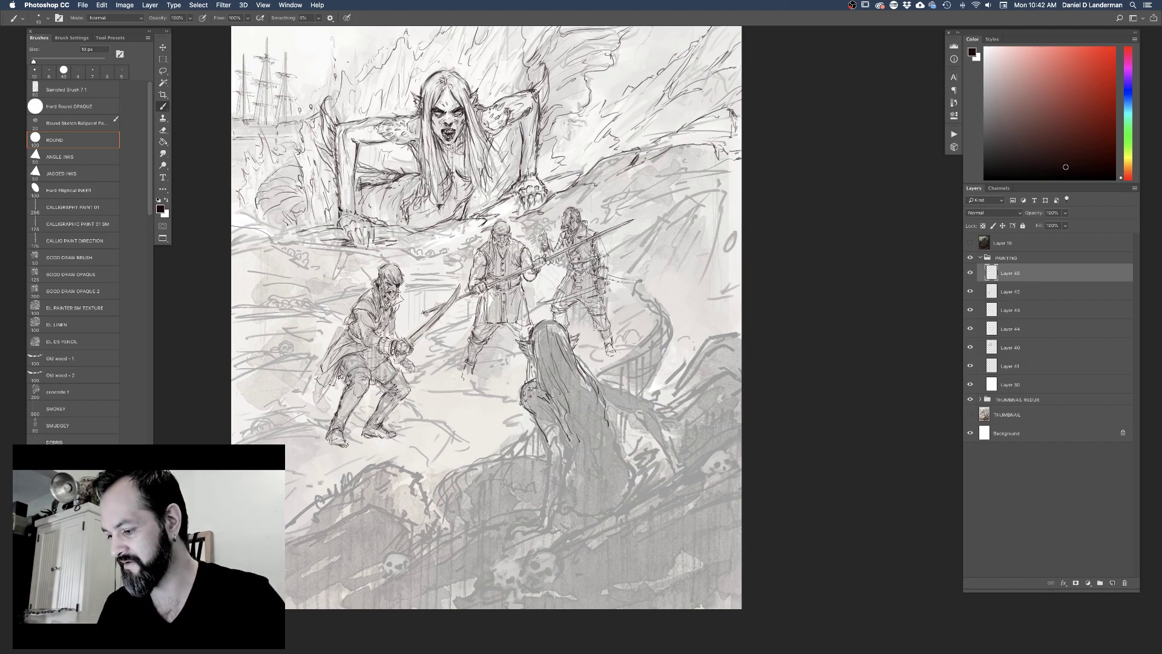
key(bracketright)
scroll(640, 385, down, 5)
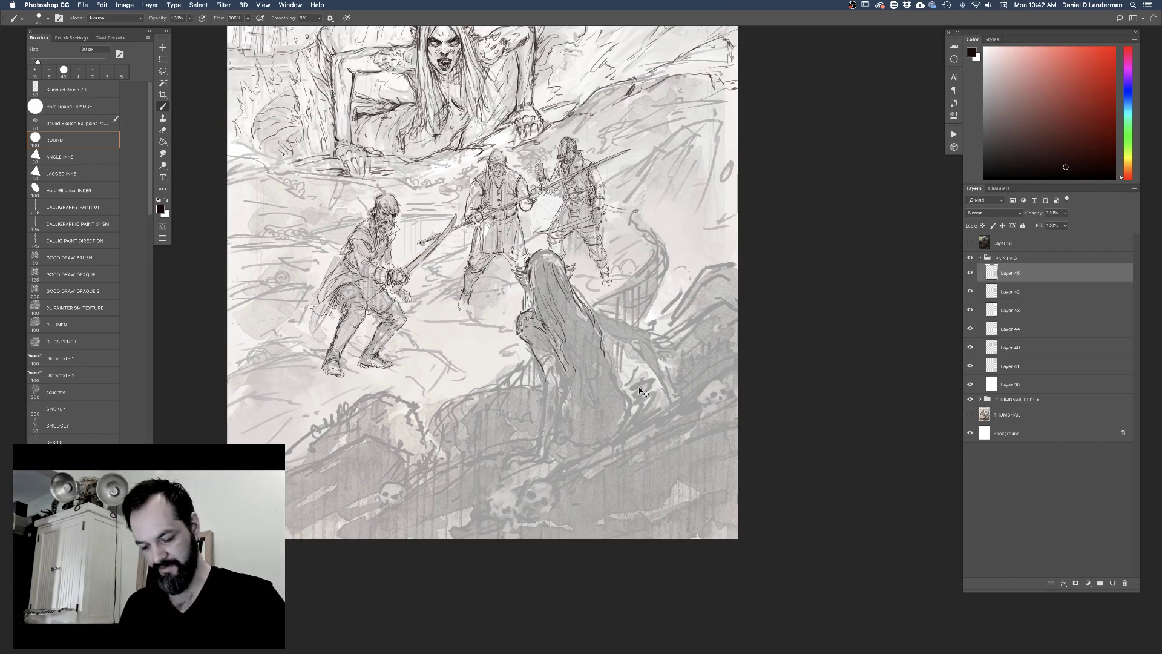
Zoom in on the pirates, set the brush to 10 px, and darken the figure's shoulder line
key(super+equal)
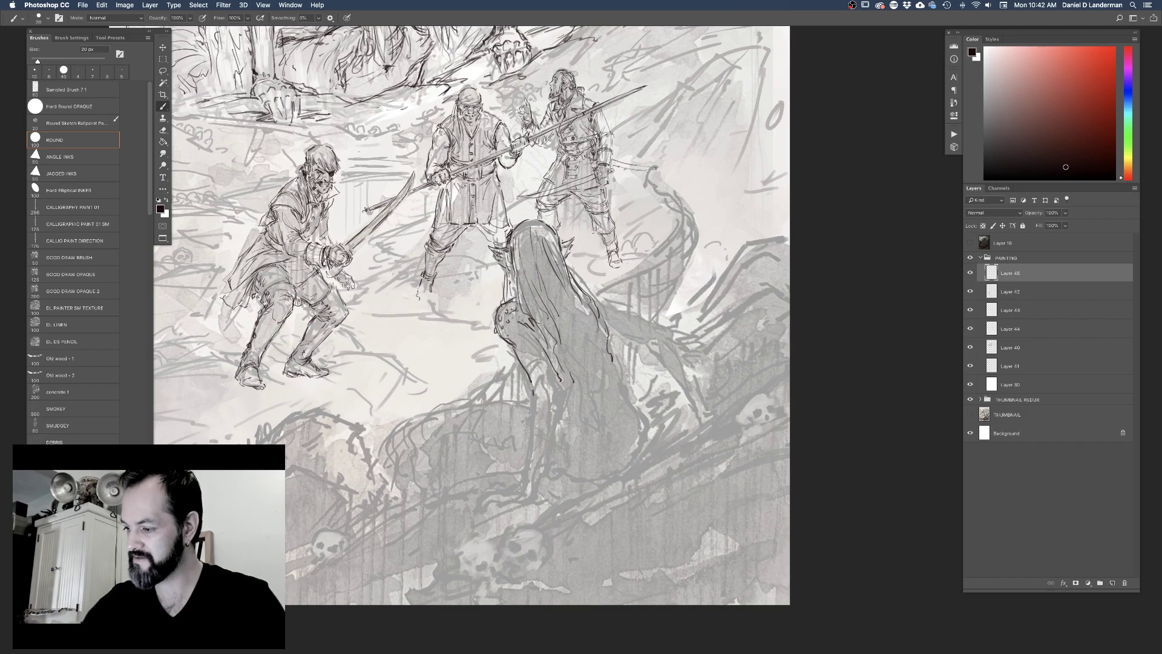
key(bracketleft)
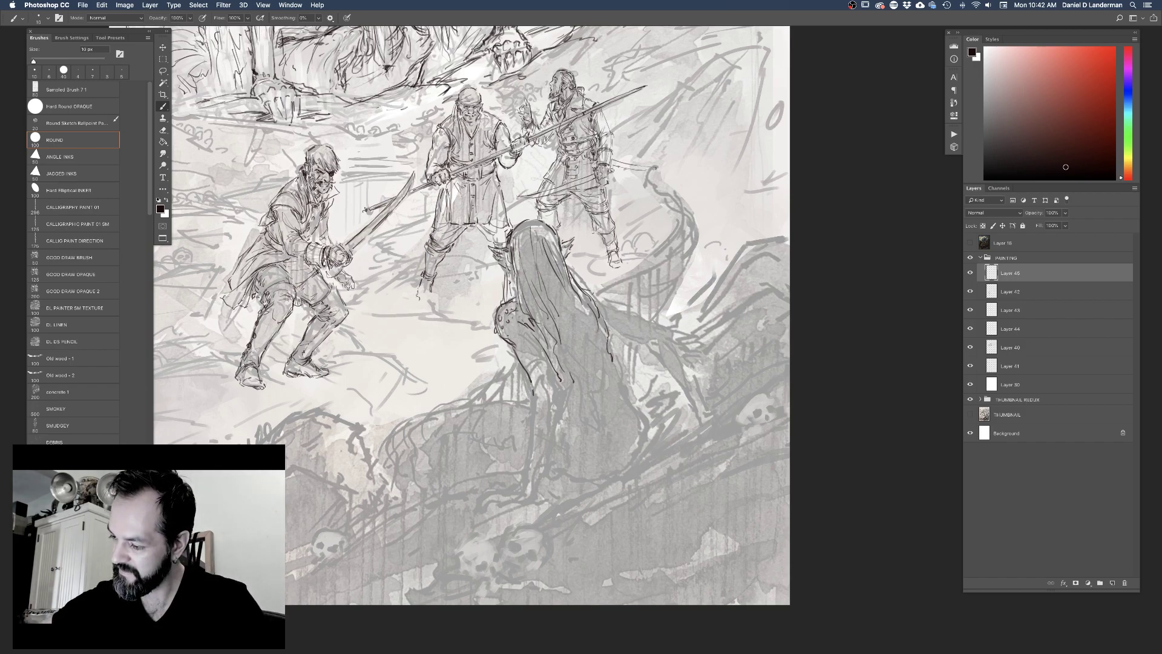
drag(599, 293, 609, 302)
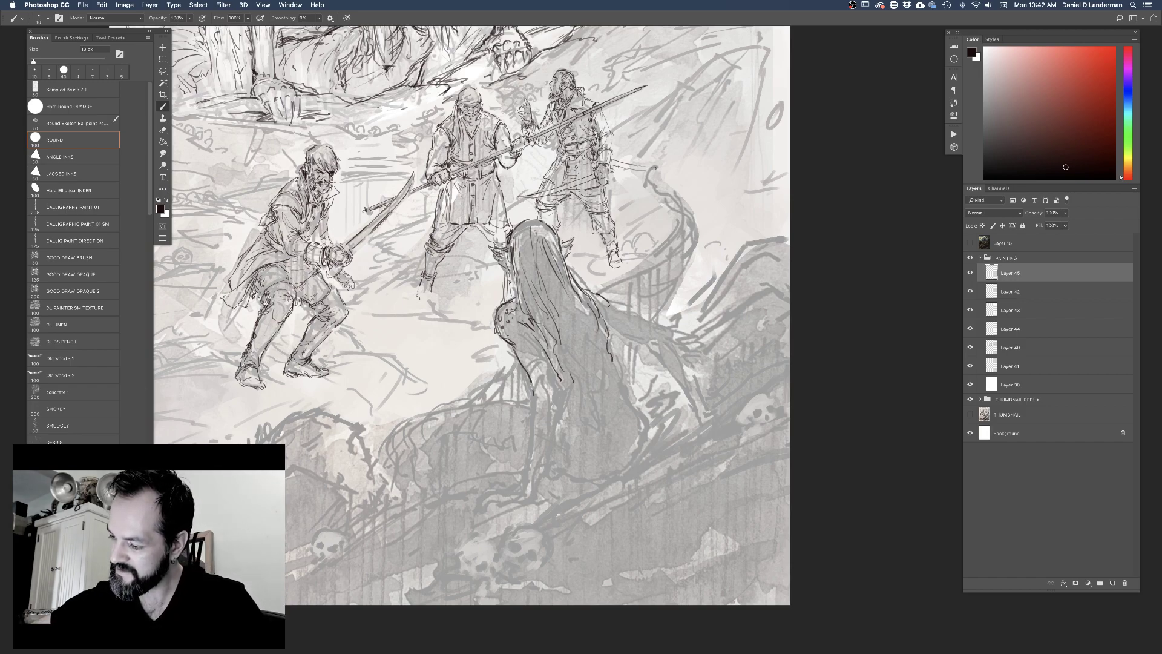
Ink dark lines along the figure's shoulder, robe edge, hair strands and arm
drag(630, 318, 656, 310)
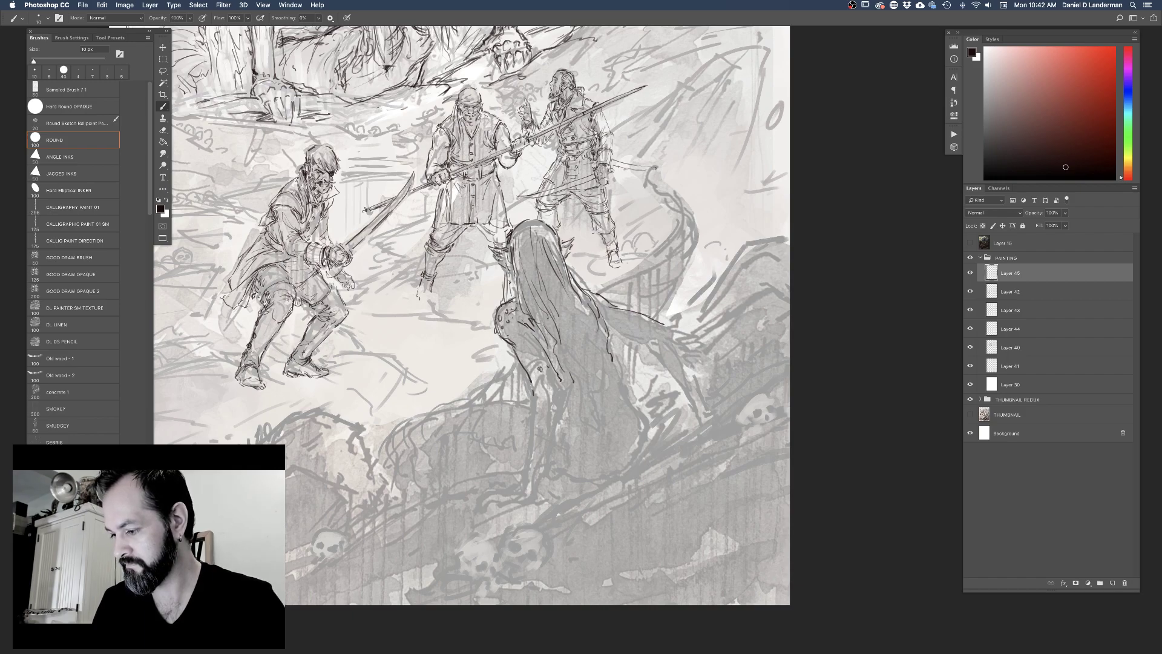
drag(533, 388, 524, 469)
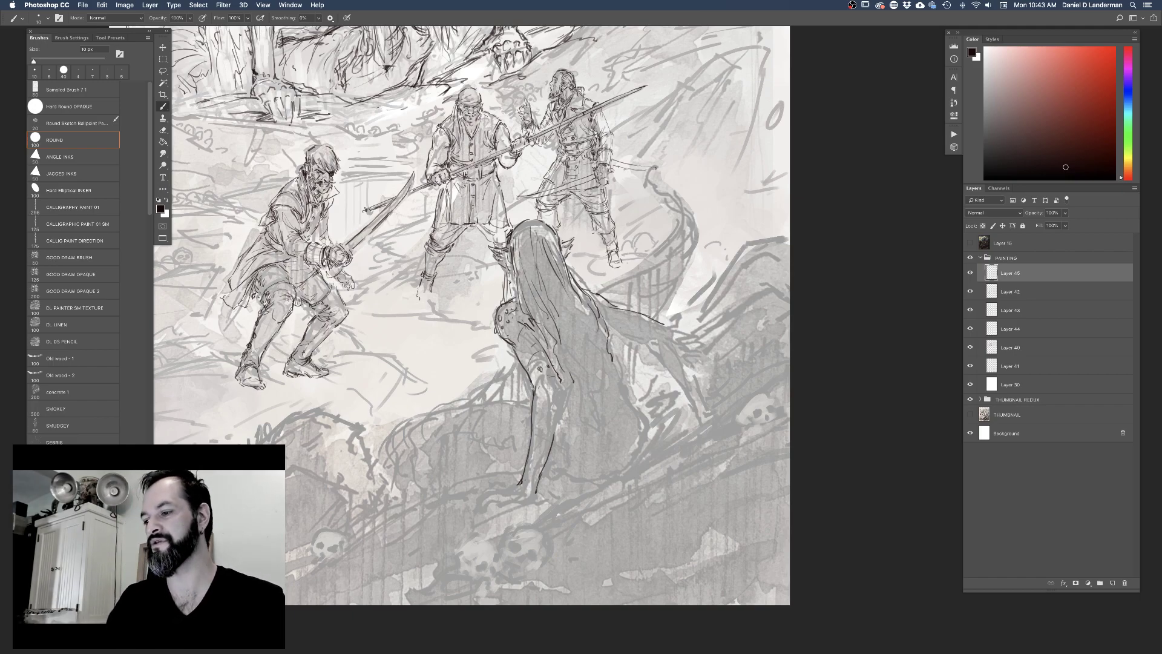
mouse_move(580, 342)
mouse_down()
mouse_move(563, 377)
mouse_move(576, 359)
mouse_up()
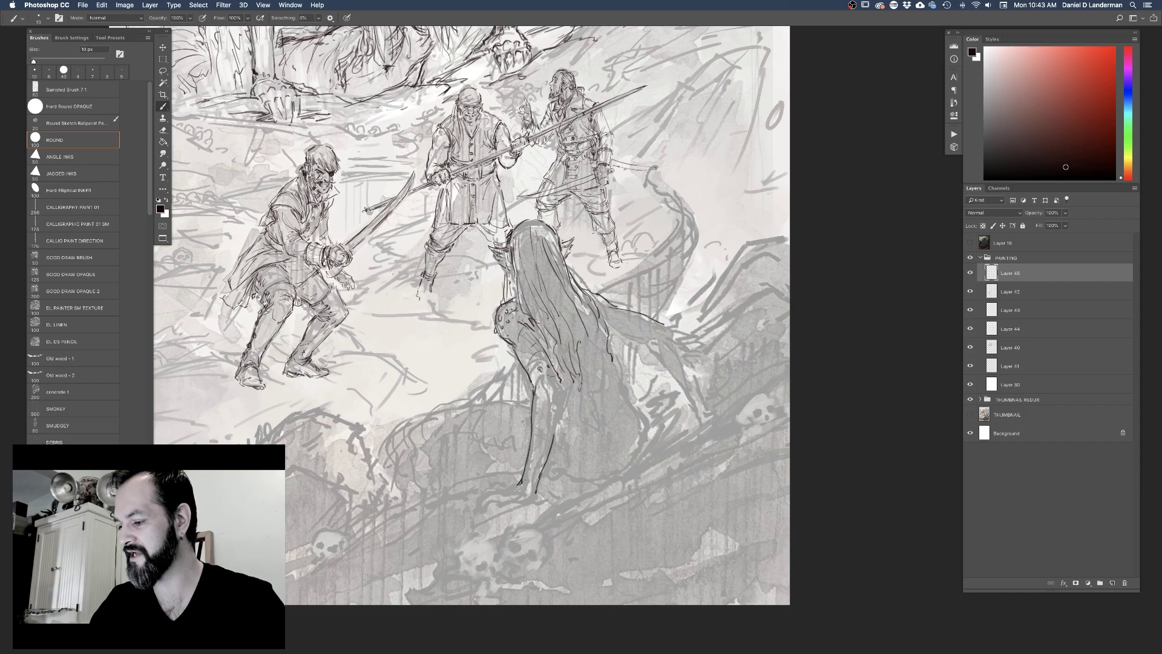
drag(591, 362, 582, 379)
mouse_move(592, 319)
mouse_down()
mouse_move(608, 363)
mouse_move(597, 392)
mouse_move(585, 377)
mouse_up()
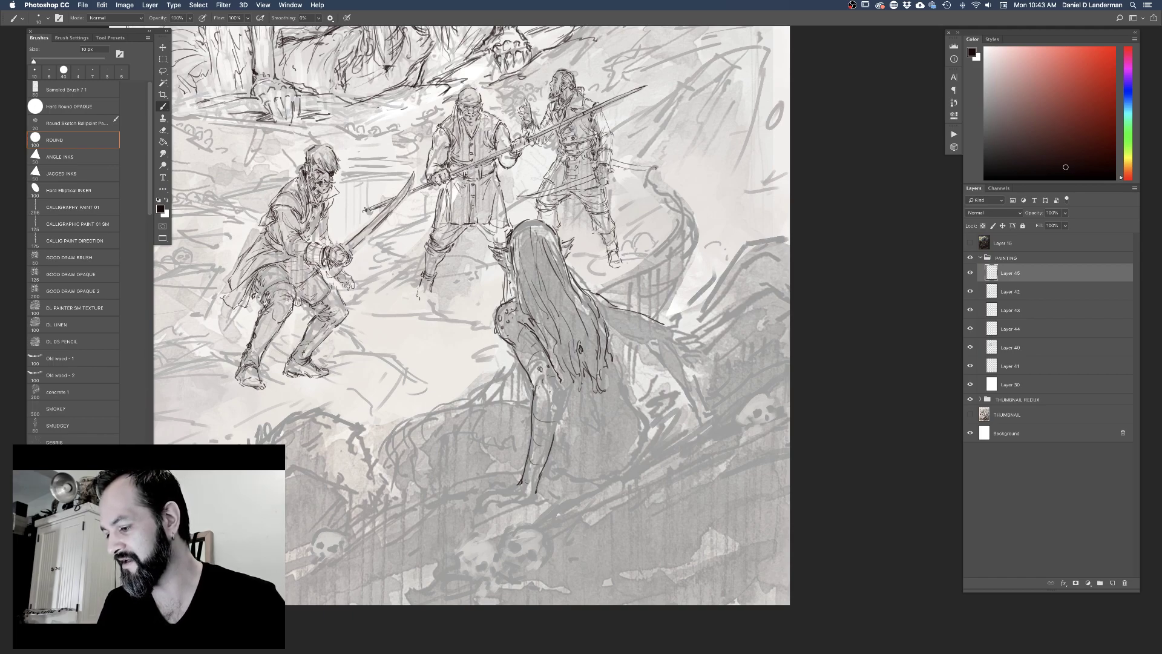
drag(549, 396, 548, 430)
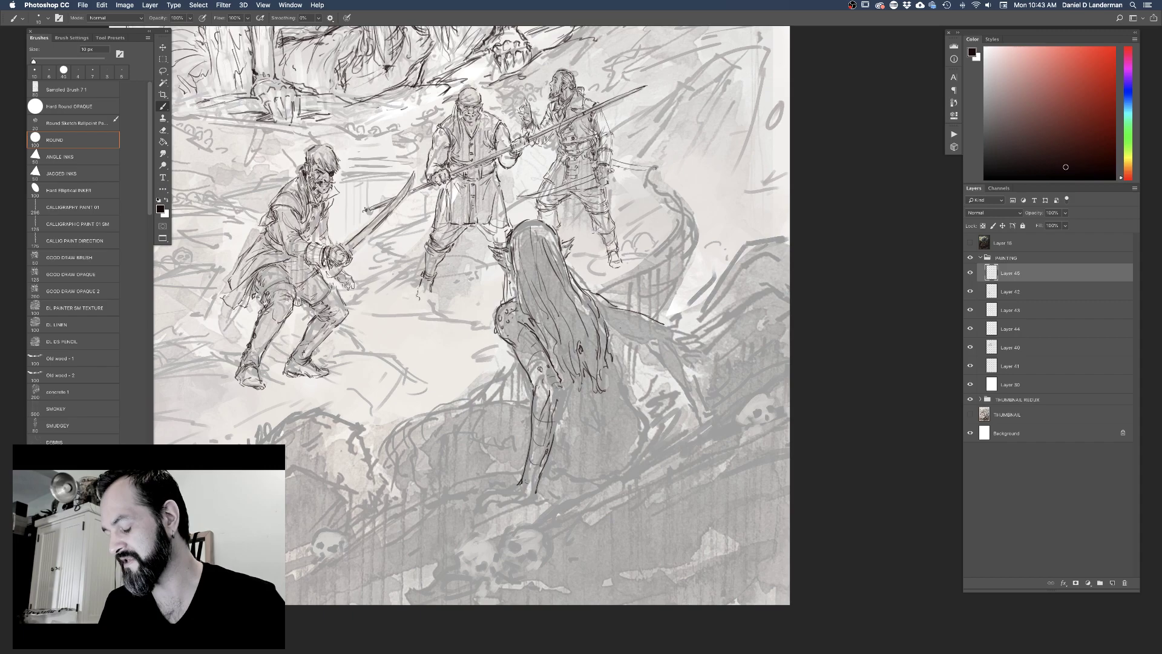
drag(578, 375, 555, 435)
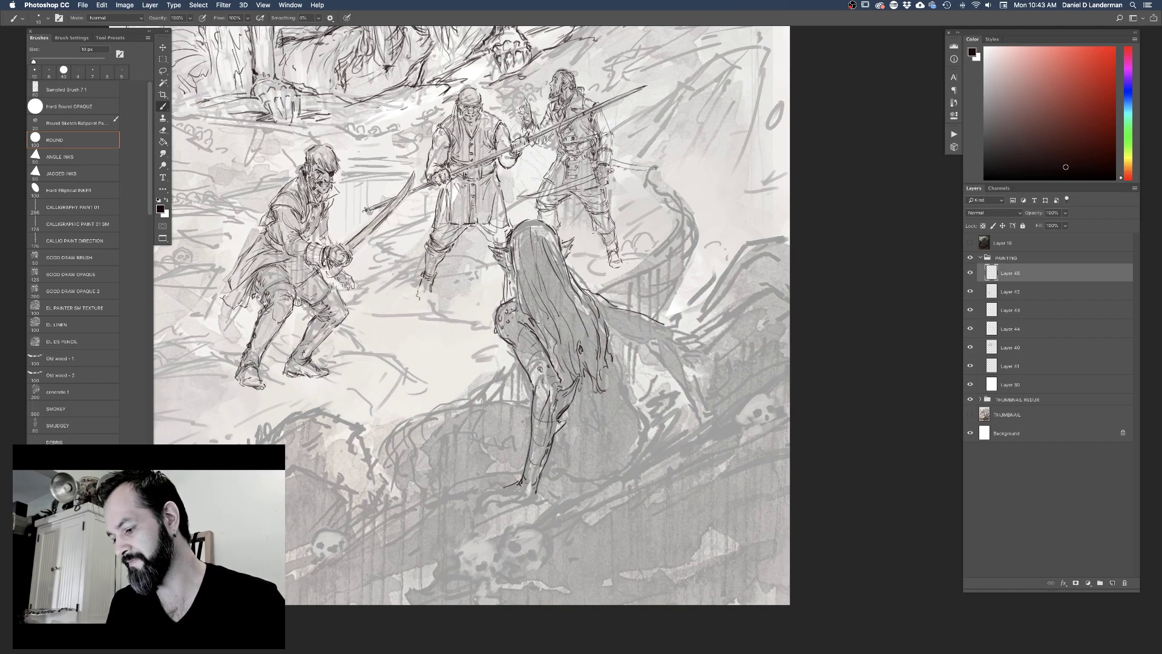
drag(545, 459, 479, 431)
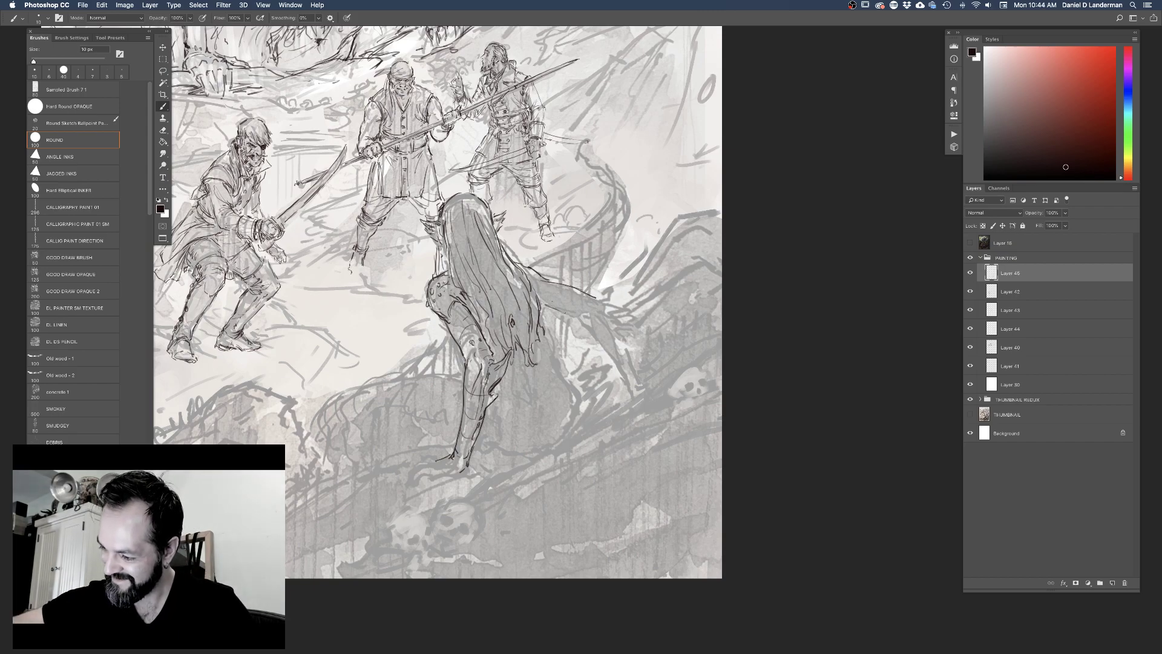
Outline the mermaid's tail fin sweeping down and right from the long-haired figure
drag(560, 315, 581, 309)
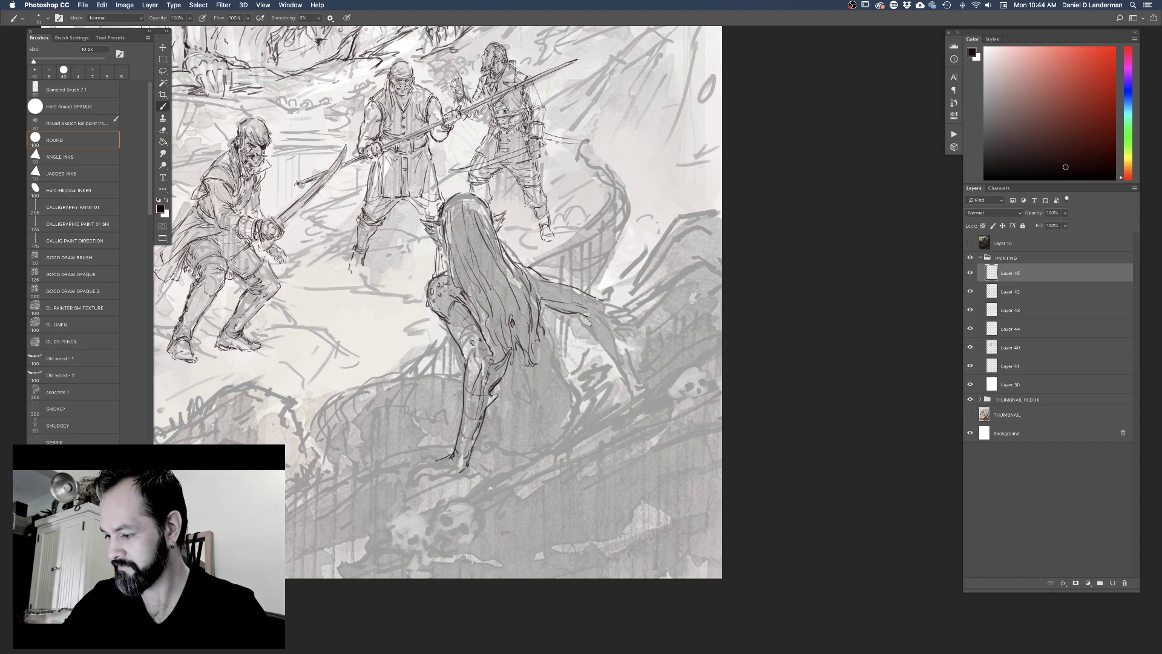
drag(589, 324, 632, 387)
drag(618, 325, 640, 376)
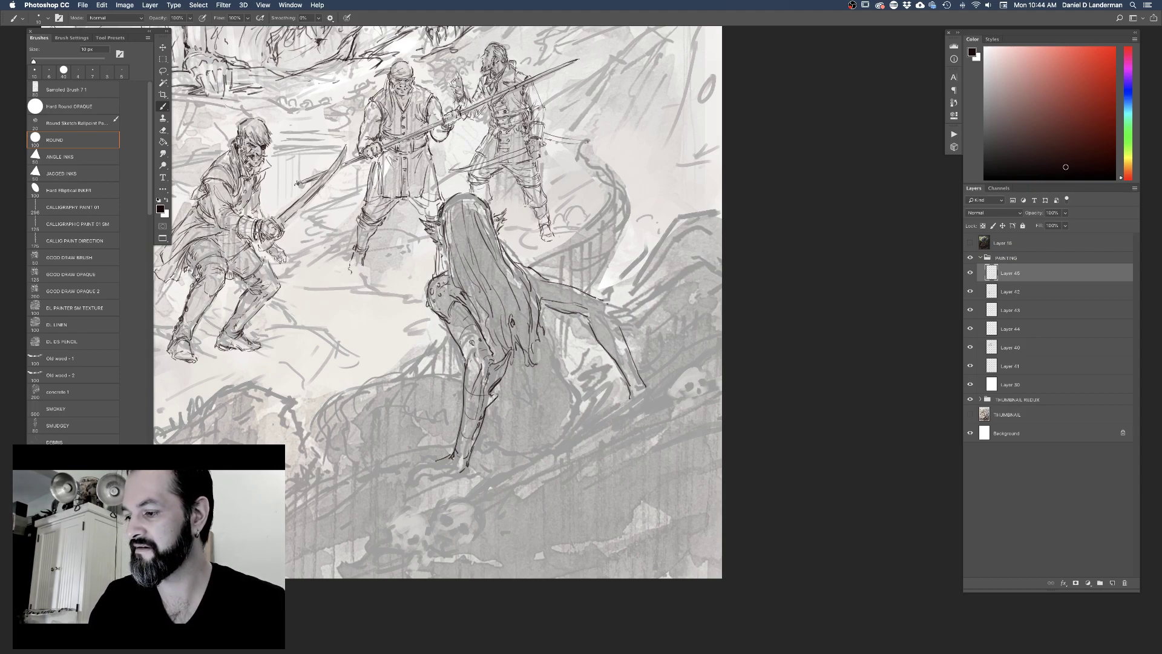
key(e)
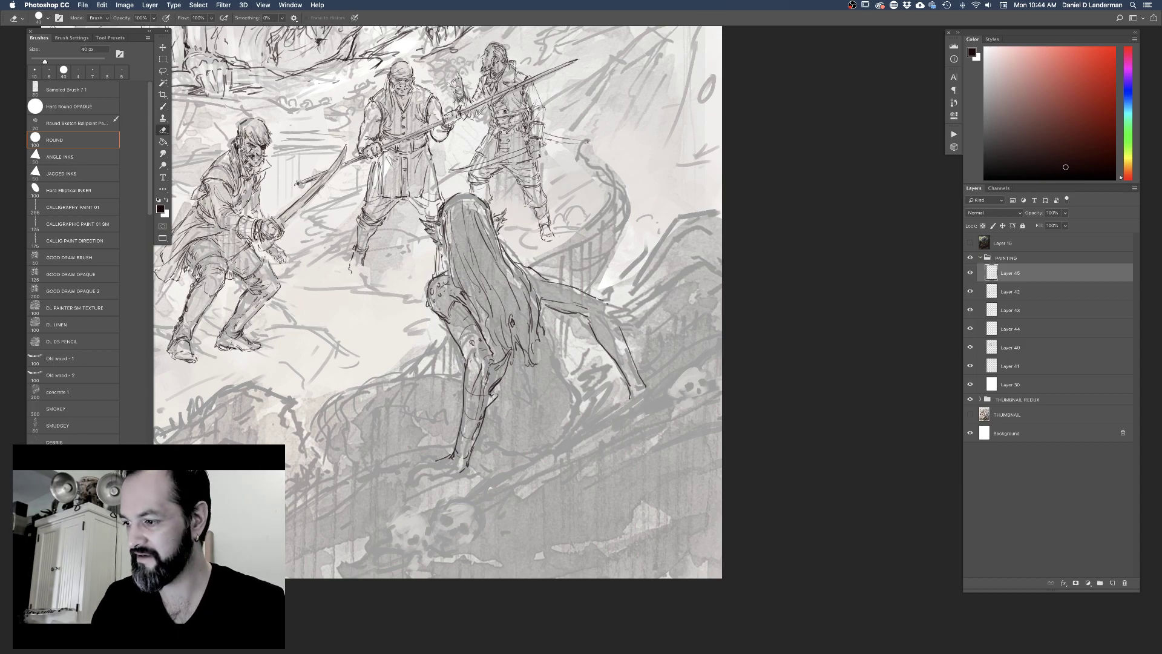
key(b)
drag(462, 181, 547, 472)
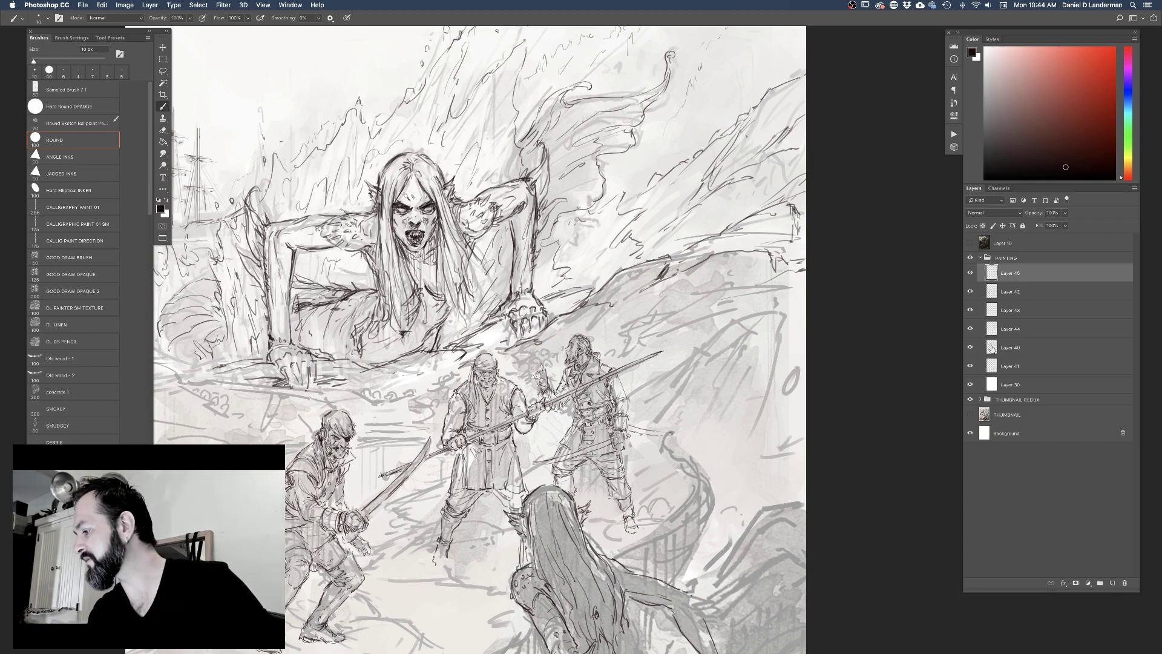
Select Layer 40, zoom in on the pirates and mermaid, then make Layer 45 active
click(1010, 347)
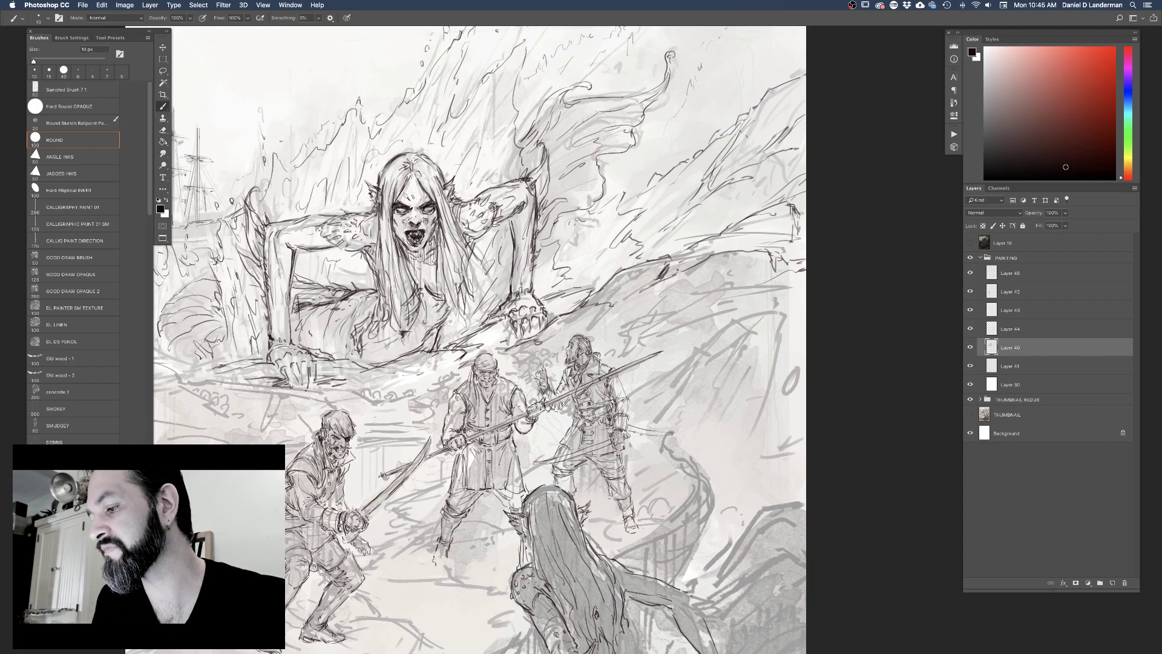
scroll(543, 112, up, 2)
drag(581, 280, 551, 88)
click(990, 273)
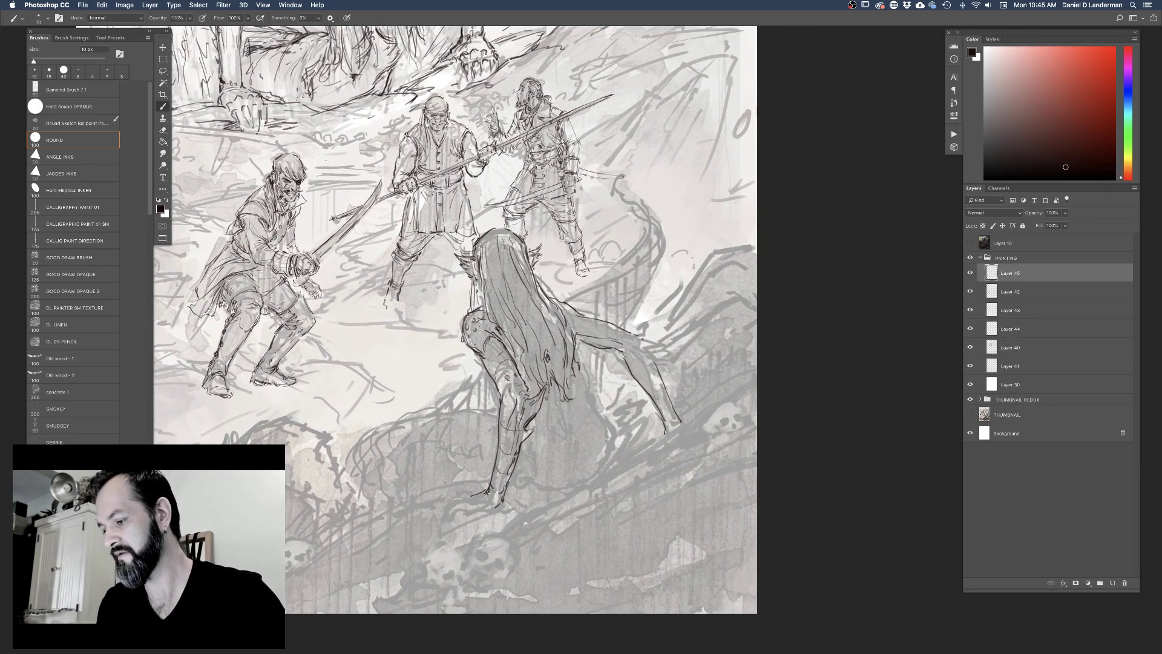
With a 9–10 px brush, ink short strokes on the creature's hip, leg and lower body
key(bracketleft)
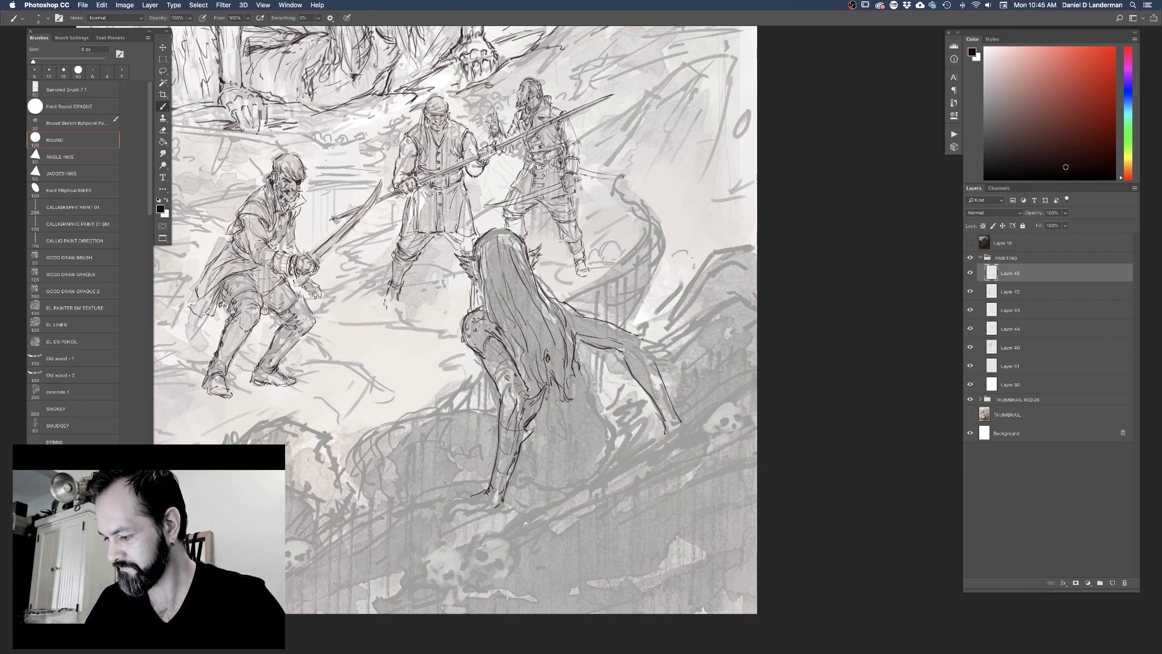
key(bracketright)
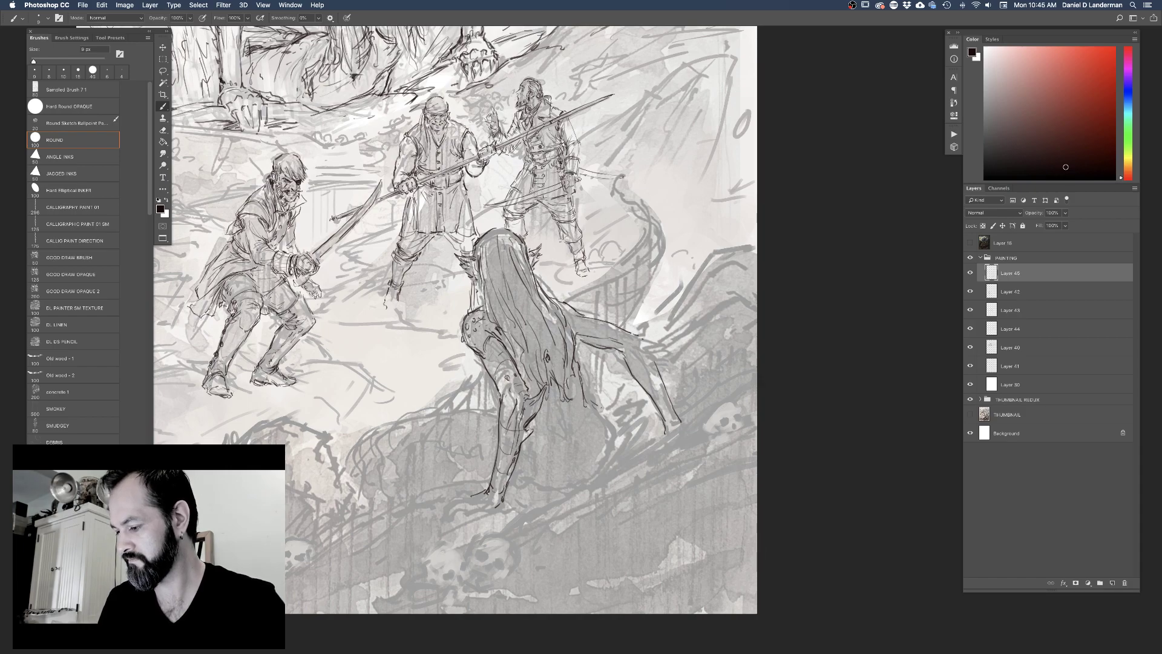
drag(611, 417, 616, 433)
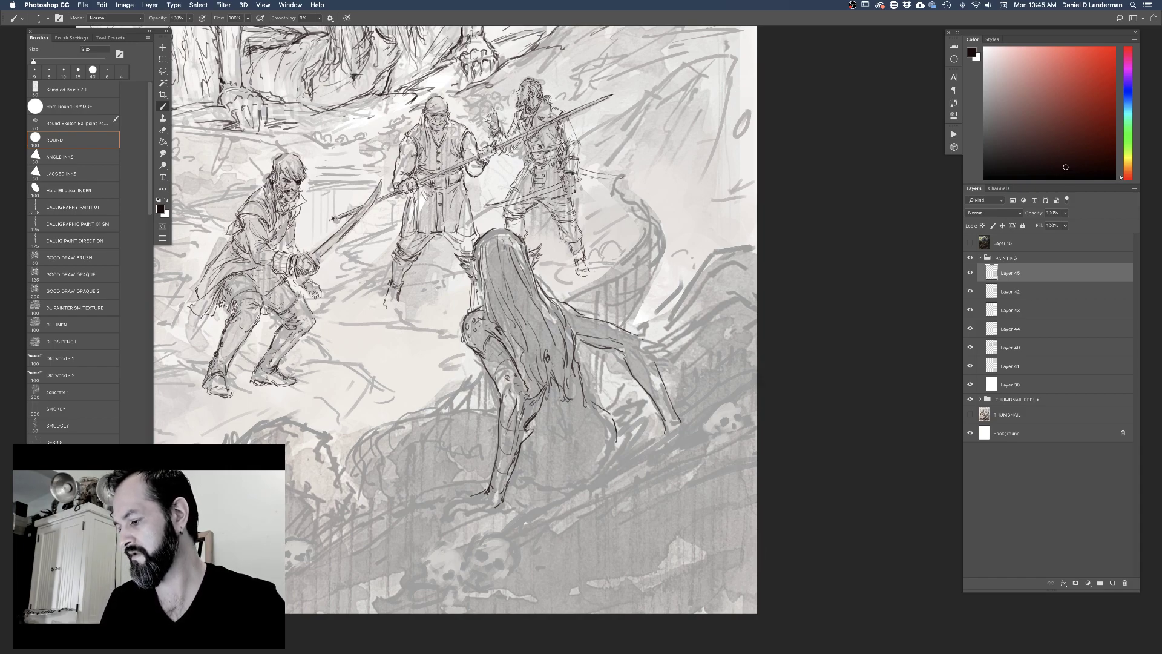
key(bracketright)
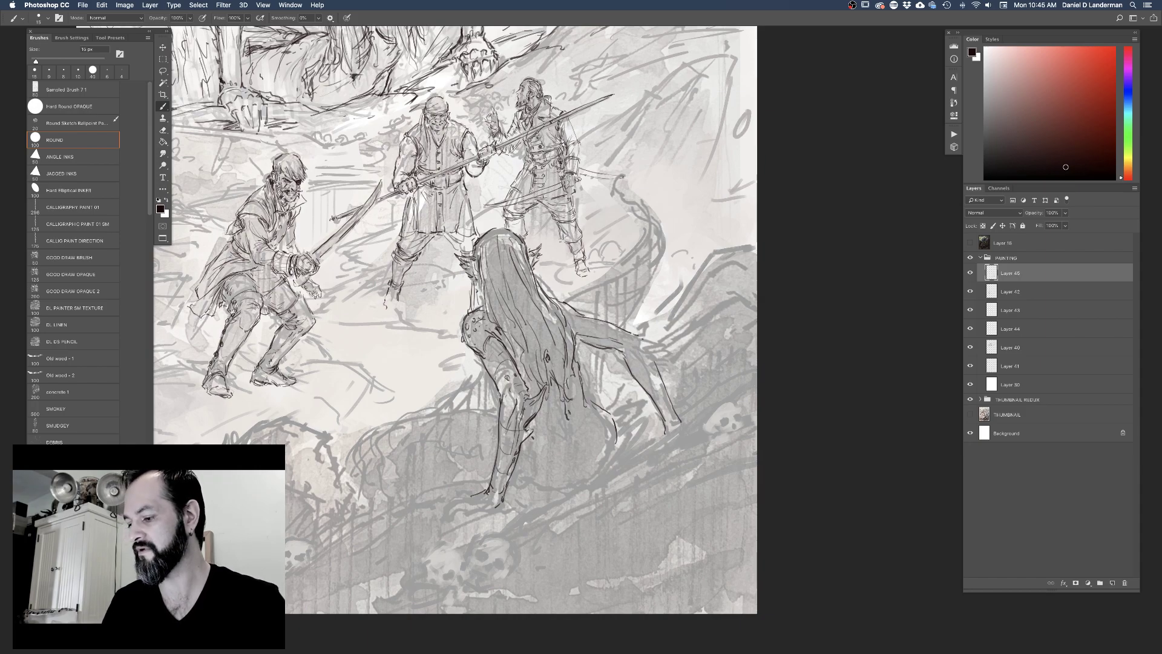
drag(548, 389, 548, 412)
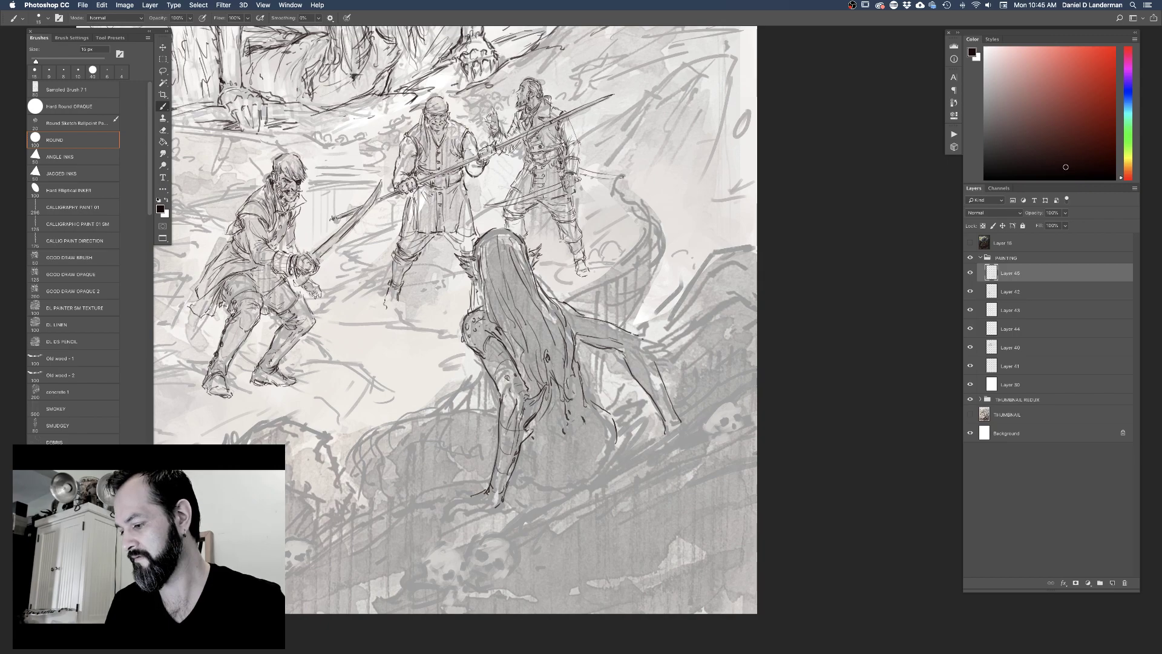
drag(528, 438, 531, 452)
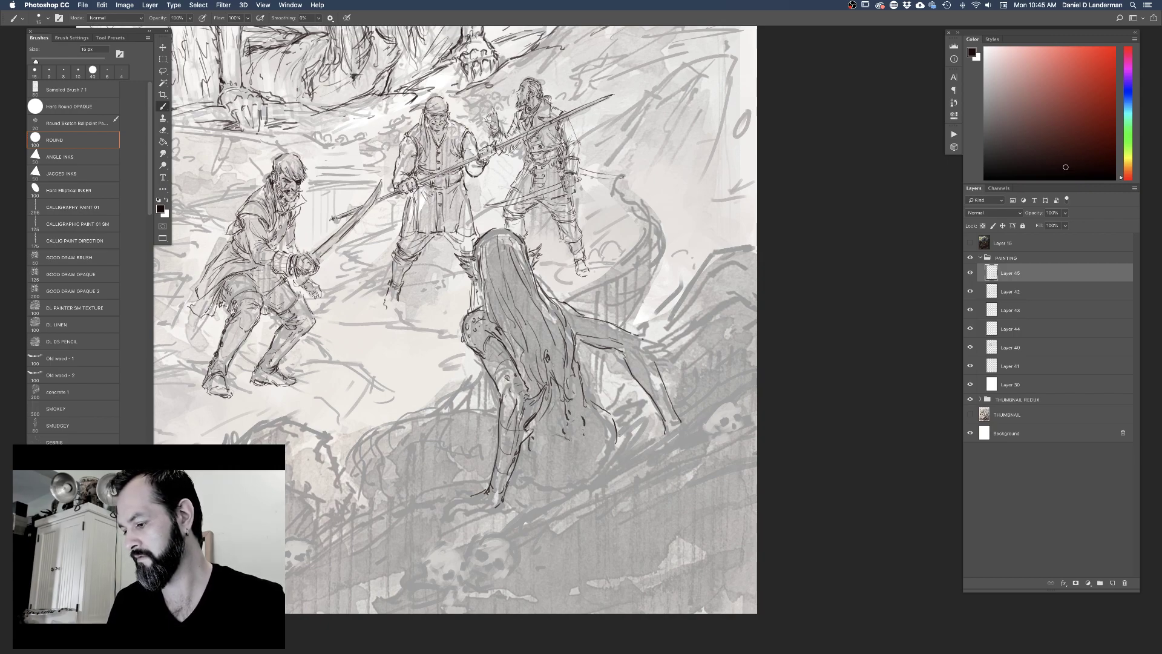
drag(617, 449, 609, 468)
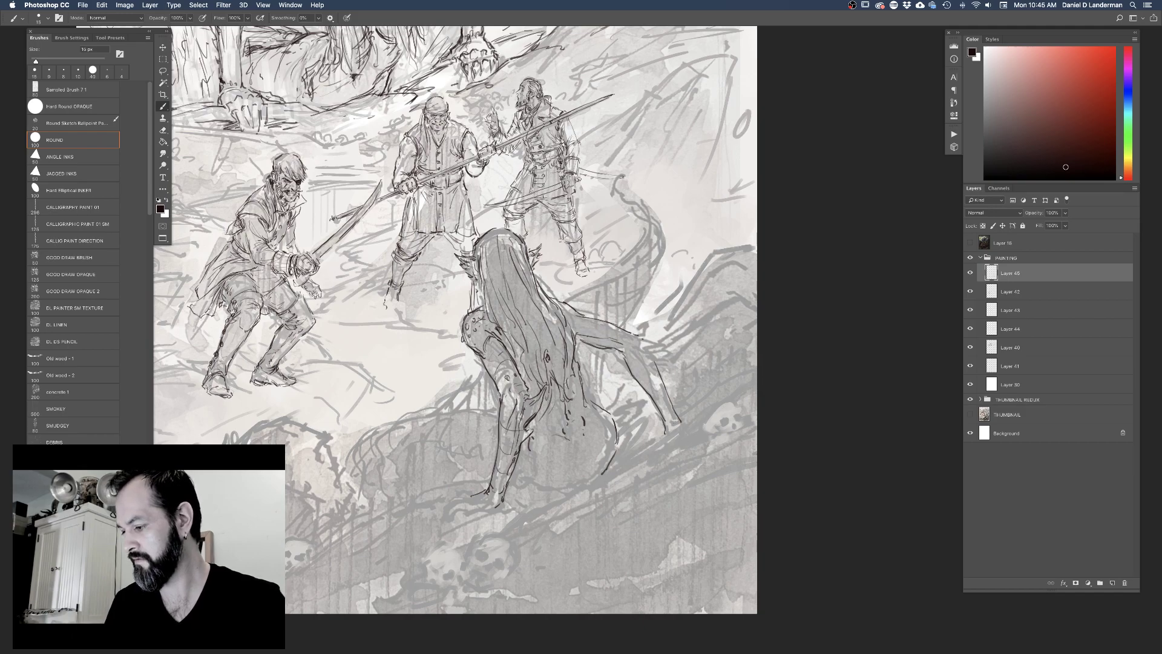
scroll(524, 482, down, 3)
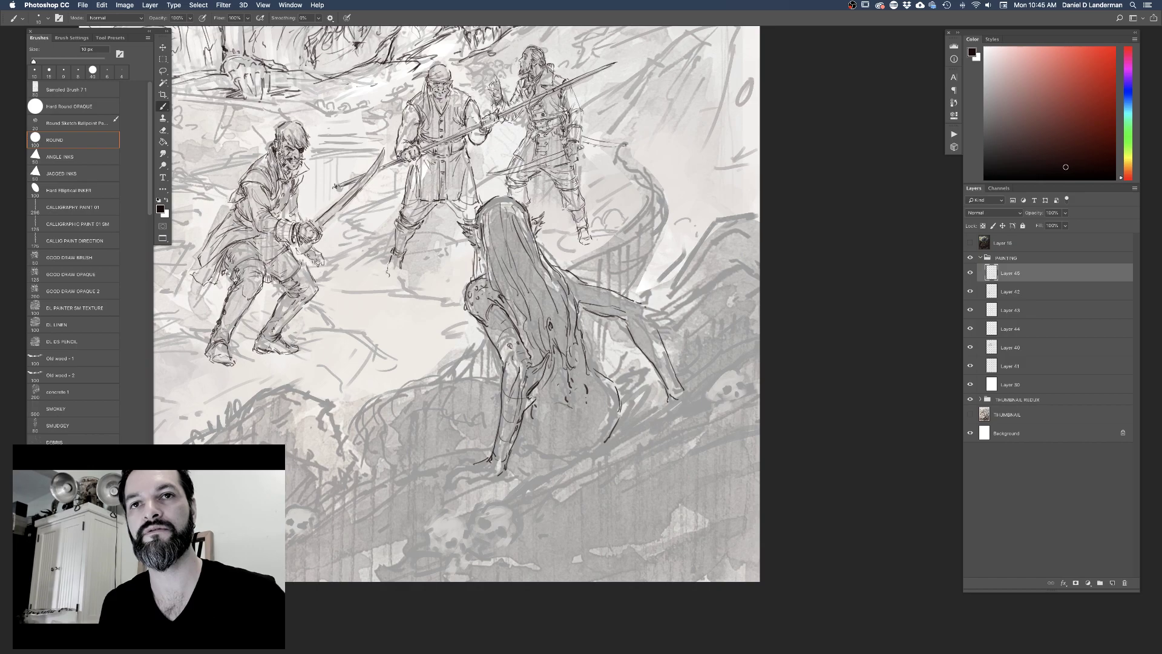
Add a dark stroke along the creature's raised arm
scroll(544, 400, down, 3)
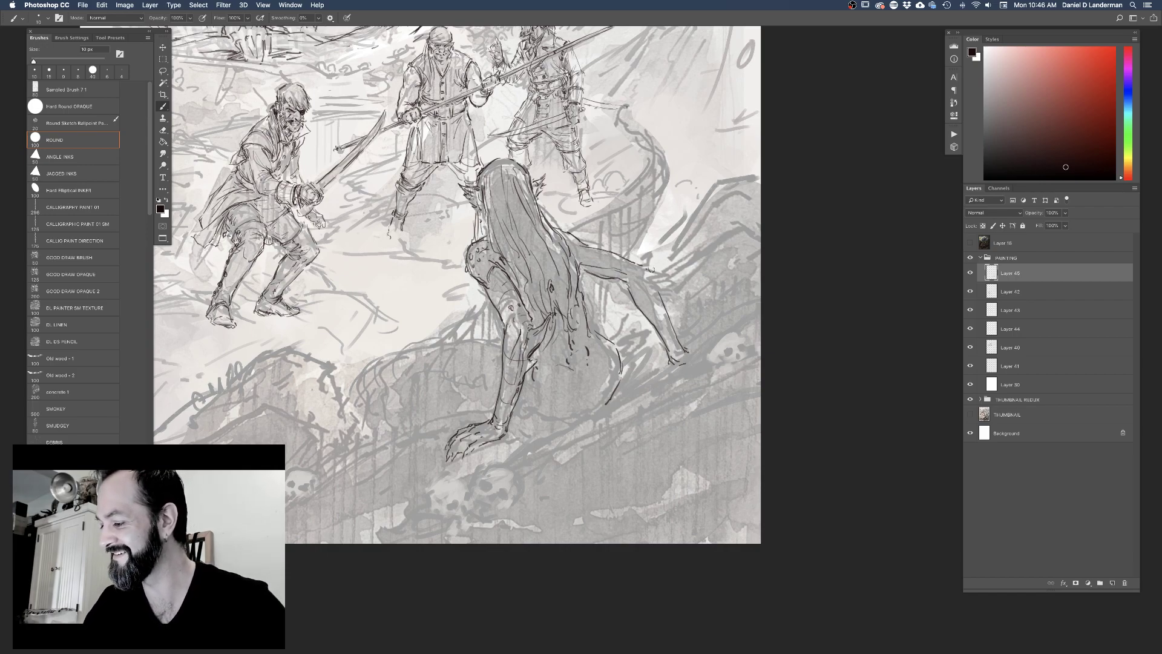
drag(653, 270, 661, 254)
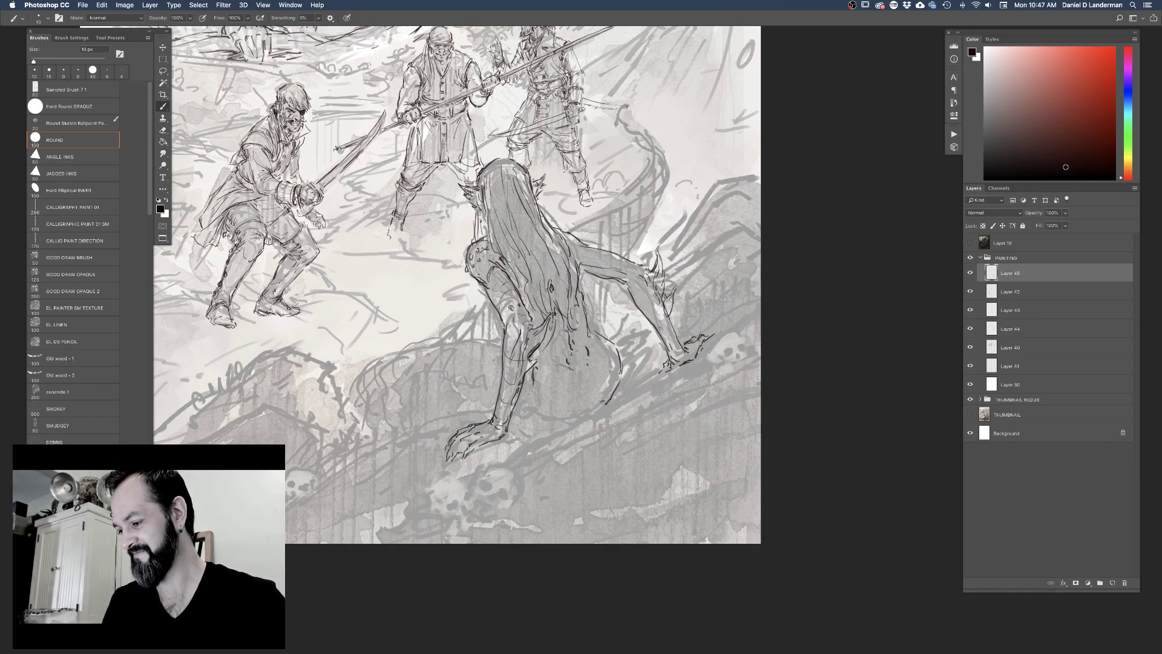
Ink the creature's forearm and the ground line around its claw, then set the brush to 15 px
mouse_move(633, 346)
mouse_down()
mouse_move(630, 375)
mouse_move(637, 359)
mouse_move(651, 361)
mouse_up()
drag(608, 394, 540, 425)
drag(531, 382, 526, 401)
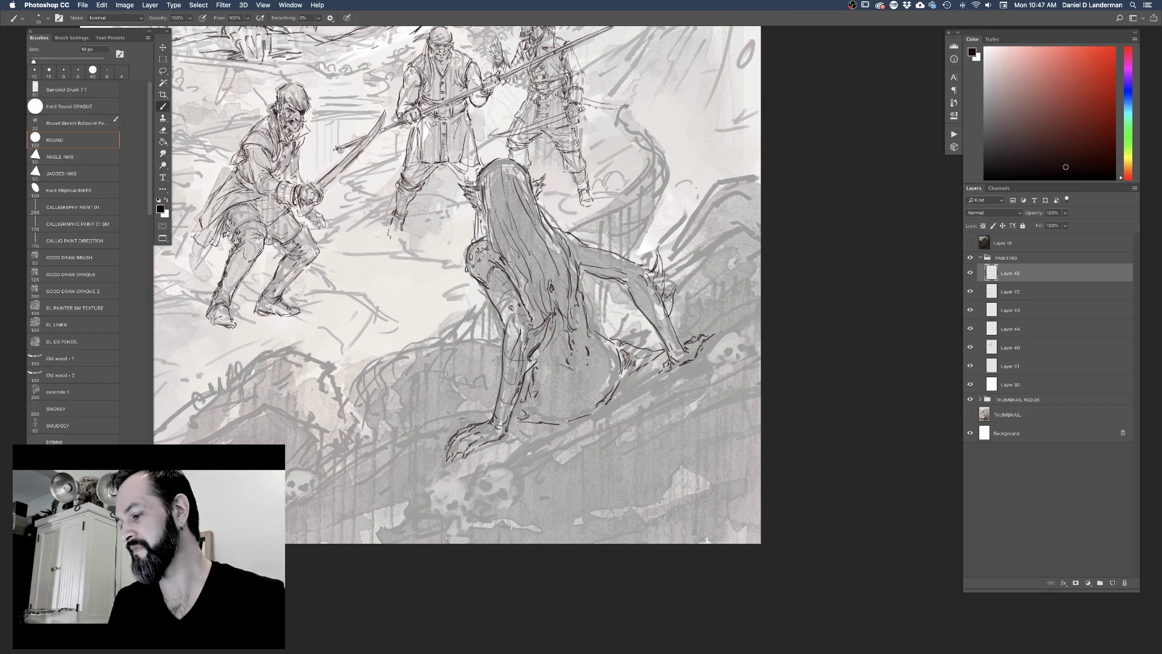
drag(494, 418, 428, 422)
drag(488, 395, 458, 409)
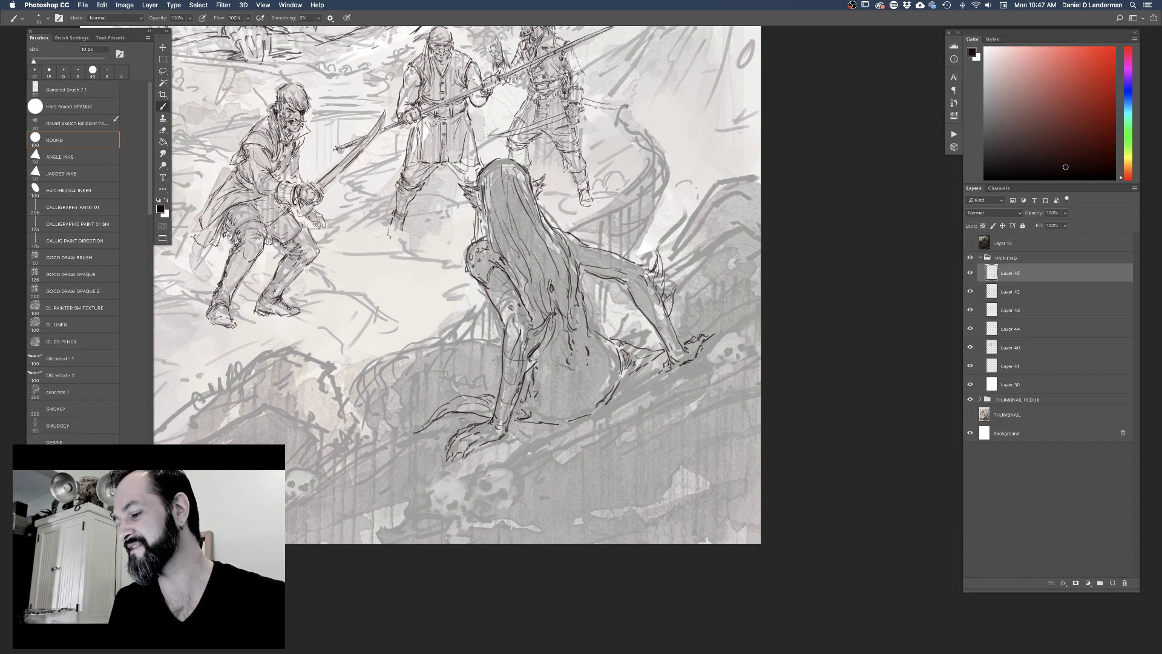
drag(462, 413, 406, 430)
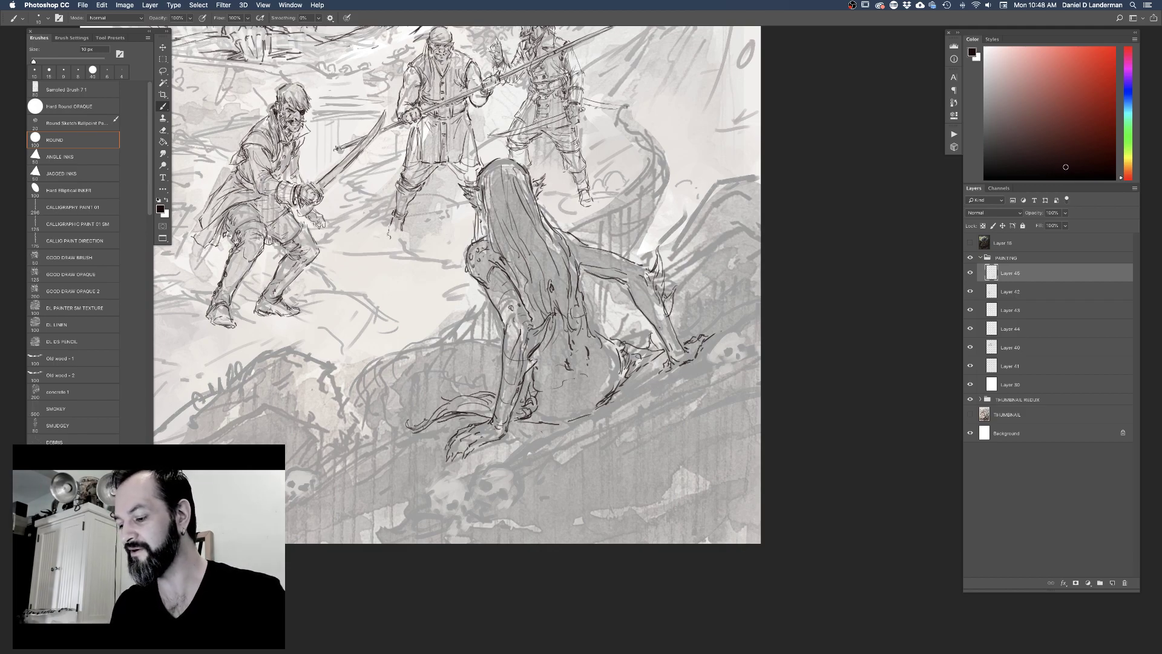
drag(539, 432, 586, 385)
key(bracketright)
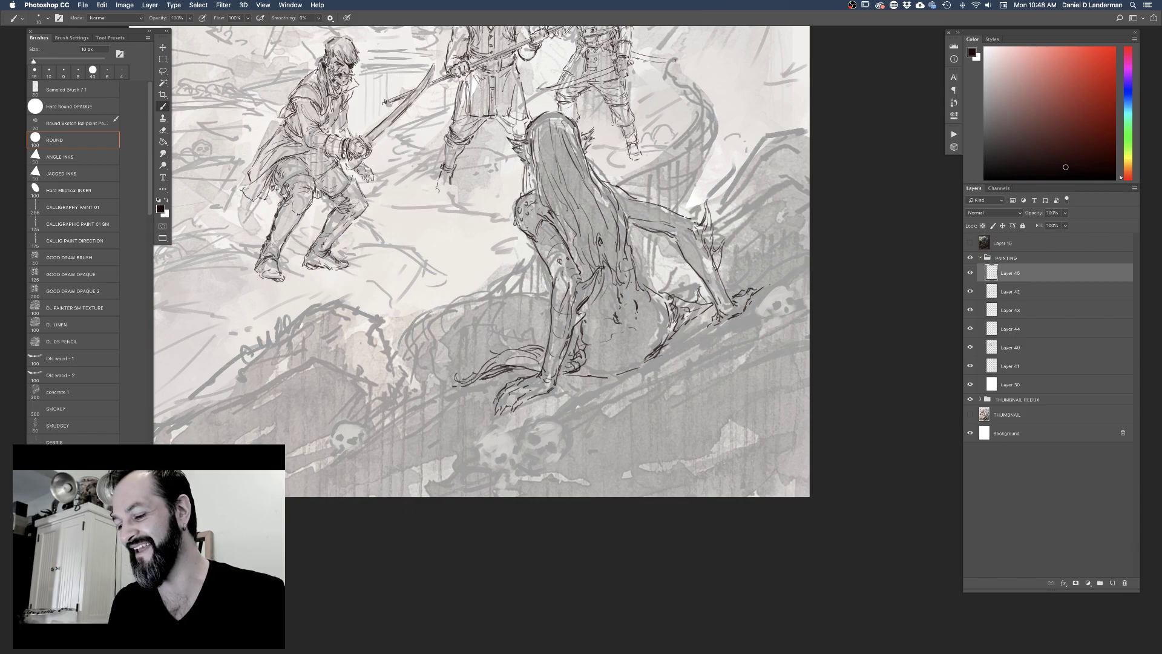
Extend the slope's ground line down to the left
drag(437, 393, 380, 429)
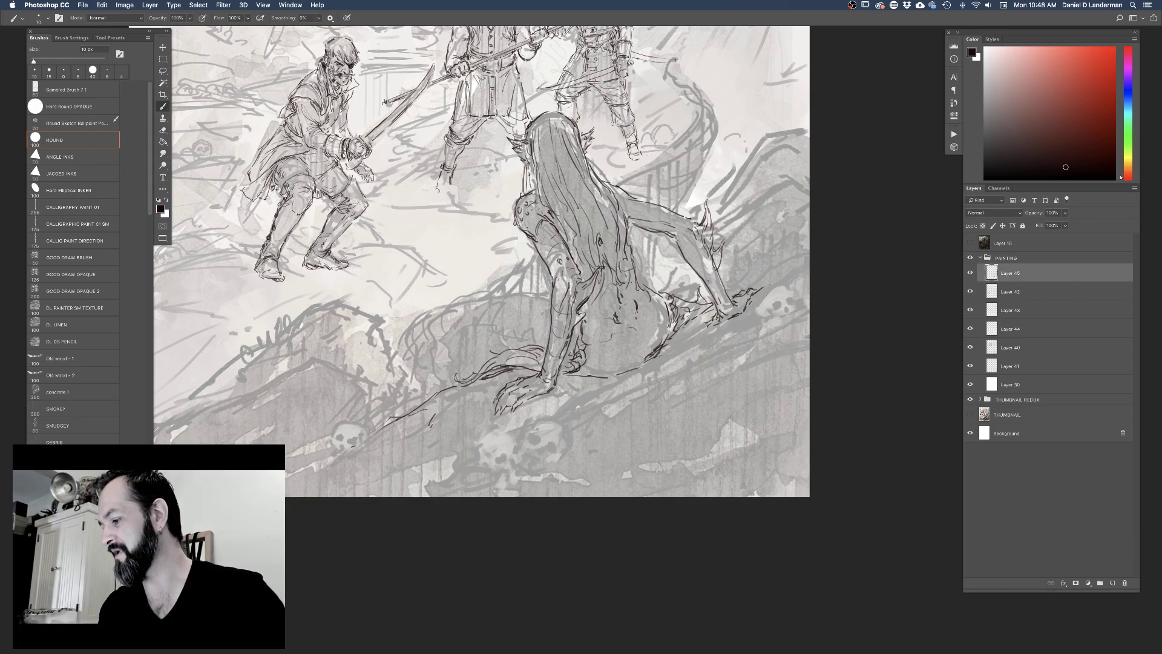
key(e)
key(b)
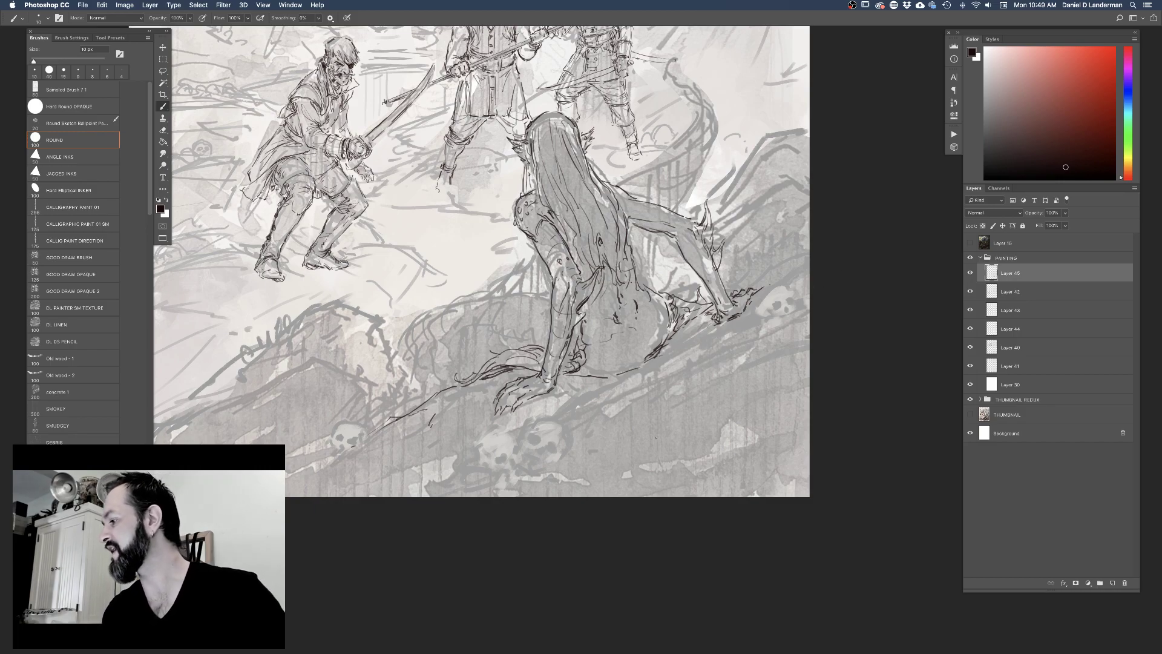
Sketch the skull beside the creature's foot and the slope lines beneath it, then view the whole scene
mouse_move(756, 301)
mouse_down()
mouse_move(756, 316)
mouse_move(780, 286)
mouse_up()
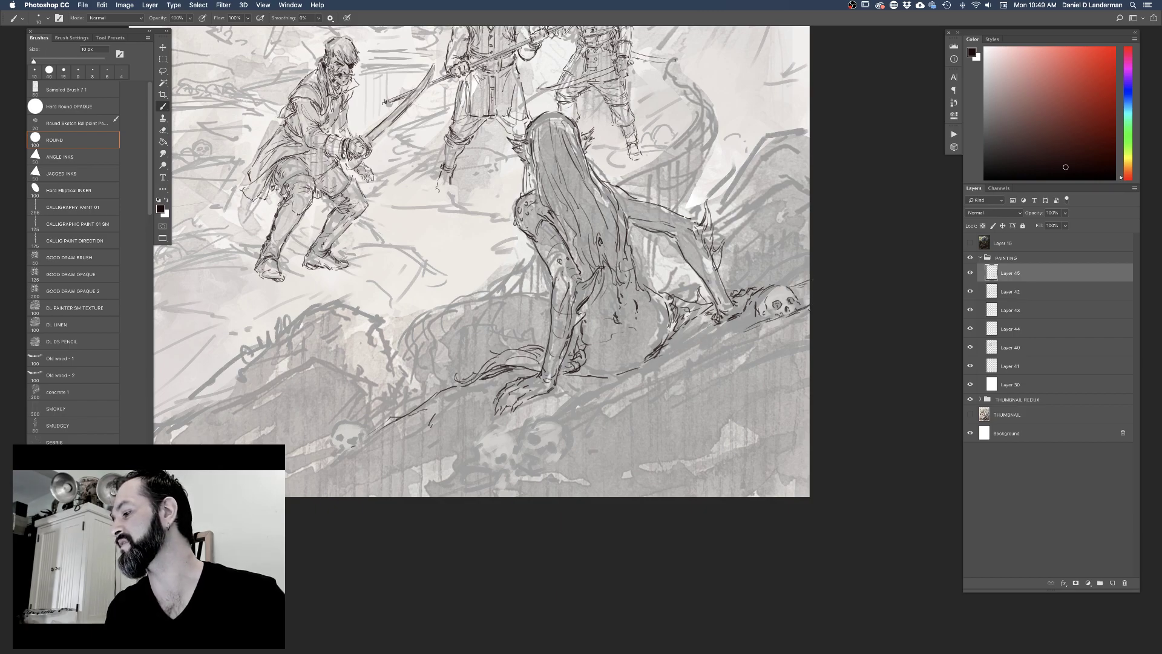
drag(809, 323, 654, 361)
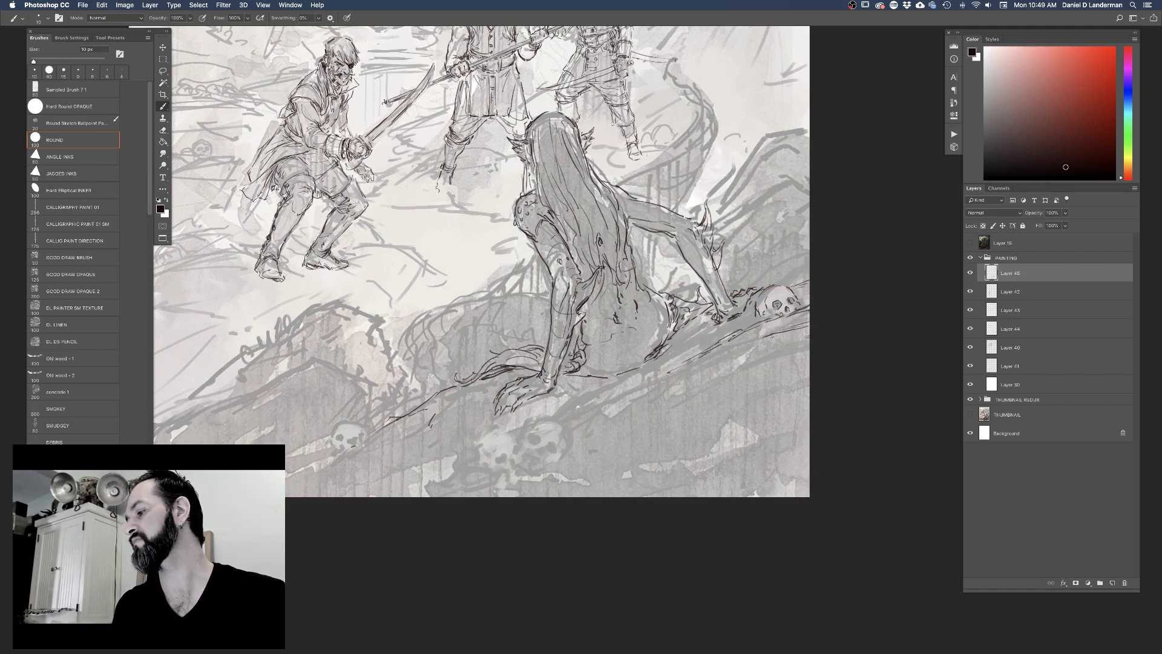
drag(772, 351, 810, 351)
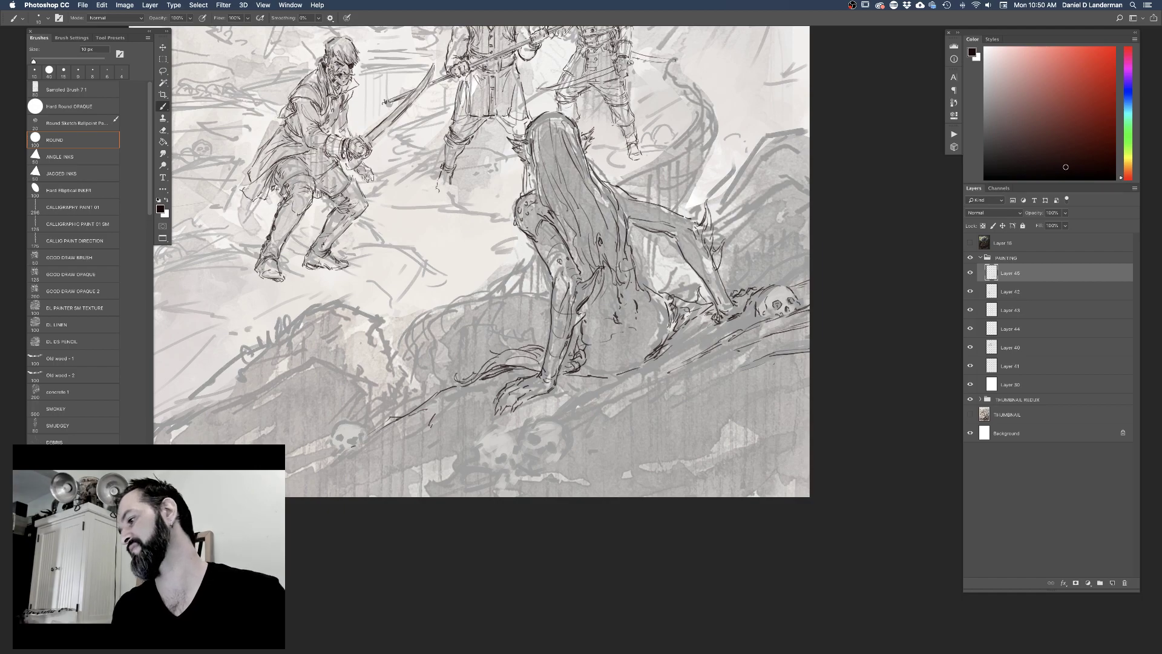
drag(788, 350, 806, 343)
mouse_move(743, 368)
mouse_down()
mouse_move(709, 383)
mouse_move(663, 446)
mouse_up()
drag(694, 381, 625, 414)
drag(645, 467, 622, 480)
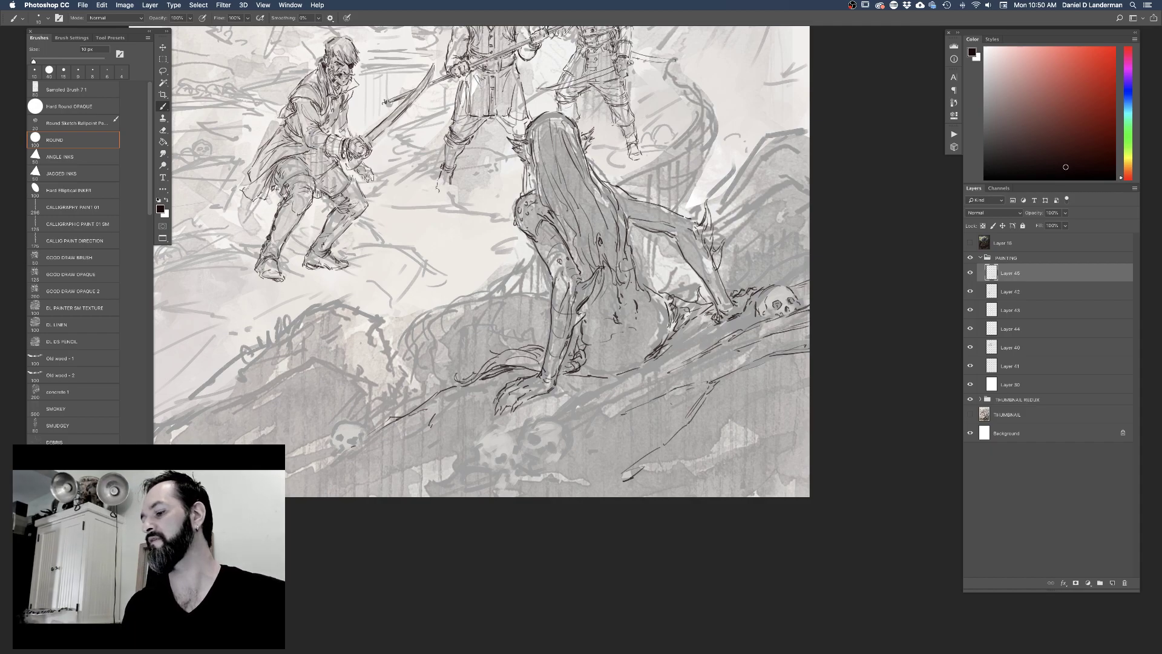
key(super+minus)
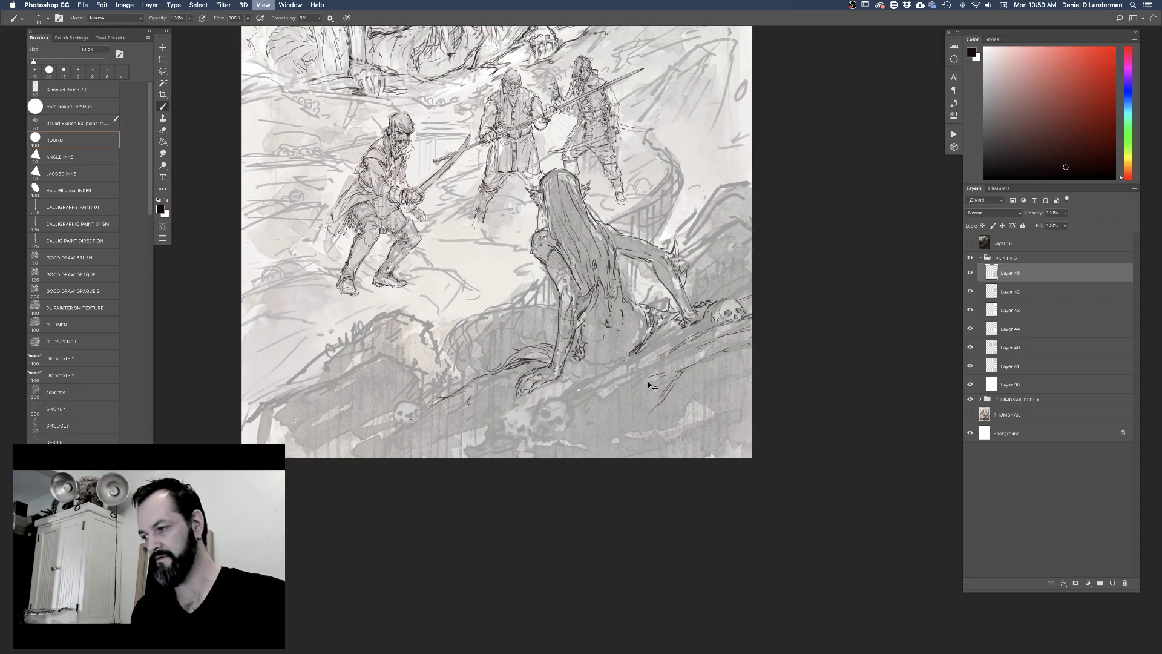
drag(691, 385, 662, 404)
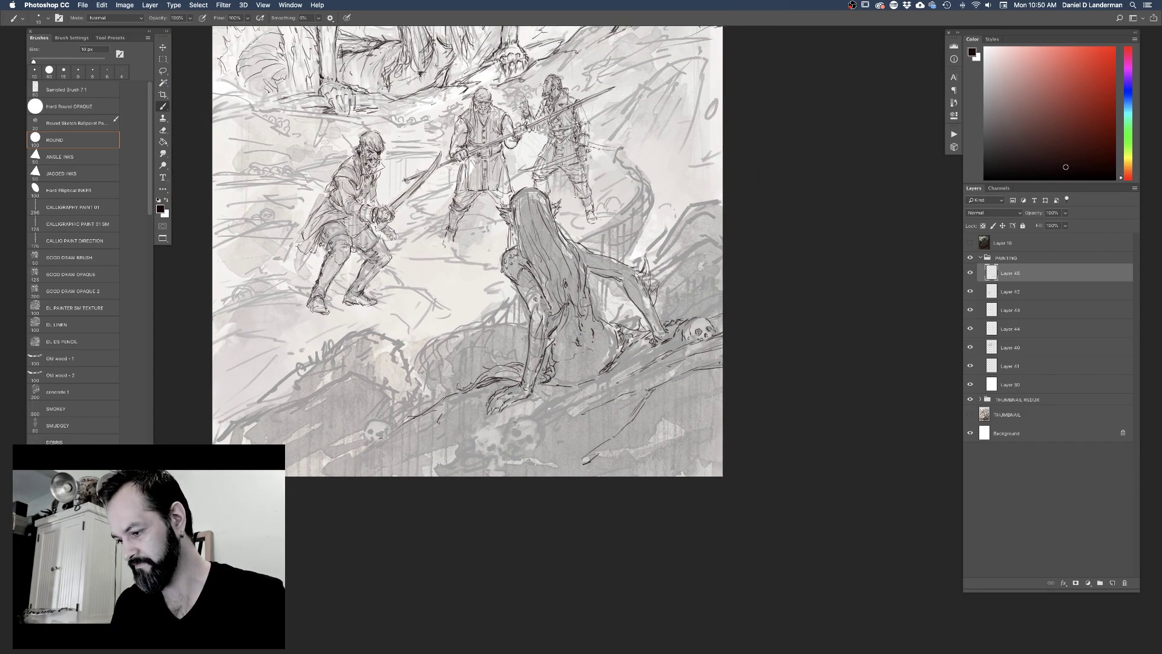
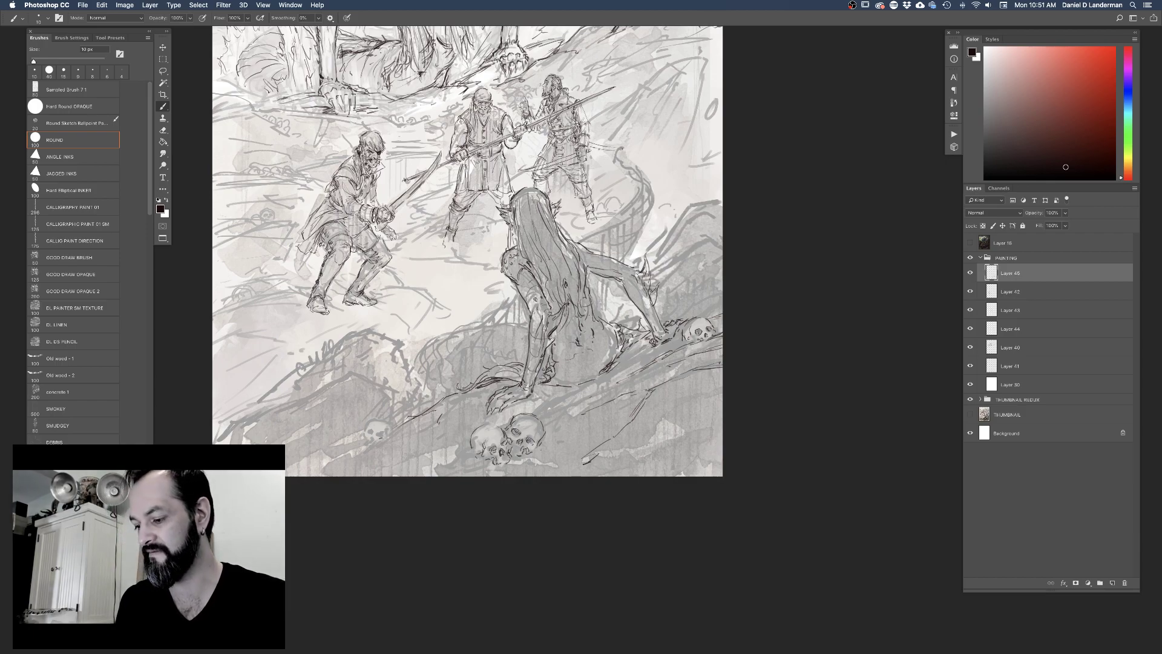
Set the Round brush to about 15 px after trying sizes between 9 and 30 px
key(bracketright)
key(bracketright)
key(bracketleft)
key(bracketright)
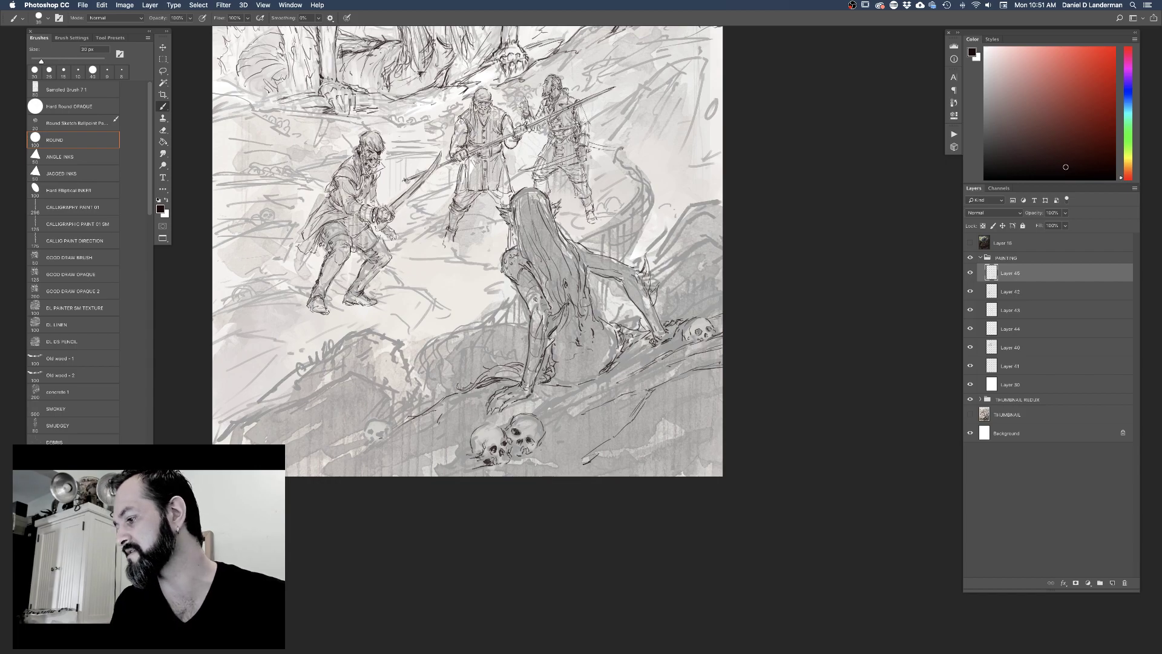
key(bracketleft)
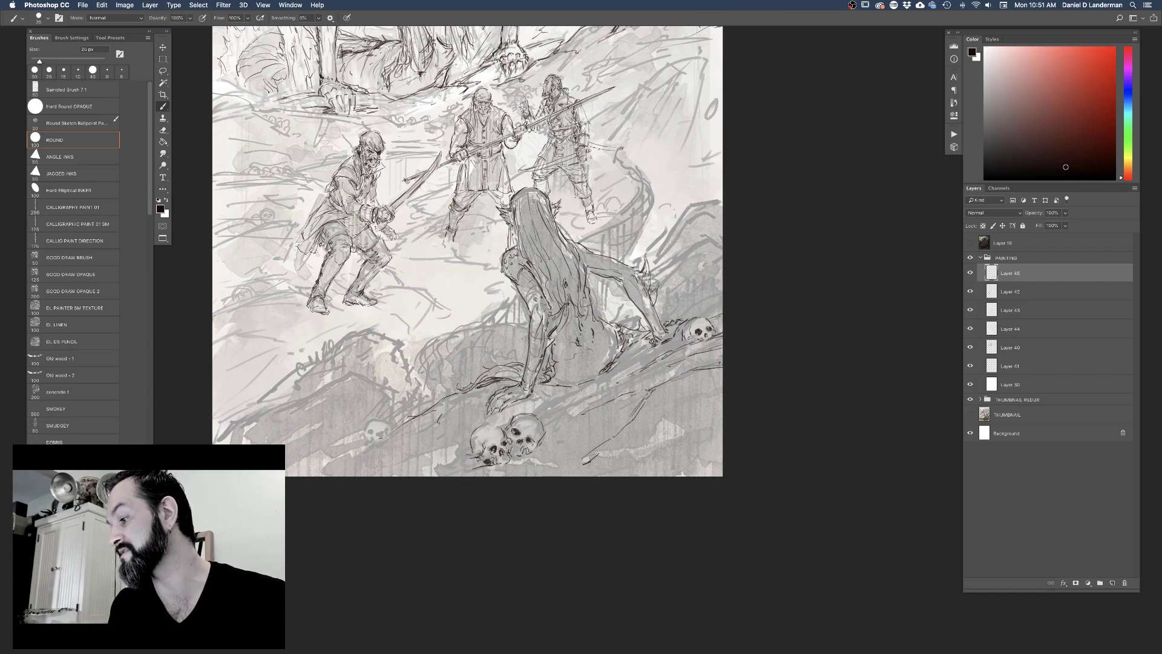
key(bracketleft)
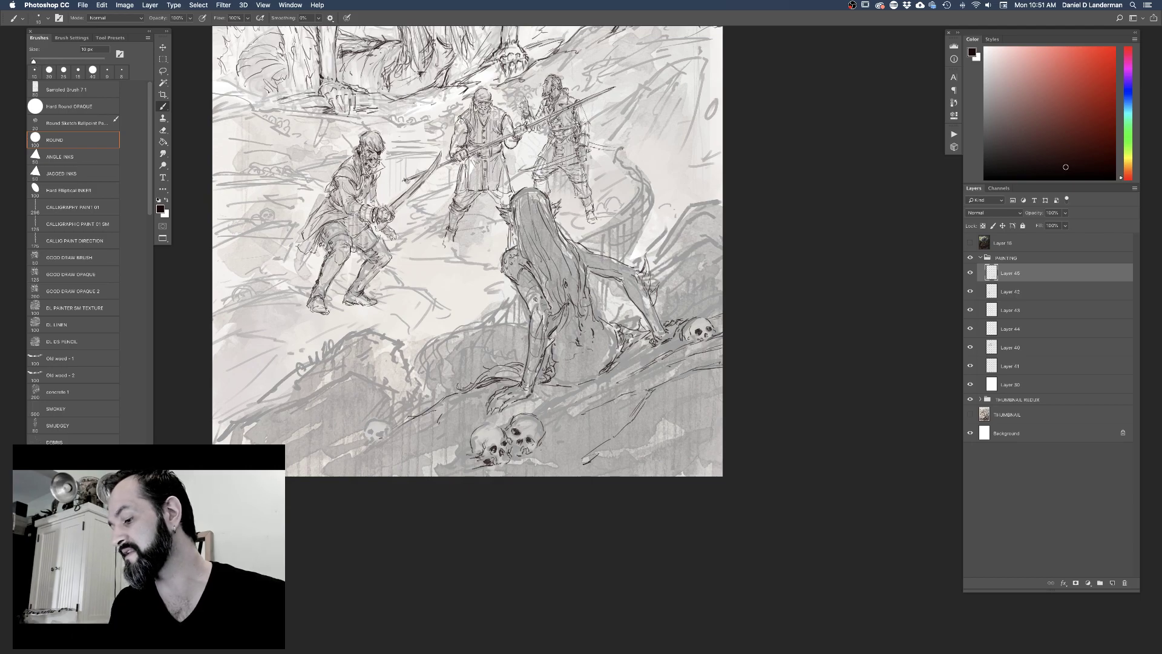
key(bracketright)
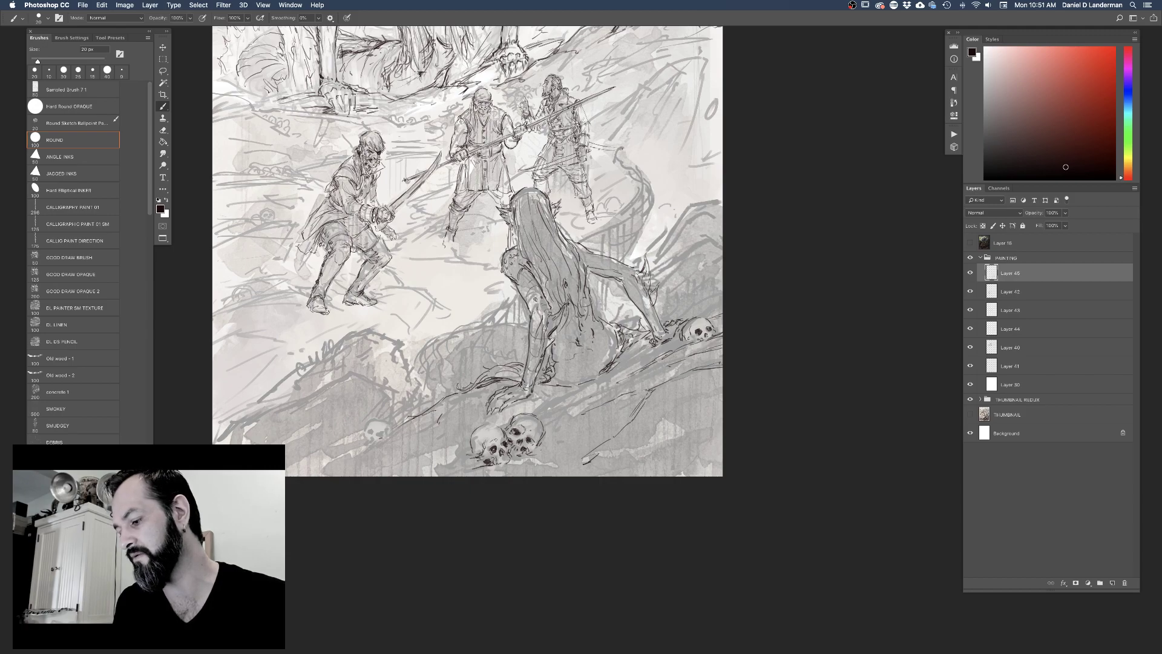
key(bracketleft)
key(bracketleft)
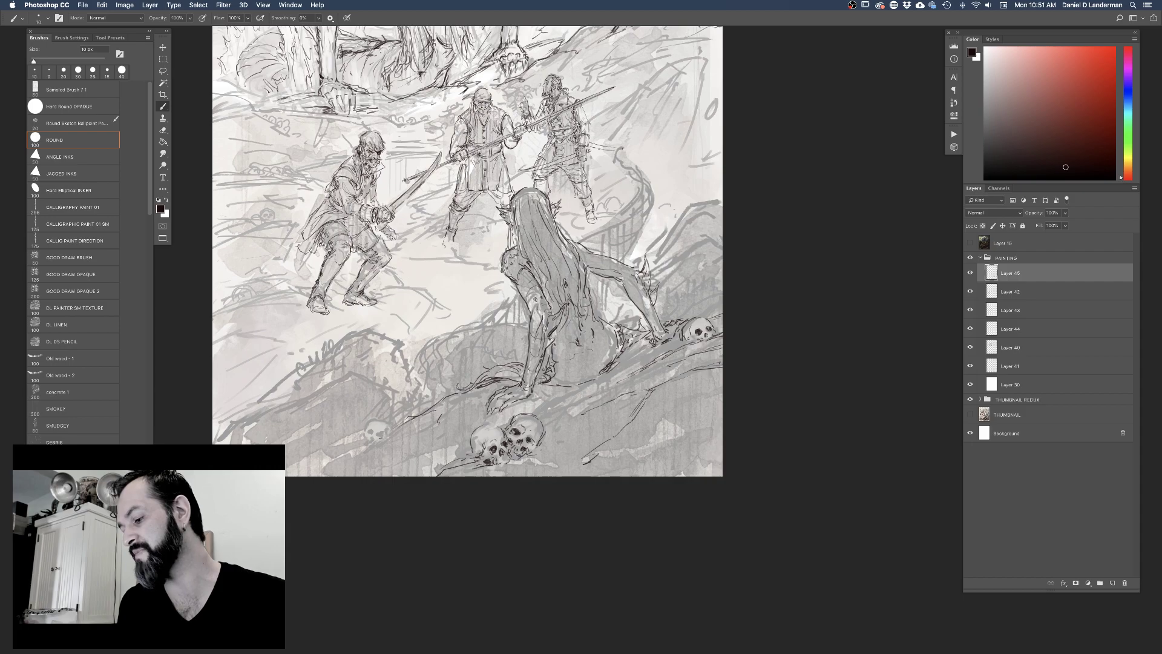
key(bracketright)
Ink dark lines along the woman's lower body, the tail base and the surrounding rock edges
drag(594, 379, 632, 364)
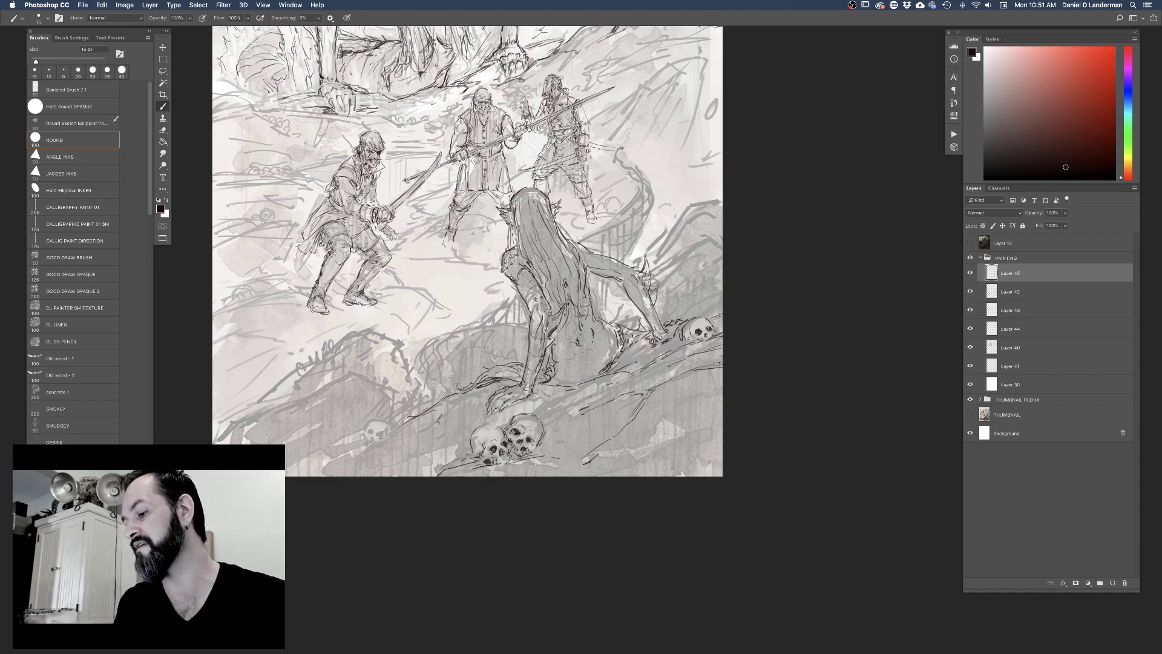
mouse_move(539, 407)
mouse_down()
mouse_move(561, 393)
mouse_move(568, 417)
mouse_up()
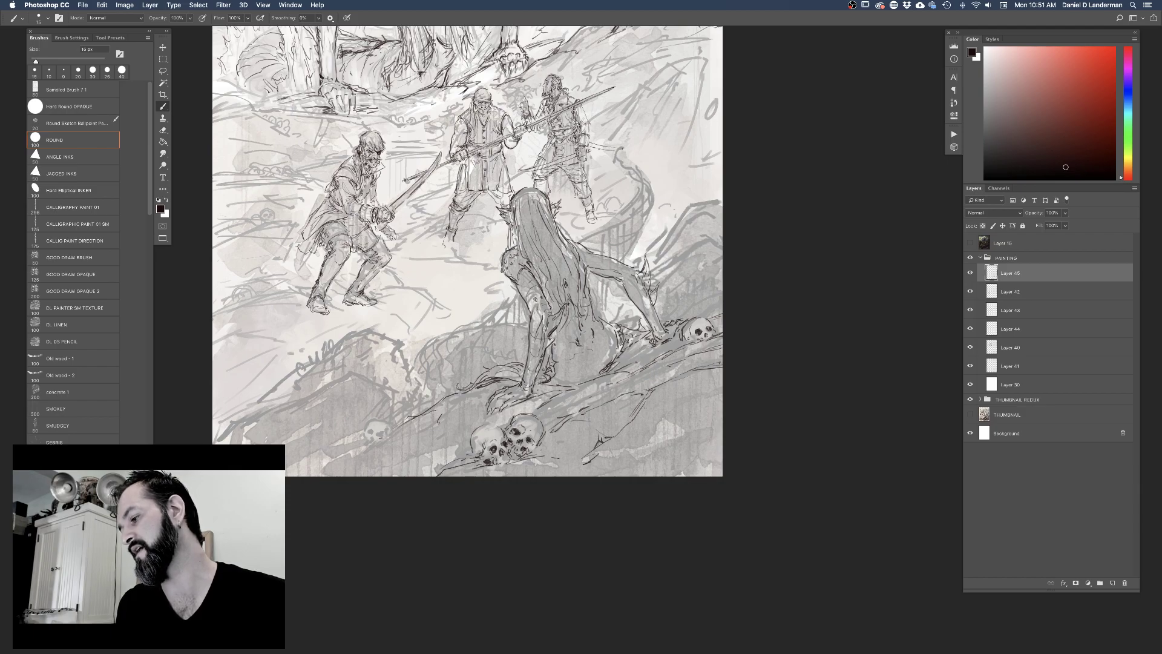
drag(643, 417, 713, 403)
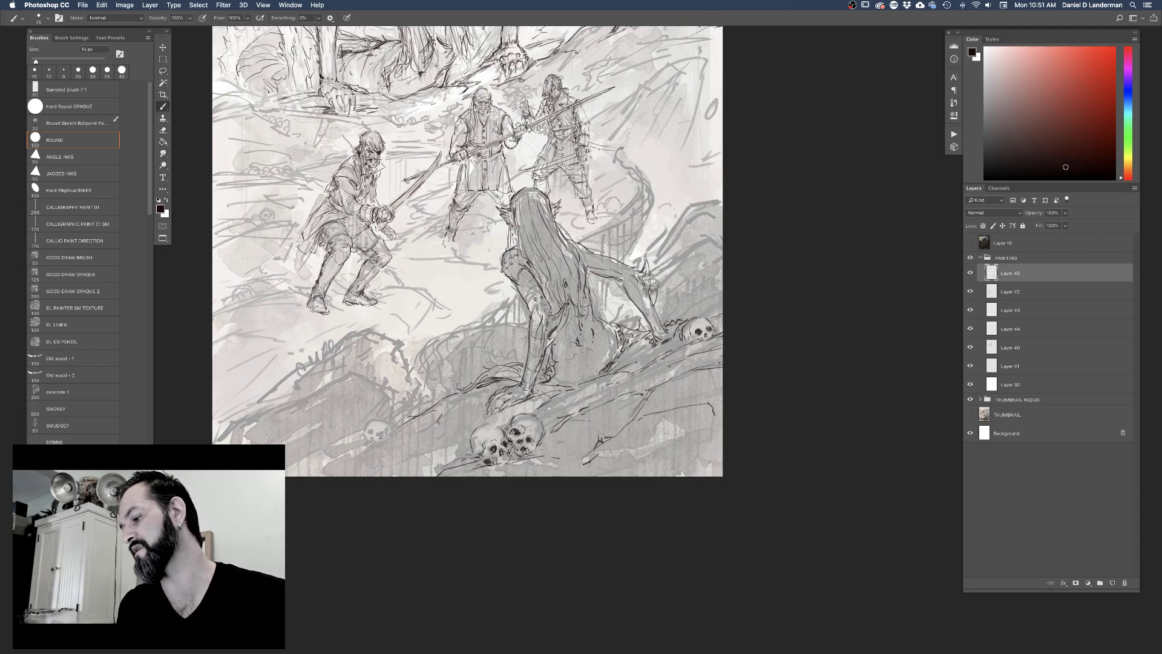
mouse_move(381, 444)
mouse_down()
mouse_move(440, 425)
mouse_move(424, 445)
mouse_move(453, 399)
mouse_up()
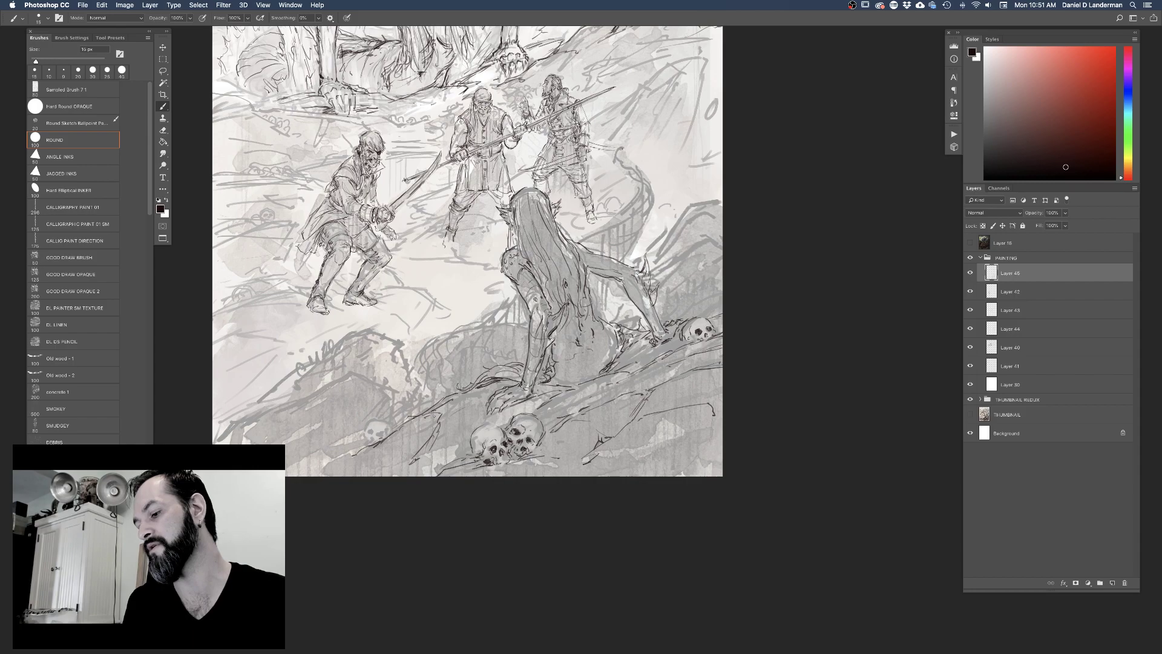
drag(324, 463, 355, 450)
mouse_move(311, 472)
mouse_down()
mouse_move(432, 460)
mouse_move(465, 435)
mouse_up()
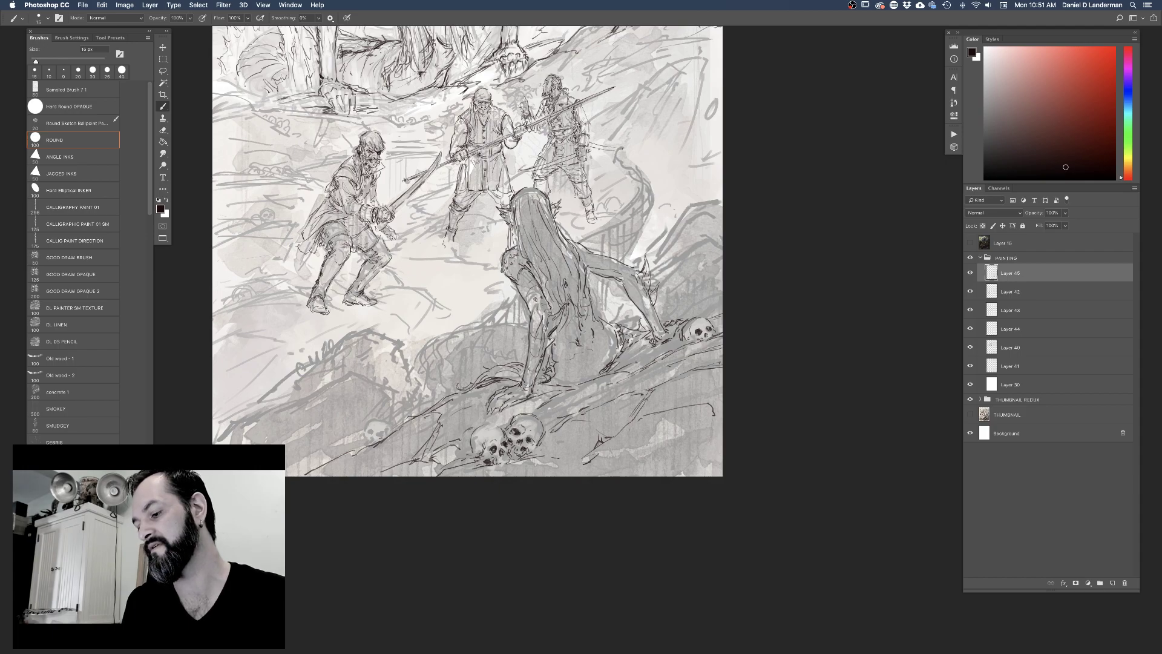
mouse_move(340, 452)
mouse_down()
mouse_move(357, 444)
mouse_move(347, 434)
mouse_move(299, 447)
mouse_up()
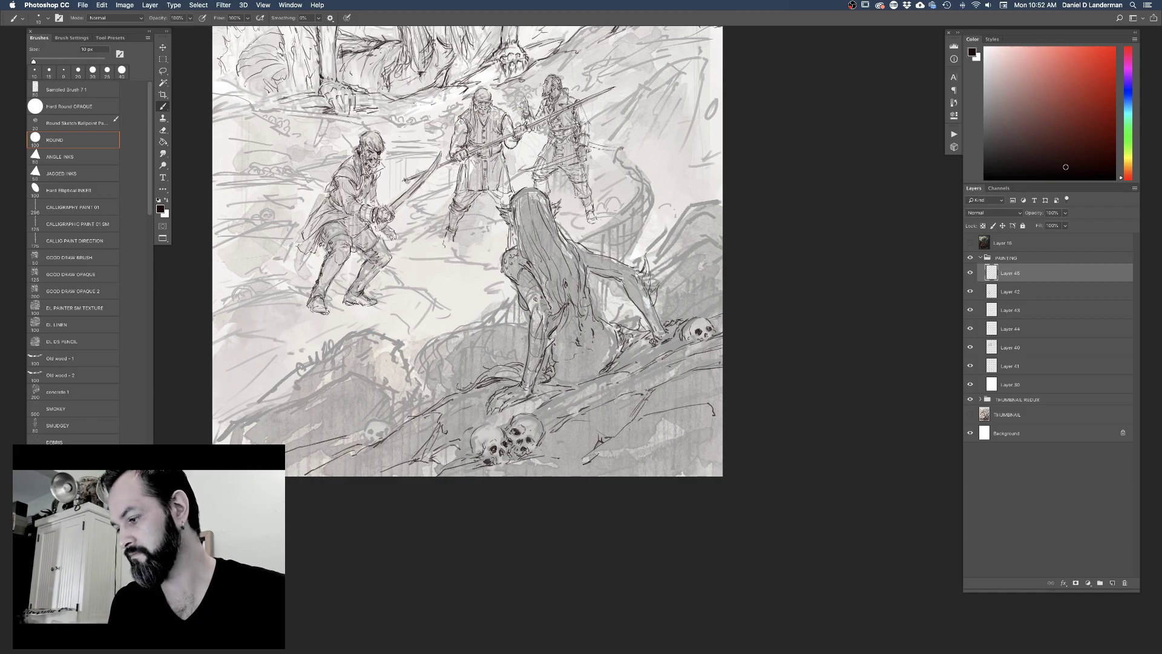
Draw the curve of the serpent's coiled tail and add small marks along it
mouse_move(505, 324)
mouse_down()
mouse_move(447, 335)
mouse_move(419, 365)
mouse_up()
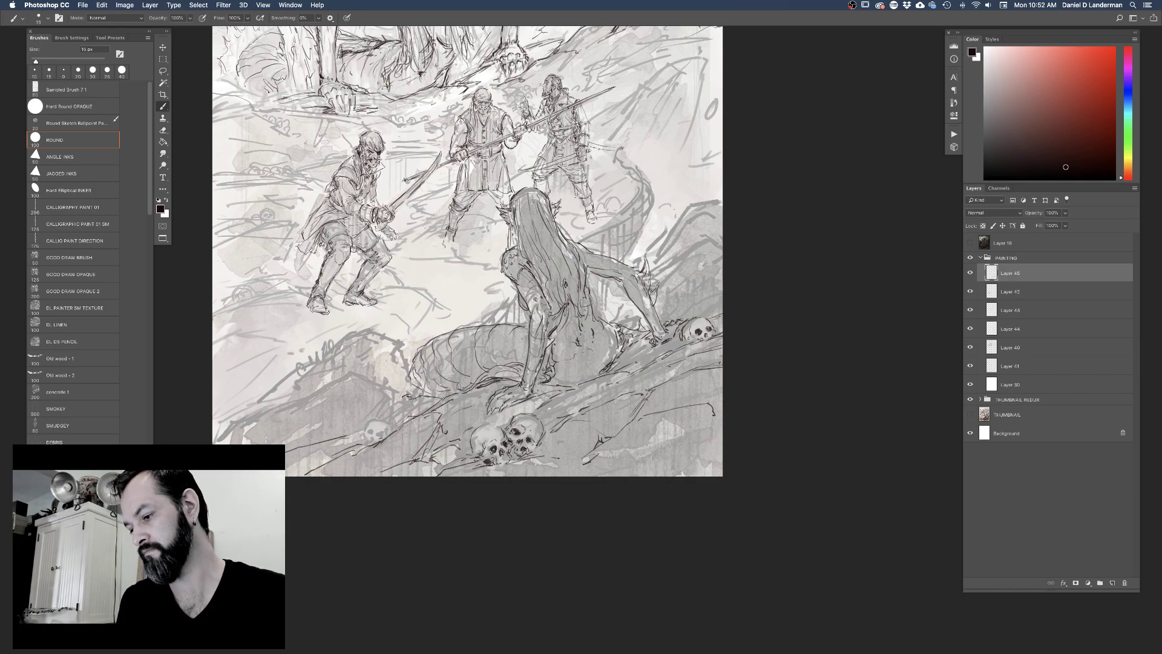
drag(438, 388, 459, 389)
key(bracketleft)
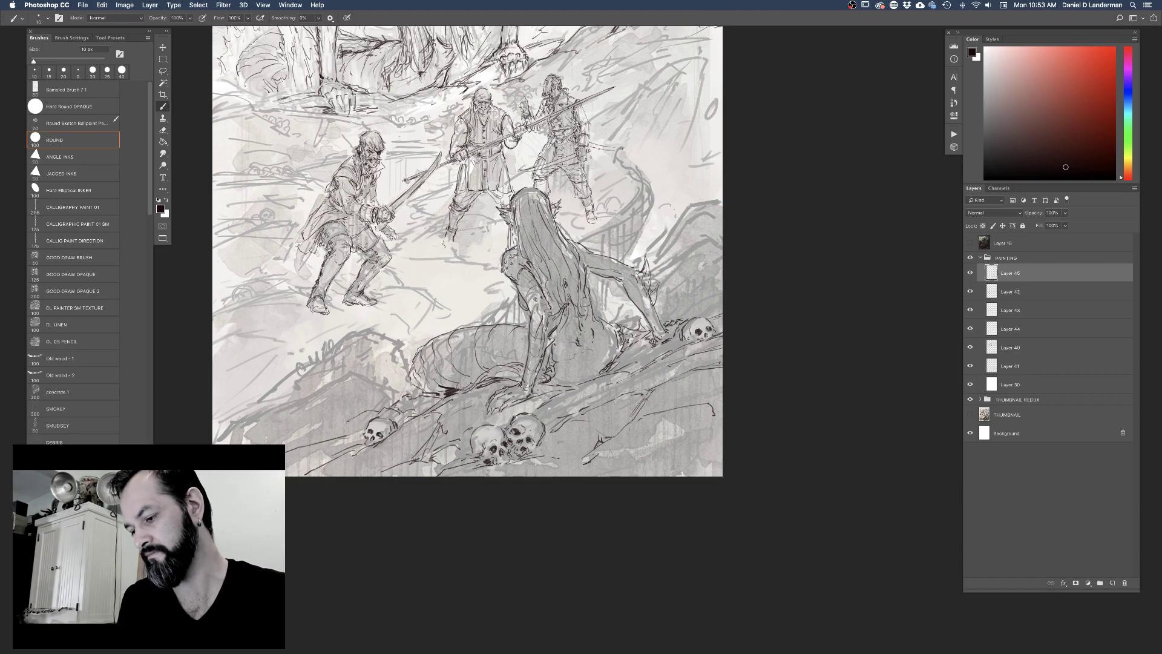
Bring the brush back up to 15 px after inking the lower-left skull and rocks
key(bracketright)
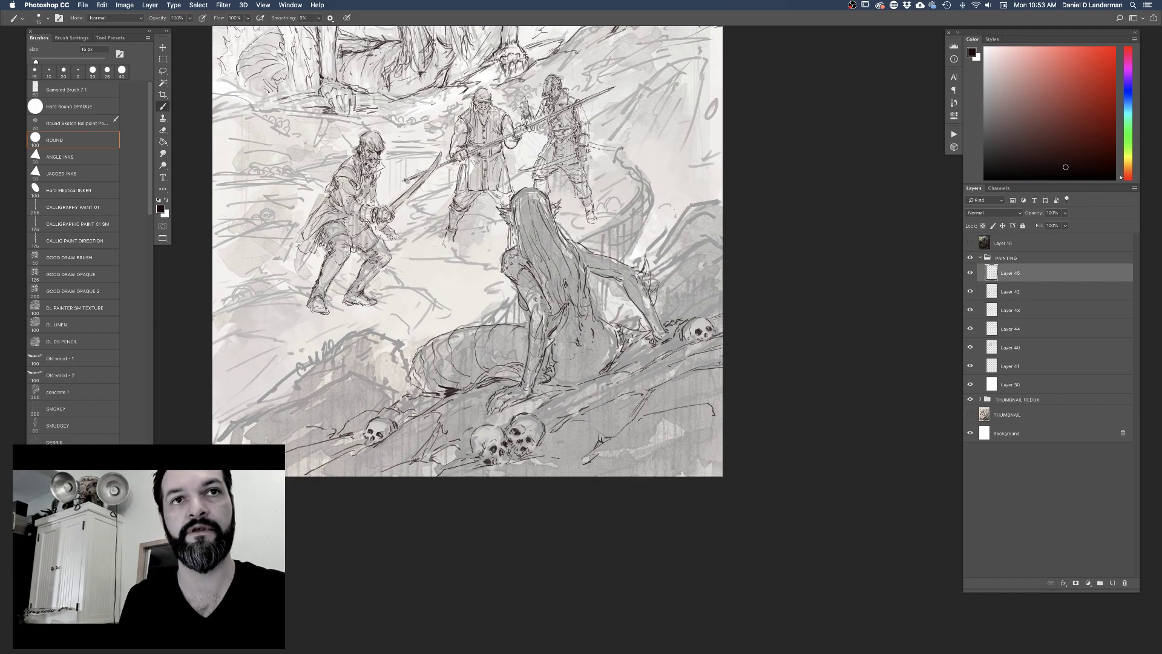
Draw a rock contour and hatch the lower-left rocks up to beneath the serpent's tail
drag(217, 429, 311, 386)
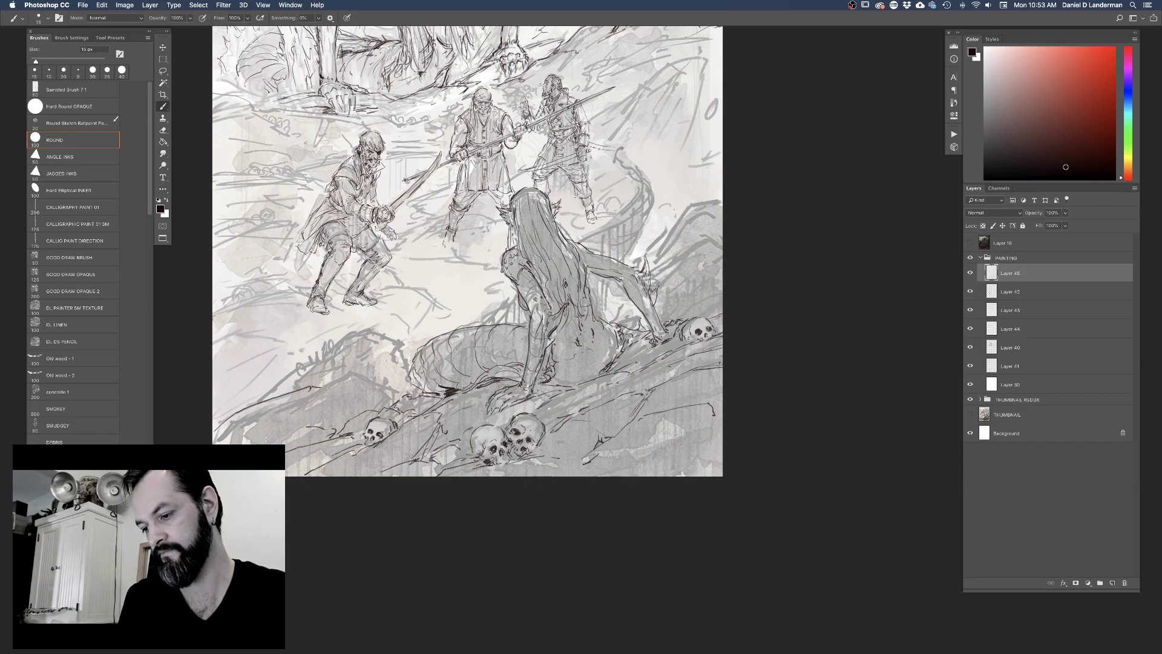
mouse_move(312, 393)
mouse_down()
mouse_move(246, 434)
mouse_move(331, 388)
mouse_up()
mouse_move(361, 376)
mouse_down()
mouse_move(342, 385)
mouse_move(404, 390)
mouse_up()
drag(426, 380, 411, 388)
drag(290, 419, 273, 439)
drag(345, 424, 330, 429)
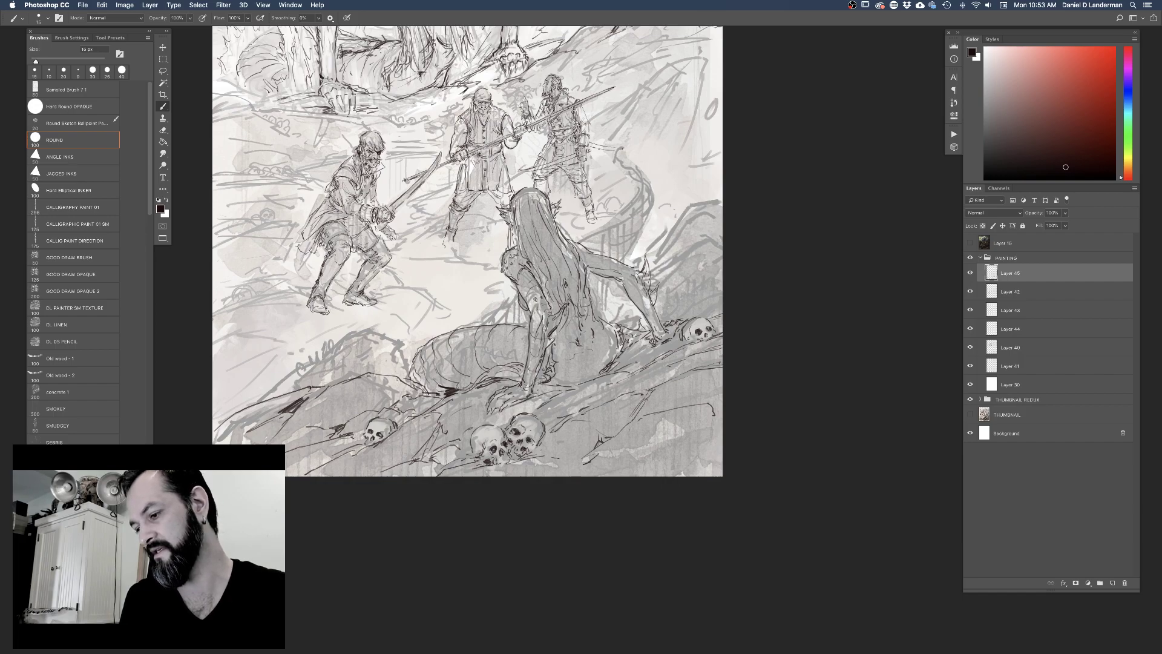
drag(394, 389, 379, 408)
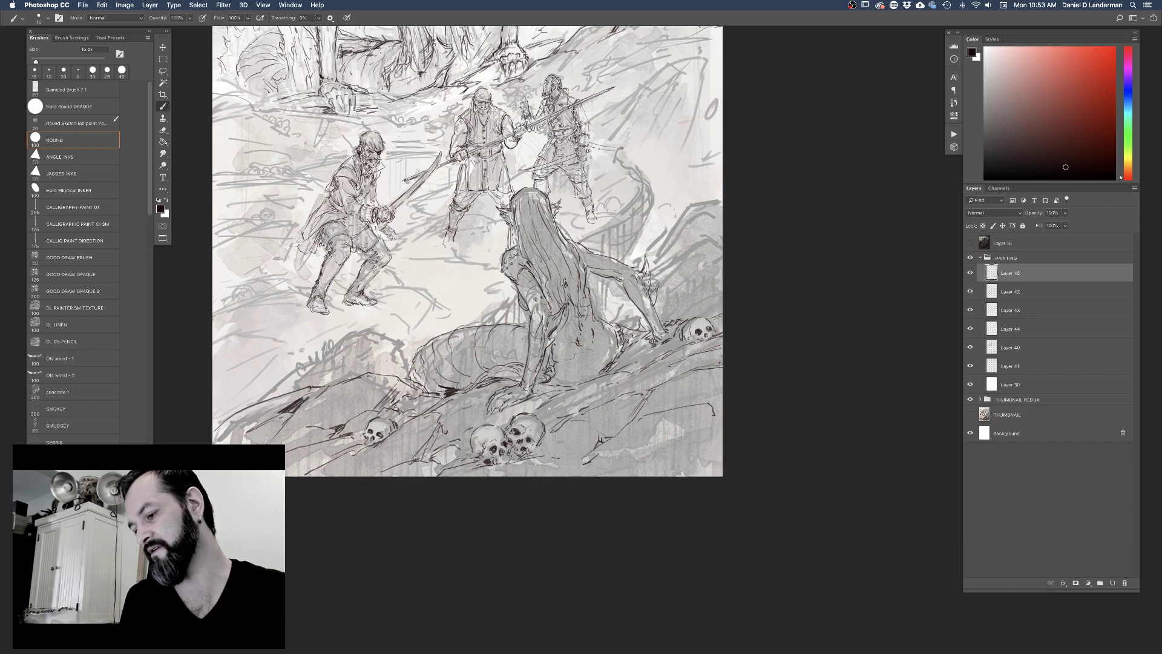
drag(295, 430, 263, 444)
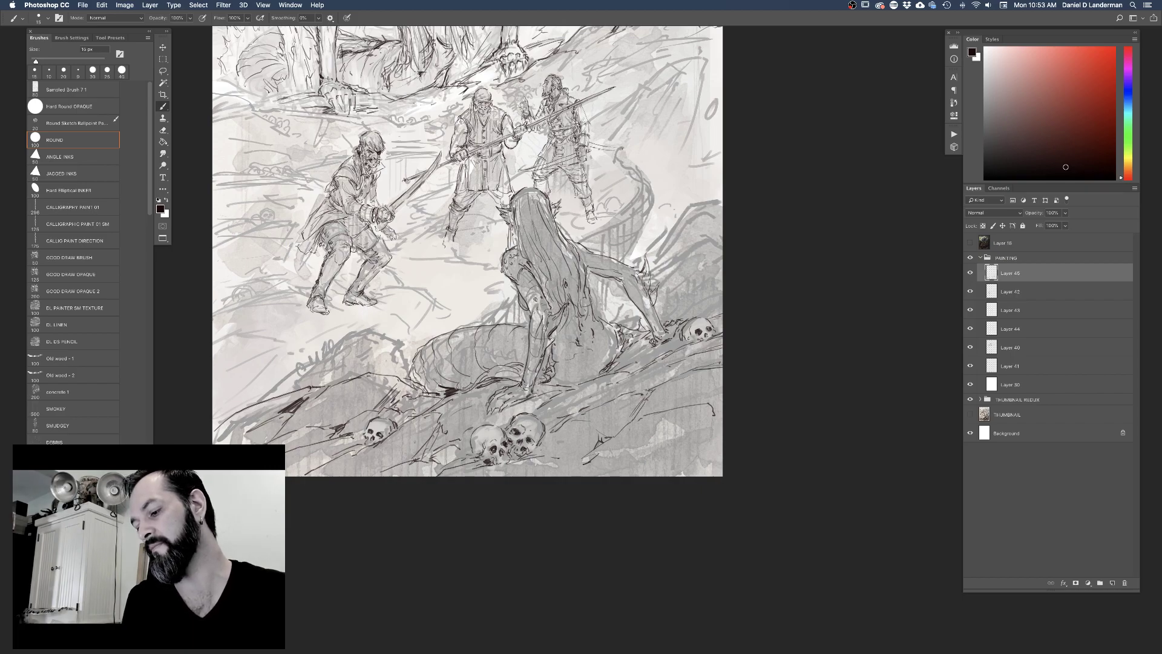
Hatch the rocks right of the tail, at the bottom-right and along the right edge
drag(582, 409, 603, 408)
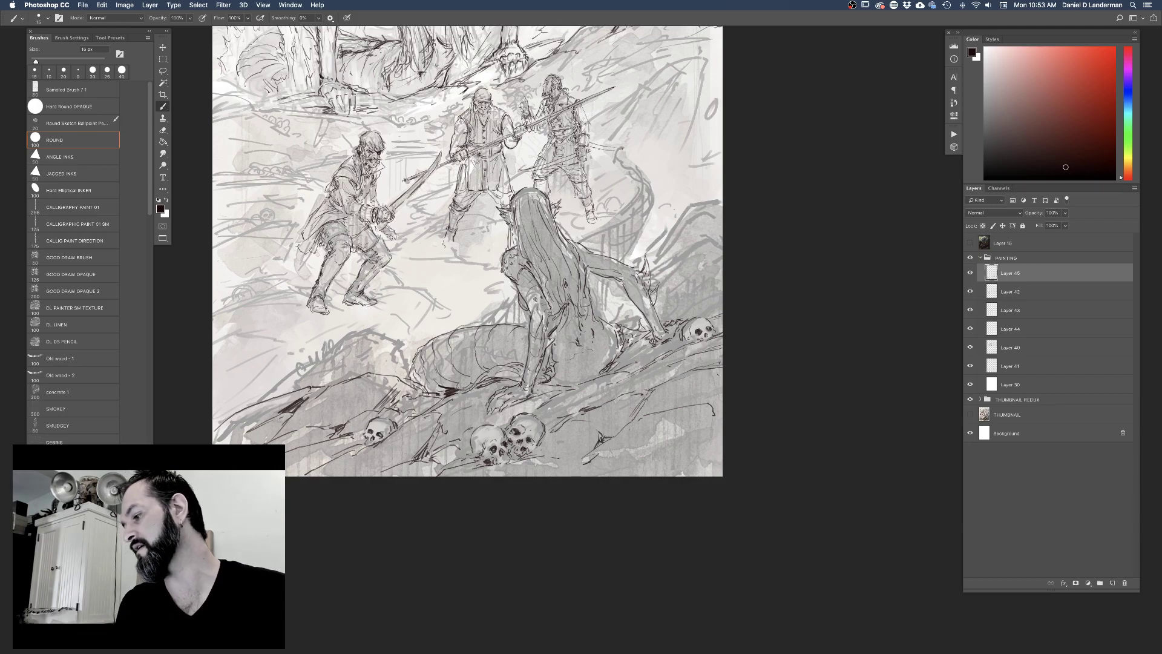
mouse_move(722, 417)
mouse_down()
mouse_move(682, 471)
mouse_move(699, 464)
mouse_up()
mouse_move(724, 344)
mouse_down()
mouse_move(659, 380)
mouse_move(650, 370)
mouse_up()
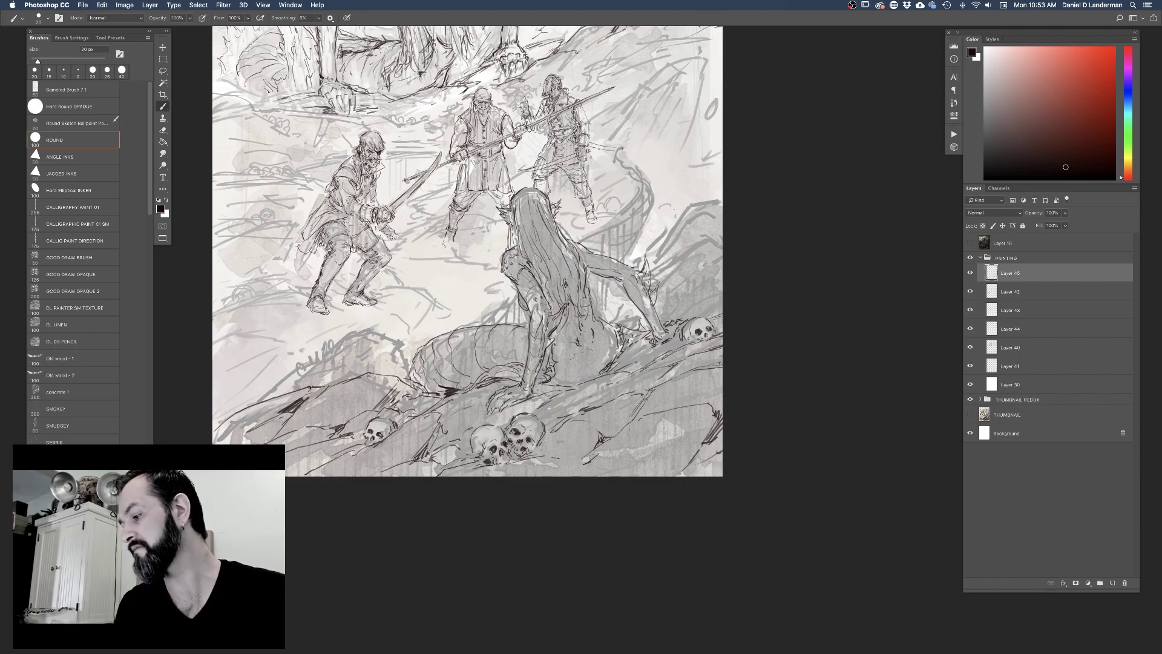
Adjust the brush size, settling at about 16 px
key(bracketright)
key(bracketright)
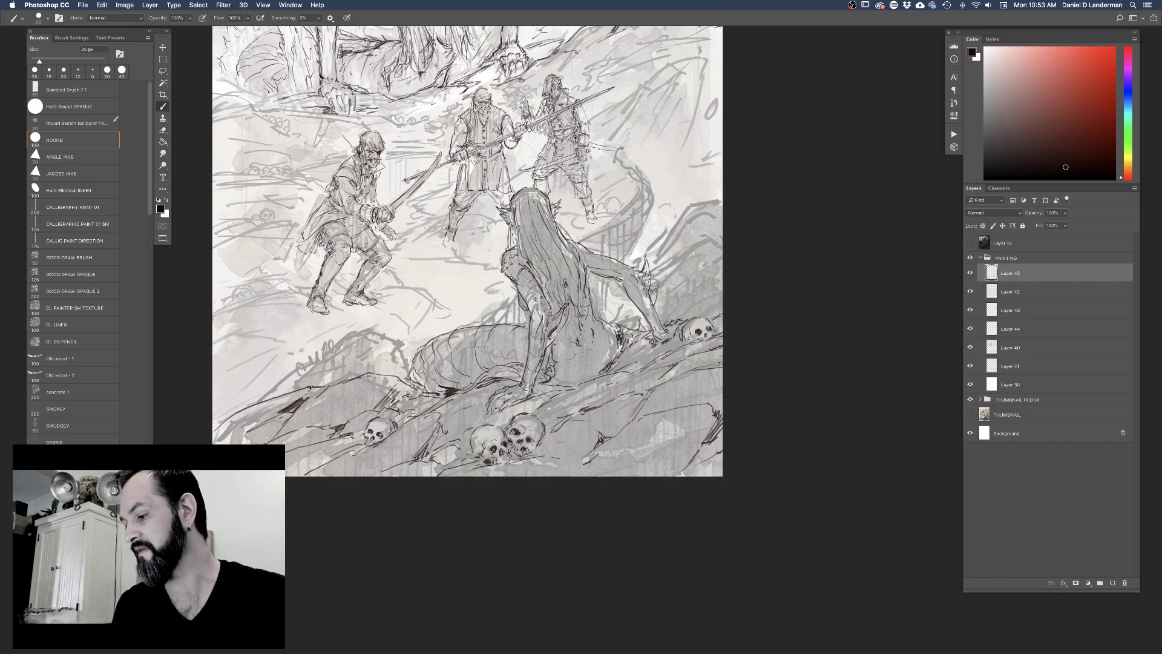
key(bracketleft)
key(bracketleft)
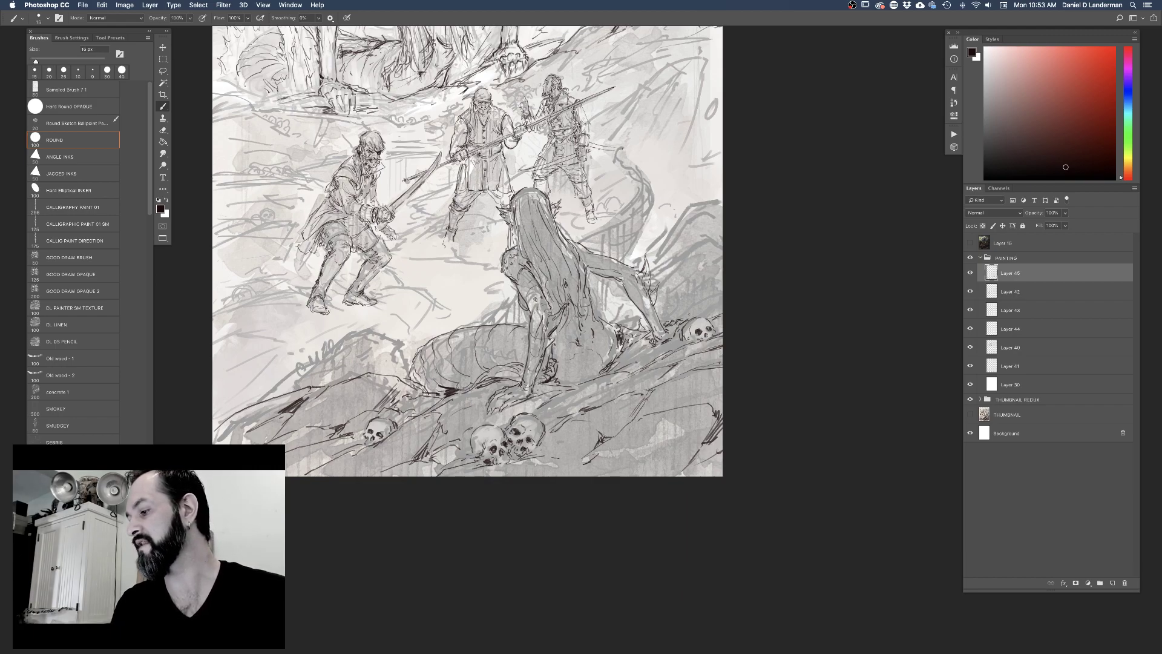
key(bracketright)
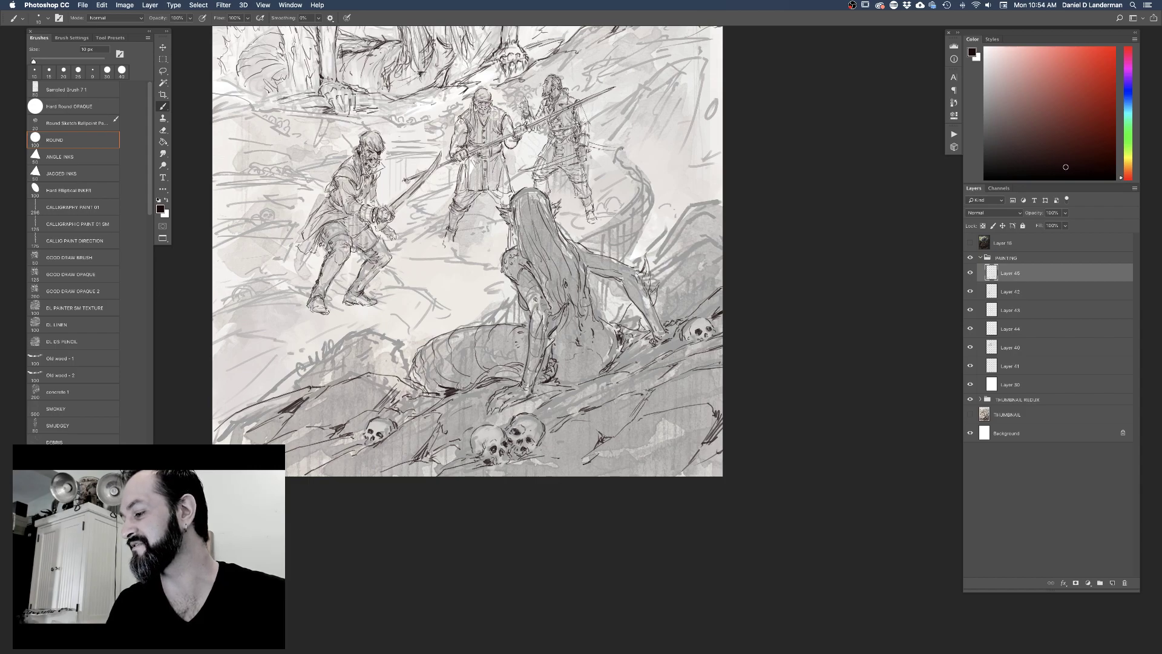
key(bracketright)
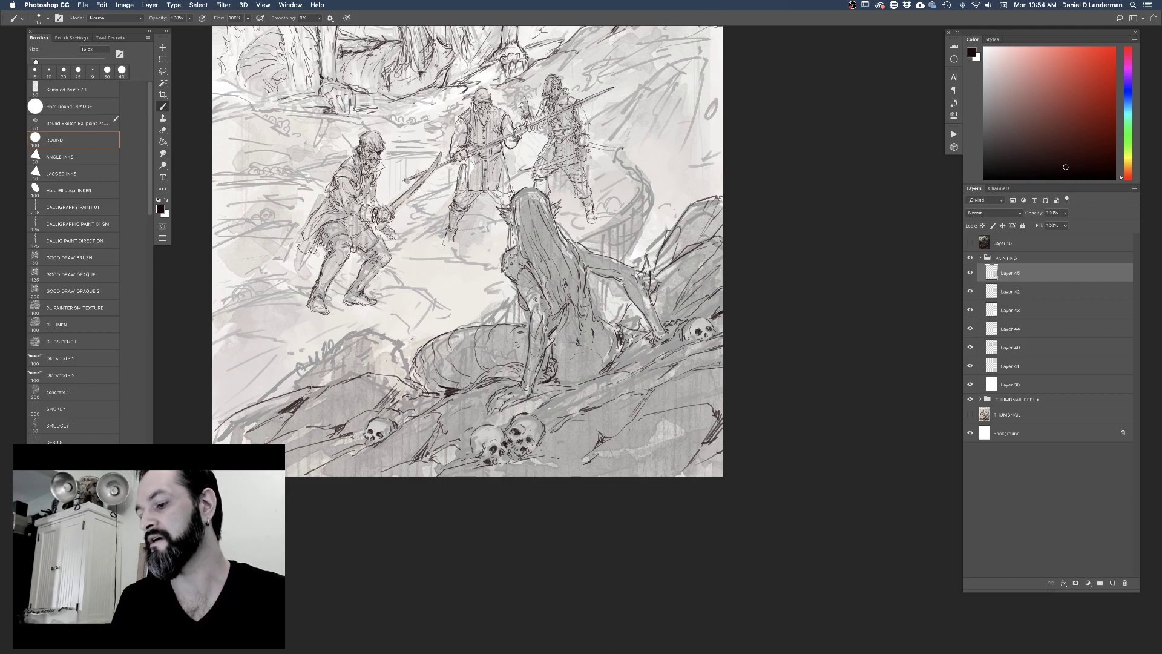
Paint short dark strokes over the left-side and mid-left rocks near the woman
drag(303, 370, 341, 342)
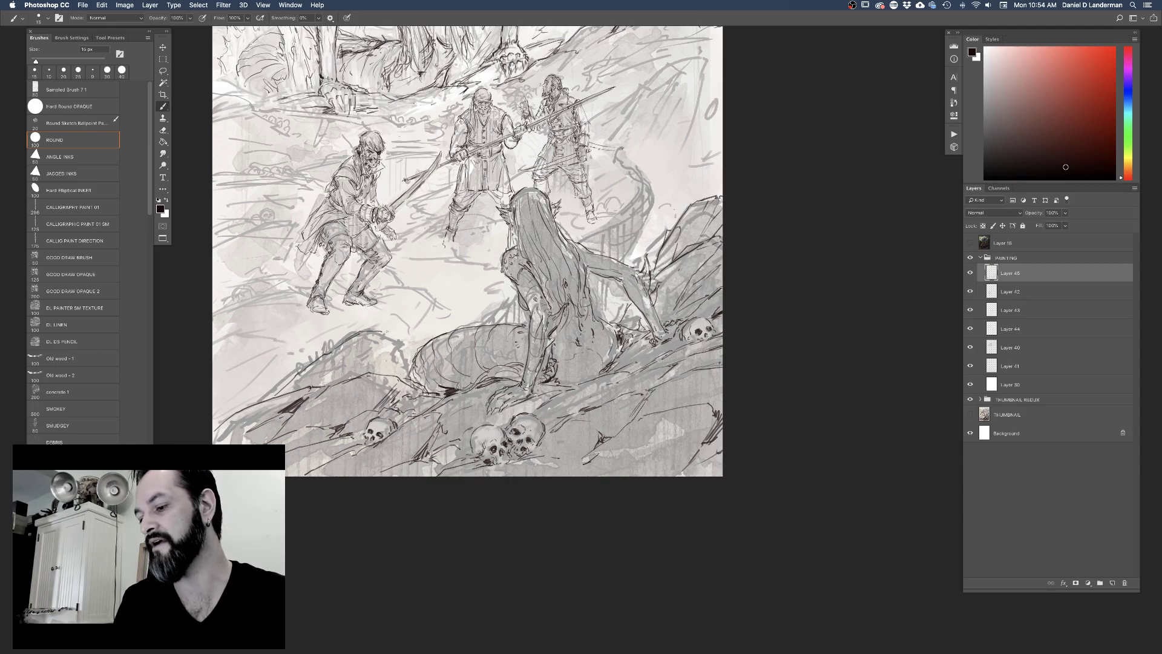
drag(385, 347, 345, 377)
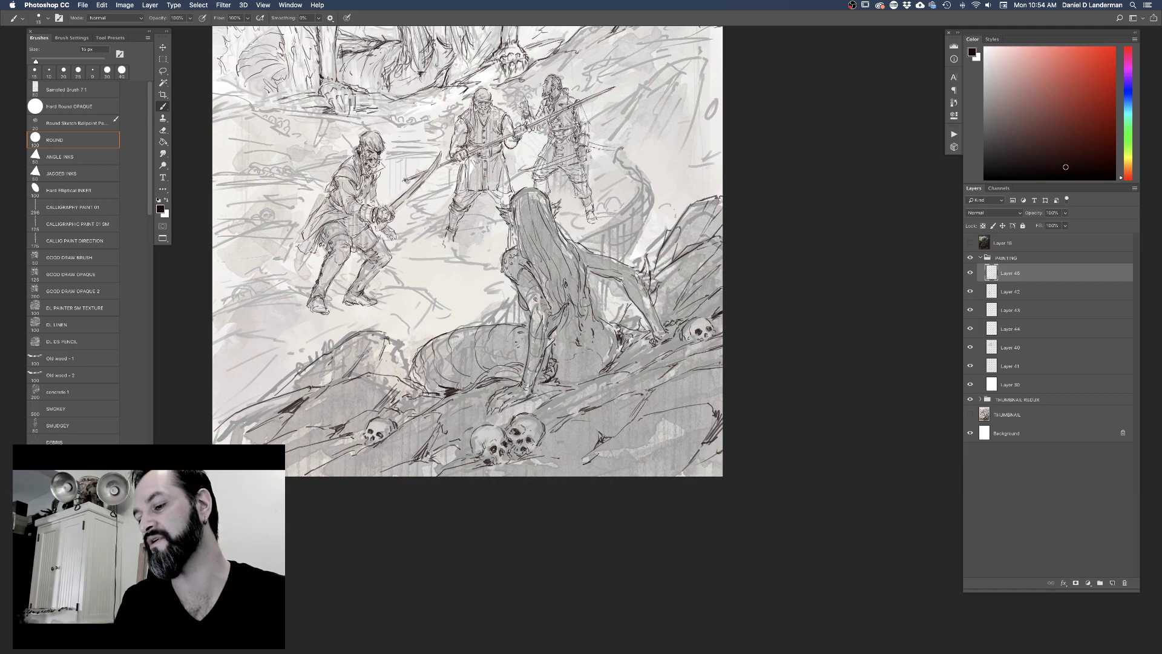
drag(390, 344, 373, 374)
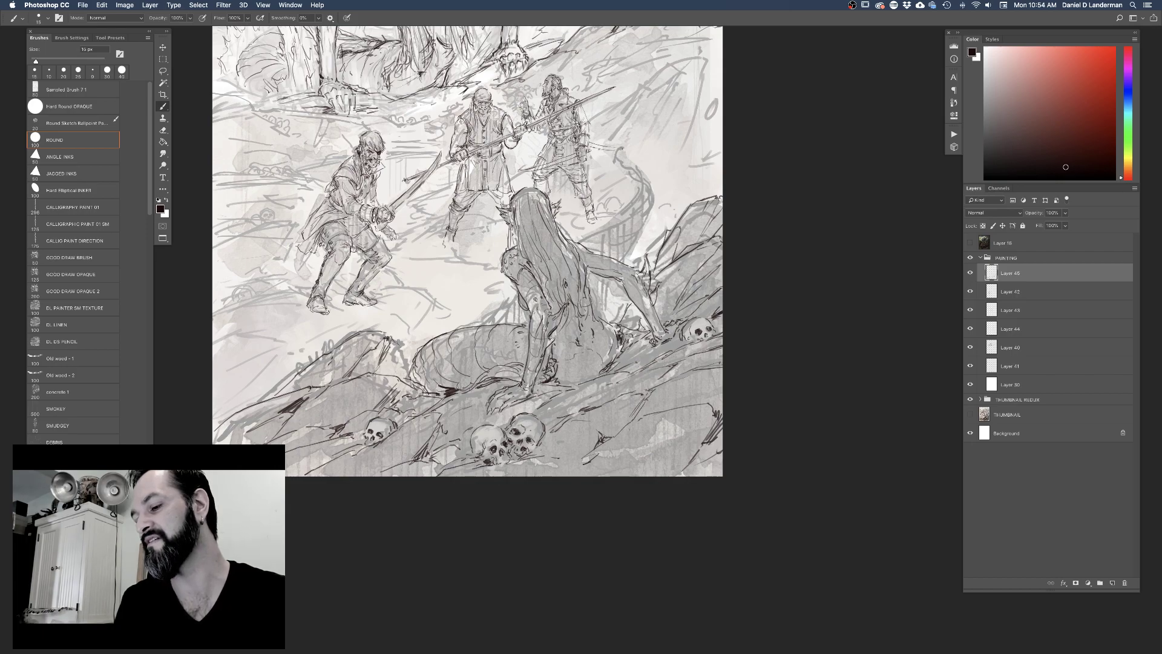
drag(408, 346, 403, 379)
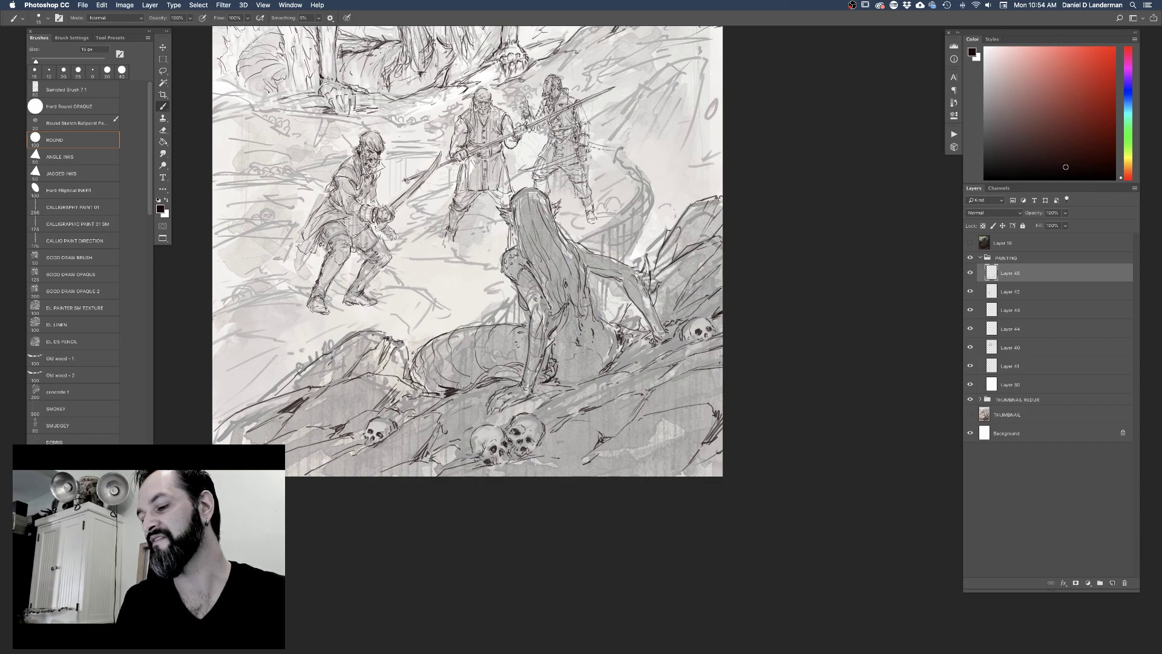
drag(228, 415, 214, 428)
mouse_move(283, 388)
mouse_down()
mouse_move(244, 404)
mouse_move(313, 372)
mouse_move(286, 379)
mouse_up()
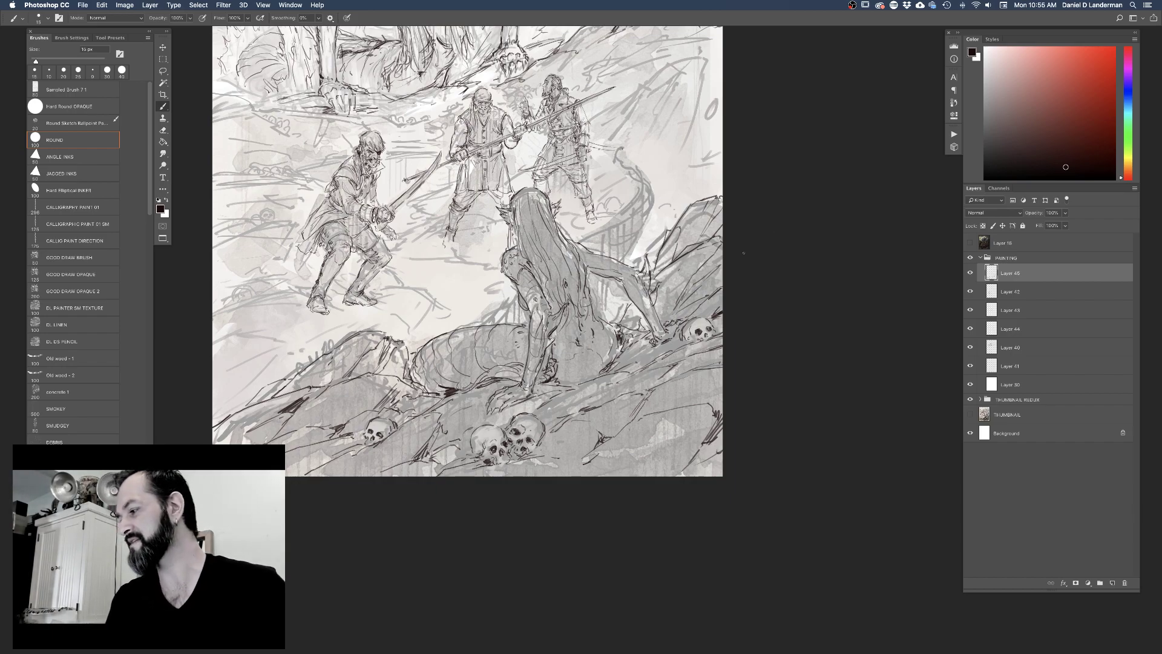
With a 10 px brush, draw the serpent tail curling up from the shoulder and a body line
key(bracketleft)
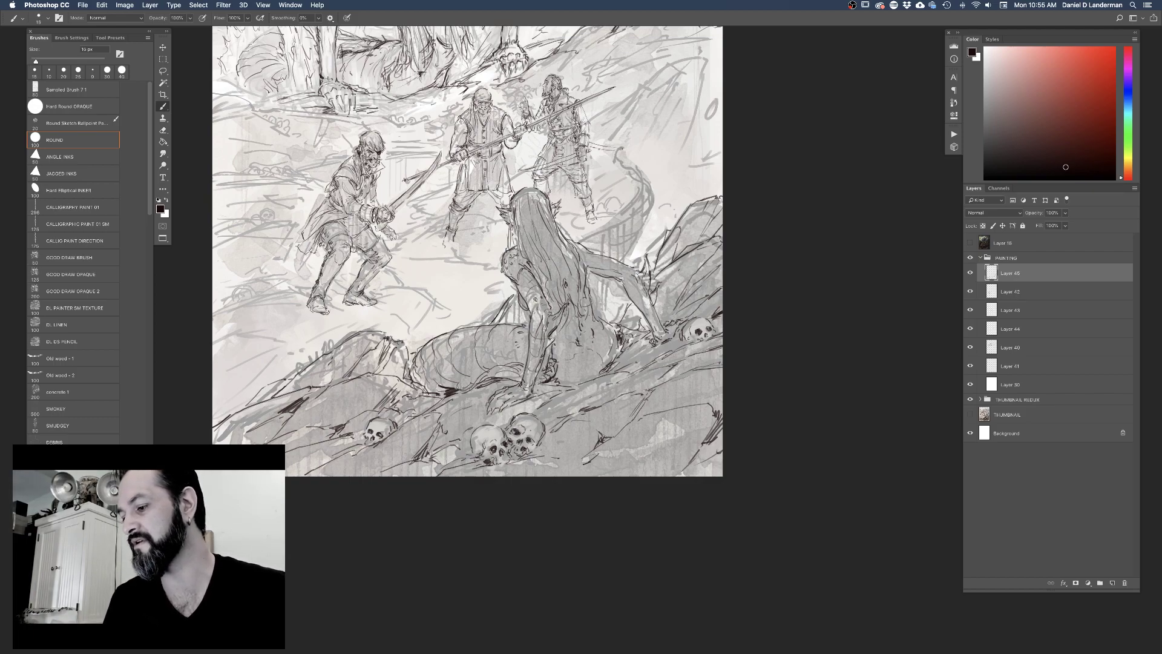
mouse_move(586, 233)
mouse_down()
mouse_move(629, 206)
mouse_move(634, 153)
mouse_up()
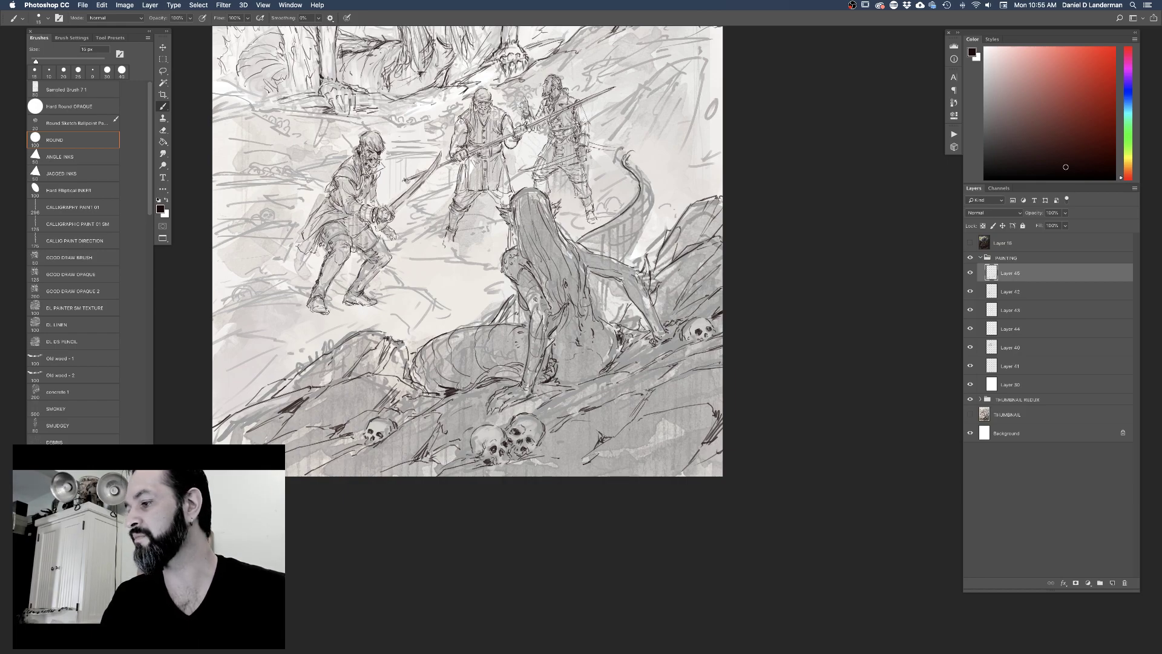
mouse_move(633, 182)
mouse_down()
mouse_move(635, 191)
mouse_move(645, 182)
mouse_move(646, 205)
mouse_move(625, 253)
mouse_move(609, 245)
mouse_up()
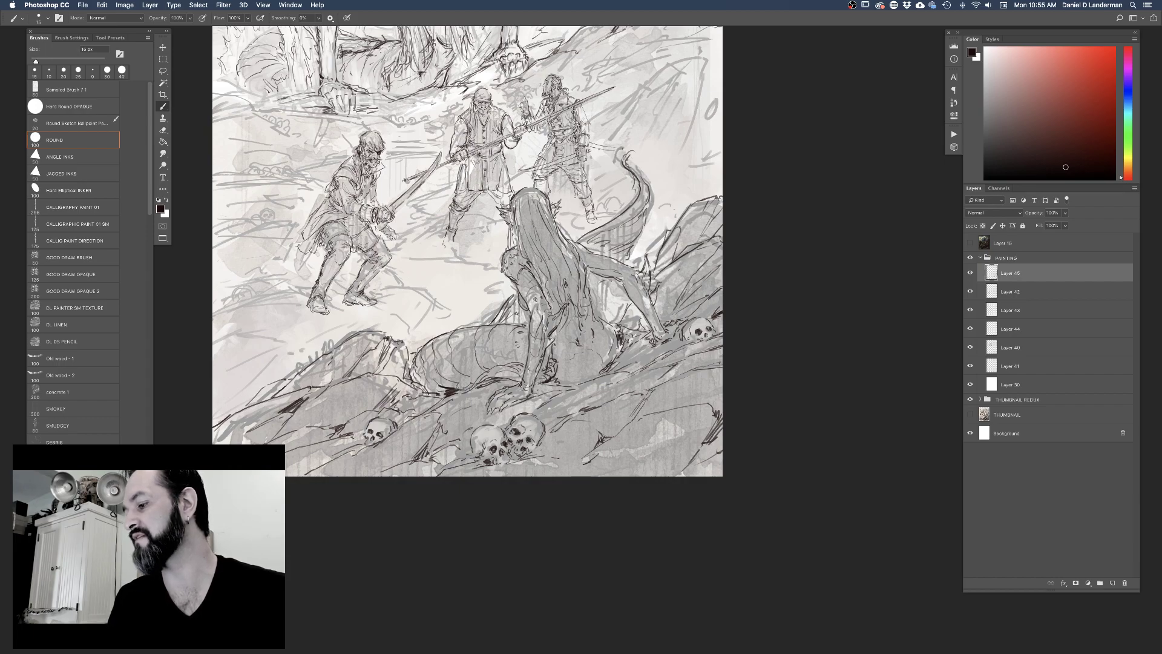
drag(599, 292, 603, 306)
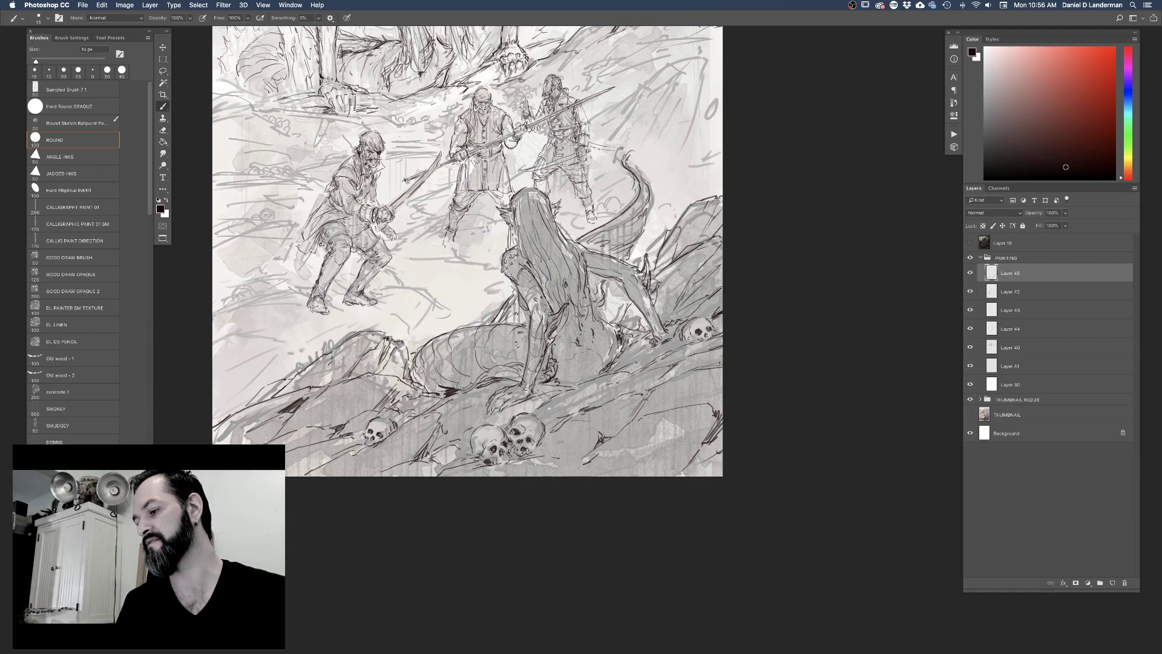
key(e)
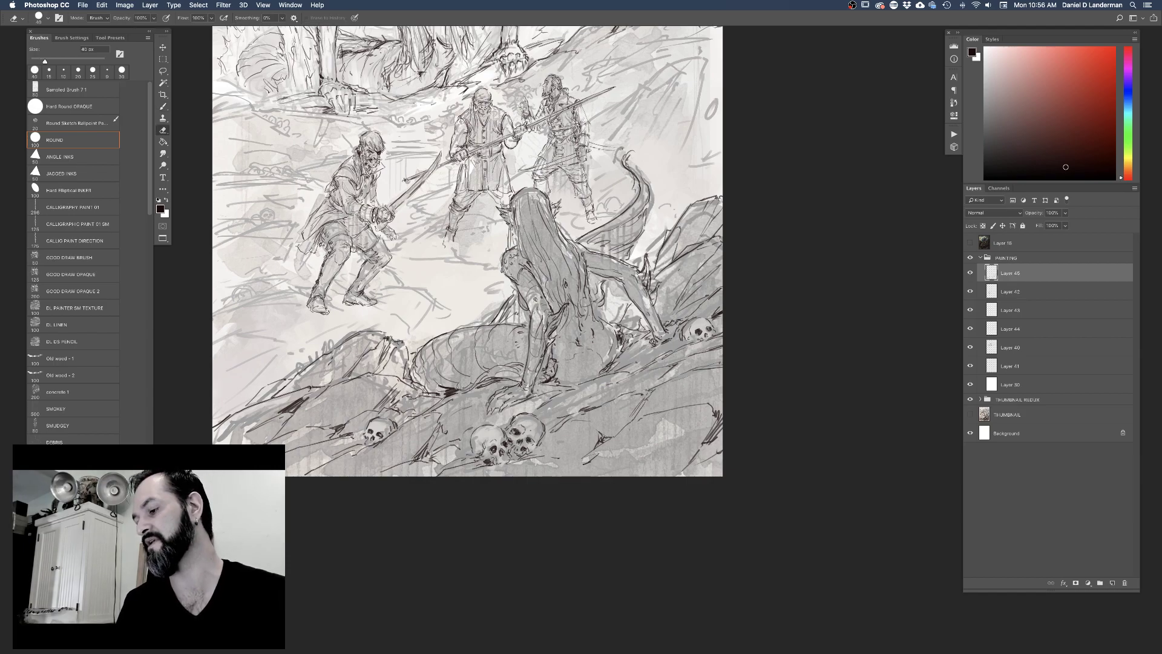
key(b)
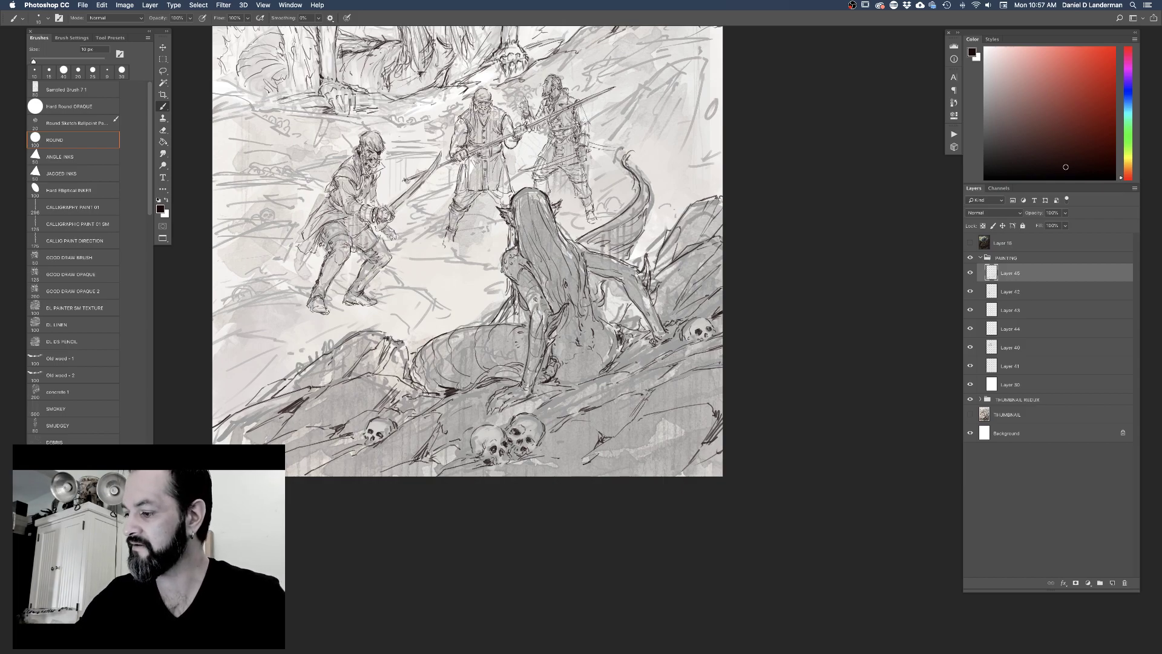
At 15 px, stroke along the woman's back and hatch her hair
key(bracketright)
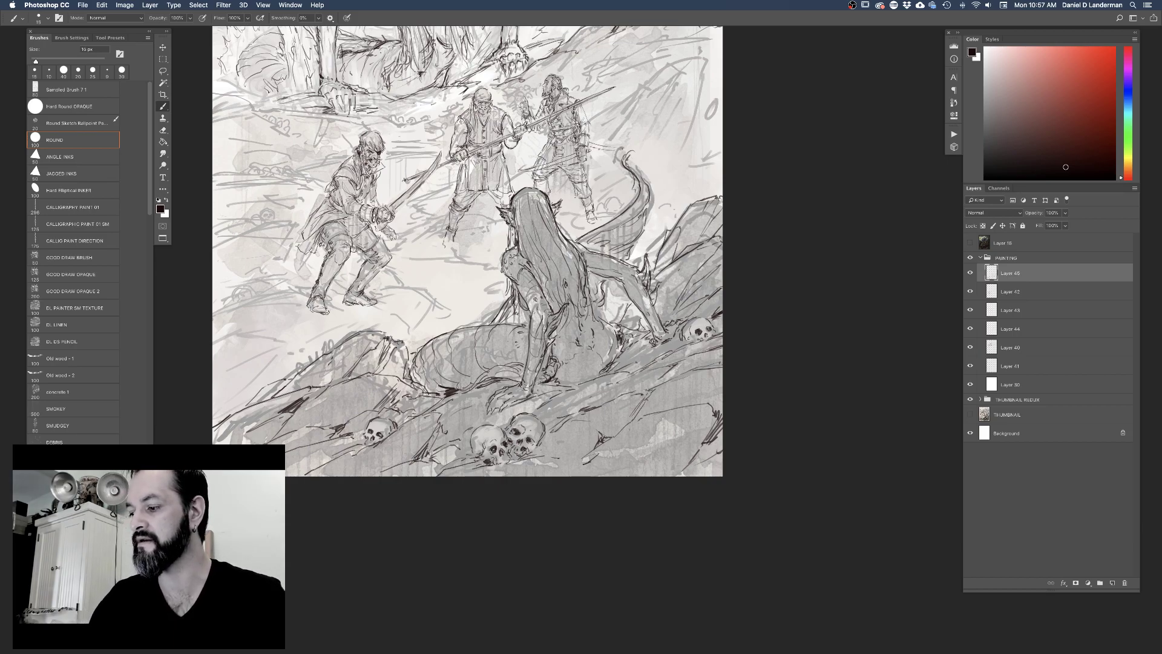
drag(585, 295, 584, 321)
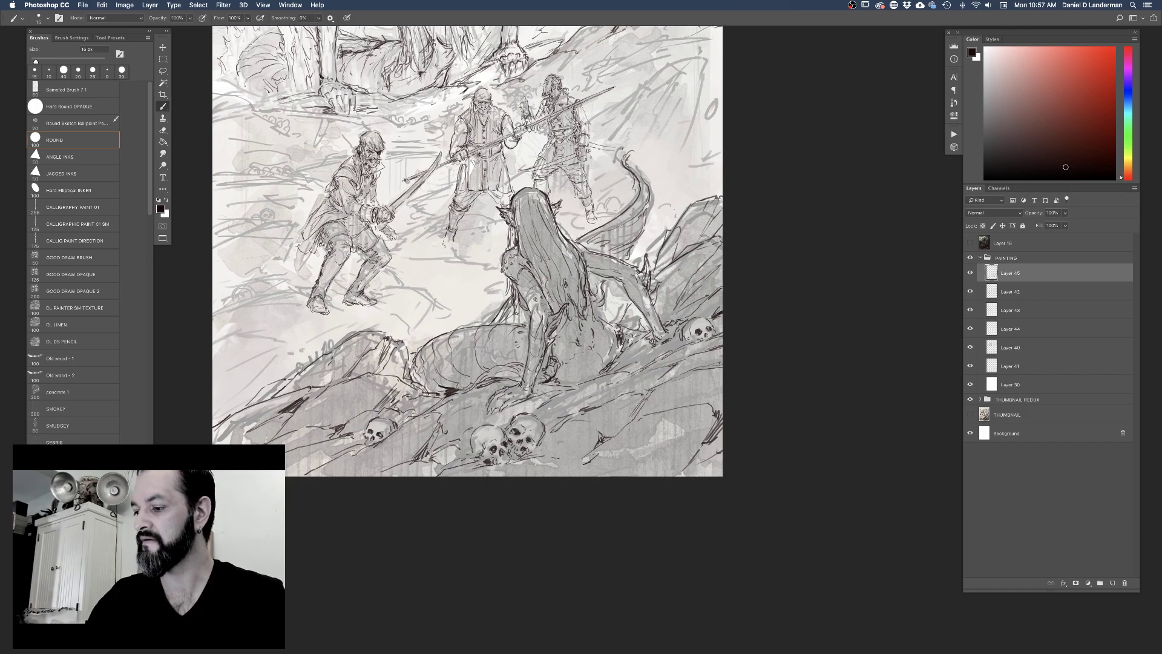
drag(522, 243, 533, 275)
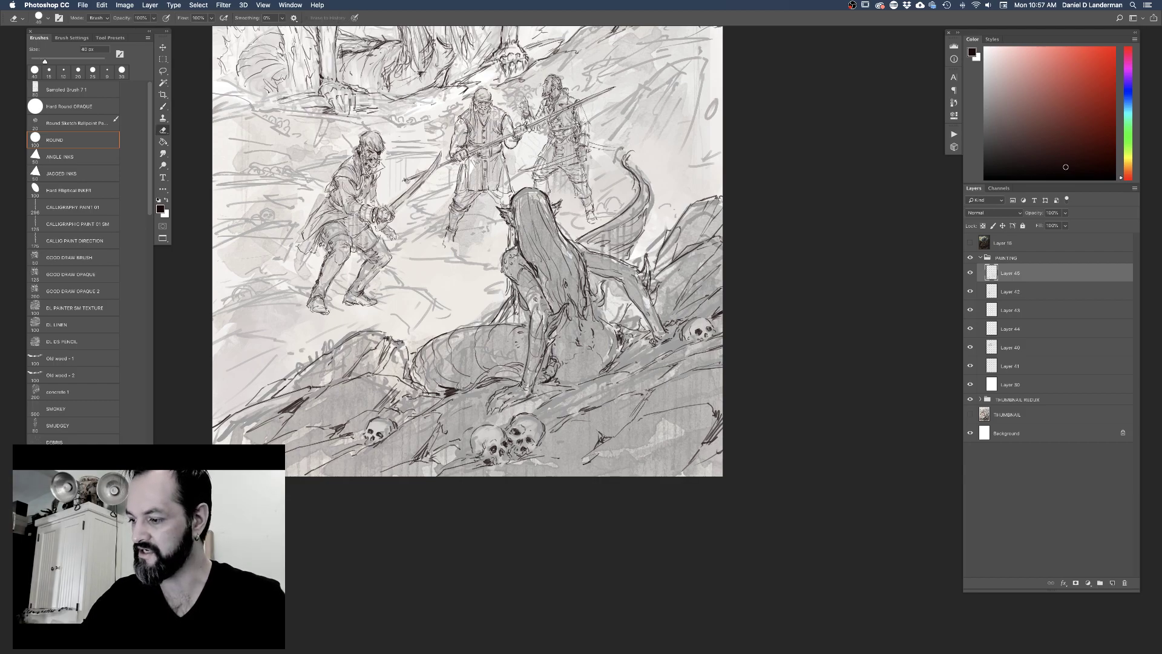
drag(543, 225, 536, 245)
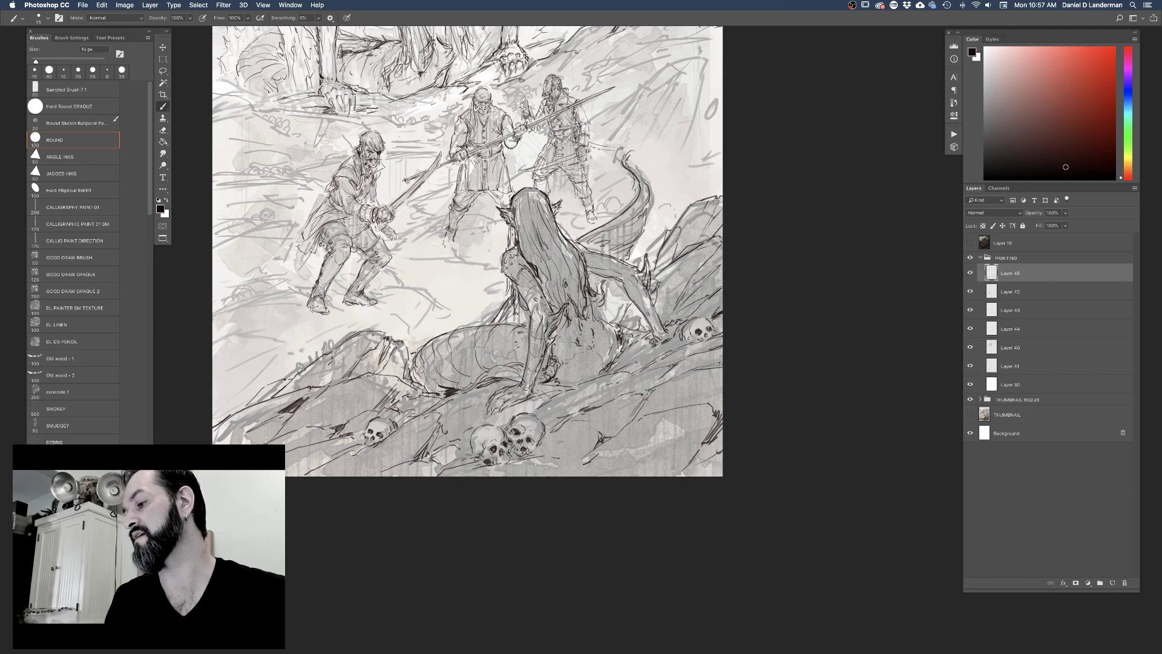
Add strokes below her hand, beside her arm, near her lower body and on the lower-left rocks
key(bracketright)
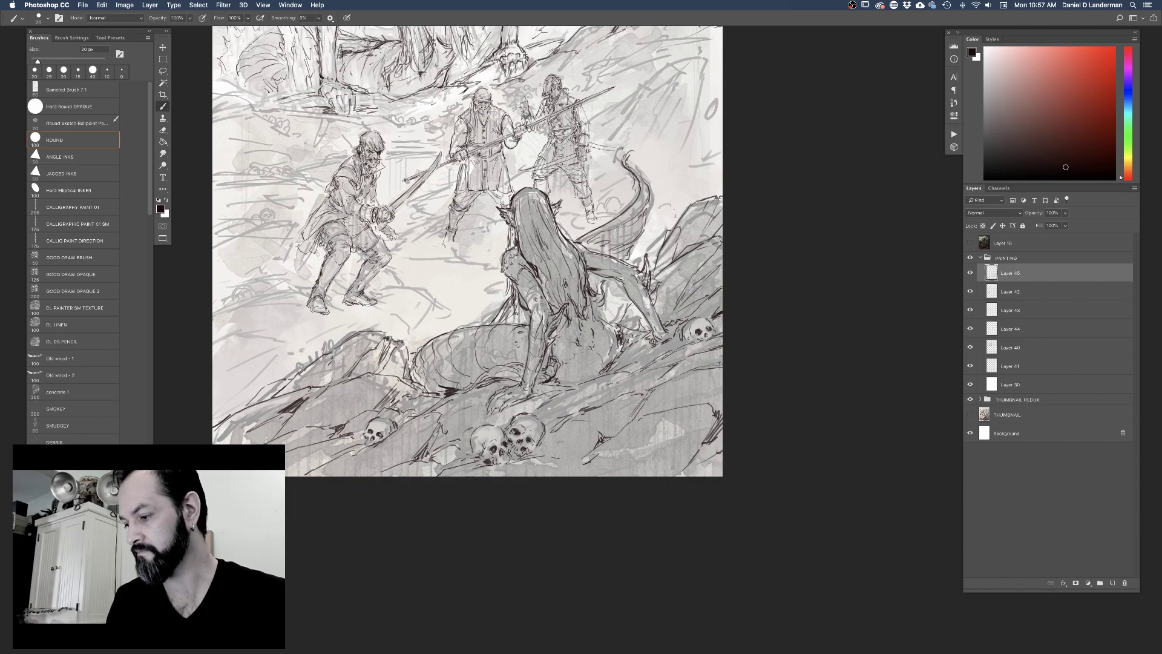
key(bracketleft)
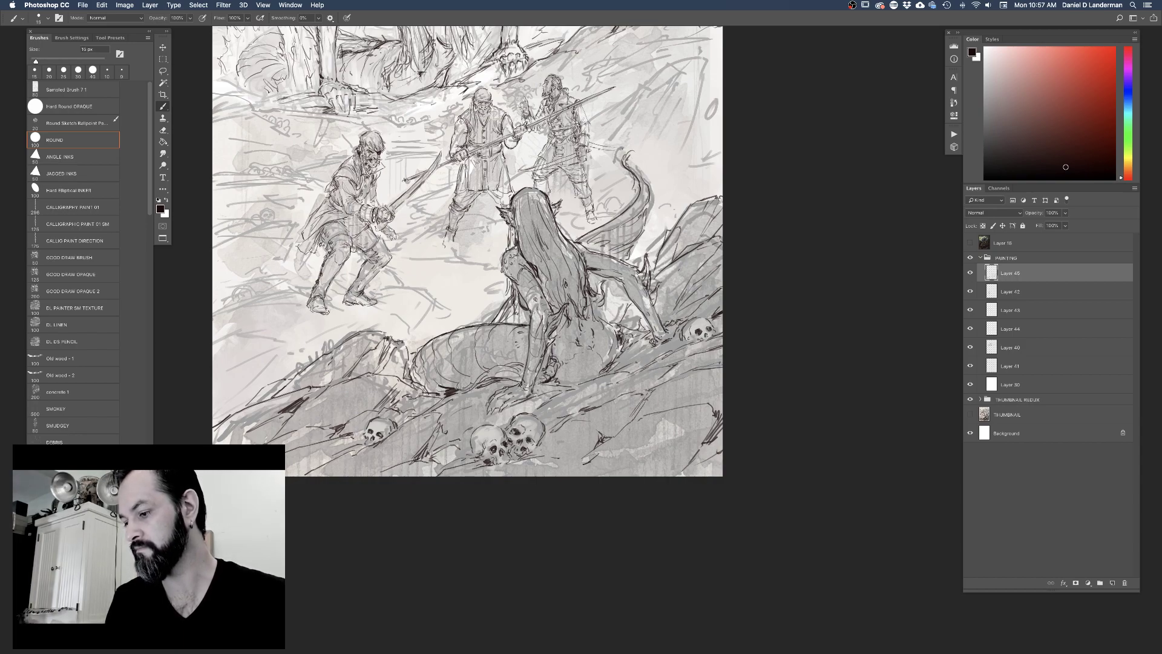
drag(543, 351, 547, 366)
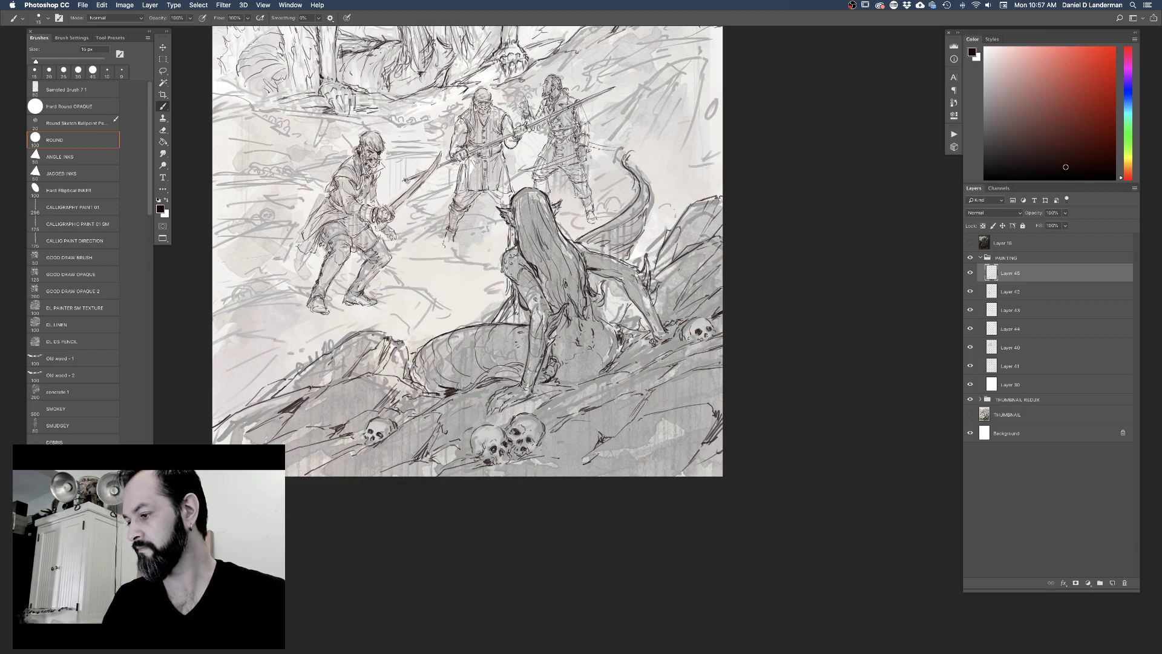
mouse_move(624, 286)
mouse_down()
mouse_move(656, 336)
mouse_move(664, 324)
mouse_up()
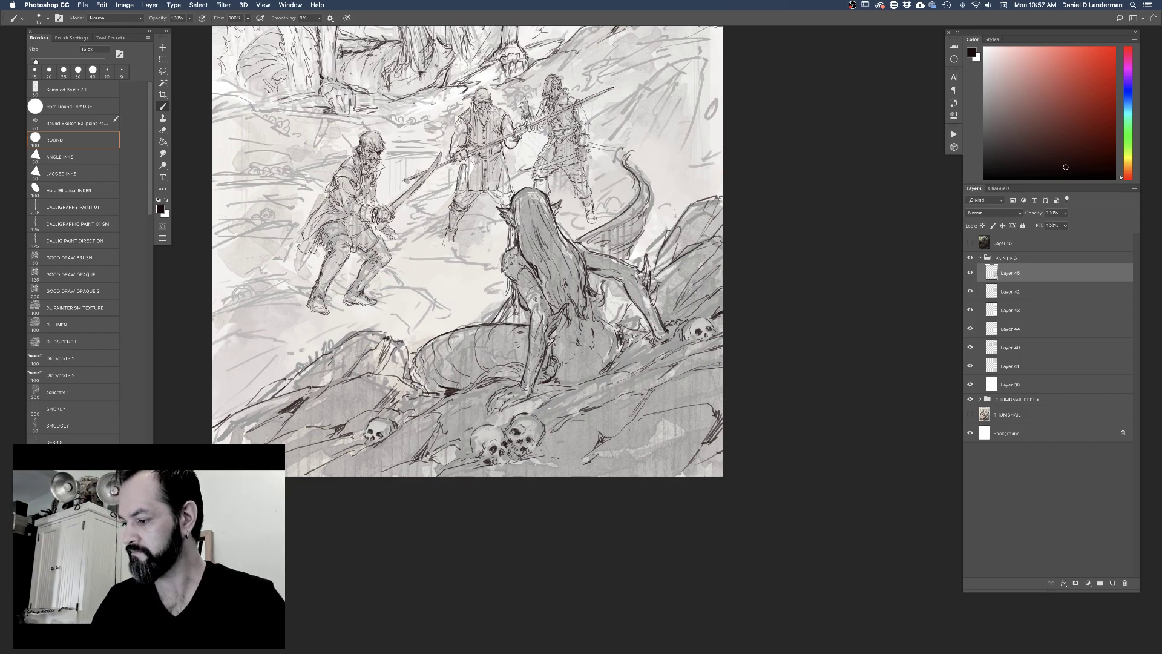
drag(615, 338, 623, 355)
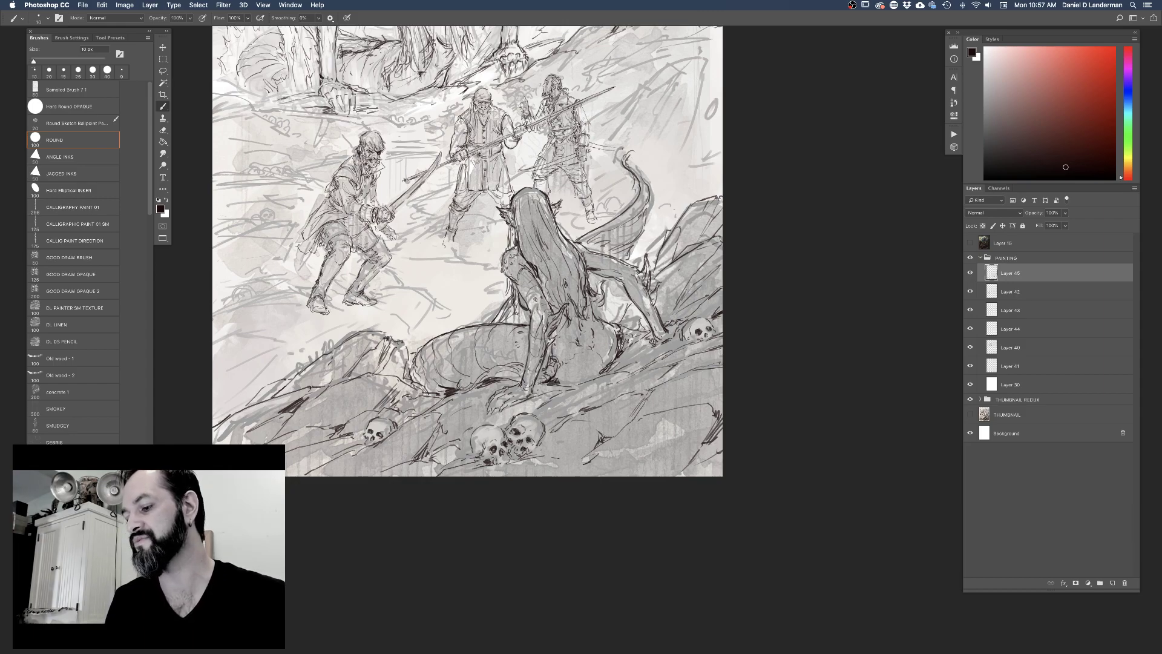
drag(483, 377, 509, 373)
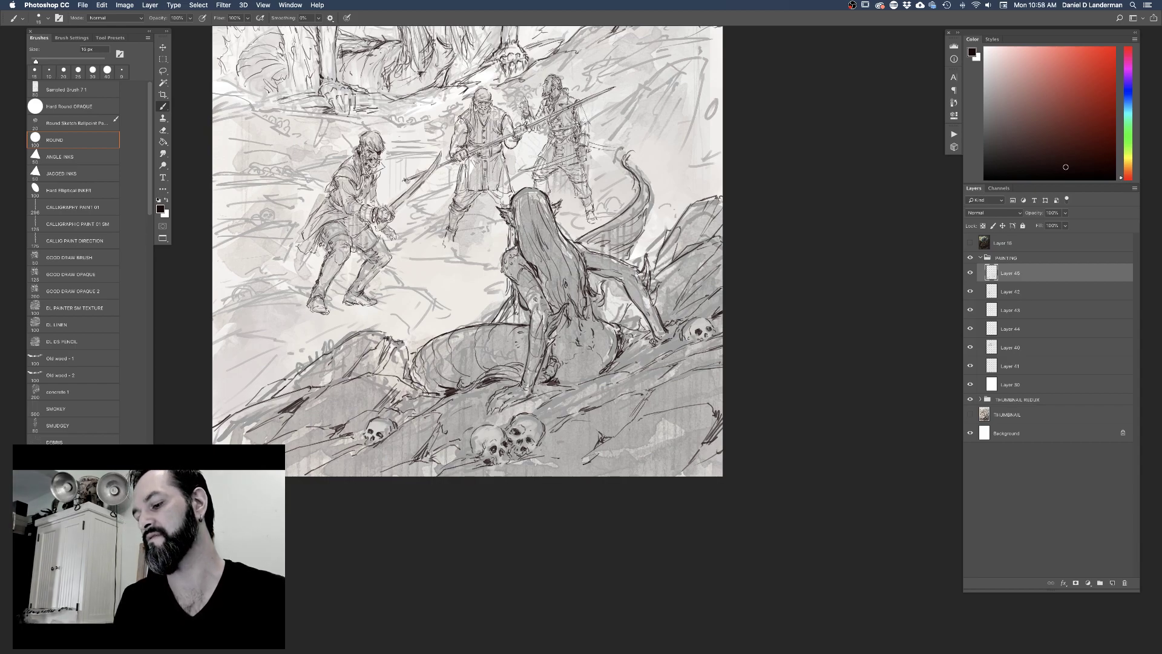
drag(310, 361, 220, 393)
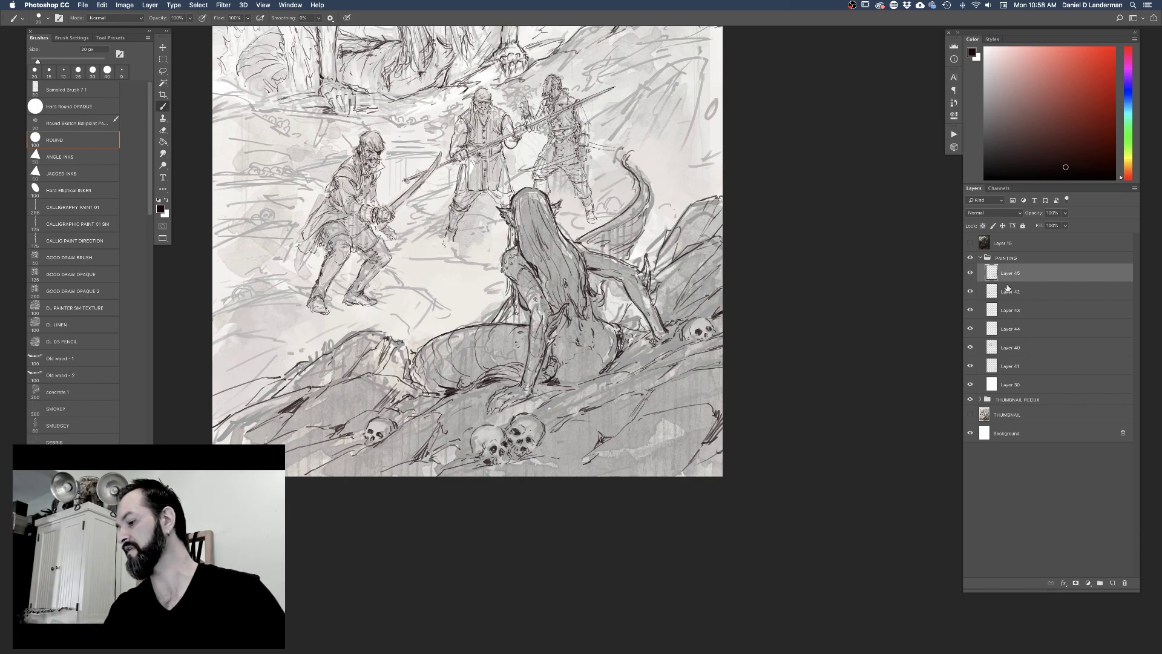
drag(637, 392, 658, 472)
key(super+minus)
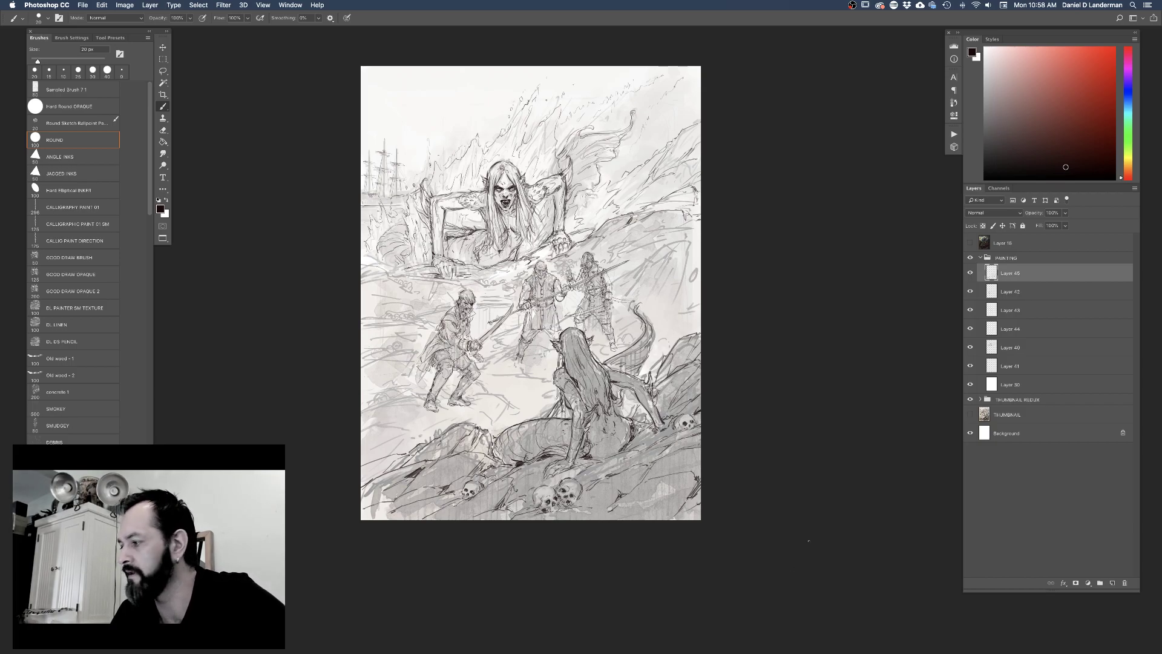
Check Layer 40's linework, select it and add a new blank layer above it
click(971, 348)
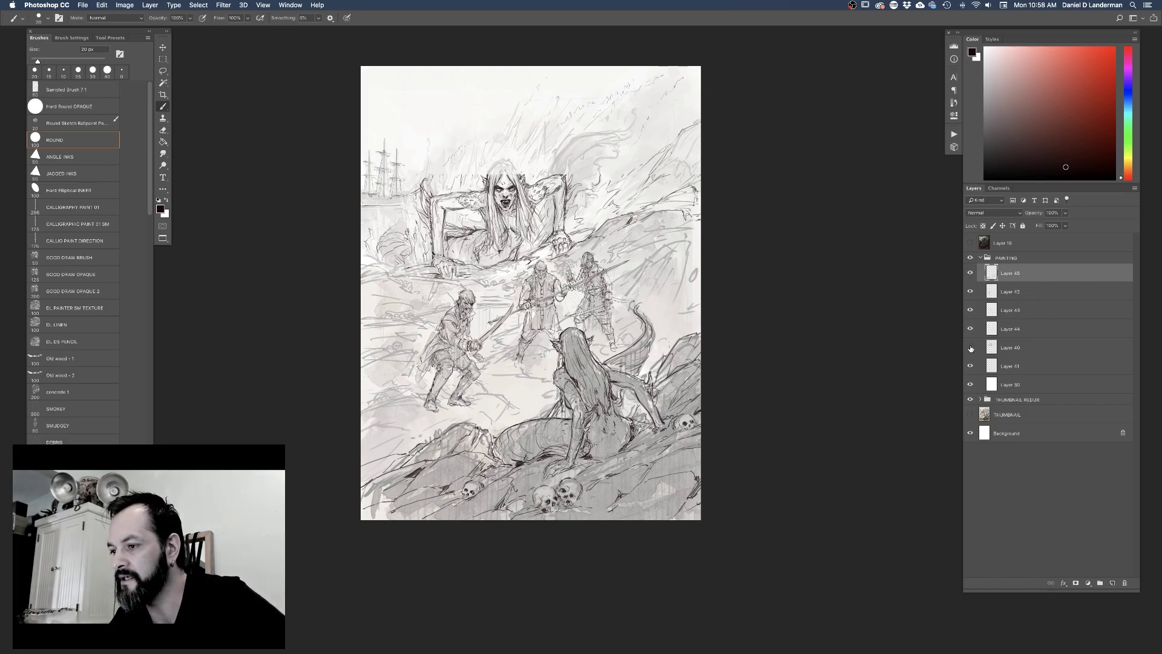
click(971, 347)
click(993, 347)
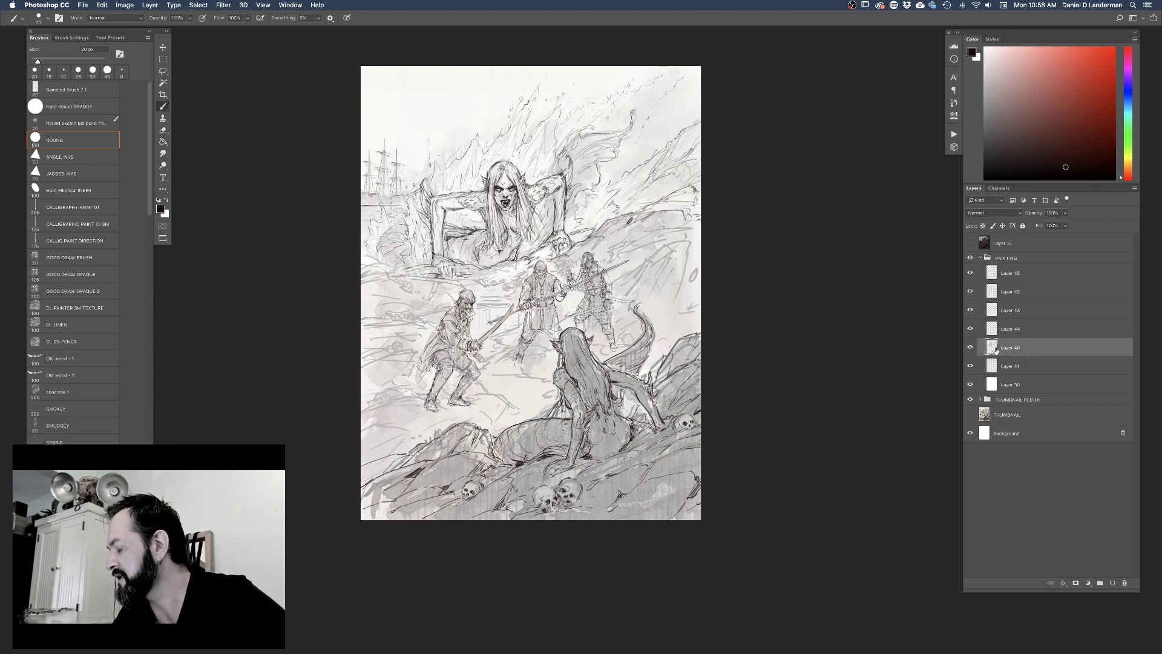
click(1115, 583)
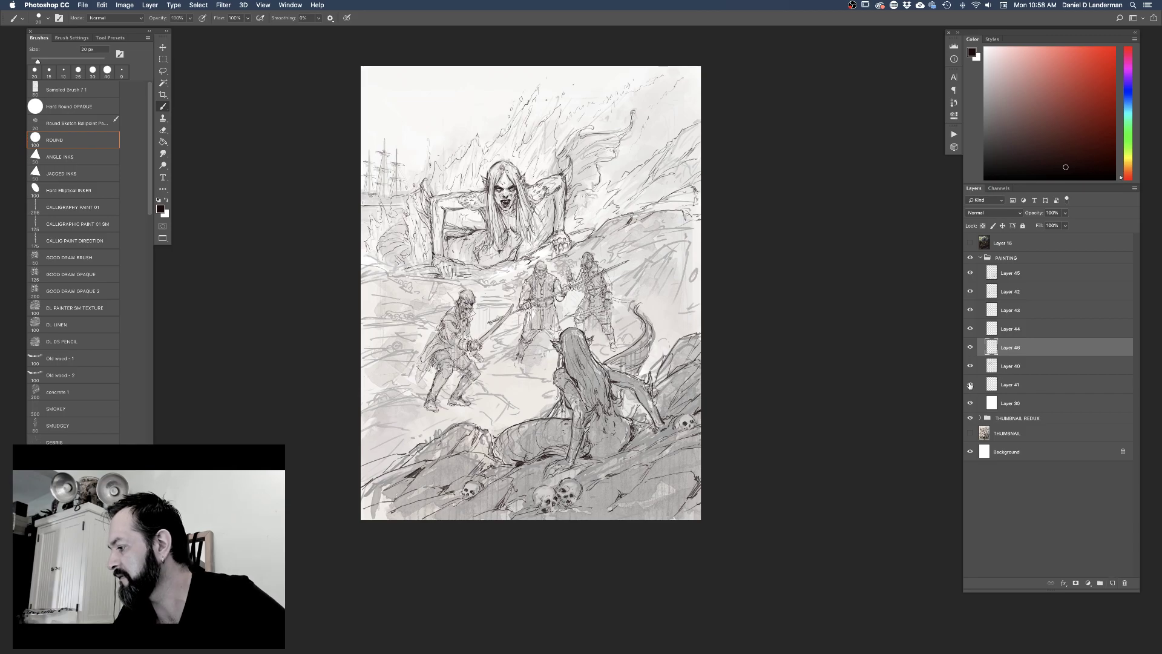
Hide and reshow Layer 41 and the grey THUMBNAIL REDUX underpainting to check the linework
click(971, 385)
click(971, 385)
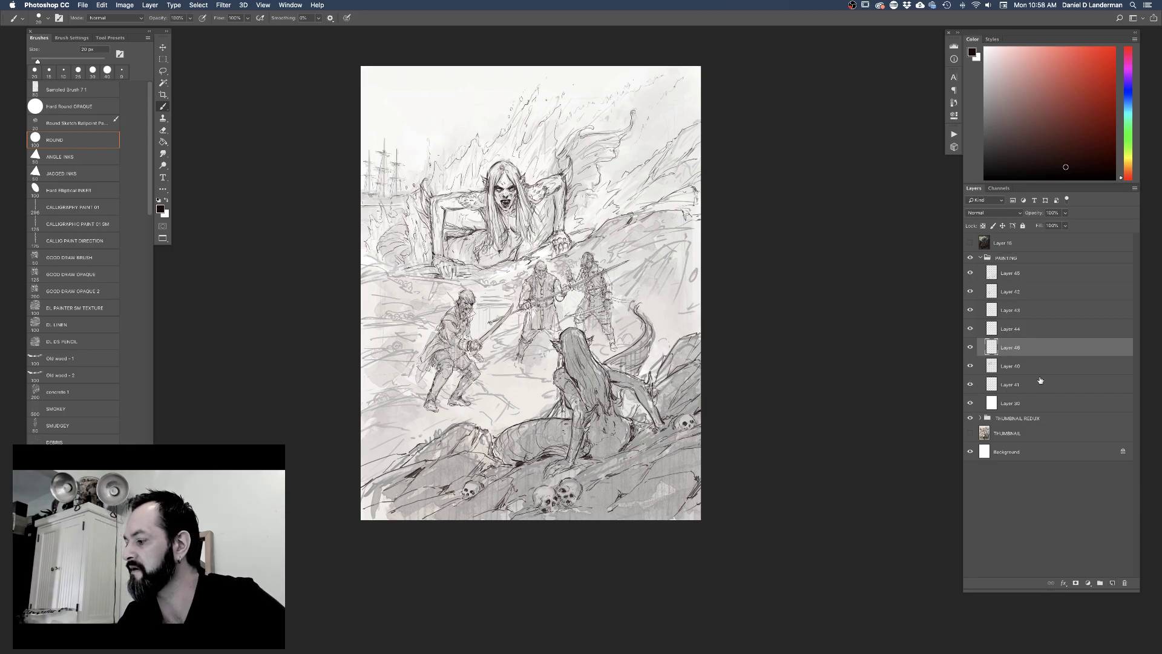
click(971, 418)
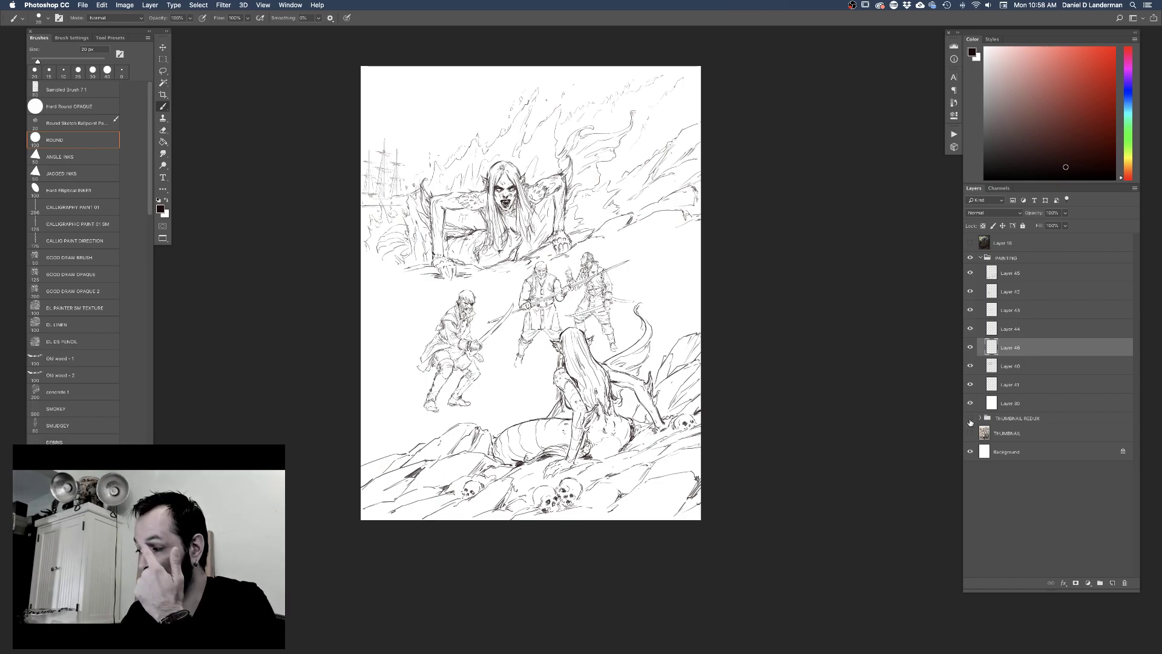
click(969, 419)
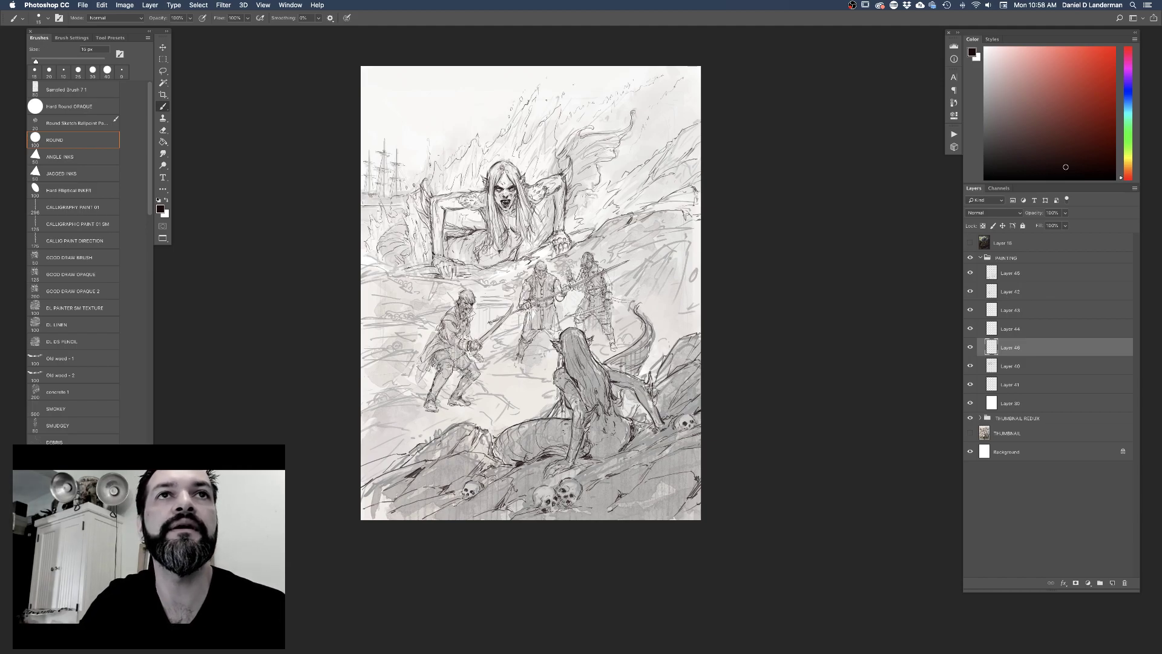
key(Tab)
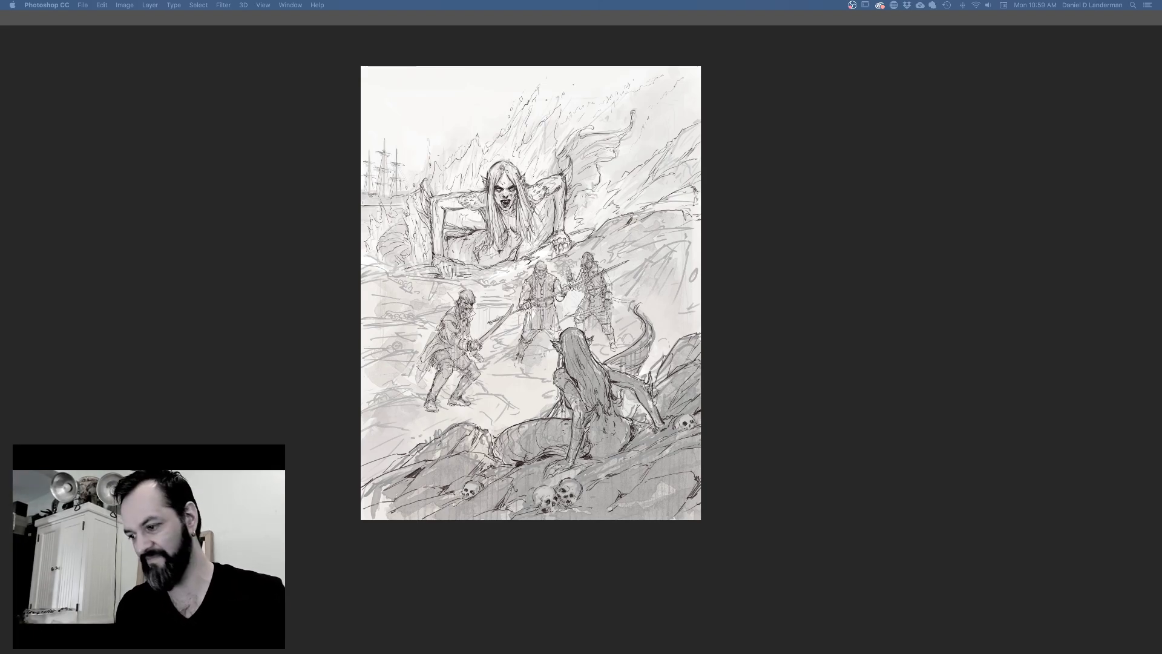
key(Tab)
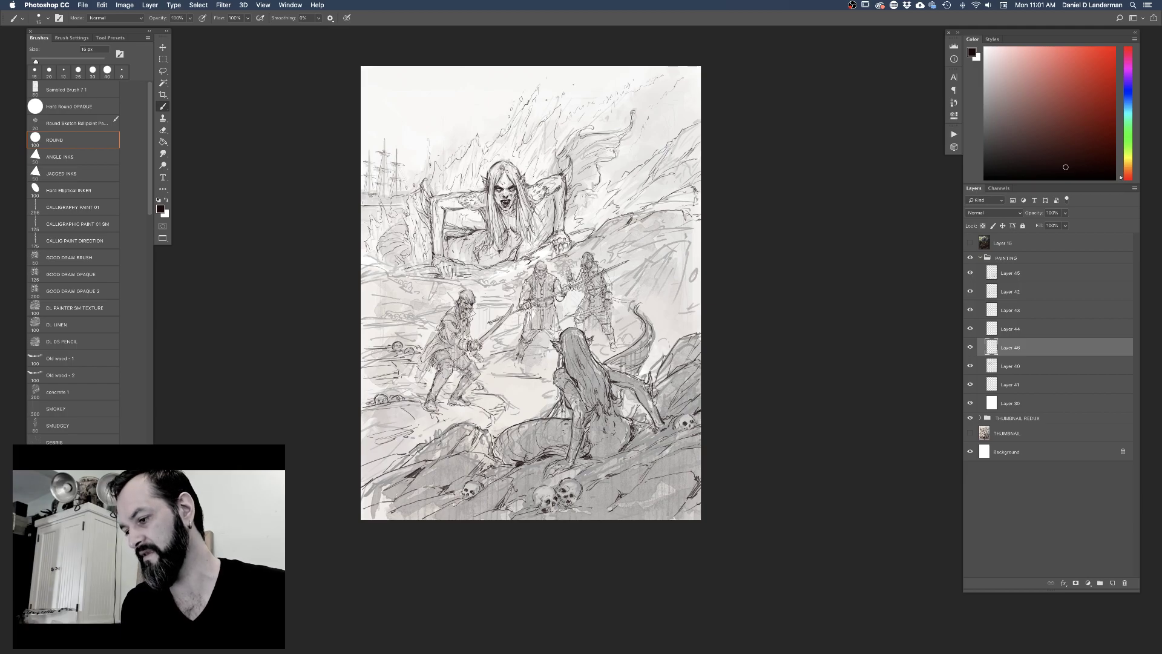
Add a short horizontal and a faint vertical touch-up stroke, then select the THUMBNAIL REDUX group
drag(516, 374, 543, 373)
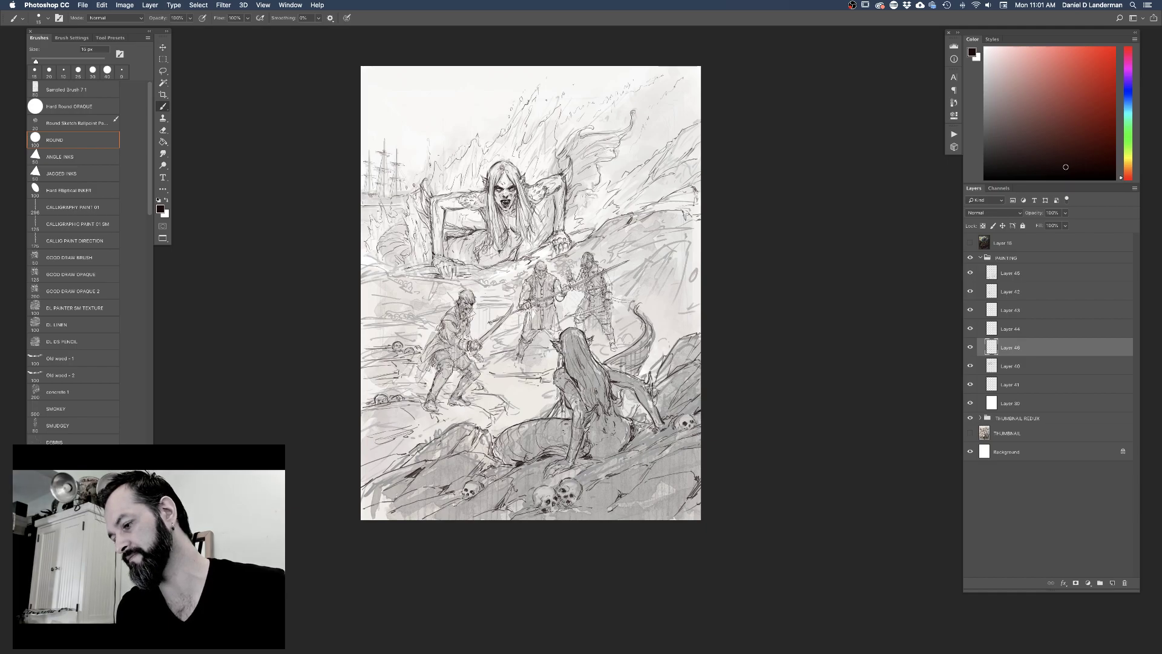
drag(521, 378, 531, 414)
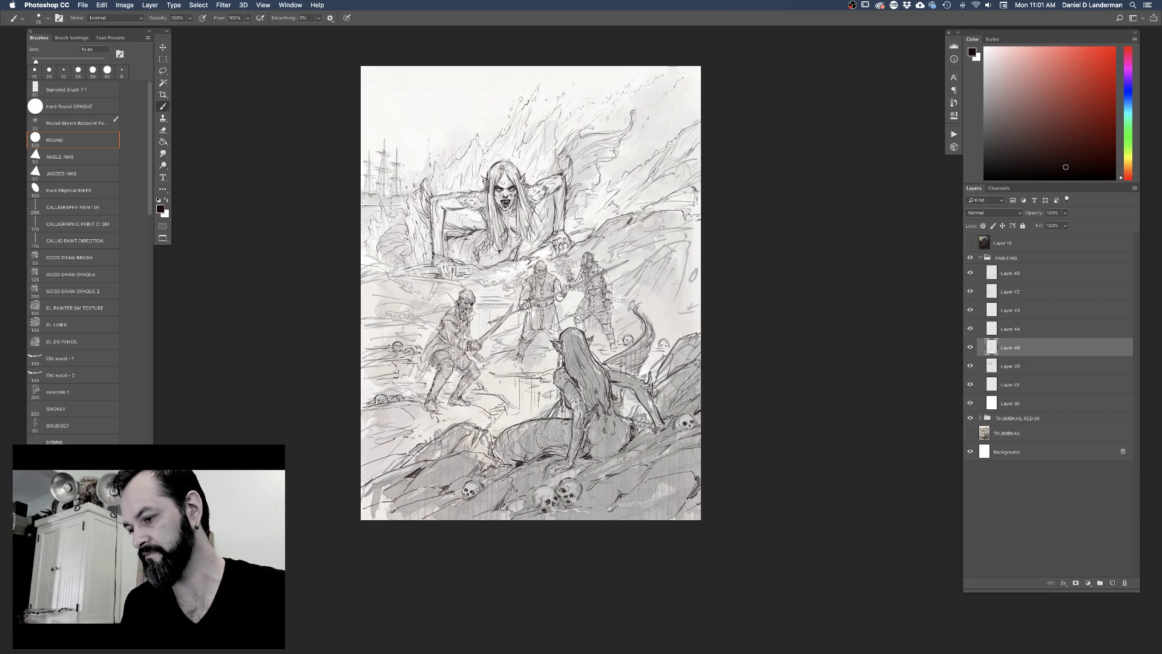
click(987, 419)
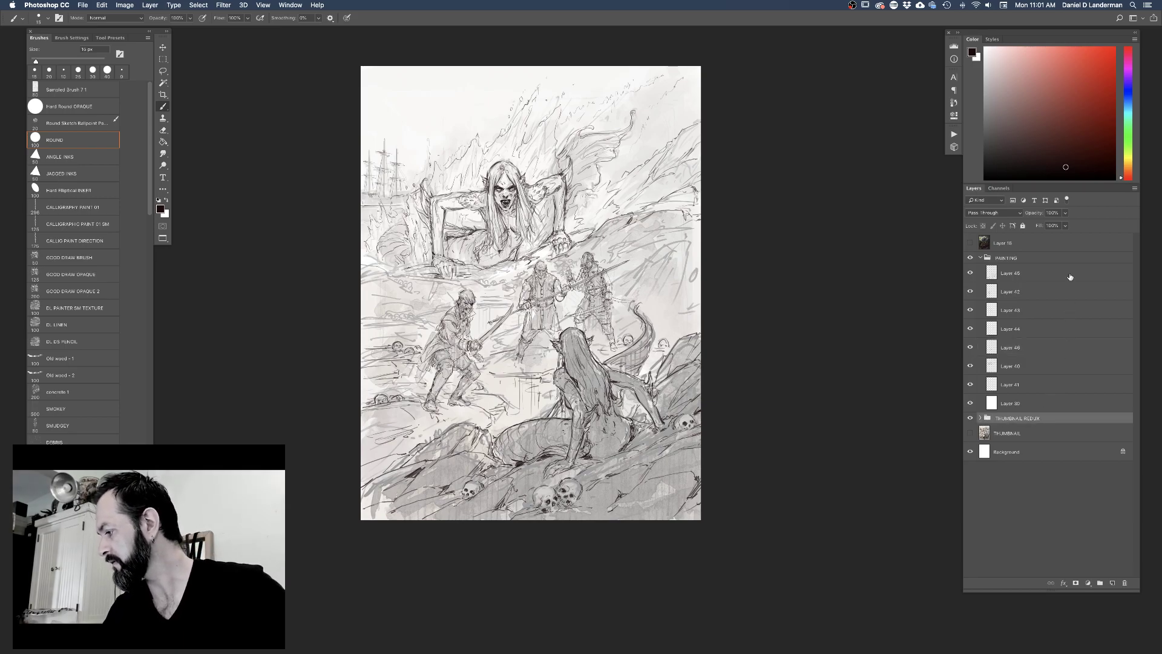
Lower Layer 30's opacity to lighten its grey wash
click(993, 405)
click(1065, 213)
drag(1074, 226, 1074, 226)
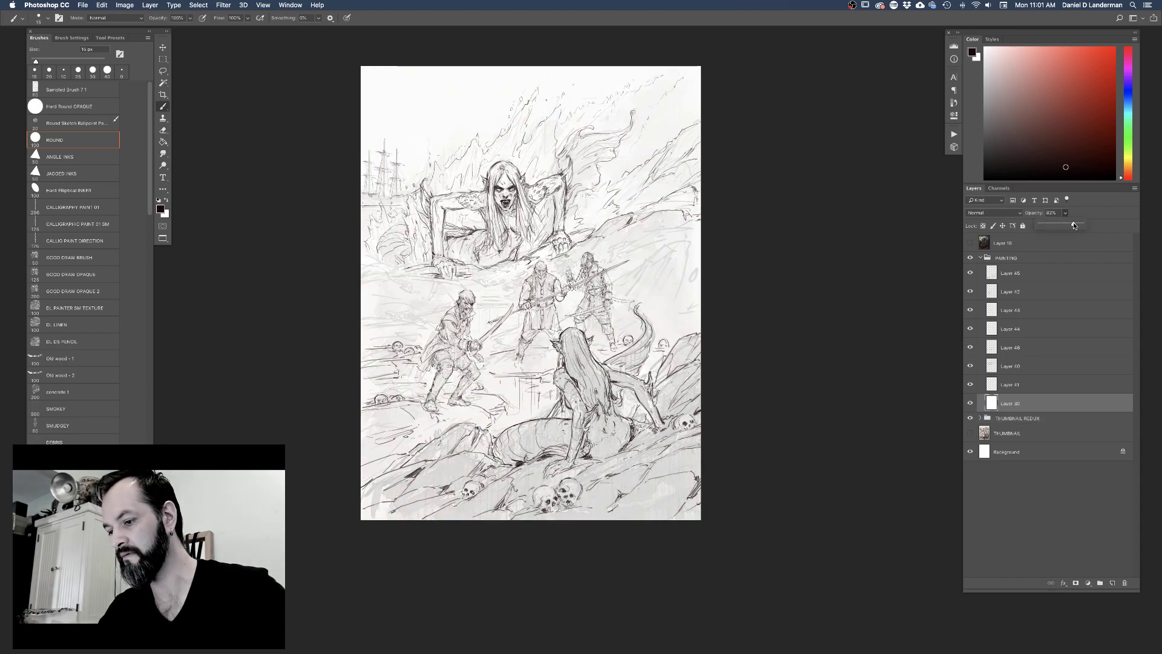
click(1007, 342)
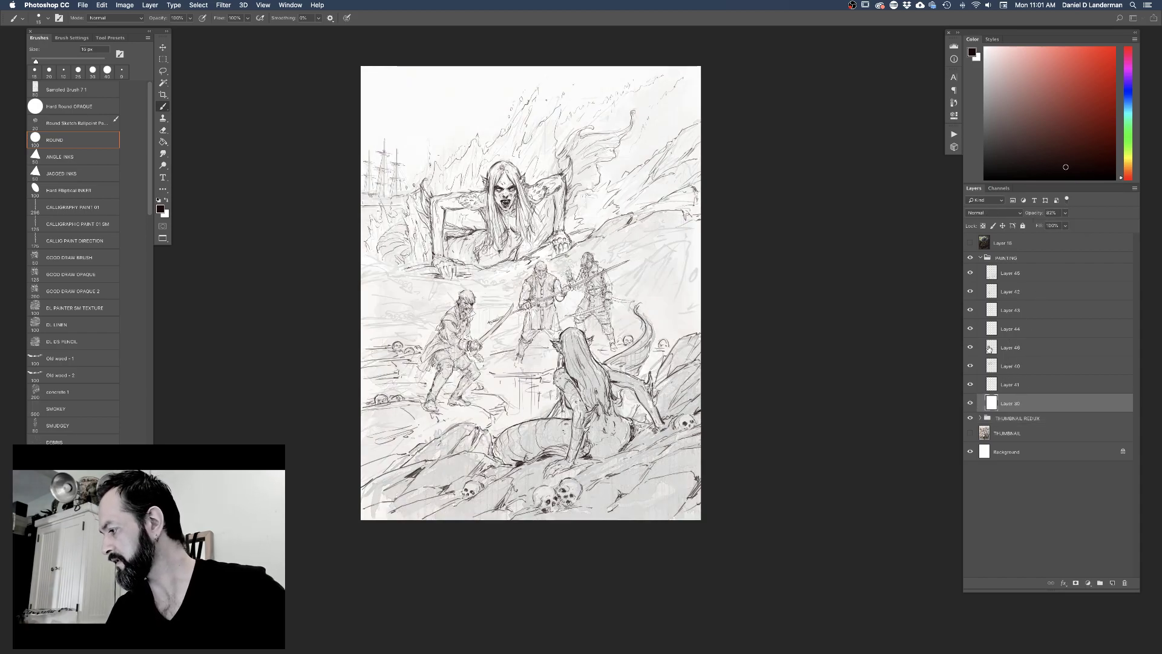
On Layer 46, add a small touch-up stroke and hide all panels to view the sketch
click(1010, 347)
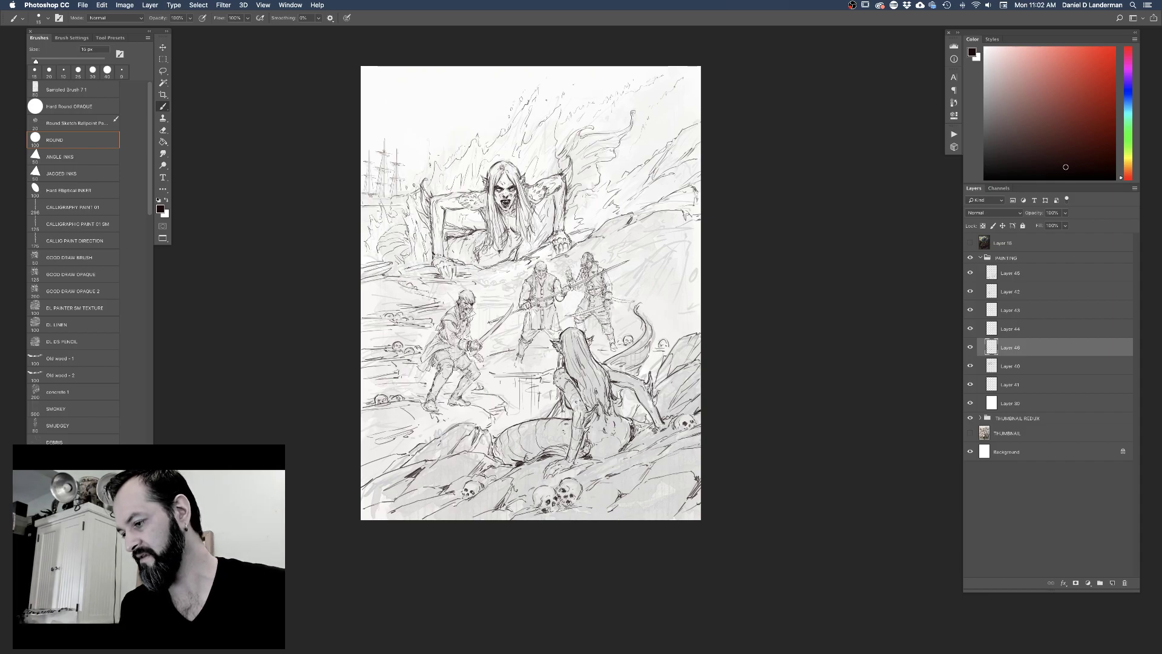
drag(495, 336, 522, 327)
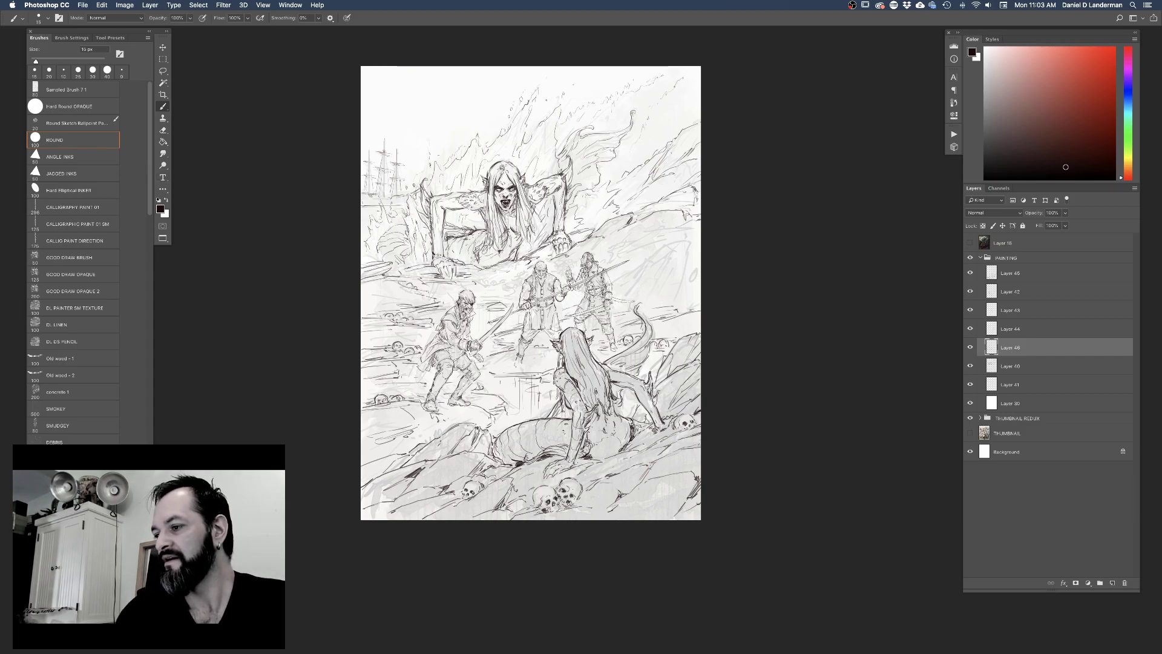
key(Tab)
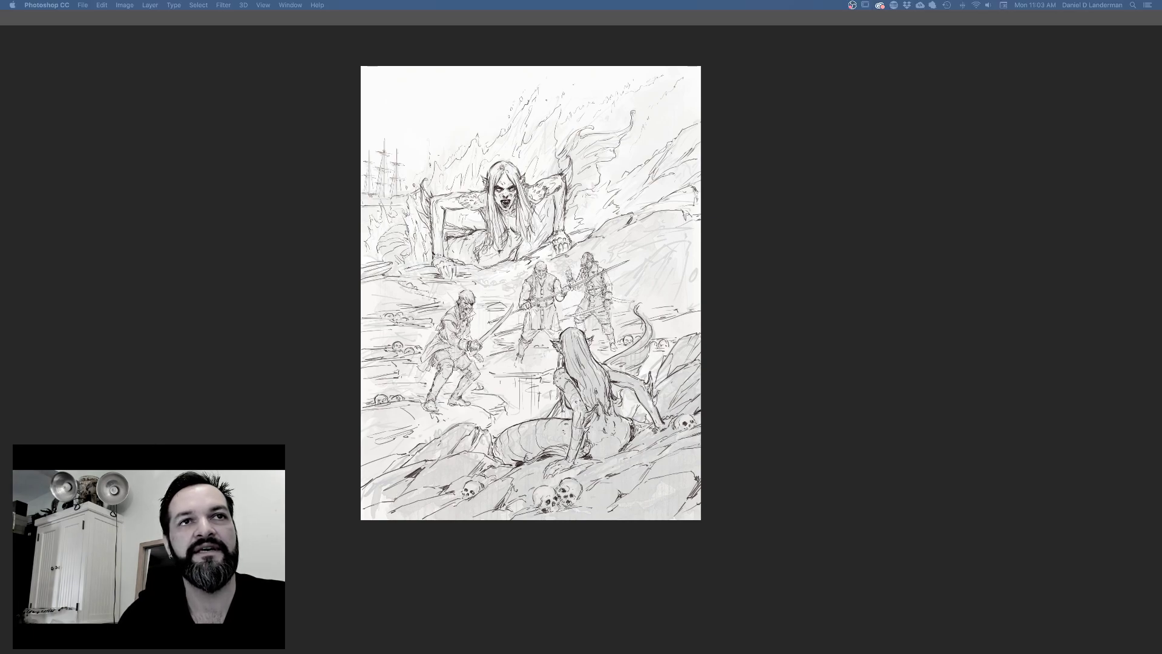
key(super+Tab)
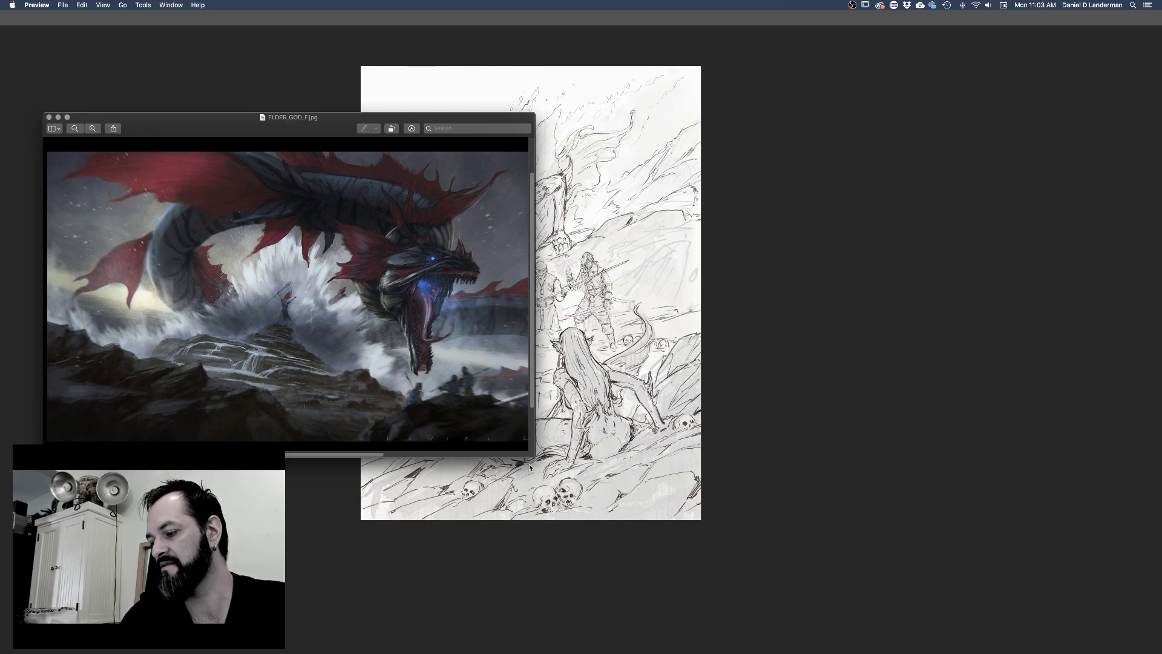
Enlarge the Preview window for ELDER_GOD_F.jpg and zoom in twice on the painting
drag(534, 455, 1026, 592)
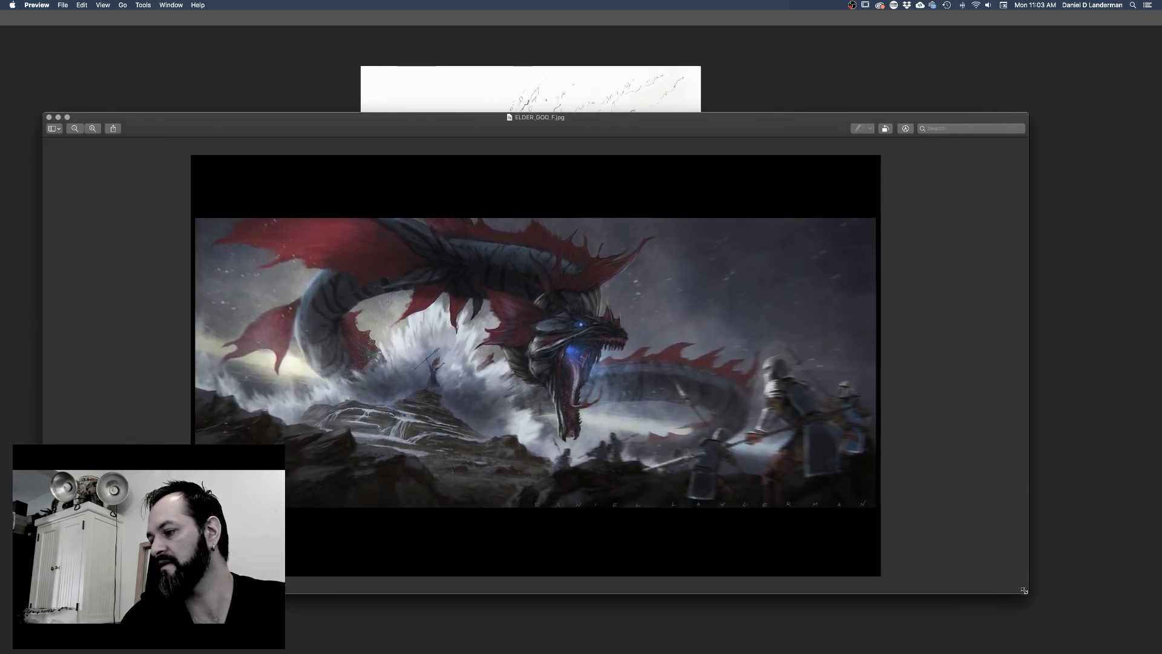
drag(607, 129, 588, 73)
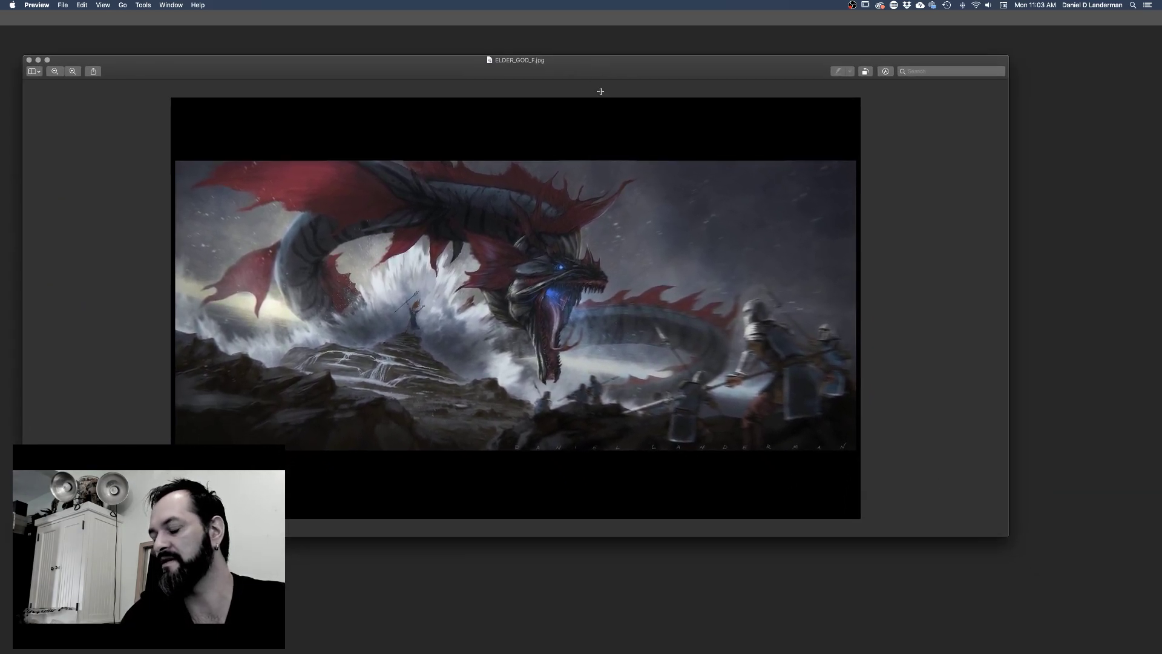
drag(1008, 534, 1125, 624)
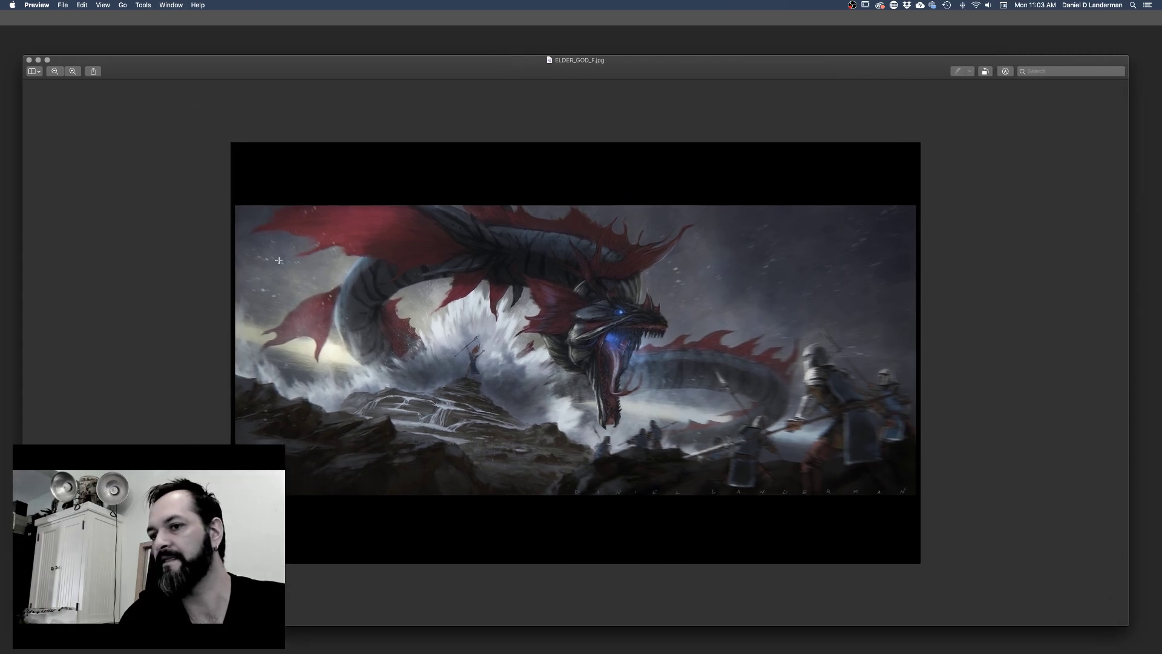
click(73, 71)
click(73, 71)
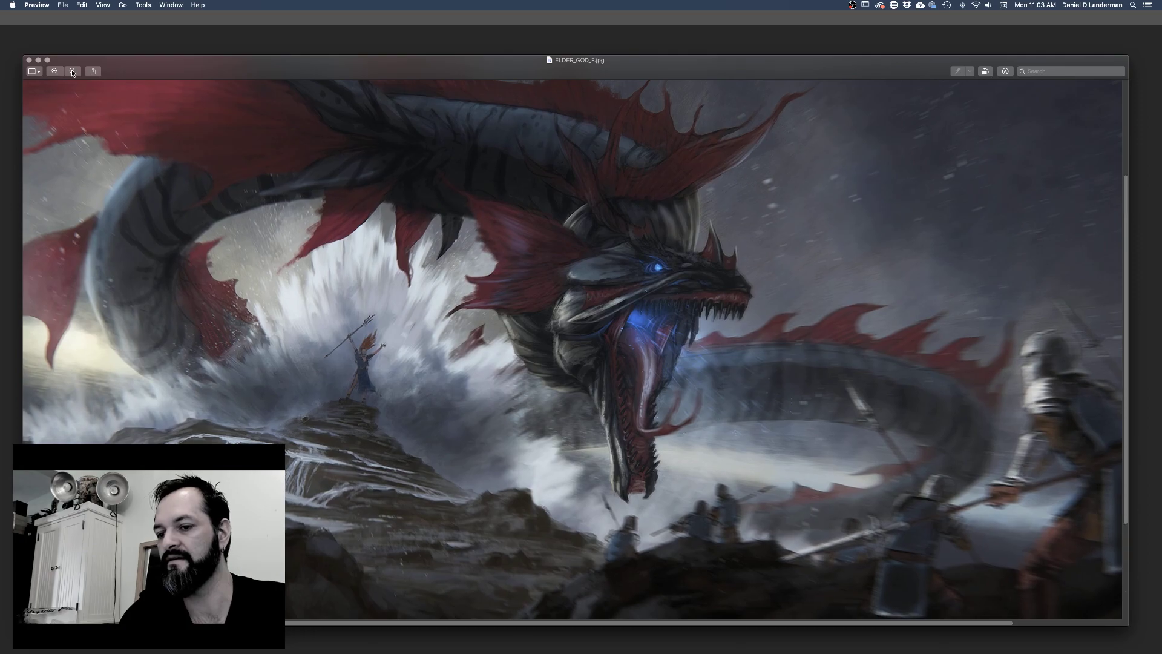
scroll(495, 351, left, 5)
scroll(495, 352, down, 2)
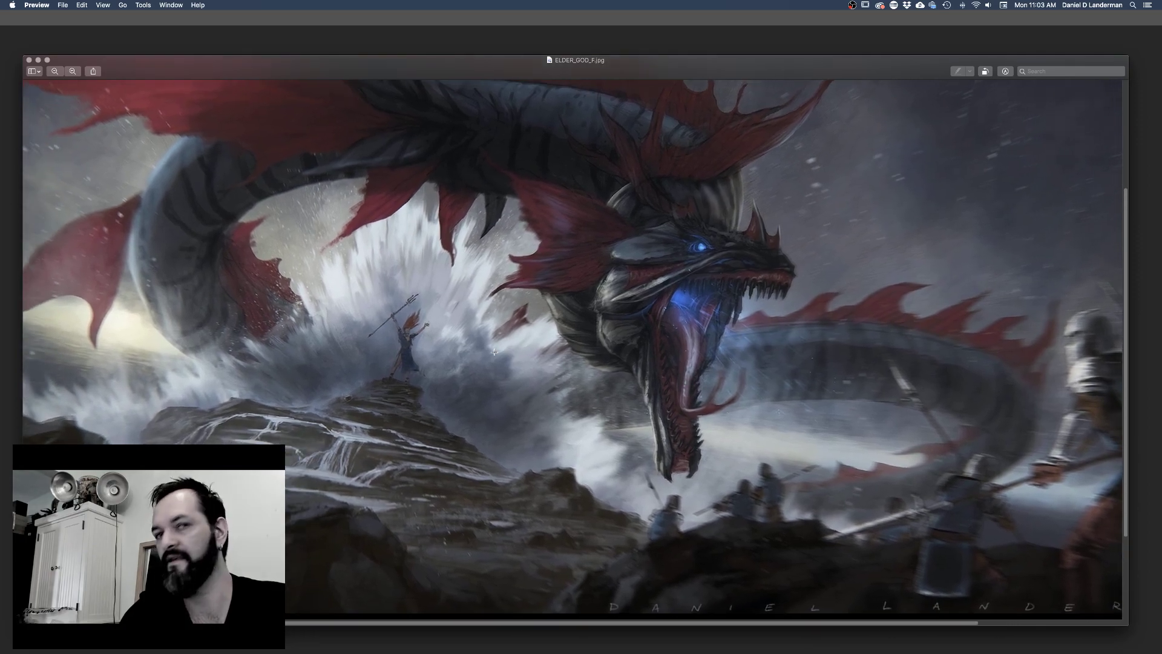
scroll(495, 352, left, 5)
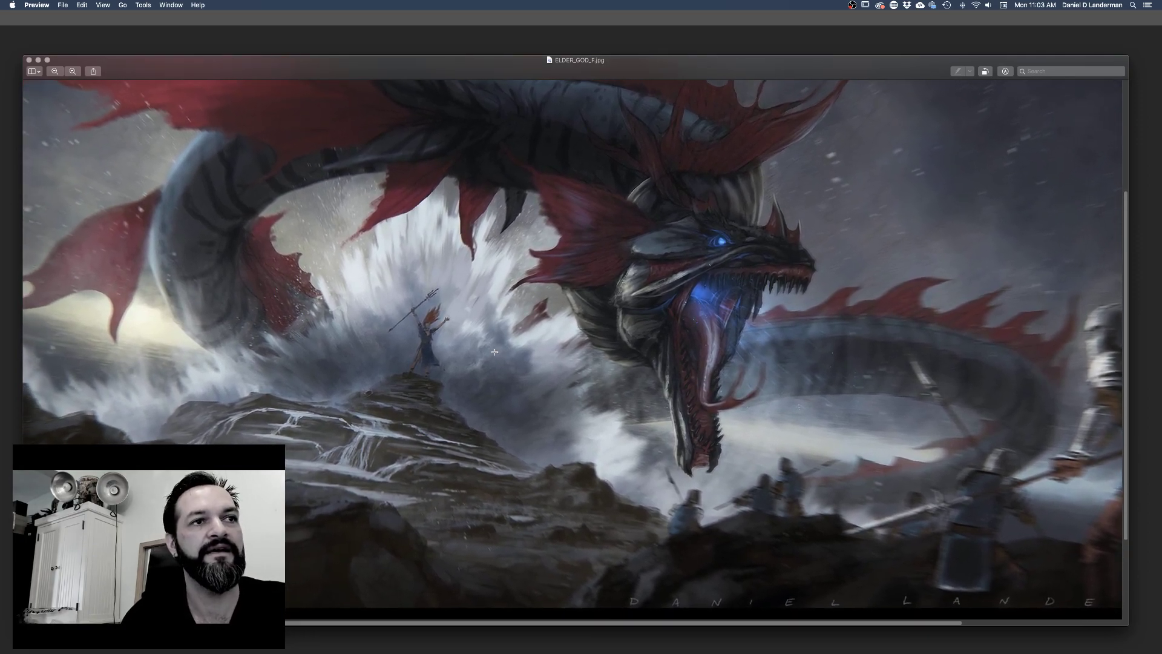
scroll(495, 351, left, 2)
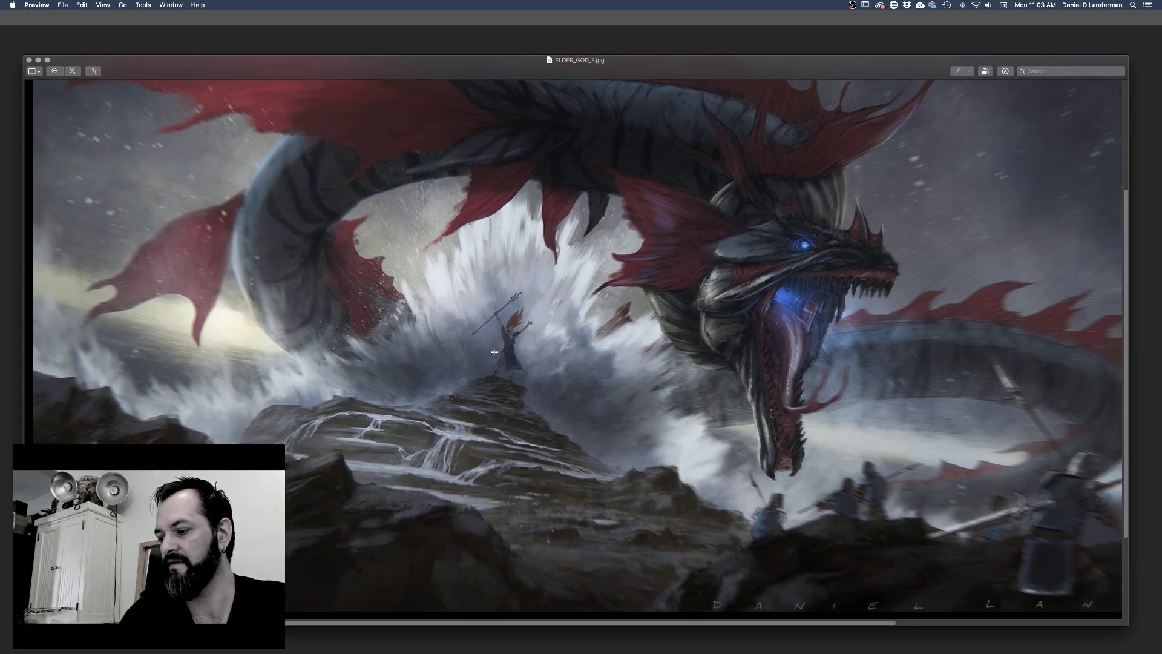
Narrow and shift the window right, then zoom closer on the figure on the rocks
drag(863, 70, 875, 52)
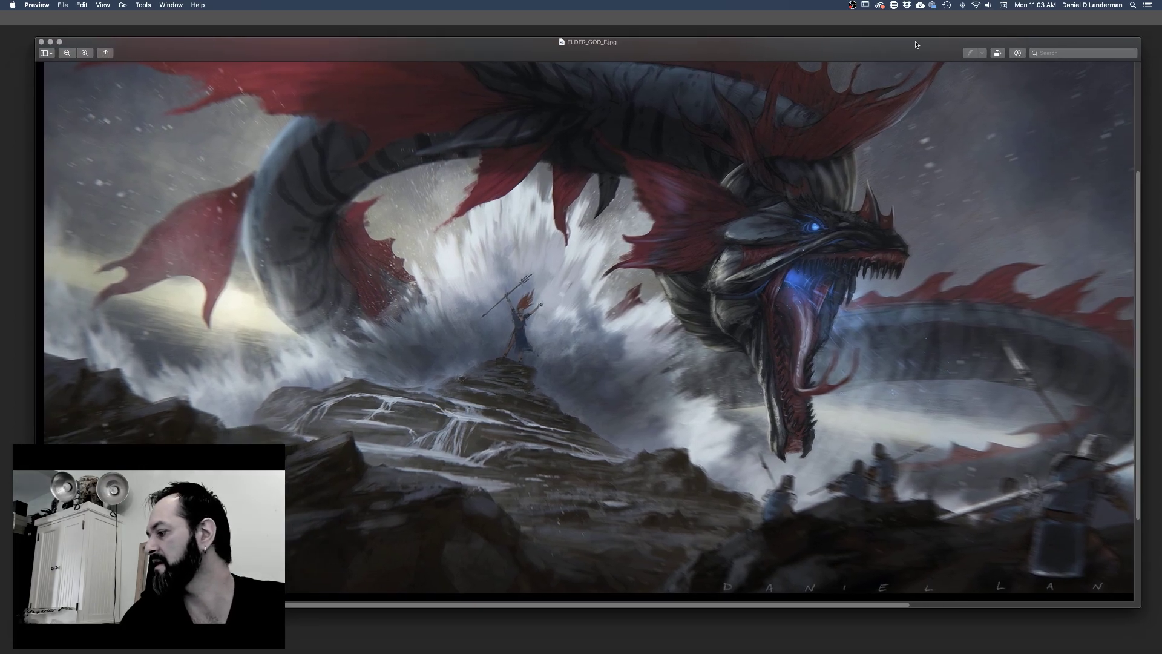
drag(1141, 38, 893, 36)
drag(629, 48, 755, 56)
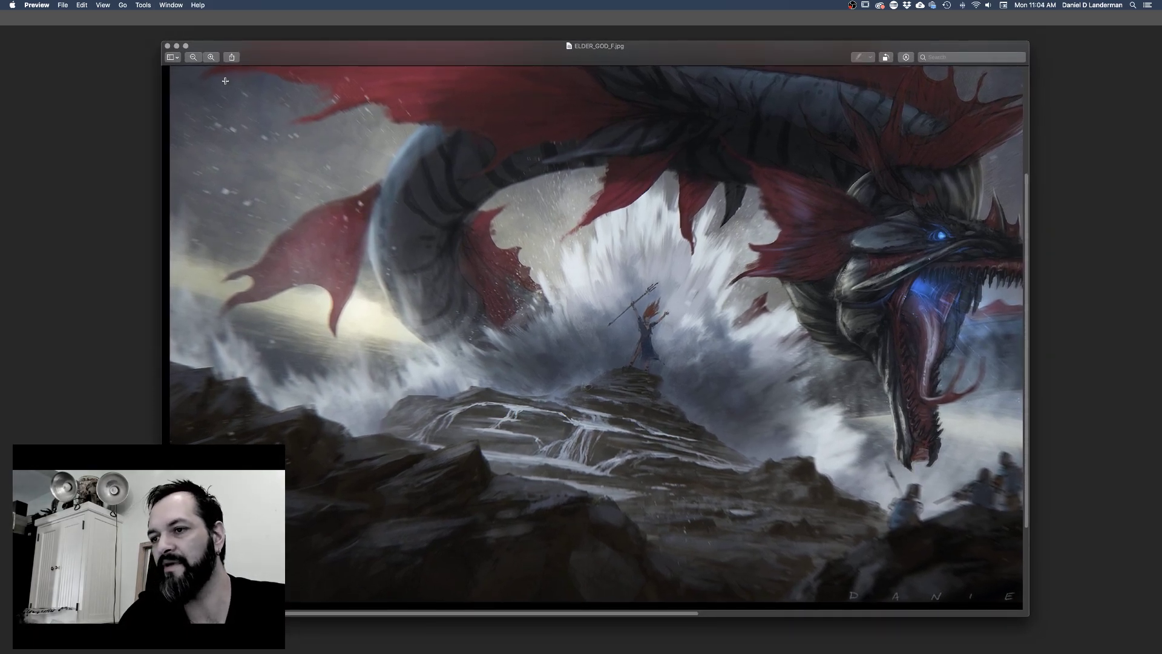
click(211, 57)
scroll(485, 428, down, 2)
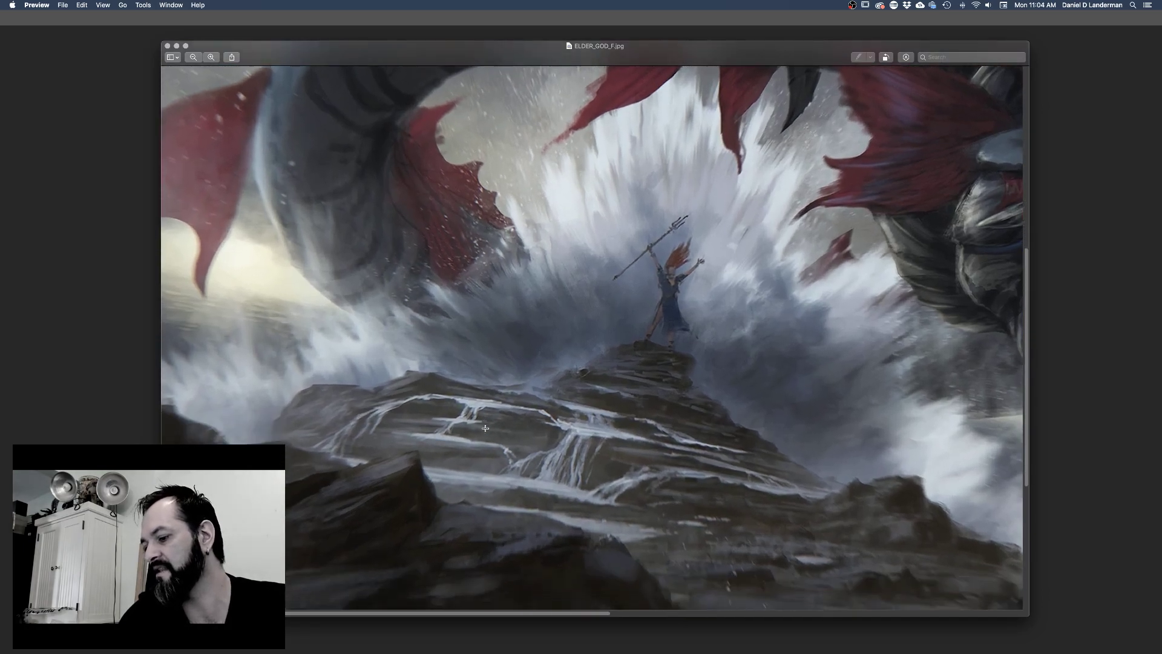
scroll(485, 428, down, 5)
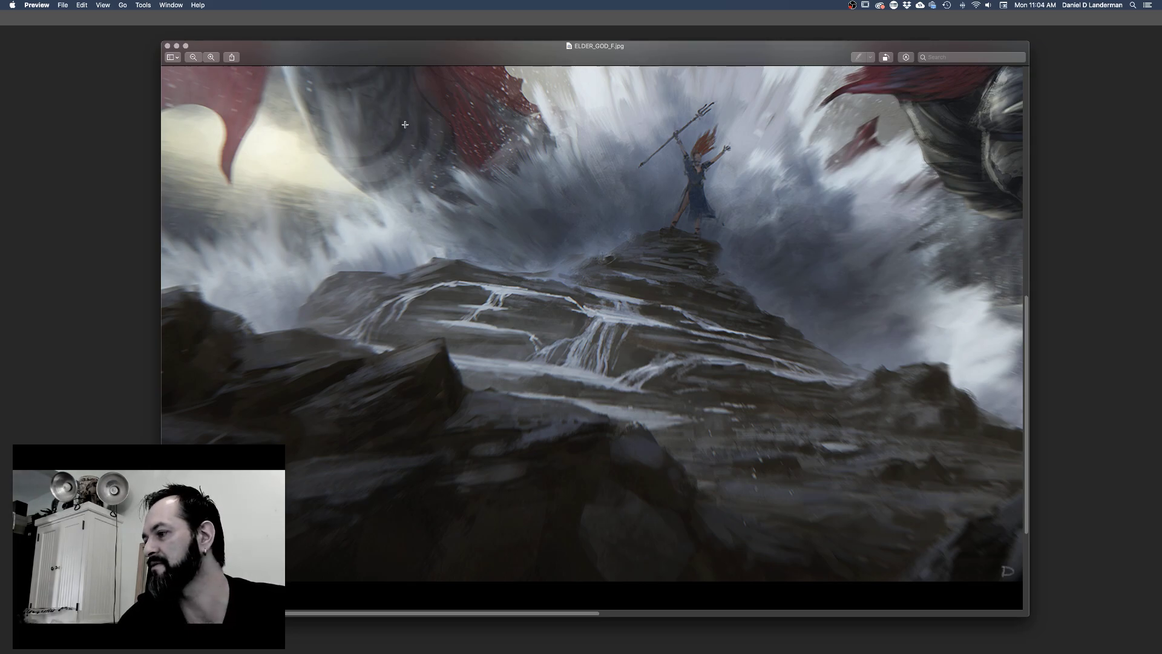
scroll(394, 124, up, 10)
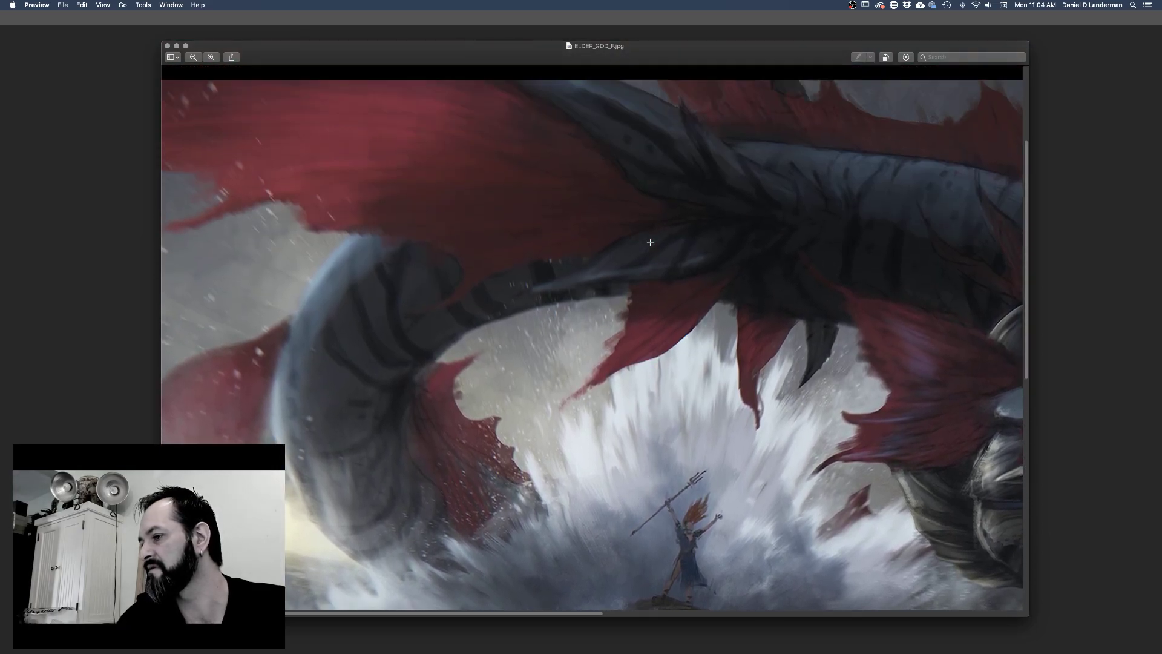
scroll(650, 242, right, 10)
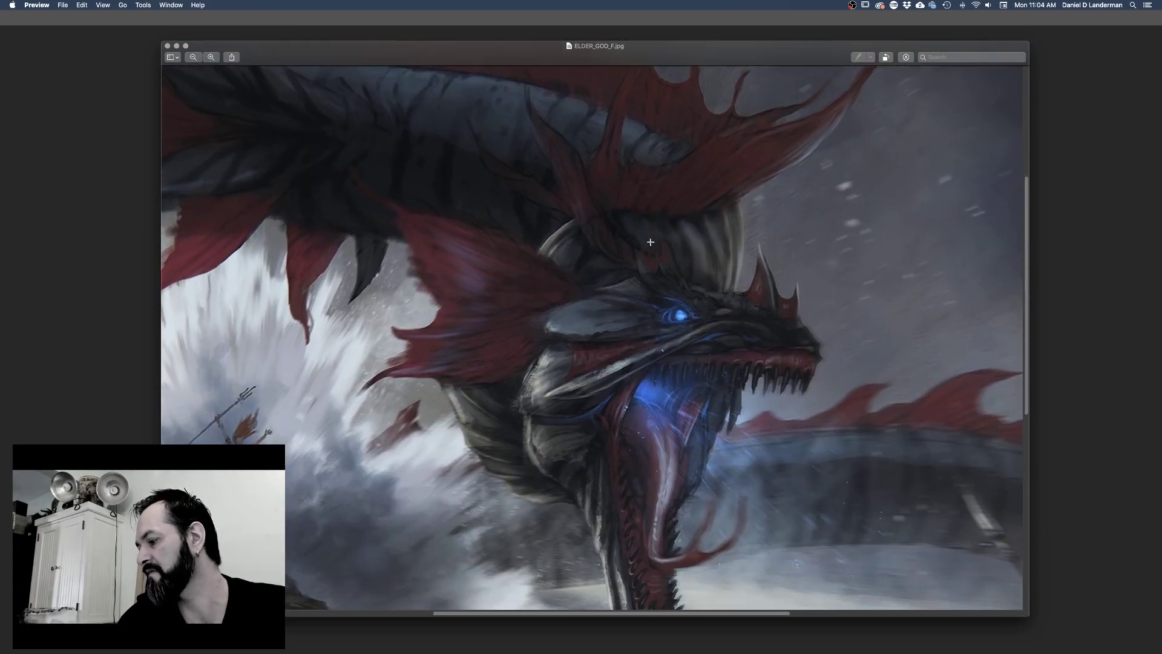
scroll(650, 242, down, 5)
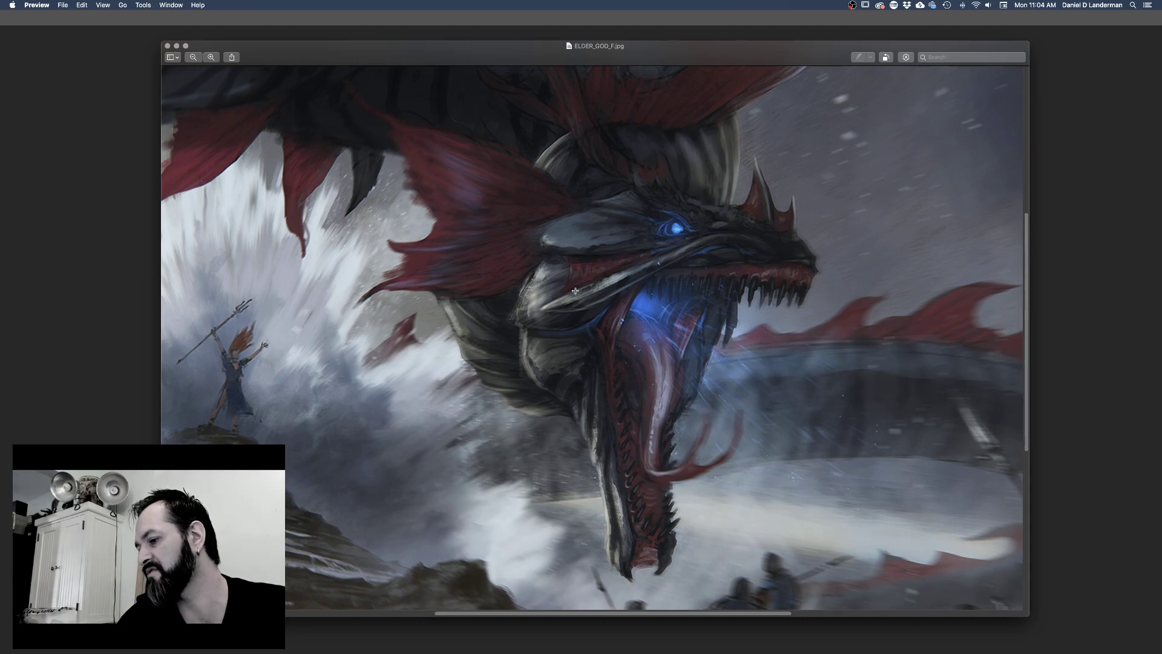
scroll(575, 290, up, 5)
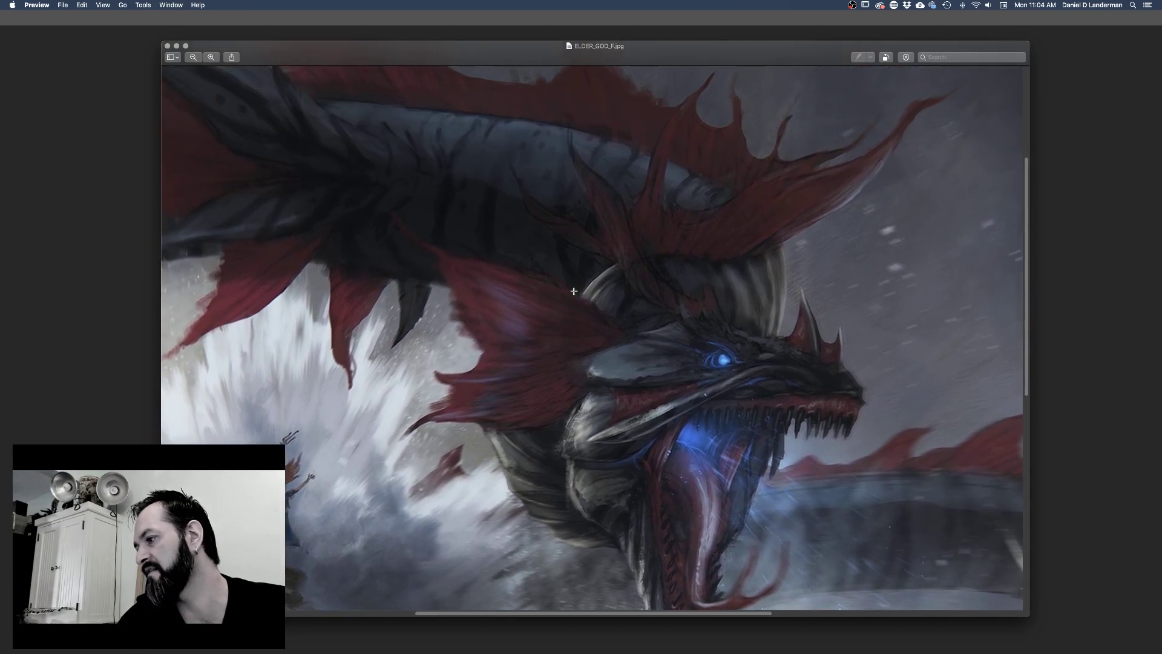
scroll(574, 291, down, 15)
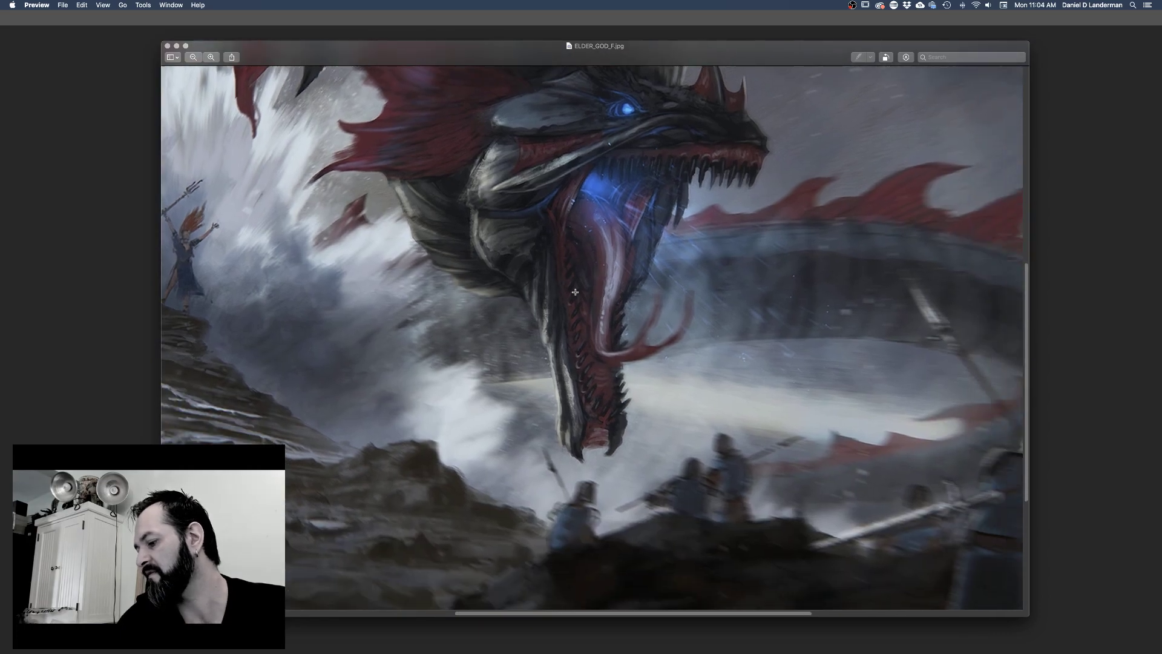
scroll(575, 292, down, 5)
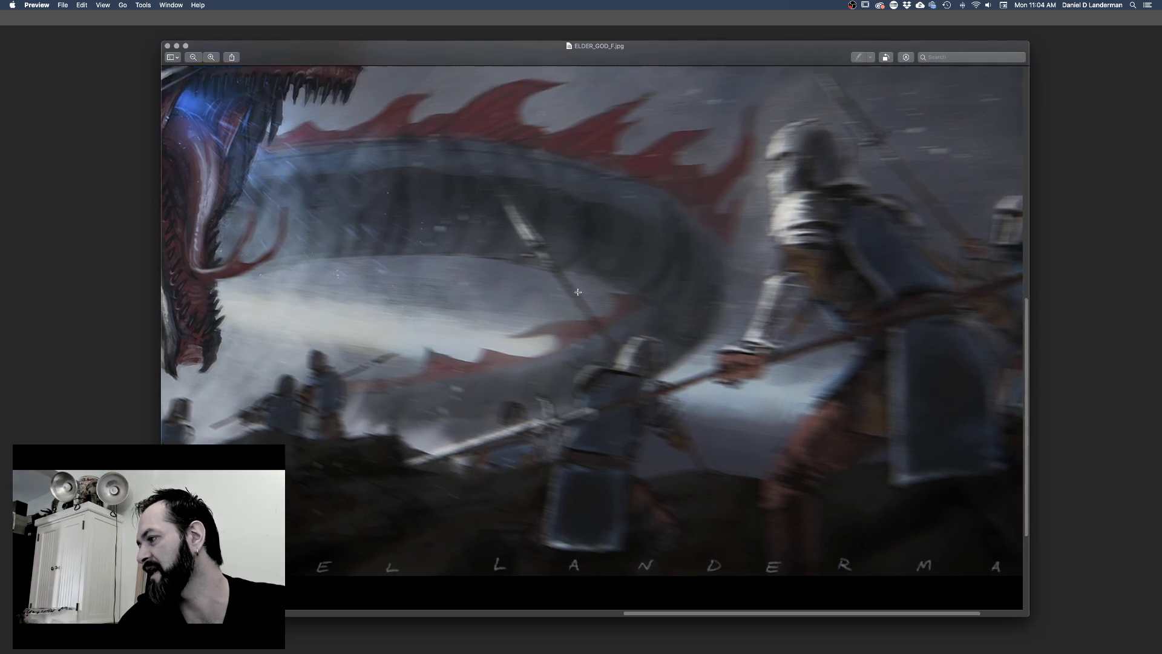
scroll(578, 292, right, 3)
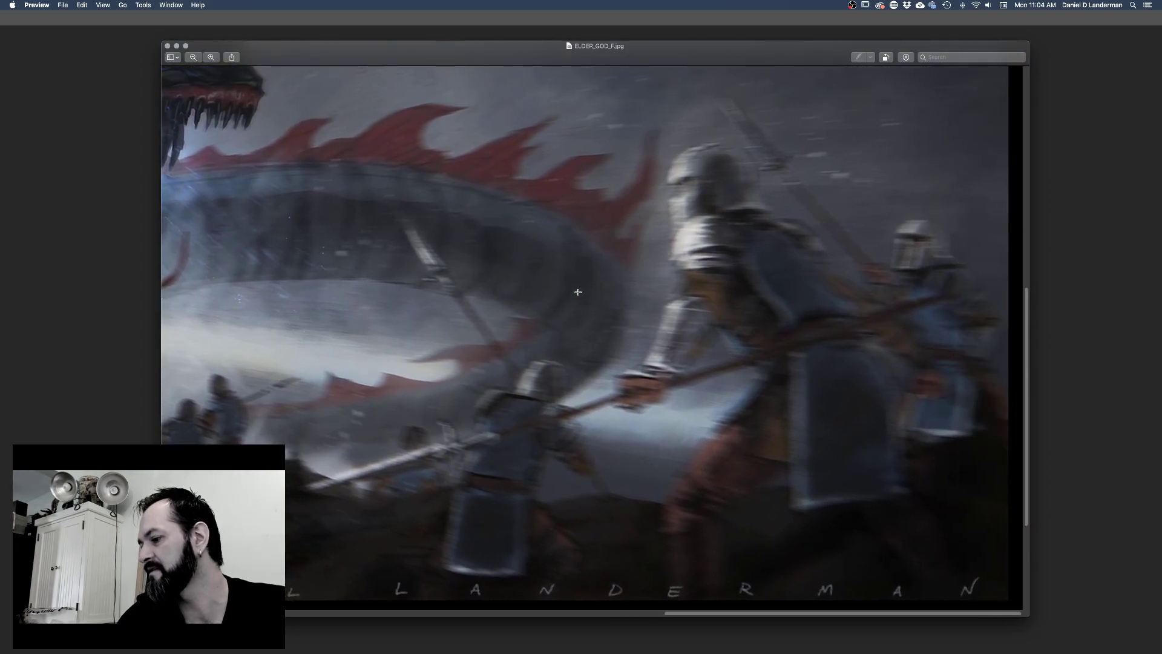
scroll(578, 292, left, 5)
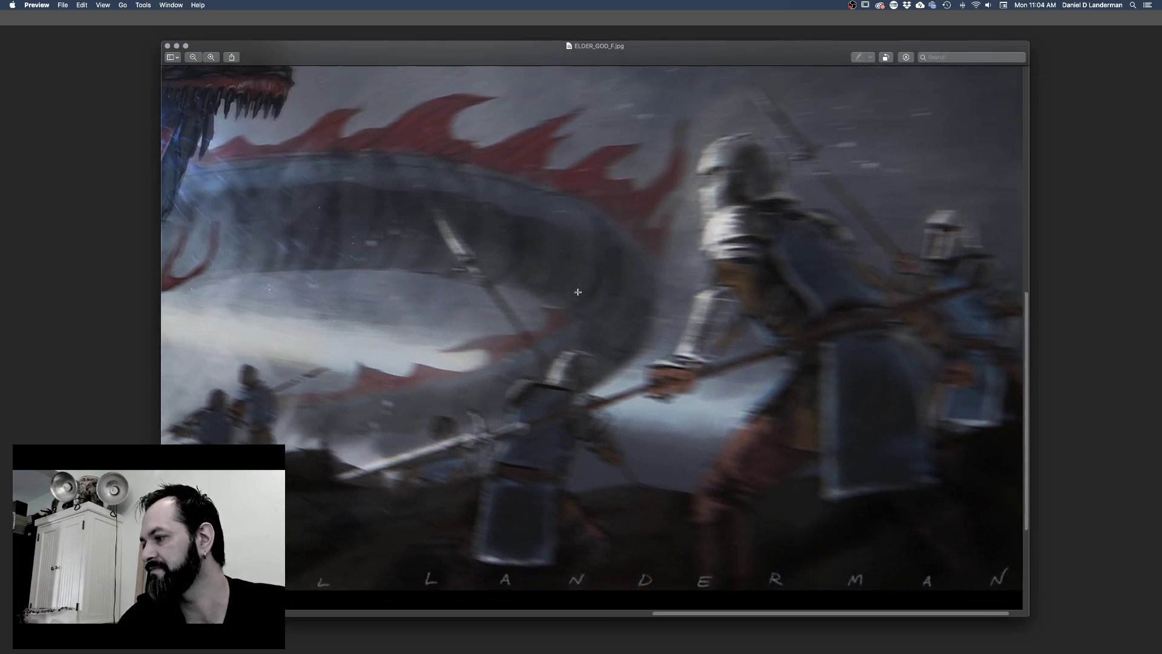
scroll(578, 291, left, 10)
scroll(578, 292, up, 3)
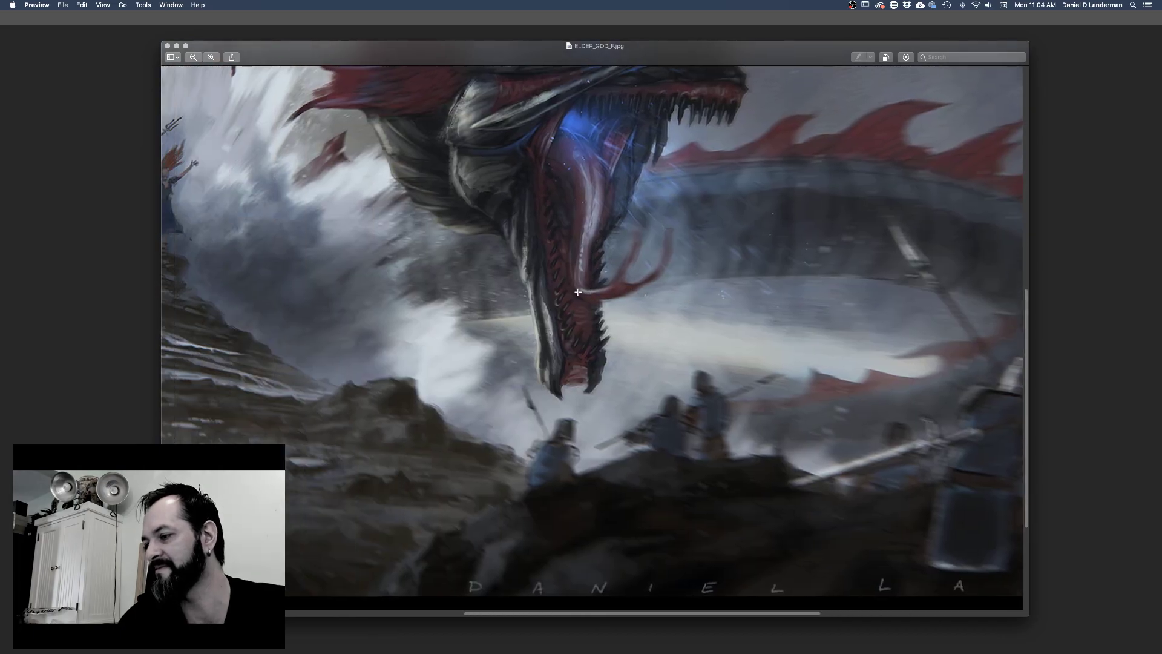
scroll(579, 291, left, 5)
scroll(578, 292, up, 4)
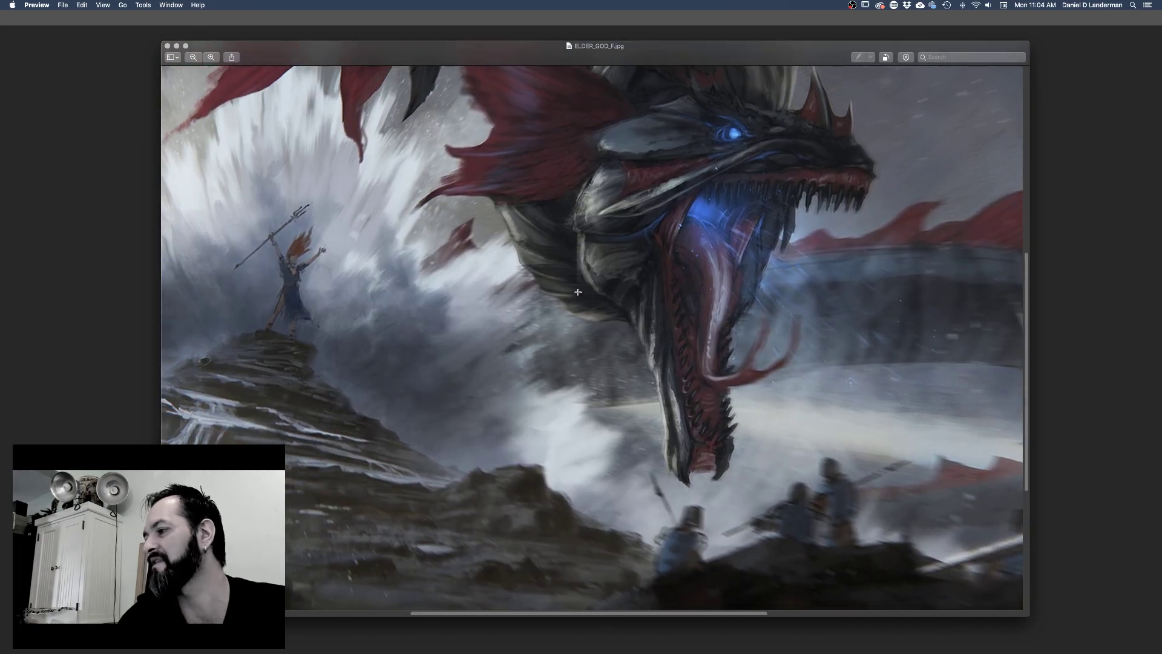
scroll(578, 292, left, 10)
scroll(579, 292, down, 3)
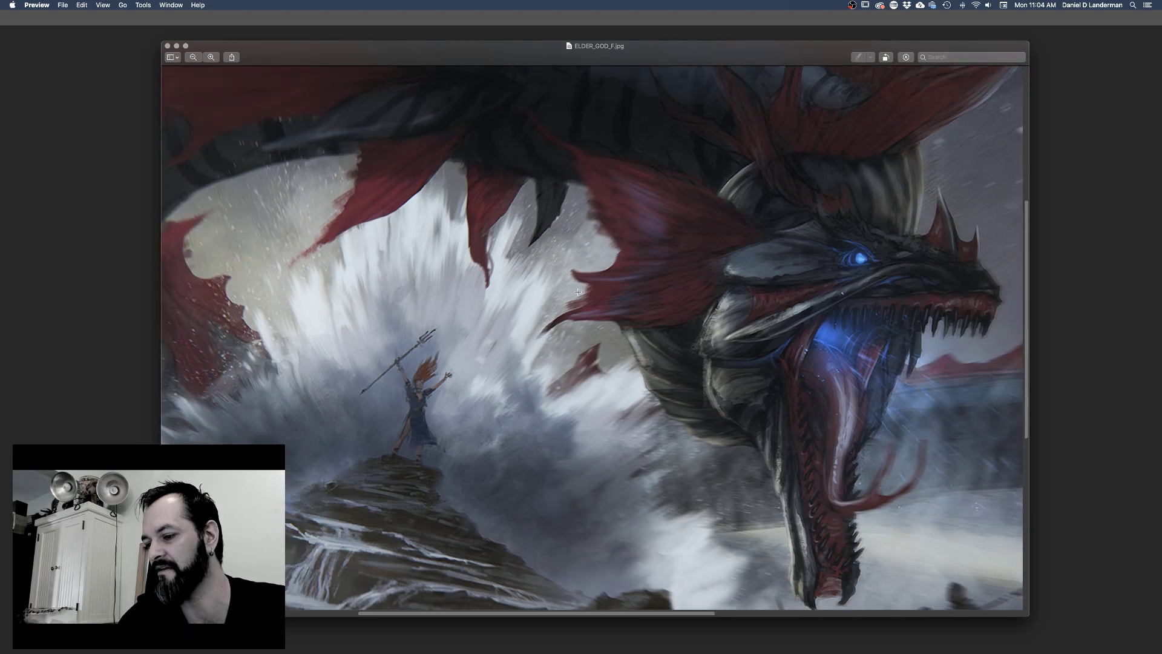
scroll(579, 292, left, 10)
scroll(578, 292, down, 4)
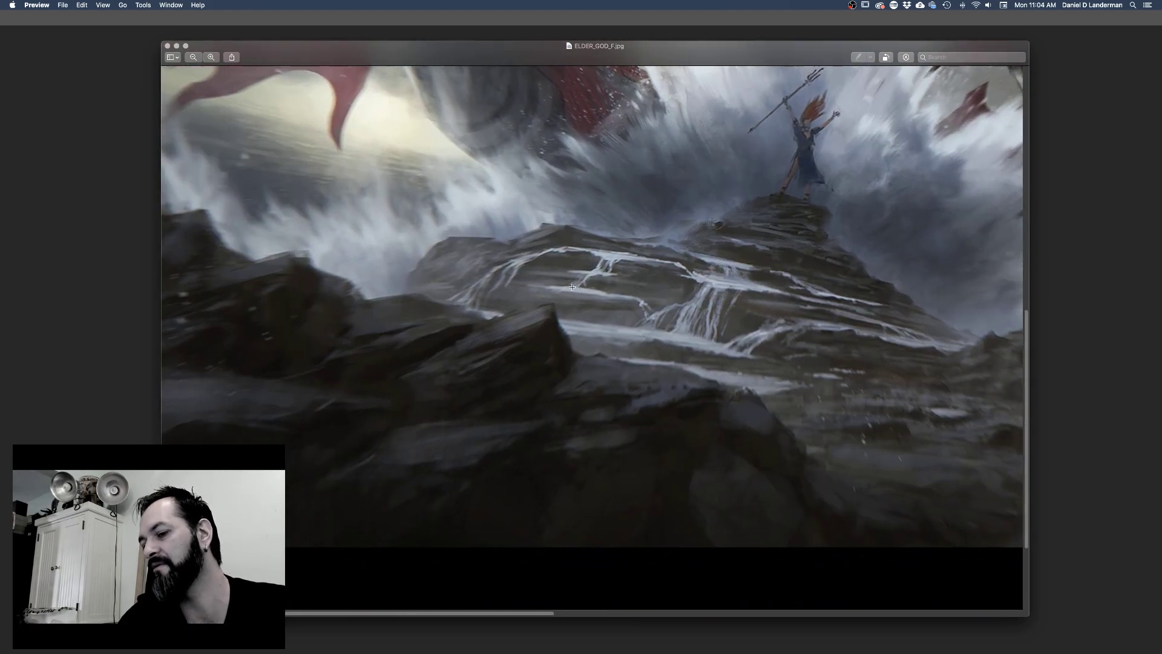
scroll(558, 278, right, 3)
scroll(557, 278, up, 3)
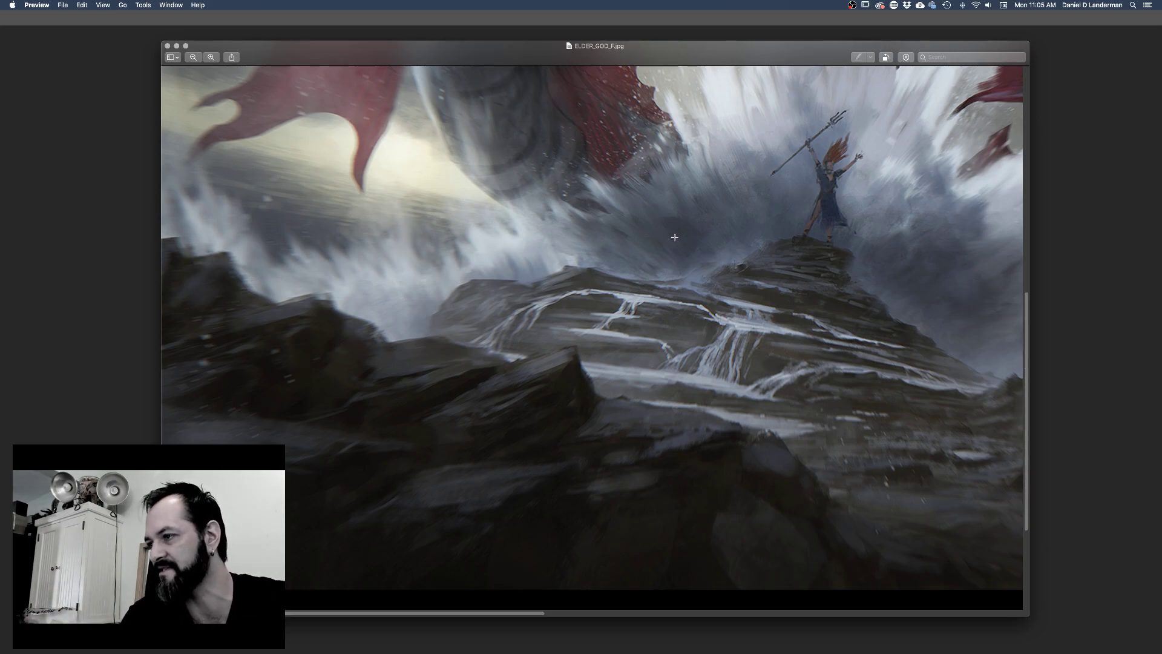
click(193, 58)
Zoom out and shrink the dragon painting's Preview window, then minimize it to reveal the pencil sketch
click(193, 58)
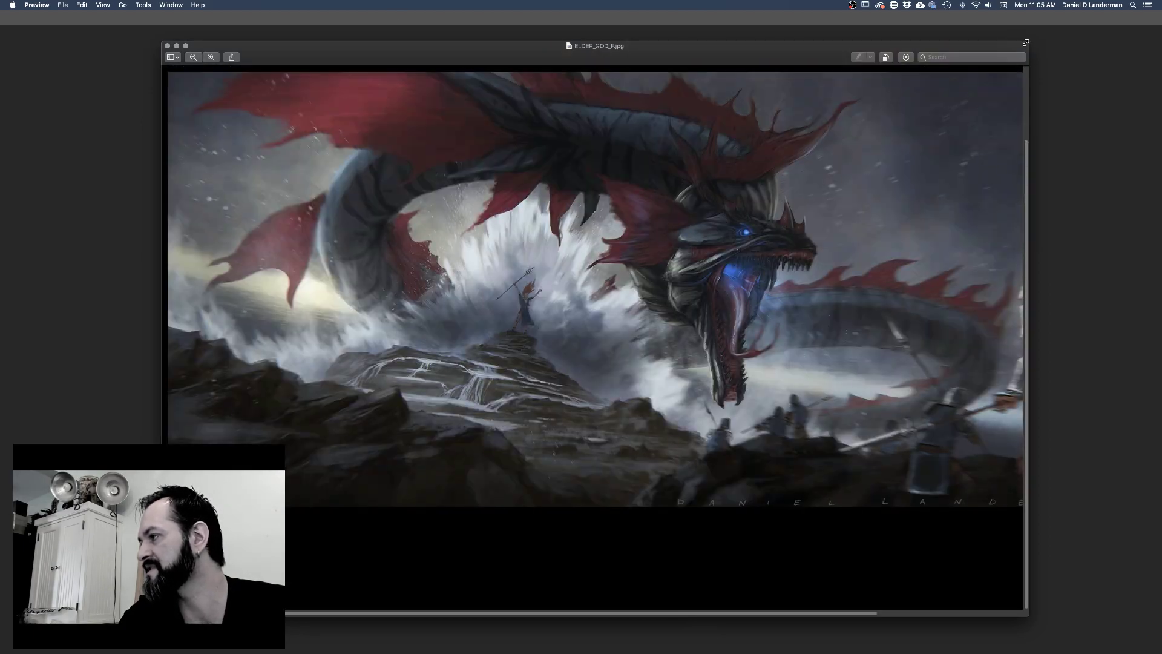
drag(1027, 42, 904, 140)
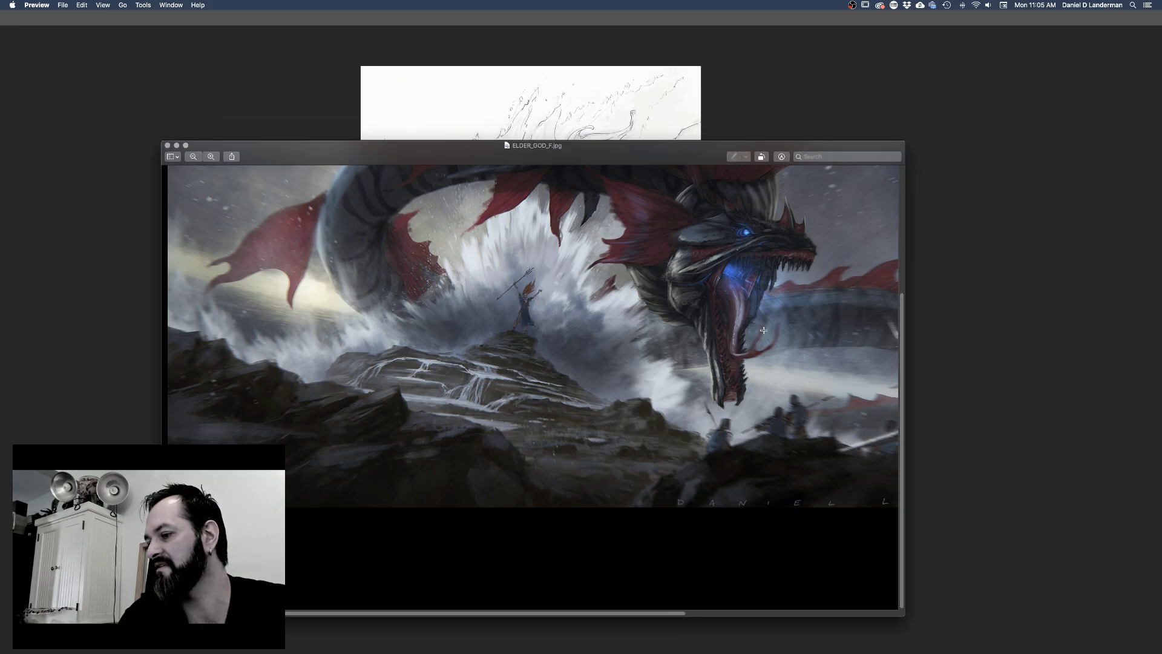
scroll(763, 330, up, 3)
scroll(764, 330, up, 1)
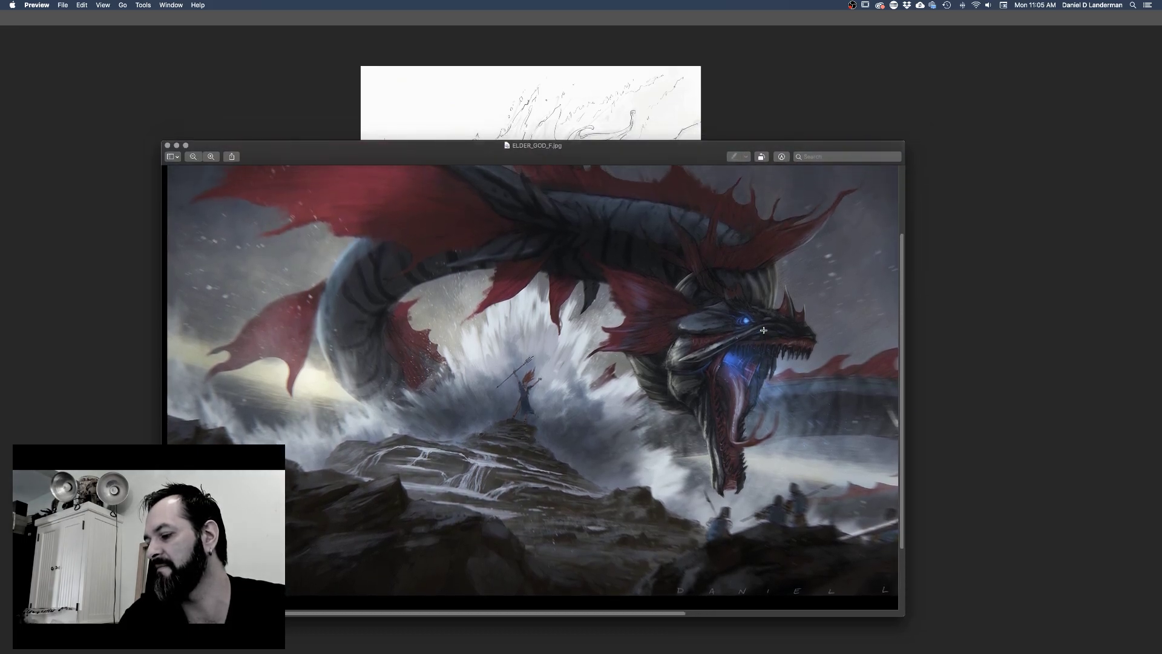
double_click(663, 156)
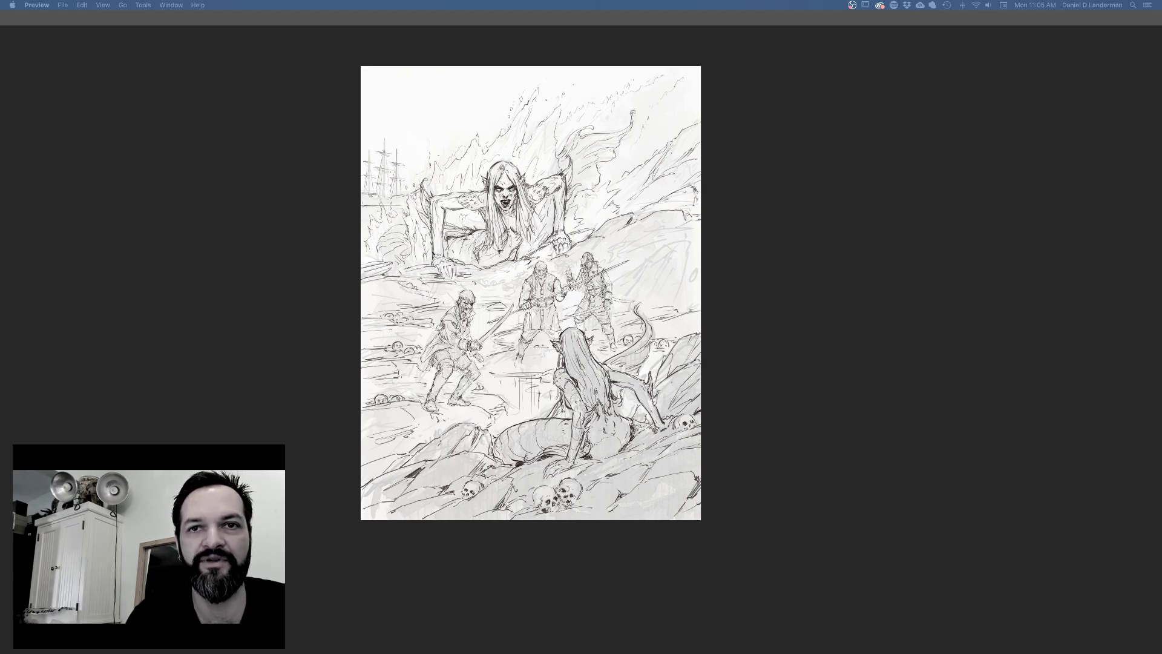
Switch from Preview to Photoshop CC with Cmd+Tab
key(super+Tab)
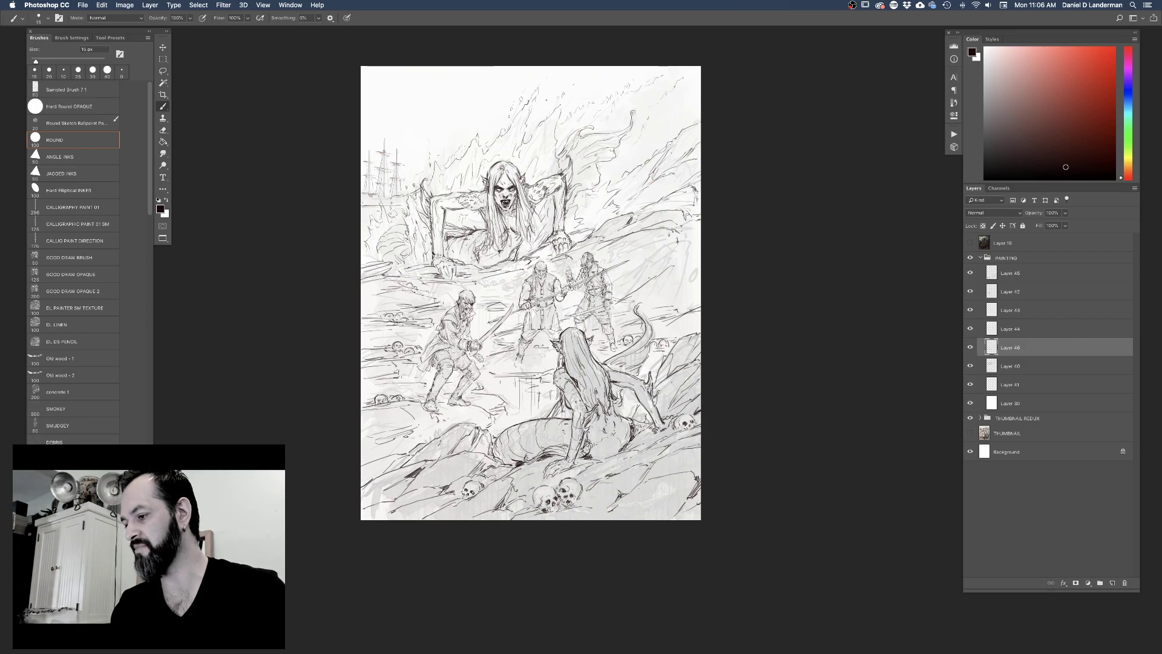
Set the eraser to 80 px and the brush to 15 px
key(e)
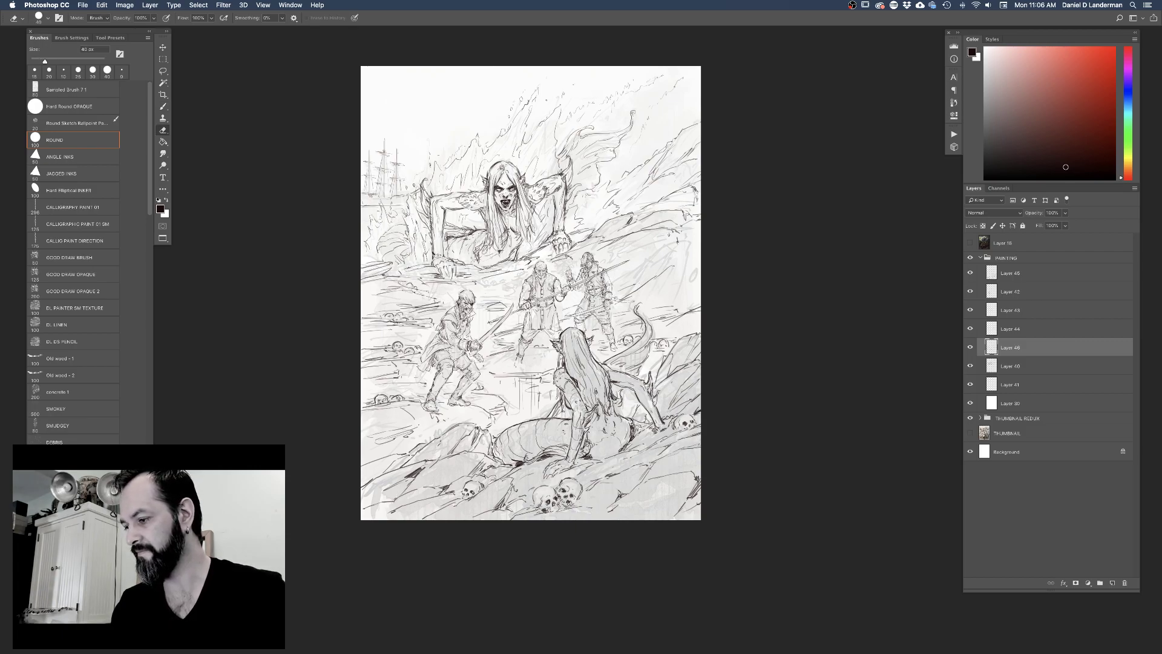
key(bracketright)
key(bracketright)
key(bracketright)
key(bracketright)
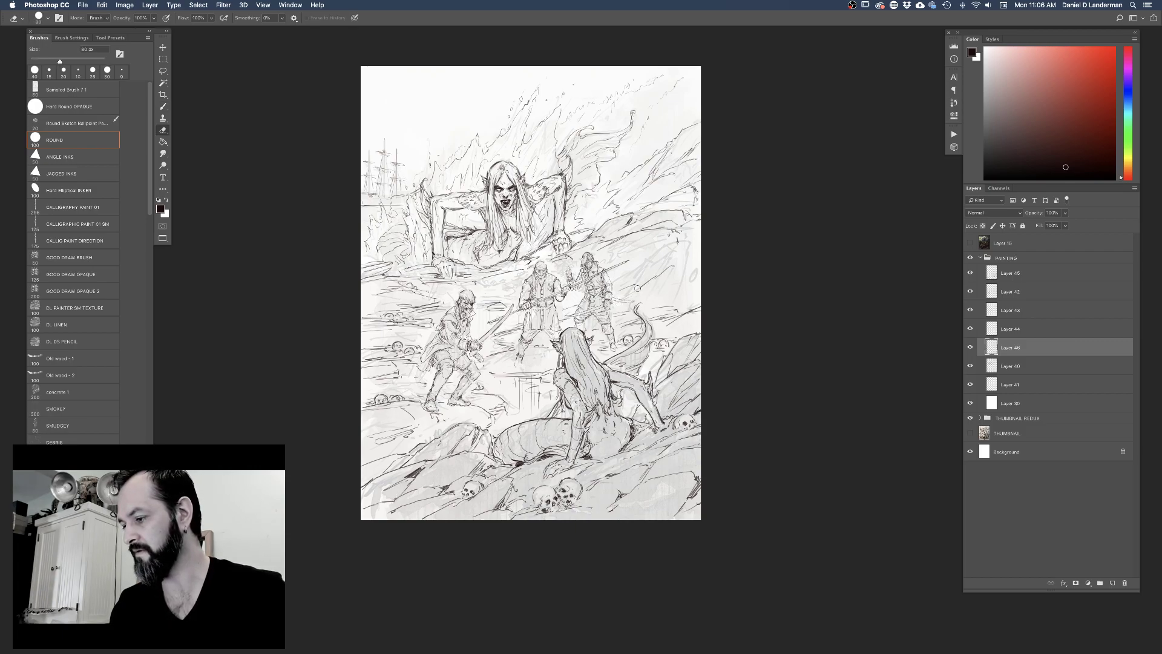
key(b)
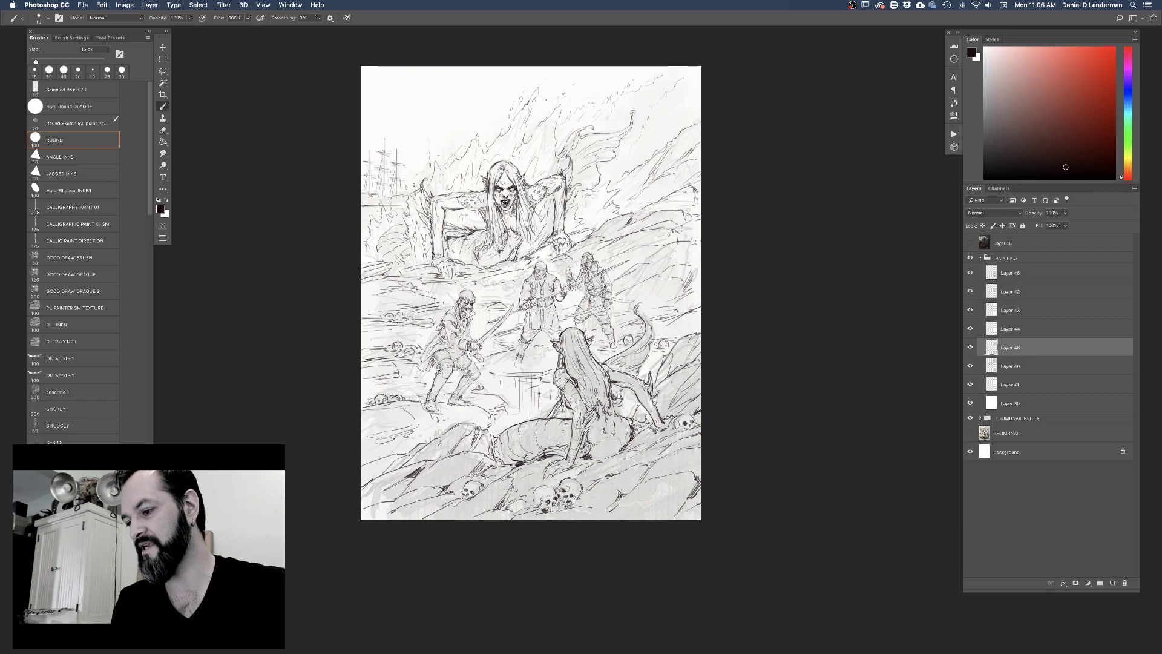
key(bracketright)
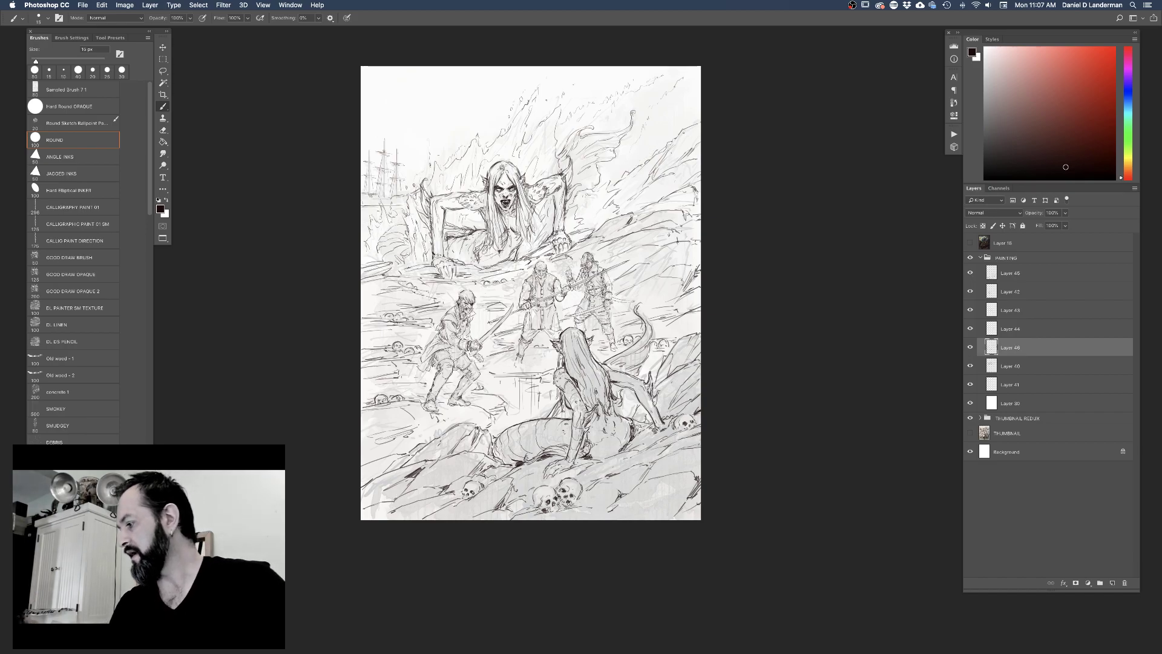
Check Layer 41's ships sketch and Layer 46's strokes, leaving Layer 46 active
click(970, 385)
click(970, 385)
click(1007, 387)
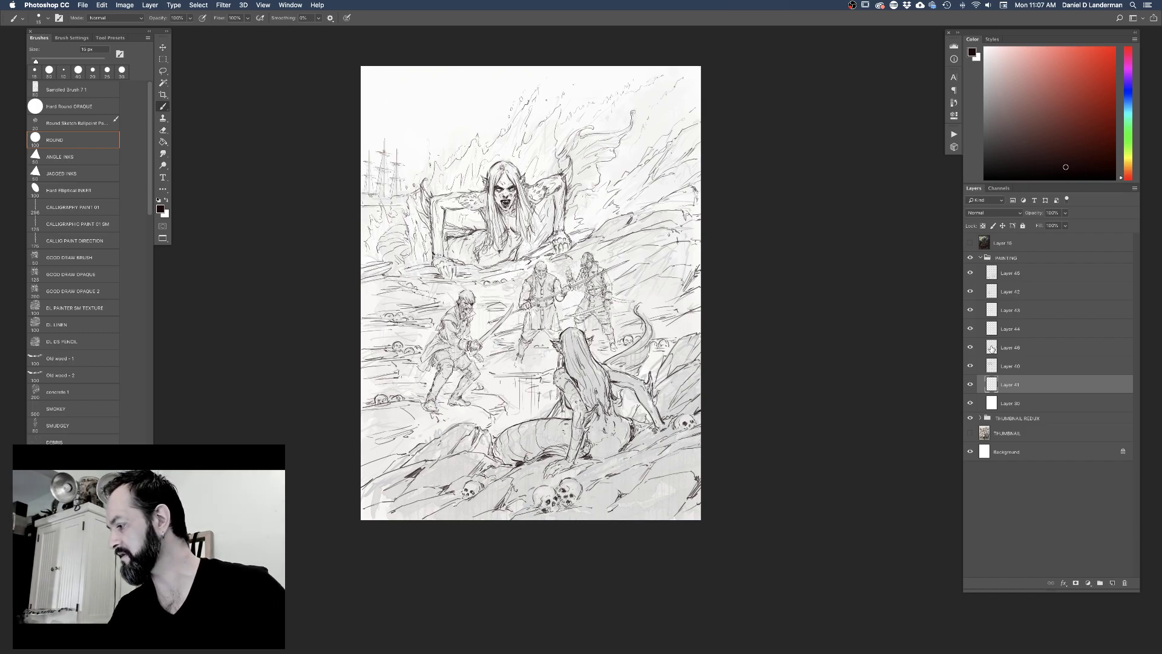
click(970, 347)
click(970, 347)
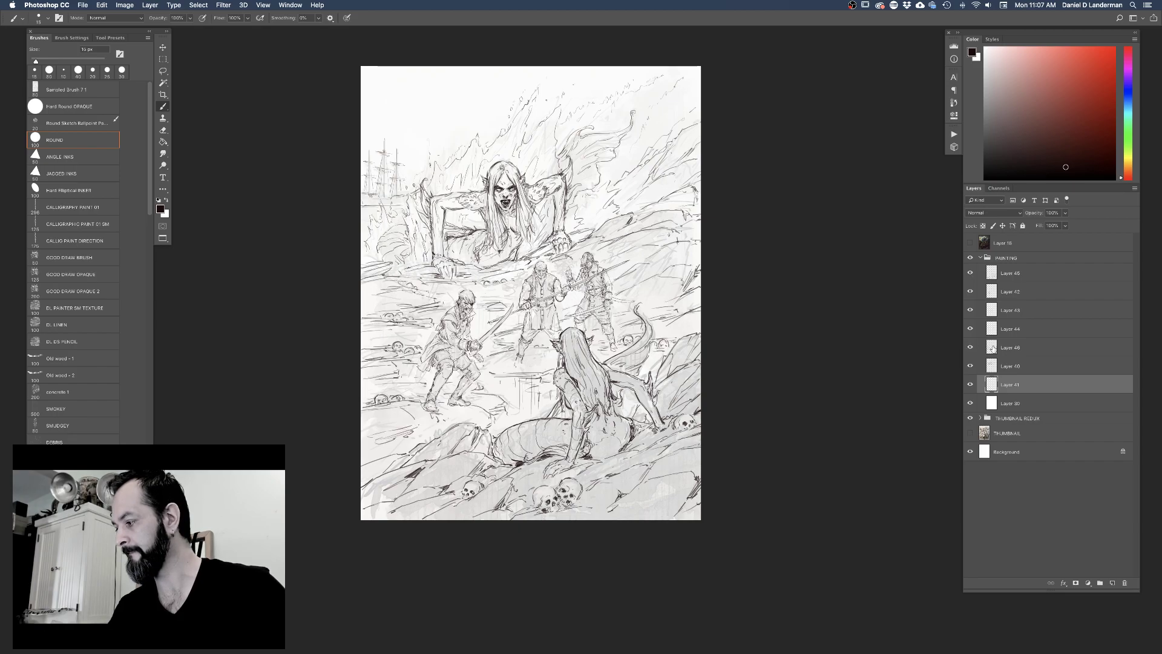
click(981, 347)
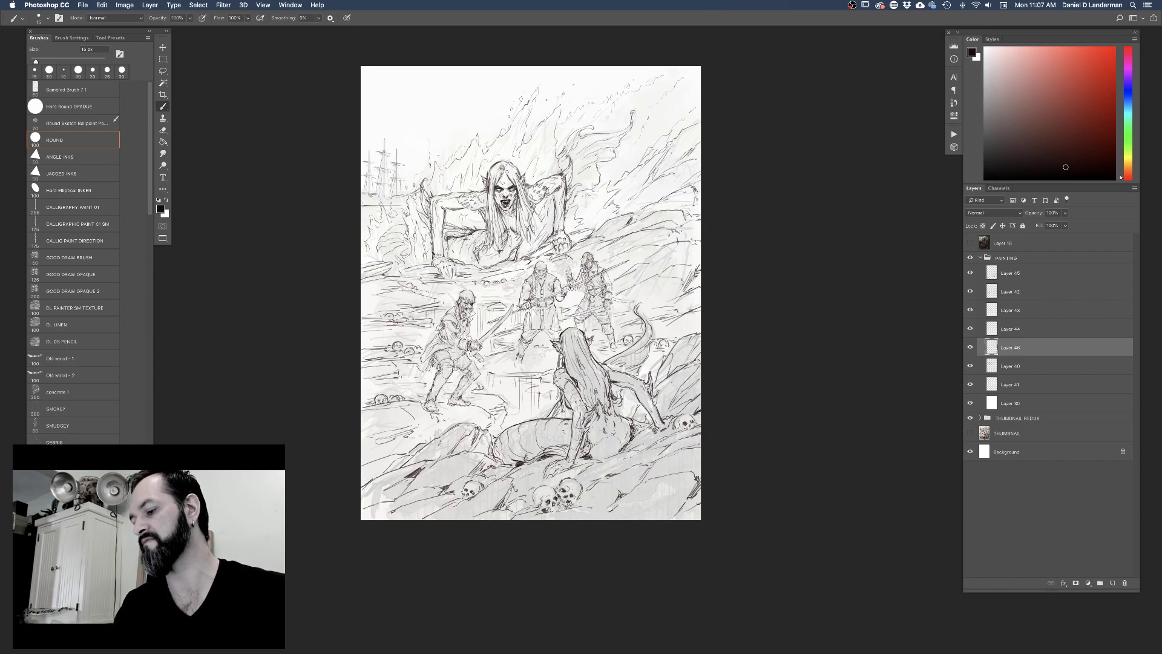
Ink a dark vertical line over the rocks, then check and duplicate the mermaid's Layer 45
drag(535, 380, 536, 418)
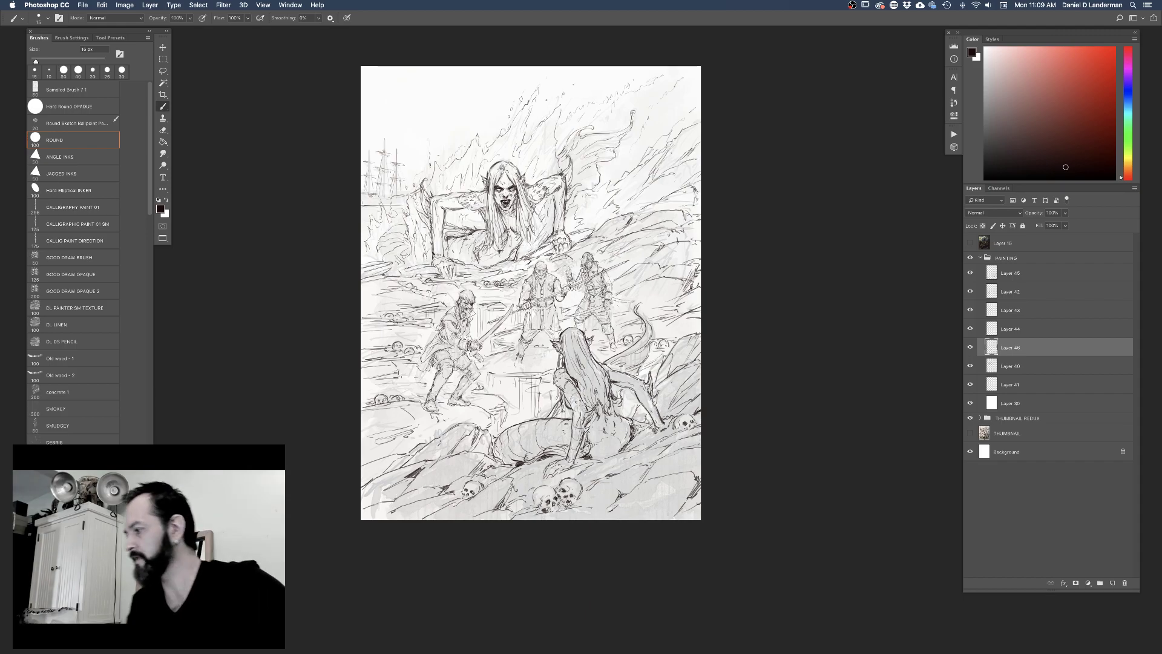
click(993, 274)
click(969, 273)
click(970, 273)
drag(998, 273, 1113, 583)
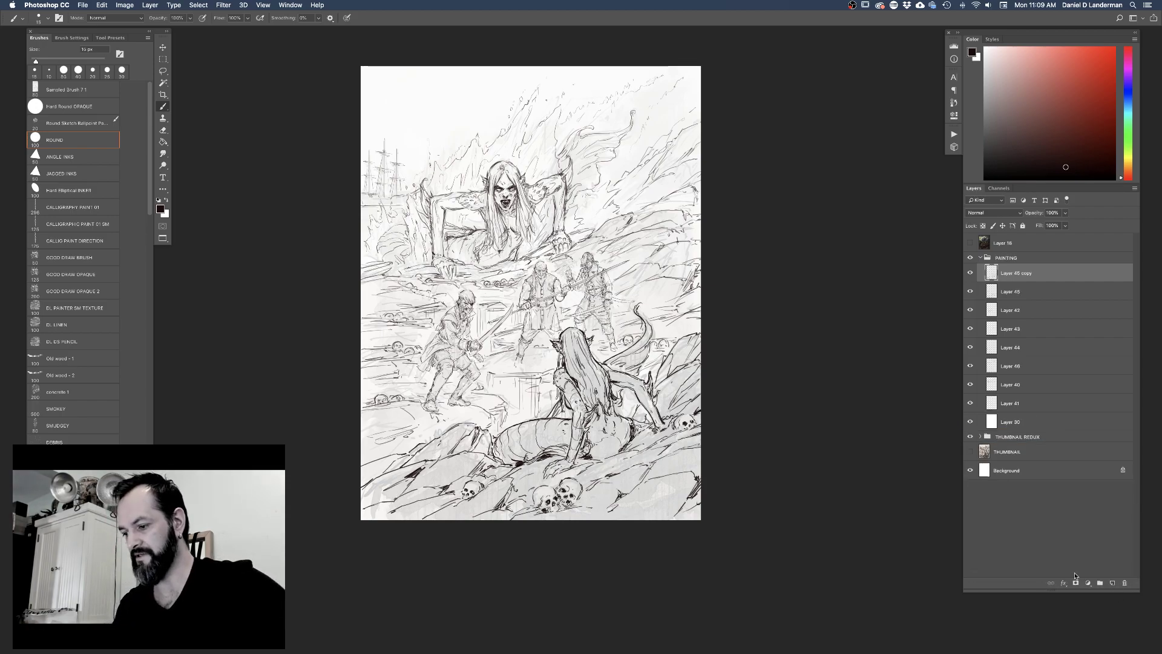
Remove the unwanted Layer 45 copy and check Layers 42 and 43, clearing their stray copies
key(Delete)
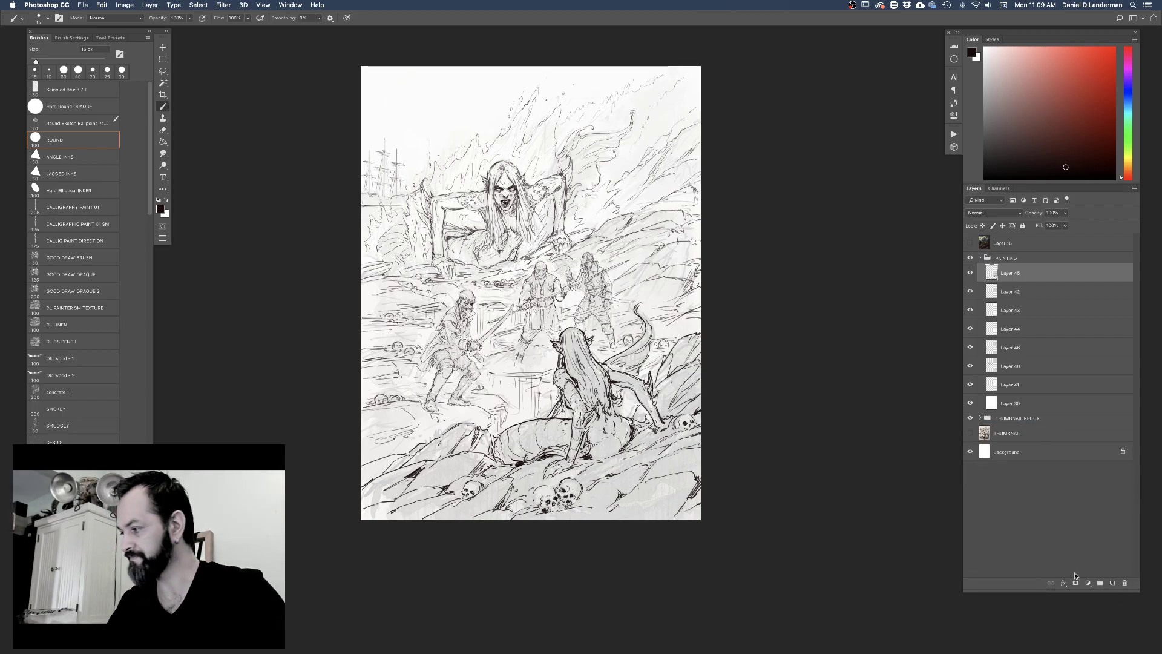
click(970, 292)
click(970, 292)
drag(992, 293, 1111, 585)
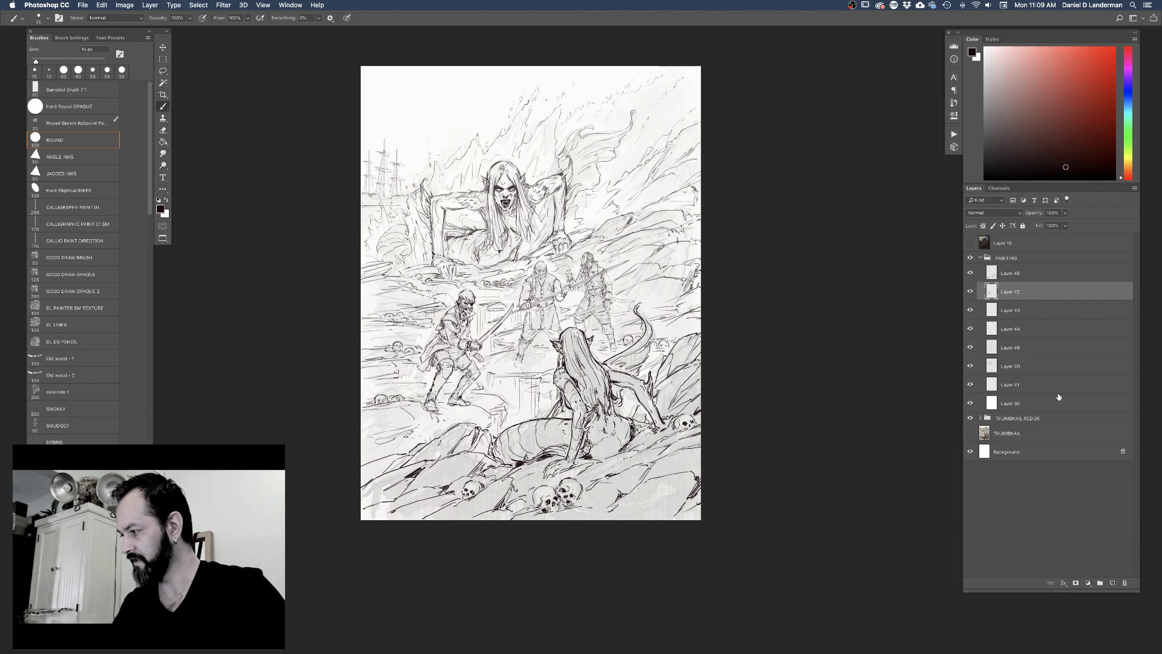
click(970, 311)
click(971, 311)
drag(993, 311, 1113, 585)
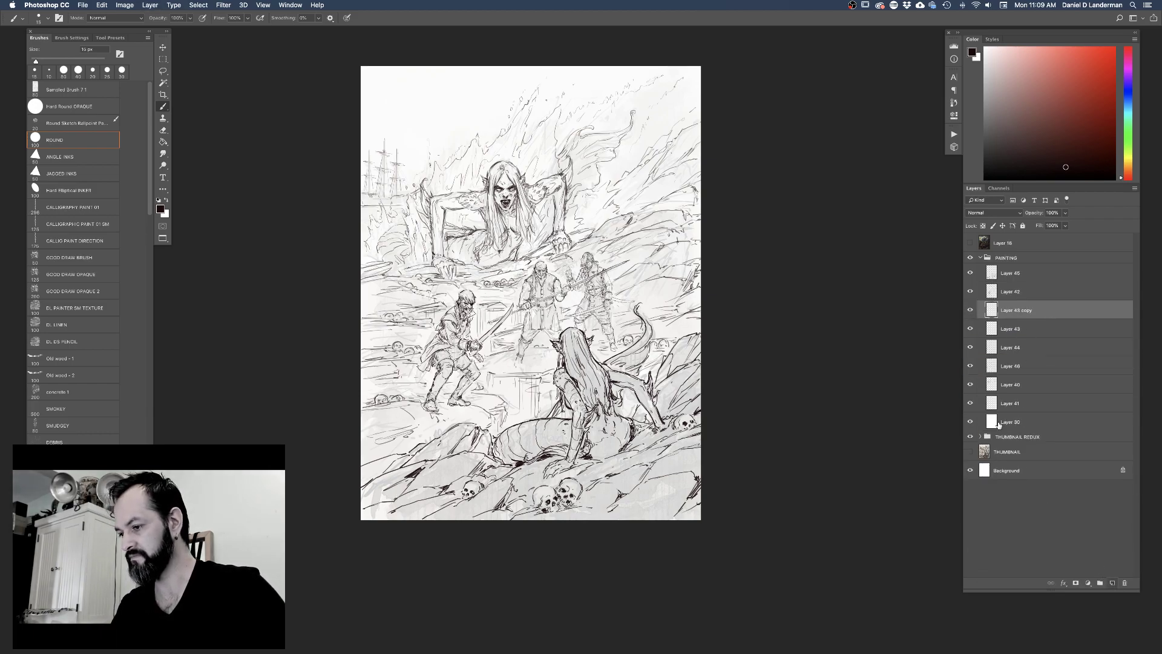
key(super+e)
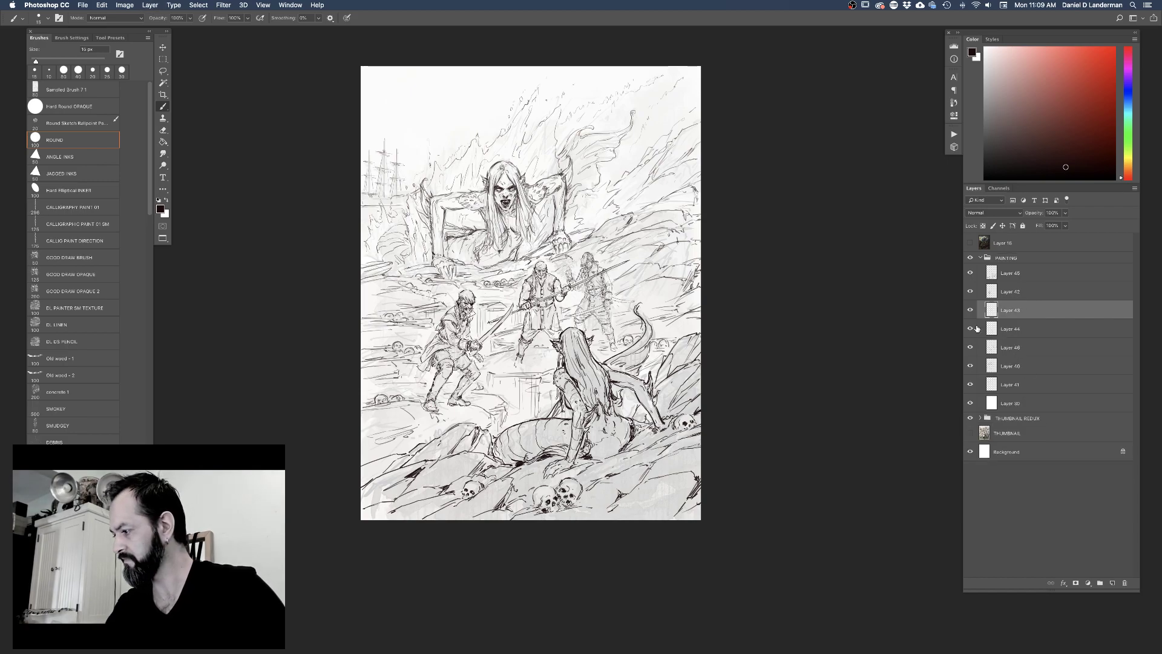
Merge a Layer 44 copy back into Layer 44 and hide the grey THUMBNAIL underpainting
click(970, 329)
click(970, 329)
drag(994, 330, 1113, 585)
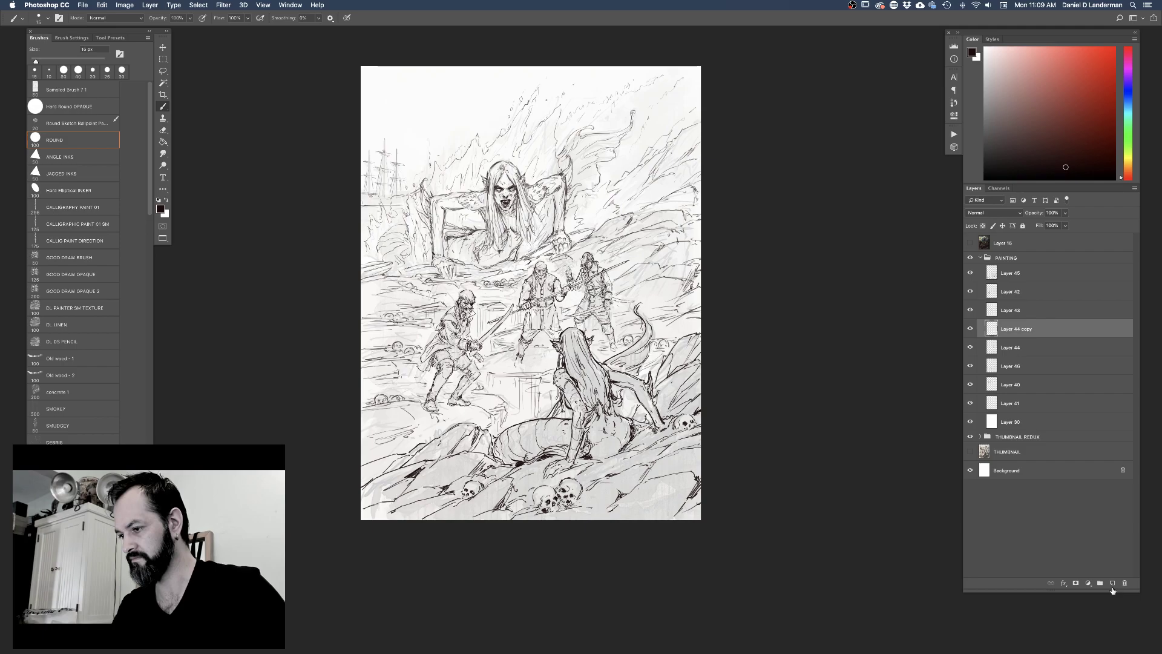
key(super+e)
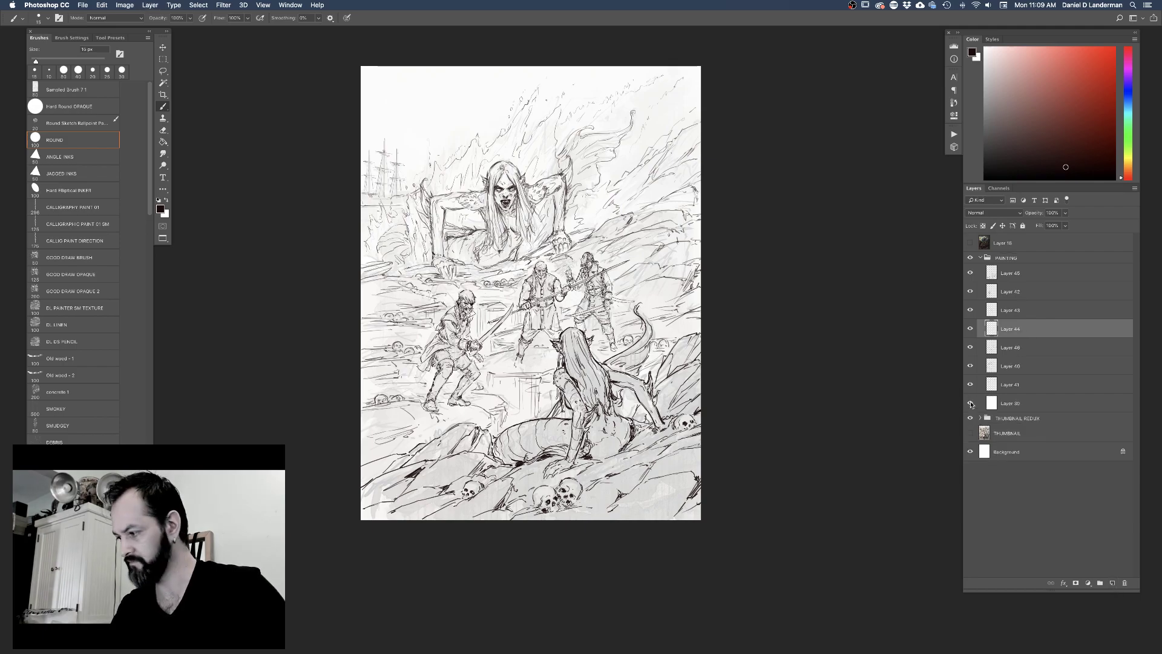
click(971, 433)
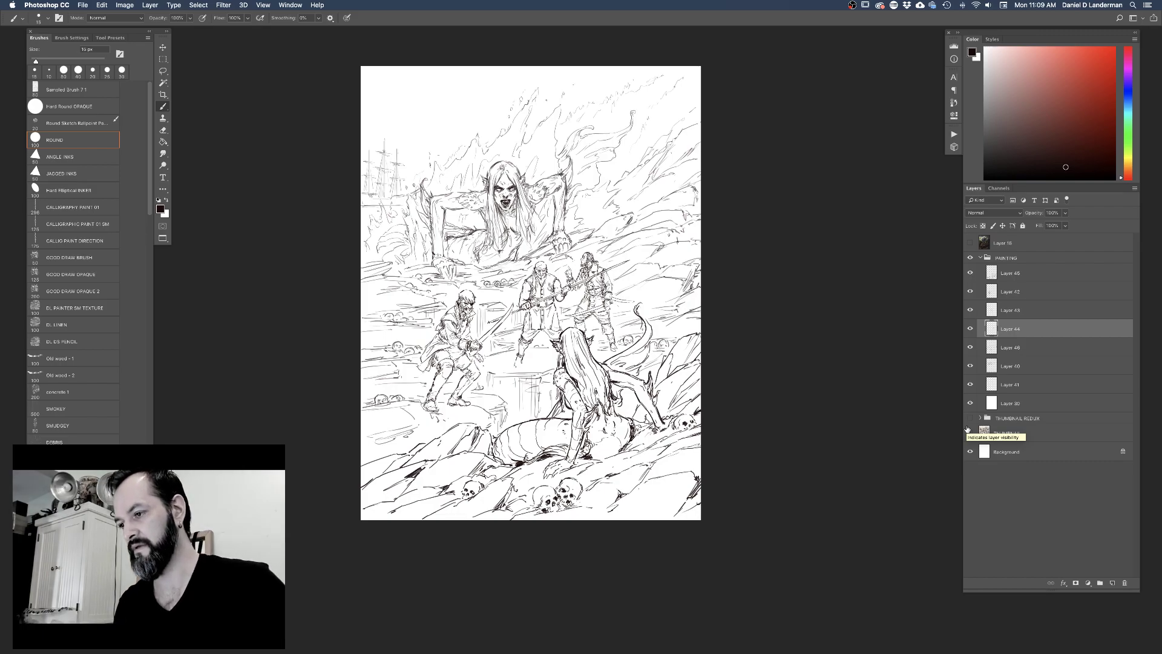
Check Layer 40's demon and flames, then lower Layer 40's opacity to 73%
click(970, 366)
click(970, 367)
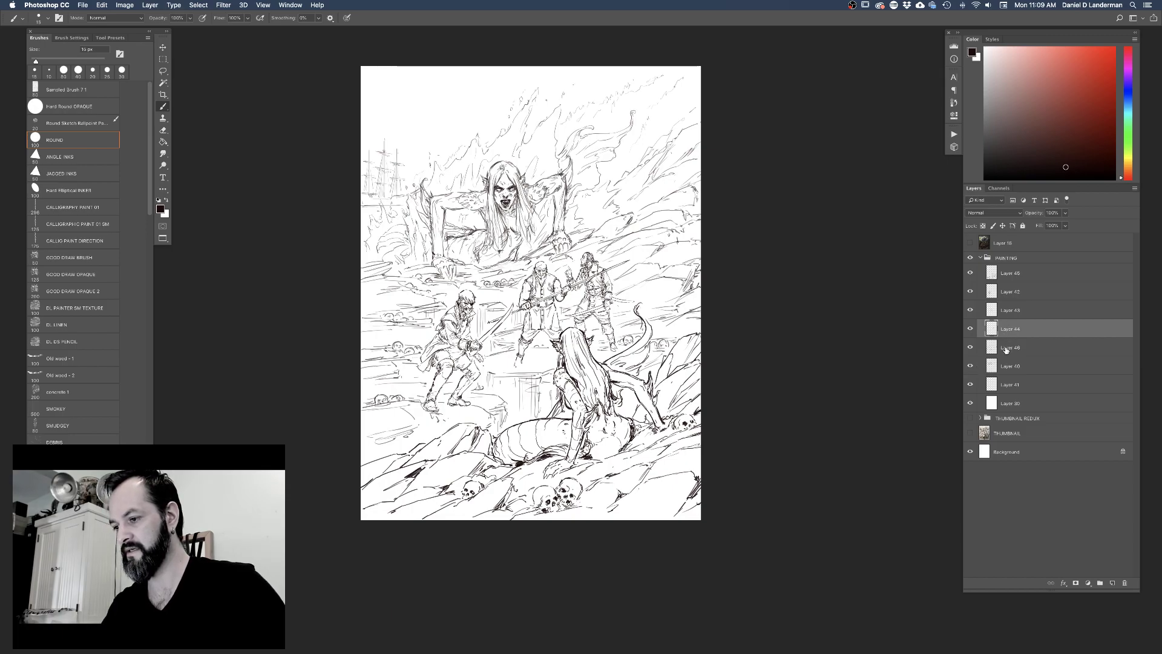
drag(994, 367, 1115, 585)
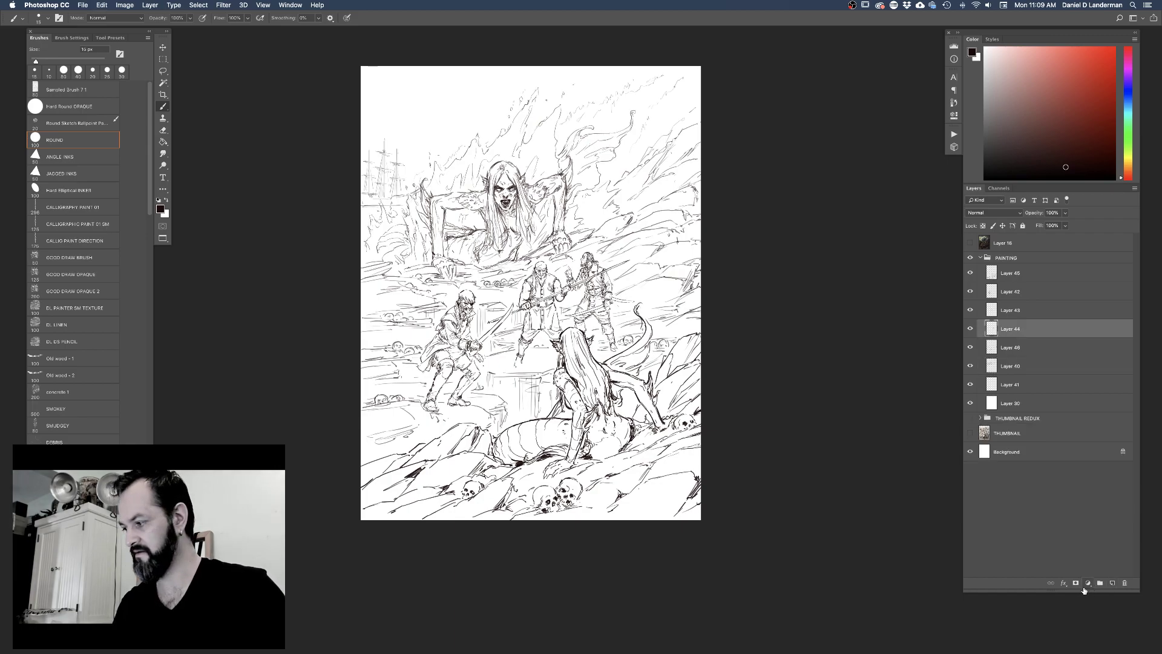
click(1066, 225)
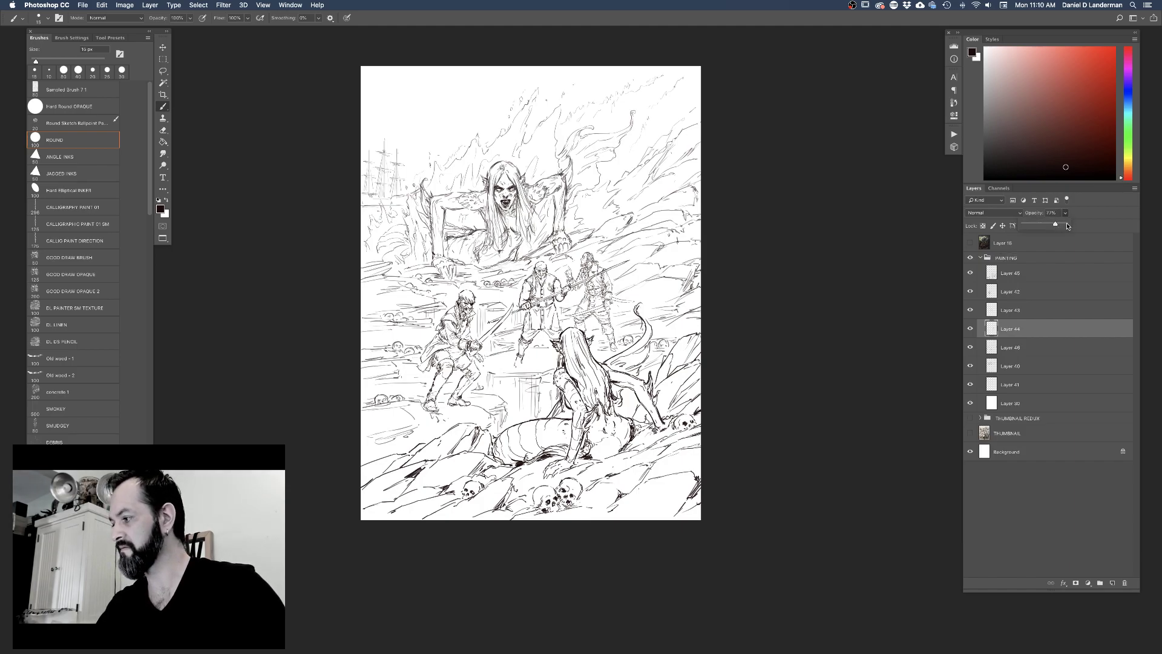
key(alt+bracketleft)
key(alt+bracketleft)
click(1066, 213)
drag(1067, 225, 1054, 226)
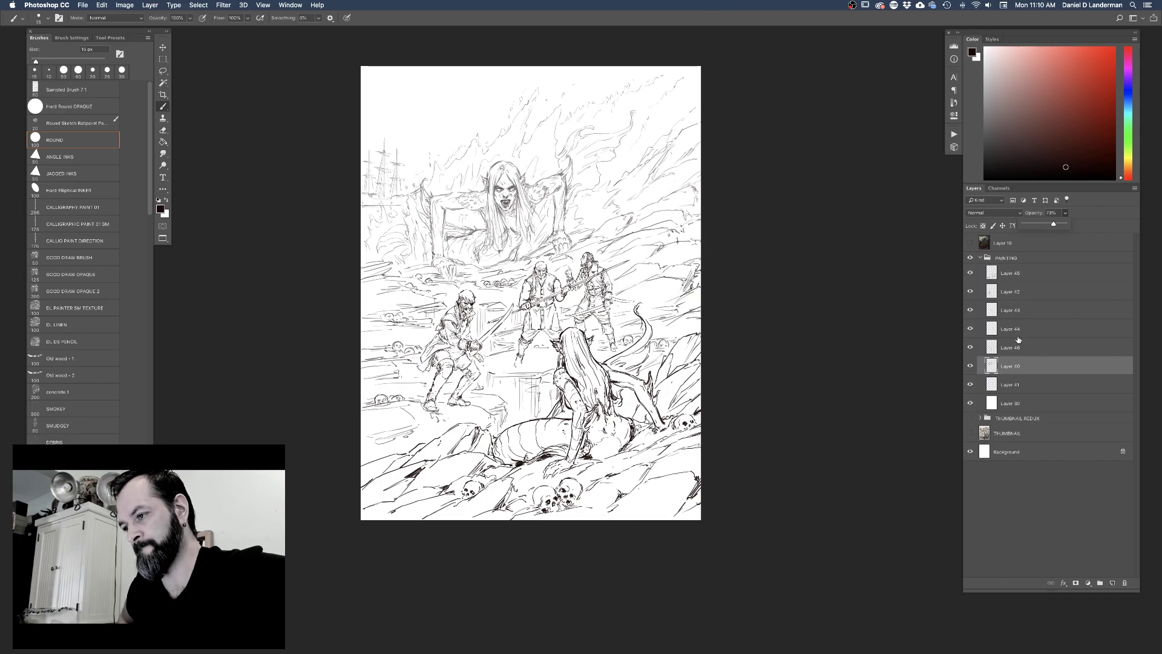
On Layer 41, set brush to 20 px and eraser to 100 px, then show painted Layer 16
click(991, 386)
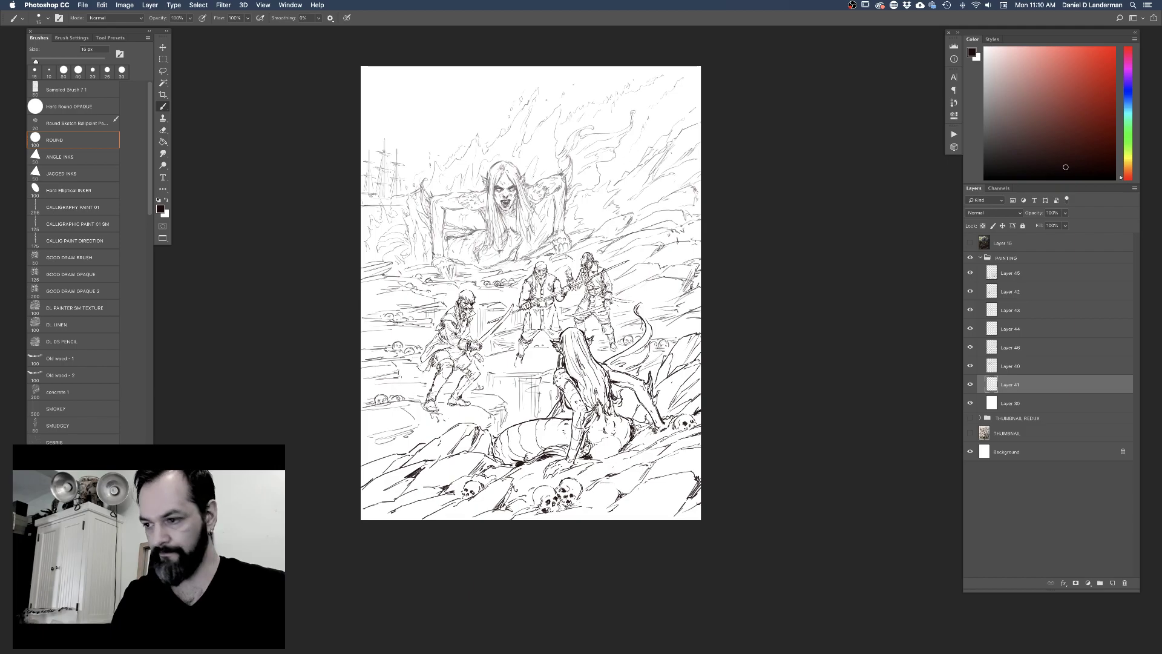
key(bracketright)
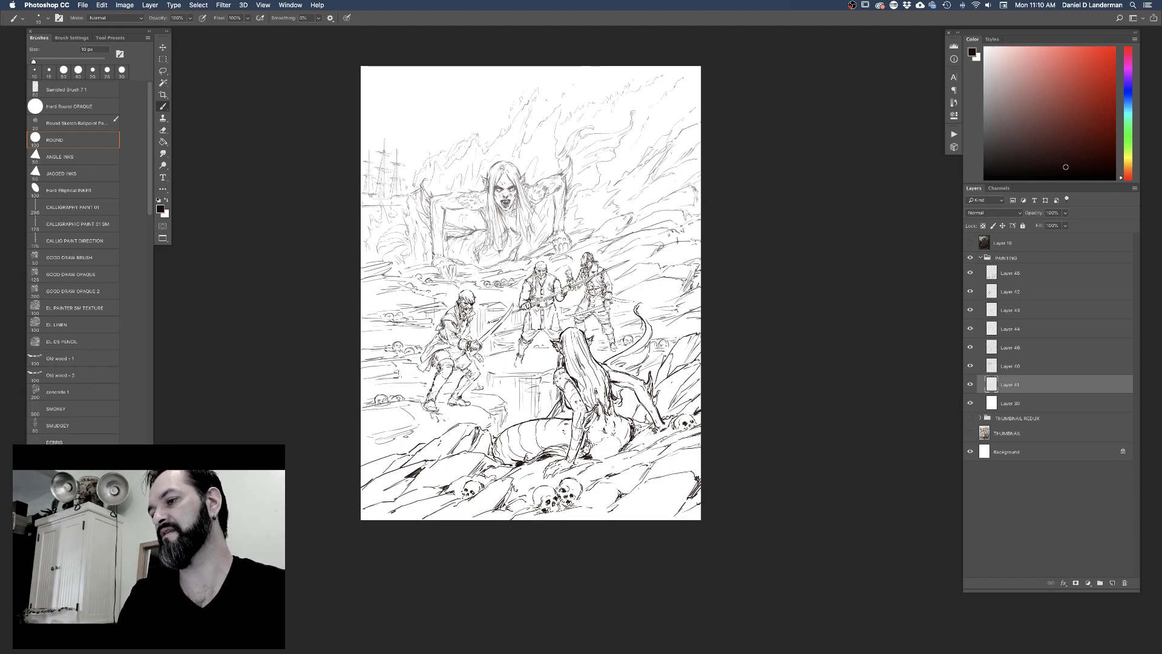
key(e)
key(bracketright)
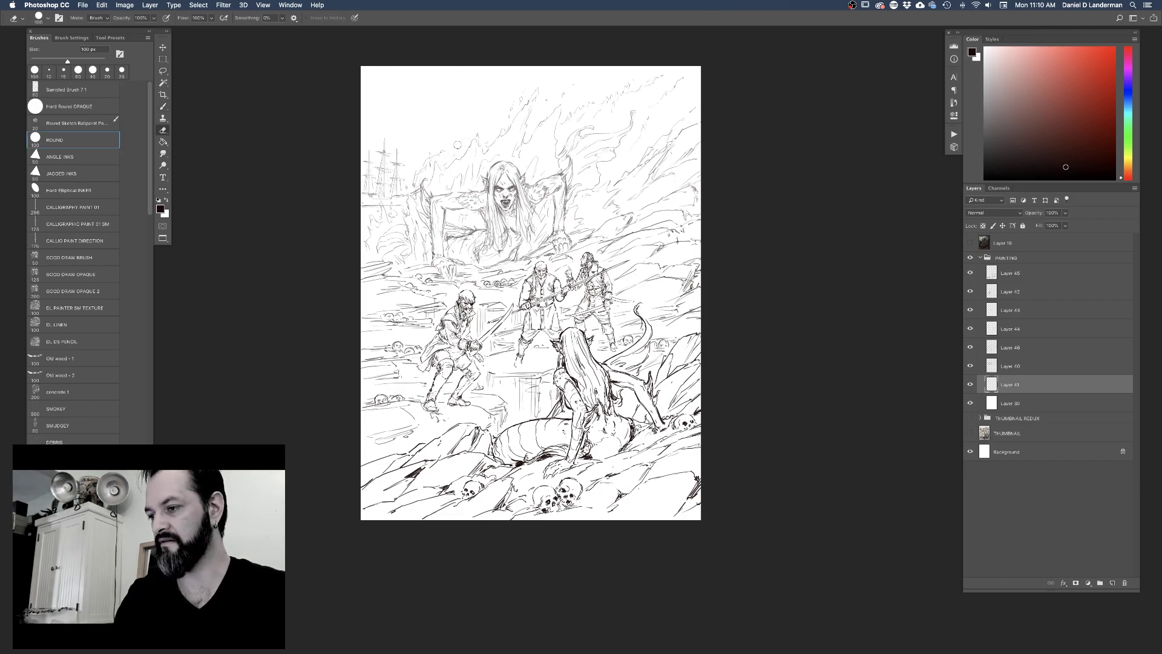
key(b)
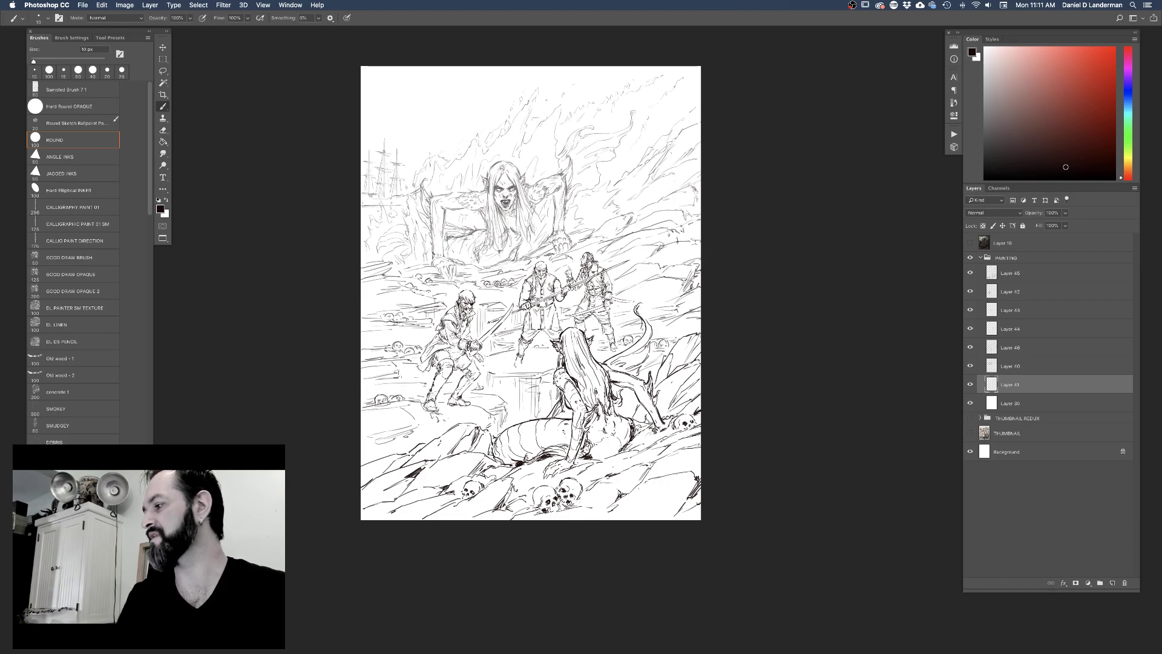
click(970, 242)
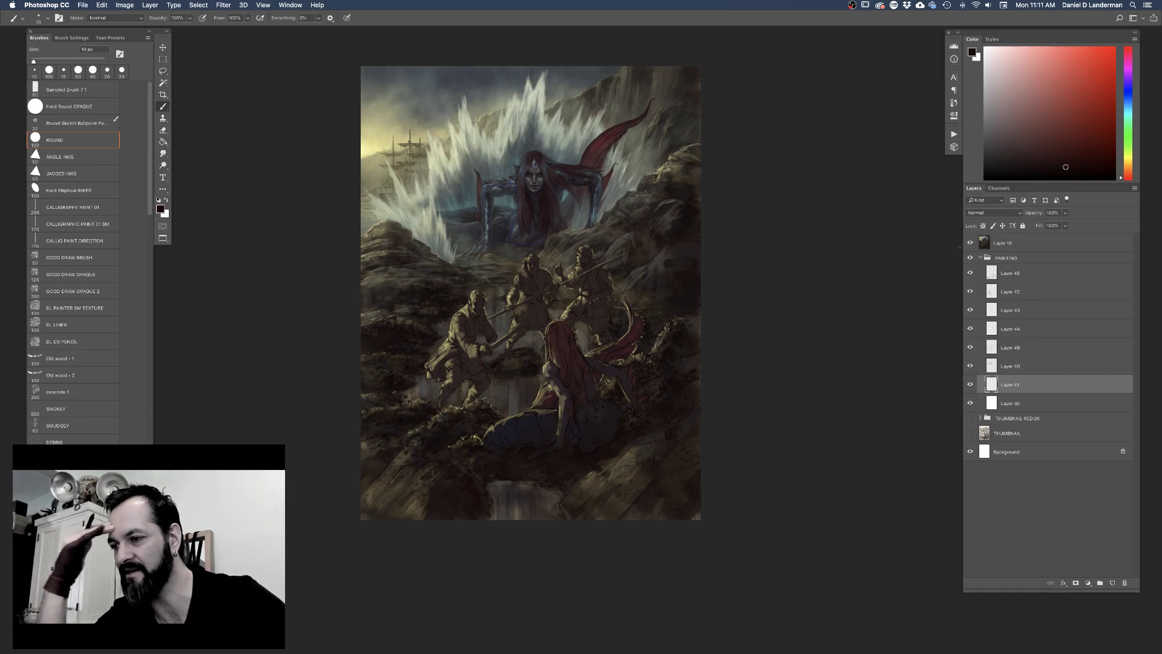
Zoom in and pan across the painted colour version, then hide Layer 16 again
key(v)
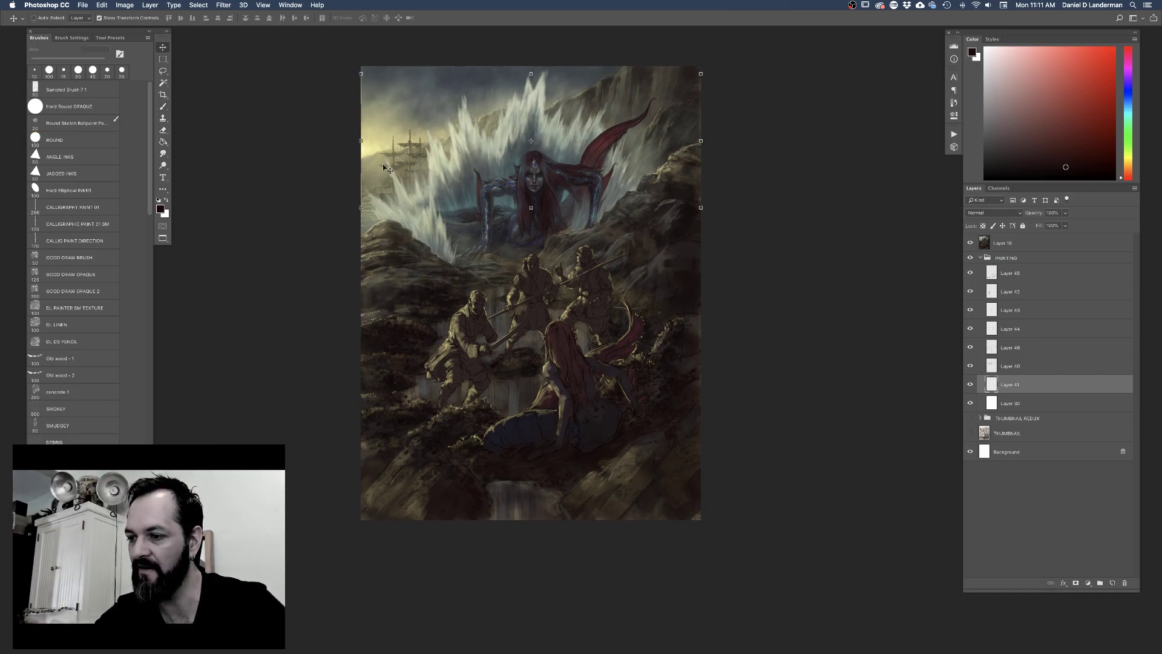
key(super+equal)
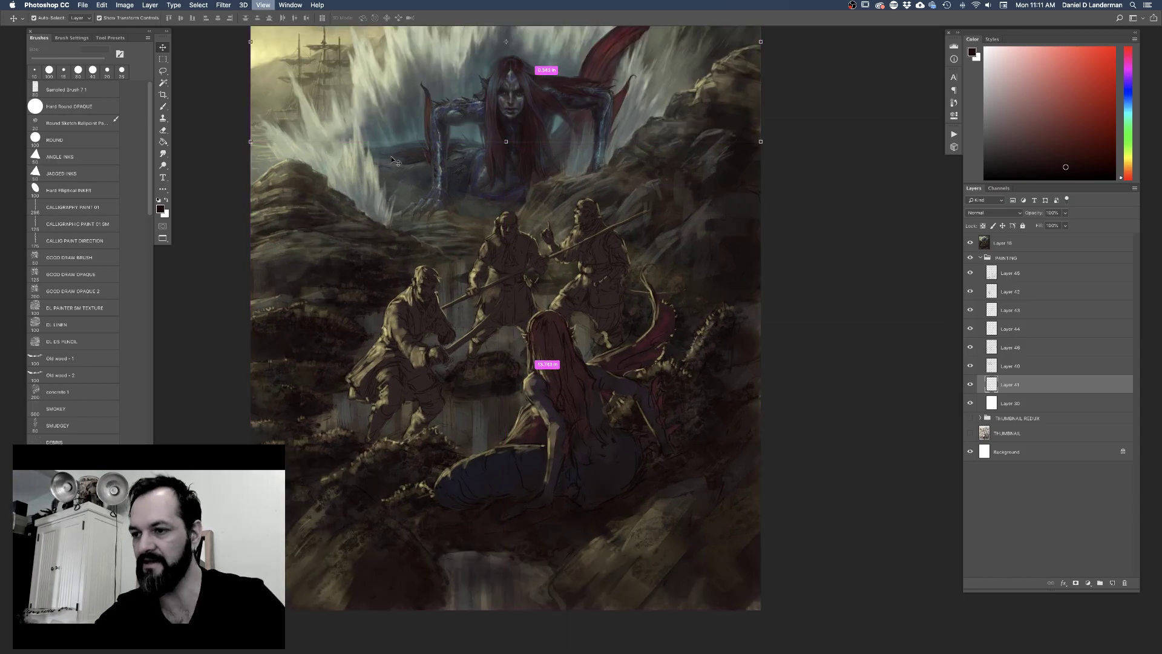
key(super+equal)
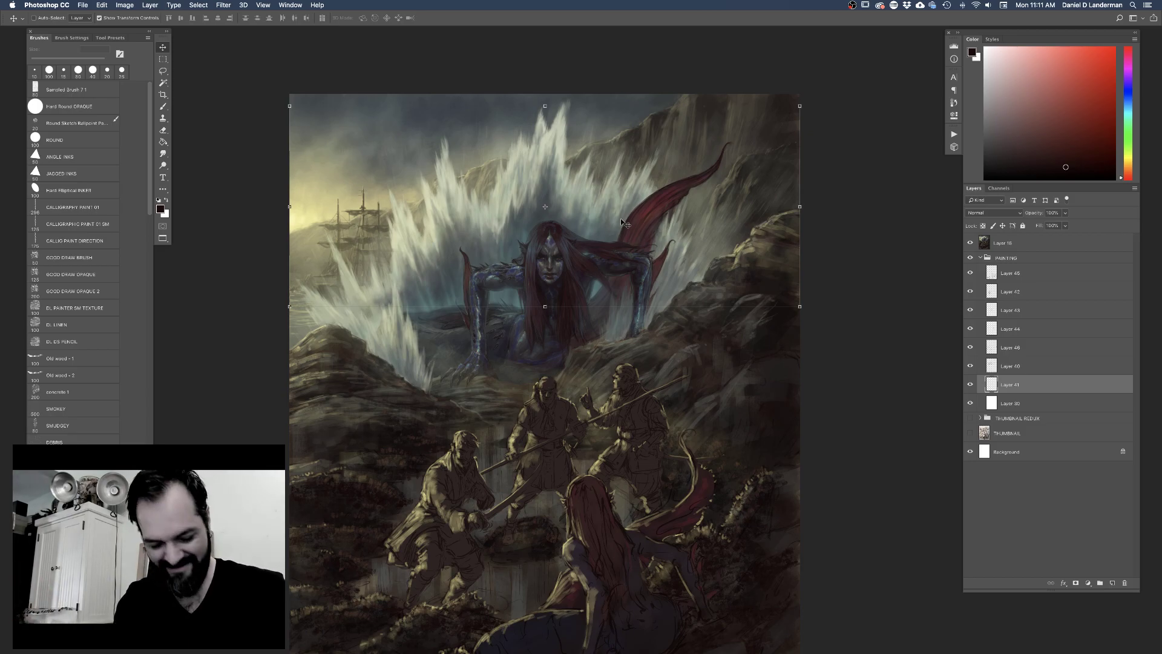
drag(659, 319, 647, 286)
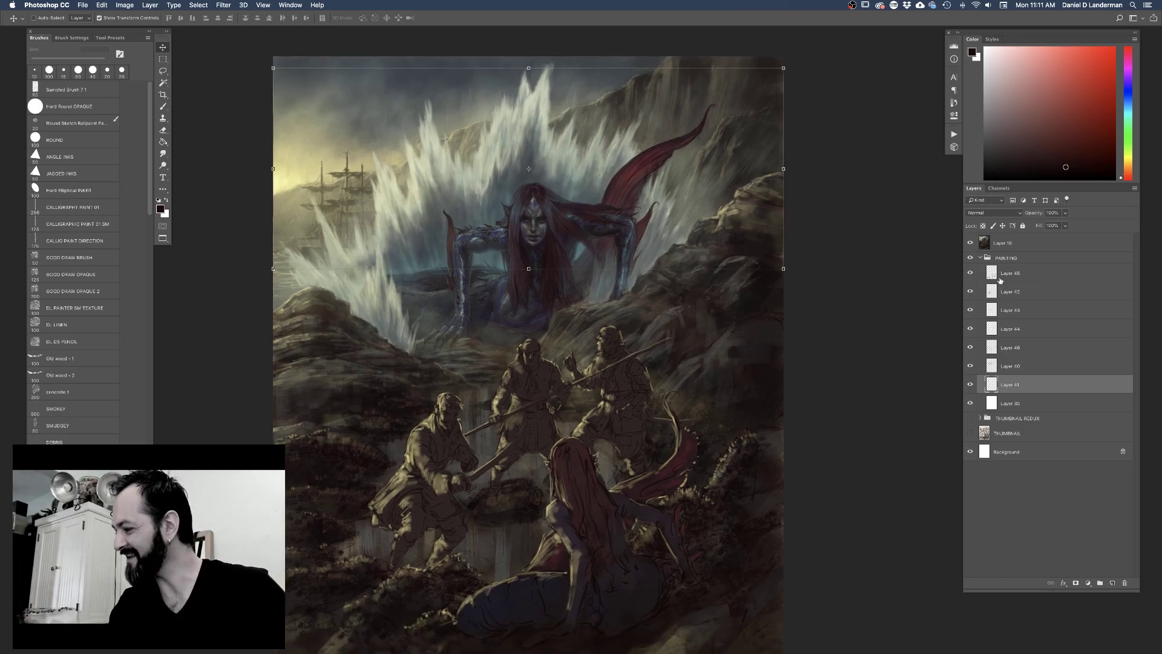
click(970, 243)
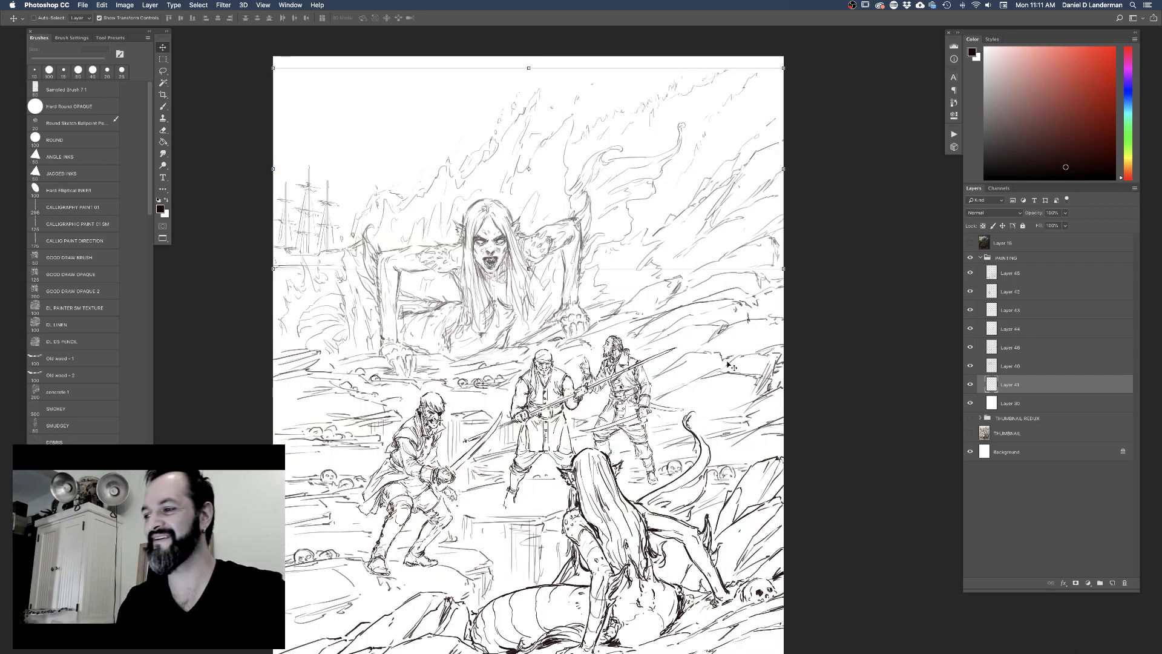
key(b)
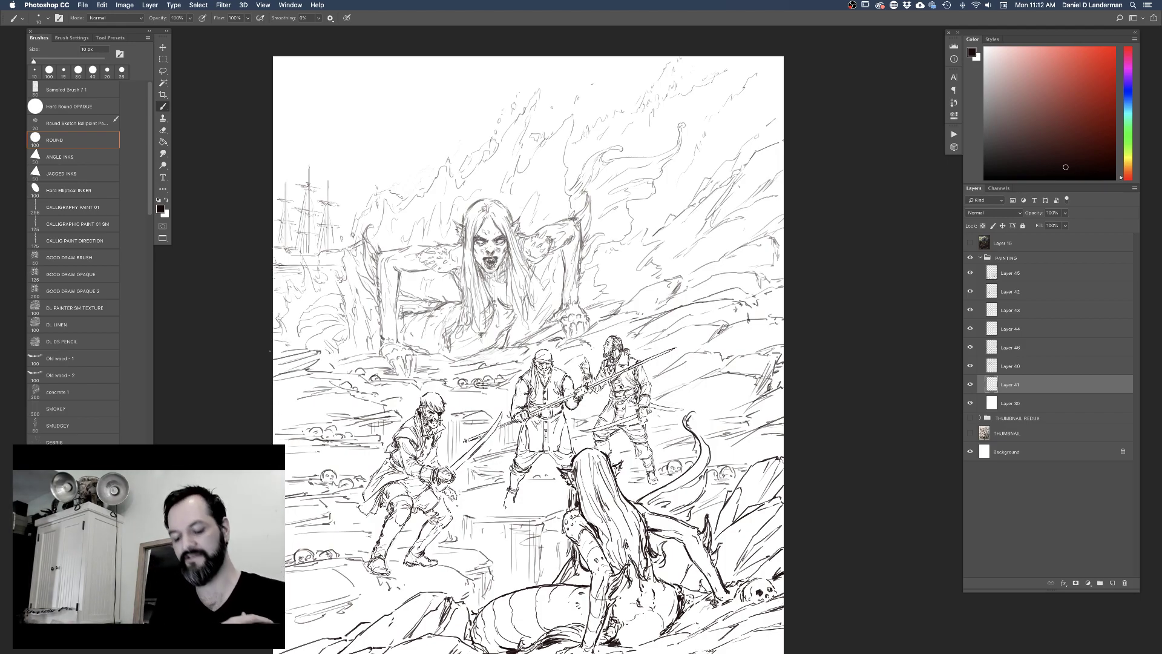
key(super+minus)
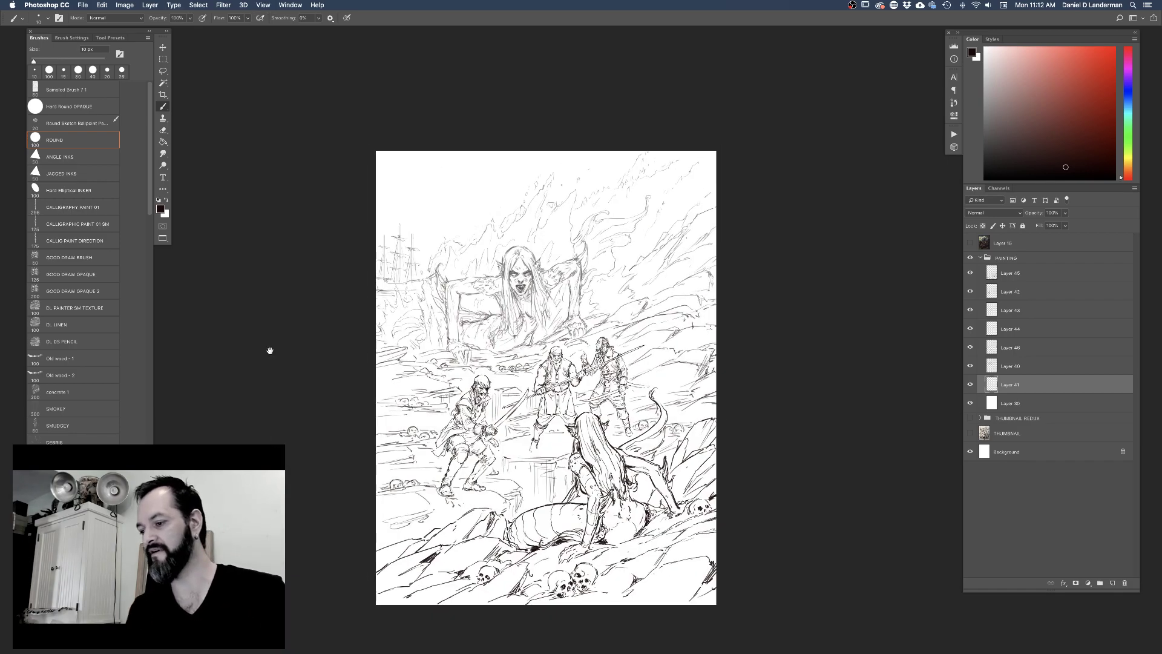
scroll(267, 348, down, 3)
key(super+plus)
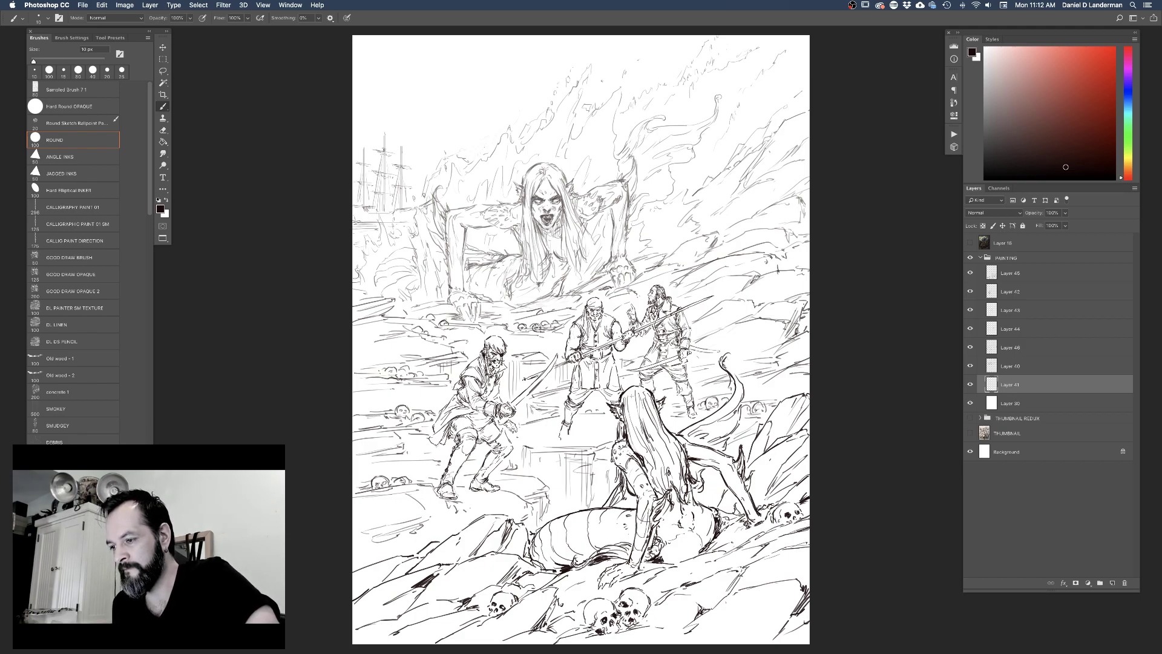
Check the middle pirate on Layer 43 and make it the active layer
click(970, 310)
click(970, 310)
click(991, 310)
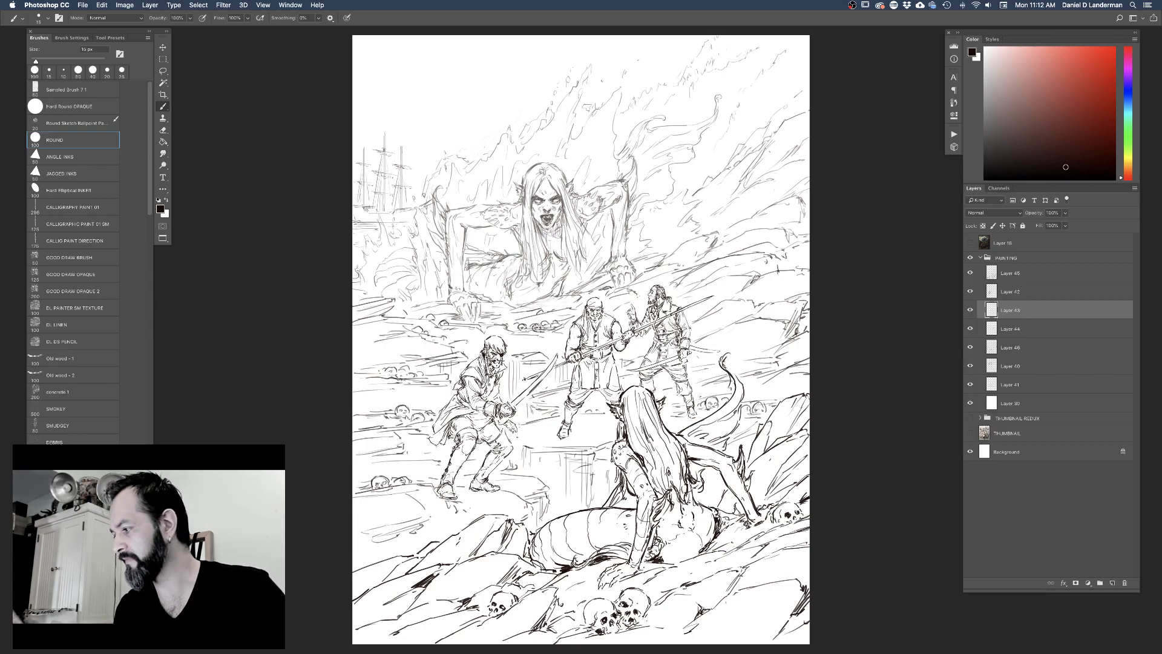
Ink a short touch-up line on Layer 42 with a 15 px brush
click(1010, 328)
key(bracketleft)
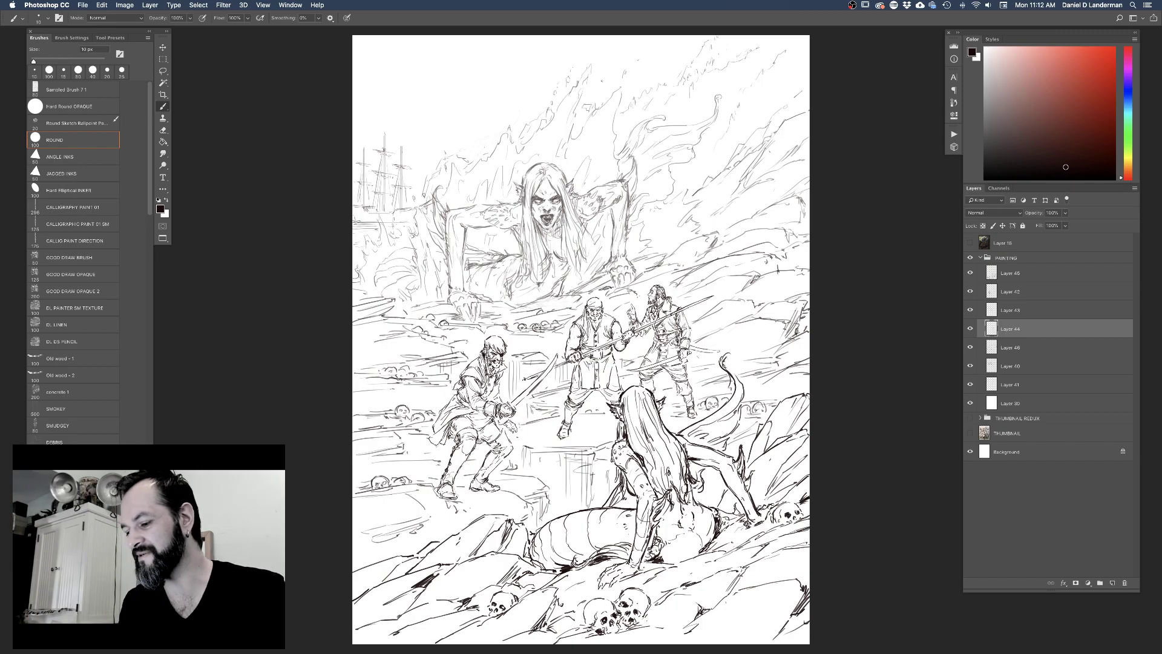
click(991, 292)
key(bracketright)
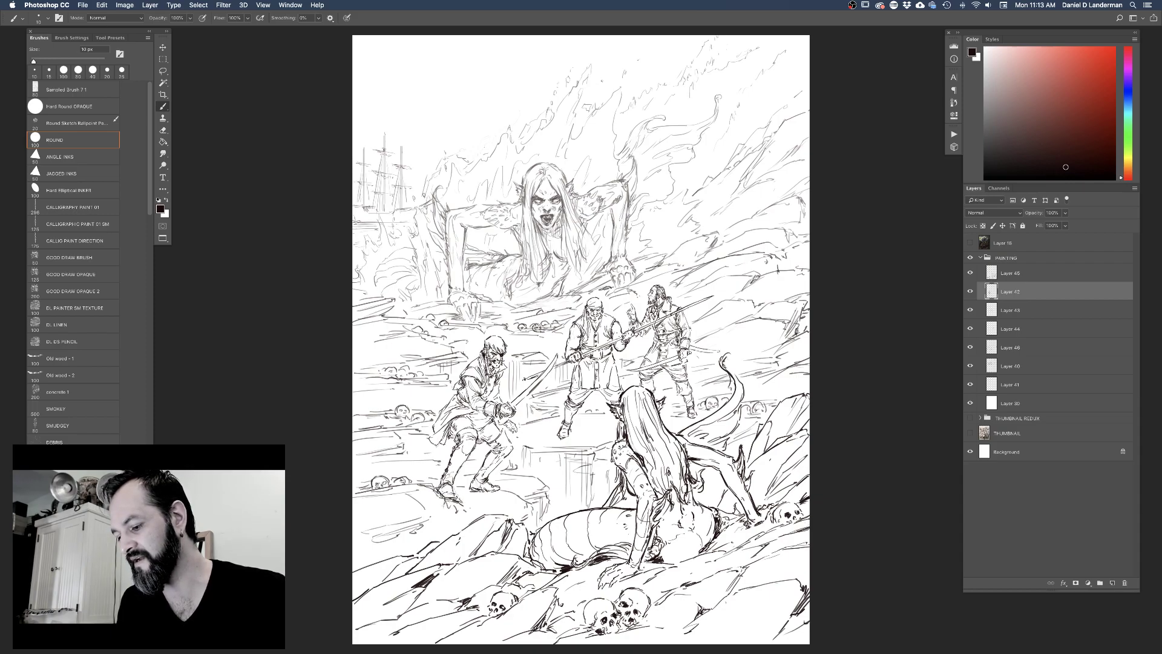
mouse_move(413, 524)
mouse_down()
mouse_move(425, 514)
mouse_move(367, 555)
mouse_up()
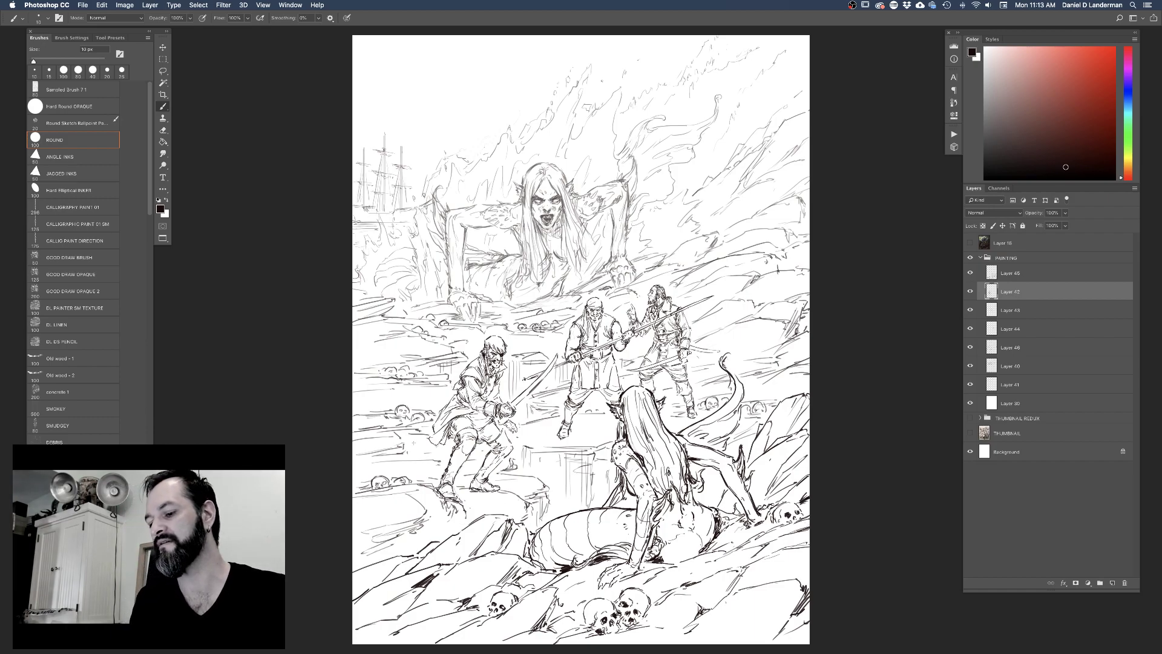
key(bracketright)
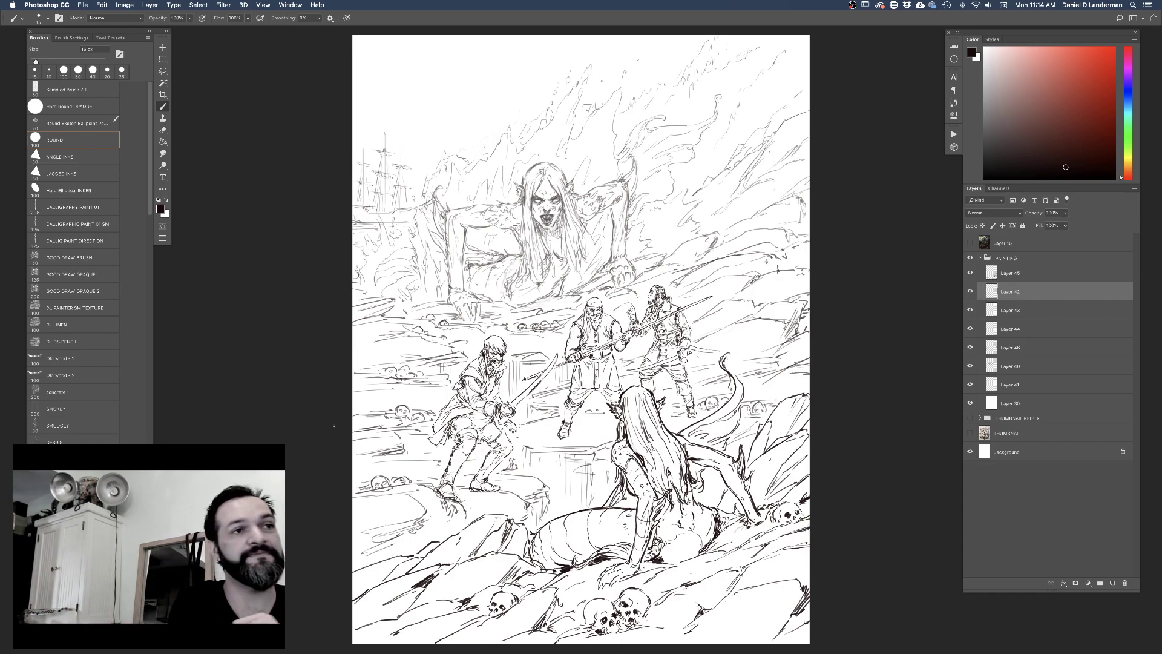
Hide the toolbar, options bar and all panels with Tab to view only the line art
key(Tab)
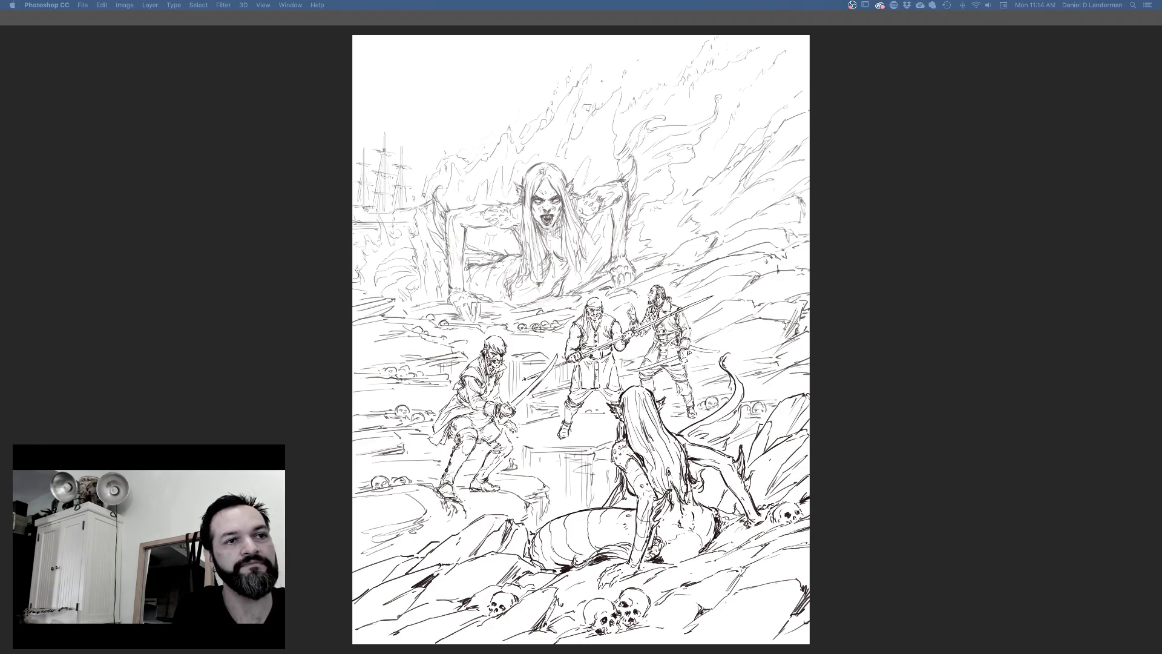